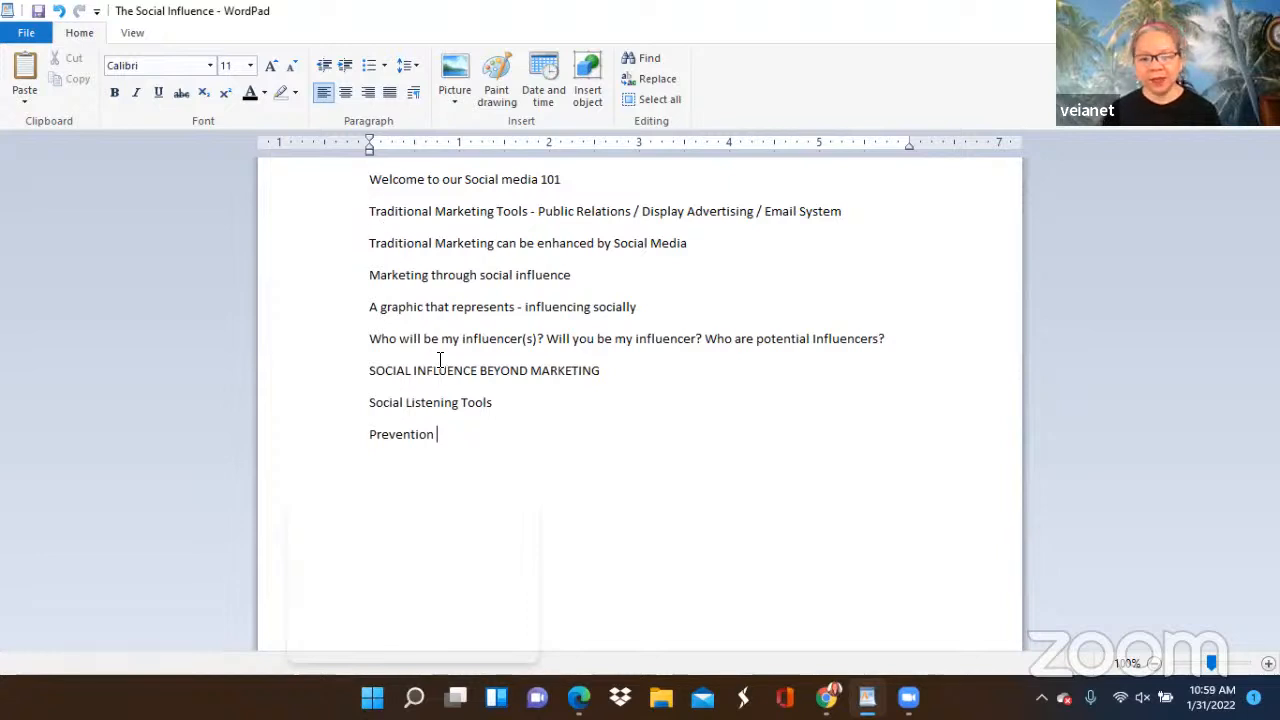
Switch to Chrome and close the Facebook, Social Media Class document and shared-document e-mail pages.
mouse_move(874, 692)
mouse_move(826, 697)
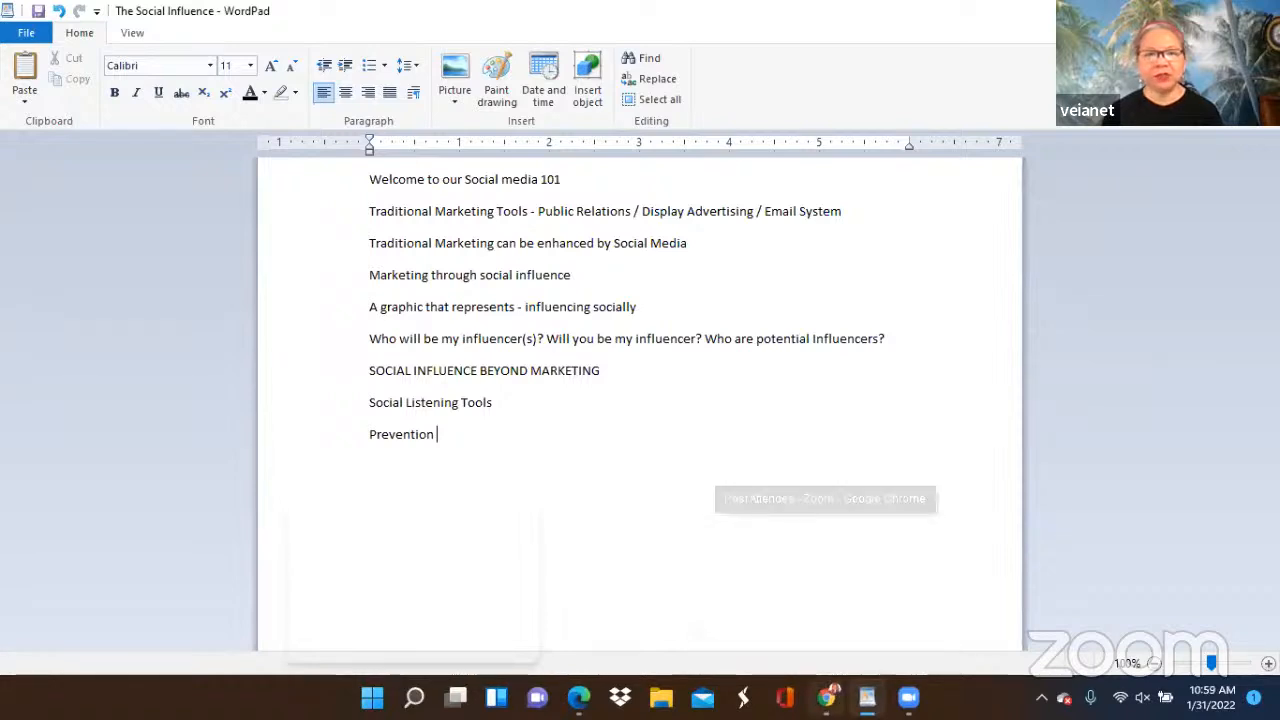
key("alt+Tab")
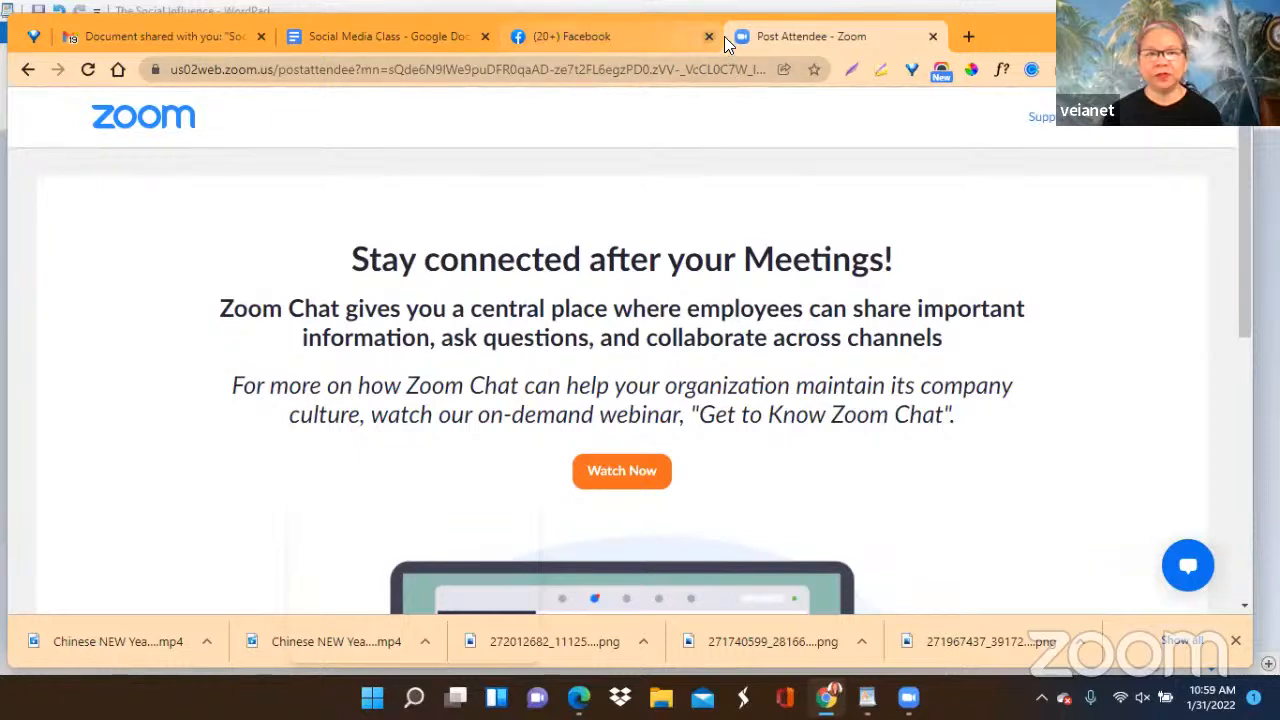
middle_click(518, 42)
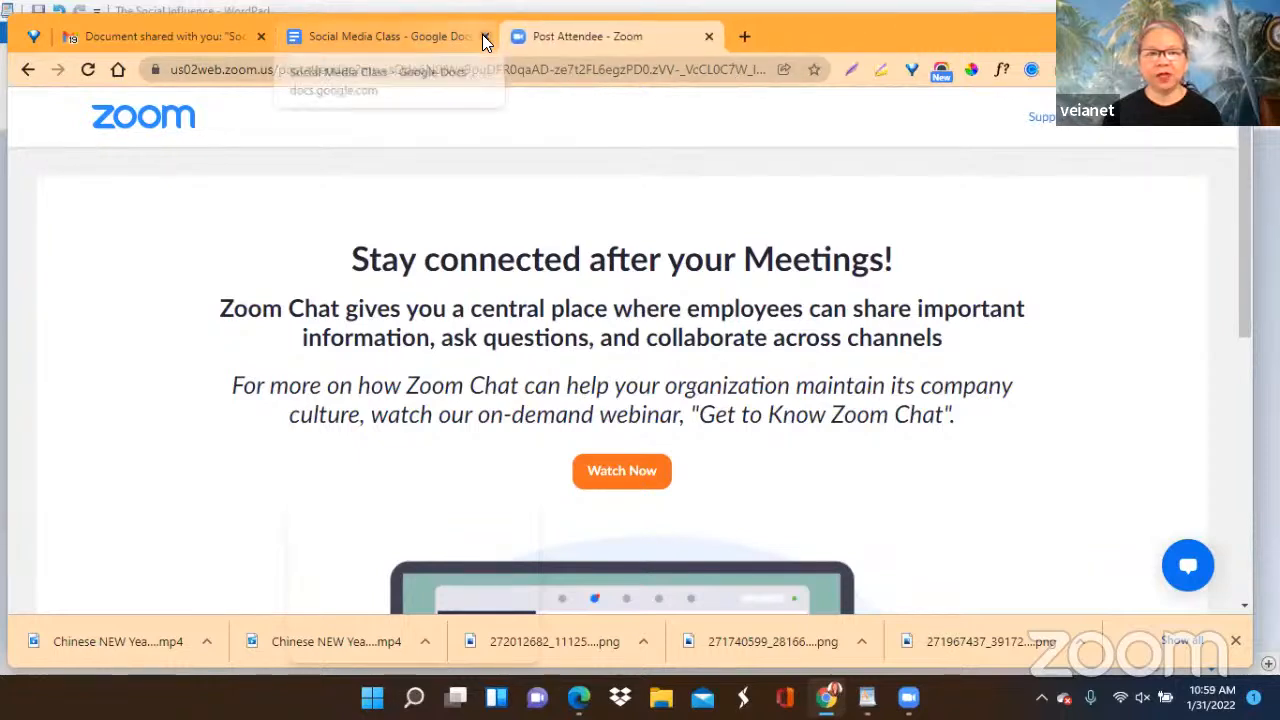
left_click(484, 37)
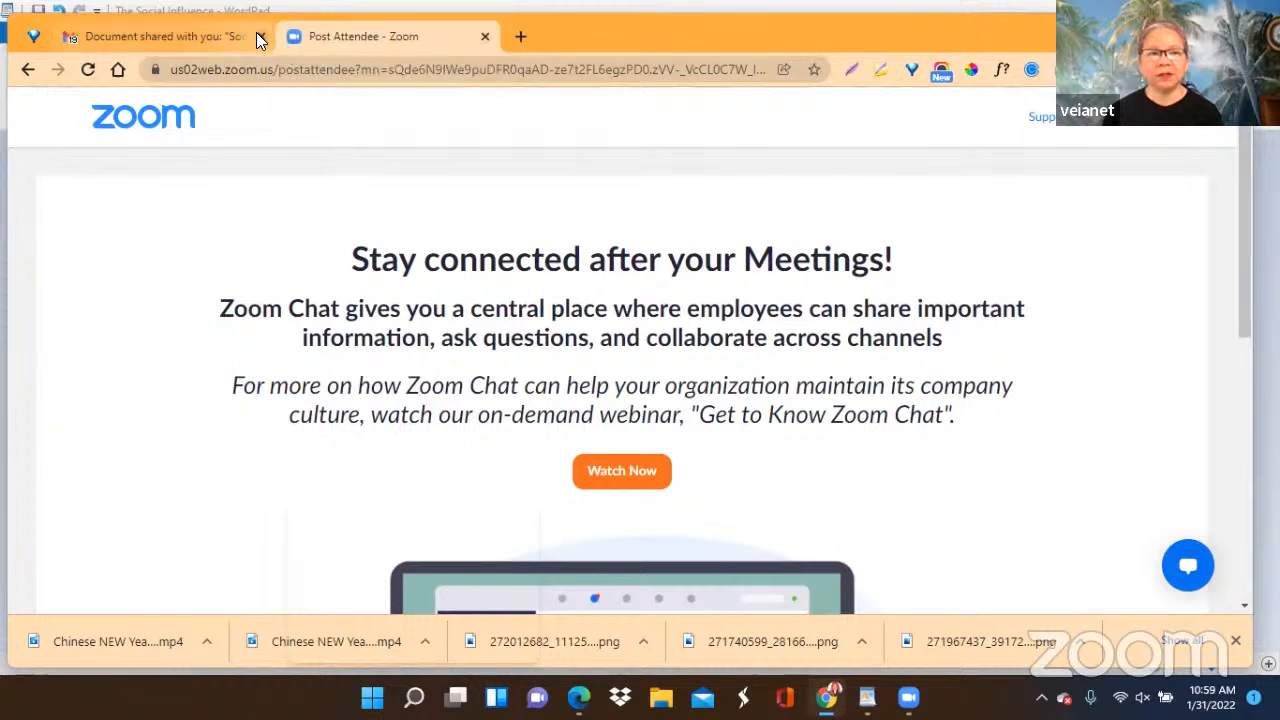
left_click(261, 36)
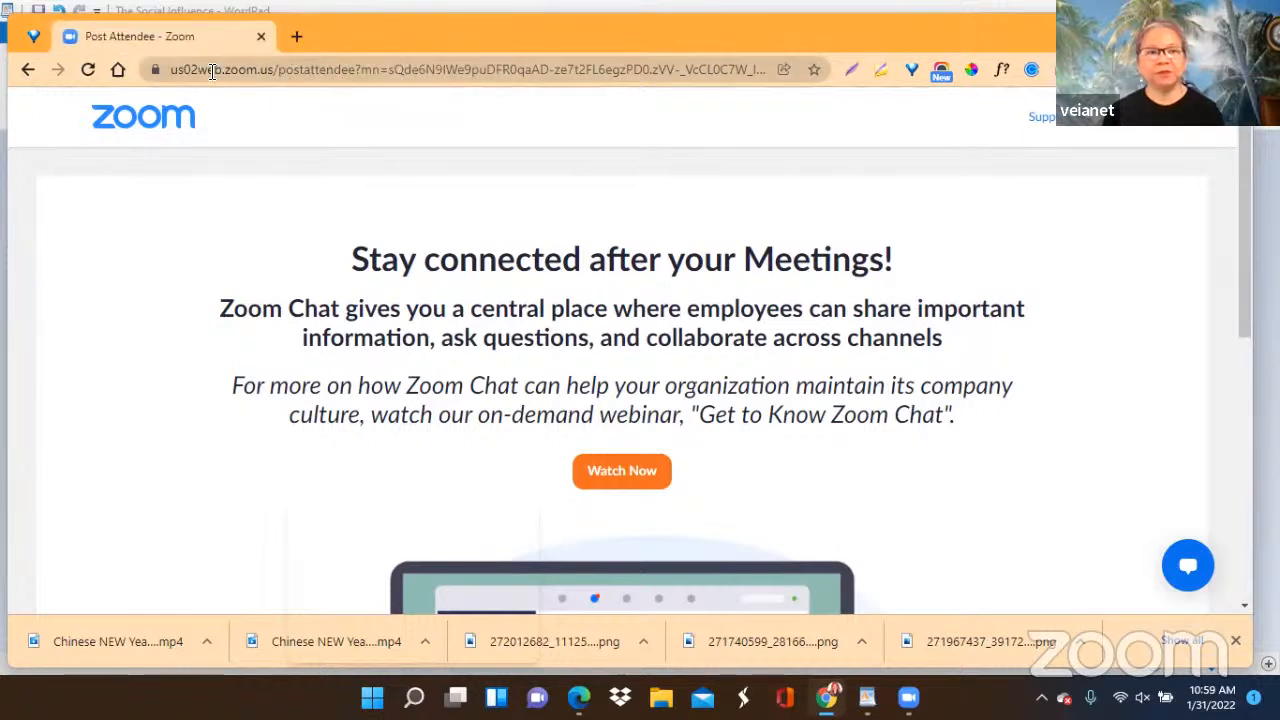
Open the Canva home page in place of the Zoom post-attendee page.
left_click(208, 72)
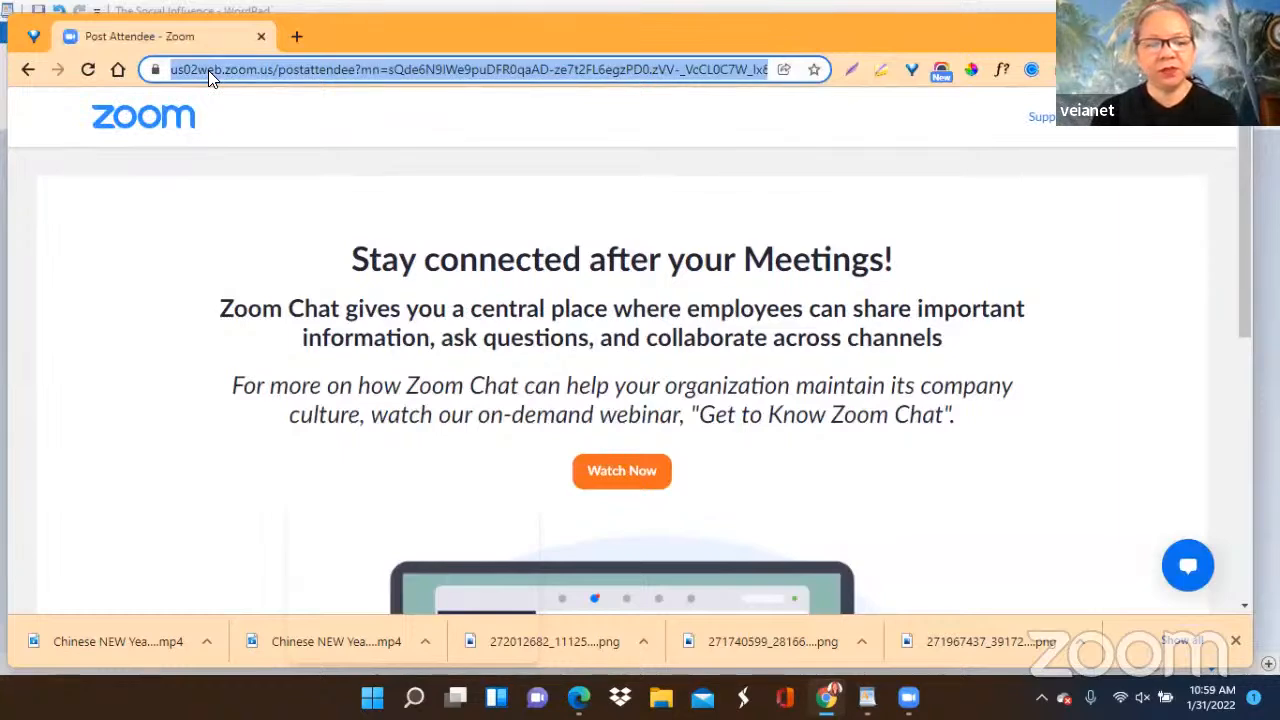
type("canva.com")
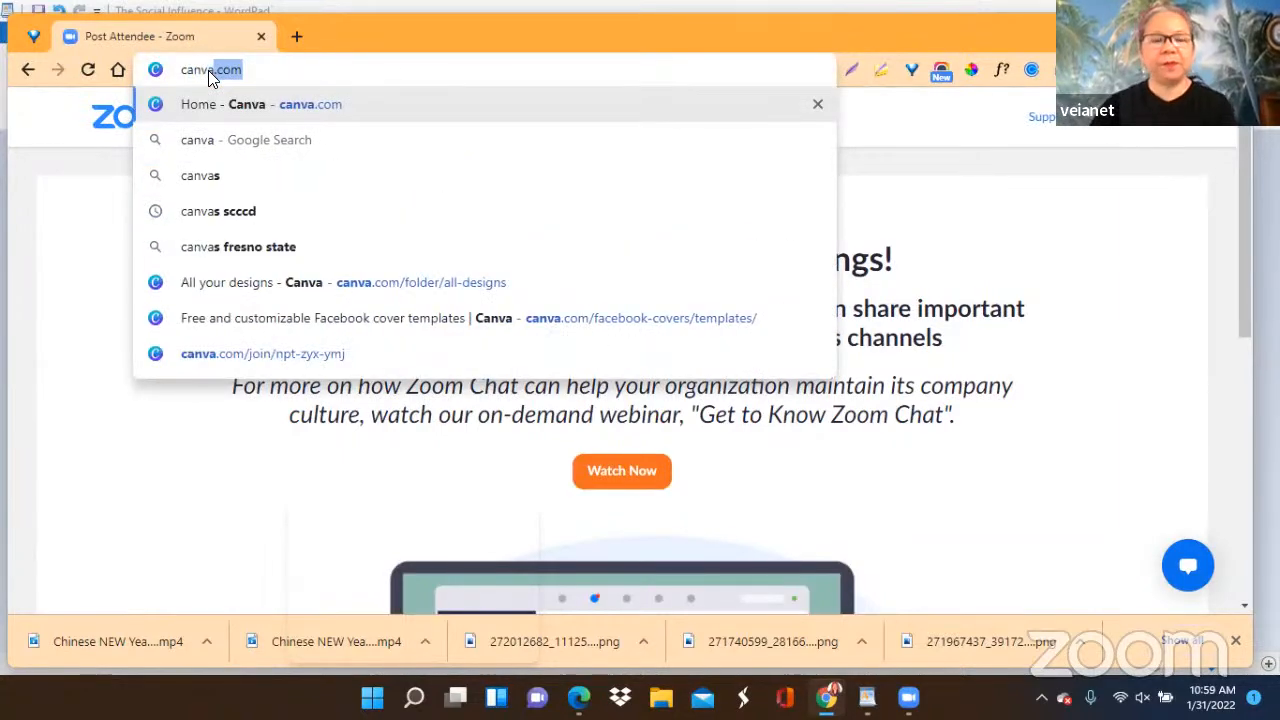
left_click(250, 104)
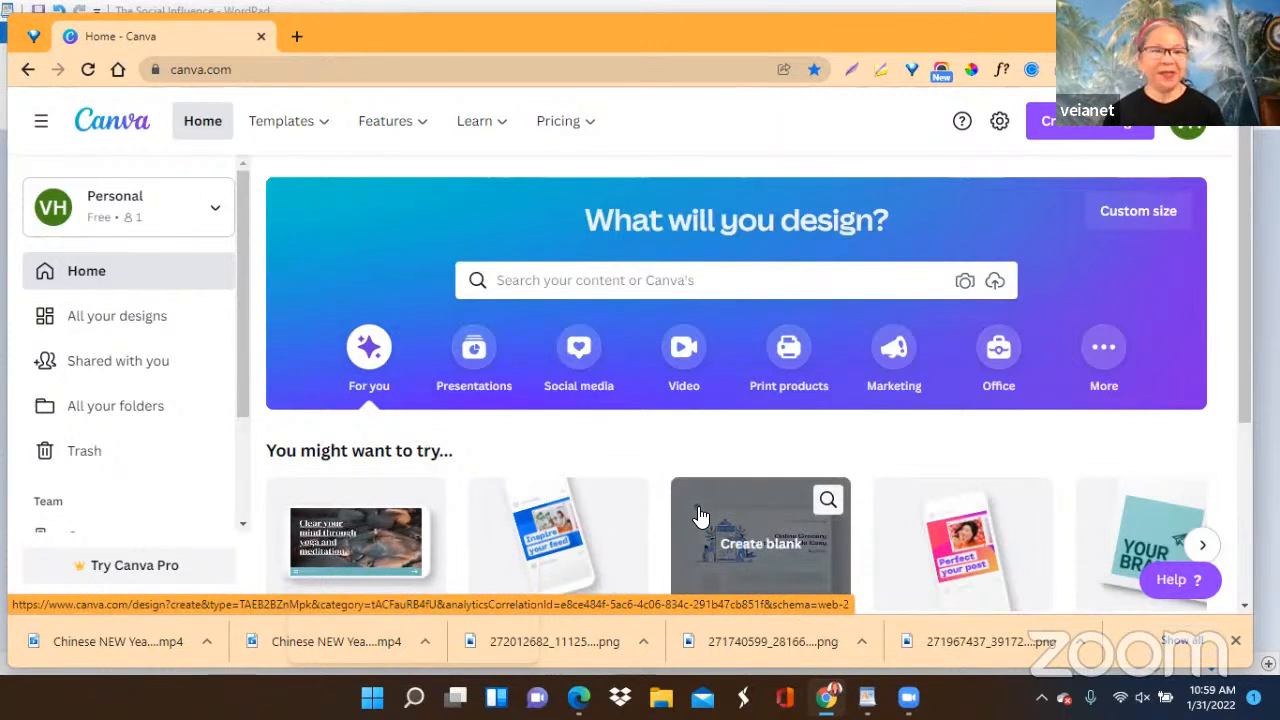
Look over the suggested design types and the recent designs on the Canva home page.
scroll(684, 511, "down", 1)
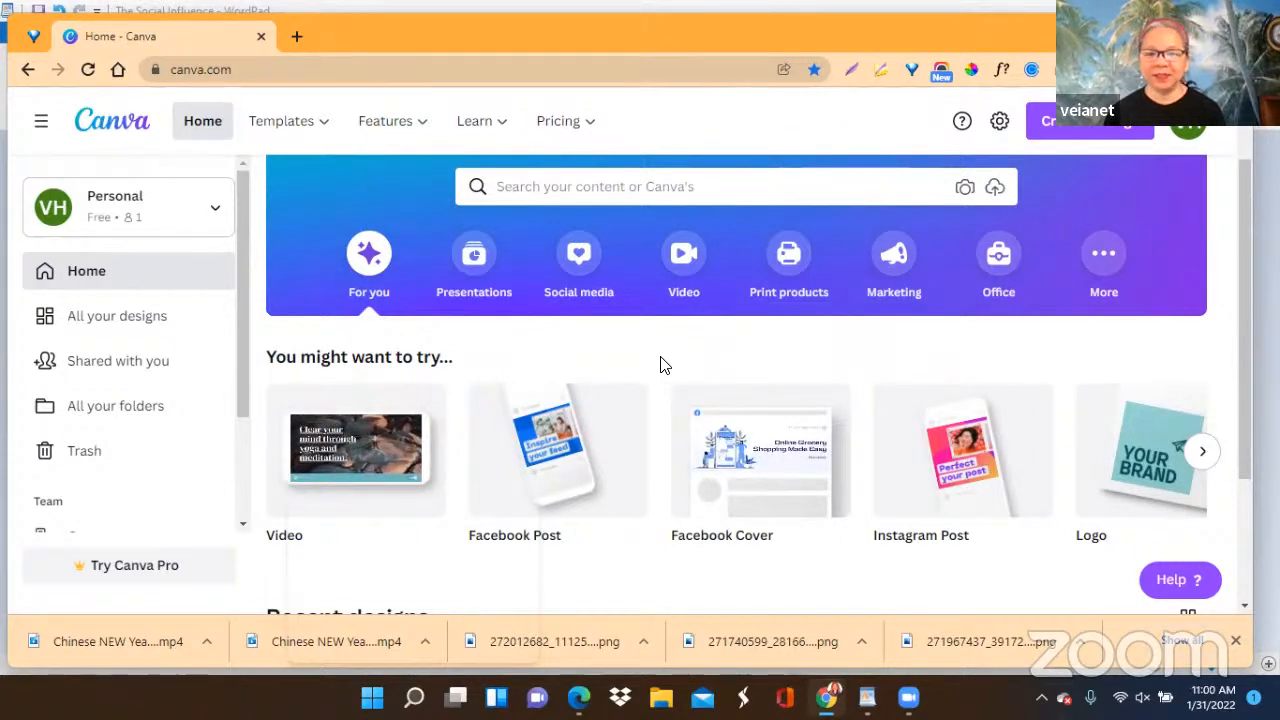
scroll(649, 366, "down", 1)
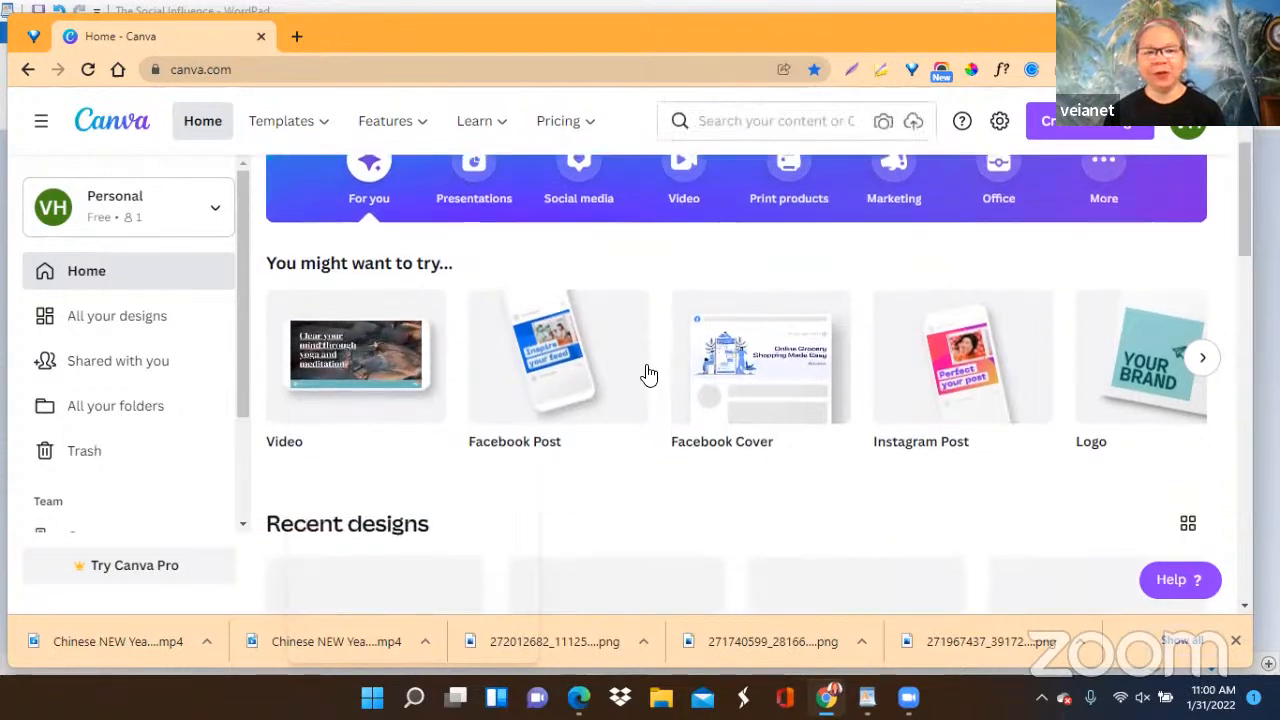
scroll(646, 394, "down", 1)
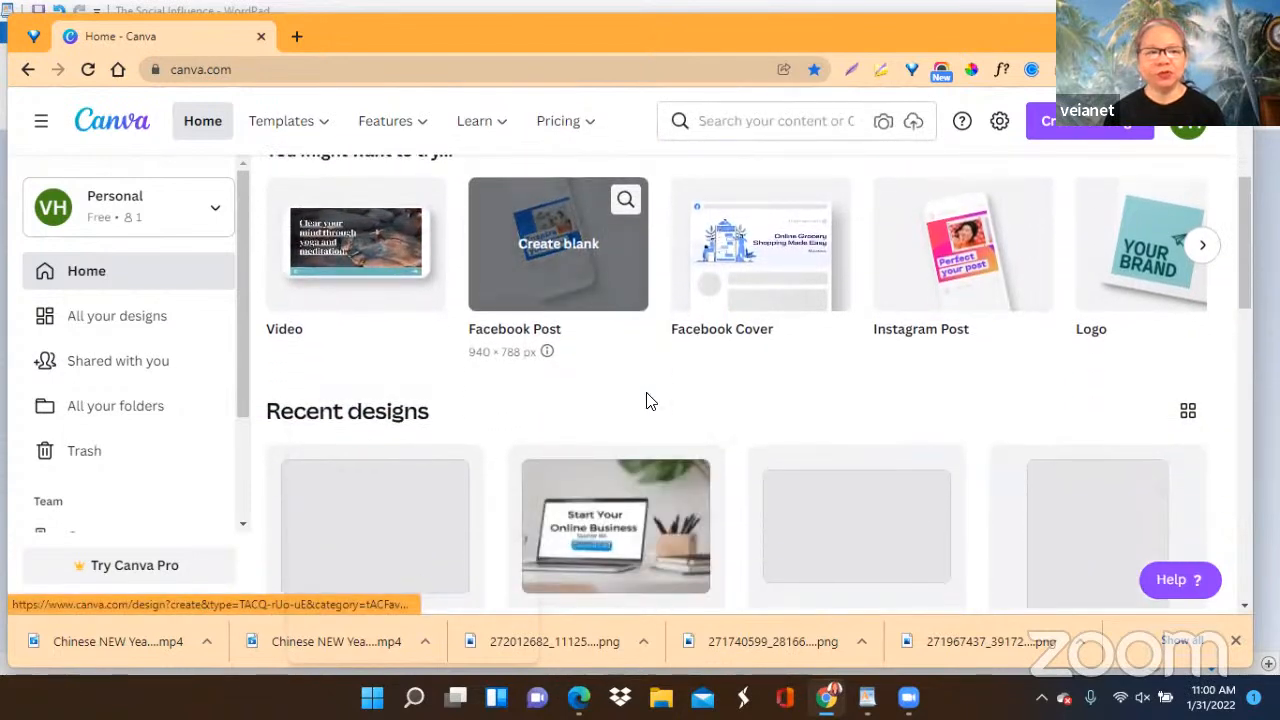
scroll(646, 401, "down", 1)
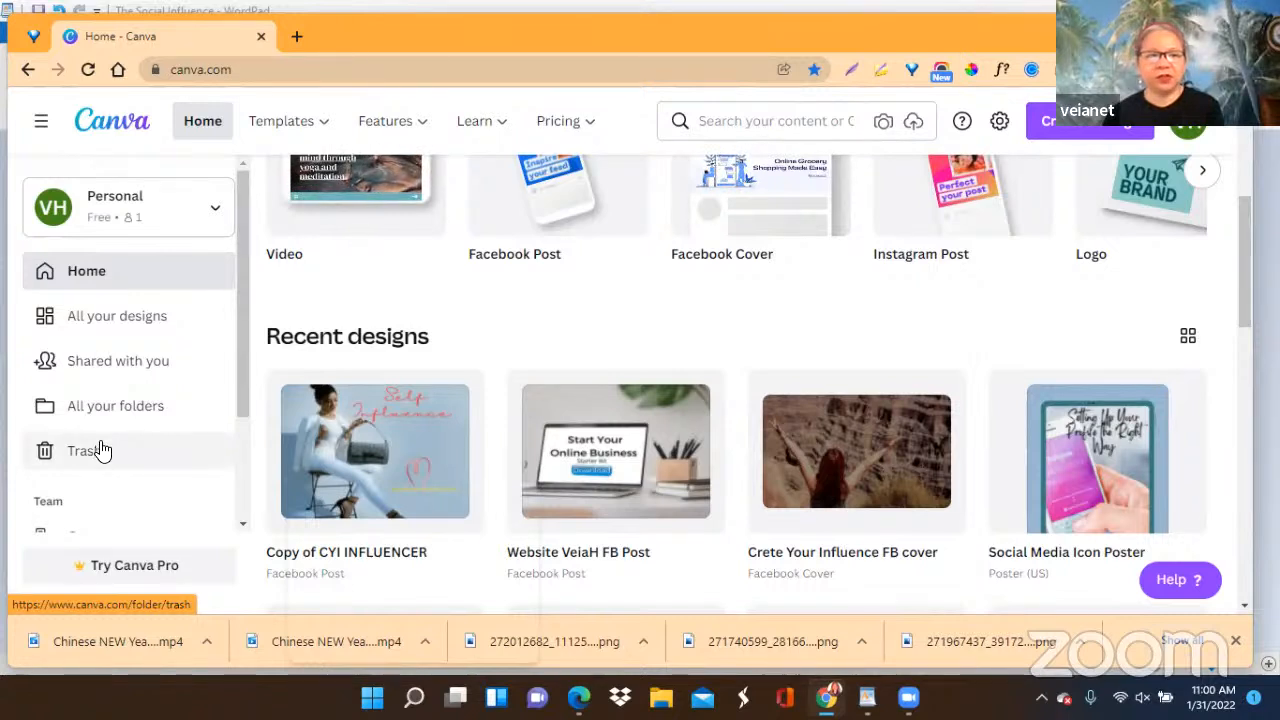
left_click(203, 128)
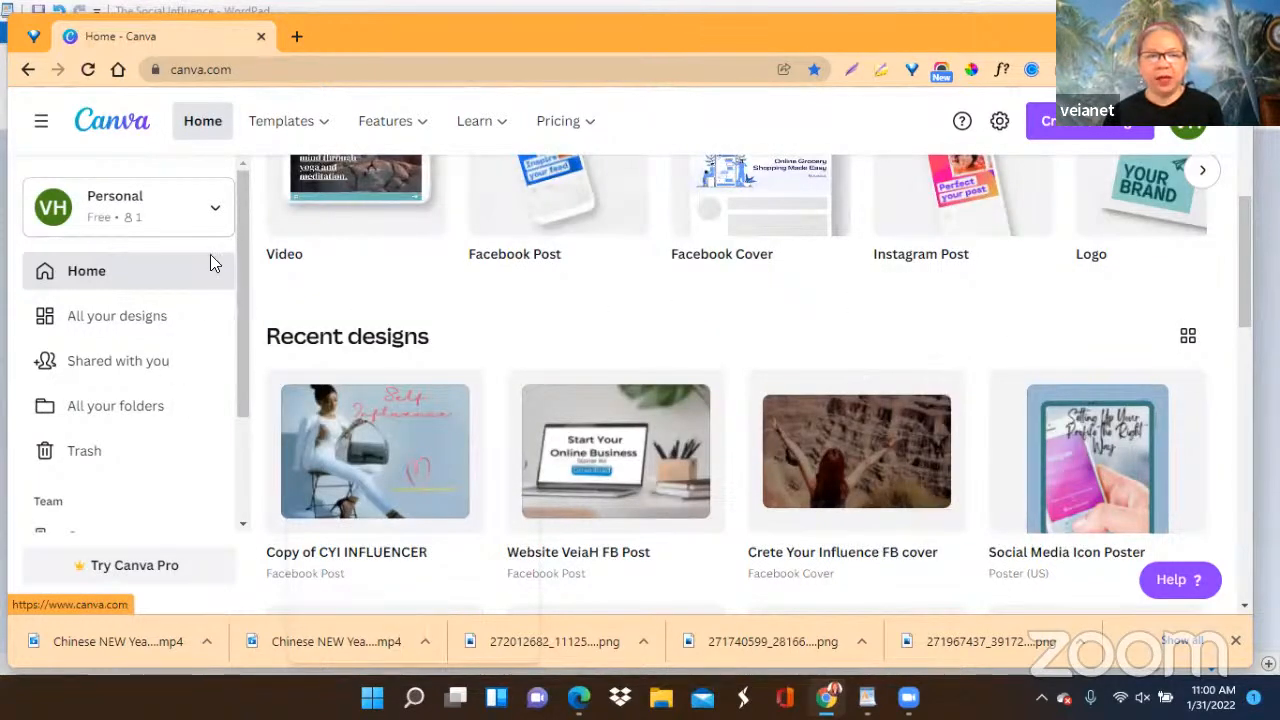
Open the Instagram Posts templates under Social Media and examine the range of ready-made designs.
mouse_move(283, 128)
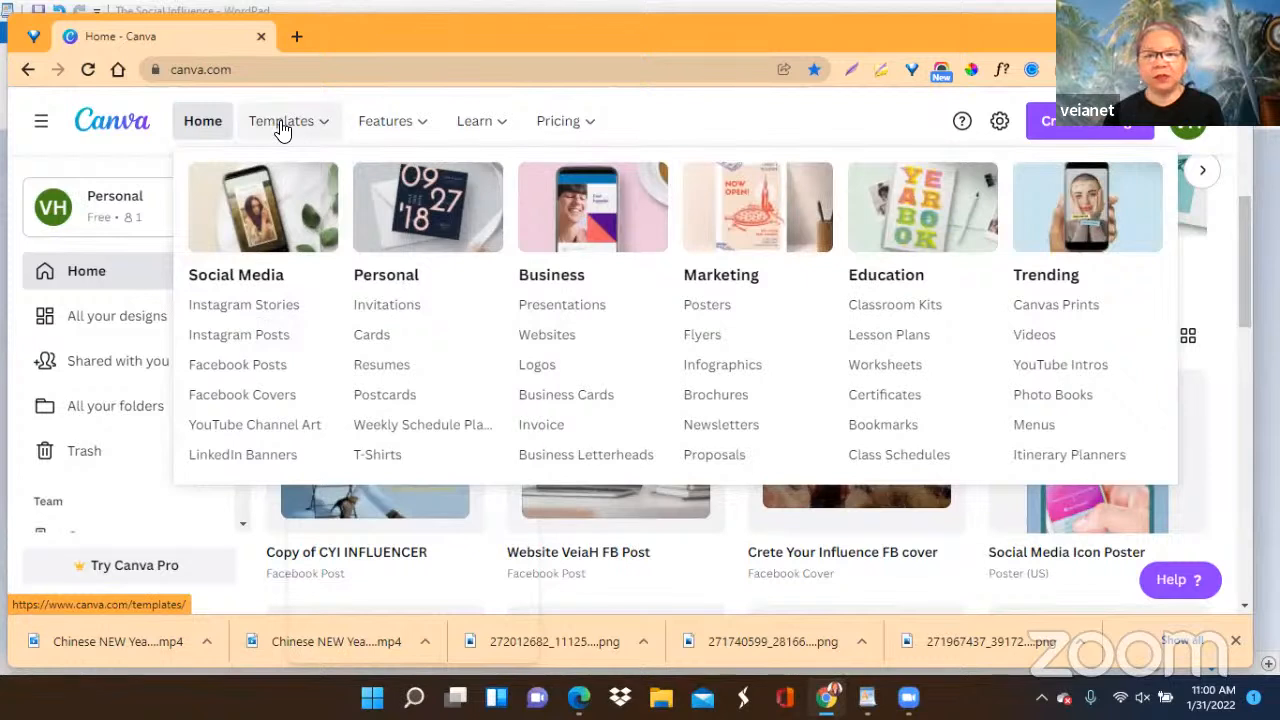
left_click(236, 347)
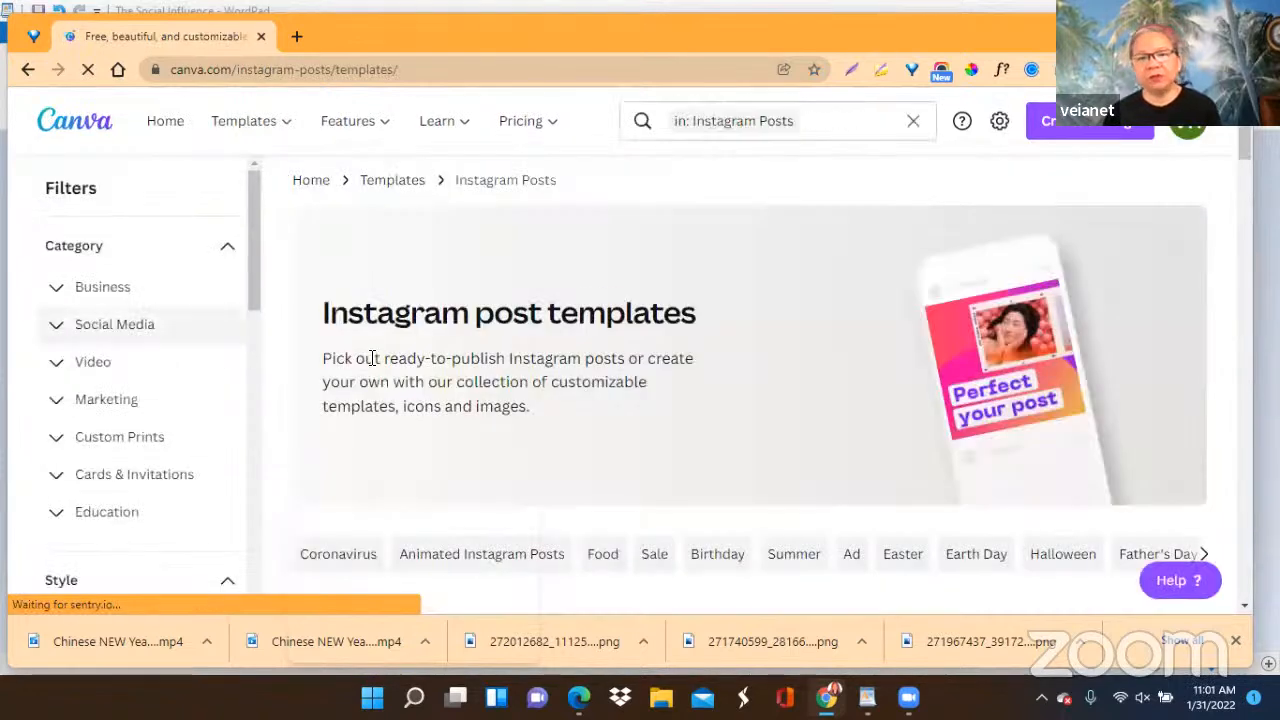
scroll(672, 428, "down", 3)
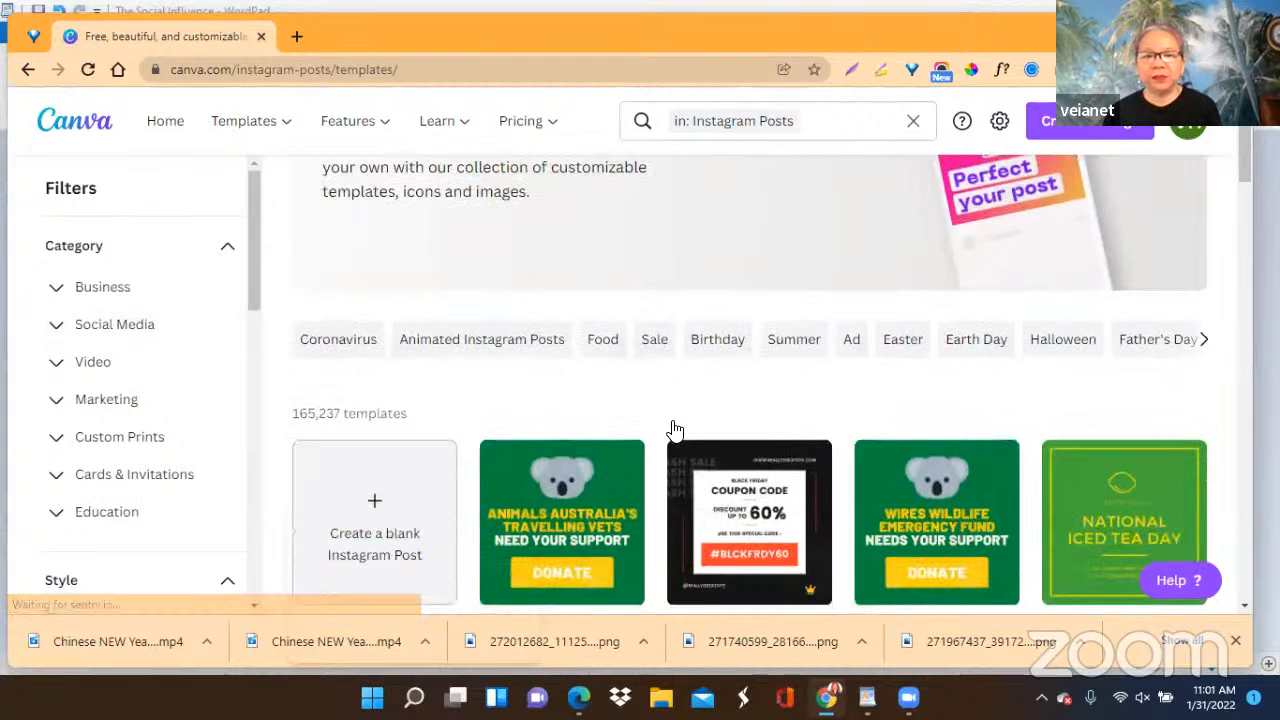
scroll(440, 497, "down", 1)
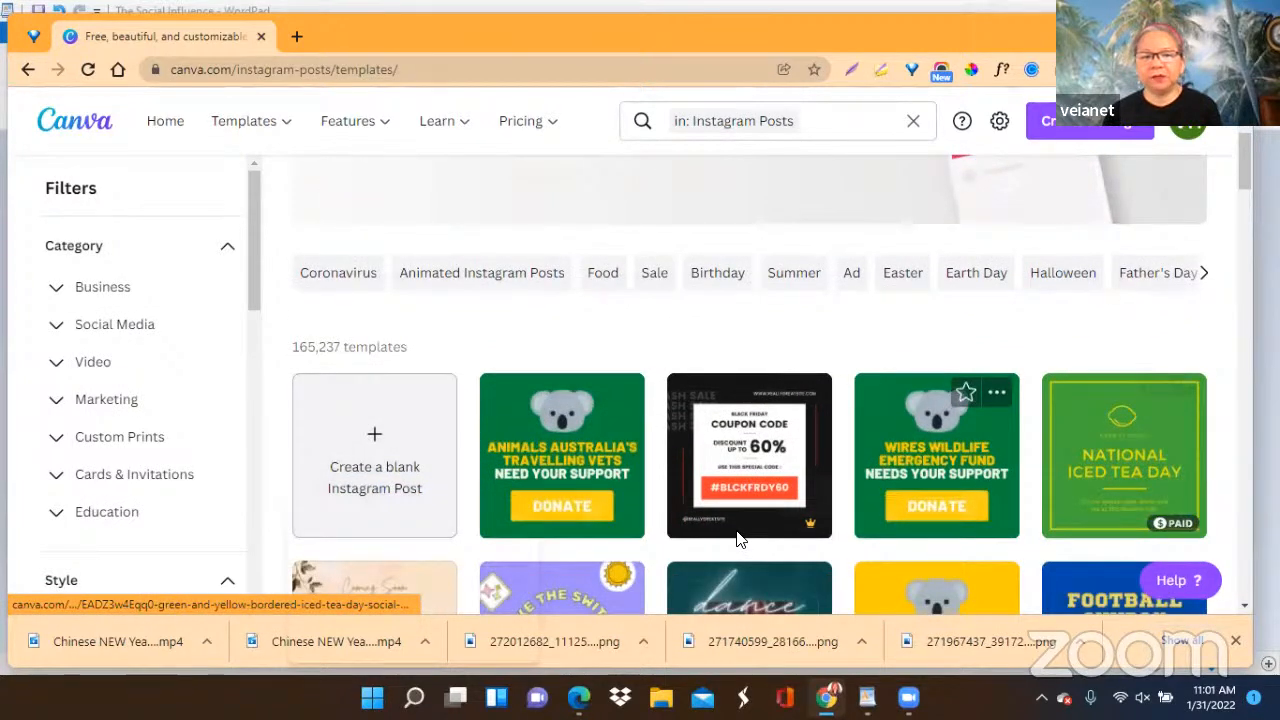
scroll(945, 403, "down", 1)
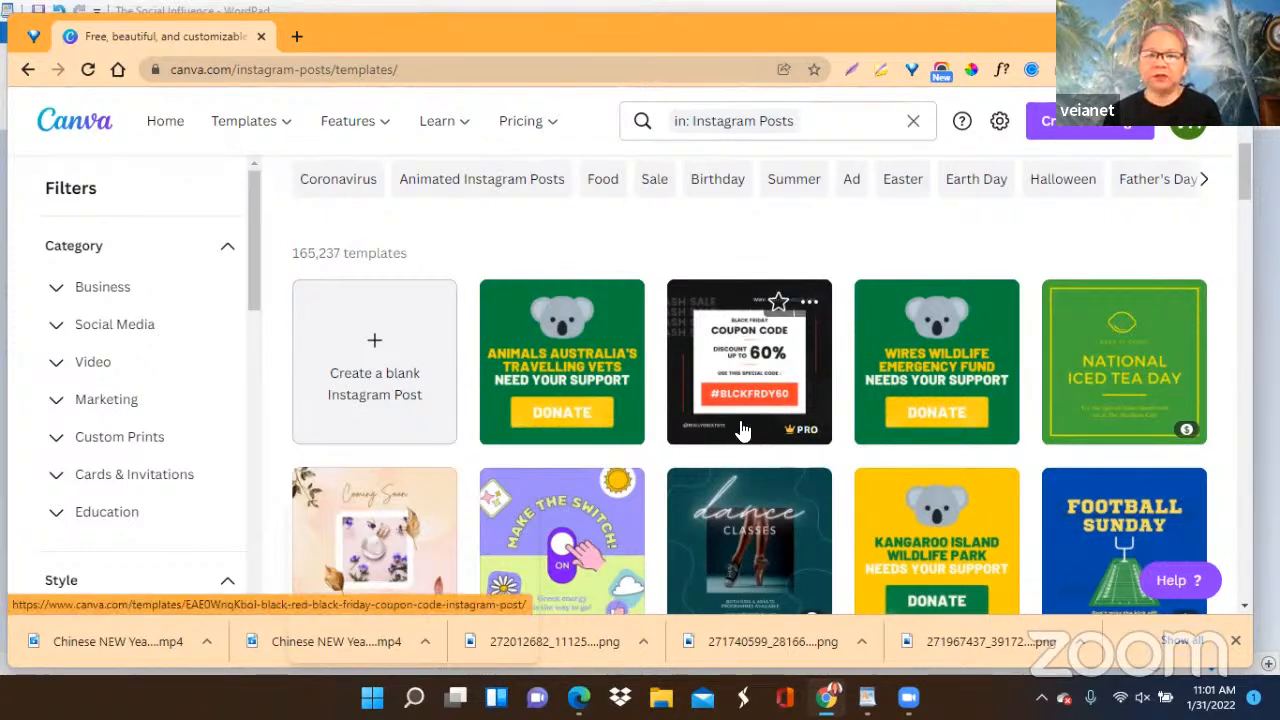
scroll(735, 480, "down", 2)
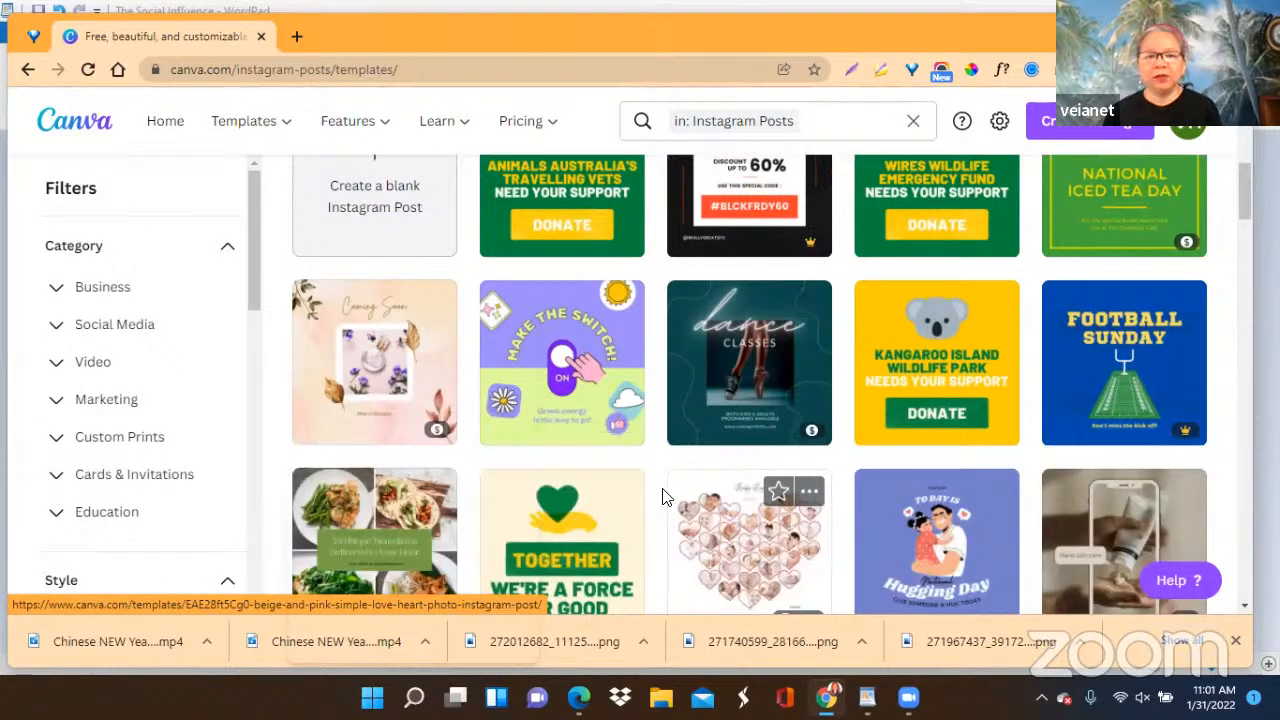
scroll(645, 521, "down", 1)
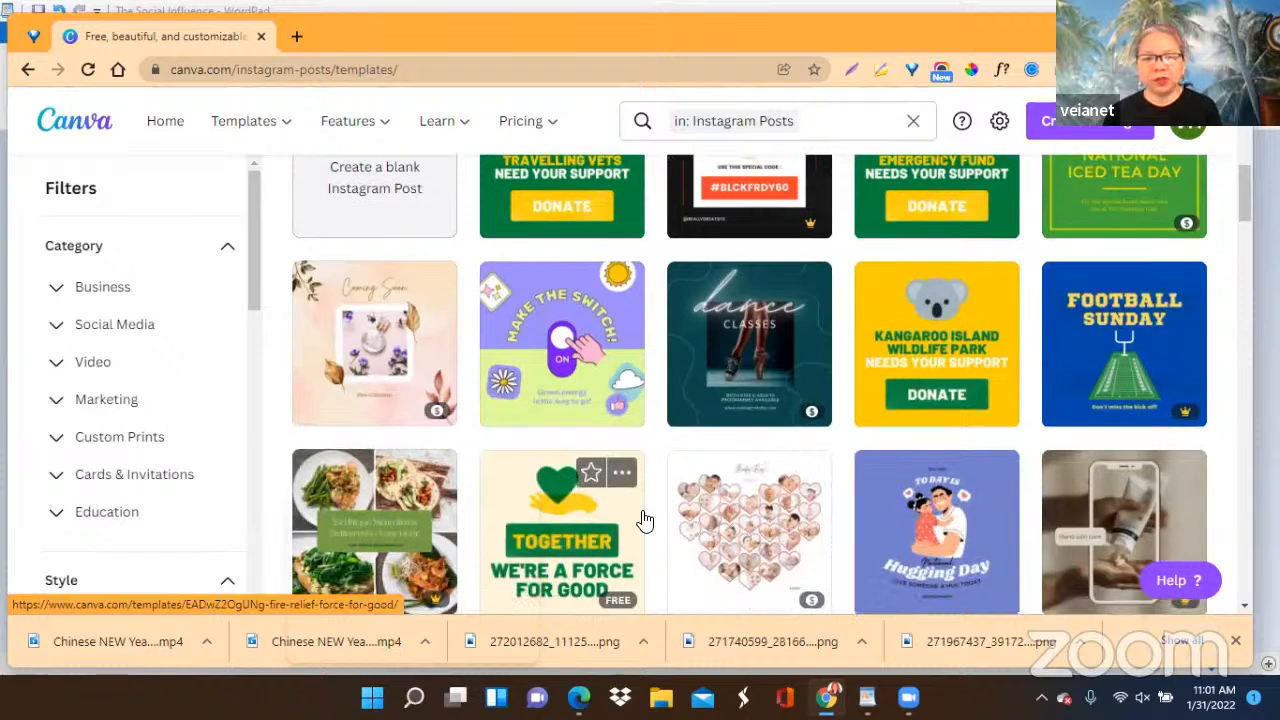
scroll(645, 521, "down", 1)
scroll(645, 521, "down", 1)
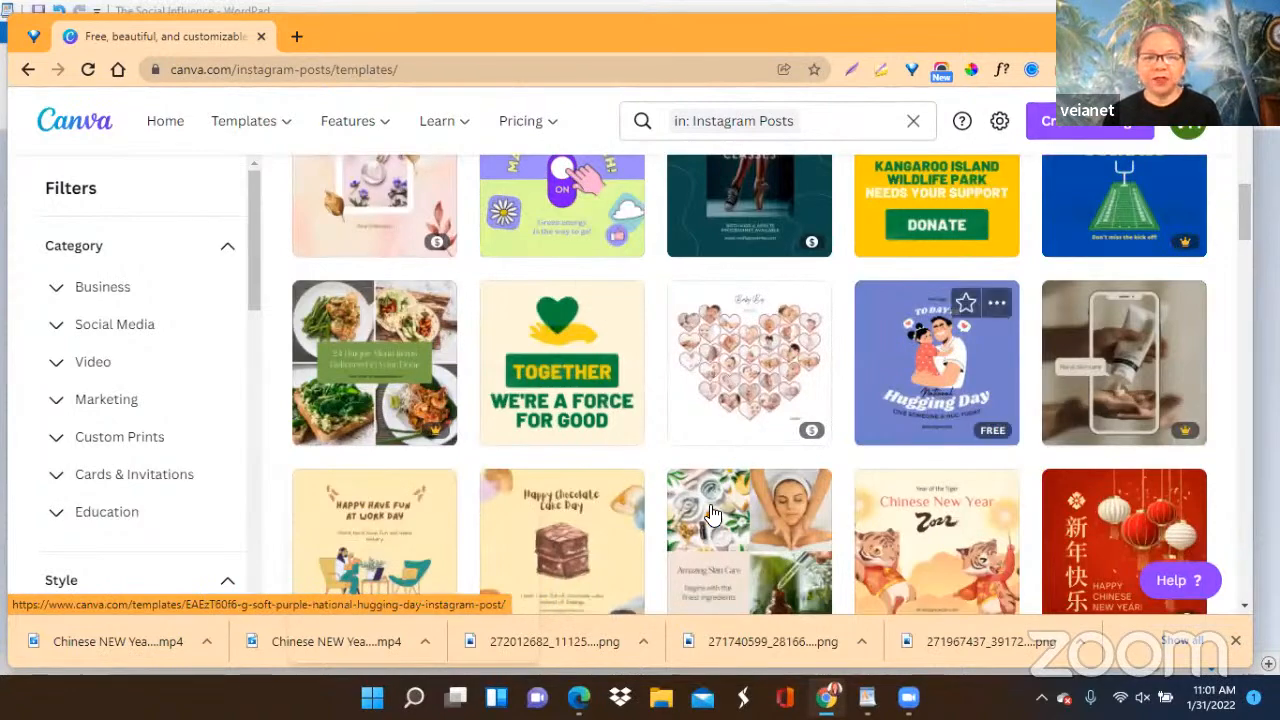
scroll(711, 514, "down", 2)
scroll(711, 514, "down", 3)
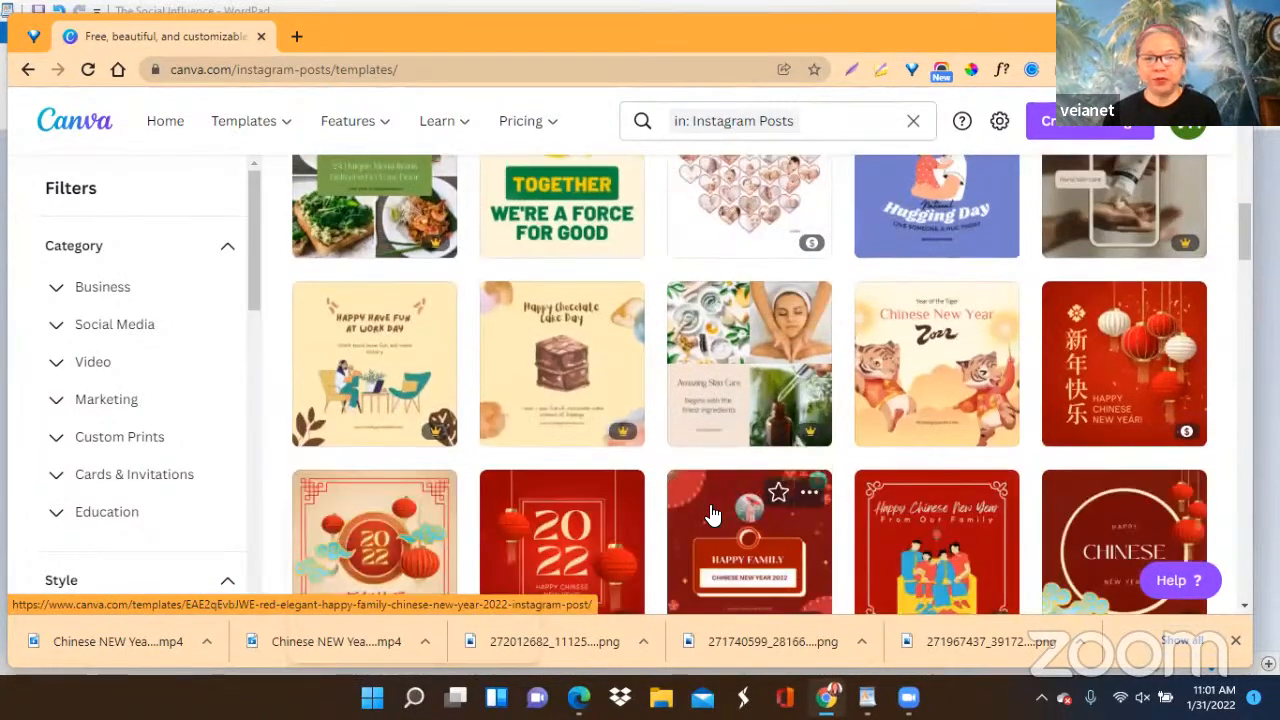
scroll(711, 514, "up", 5)
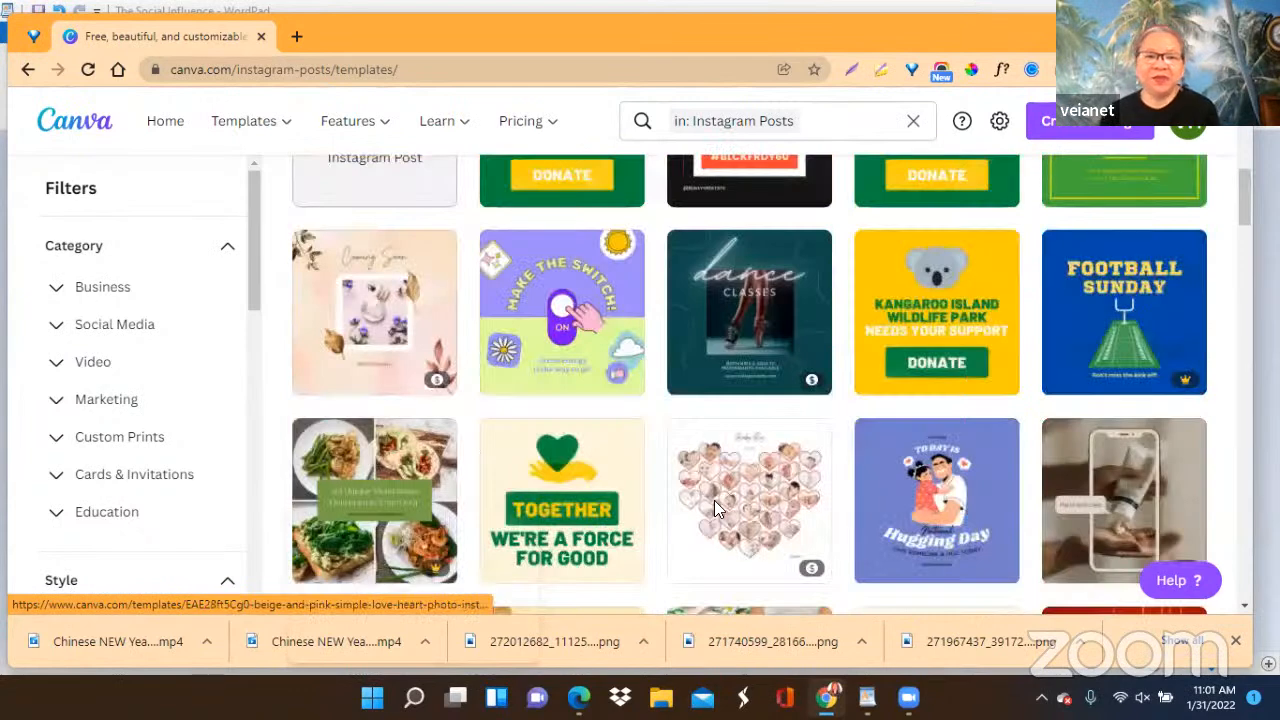
scroll(714, 500, "up", 5)
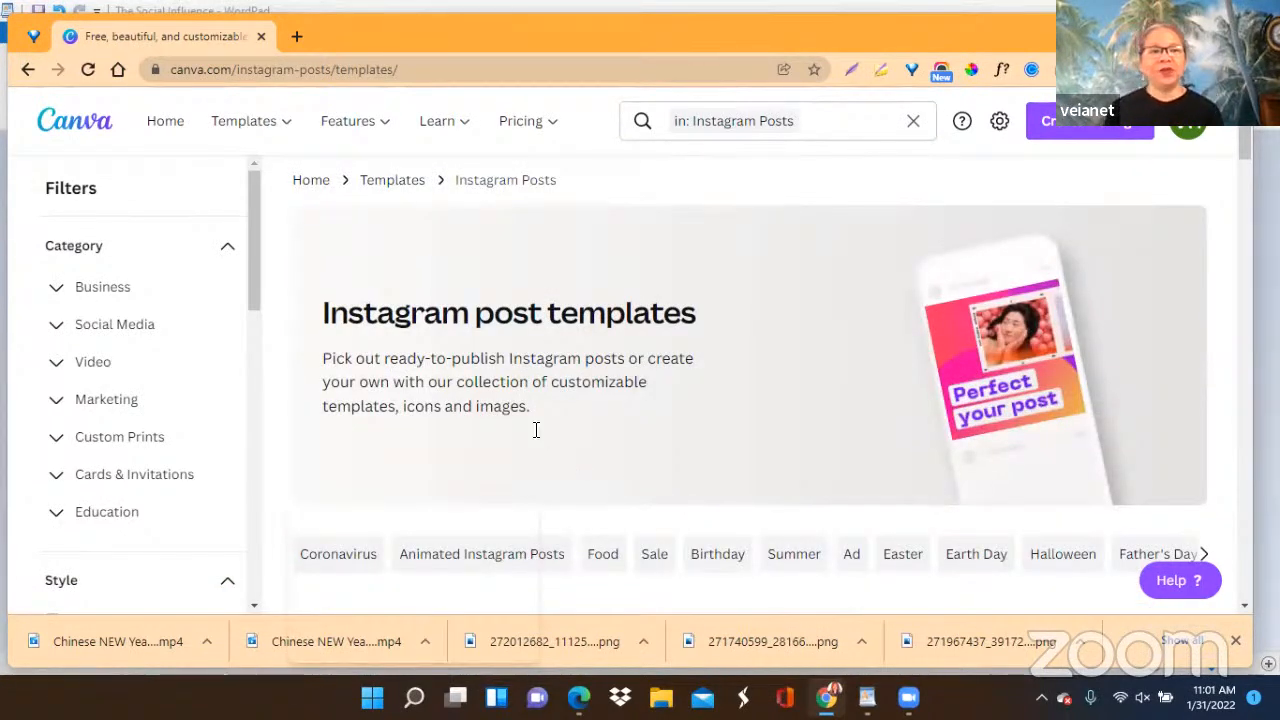
Find the White Marble Professional Real Estate Agent template among the Facebook Covers and open it for customizing.
mouse_move(210, 134)
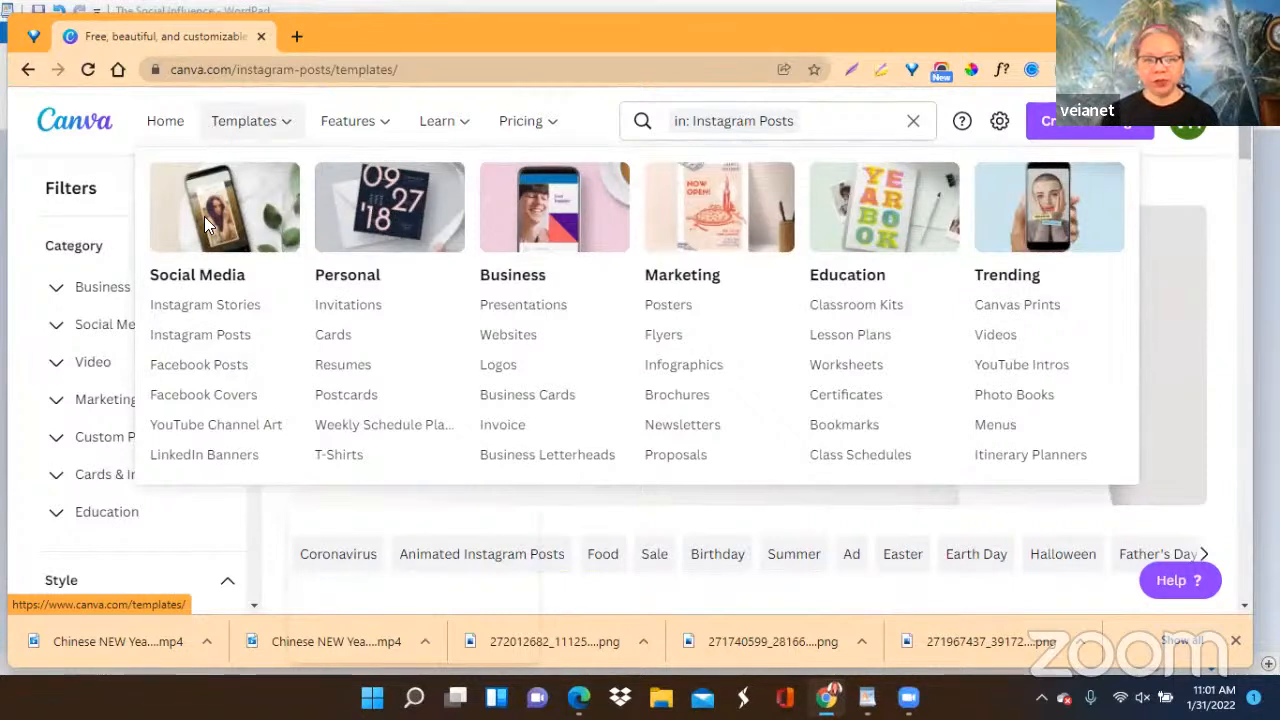
left_click(200, 408)
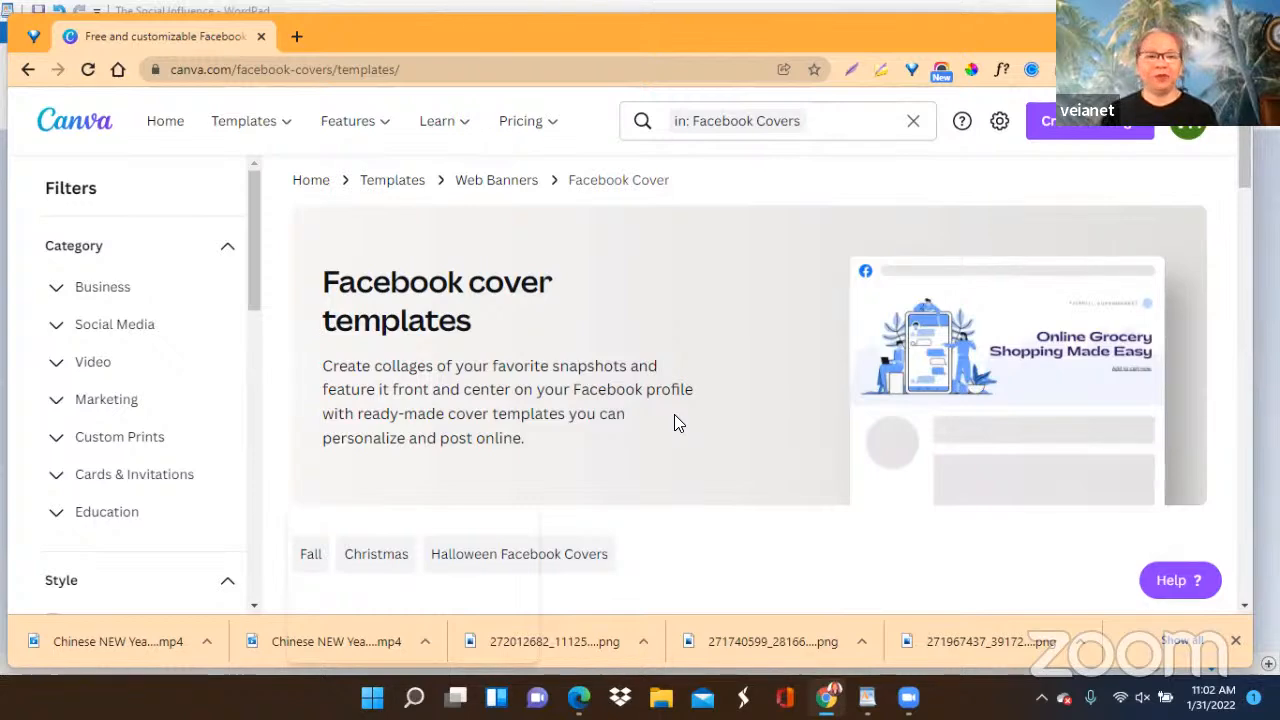
scroll(596, 410, "down", 3)
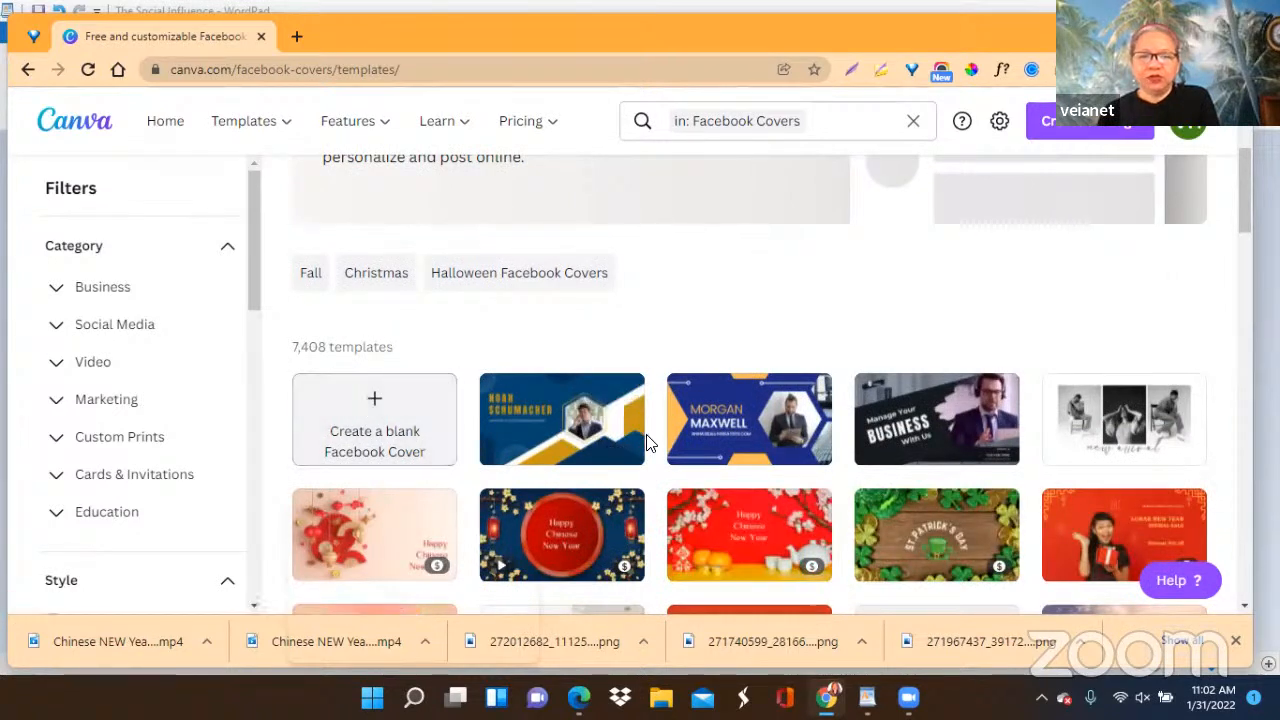
scroll(1000, 365, "down", 1)
scroll(1022, 373, "down", 1)
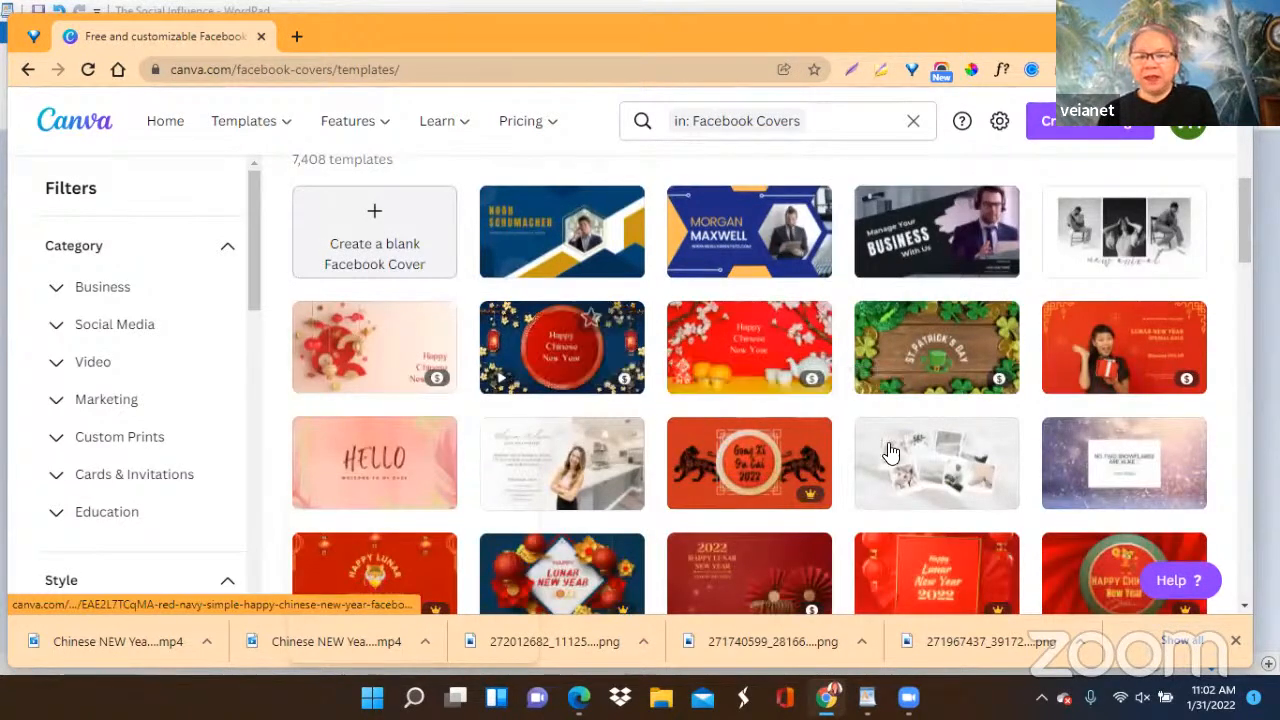
scroll(910, 445, "down", 1)
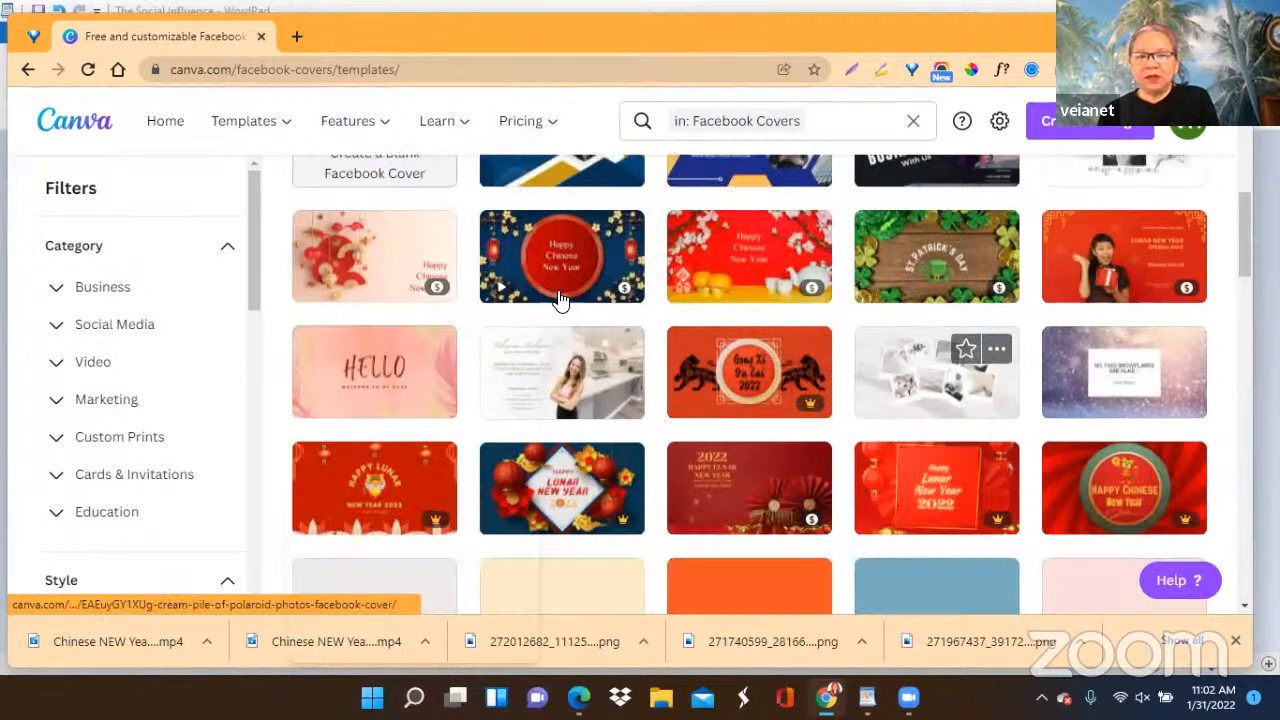
scroll(561, 301, "down", 1)
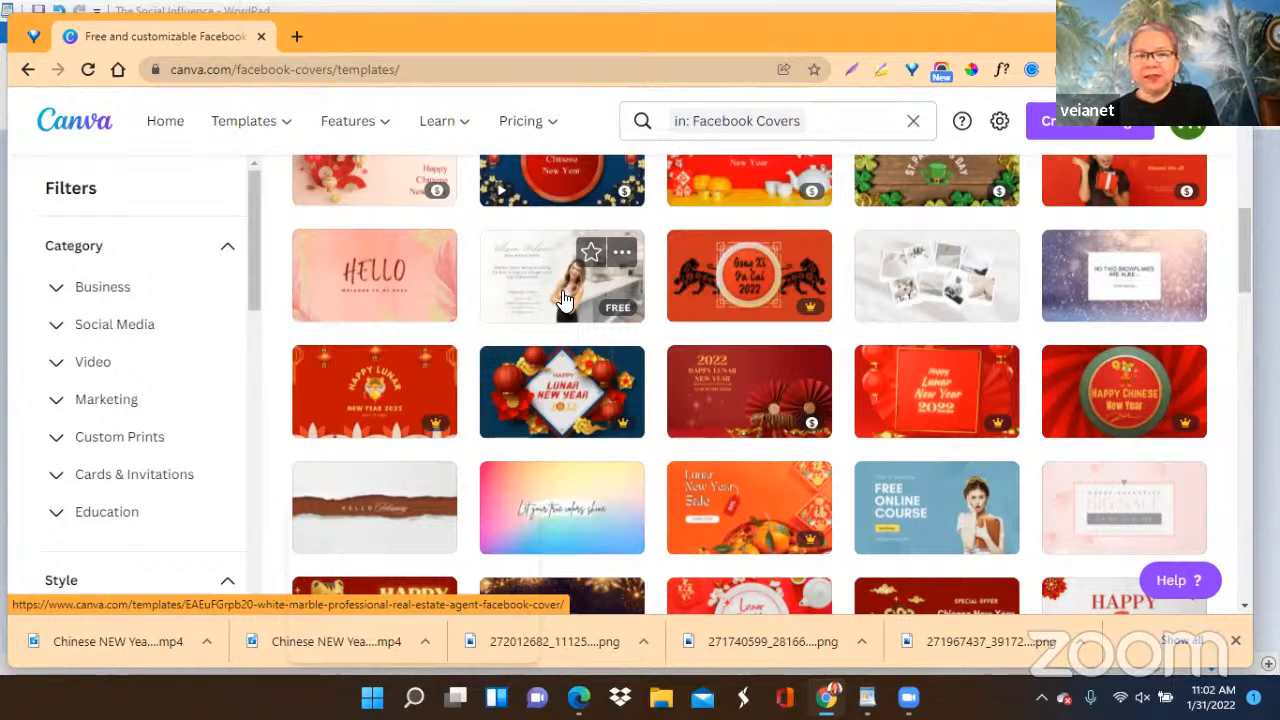
left_click(564, 298)
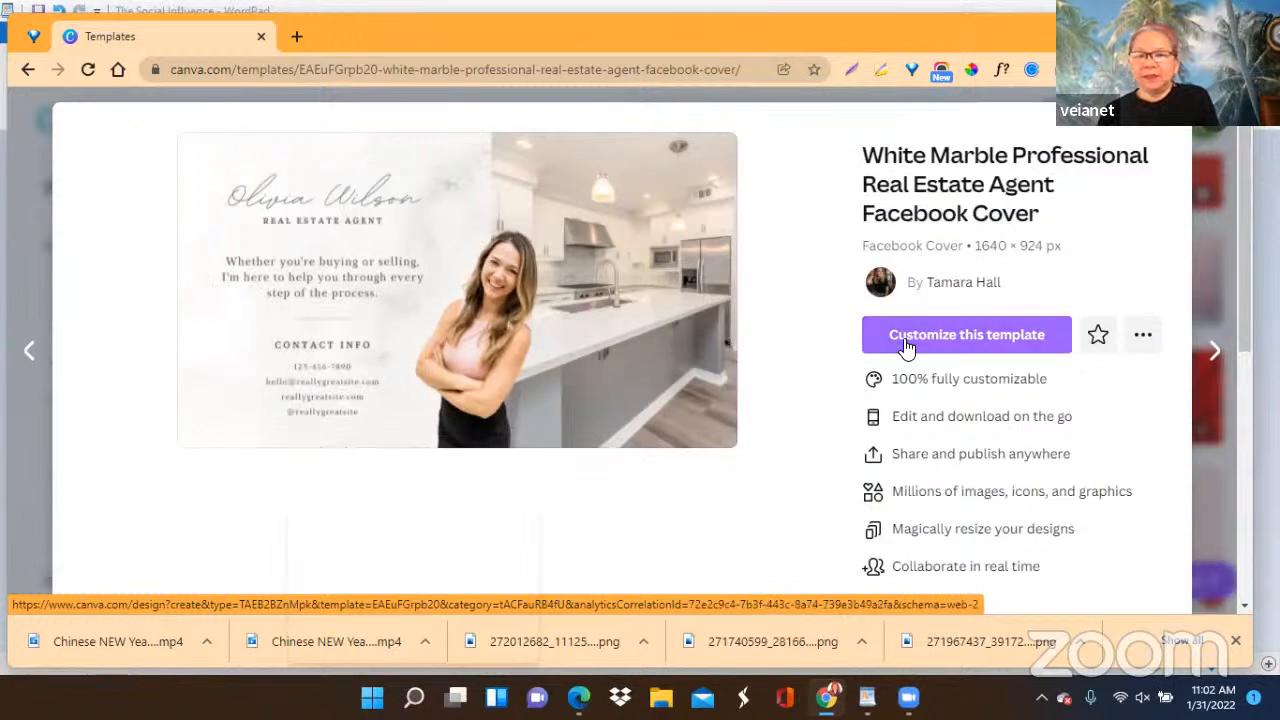
left_click(962, 336)
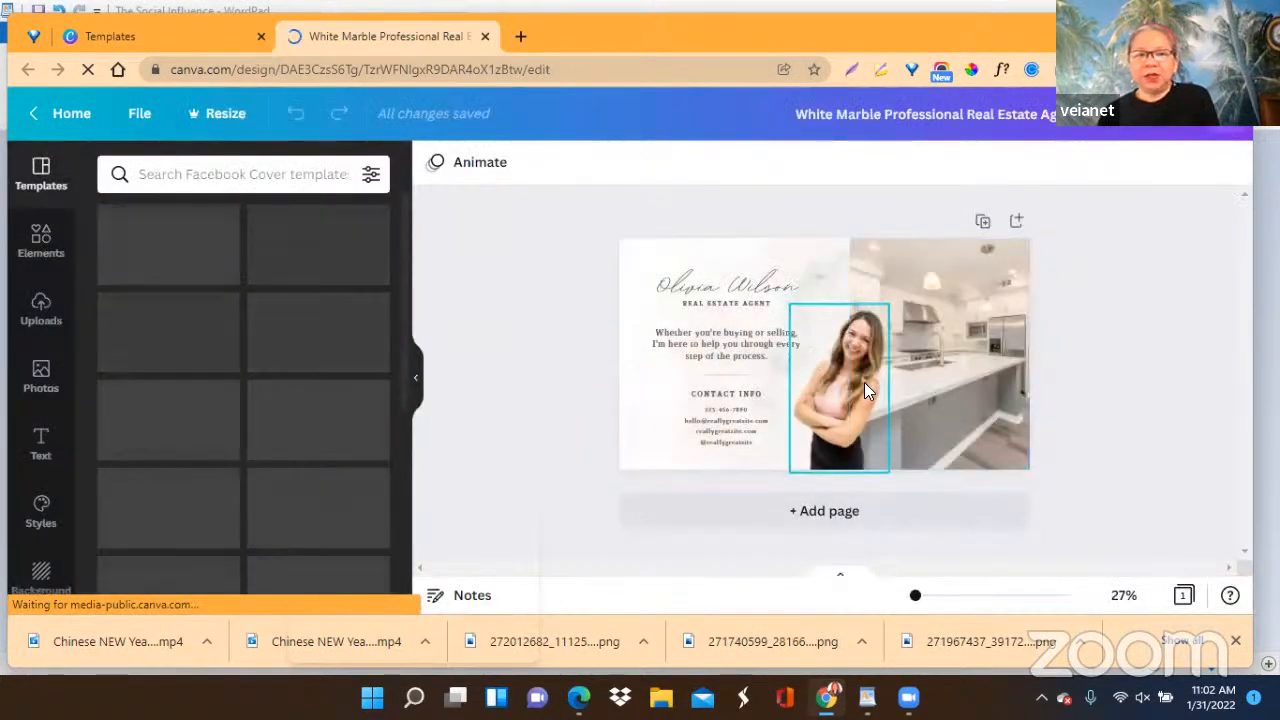
Move the woman's cutout photo slightly to the right on the cover and select the script name heading.
left_click(864, 382)
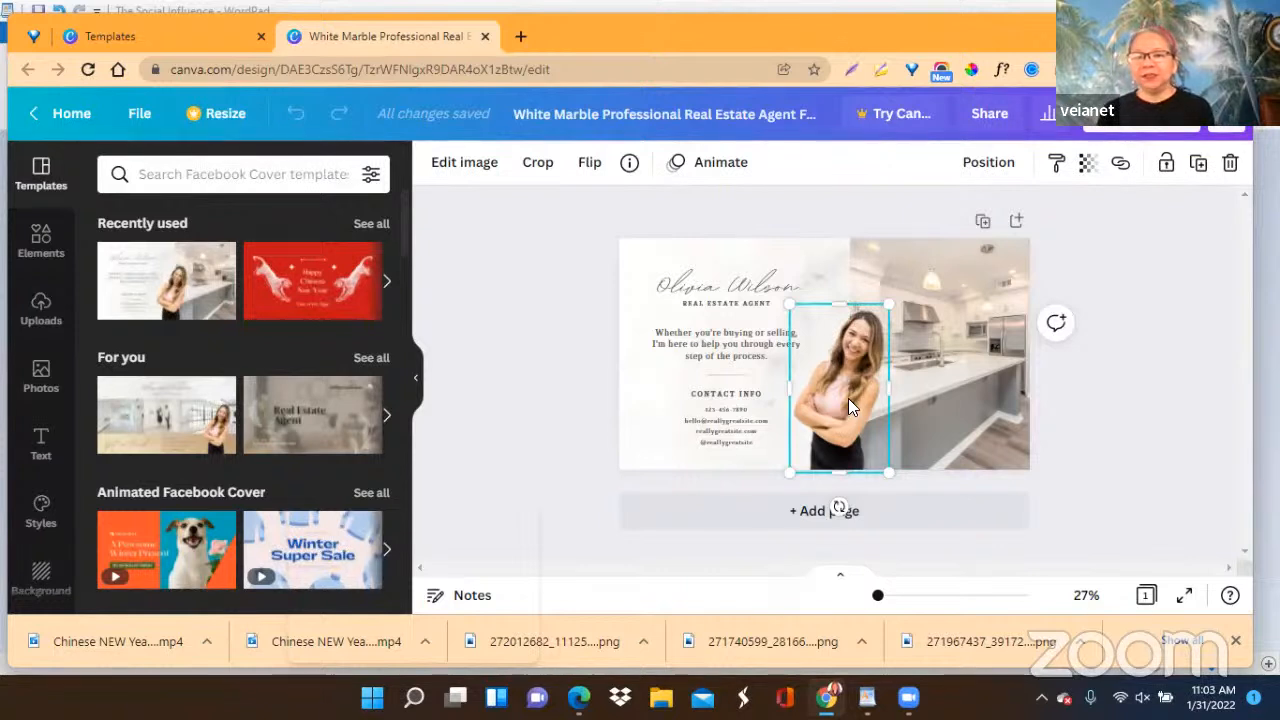
mouse_move(846, 392)
left_mouse_down()
mouse_move(887, 393)
mouse_move(854, 390)
left_mouse_up()
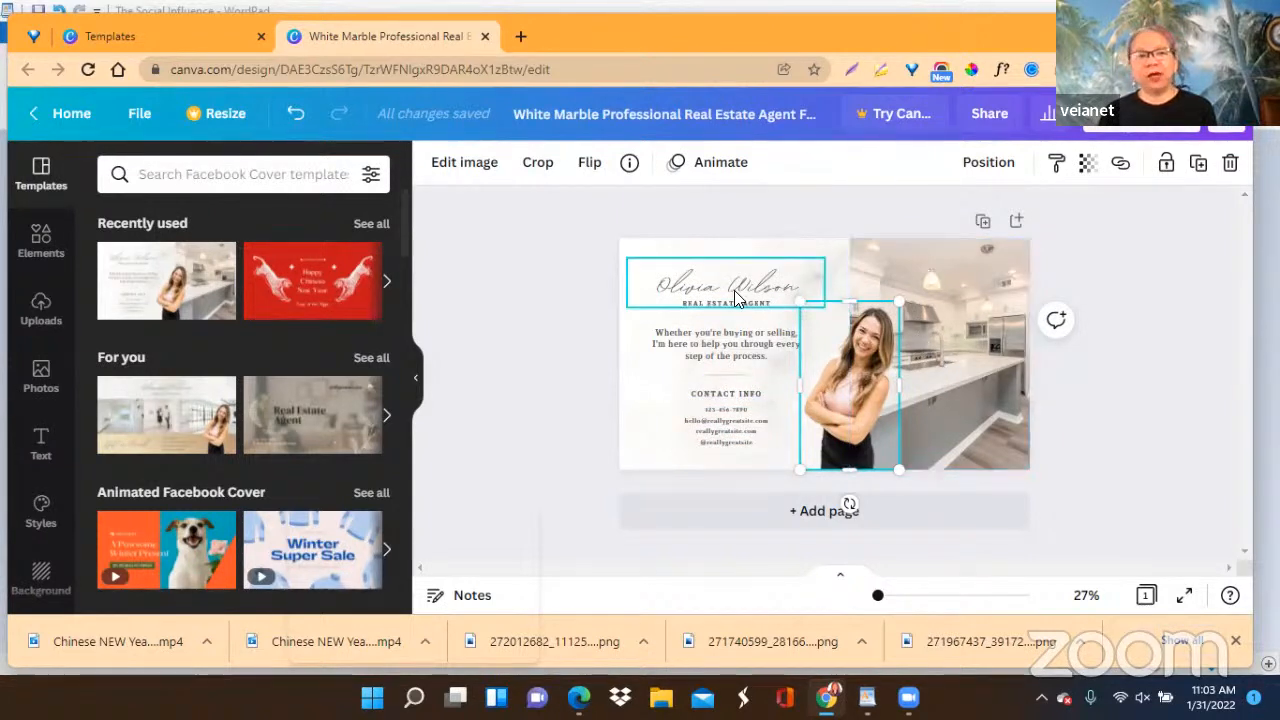
left_click(668, 284)
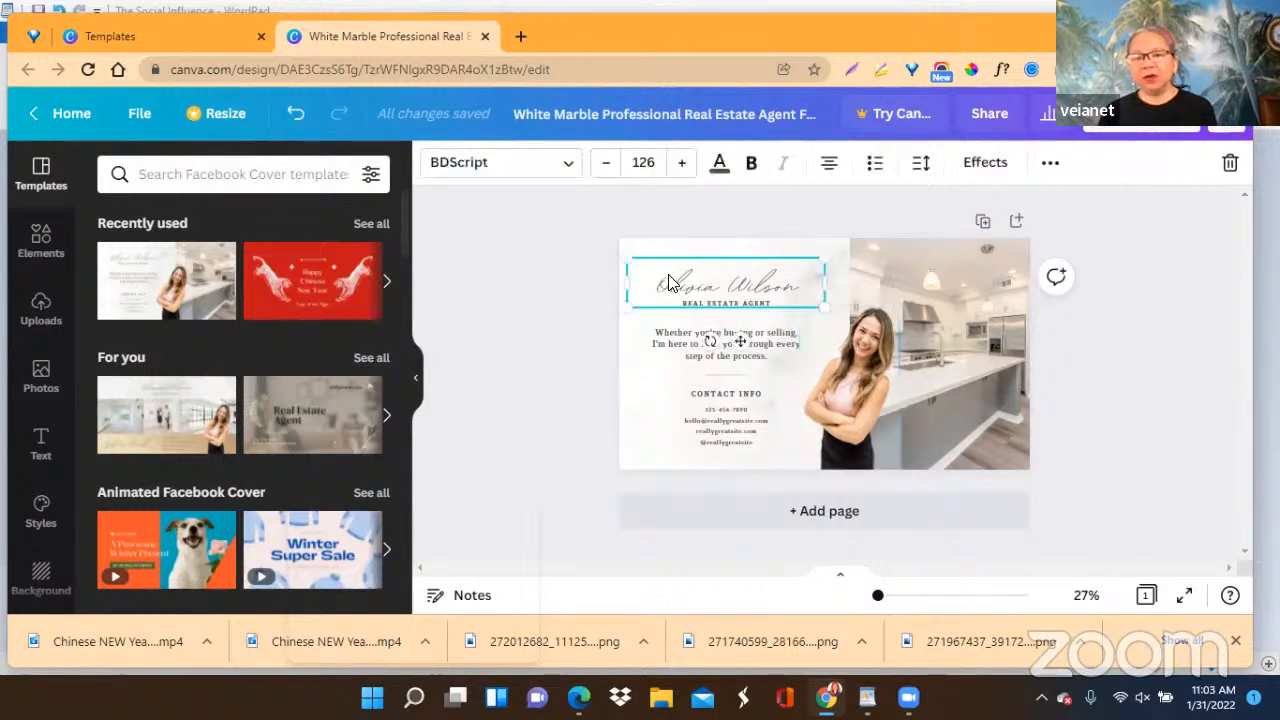
Delete the "Whether you're buying or selling" paragraph from the cover and select the contact details text.
left_click(682, 344)
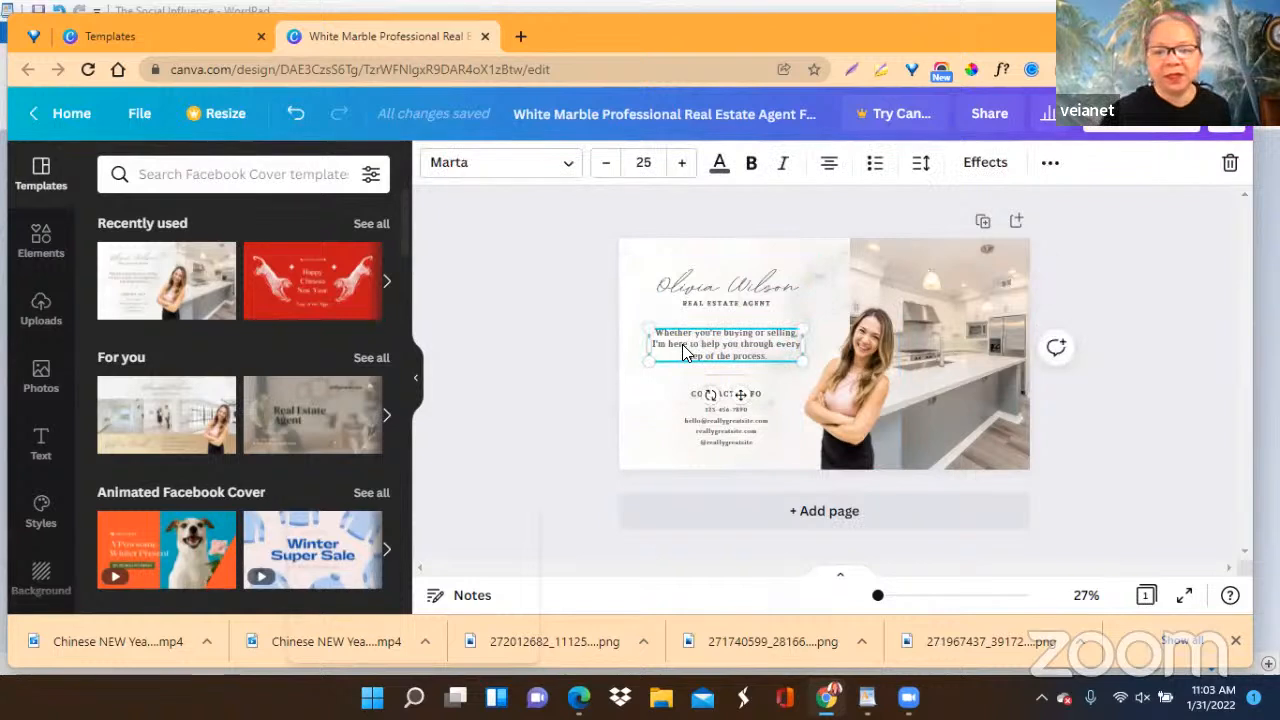
key("Delete")
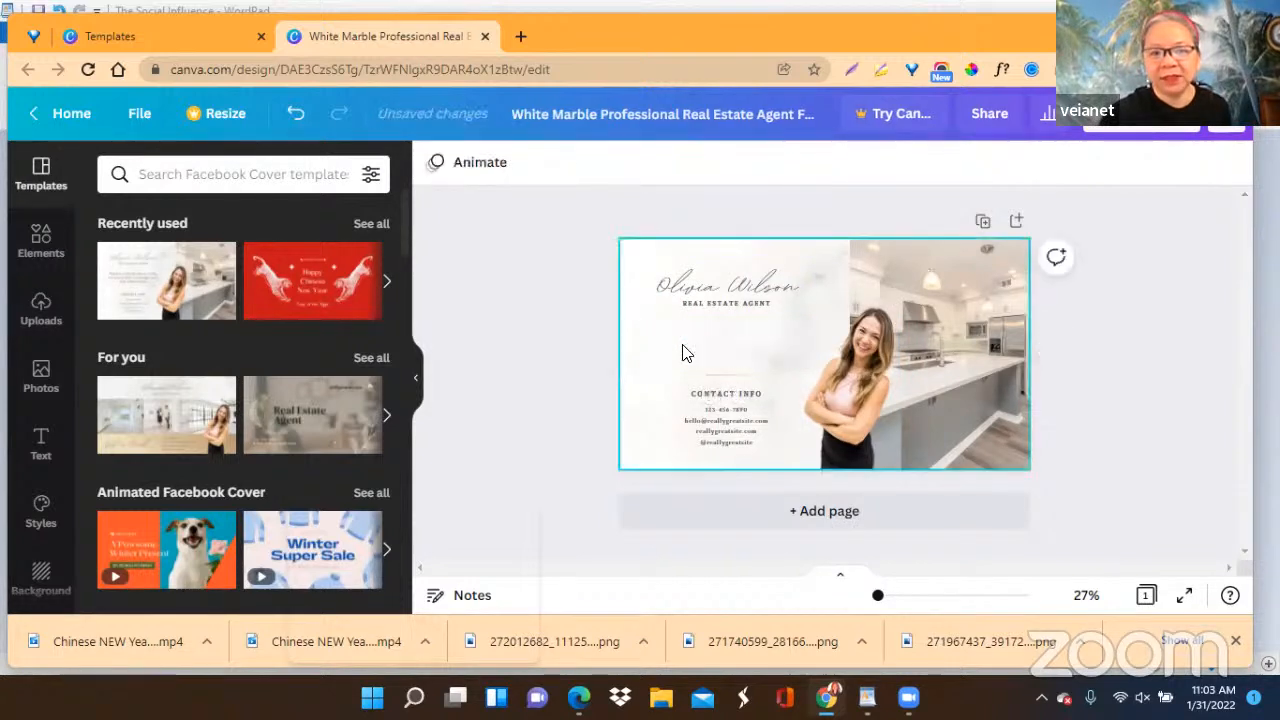
left_click(705, 430)
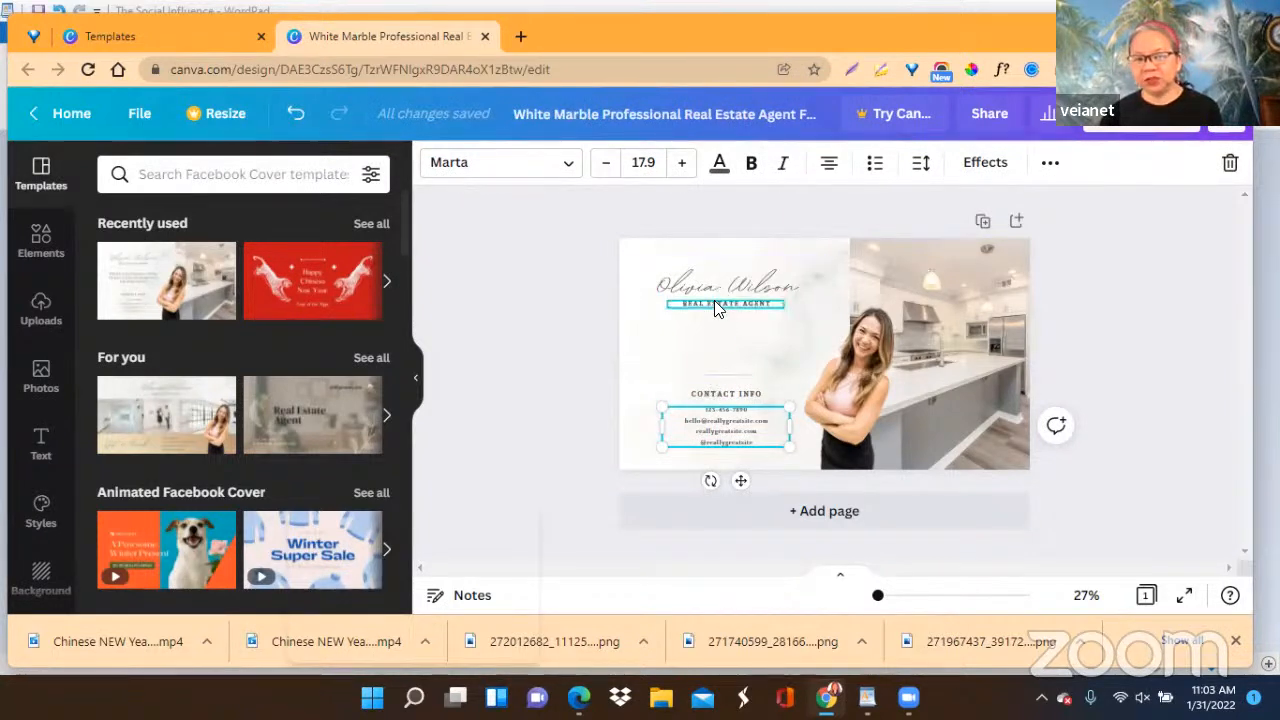
Select the kitchen photo on the cover and search the photo library for "social media".
left_click(957, 332)
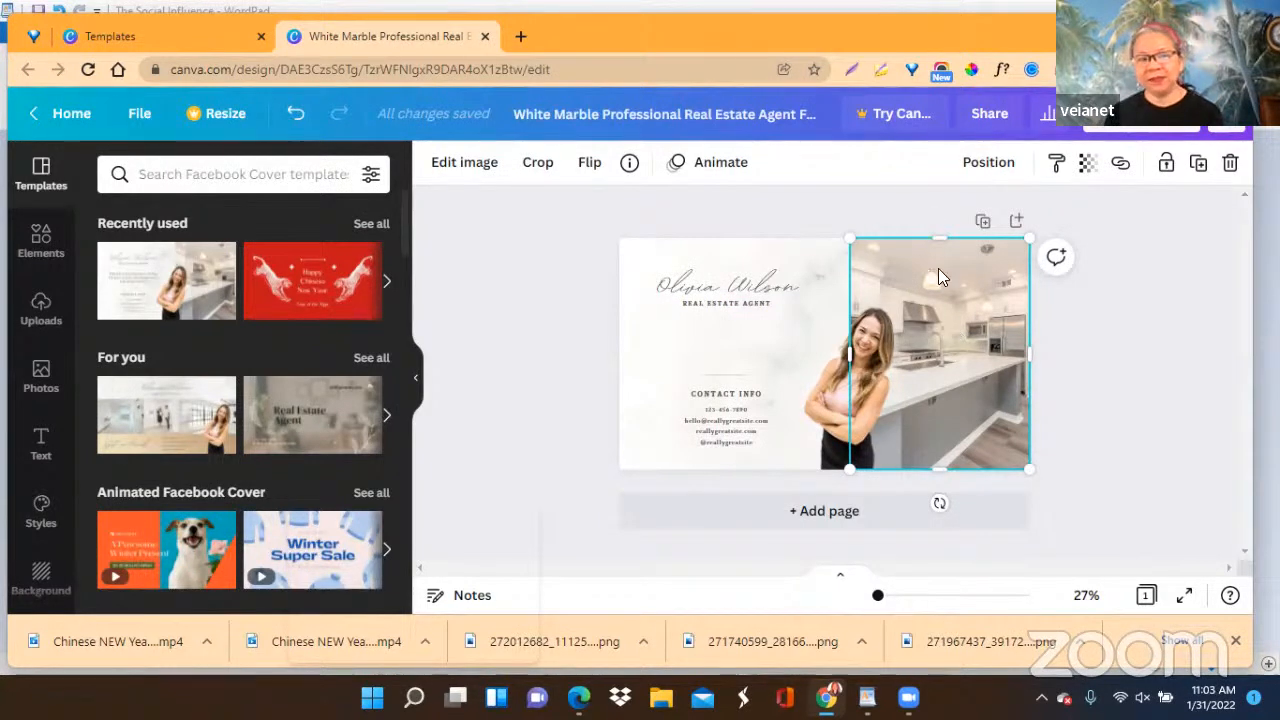
left_click(40, 376)
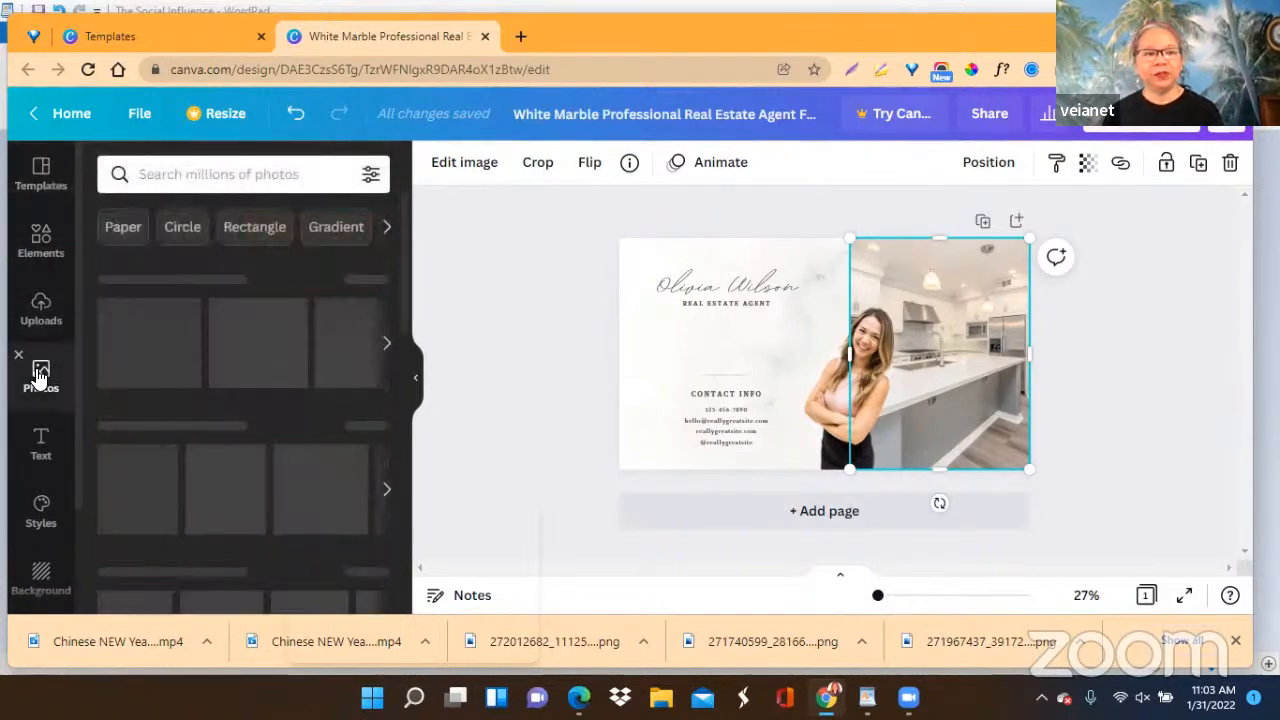
left_click(200, 186)
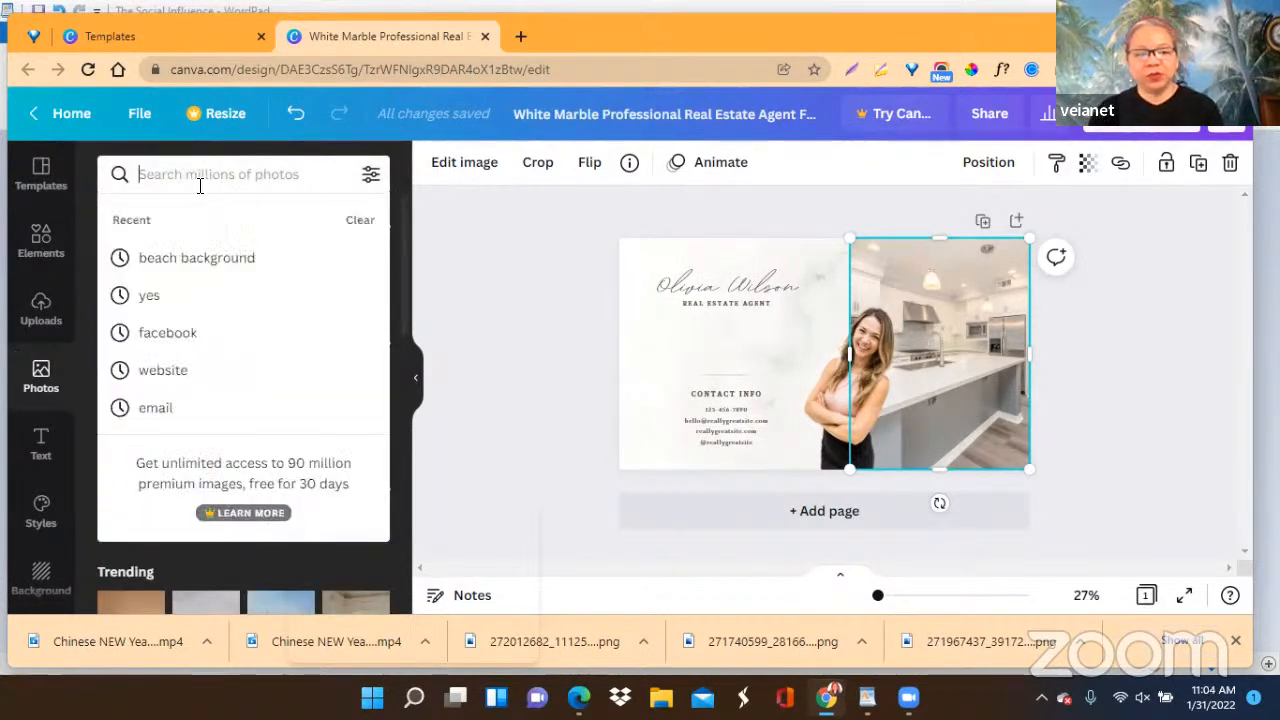
type("social ")
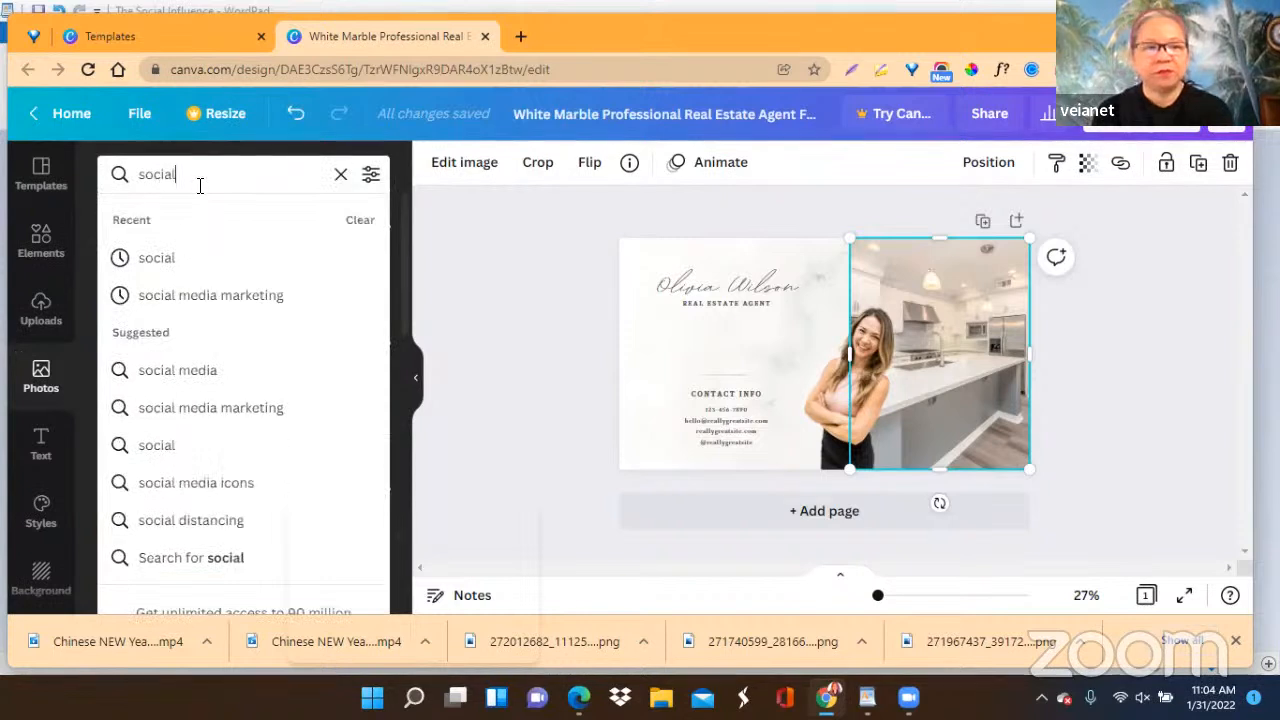
type("media")
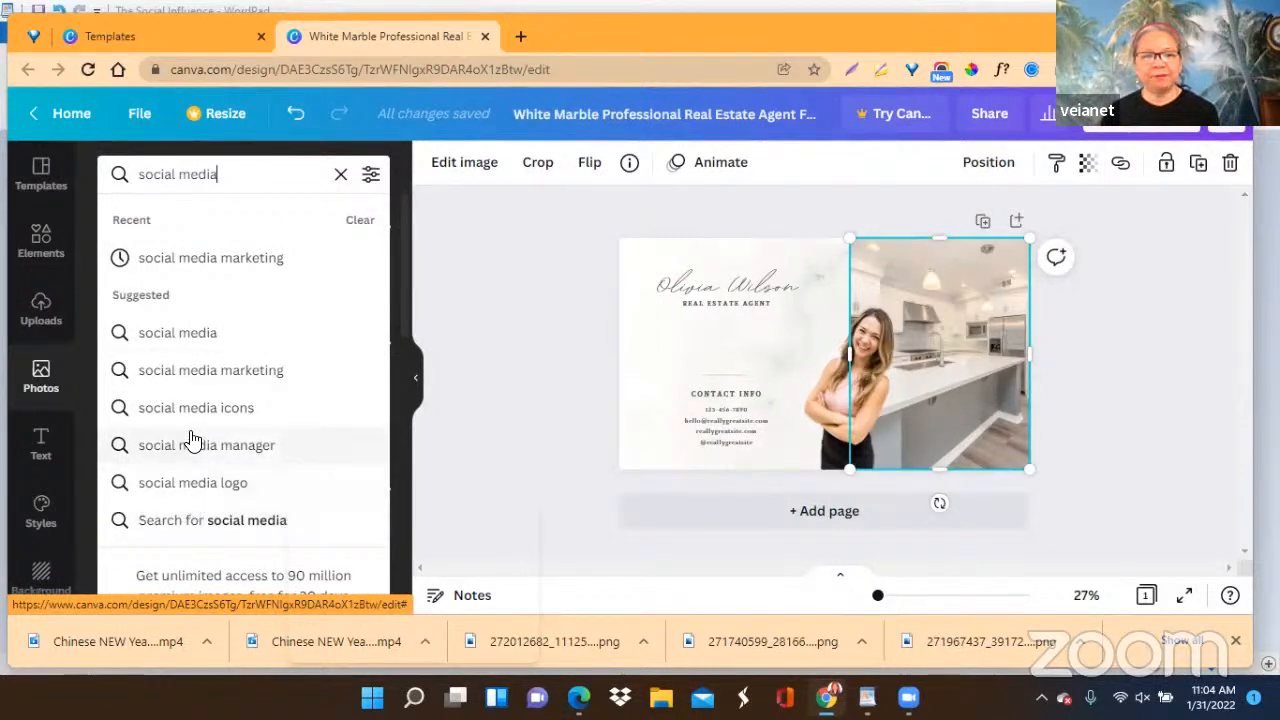
left_click(175, 336)
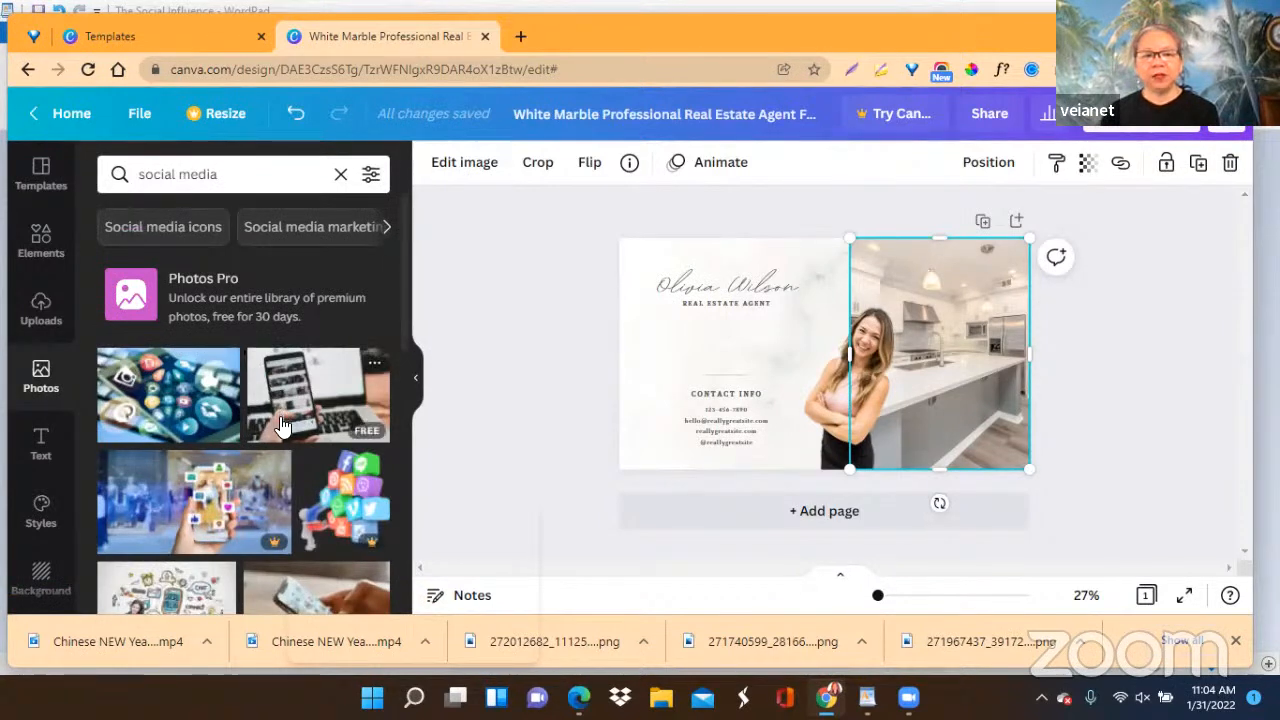
Add the photo of a hand holding a phone beside a coffee cup and place it over the cover's left part.
scroll(282, 425, "down", 2)
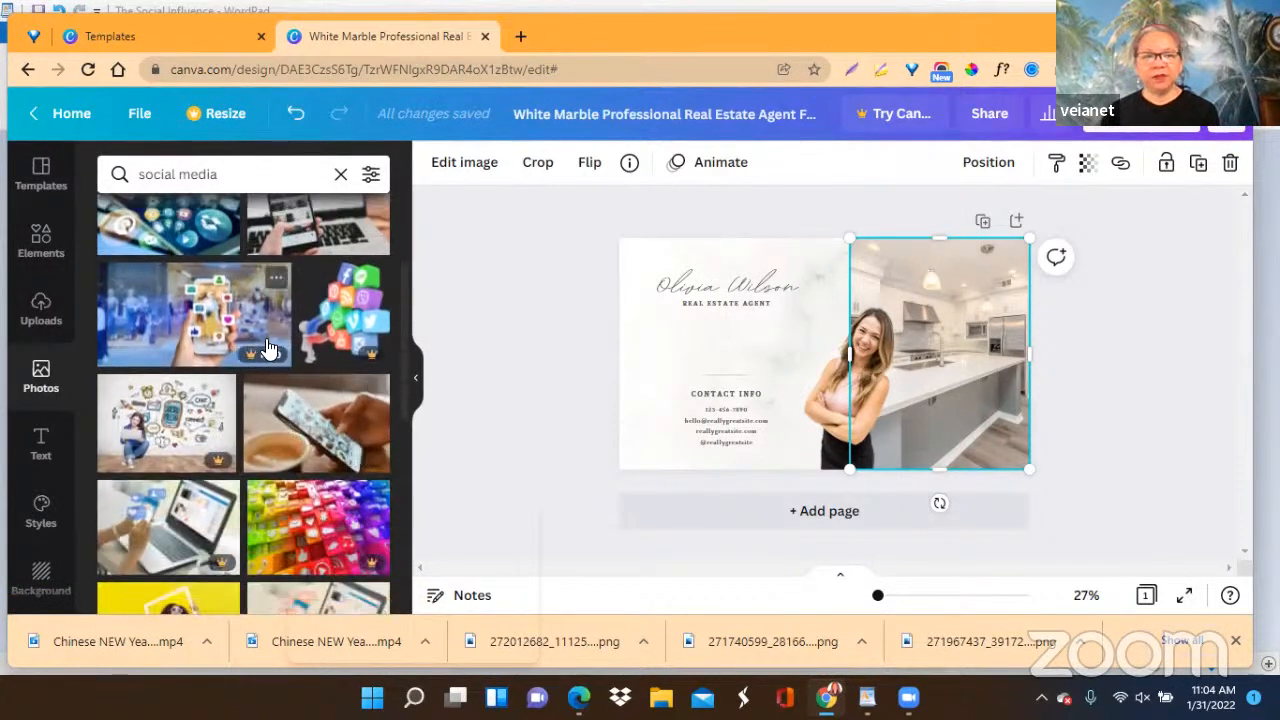
scroll(288, 380, "down", 2)
scroll(288, 380, "down", 2)
scroll(286, 373, "down", 1)
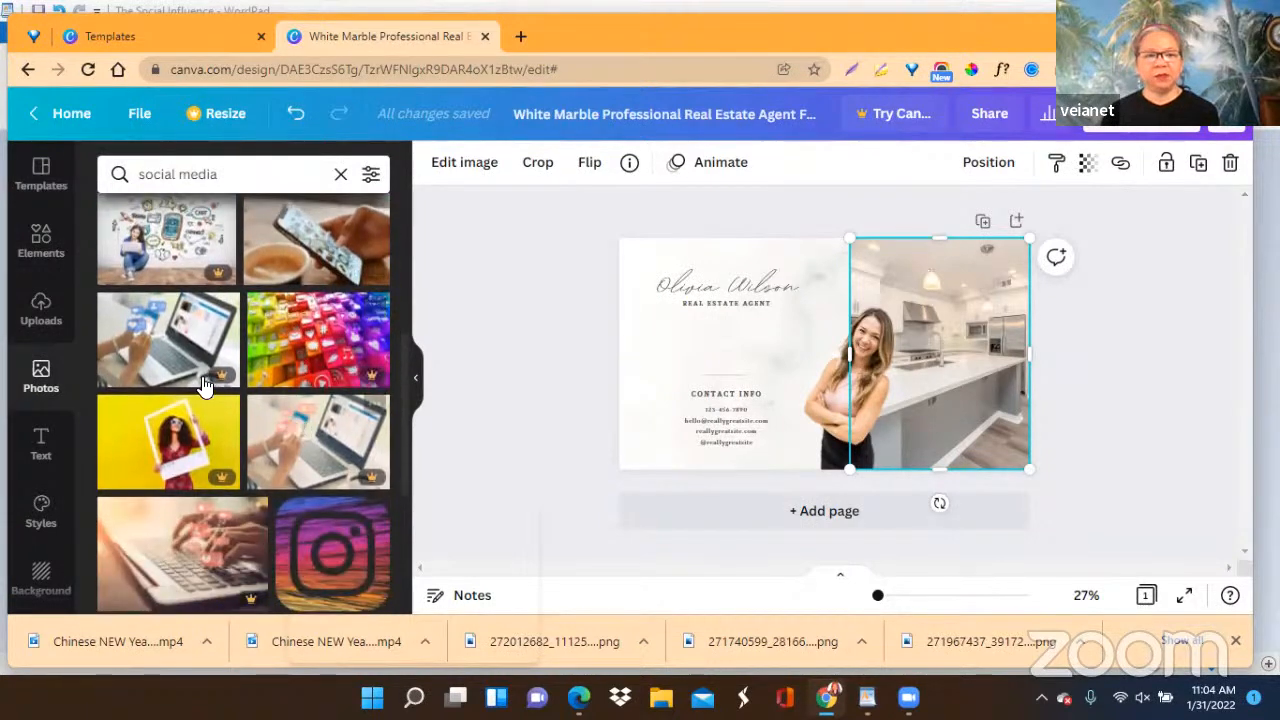
scroll(274, 440, "down", 3)
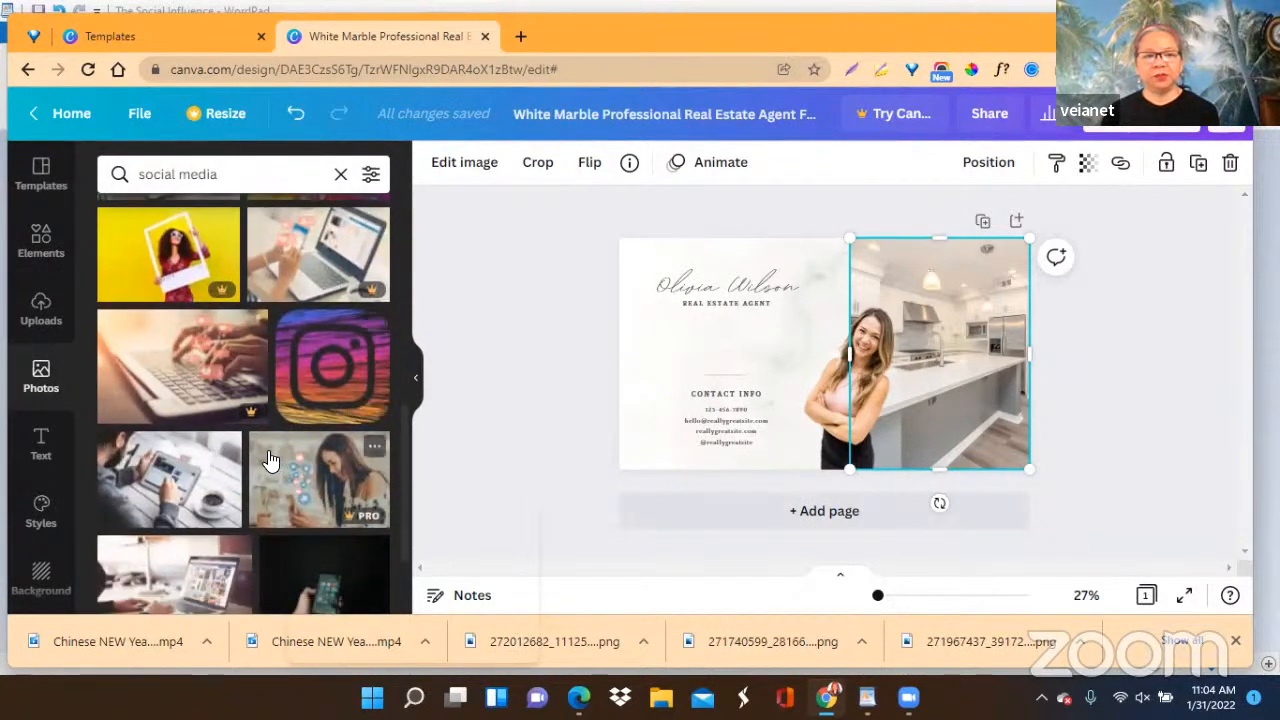
scroll(300, 420, "down", 3)
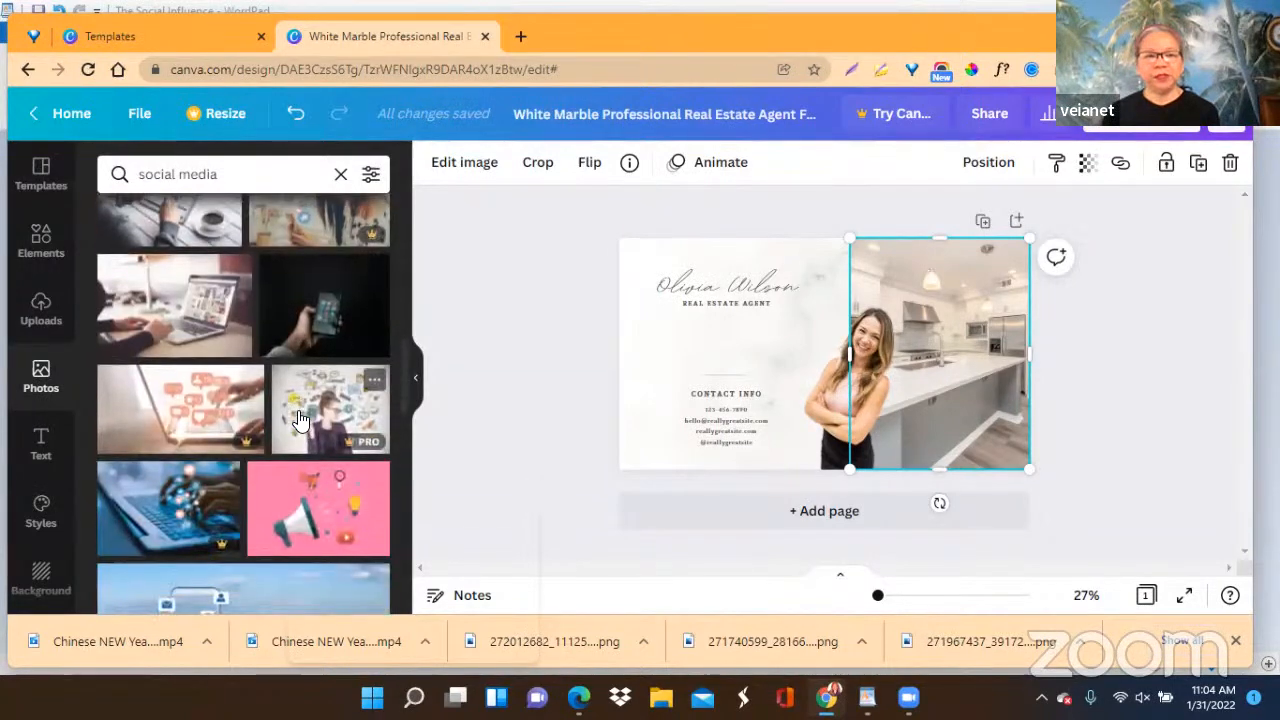
scroll(300, 420, "down", 2)
scroll(300, 420, "down", 3)
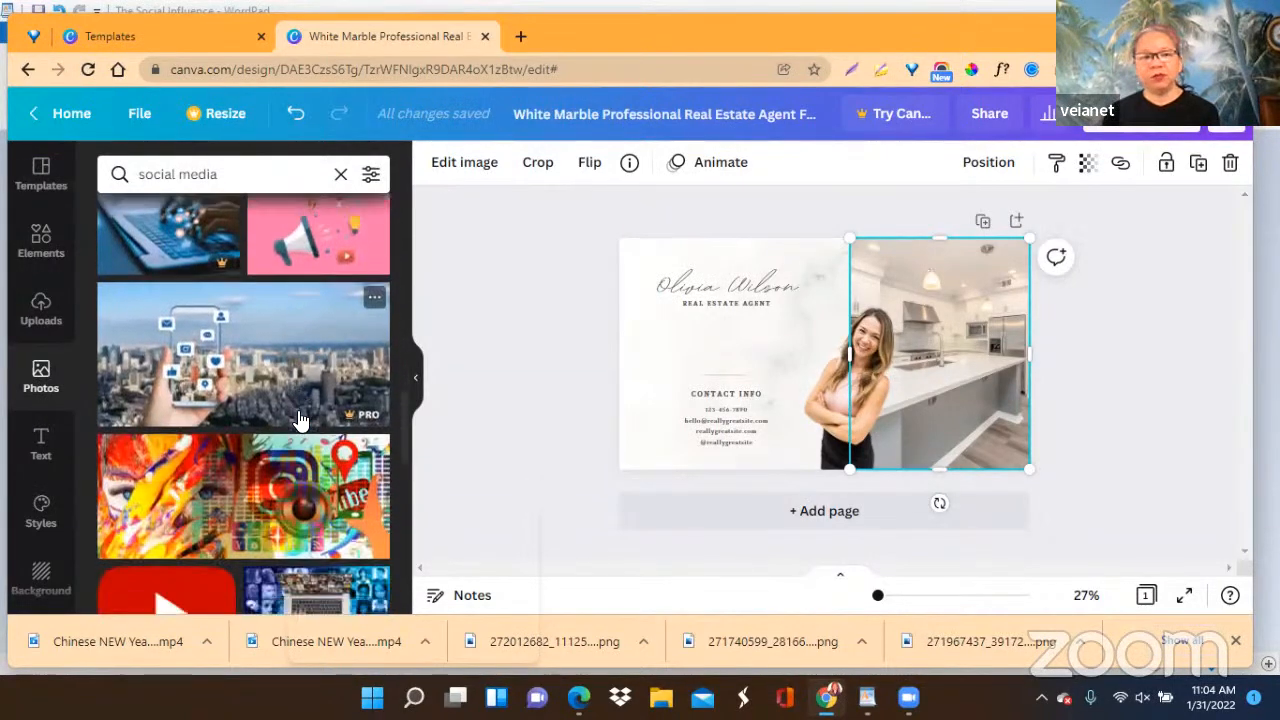
scroll(300, 420, "down", 3)
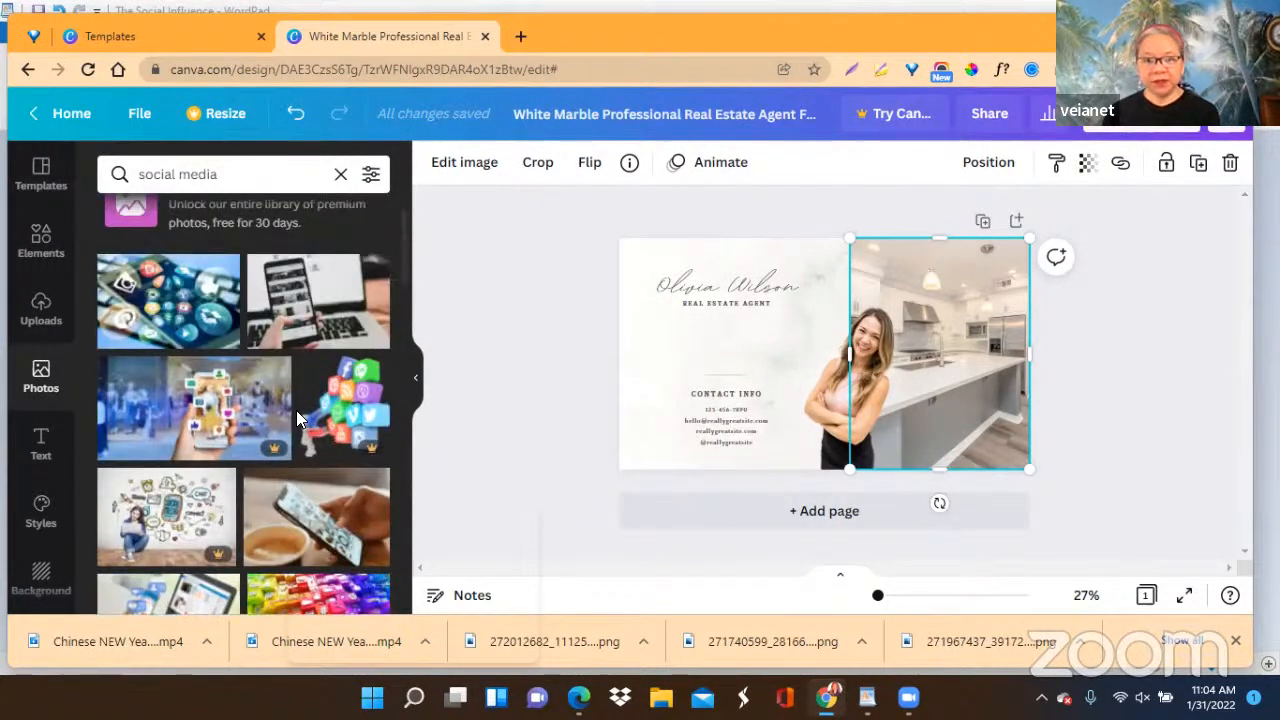
scroll(296, 410, "down", 2)
scroll(300, 420, "down", 1)
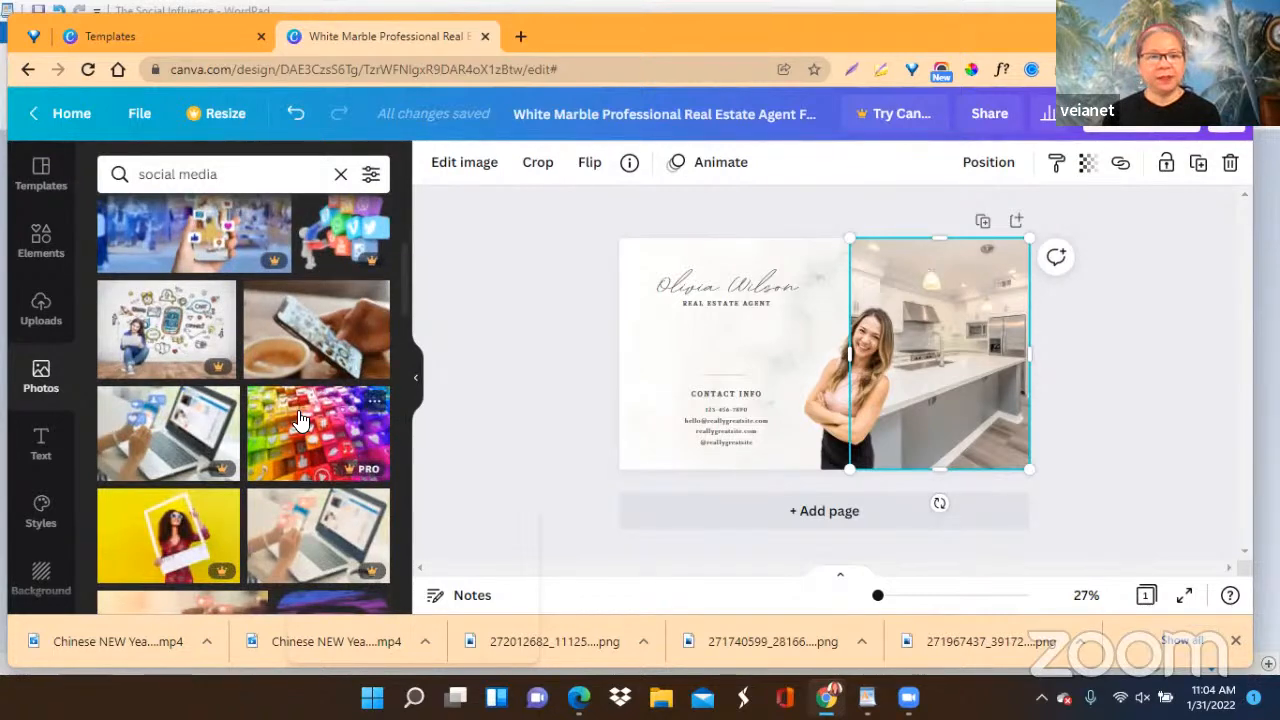
left_click(300, 340)
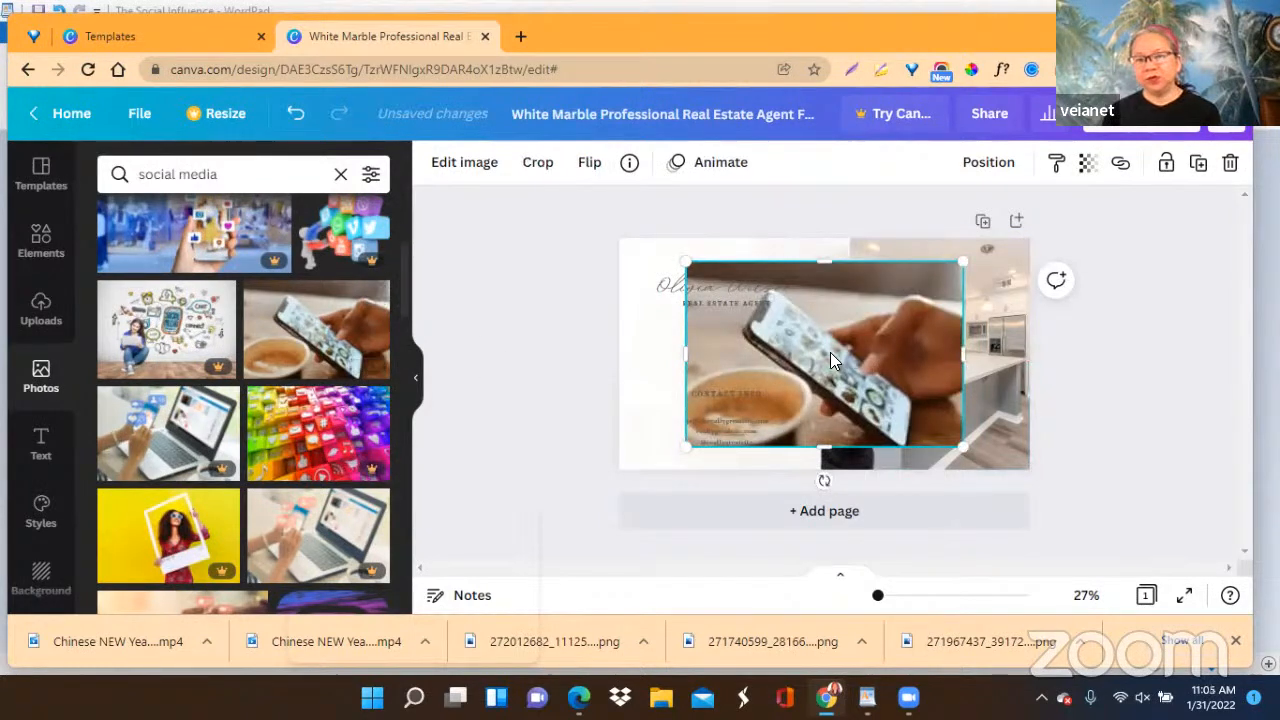
left_click_drag(830, 355, 874, 365)
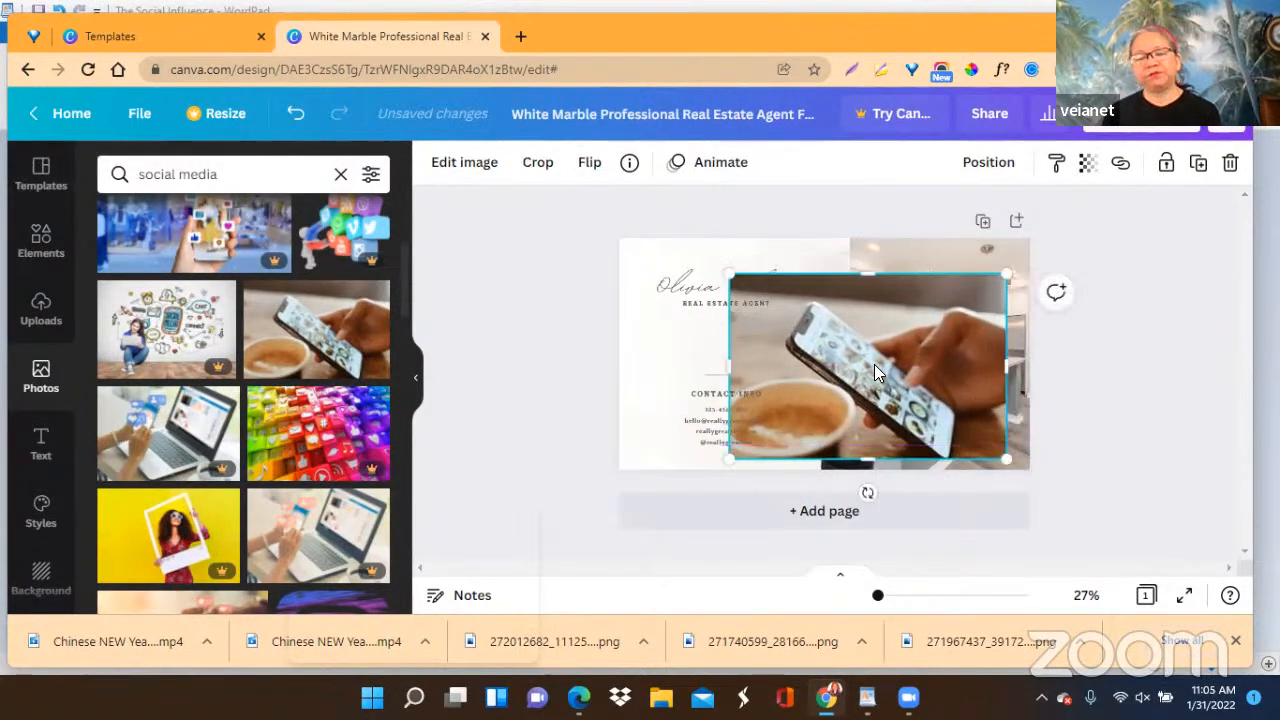
left_click_drag(880, 372, 774, 358)
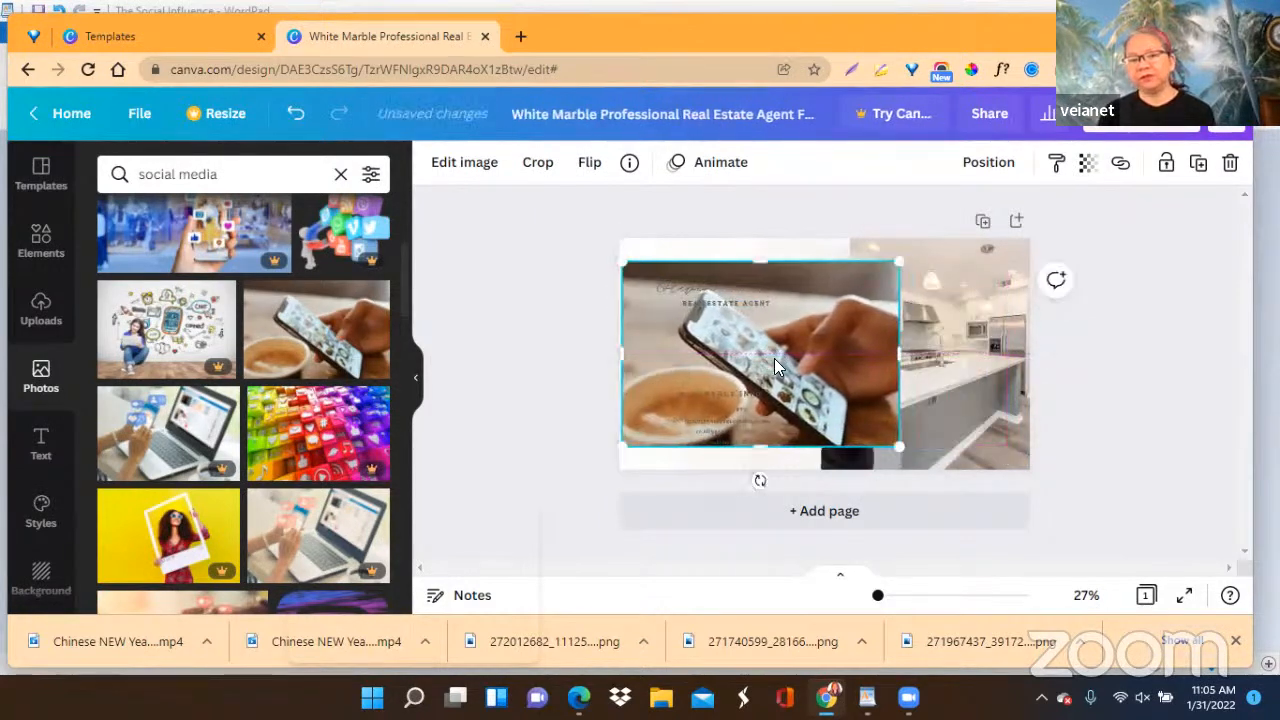
Delete the kitchen photo and move the phone photo against the cover's right edge.
left_click(922, 352)
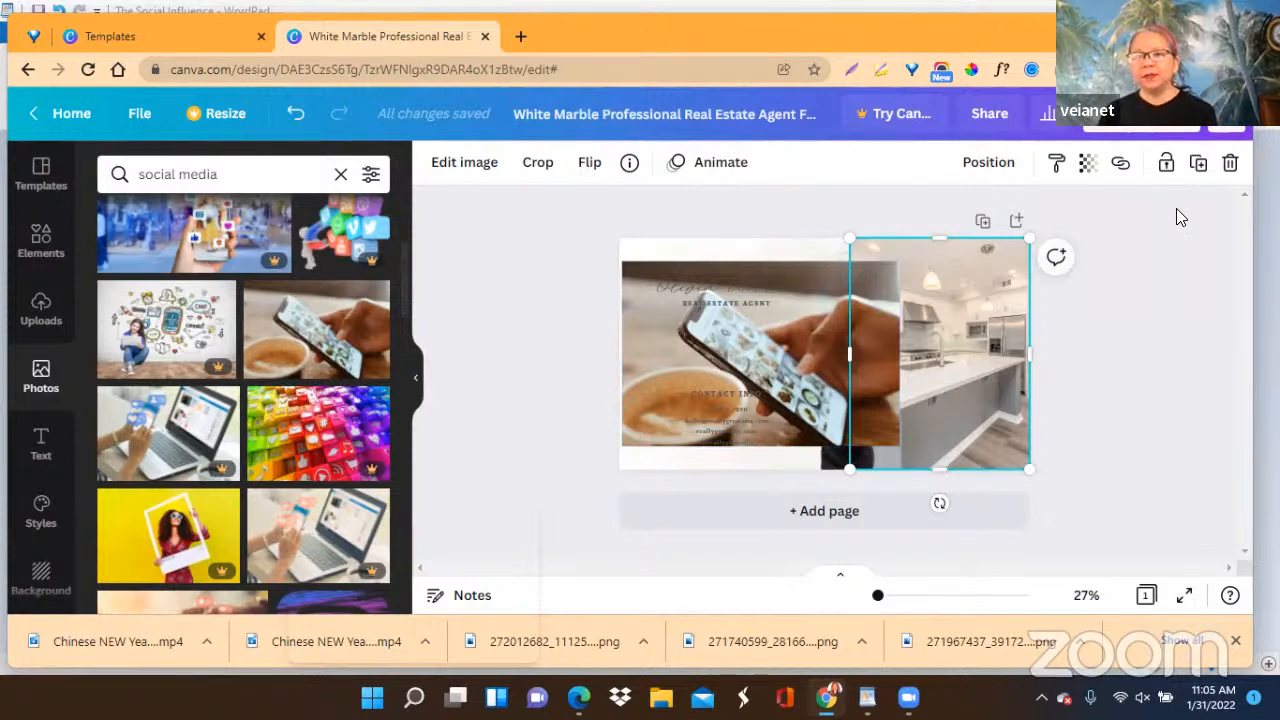
left_click(1231, 165)
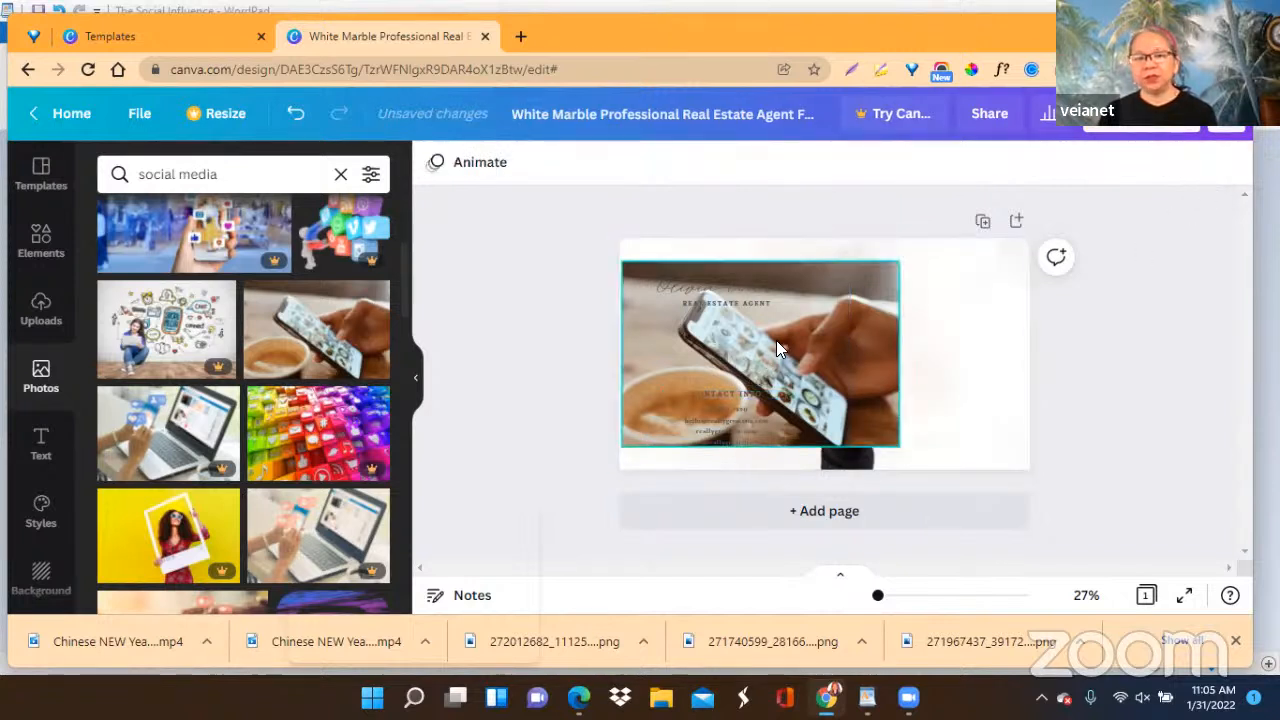
left_click_drag(776, 338, 901, 353)
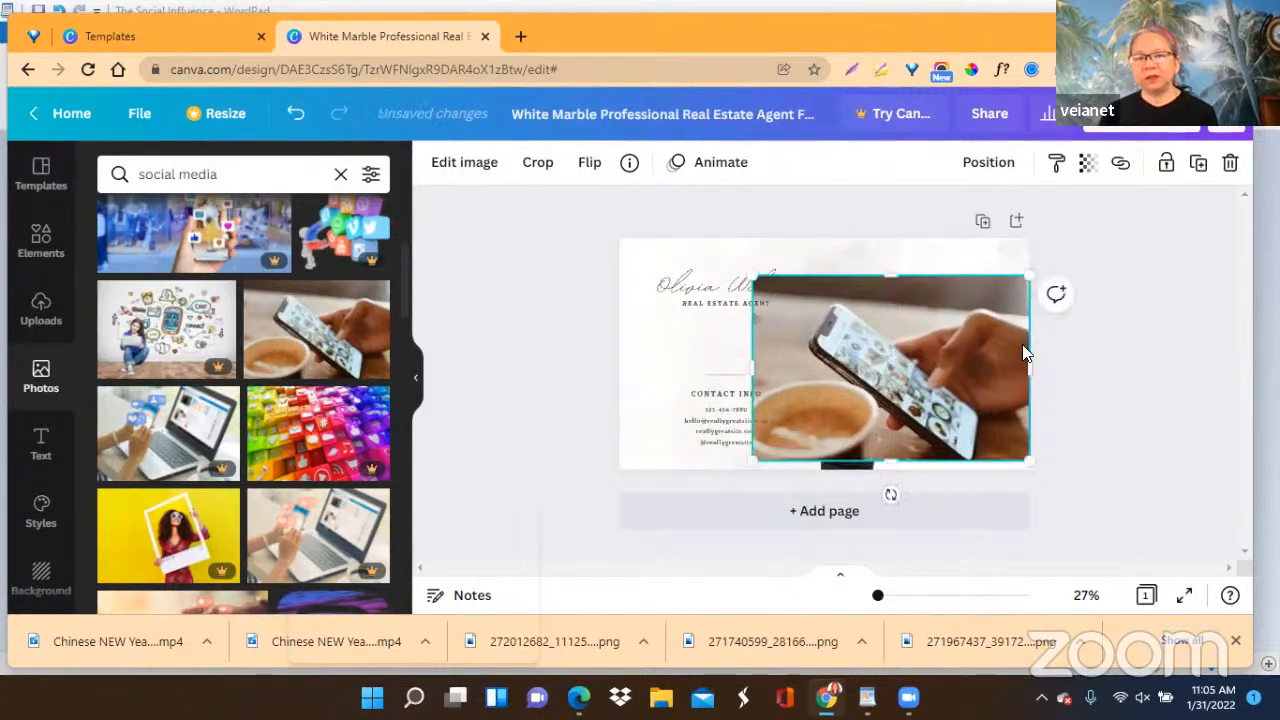
Crop the phone photo's sides, enlarge it to the cover's full height and move it over the area right of the text.
left_click_drag(1028, 369, 1006, 369)
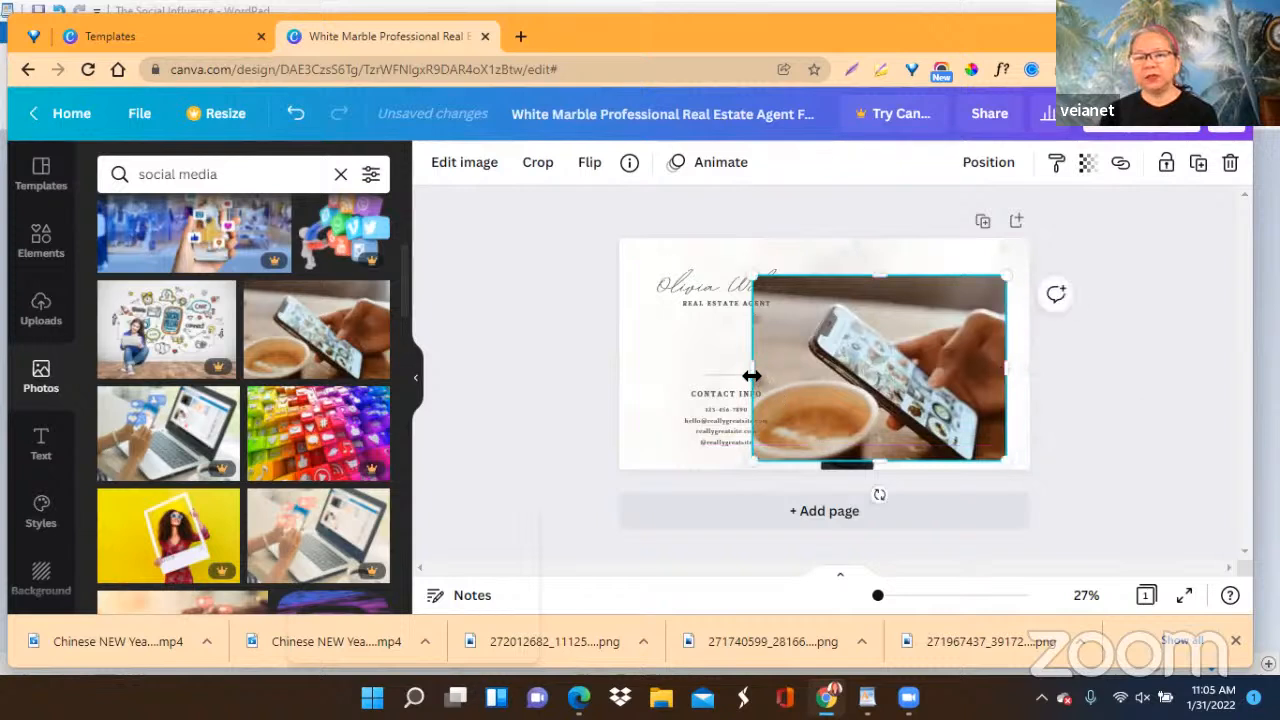
left_click_drag(751, 375, 808, 374)
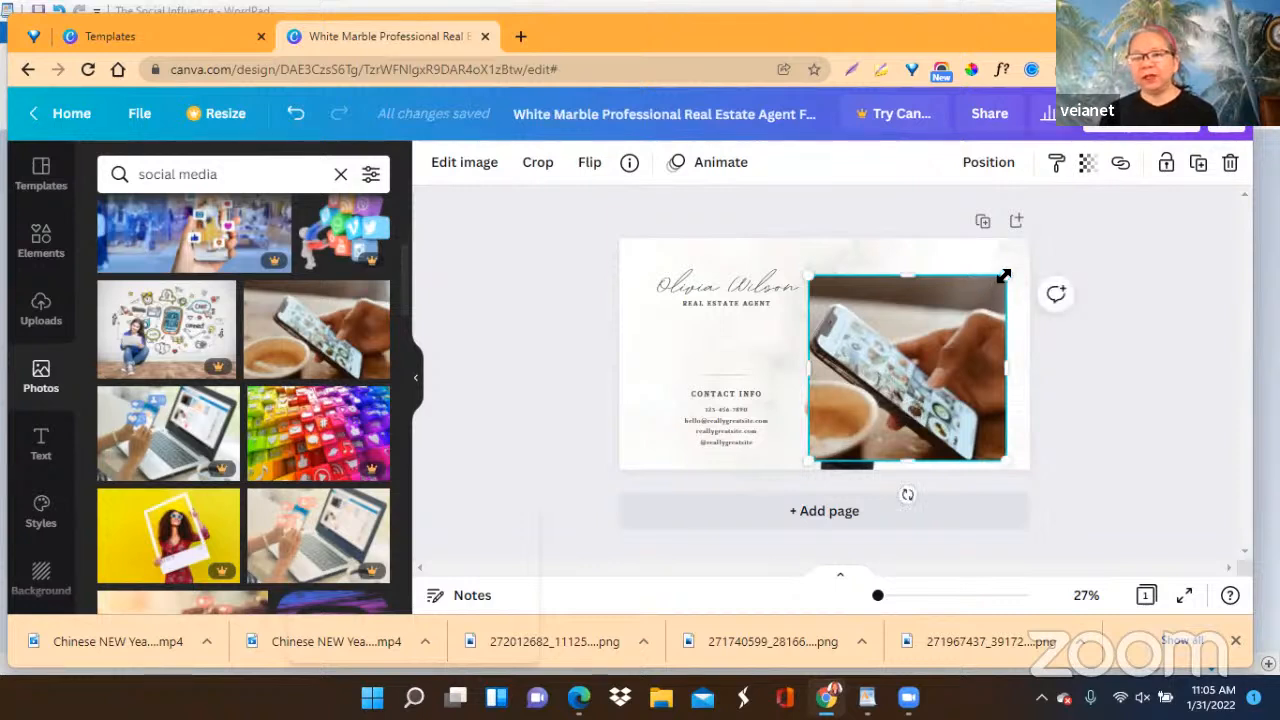
left_click_drag(1004, 276, 1046, 238)
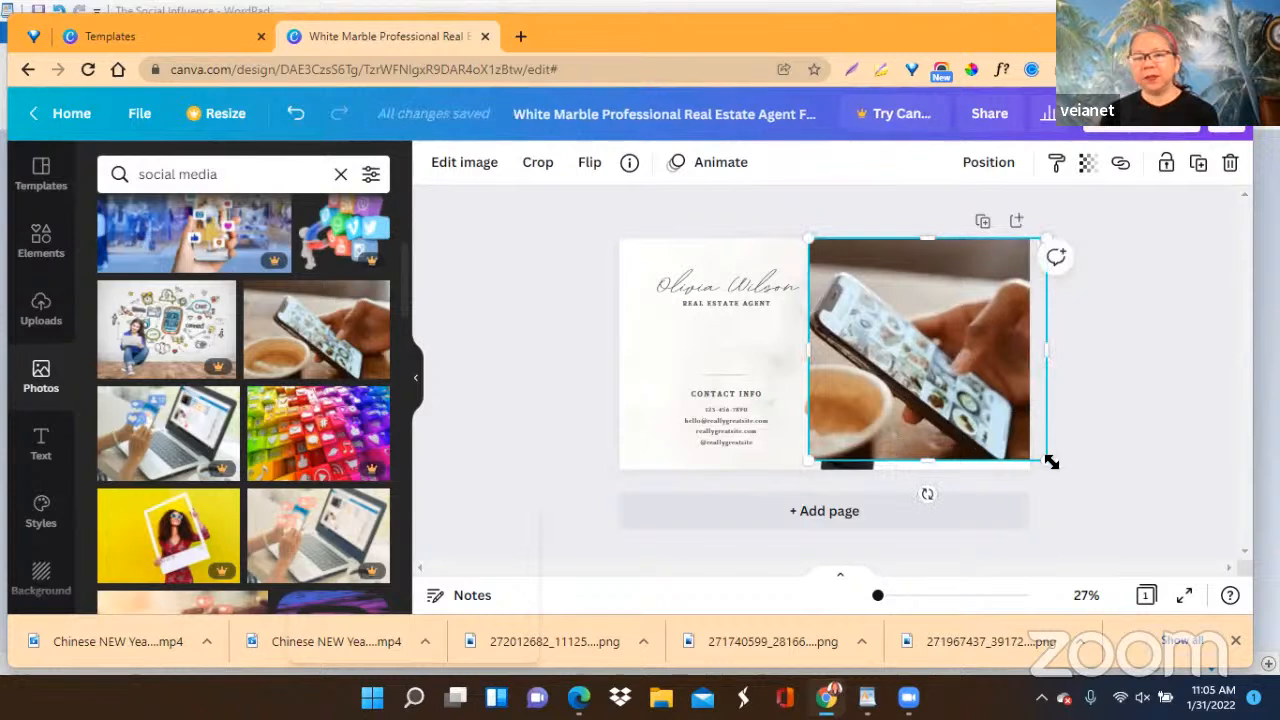
left_click_drag(1047, 462, 1055, 470)
left_click_drag(900, 396, 944, 398)
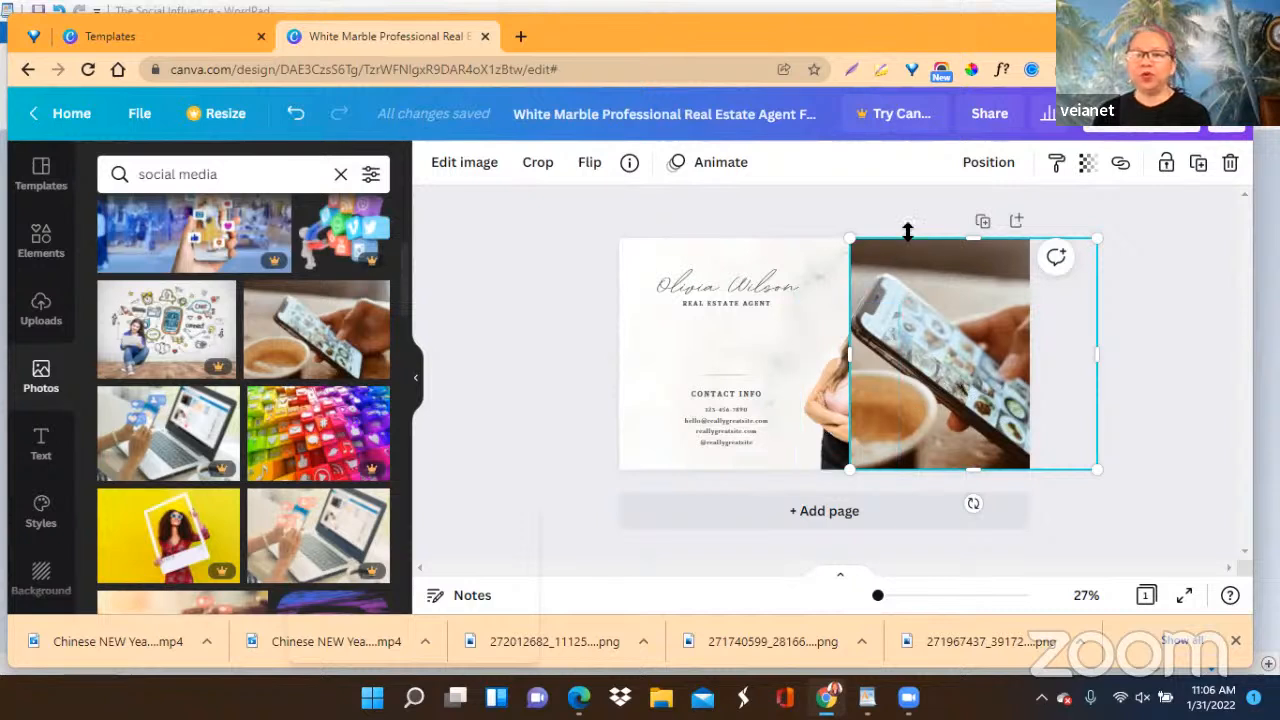
Send the phone photo backward, behind the woman's cutout.
left_click(985, 164)
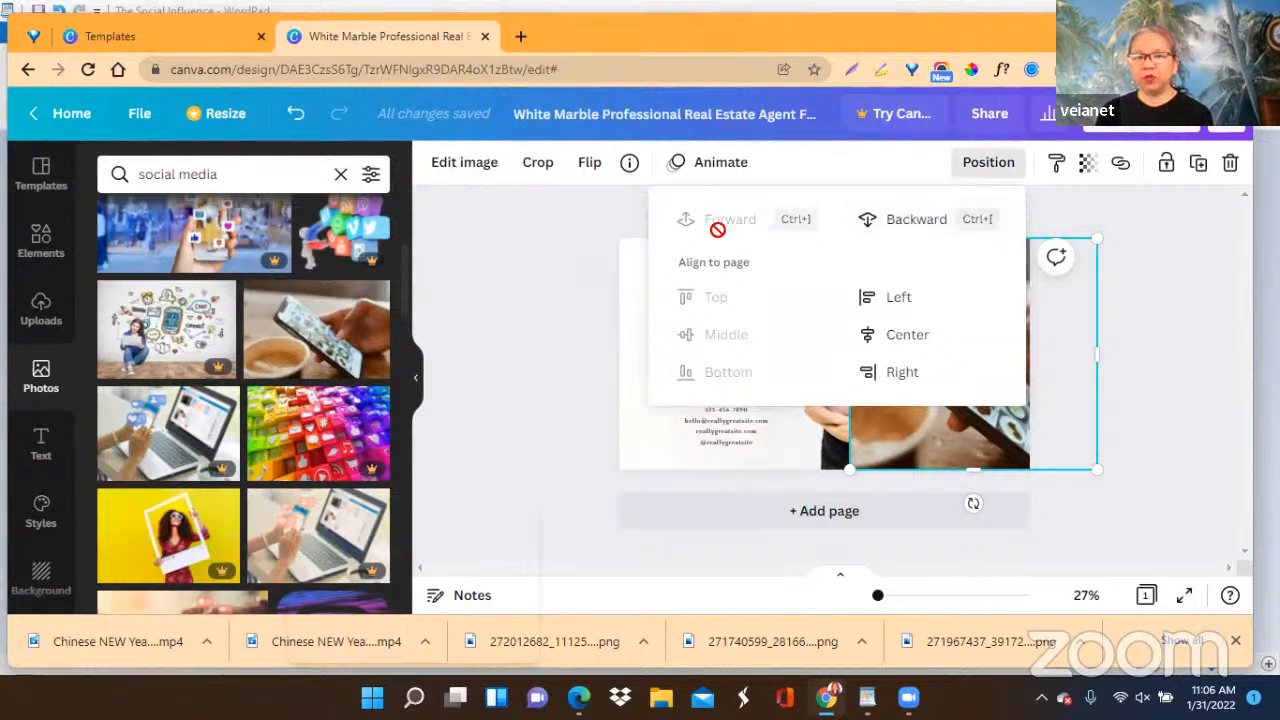
left_click(916, 228)
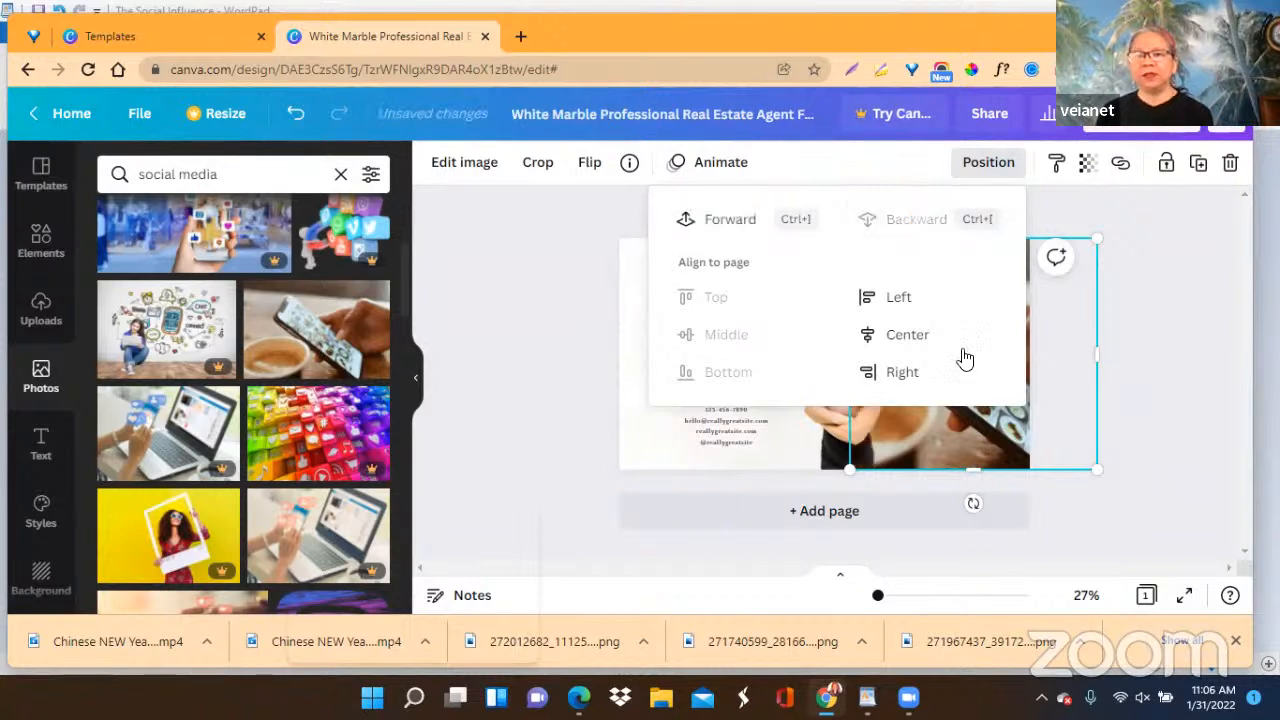
left_click(1150, 380)
Move the woman's cutout left so it stands directly beside the phone photo's left edge.
left_click_drag(839, 432, 840, 432)
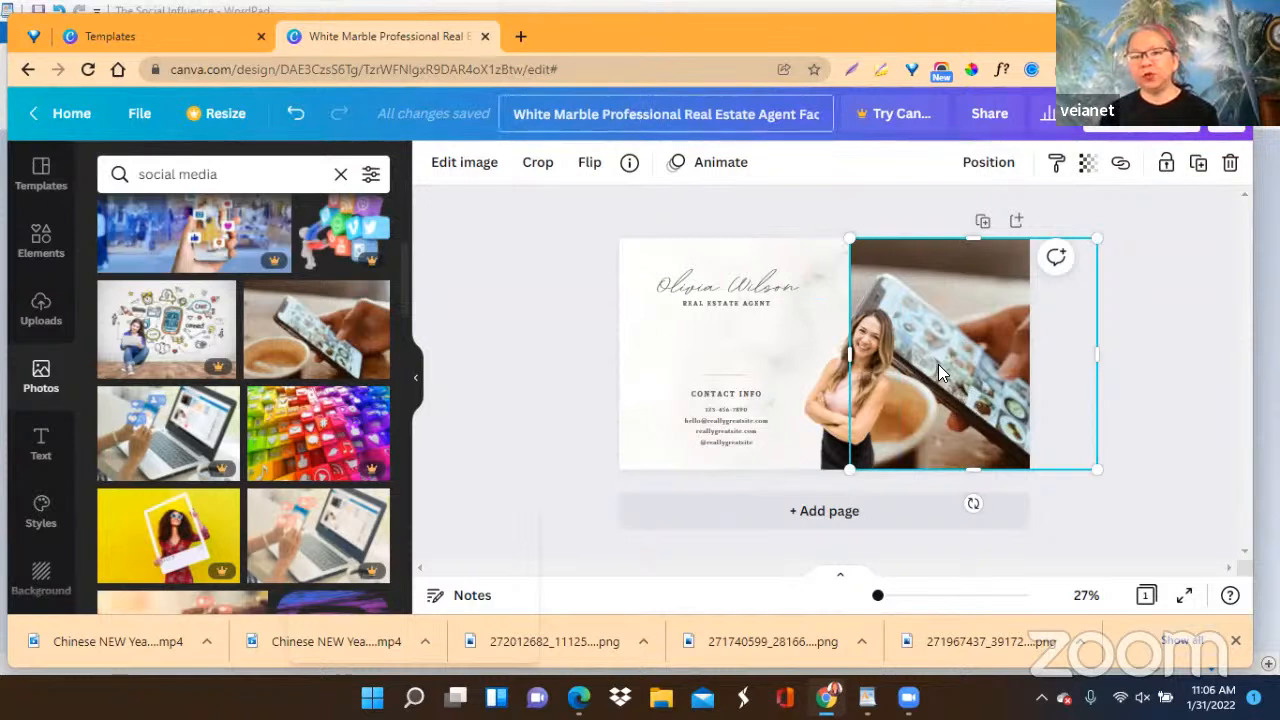
left_click(830, 408)
left_click_drag(824, 408, 782, 410)
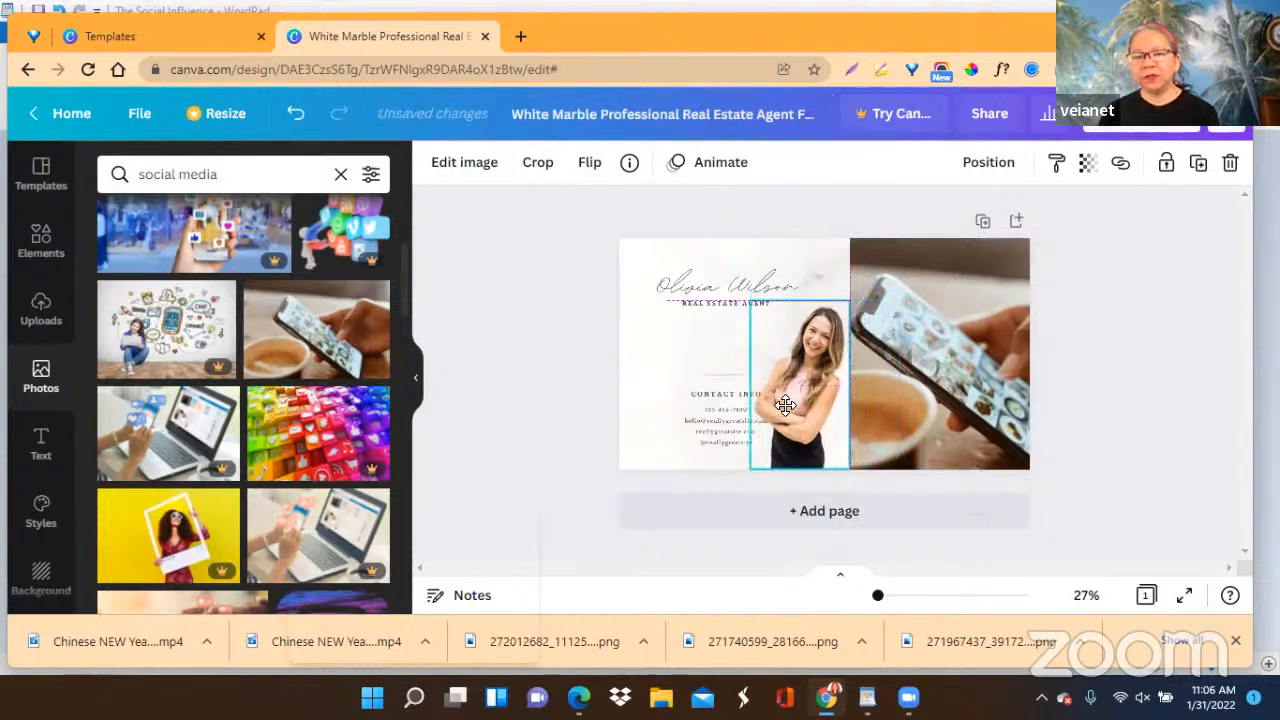
Set the phone photo's transparency to 61 and select the script name heading.
left_click(862, 398)
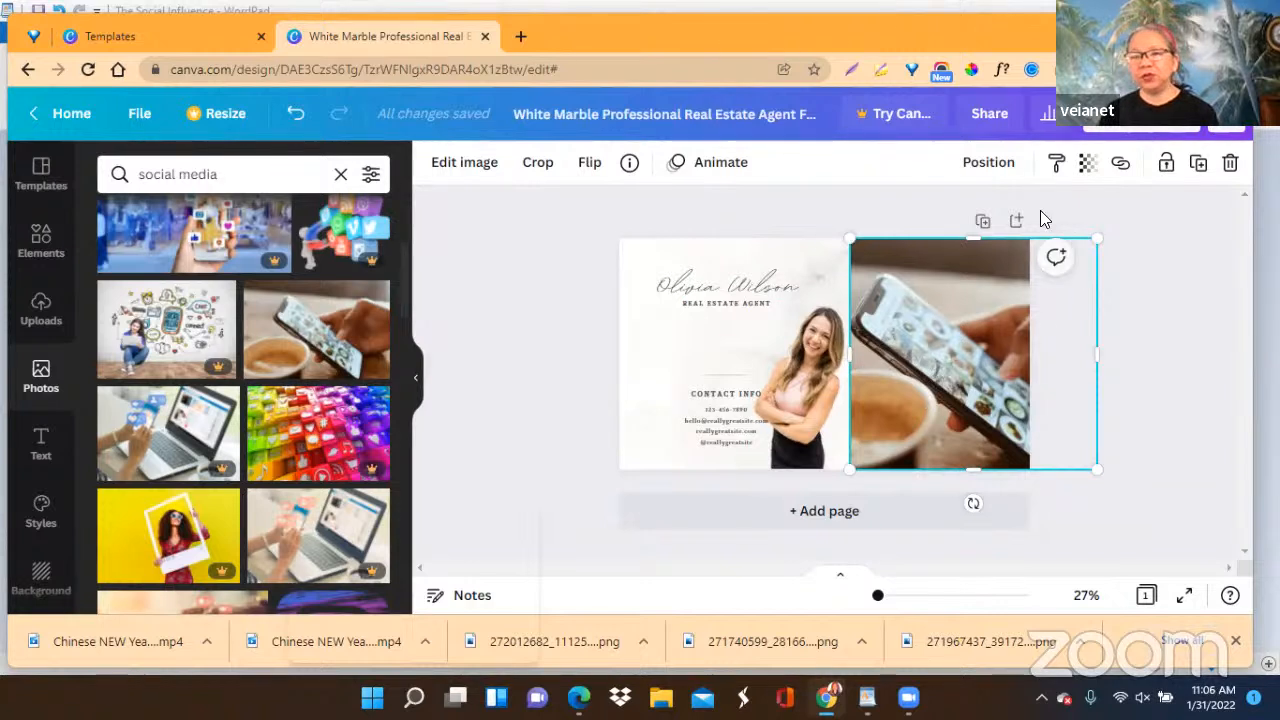
left_click(1090, 172)
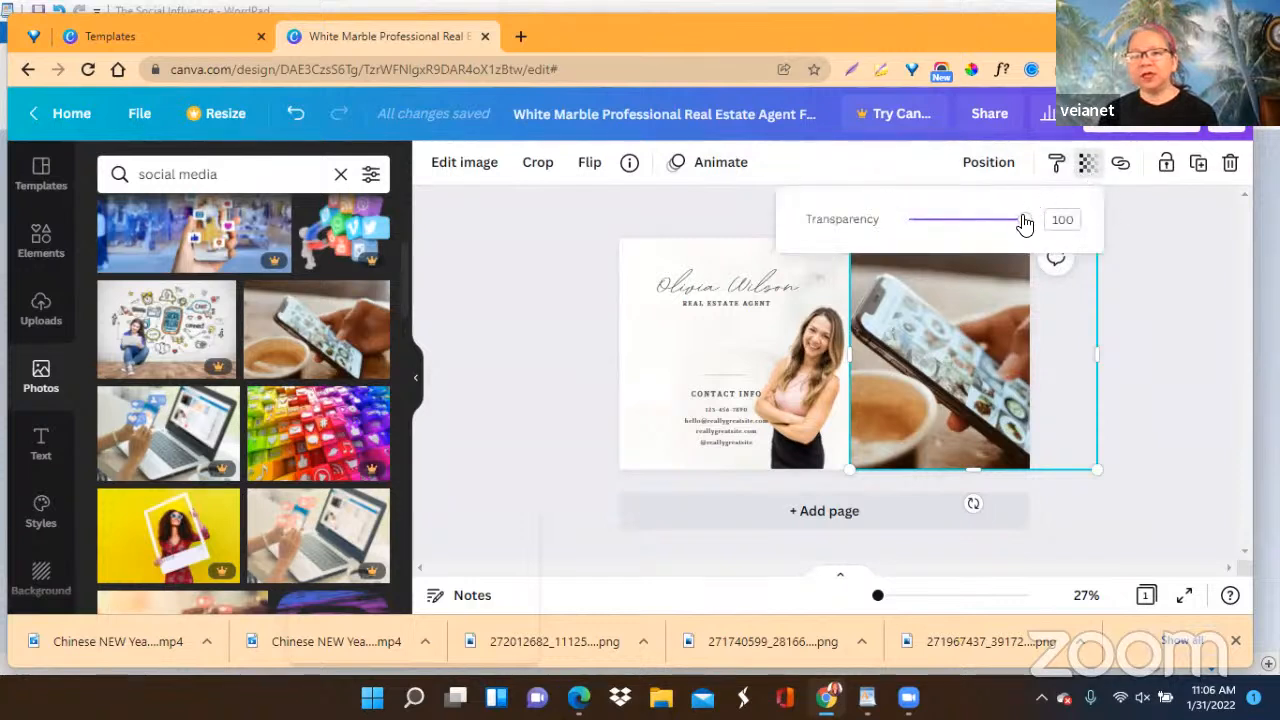
left_click_drag(1026, 228, 981, 228)
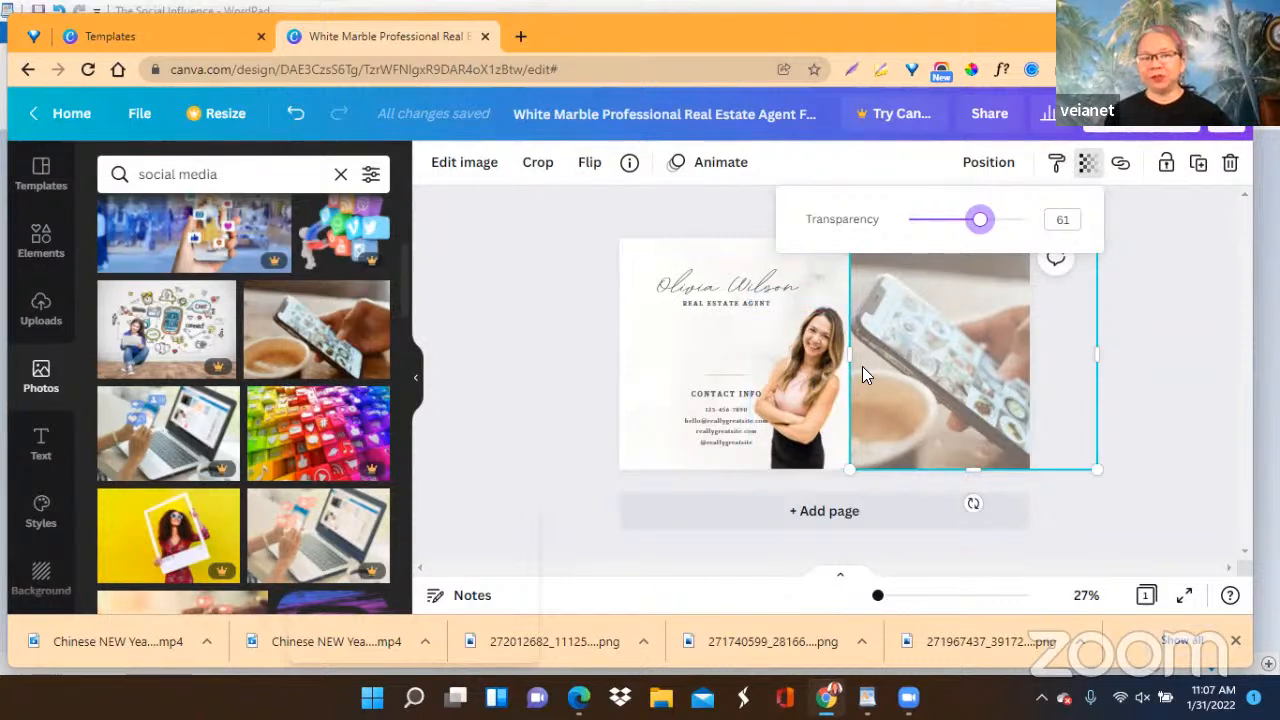
left_click(1130, 345)
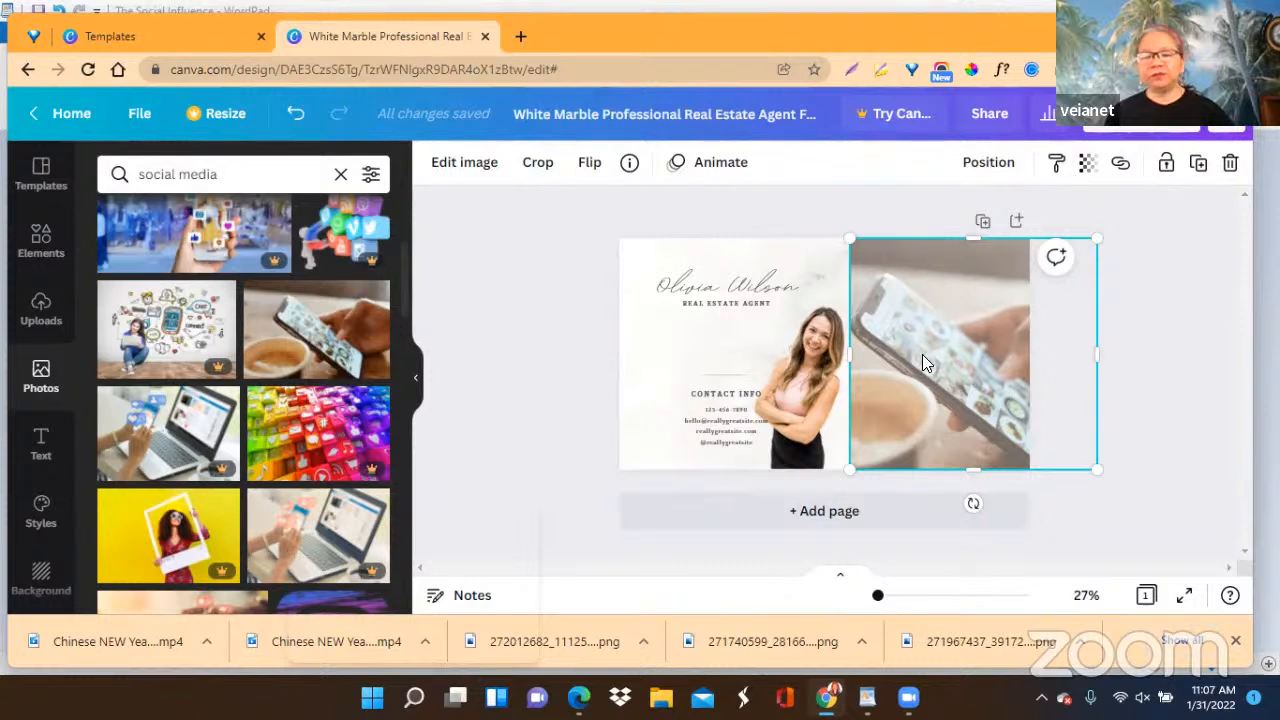
left_click(731, 292)
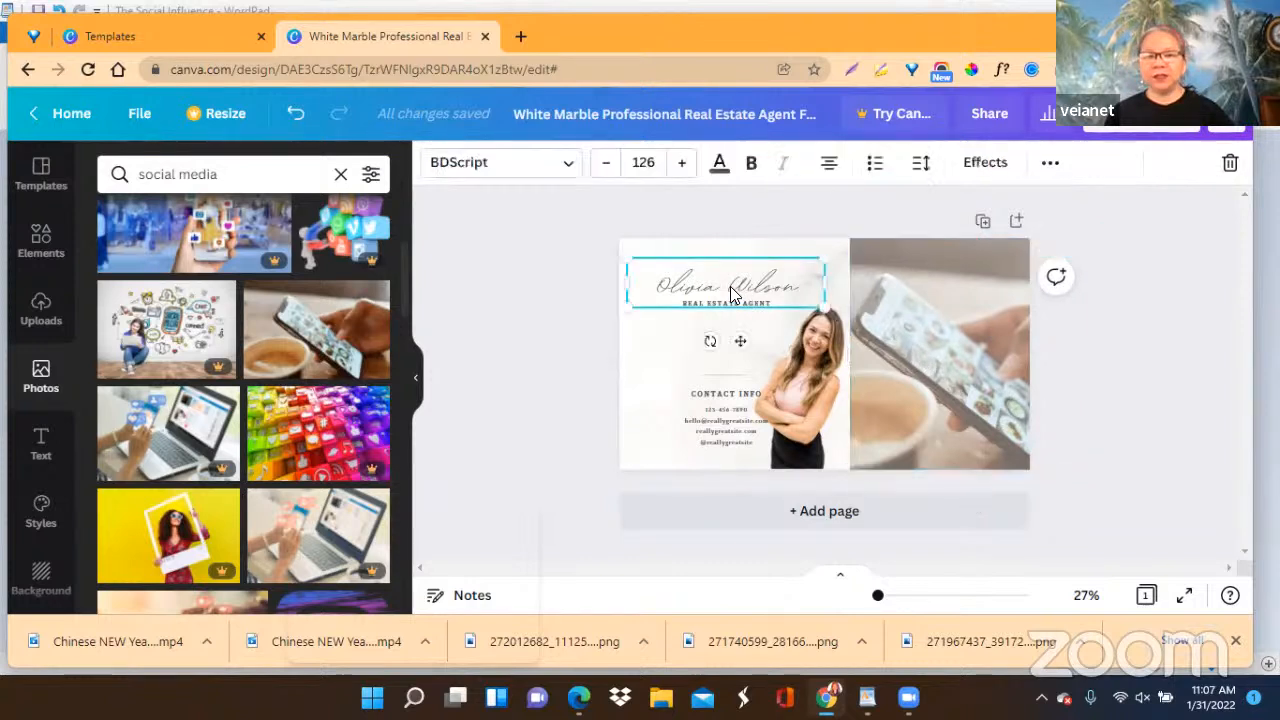
Replace the script name heading's text with "The Social Influence".
double_click(664, 284)
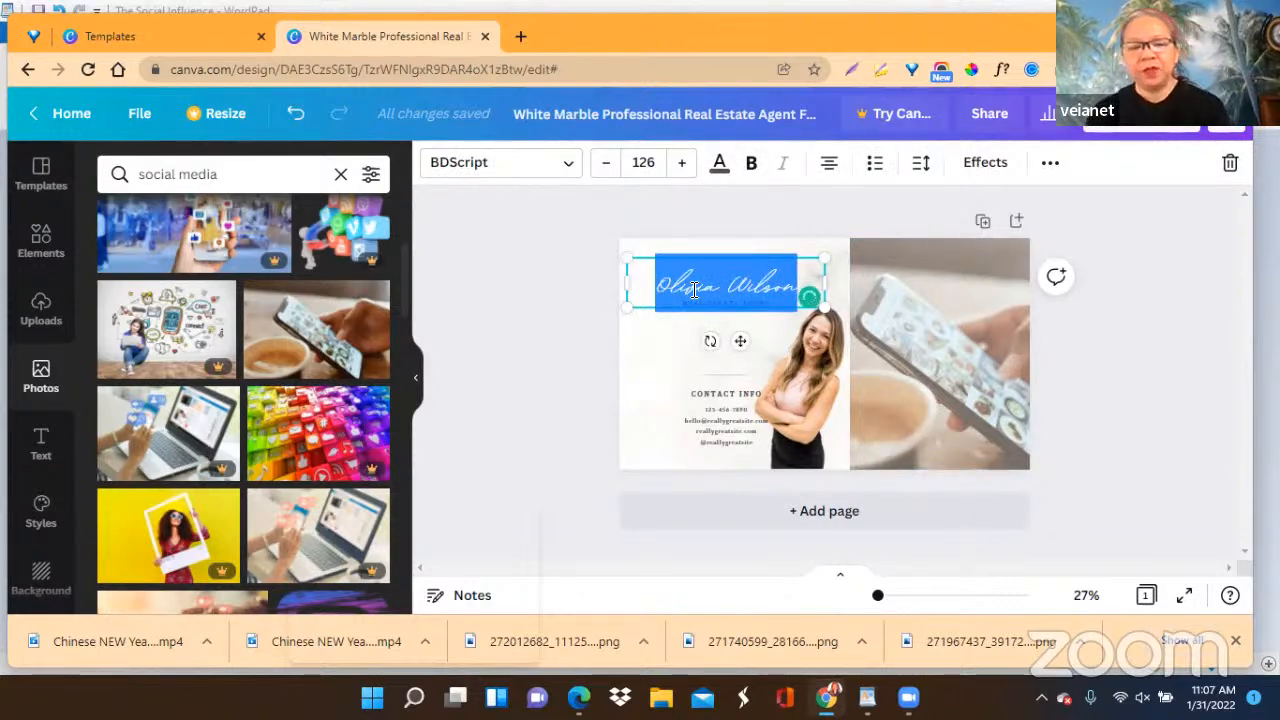
key("BackSpace")
type("The Social Influencer")
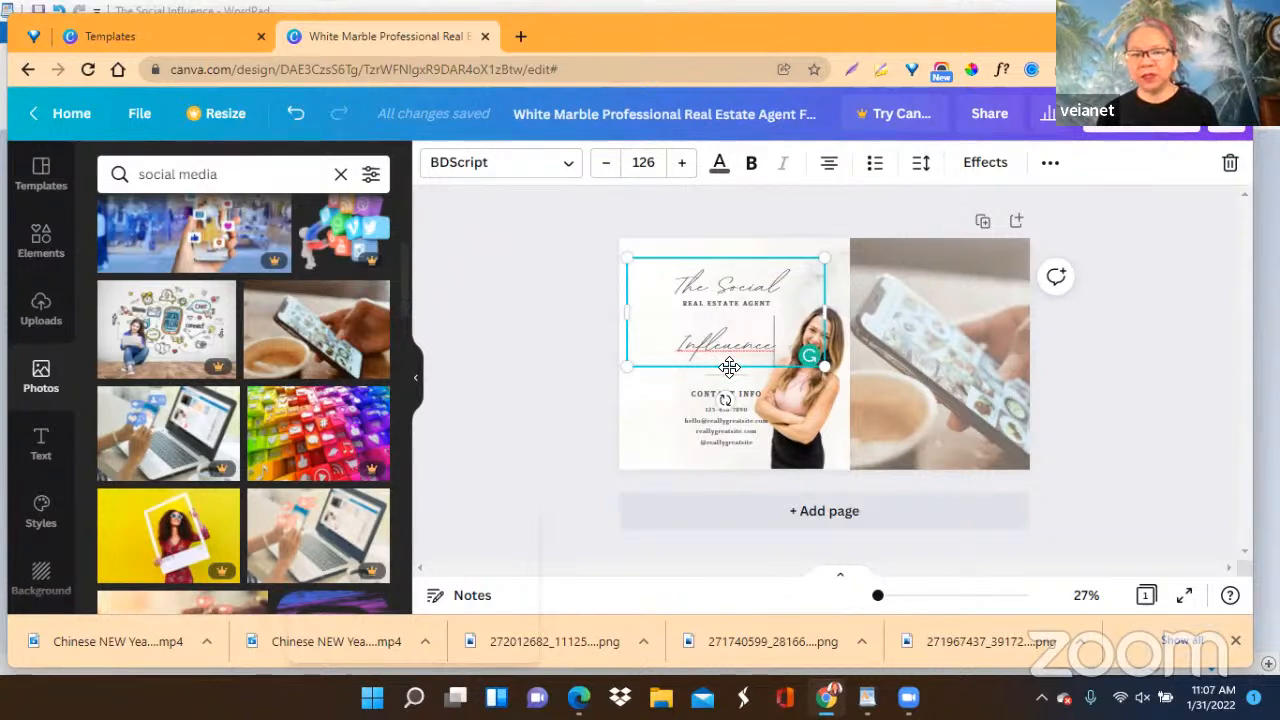
Move the heading aside over the phone photo and delete the "REAL ESTATE AGENT" subtitle.
left_click_drag(729, 367, 916, 346)
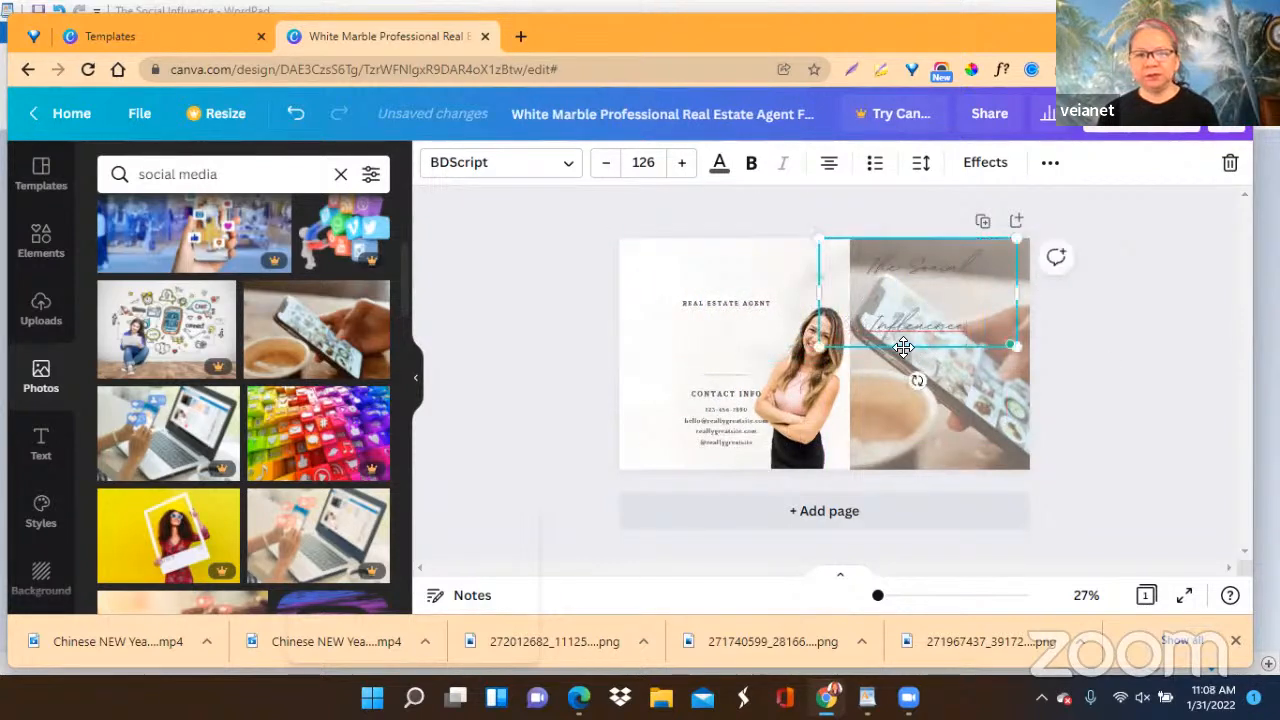
left_click(723, 305)
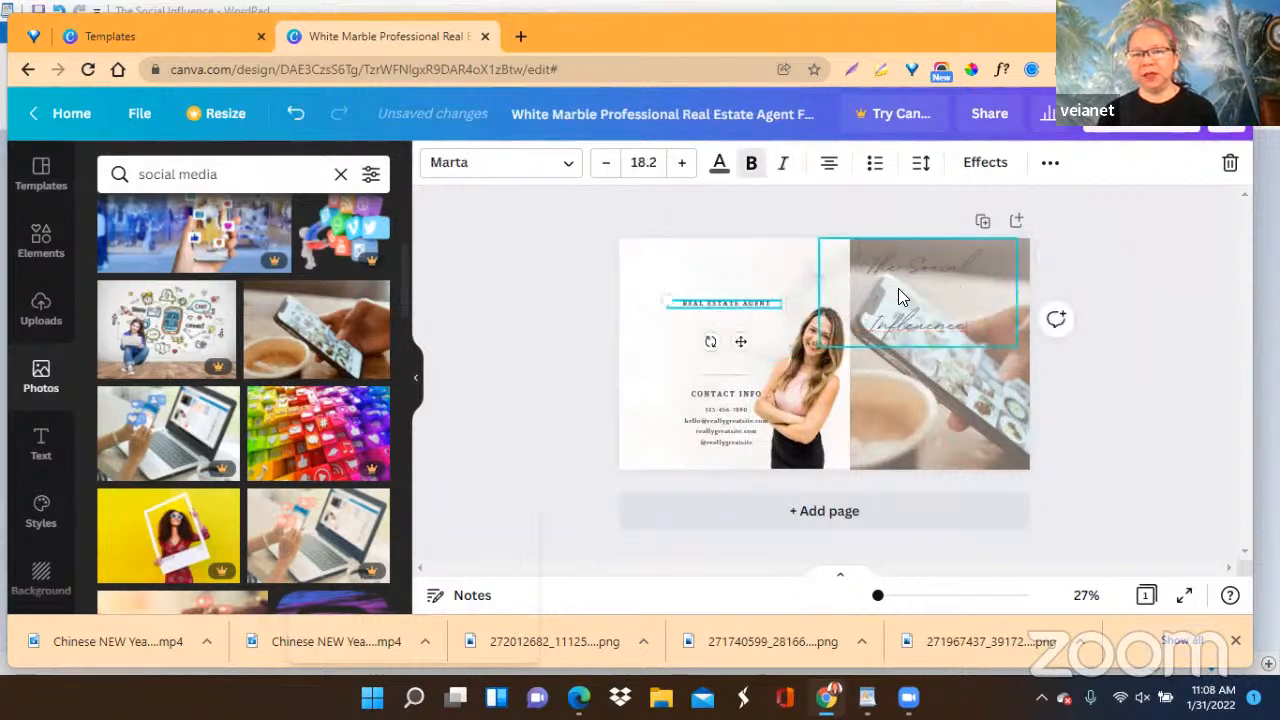
left_click(1232, 165)
Move the heading back above the woman, widen its text box to fit one line and reduce it to size 112.
left_click_drag(928, 306, 744, 306)
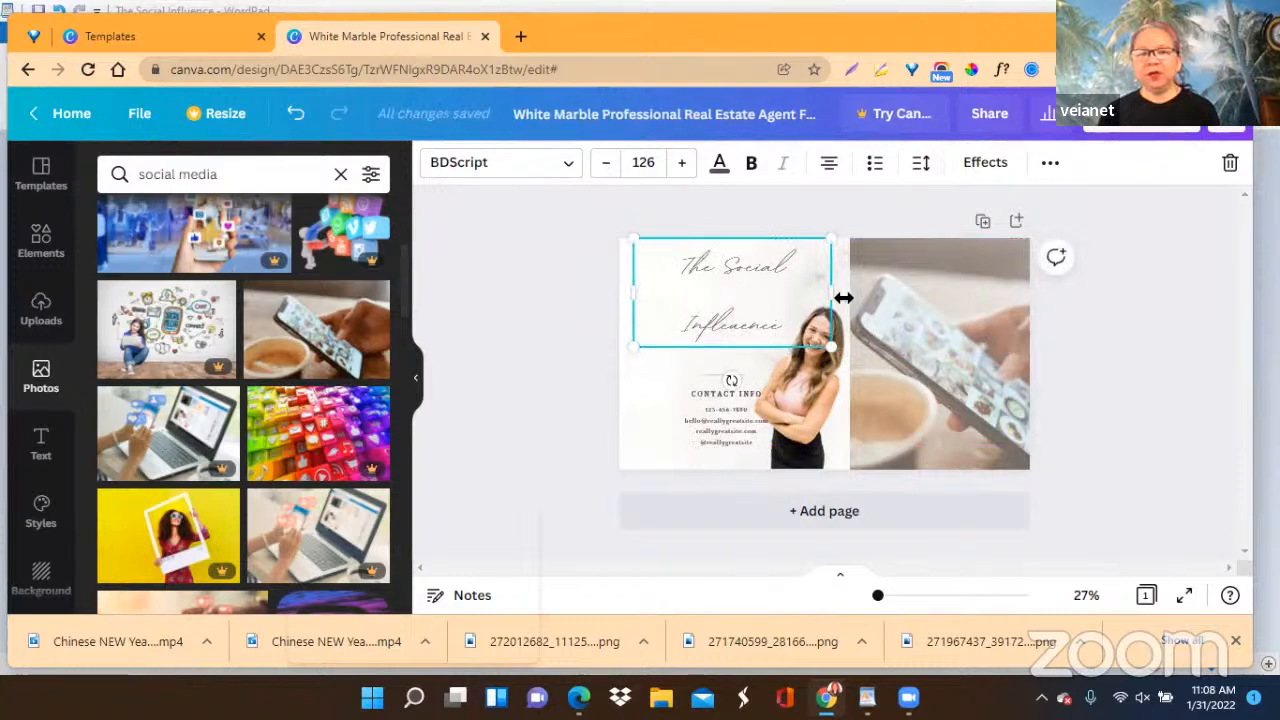
left_click_drag(846, 291, 890, 294)
left_click_drag(631, 236, 660, 243)
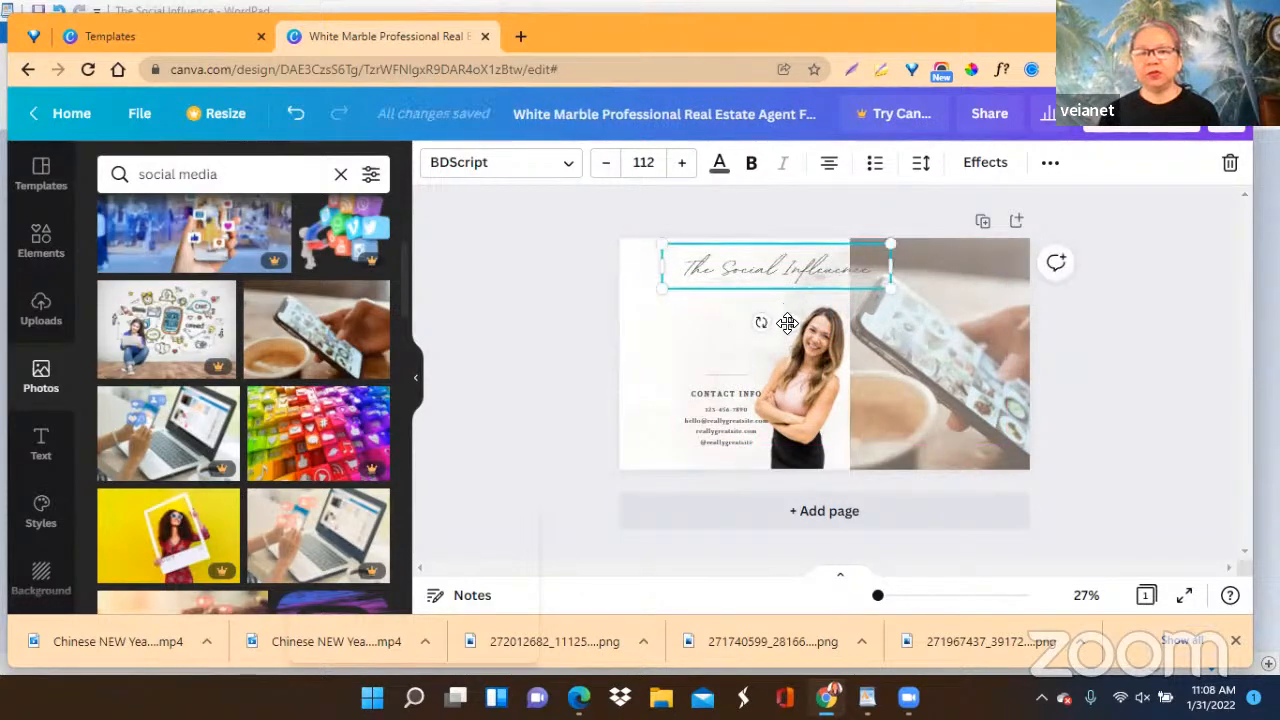
left_click_drag(787, 322, 777, 335)
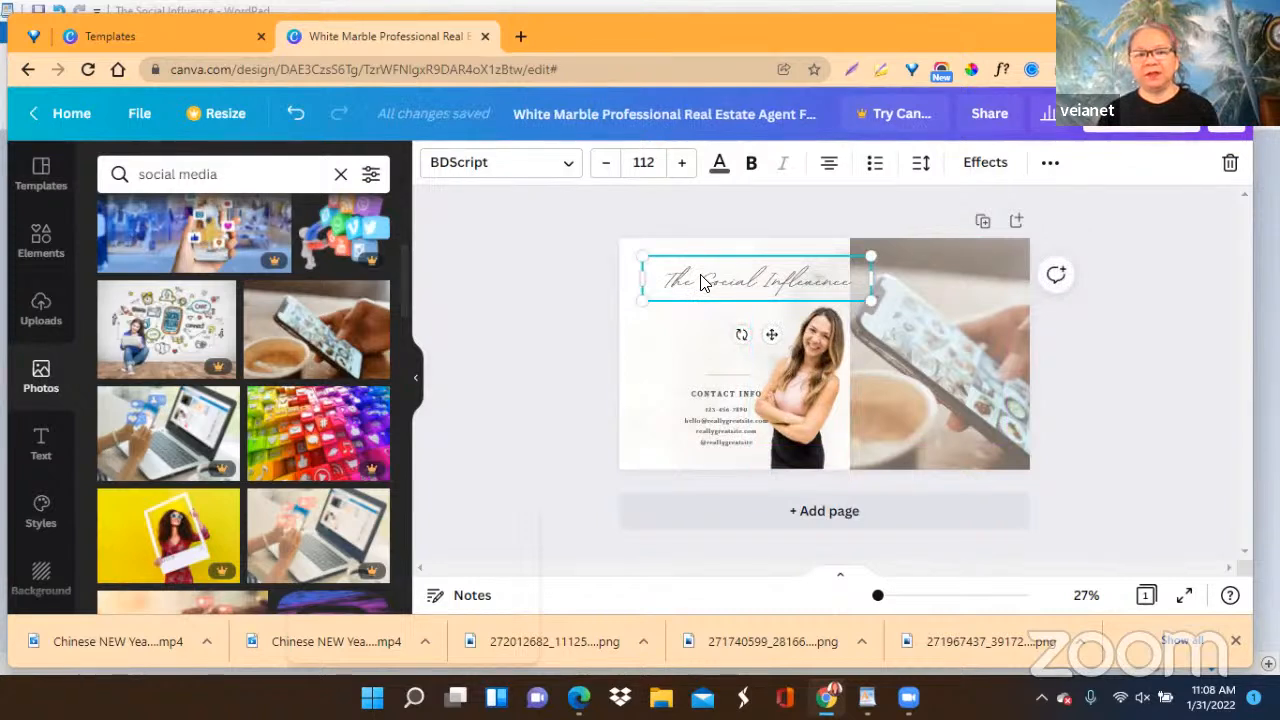
Make the "The Social Influence" heading bold and enlarge it to size 126.
left_click(752, 166)
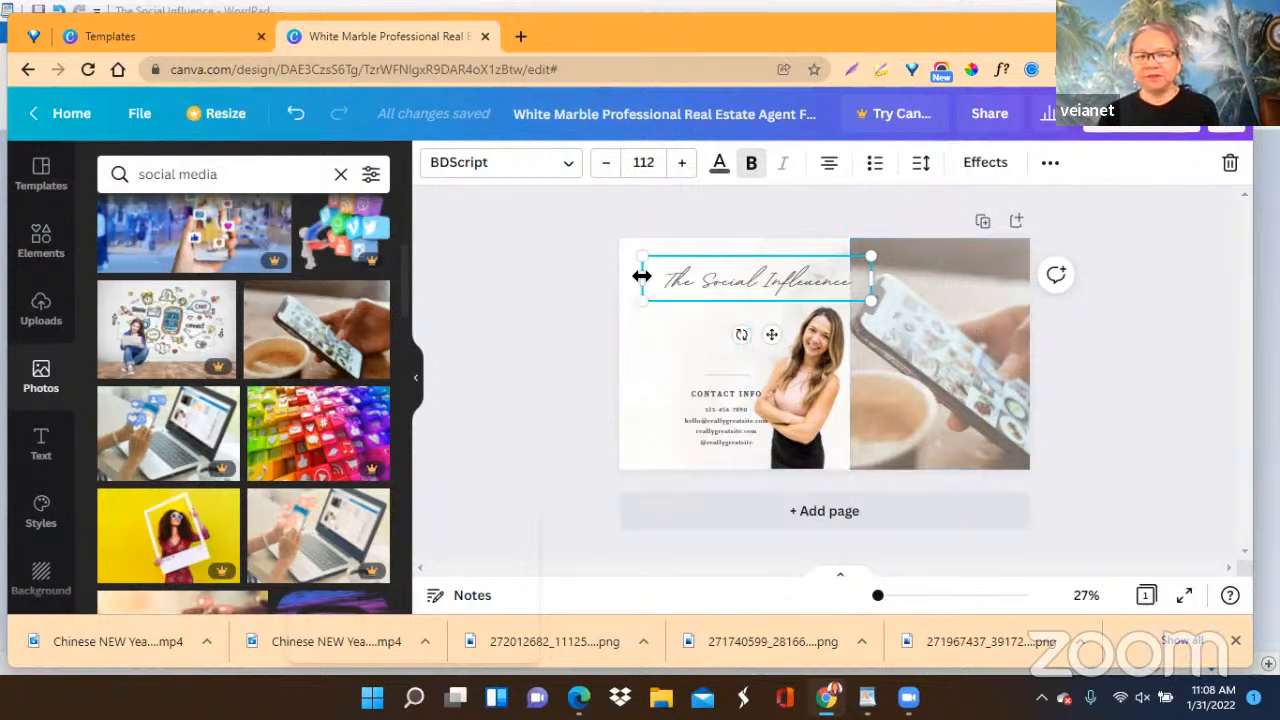
left_click_drag(641, 276, 635, 306)
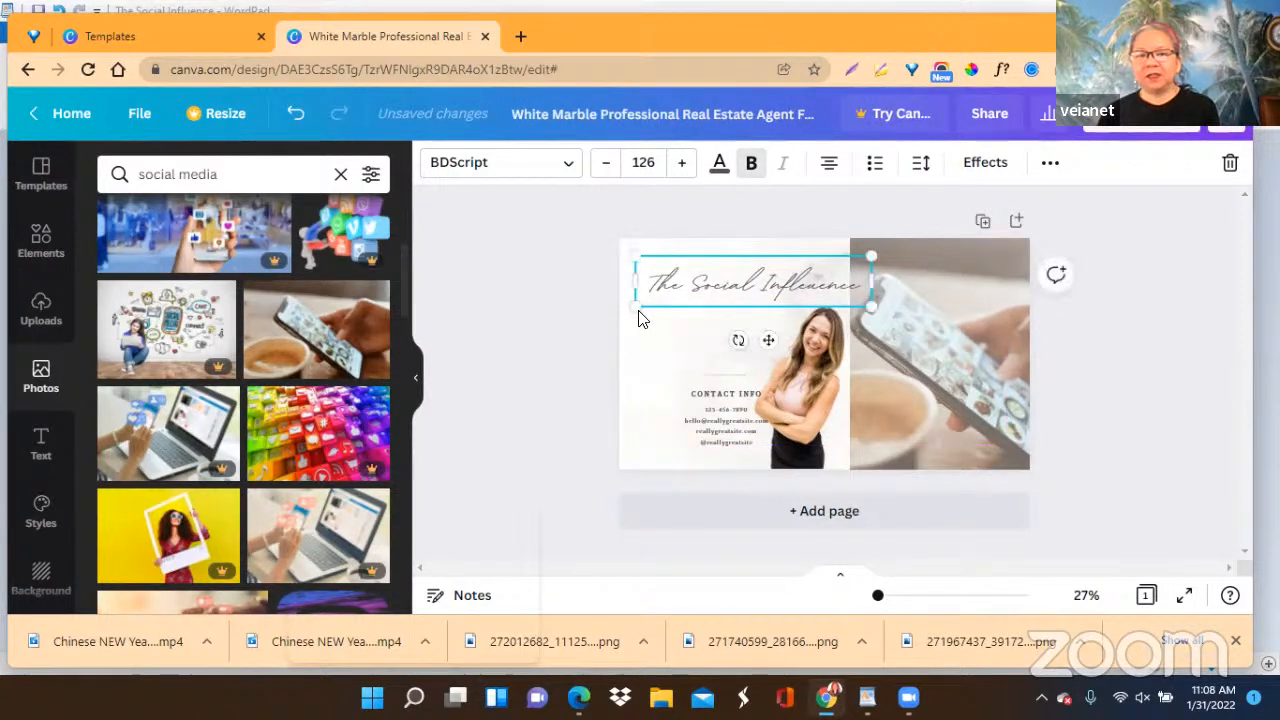
left_click(1084, 320)
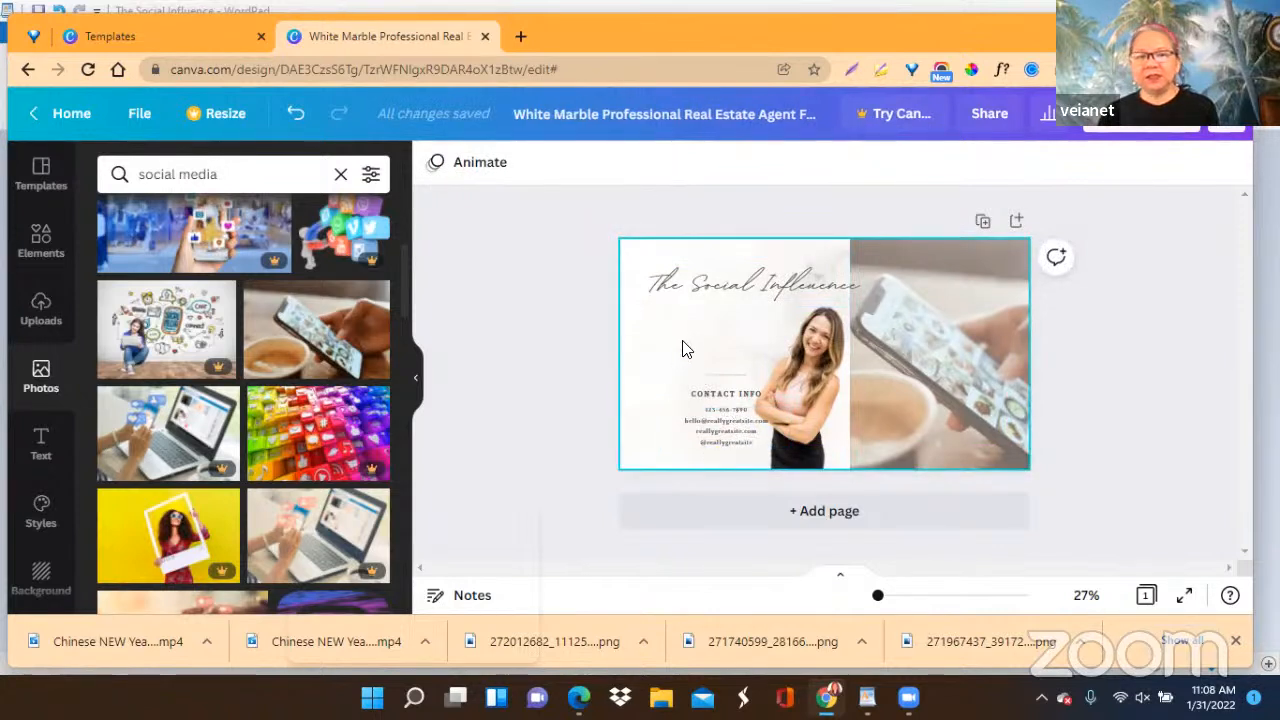
Delete the "CONTACT INFO" title and replace the contact details below it with "by" and the author's full name.
left_click(714, 394)
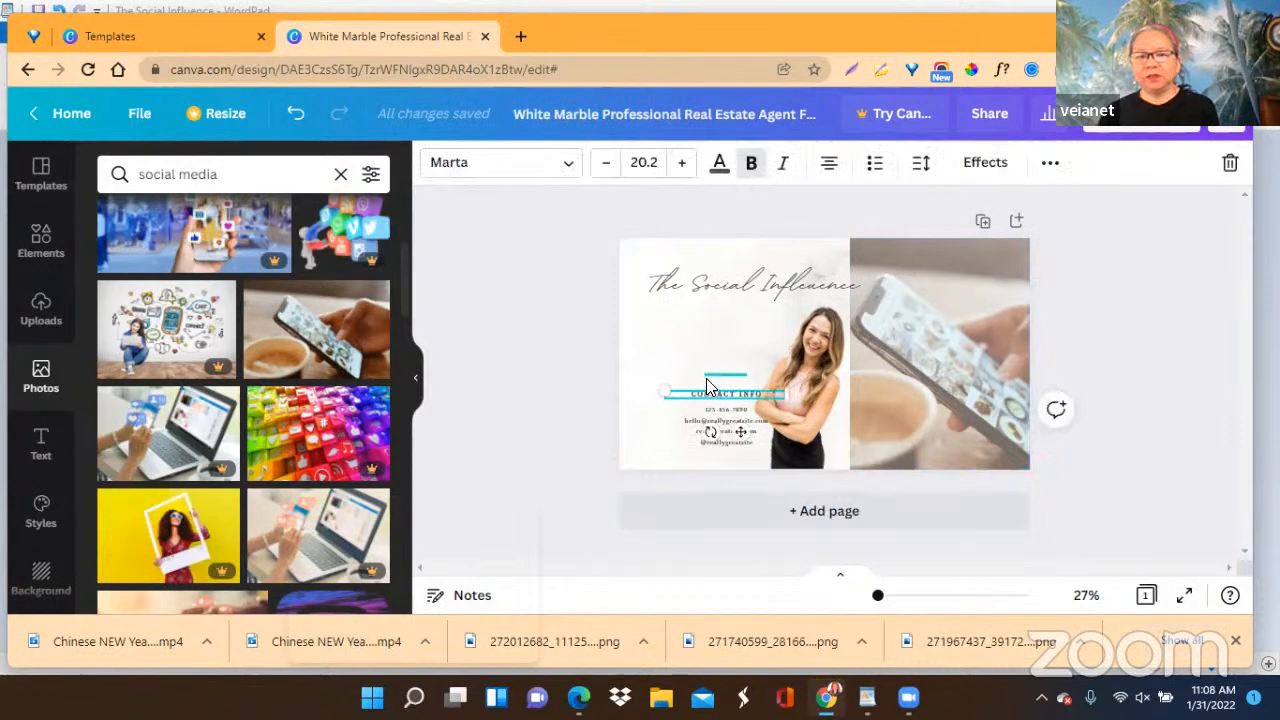
left_click(1222, 168)
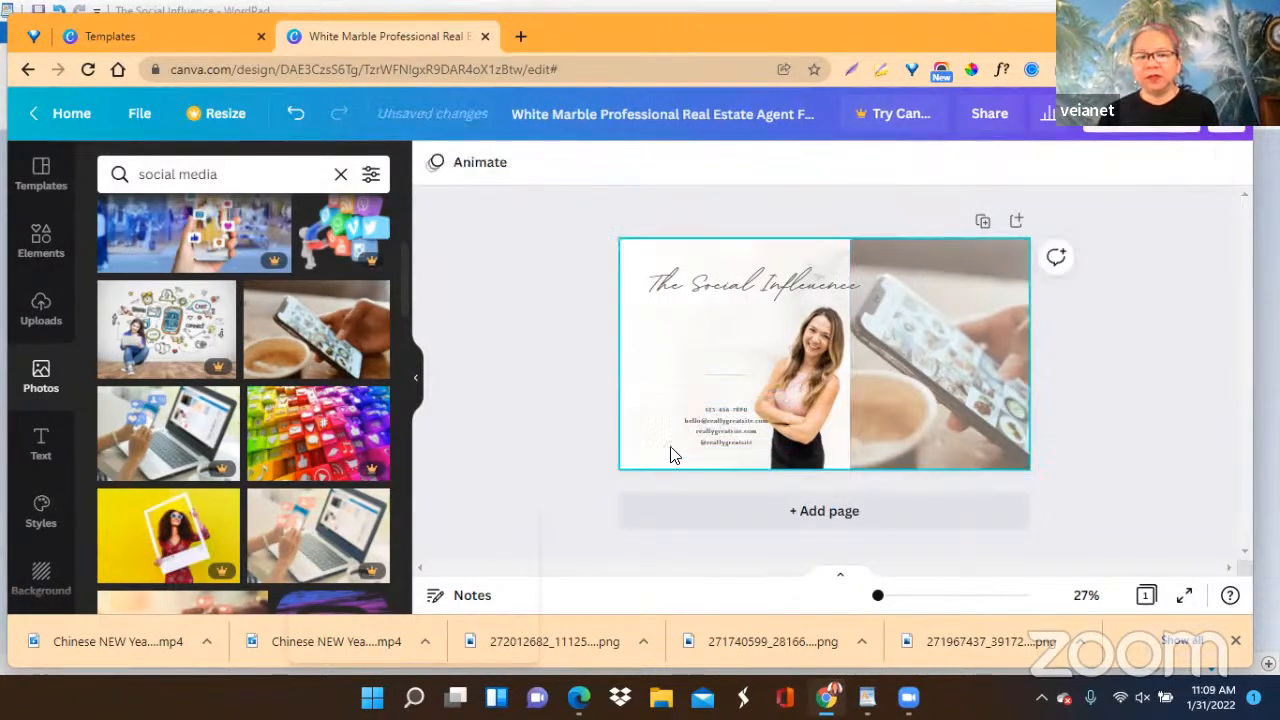
left_click(700, 428)
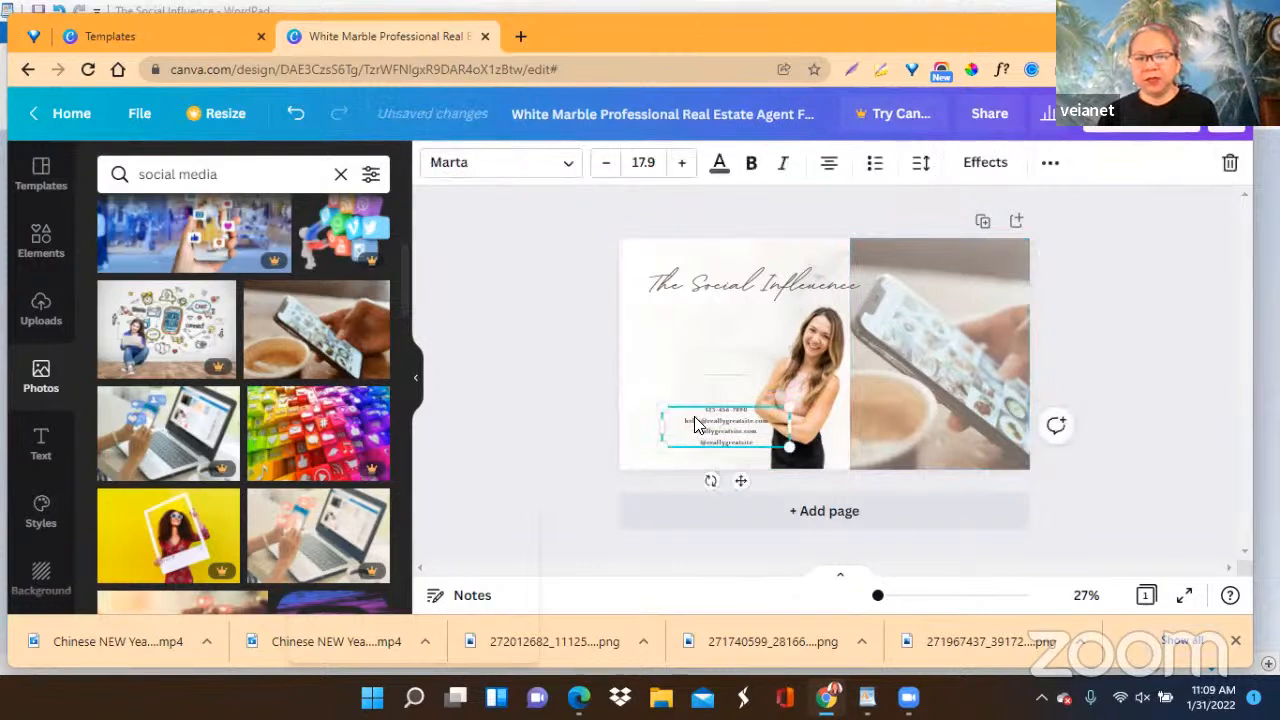
left_click(698, 425)
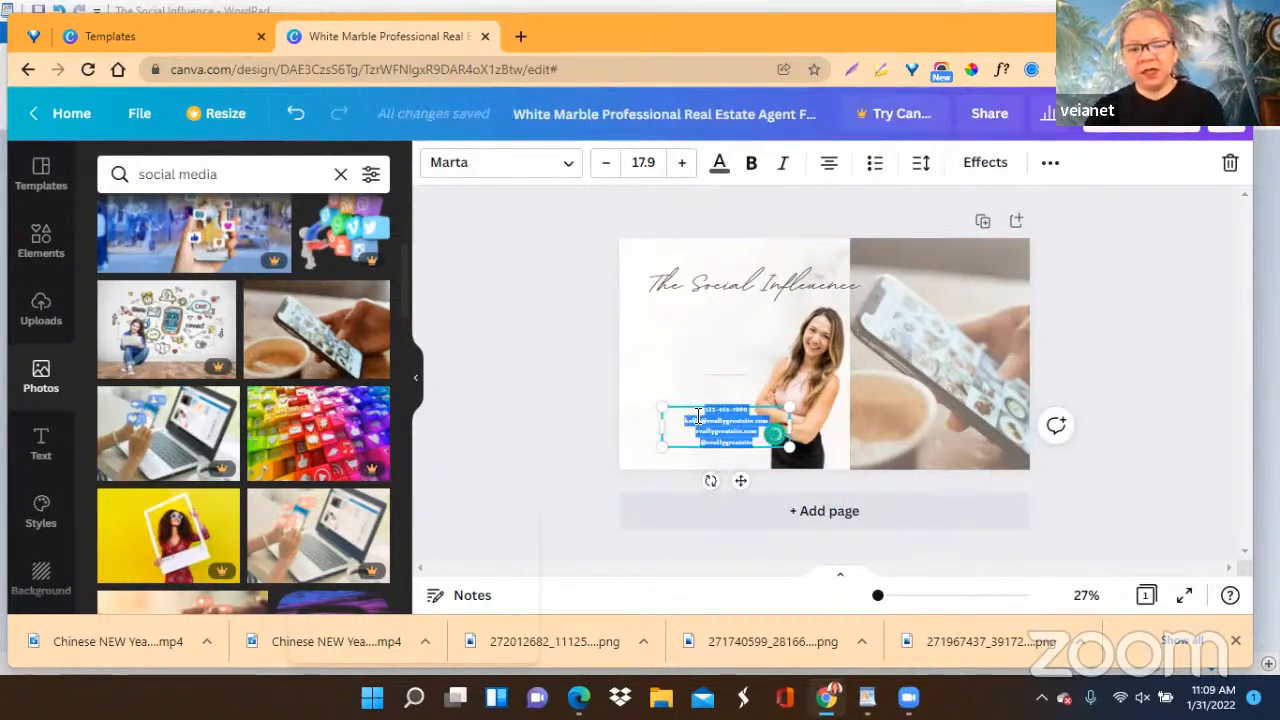
key("BackSpace")
type("by Veia Hensley")
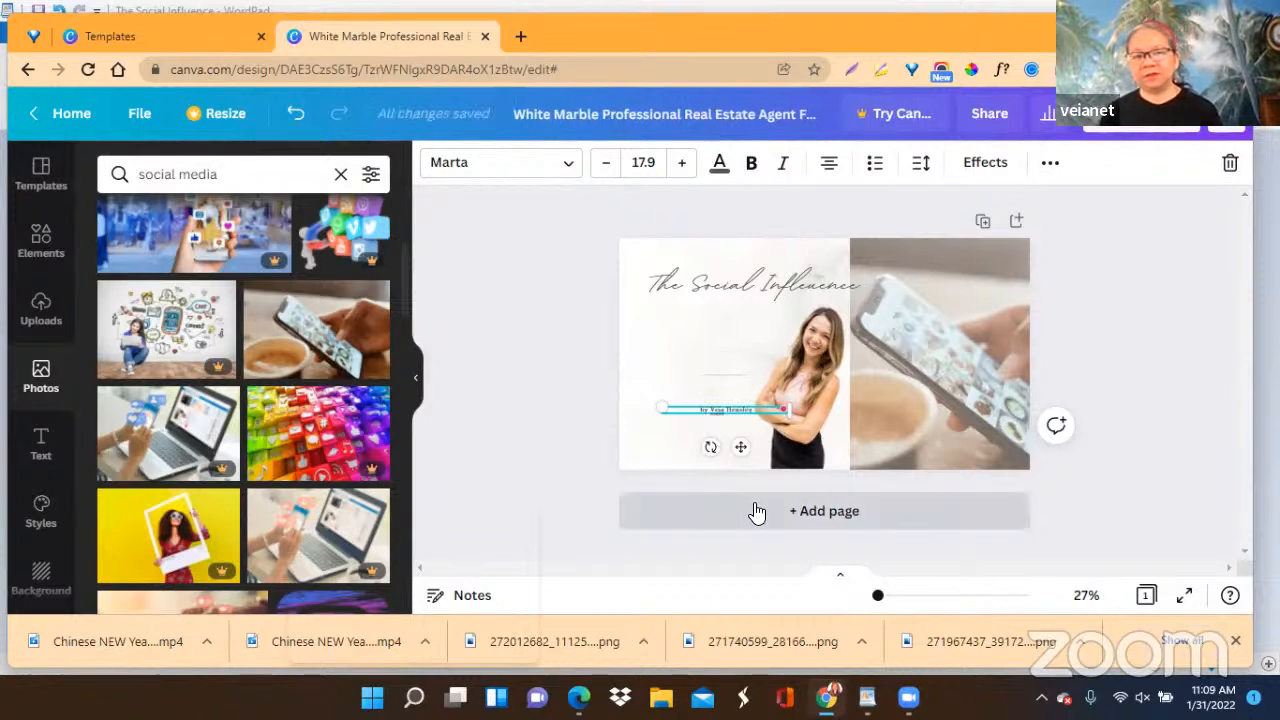
Replace the full name in the byline with a different first name, keeping the word "by".
key("BackSpace")
key("BackSpace")
key("BackSpace")
key("BackSpace")
key("BackSpace")
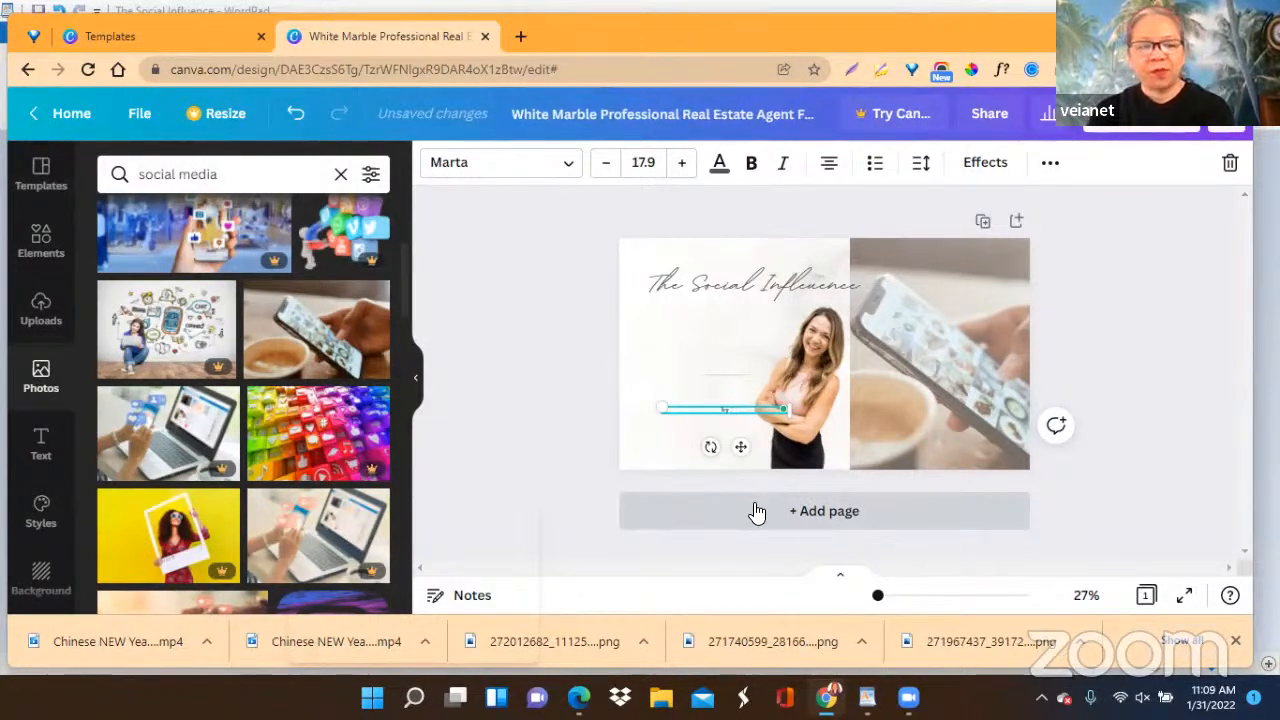
type("li")
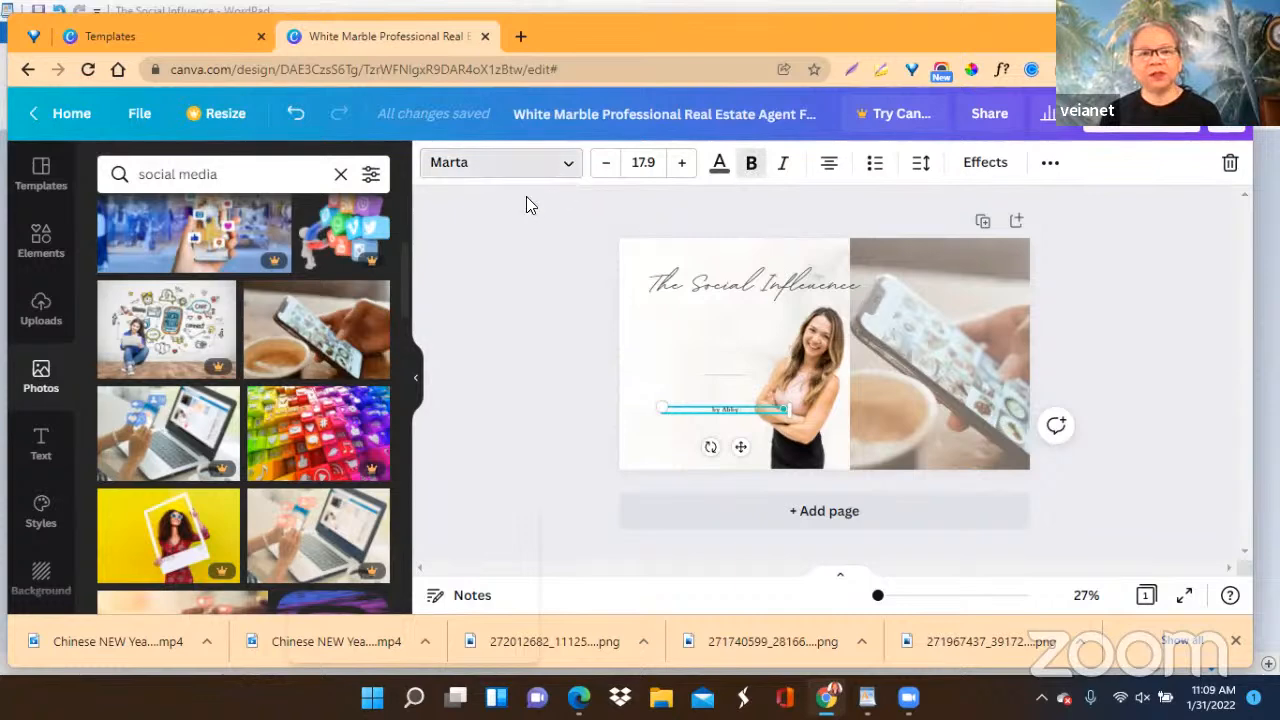
Browse the available fonts and compare the font used by the heading with the byline's font.
left_click(530, 165)
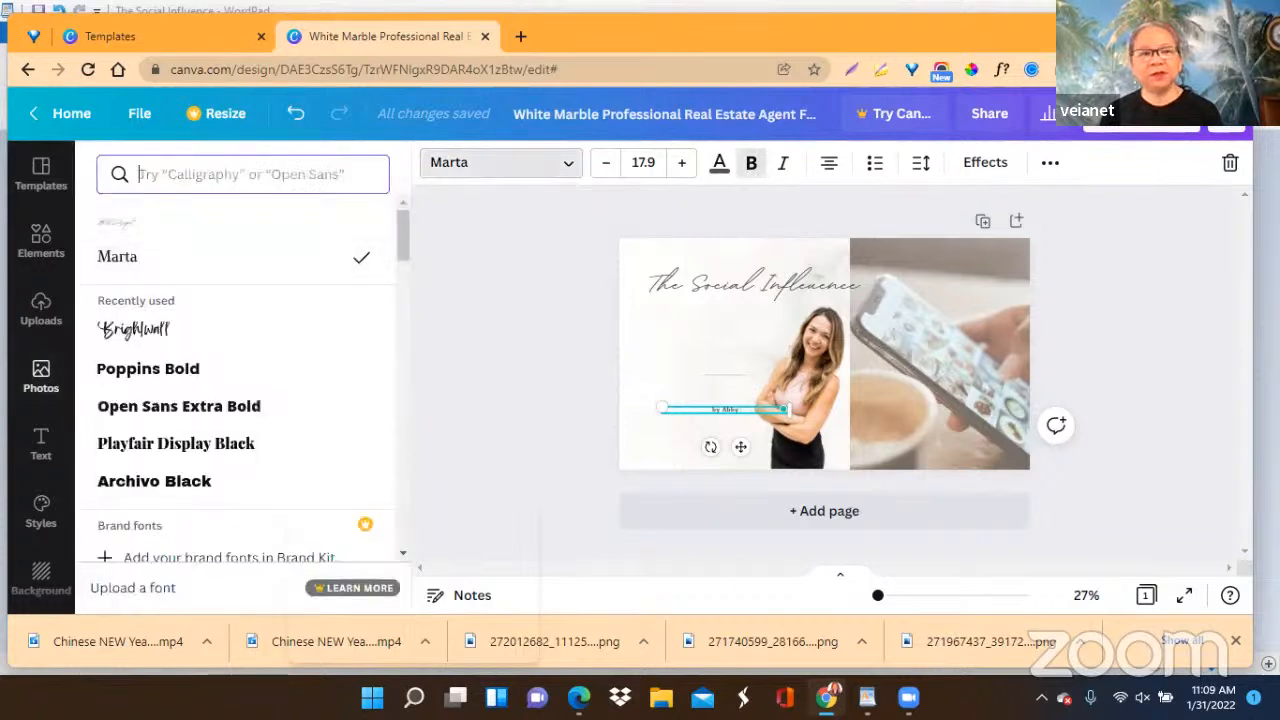
left_click(568, 168)
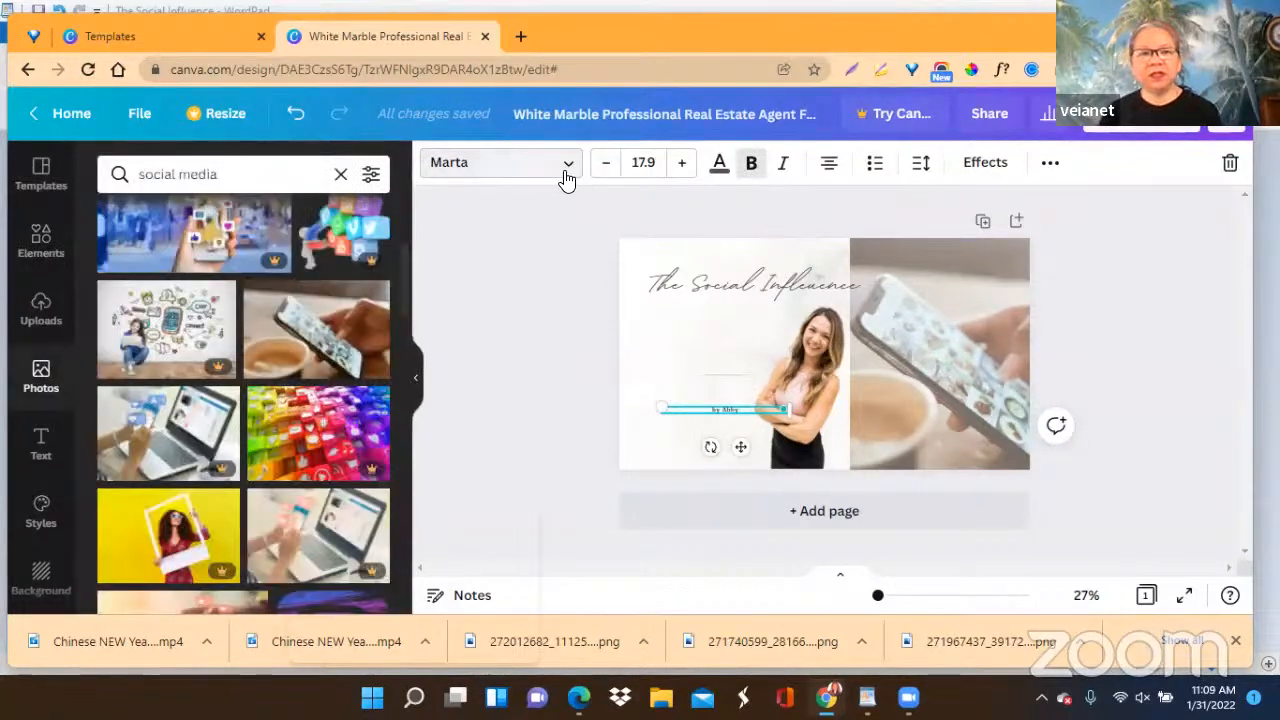
left_click(566, 178)
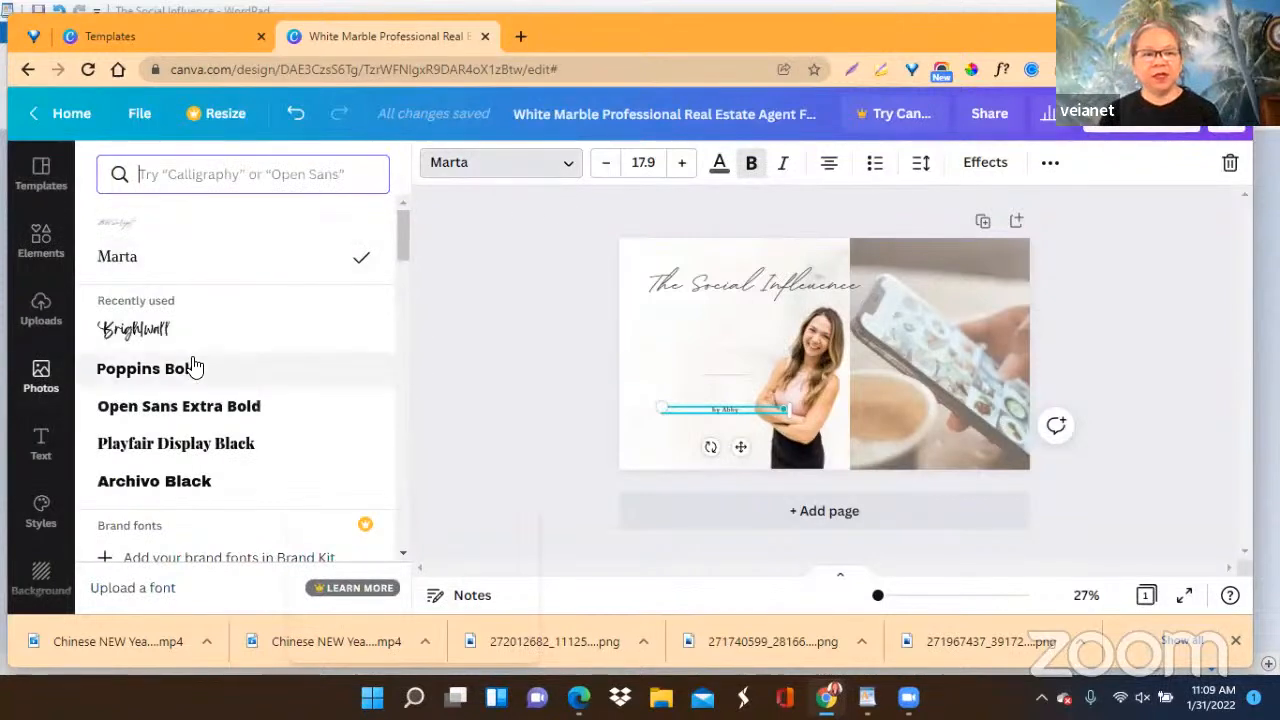
scroll(194, 340, "down", 2)
scroll(194, 366, "down", 6)
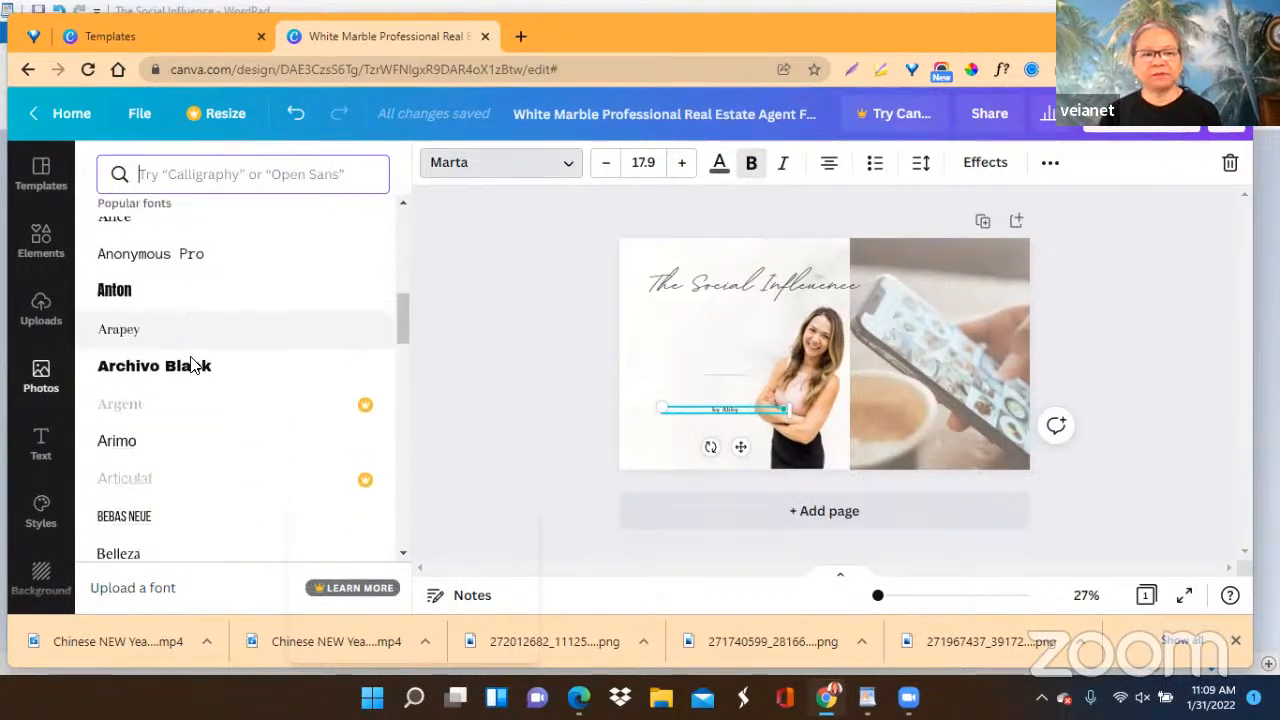
scroll(195, 367, "up", 8)
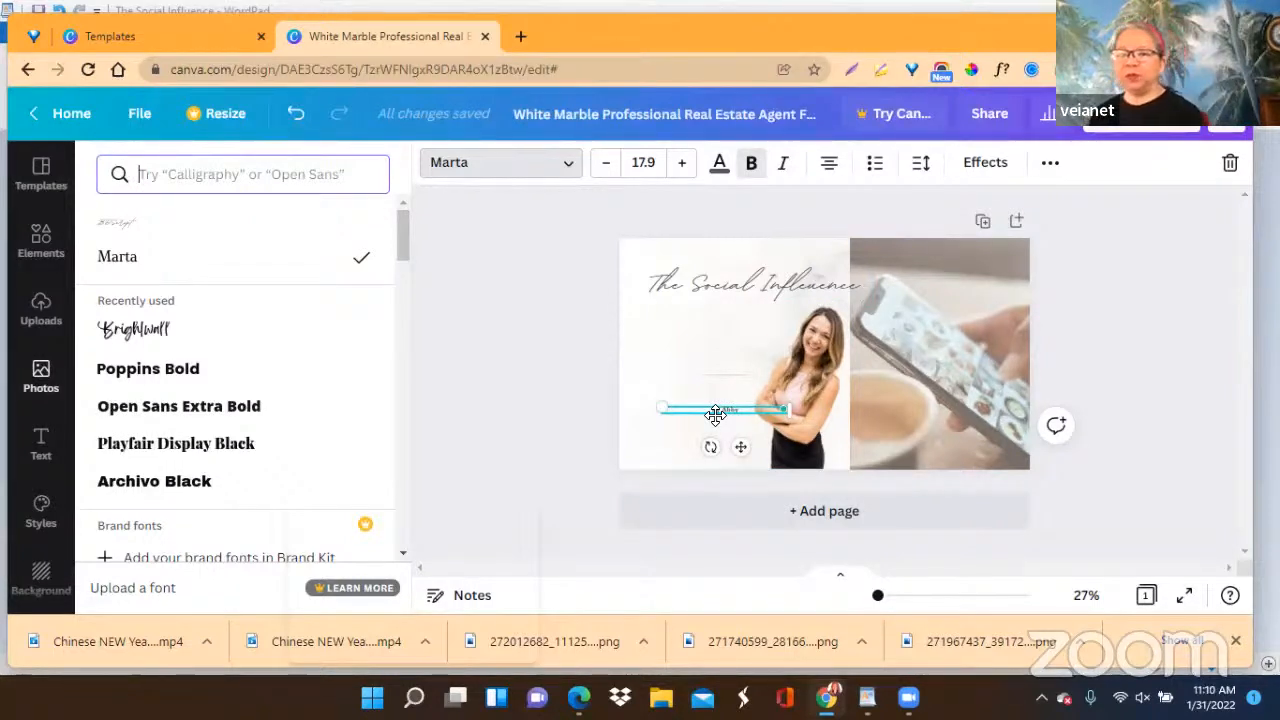
left_click(740, 280)
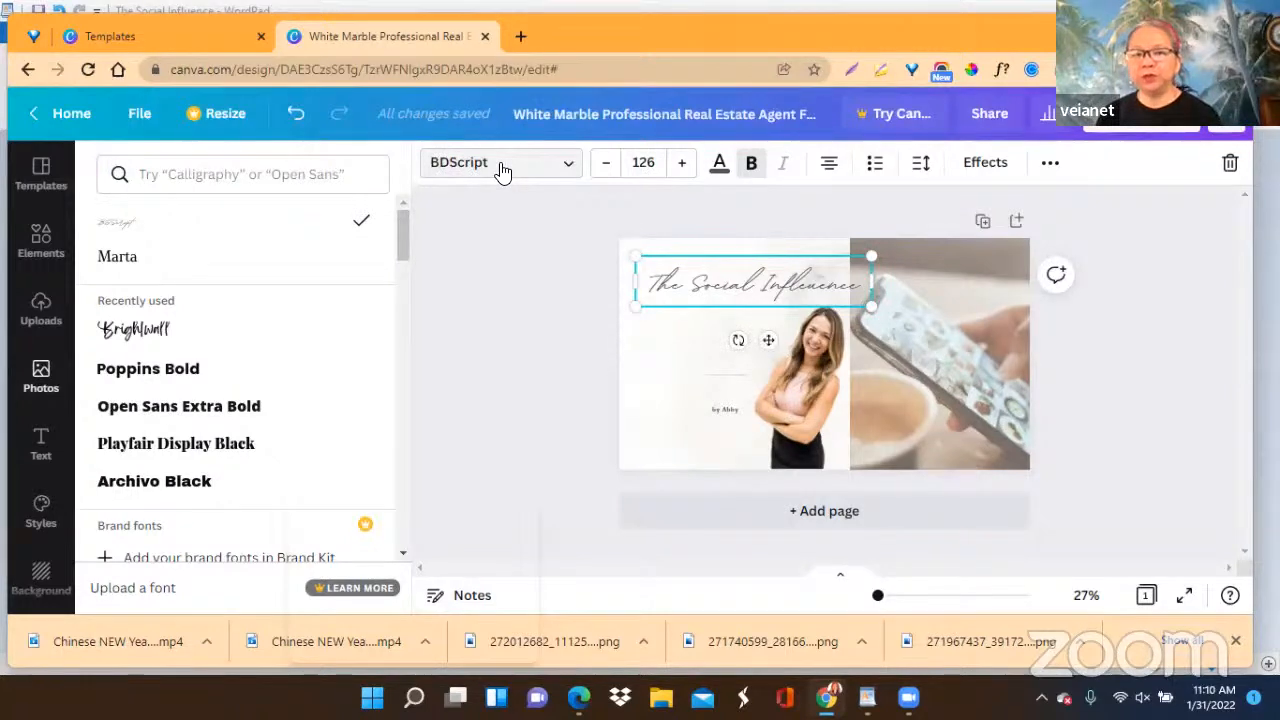
left_click(726, 420)
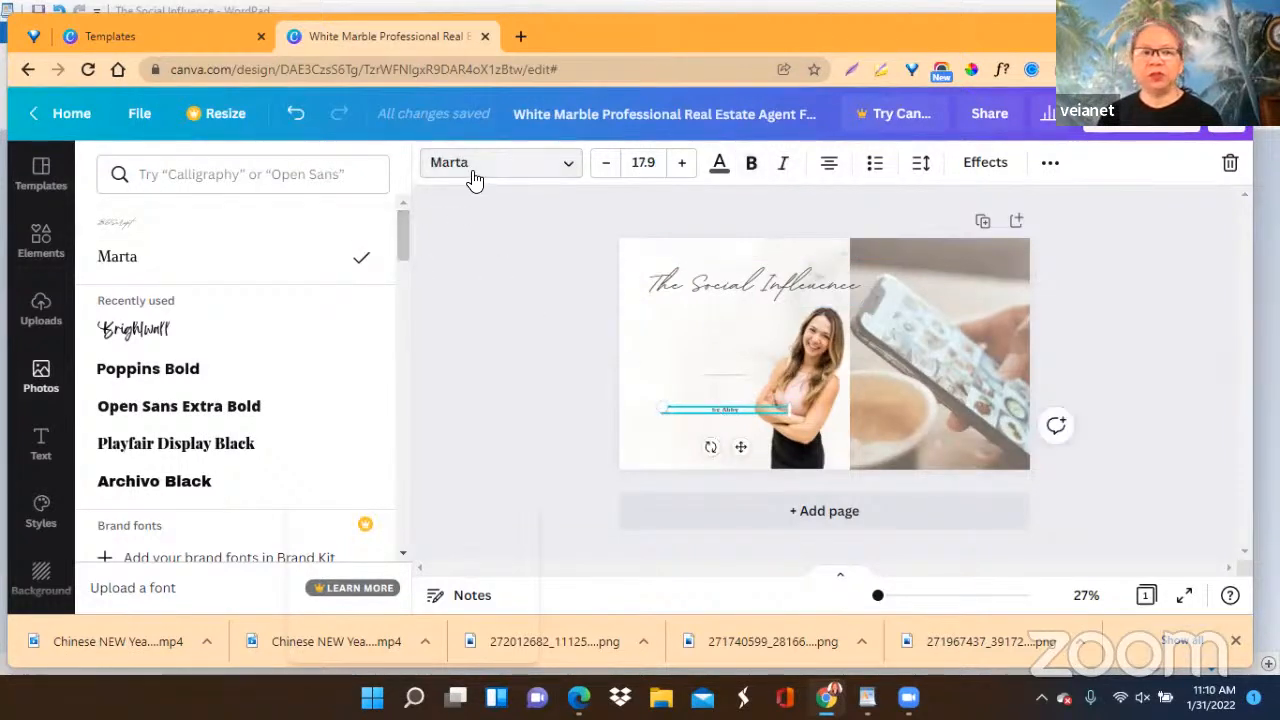
left_click(728, 298)
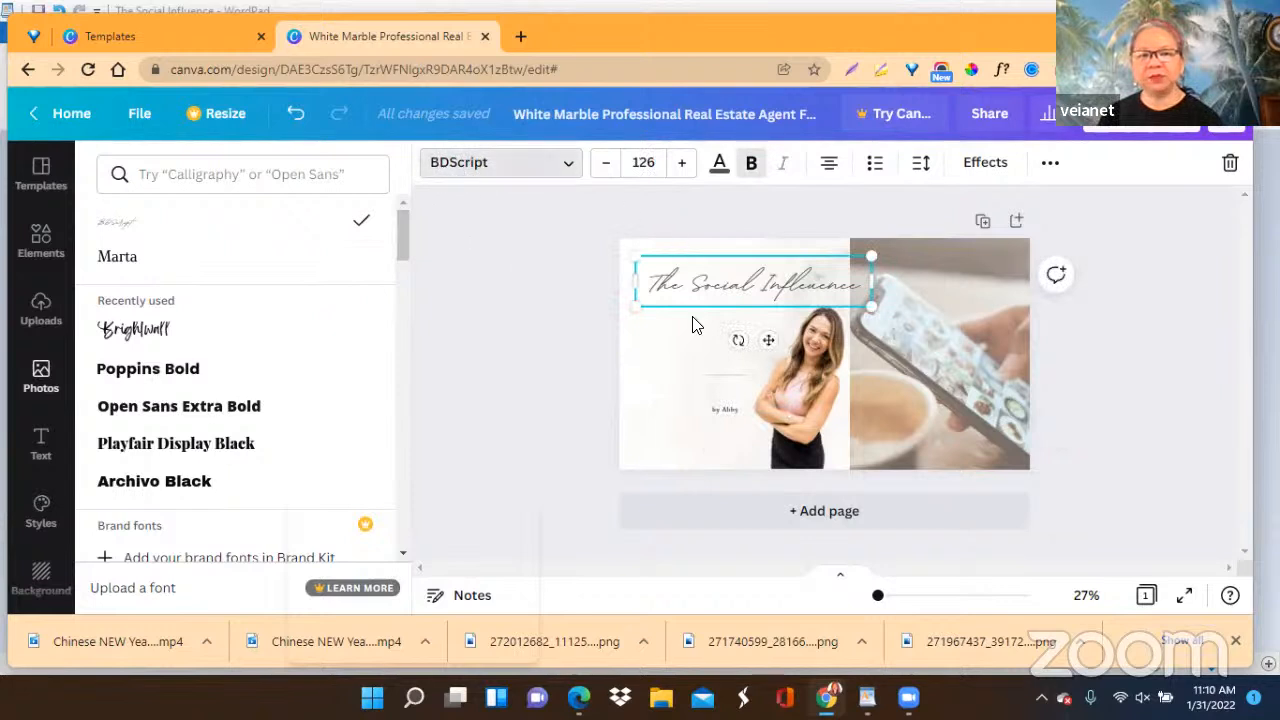
Search the fonts for "bdscript" and apply BDScript to the byline.
left_click(716, 421)
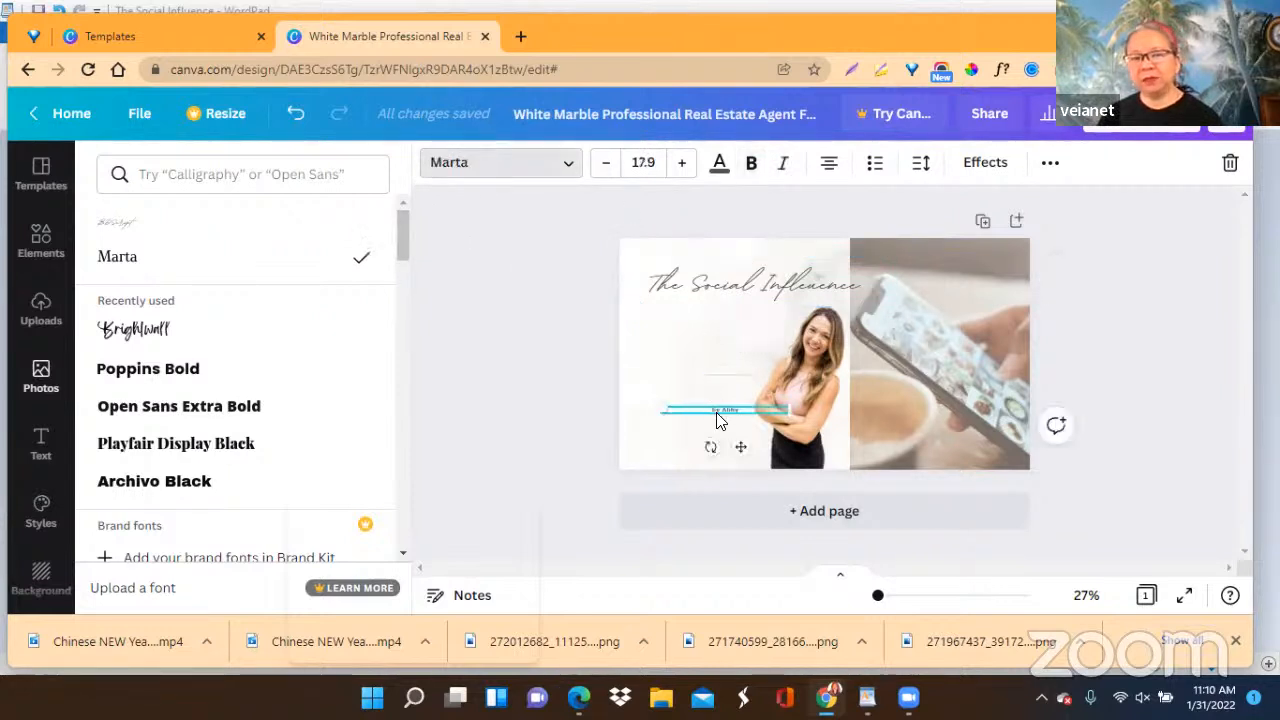
left_click(228, 174)
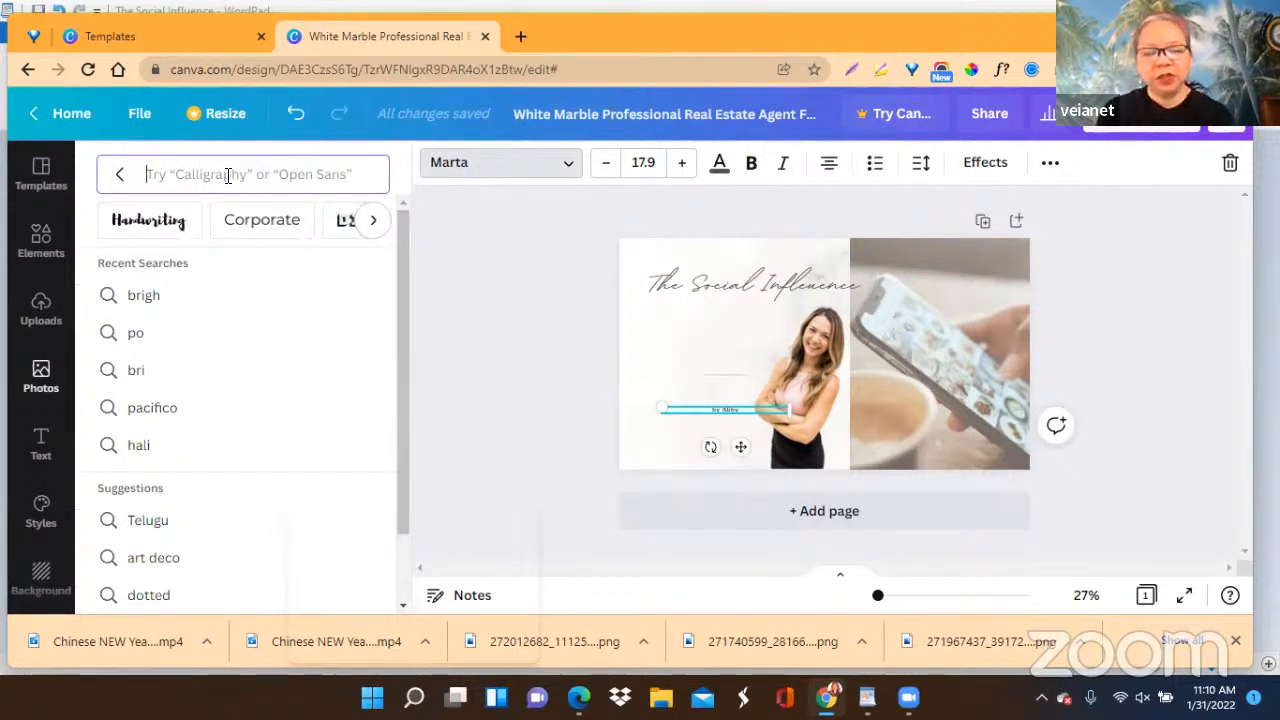
type("bdscript")
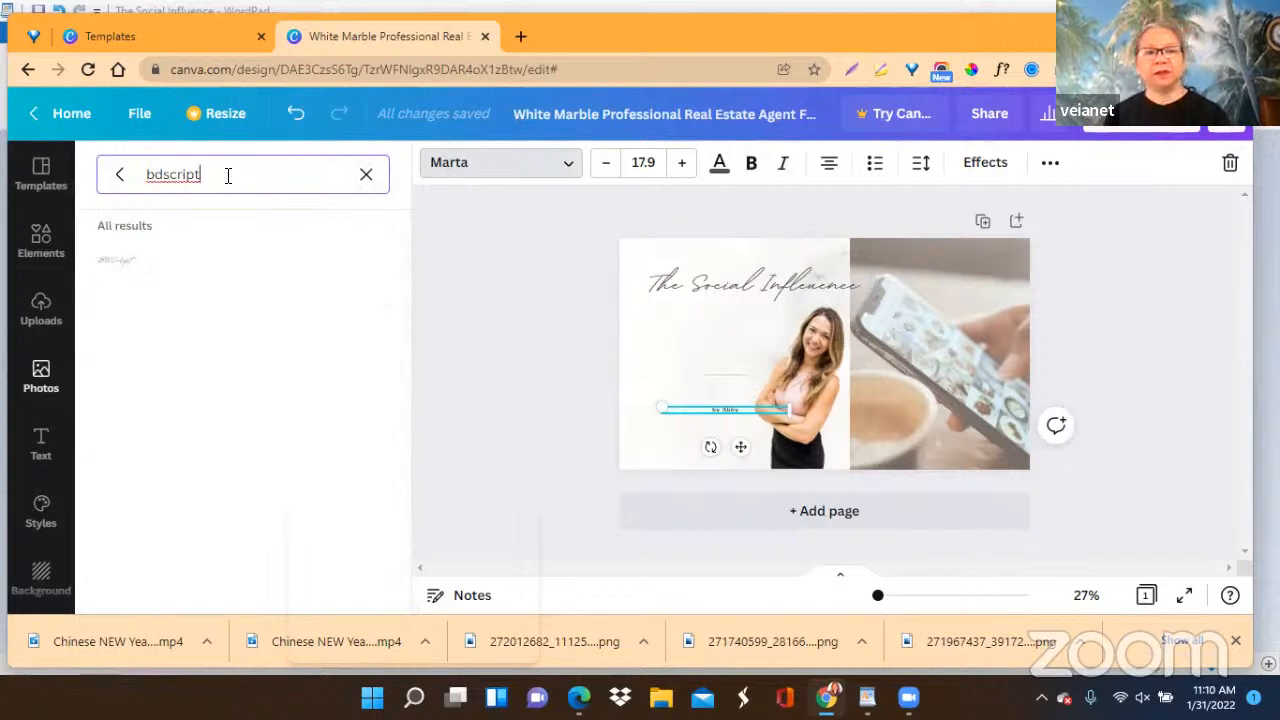
left_click(124, 264)
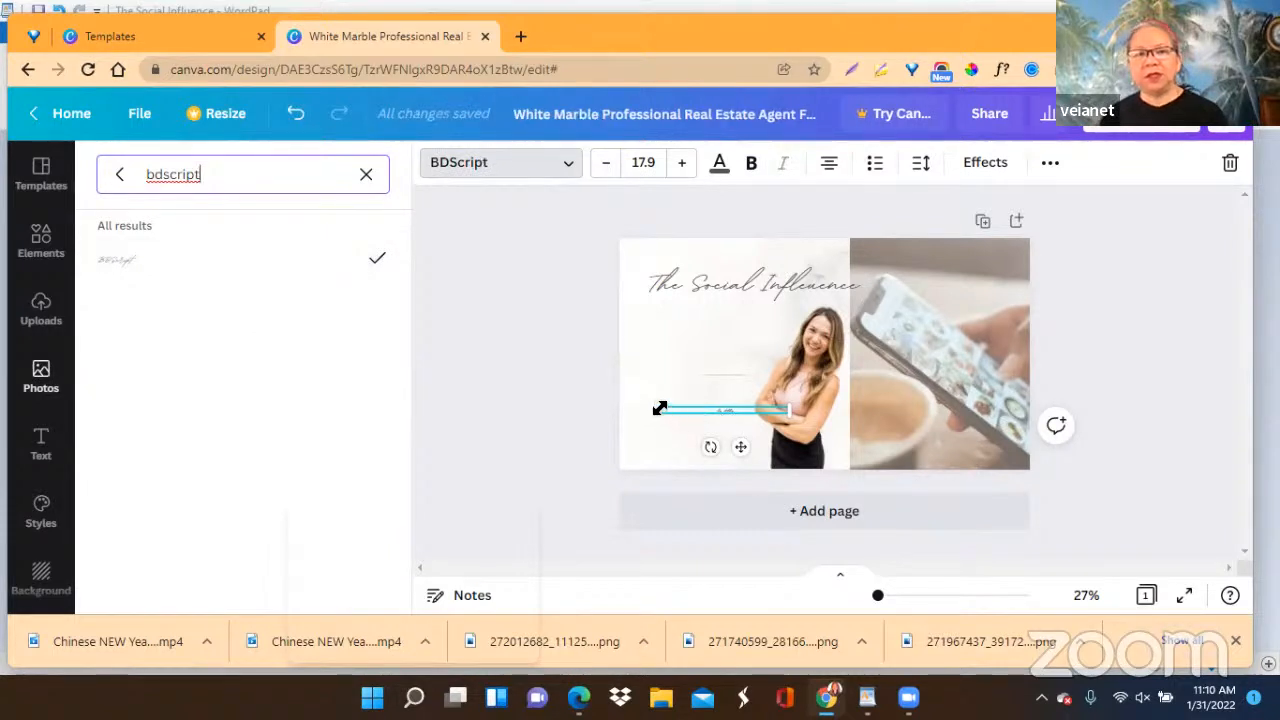
Increase the byline's font size to 43.9.
left_click(682, 166)
left_click(682, 166)
left_click(682, 166)
left_click(682, 166)
left_click(682, 166)
left_click(682, 166)
left_click(682, 166)
left_click(682, 166)
left_click(682, 166)
left_click(682, 168)
left_click(682, 168)
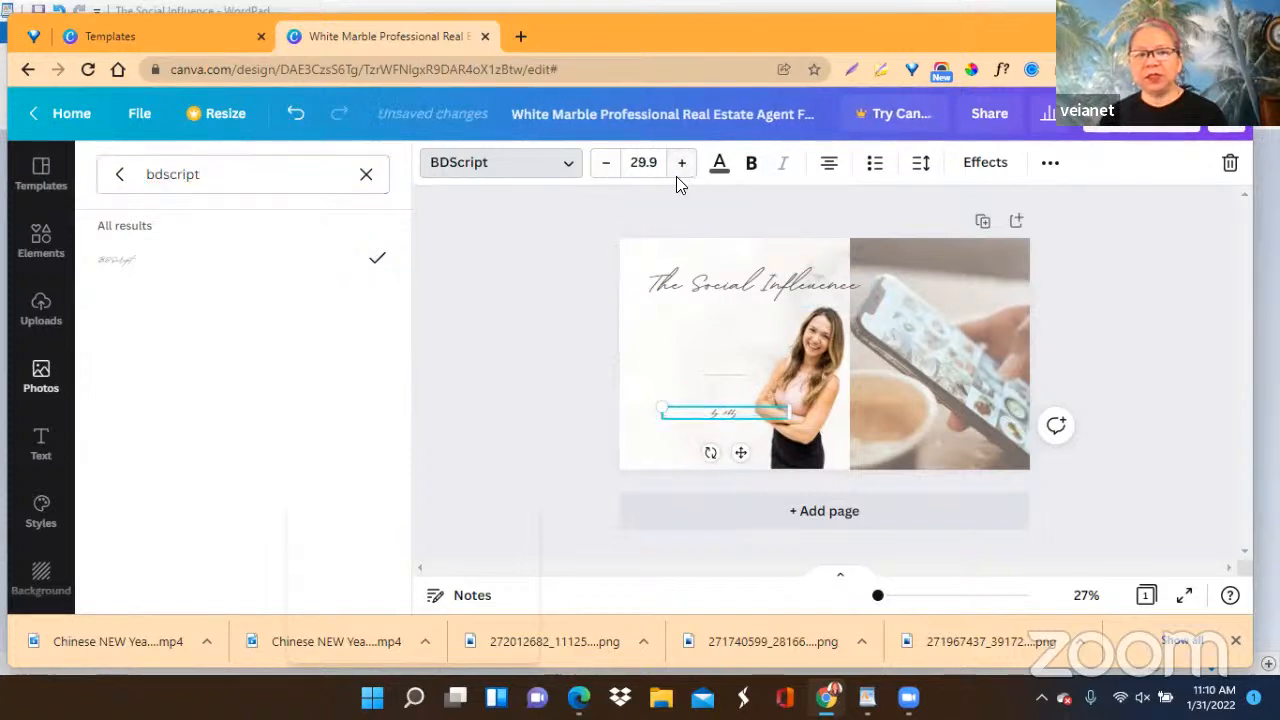
left_click(682, 168)
left_click(682, 166)
left_click(682, 166)
left_click(682, 166)
left_click(682, 166)
left_click(682, 166)
left_click(682, 166)
left_click(682, 166)
left_click(682, 166)
left_click(682, 166)
left_click(682, 166)
left_click(682, 166)
left_click(682, 166)
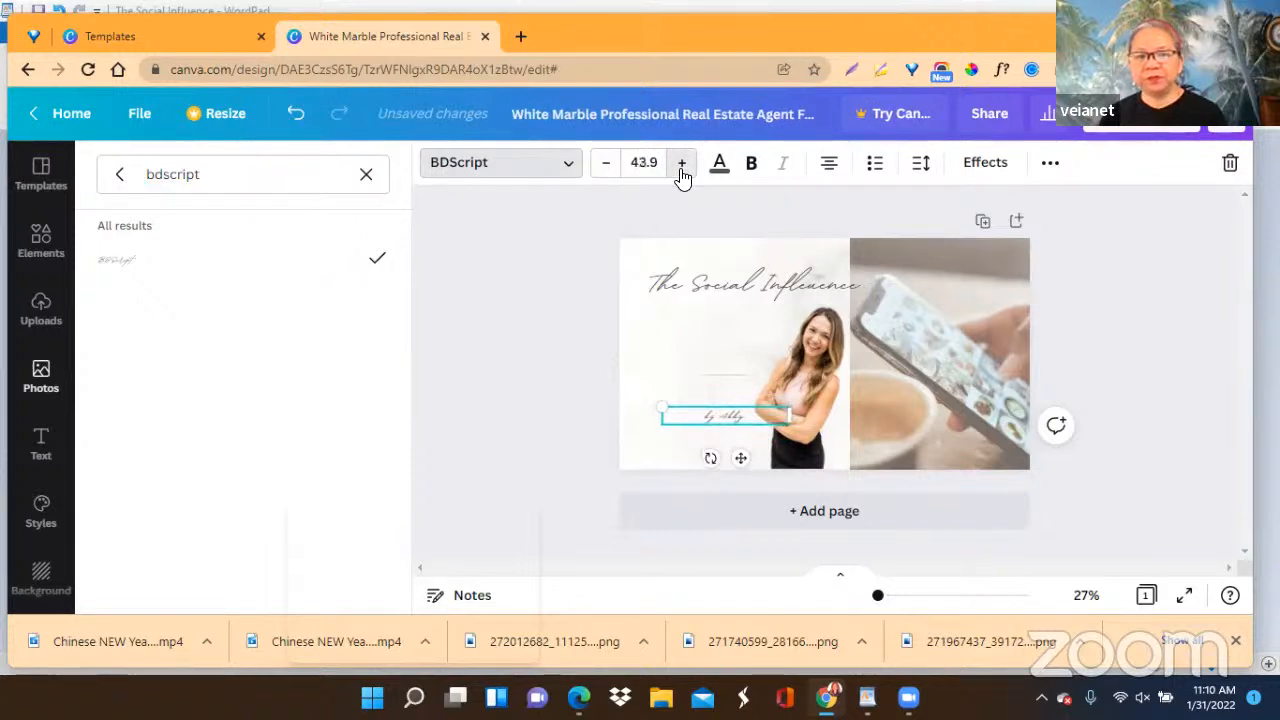
left_click(682, 166)
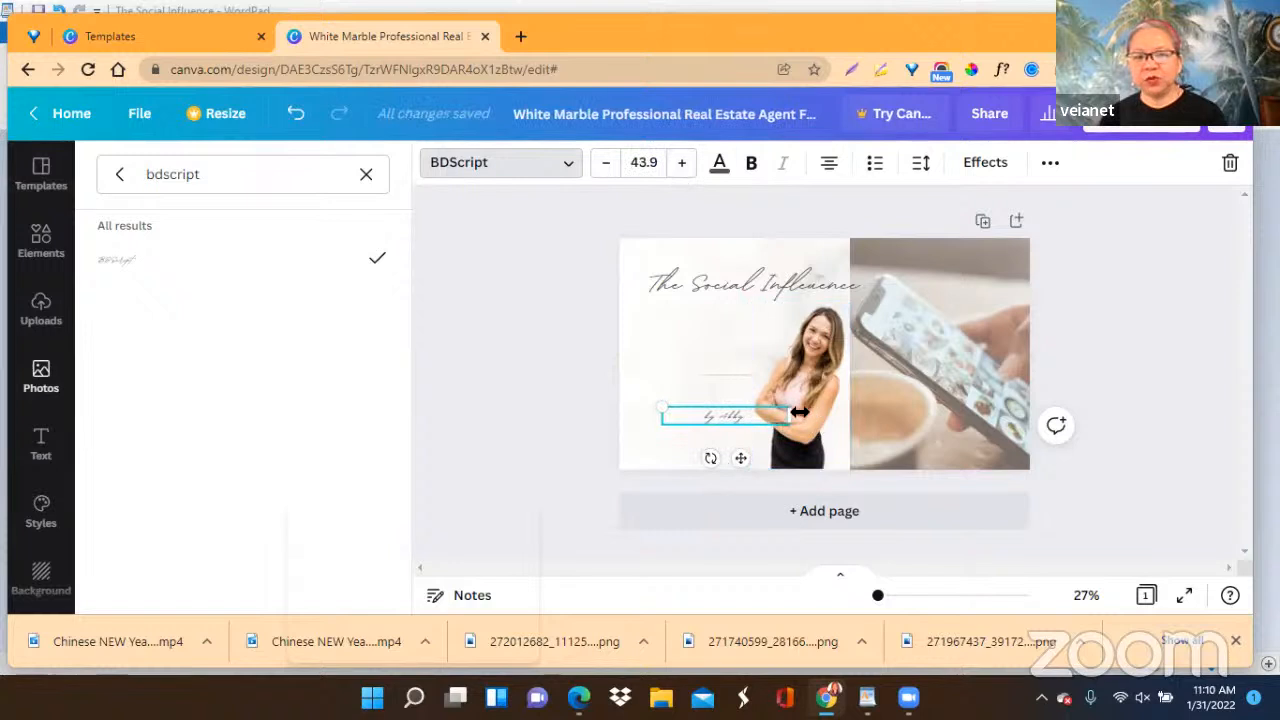
Enlarge the byline to size 69.8, place it beside the woman's waist below the divider line, and select the heading.
left_click_drag(790, 413, 624, 388)
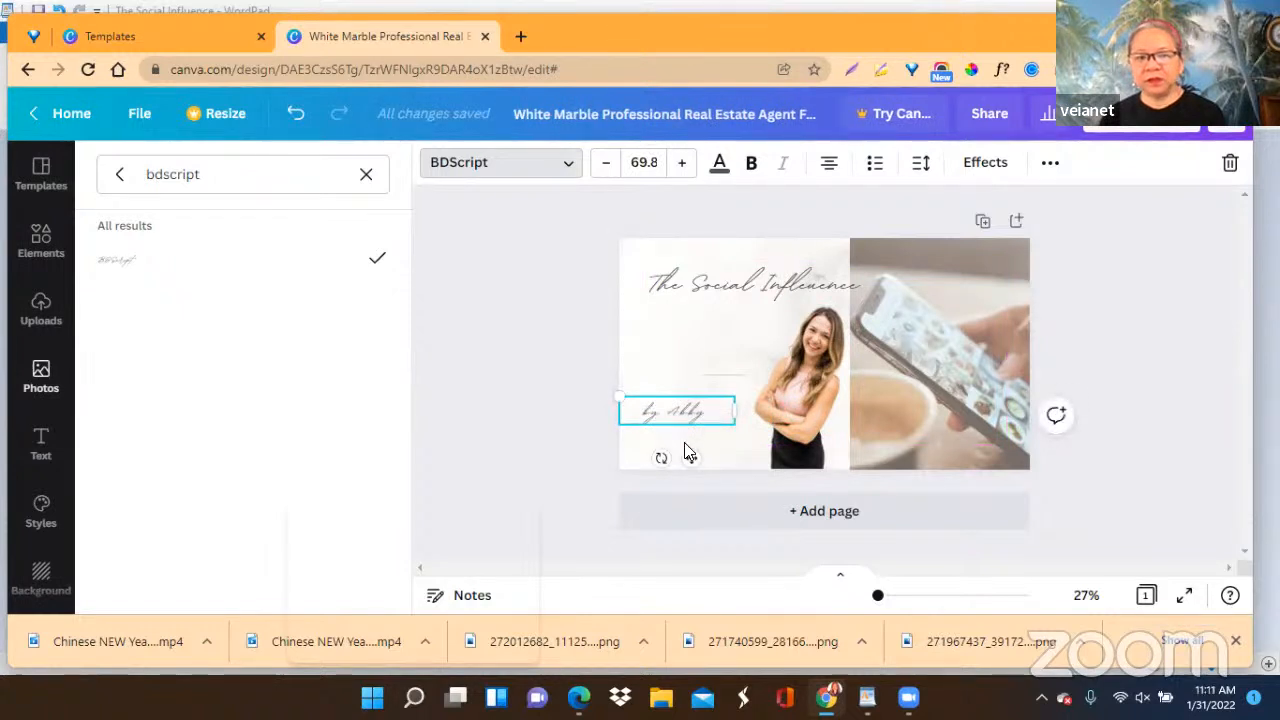
left_click_drag(687, 458, 737, 477)
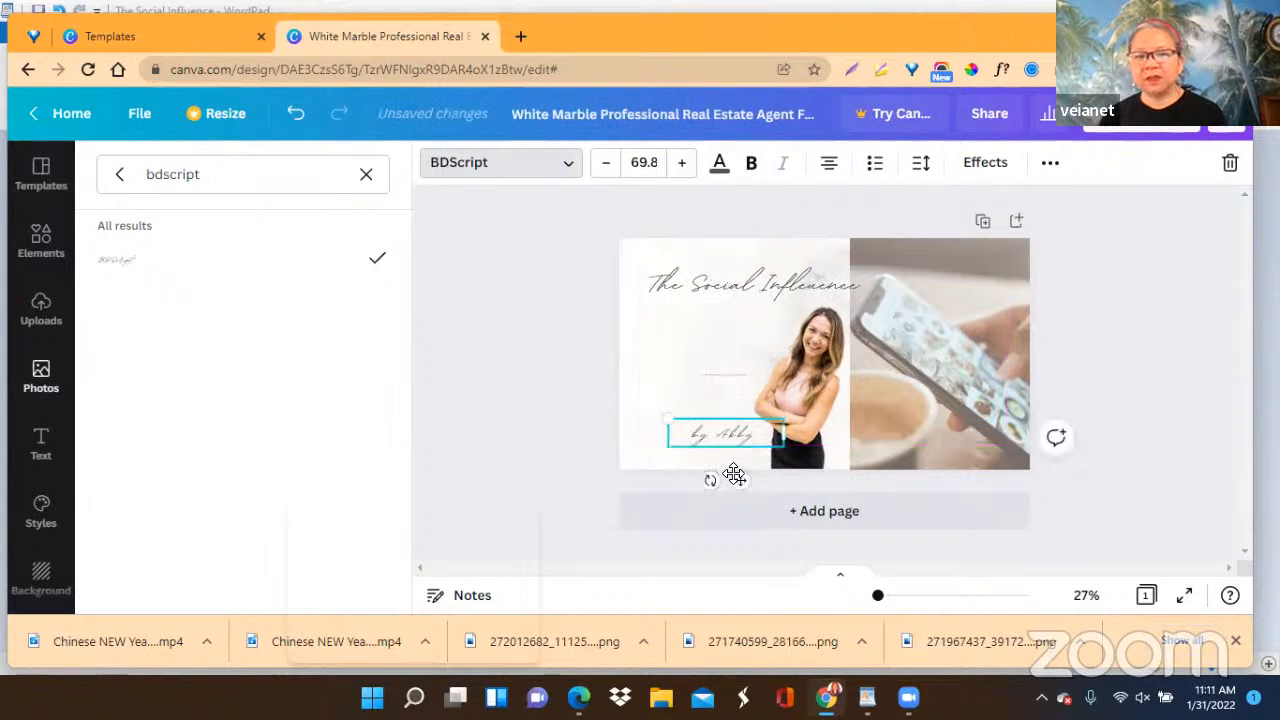
left_click(705, 288)
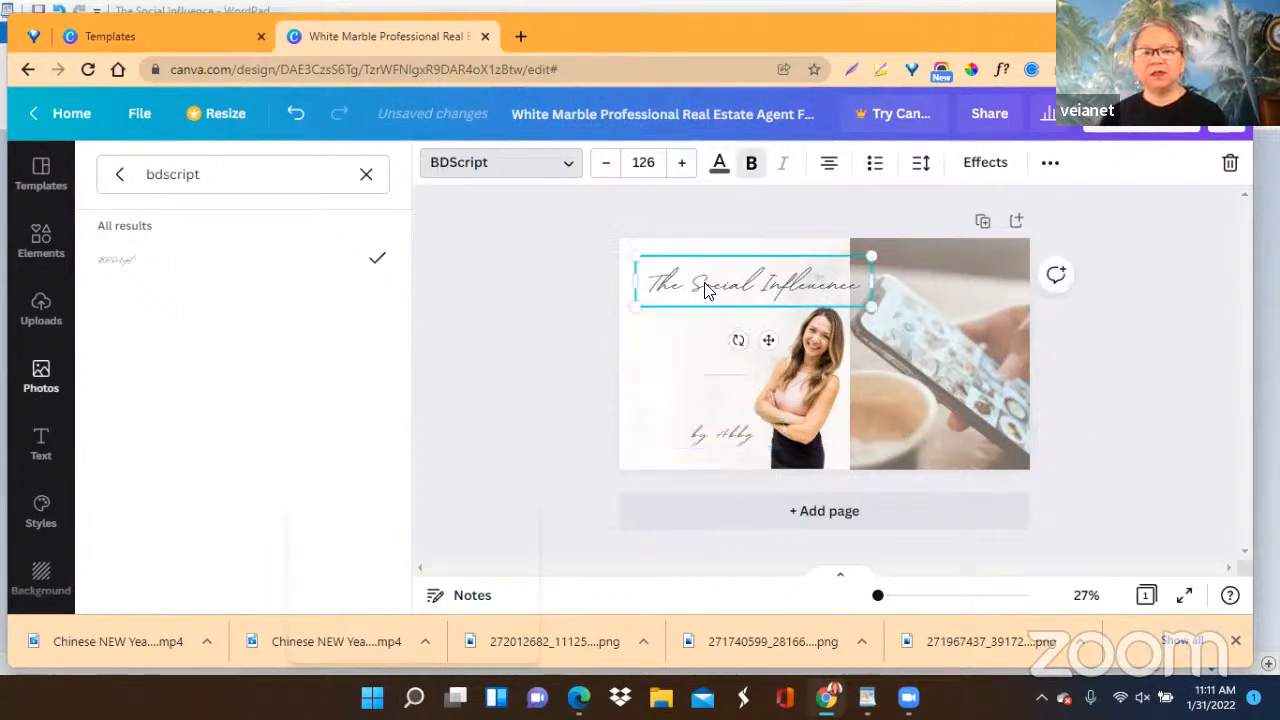
Search the fonts for "poppins" and apply Poppins Bold to the heading.
left_click(570, 172)
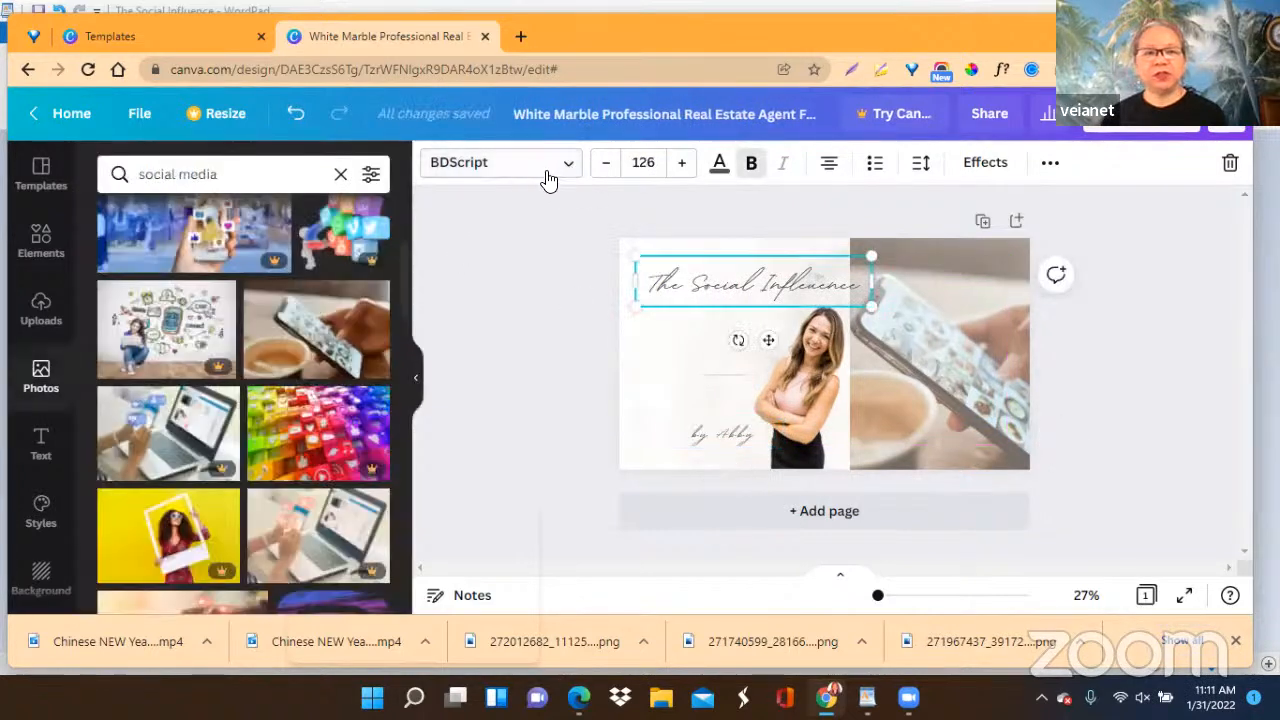
left_click(534, 170)
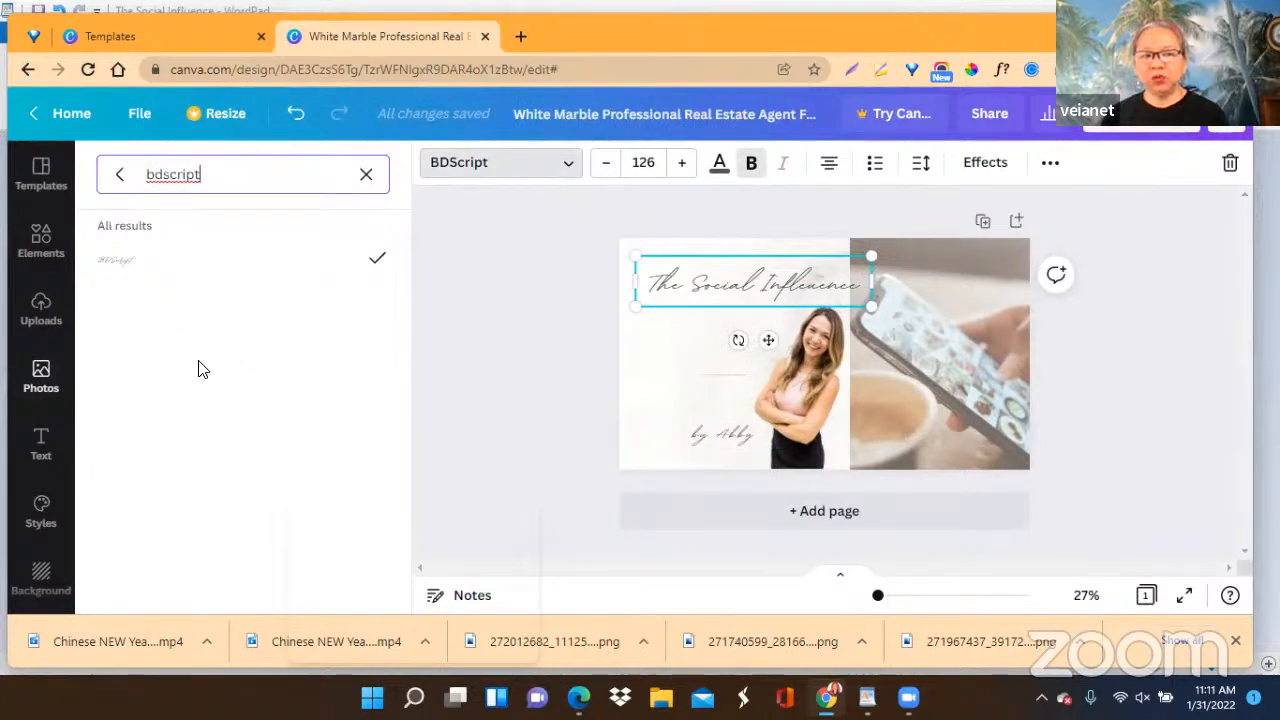
left_click(365, 174)
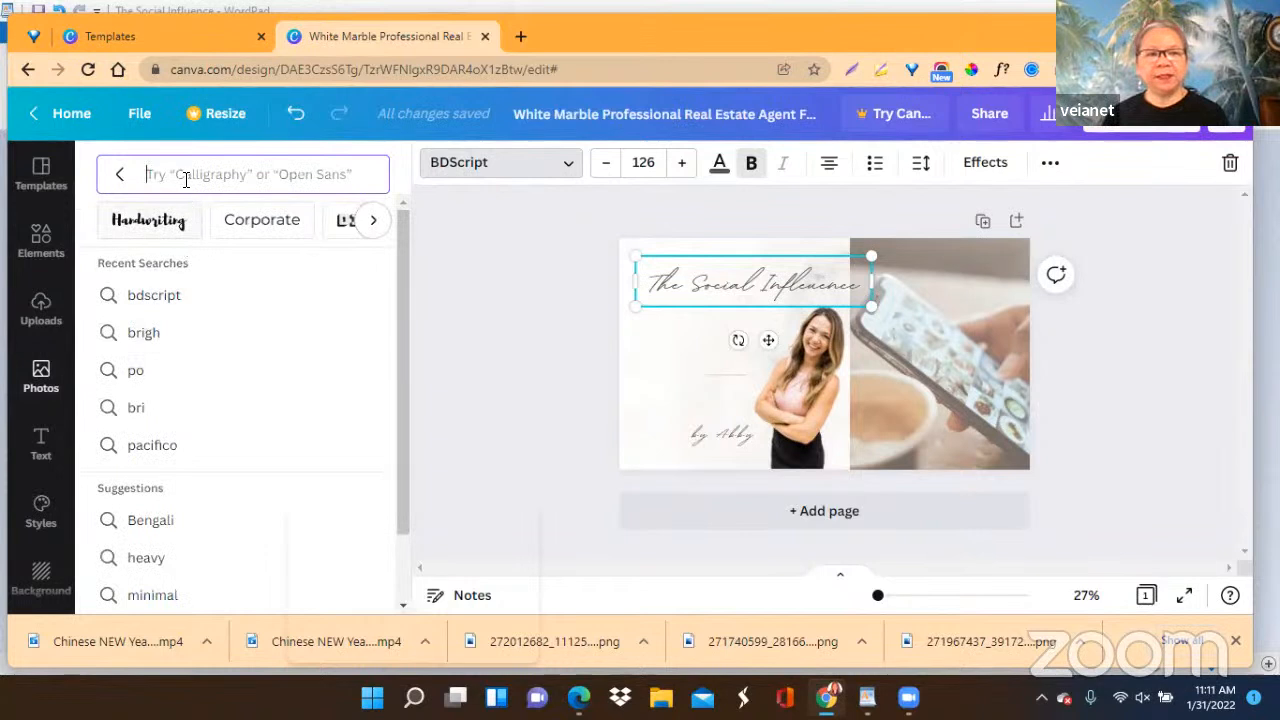
left_click(197, 386)
type("ppins")
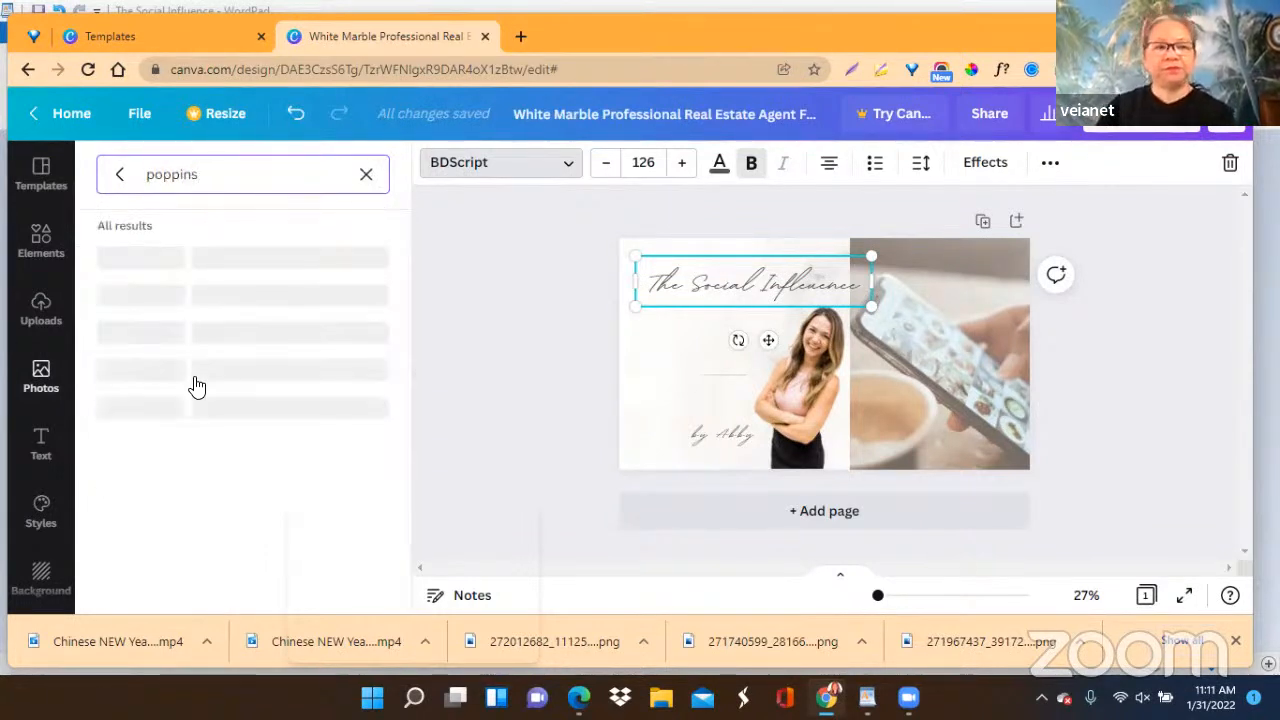
left_click(157, 262)
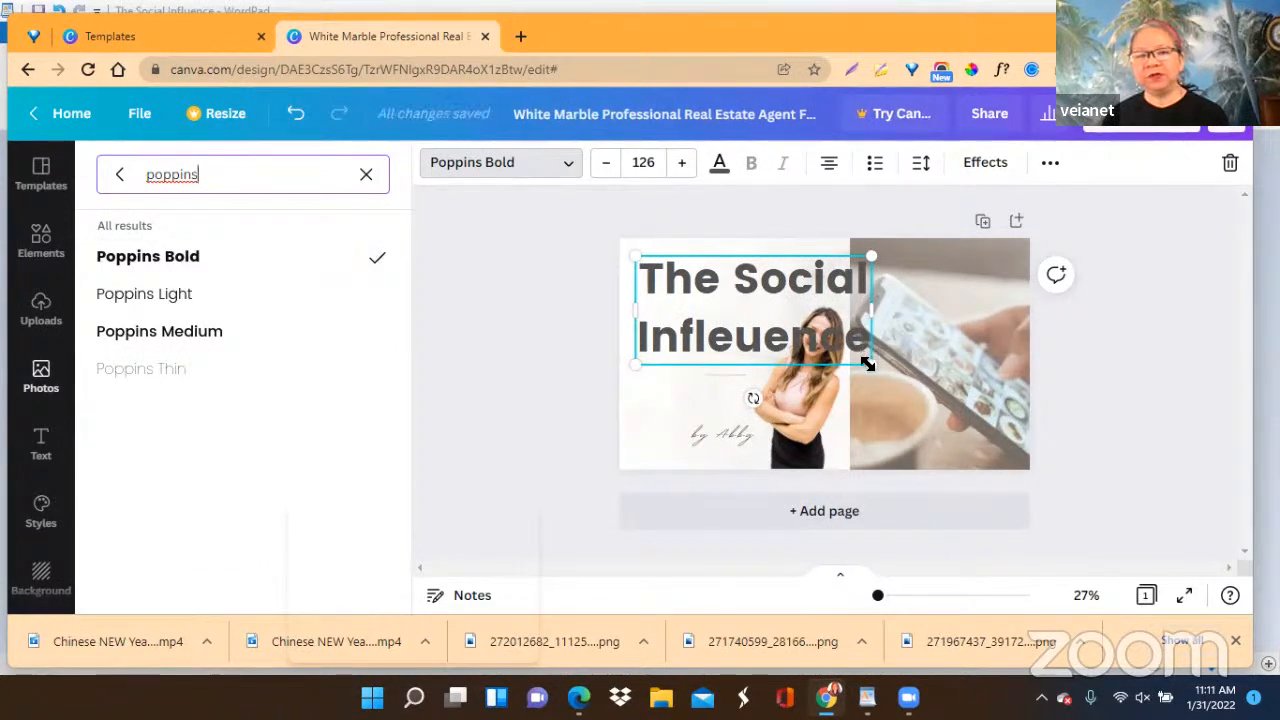
Shrink the heading to size 87.7 and correct its second word to "Influence".
left_click_drag(868, 364, 786, 344)
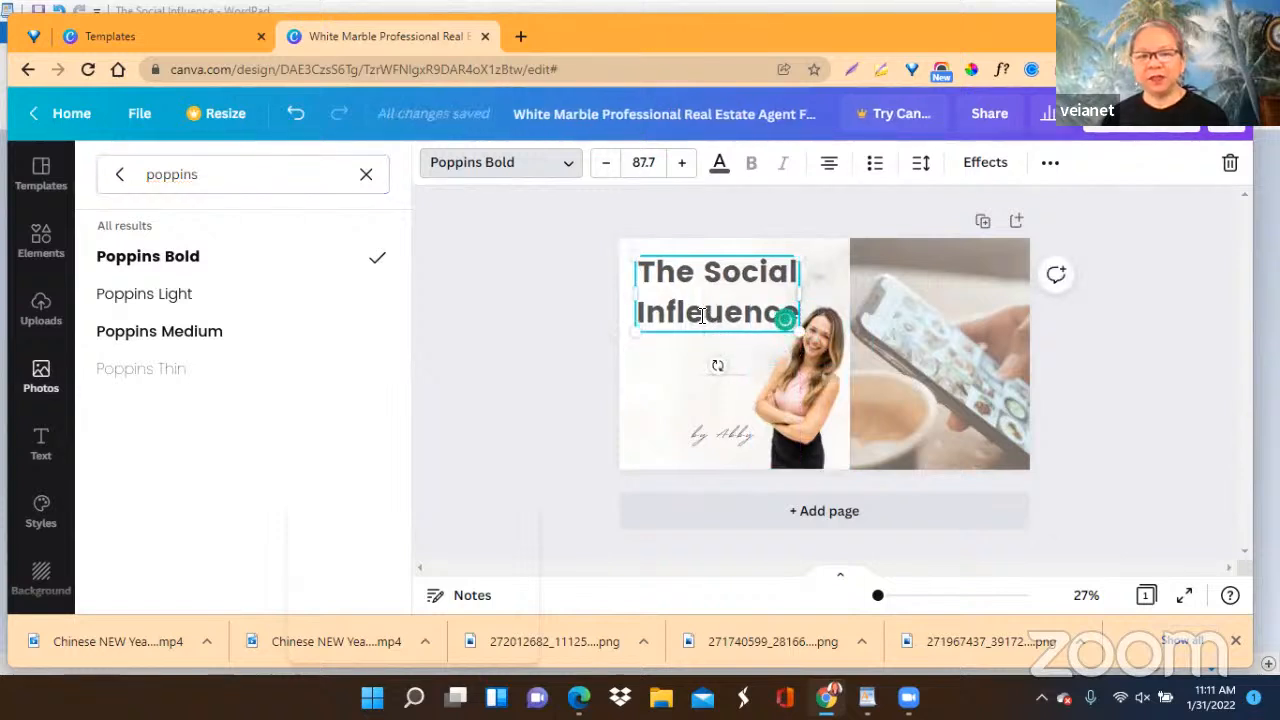
key("BackSpace")
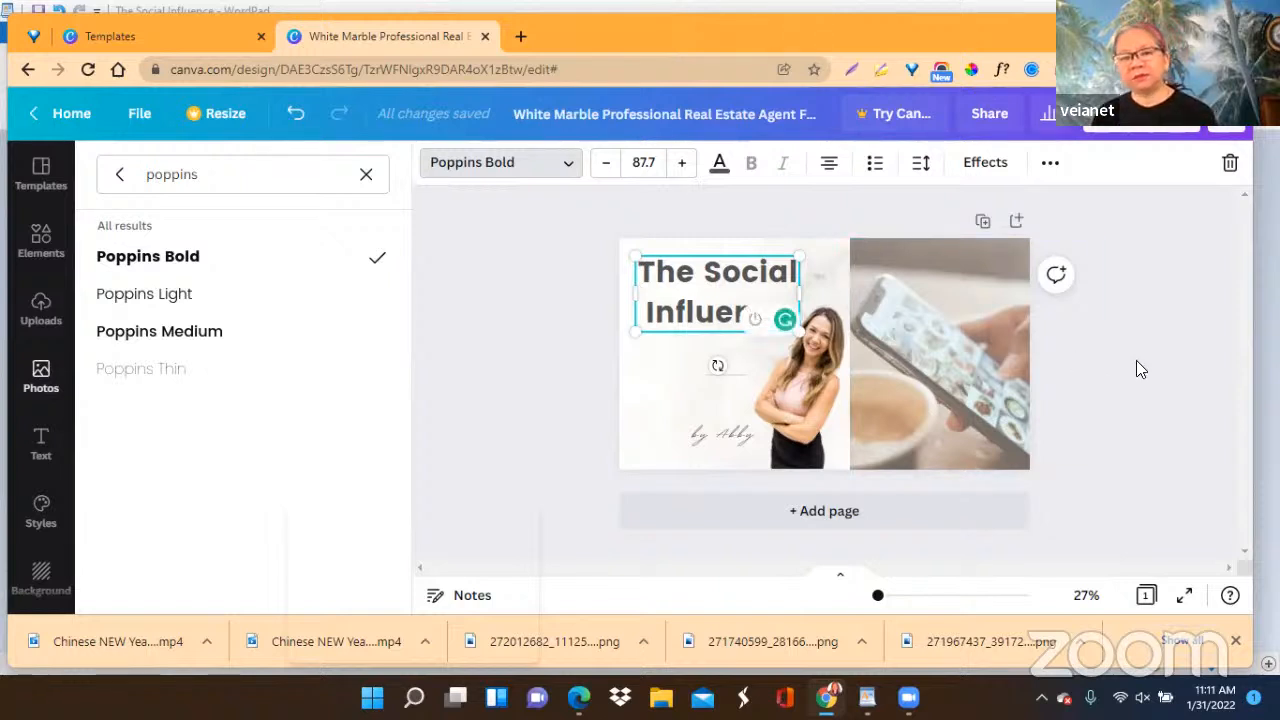
left_click(576, 391)
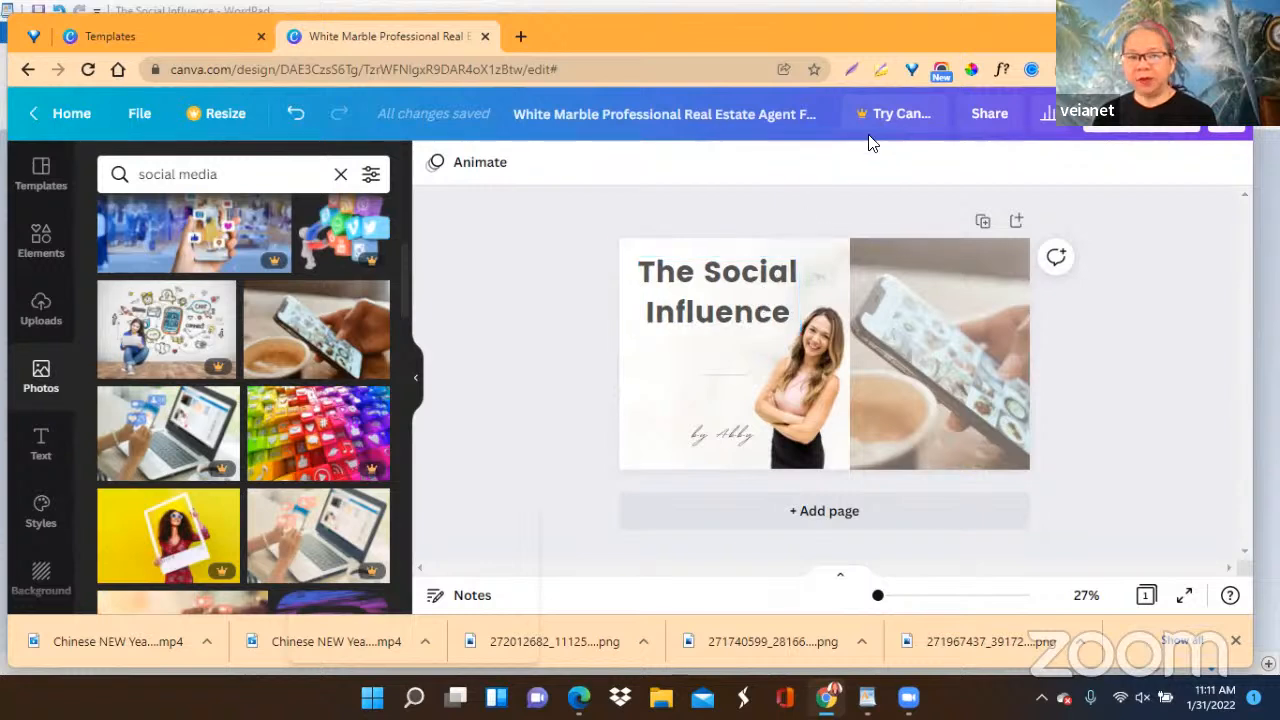
Tighten the heading's line spacing to 1.12.
left_click(732, 281)
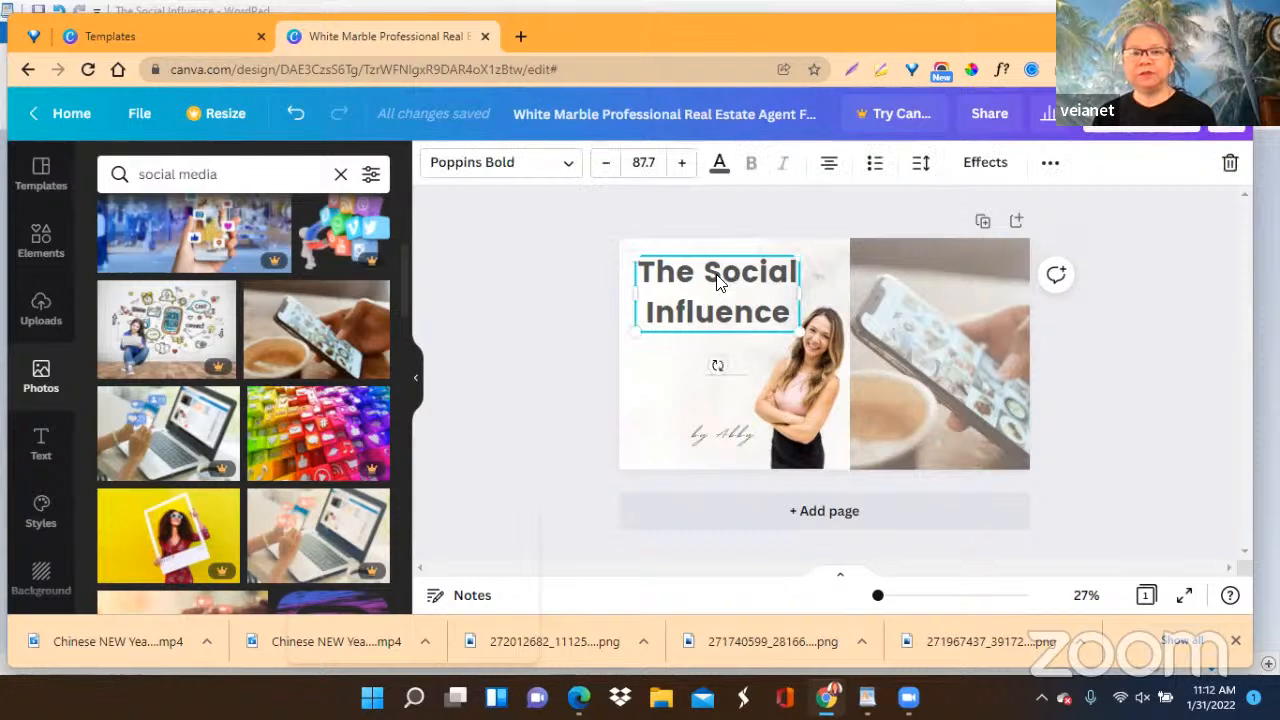
left_click(921, 168)
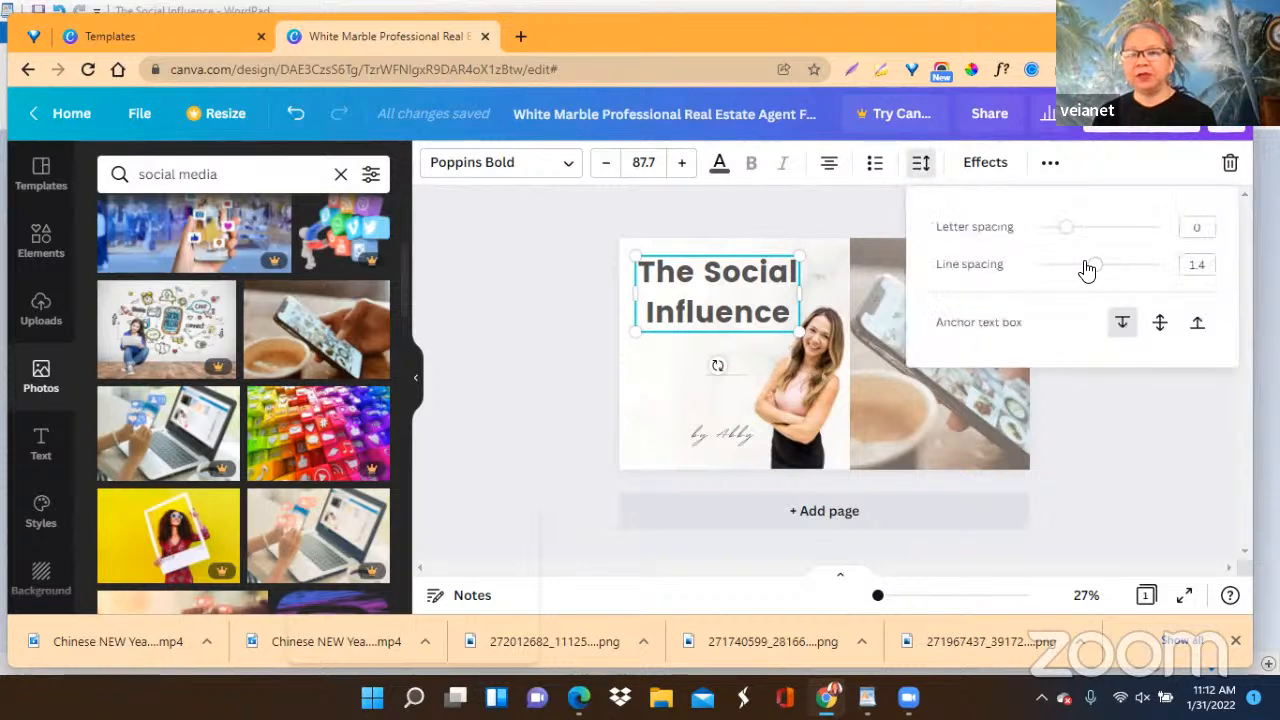
left_click_drag(1093, 265, 1079, 272)
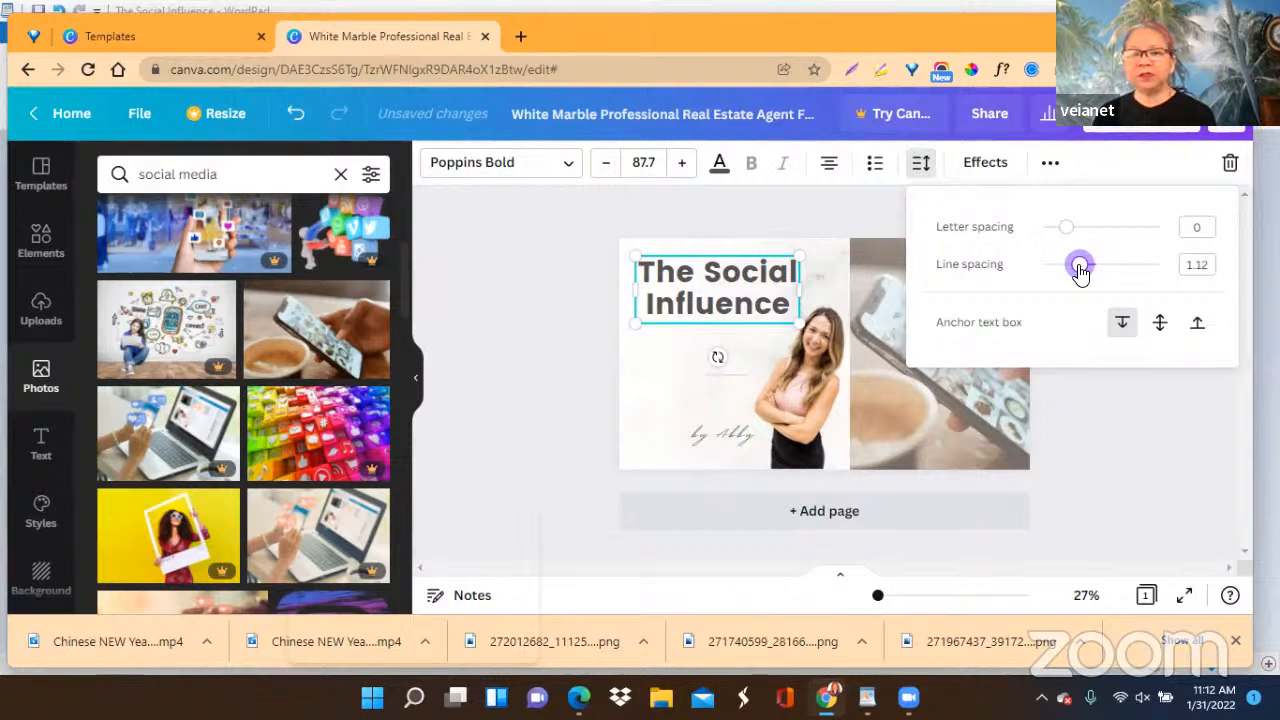
left_click(492, 368)
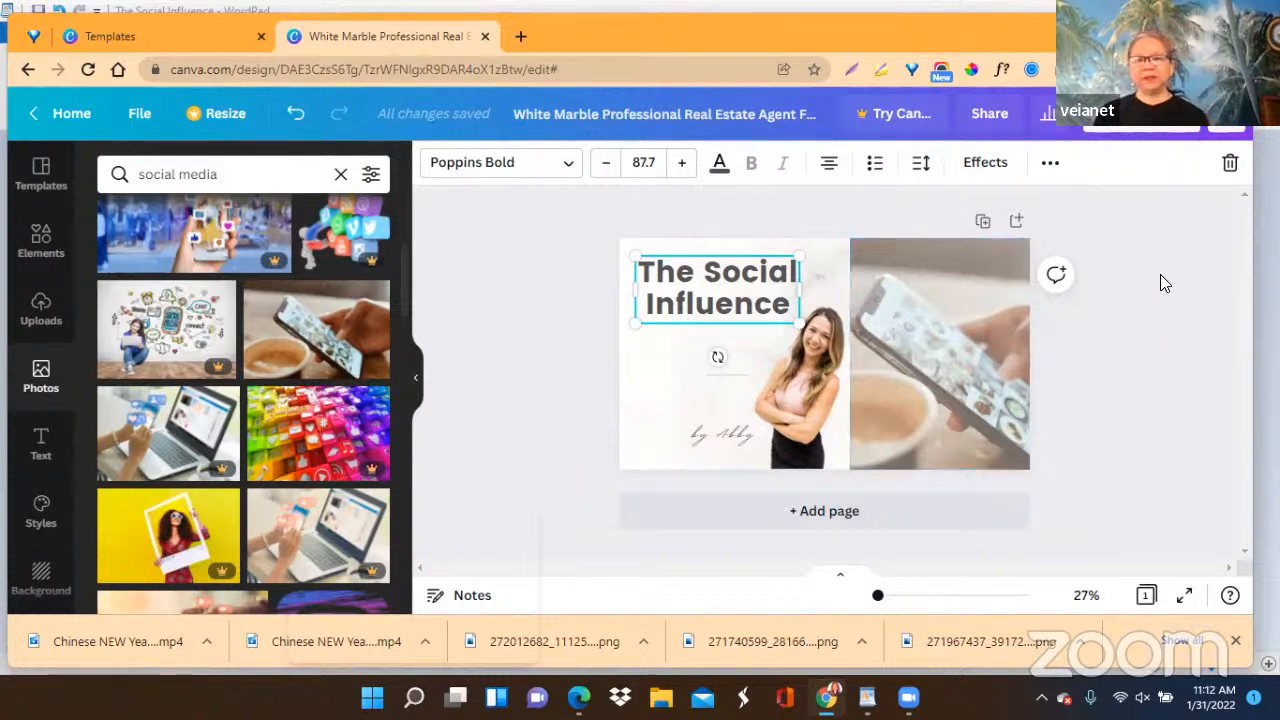
Select the phone photo and look through the "social media" photo results for an alternative picture.
left_click(952, 390)
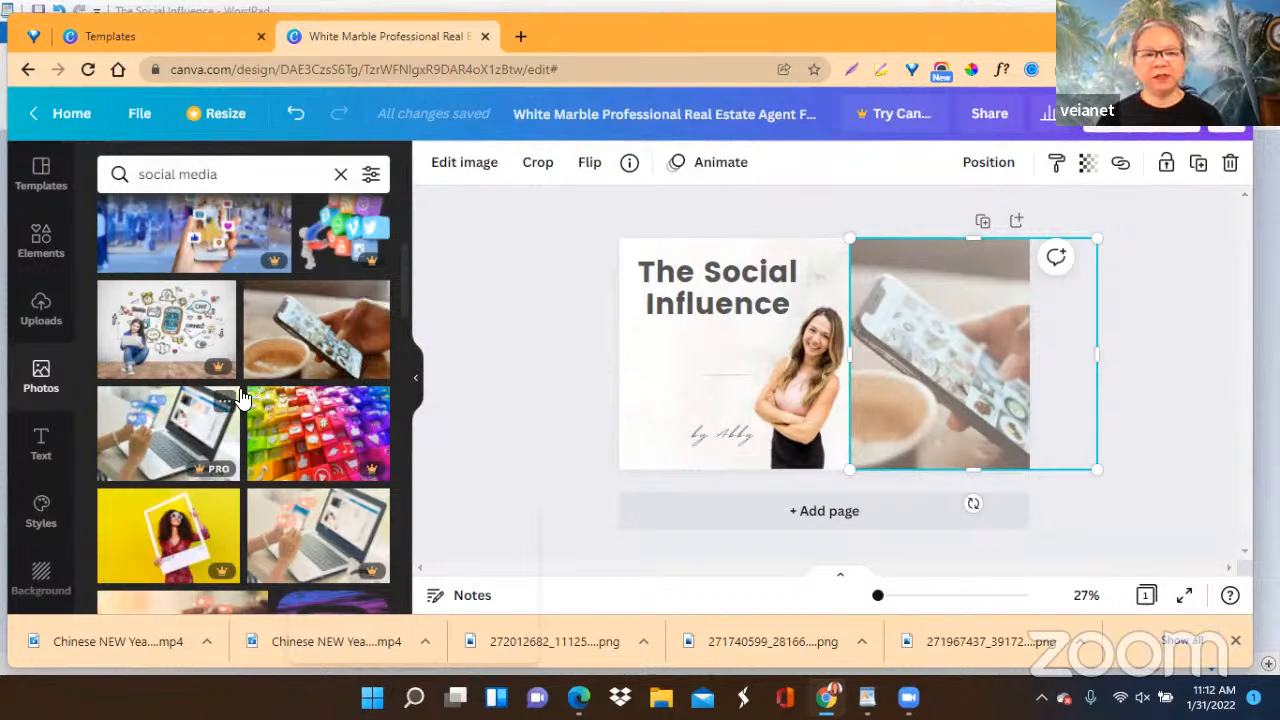
scroll(242, 398, "down", 1)
scroll(238, 390, "down", 1)
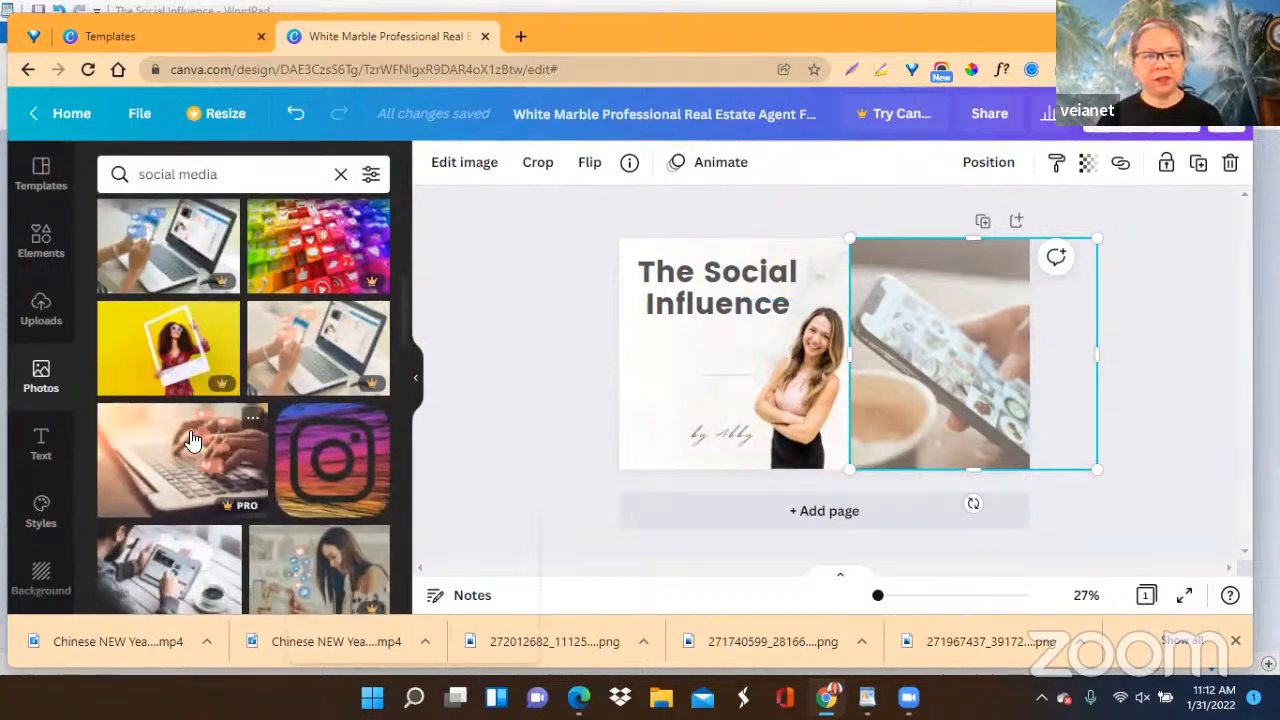
scroll(193, 443, "down", 2)
scroll(195, 445, "down", 3)
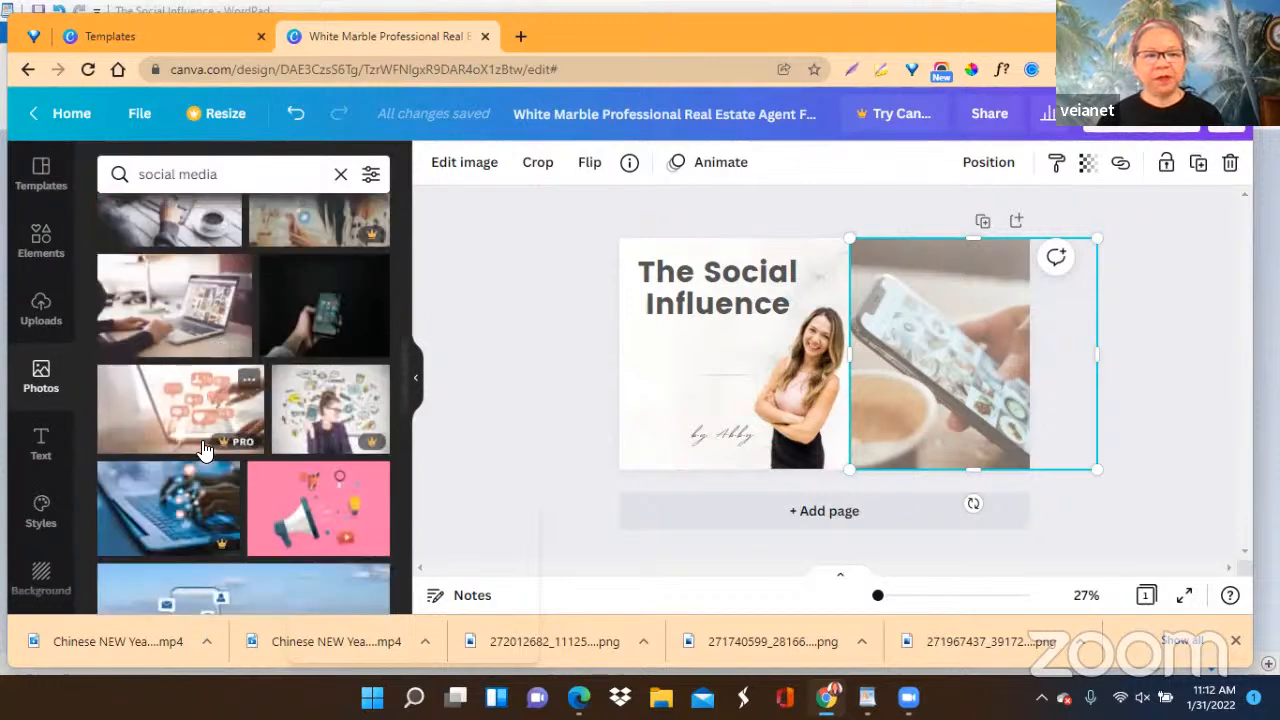
scroll(203, 449, "down", 2)
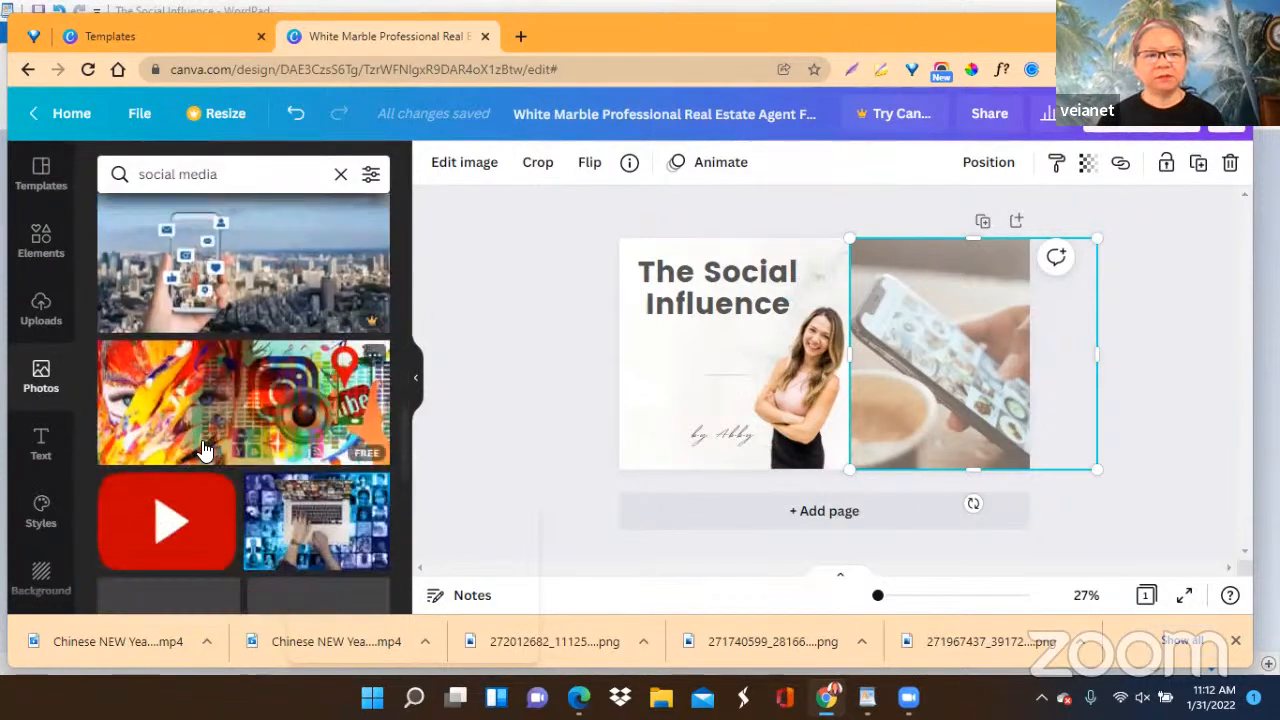
scroll(203, 449, "down", 3)
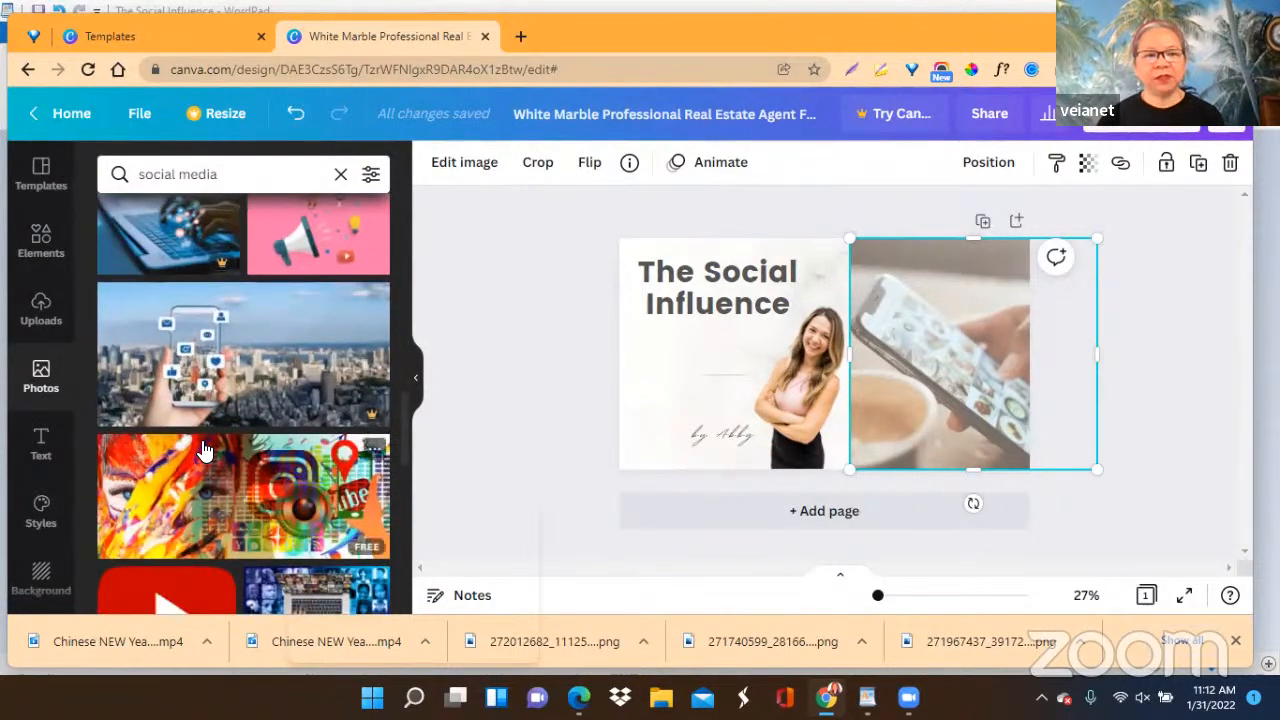
scroll(203, 449, "down", 3)
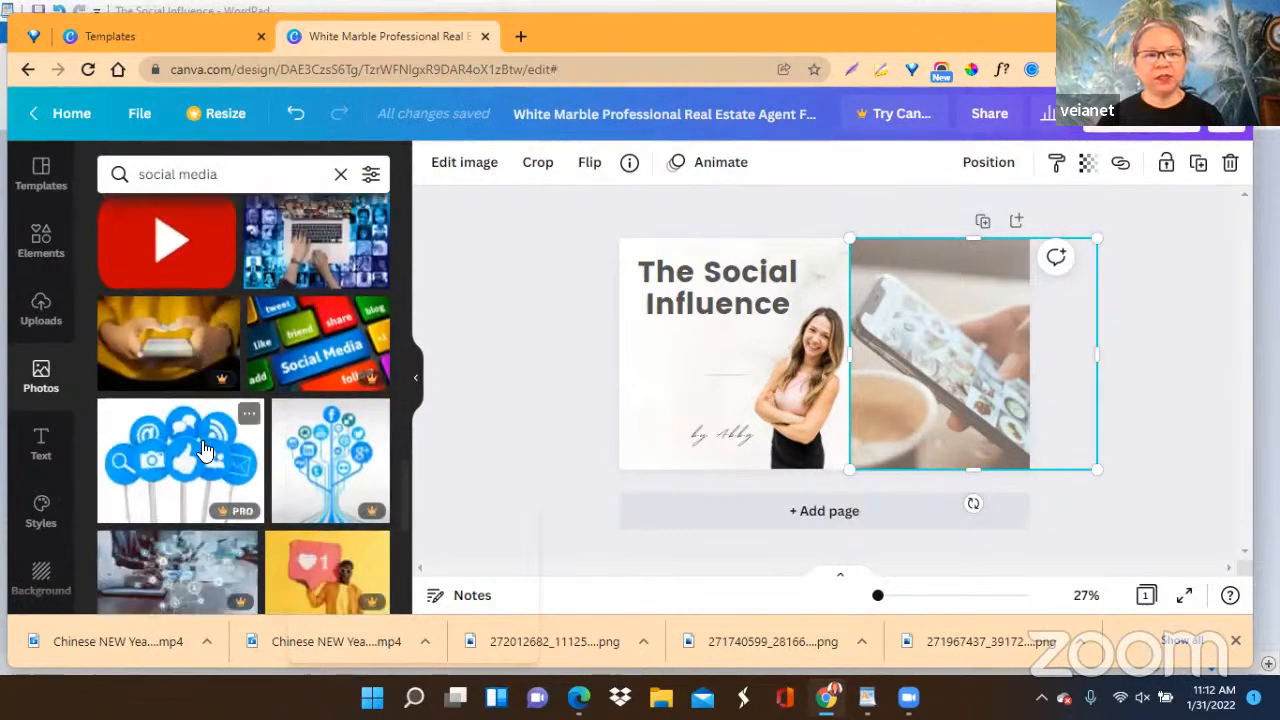
scroll(203, 449, "down", 4)
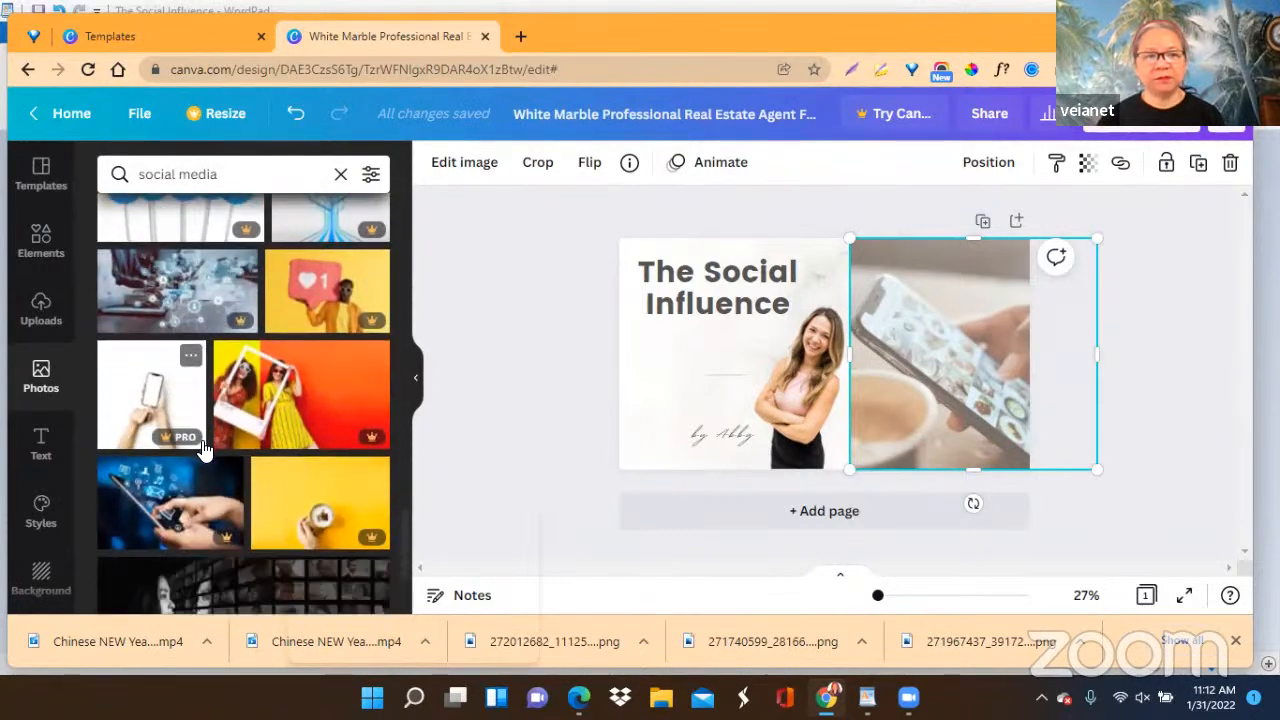
scroll(203, 449, "down", 1)
scroll(203, 449, "down", 1)
scroll(203, 449, "down", 3)
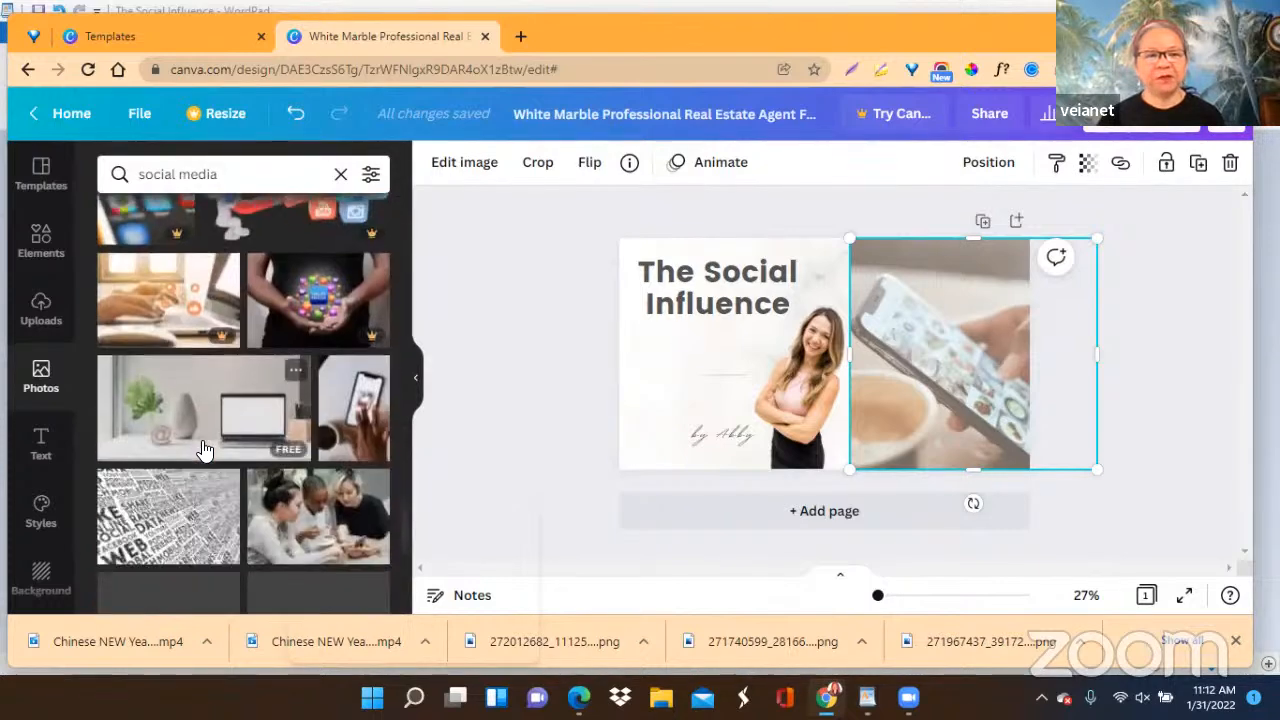
scroll(203, 449, "down", 1)
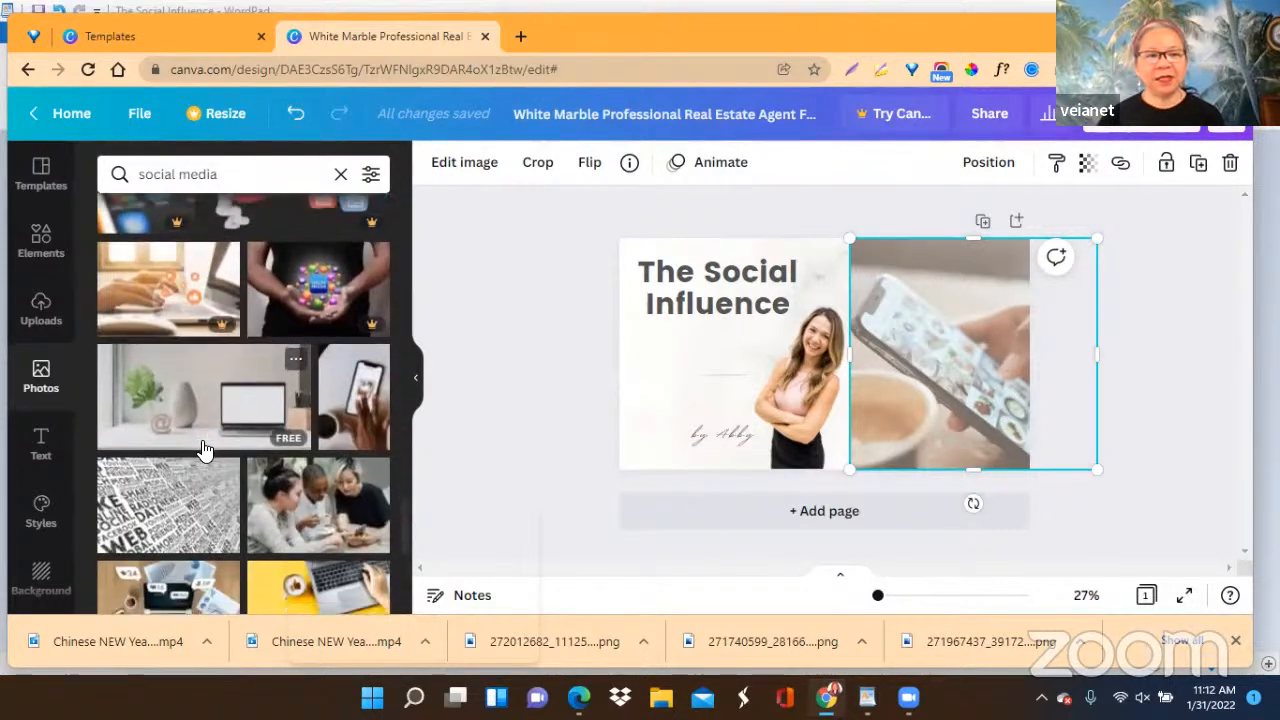
scroll(203, 449, "down", 4)
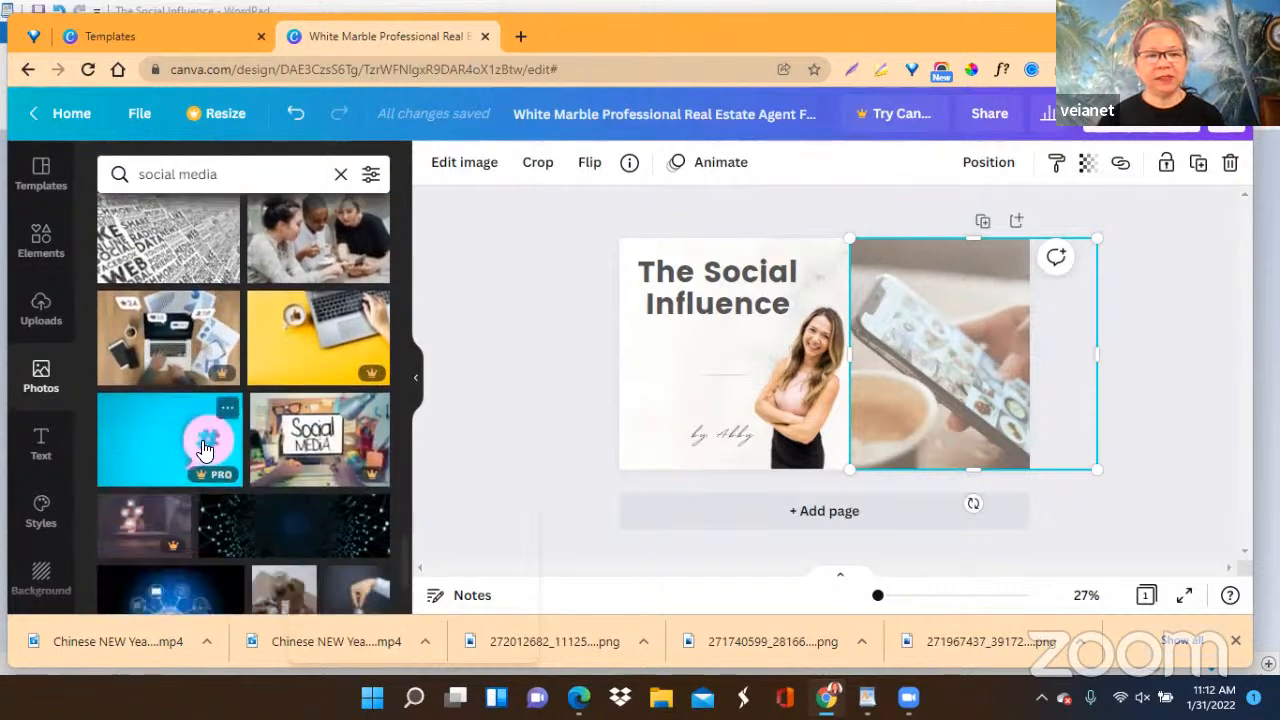
scroll(203, 449, "down", 3)
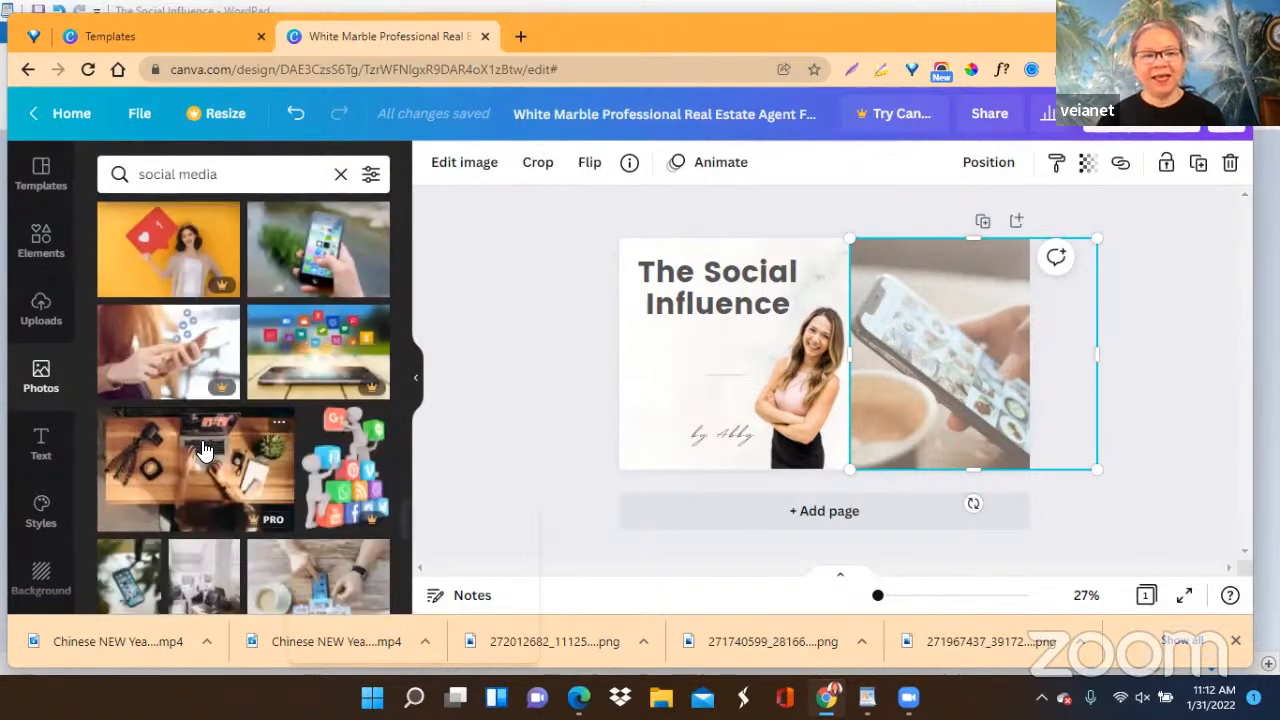
scroll(203, 449, "down", 2)
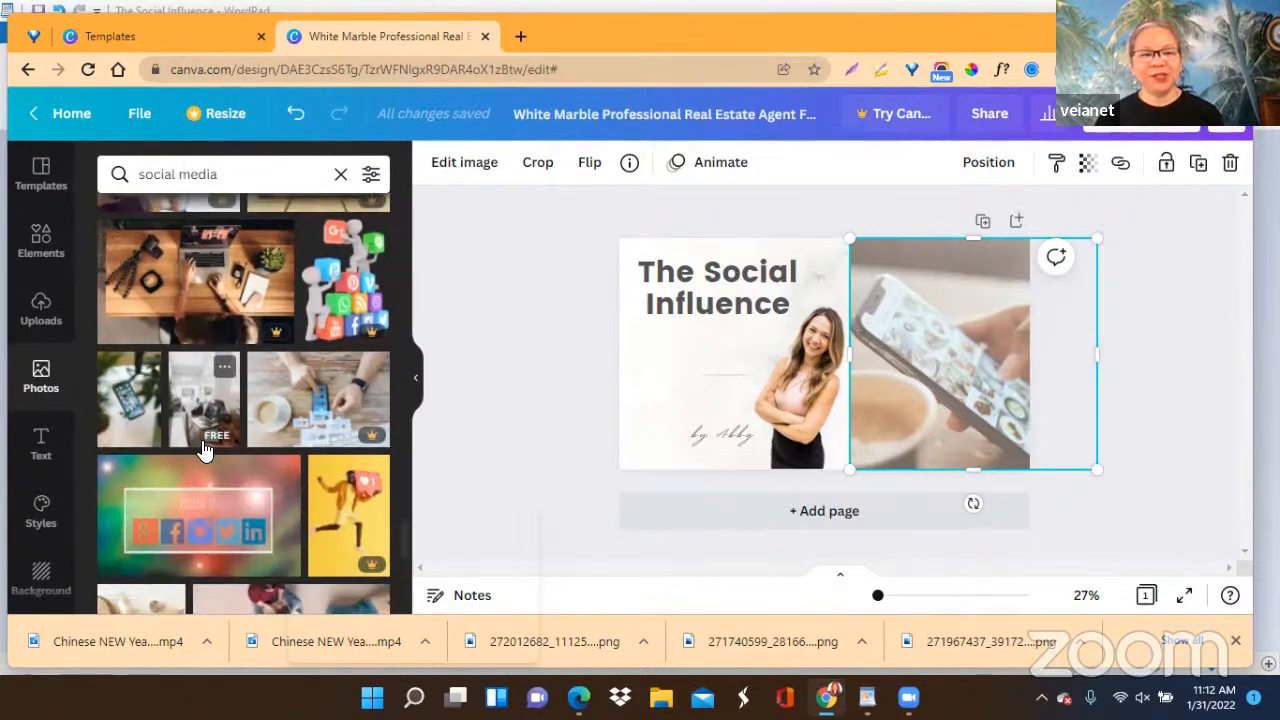
scroll(203, 449, "down", 1)
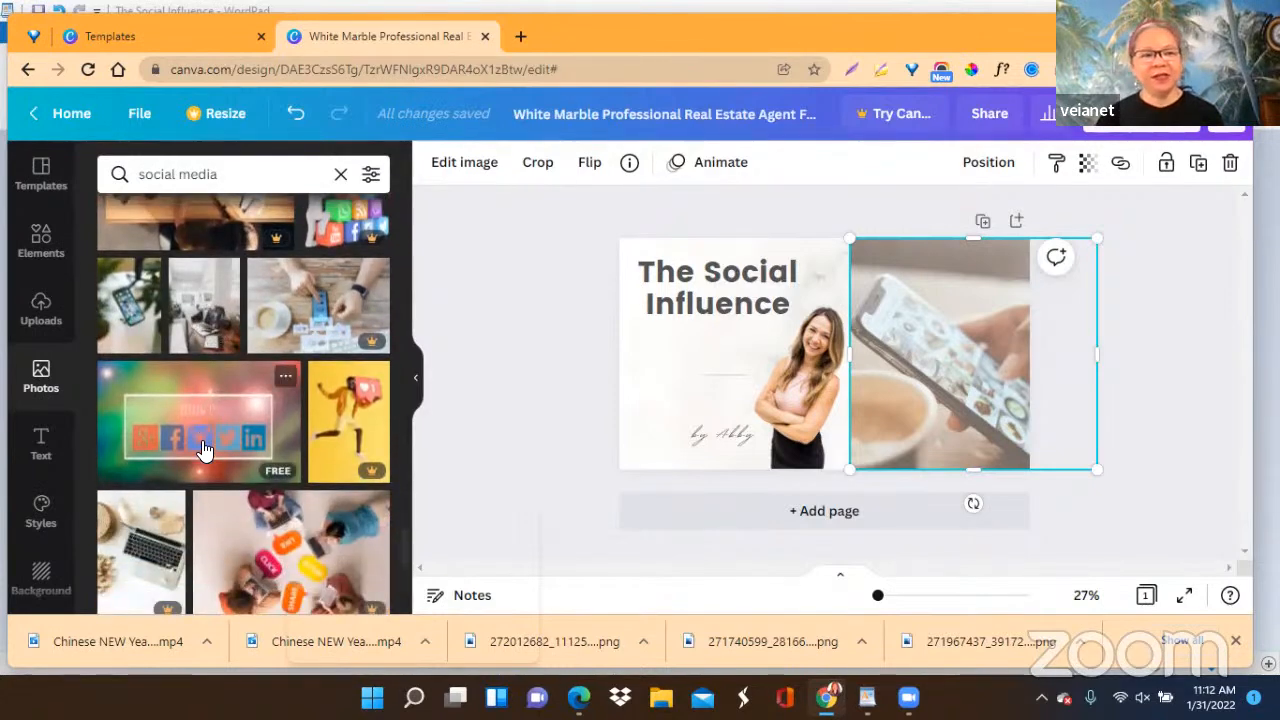
scroll(203, 449, "down", 2)
scroll(203, 449, "down", 2)
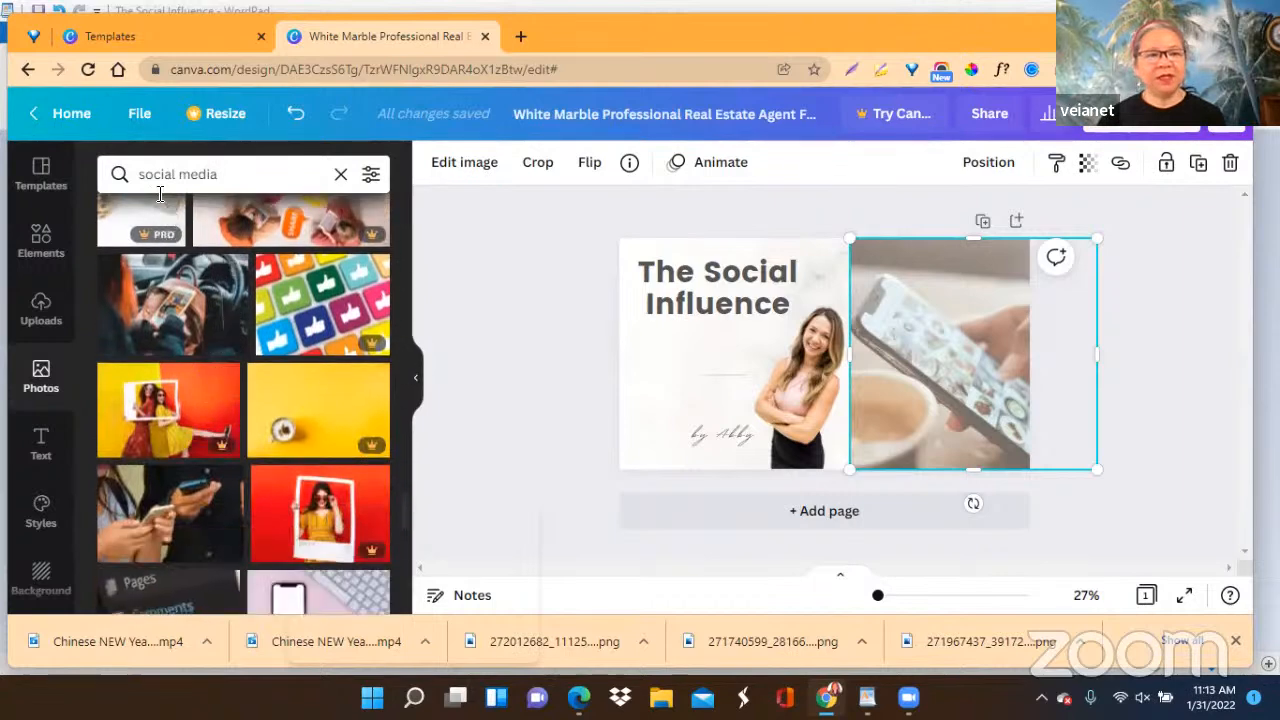
Shorten the photo search to "social" and browse the results for an alternative to the phone picture.
left_click_drag(181, 175, 237, 178)
key("BackSpace")
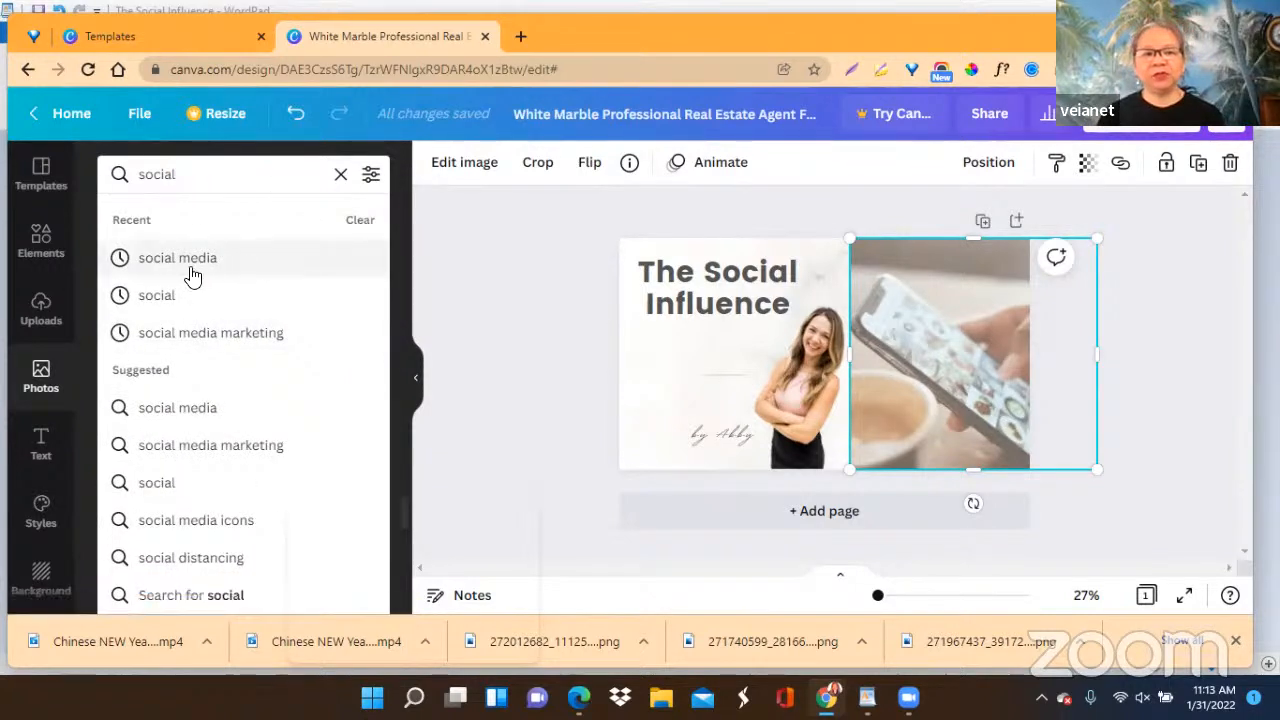
left_click(171, 300)
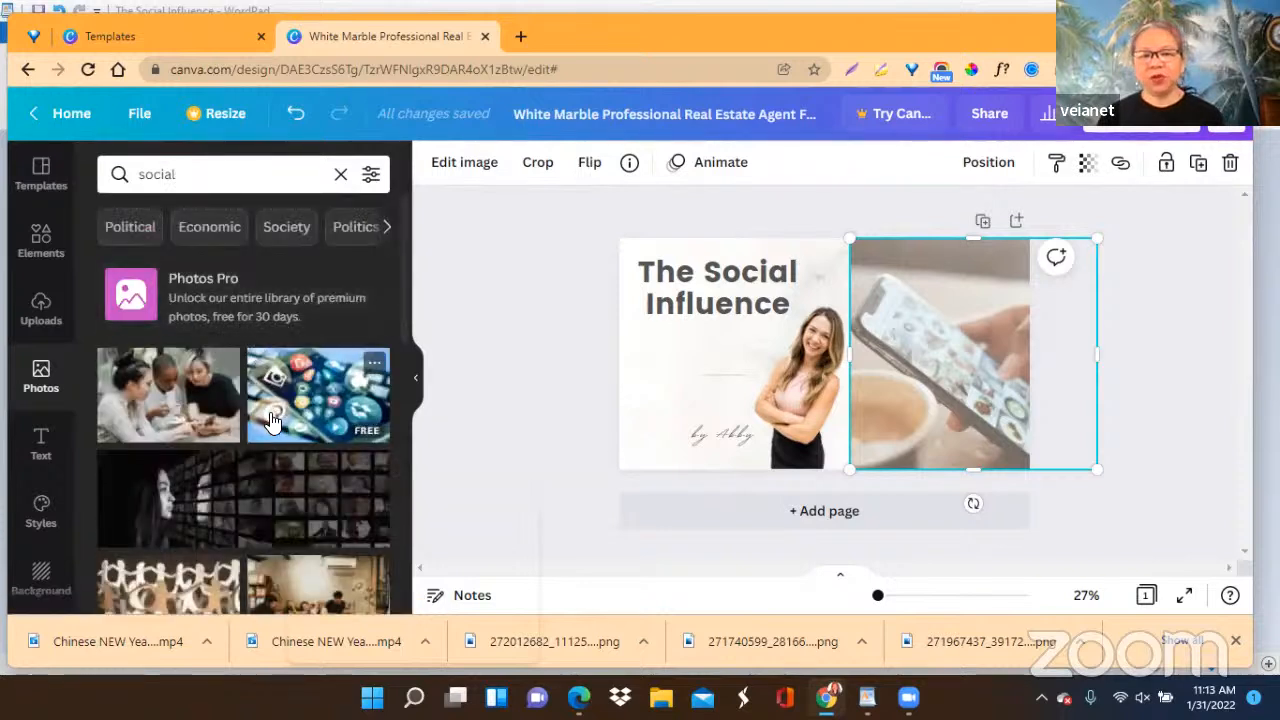
scroll(275, 420, "down", 3)
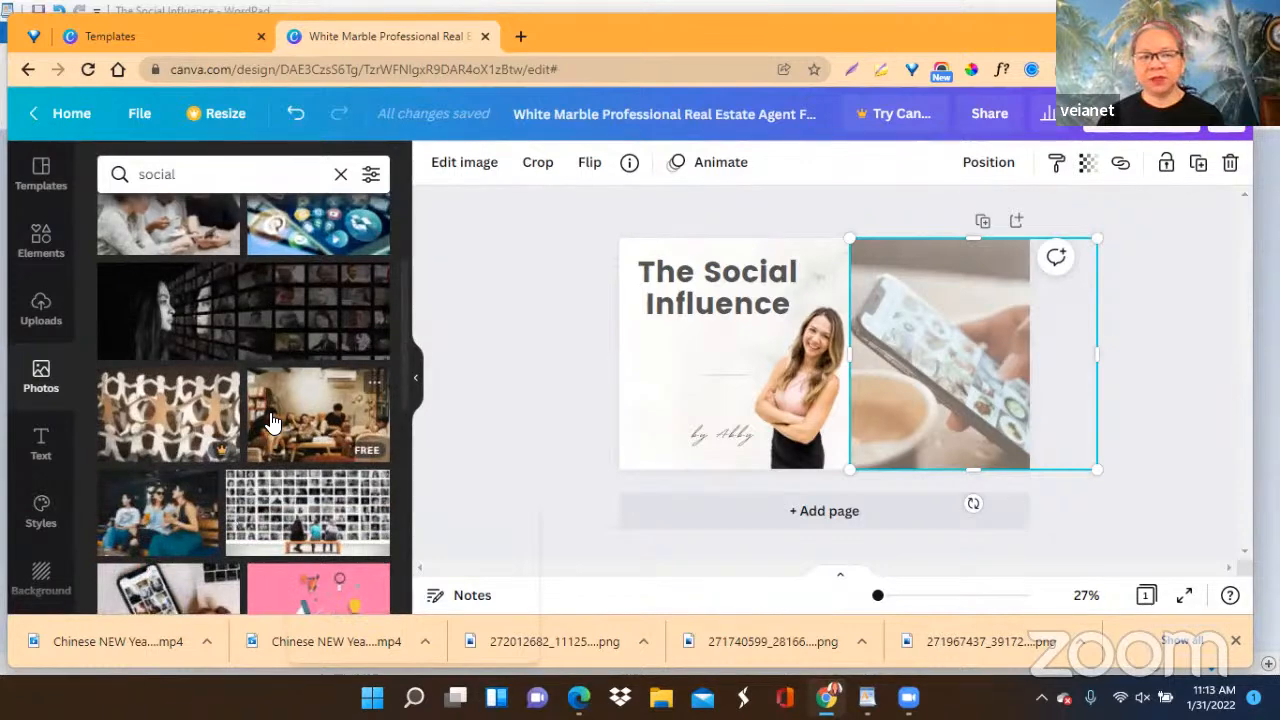
scroll(272, 422, "down", 1)
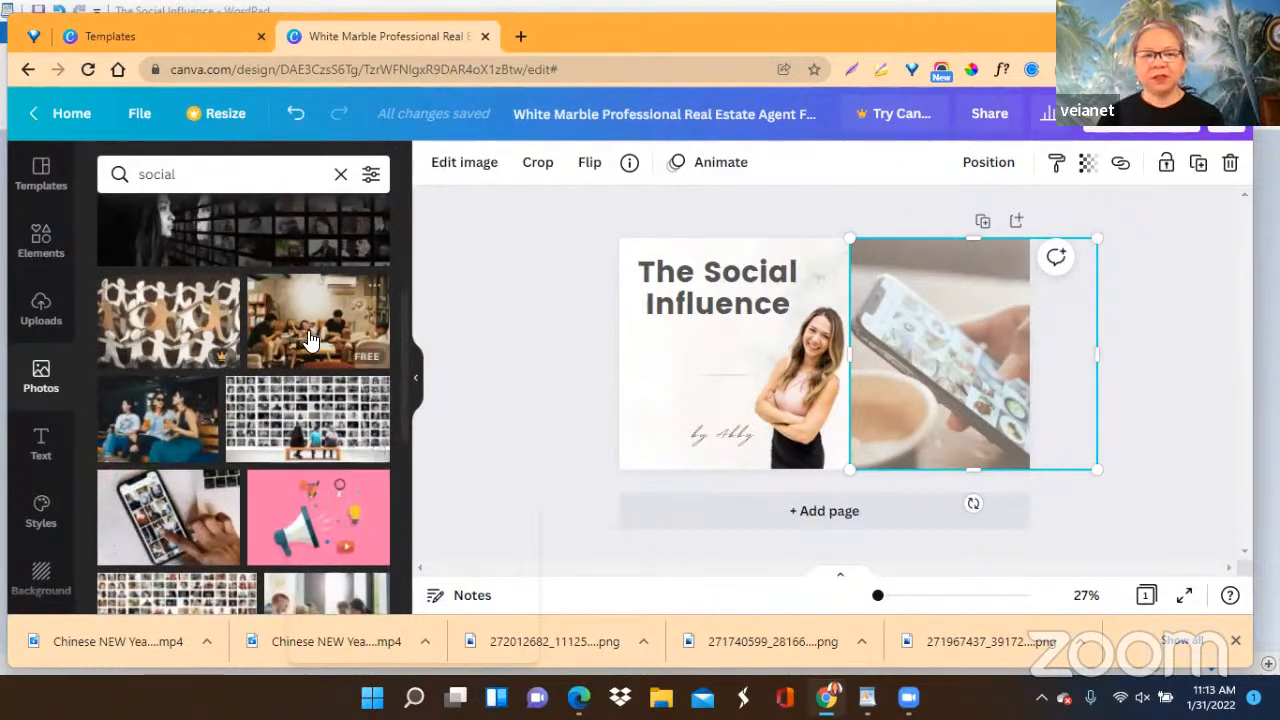
scroll(294, 396, "down", 3)
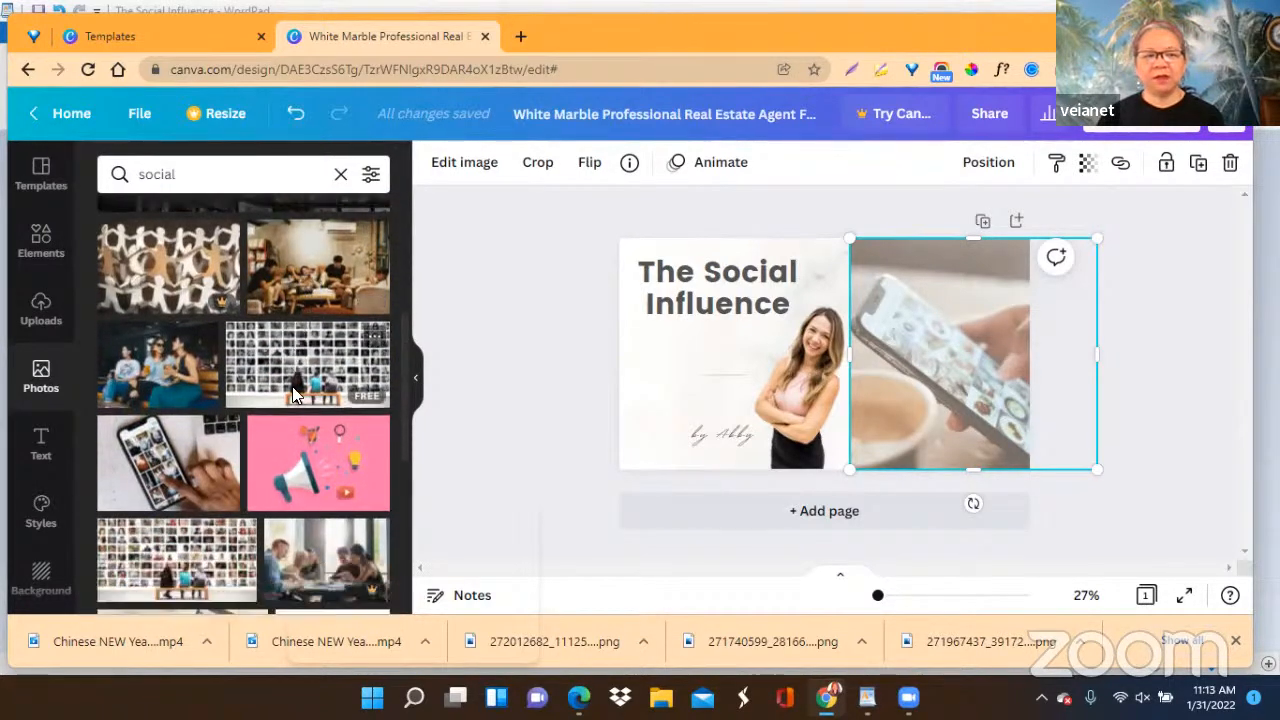
scroll(294, 396, "down", 1)
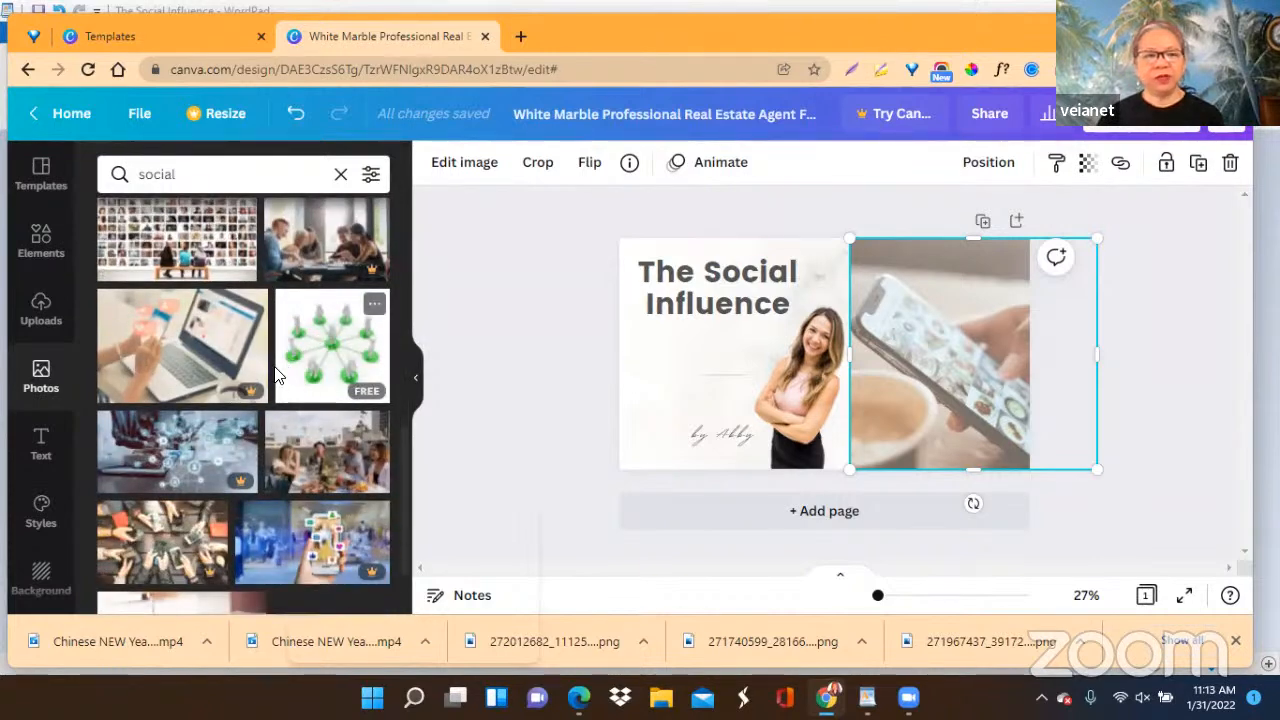
scroll(229, 451, "down", 1)
scroll(229, 451, "down", 3)
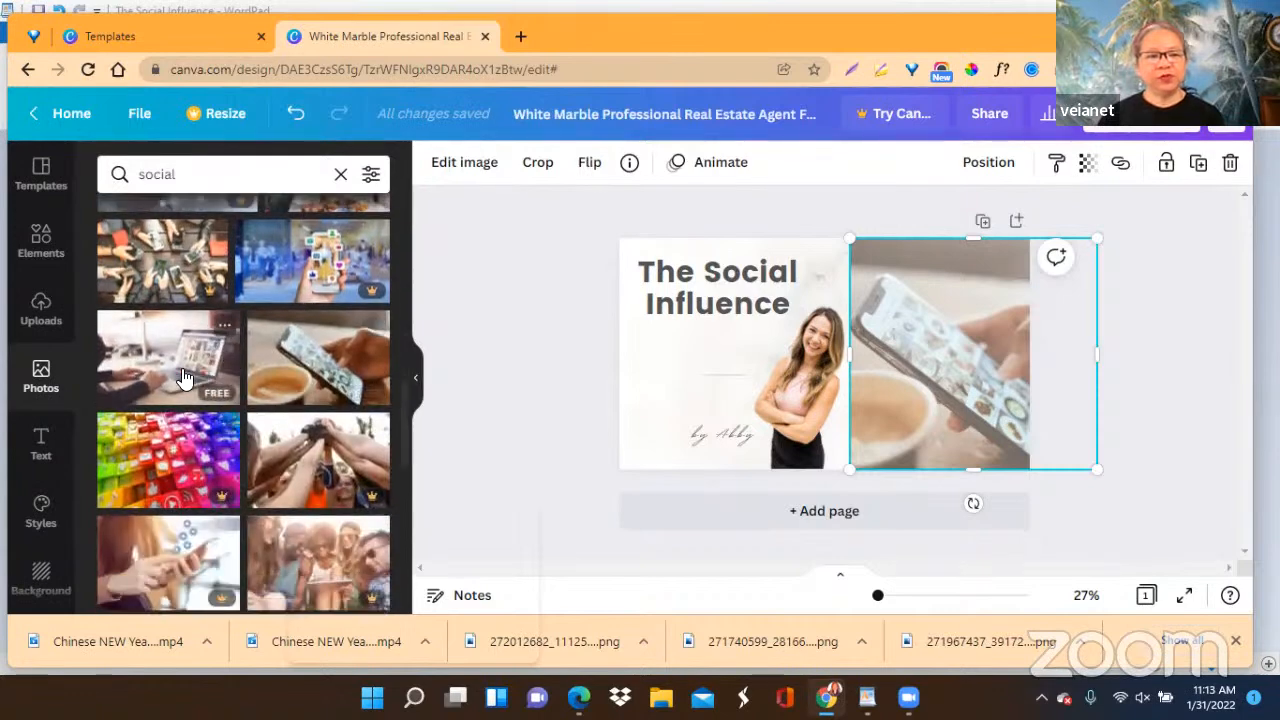
scroll(246, 458, "down", 1)
scroll(244, 458, "down", 2)
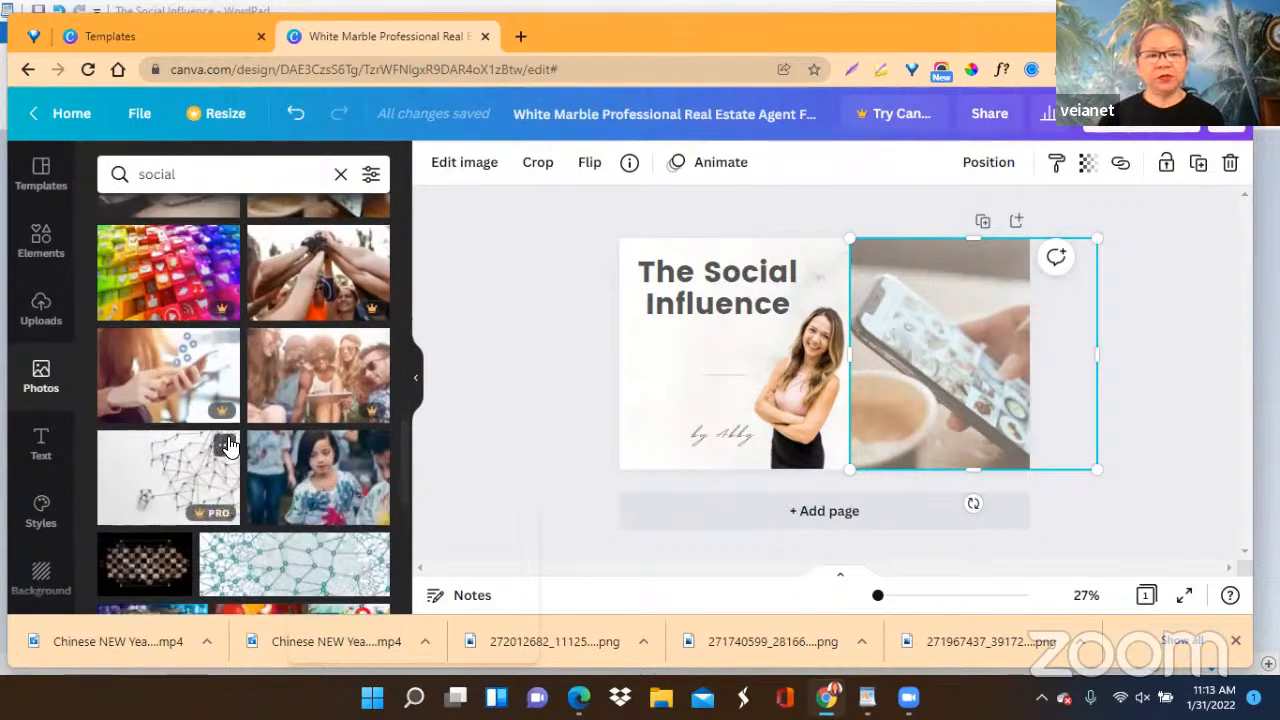
scroll(232, 450, "down", 2)
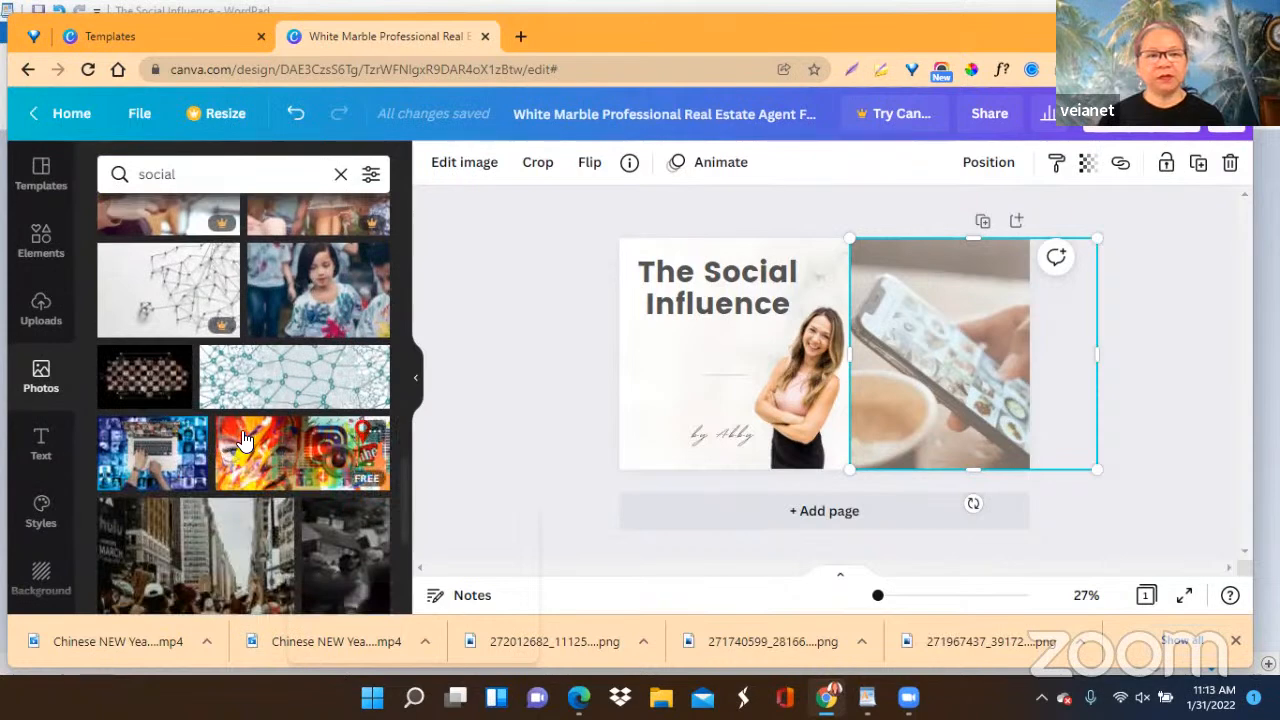
scroll(244, 440, "down", 3)
scroll(244, 440, "down", 2)
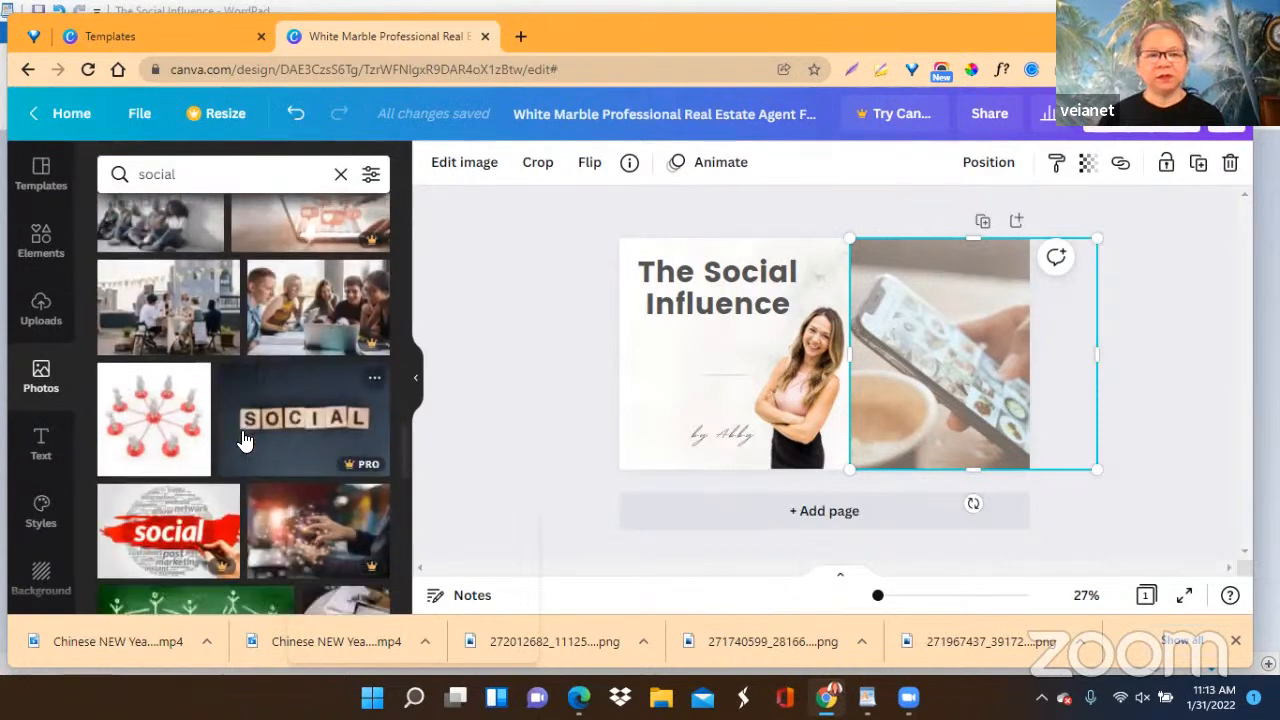
scroll(244, 440, "down", 8)
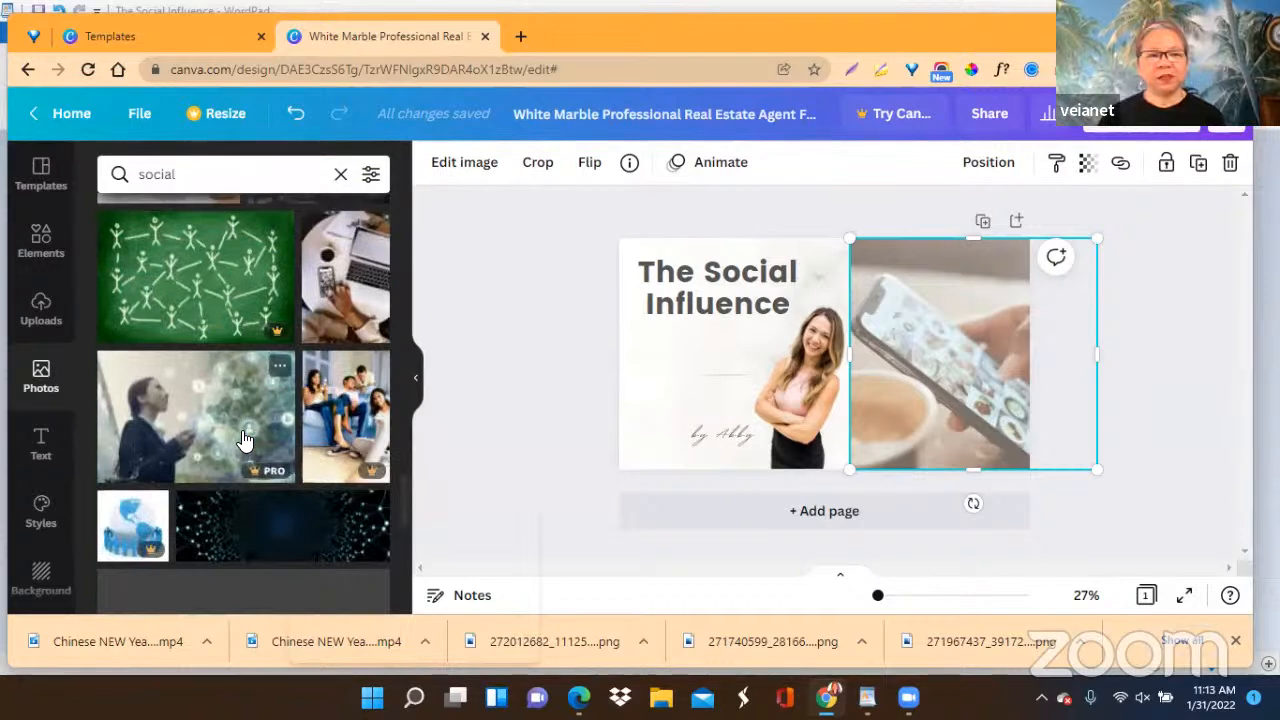
scroll(244, 440, "down", 2)
scroll(244, 440, "up", 5)
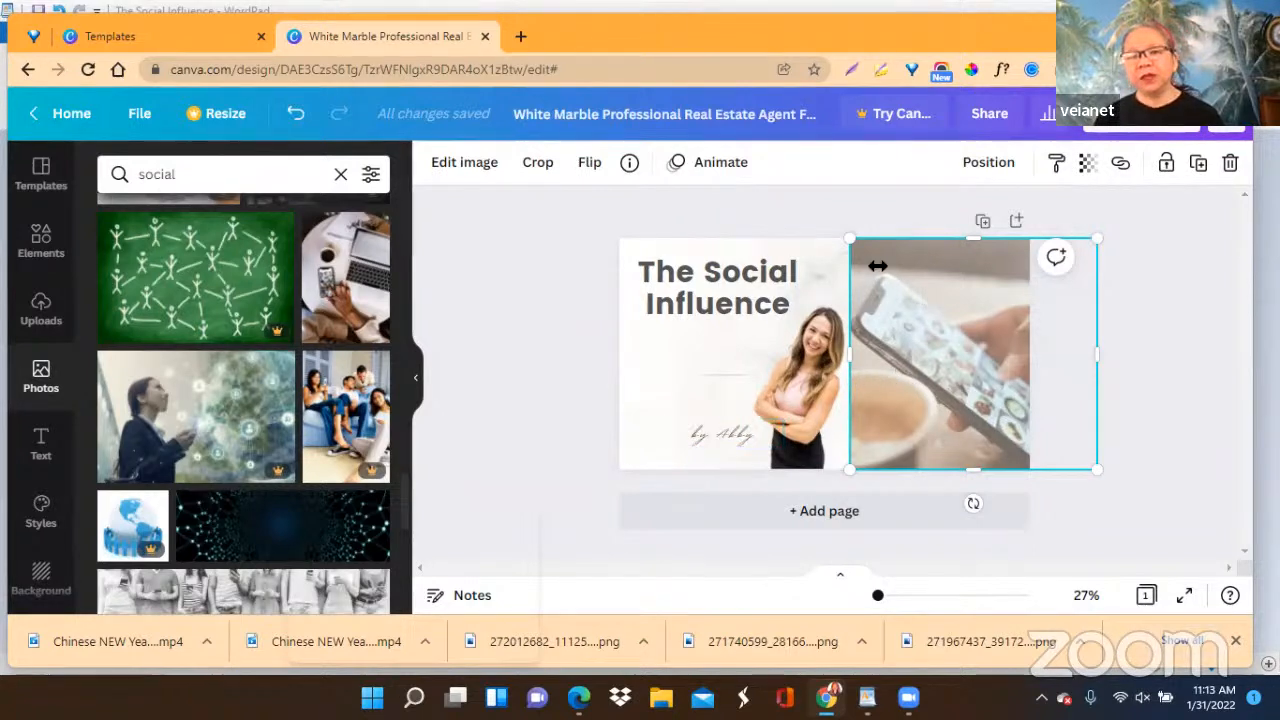
Duplicate the "The Social Influence" cover as a second page.
left_click(1191, 356)
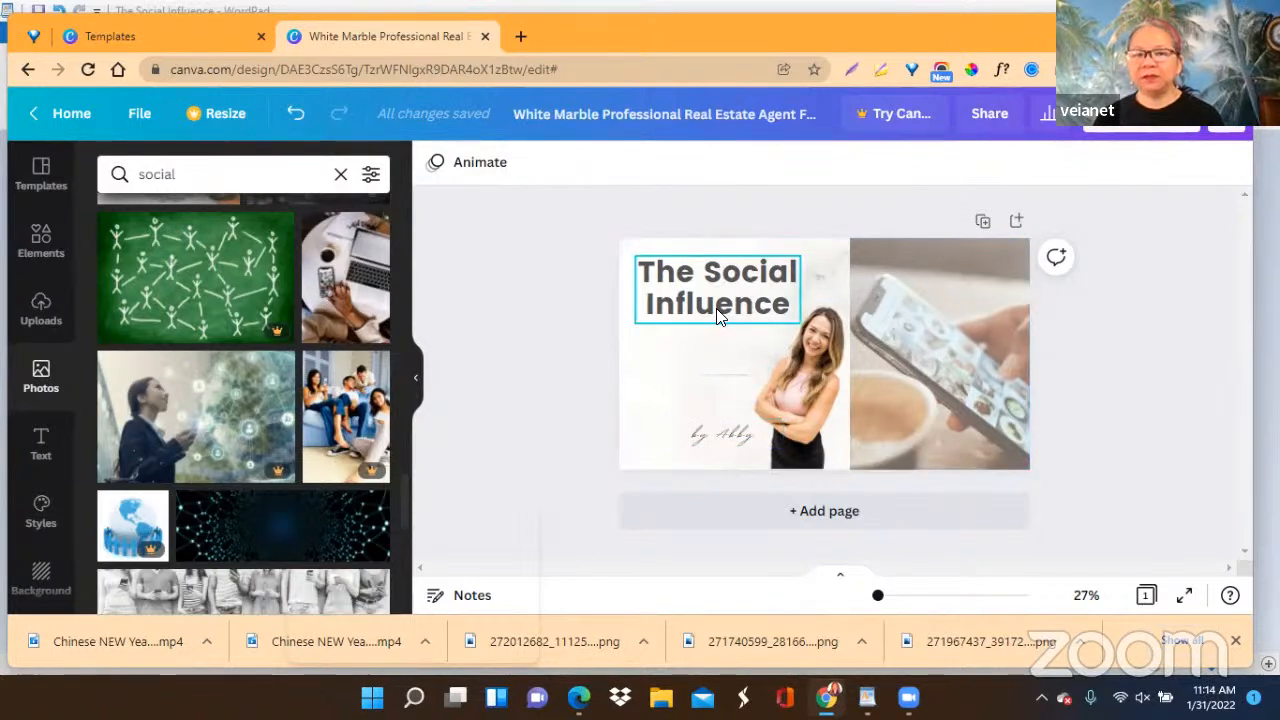
left_click(982, 224)
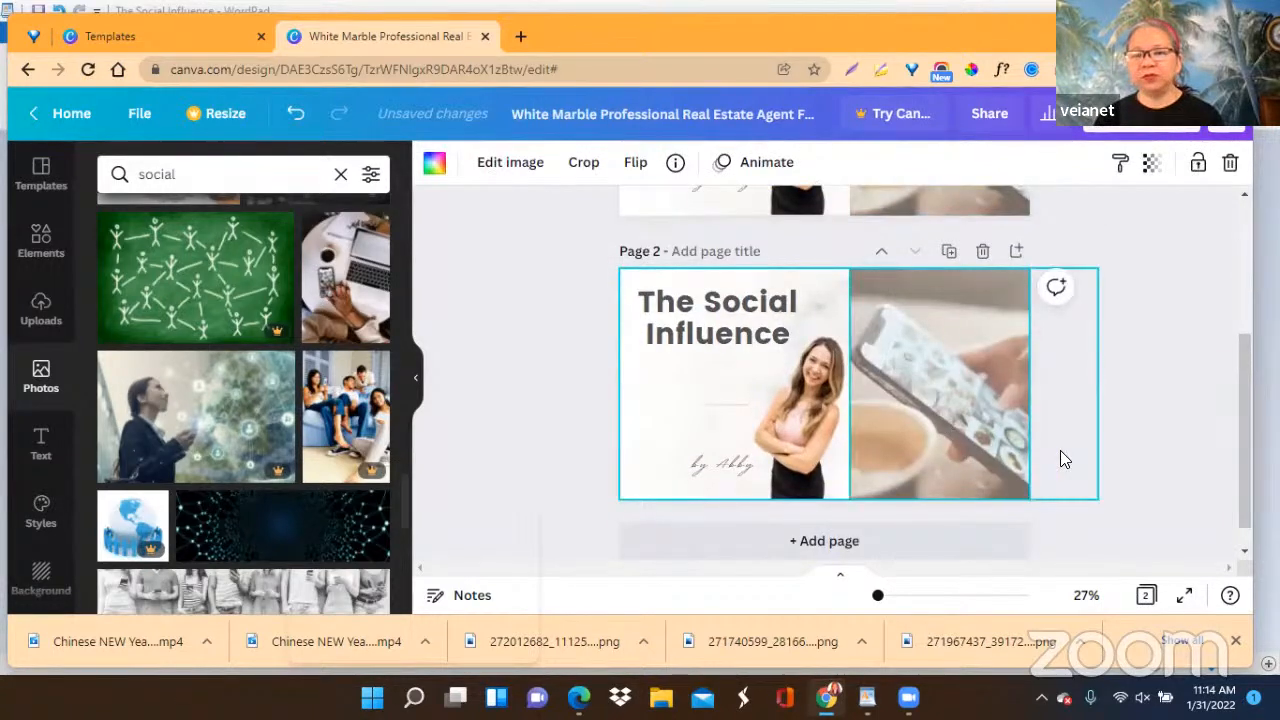
left_click_drag(1242, 420, 1152, 420)
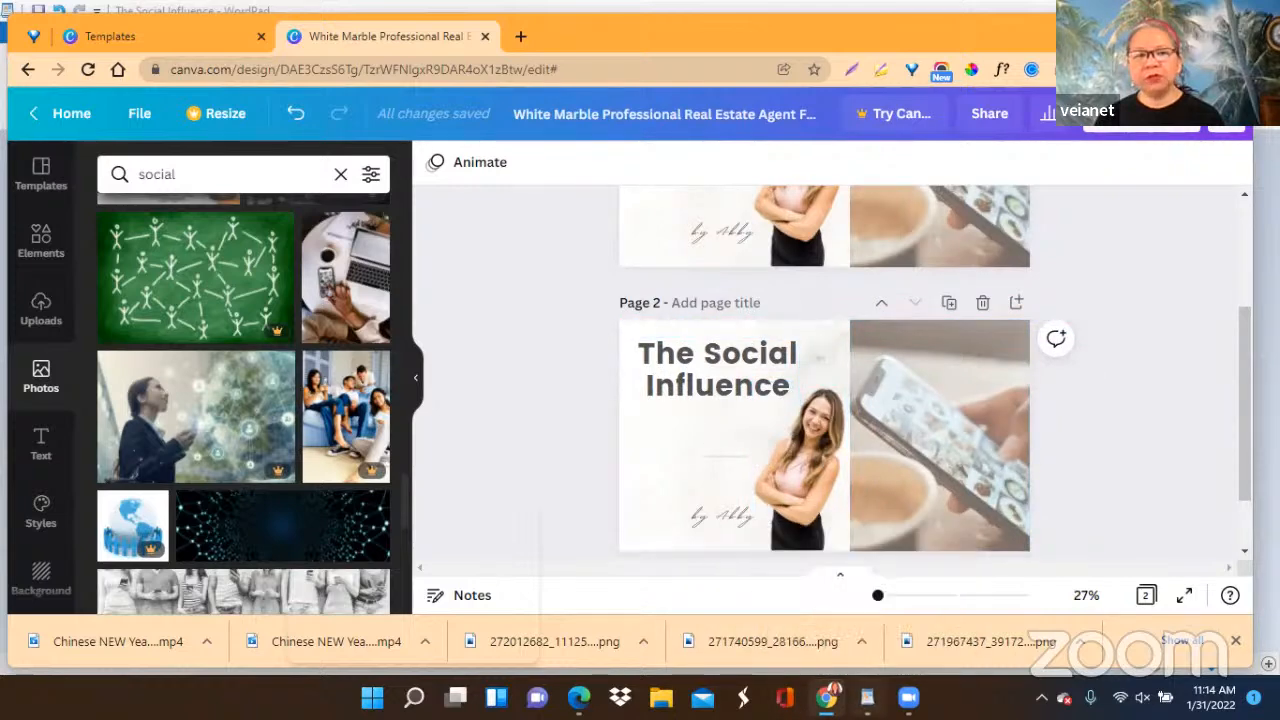
Copy the line "Welcome to our Social media 101" from the WordPad notes and return to the Canva design.
left_click(867, 697)
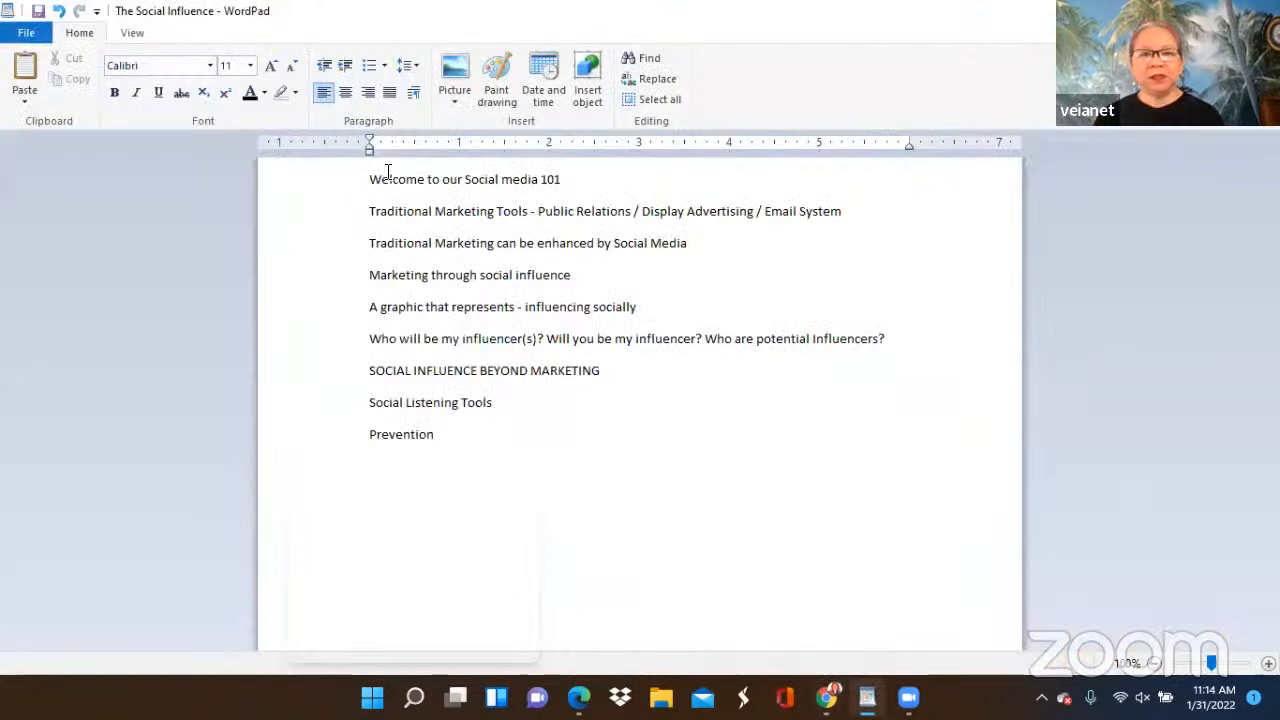
left_click_drag(369, 179, 553, 178)
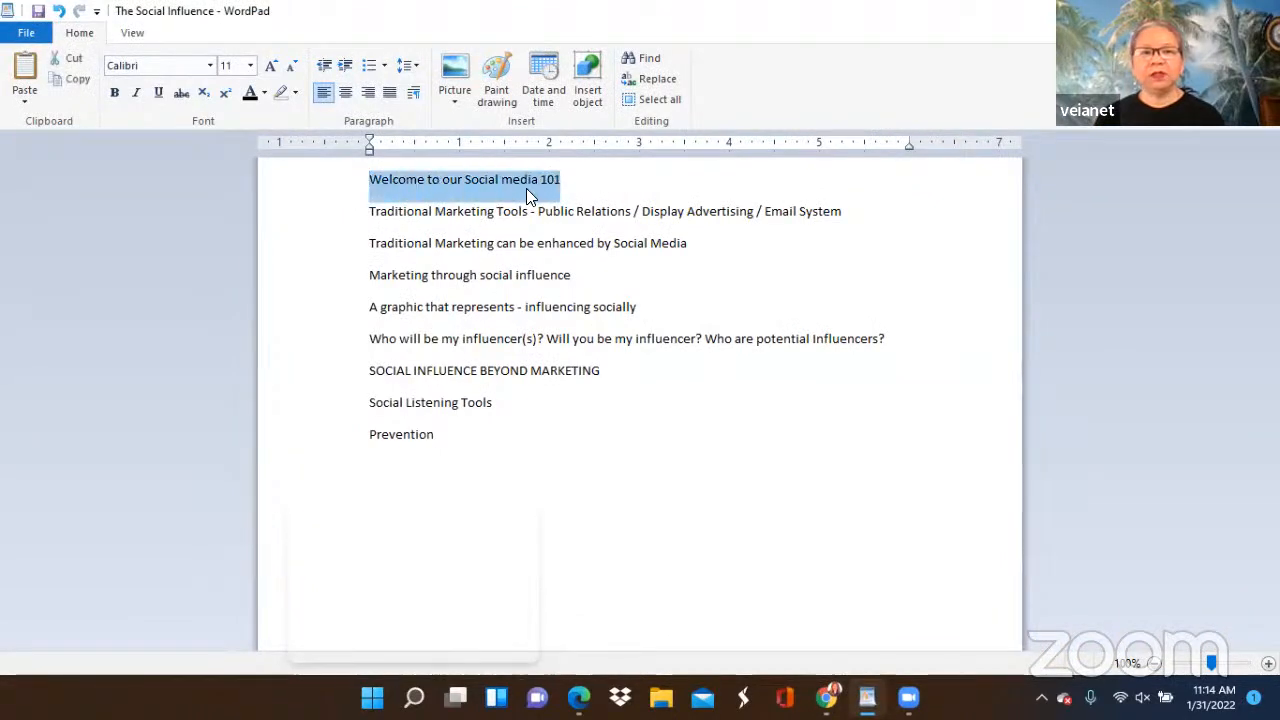
right_click(528, 190)
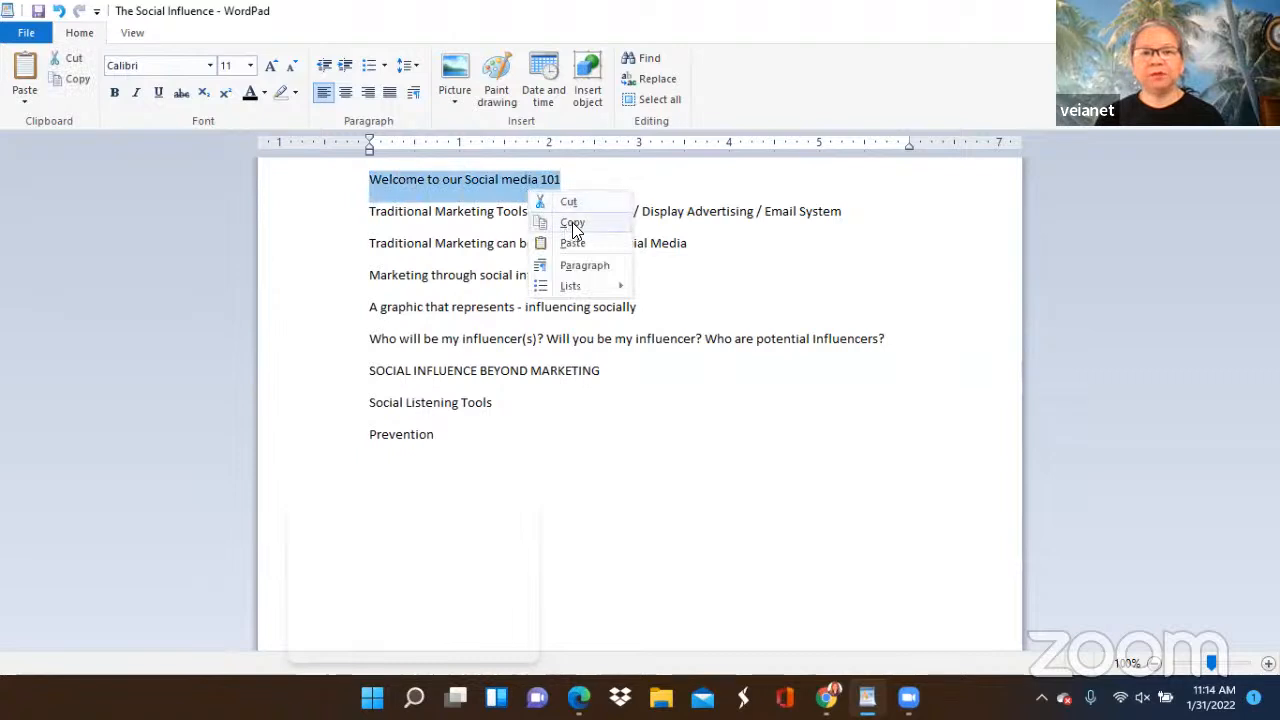
left_click(573, 224)
mouse_move(872, 688)
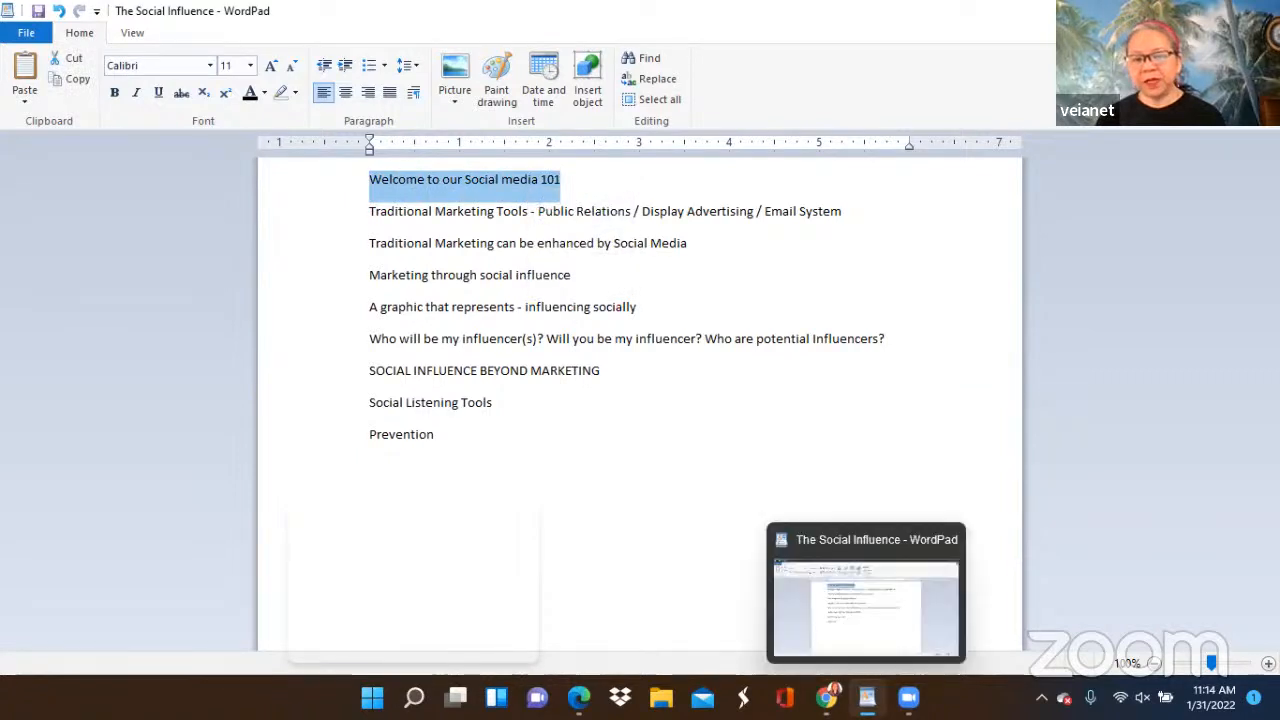
mouse_move(826, 697)
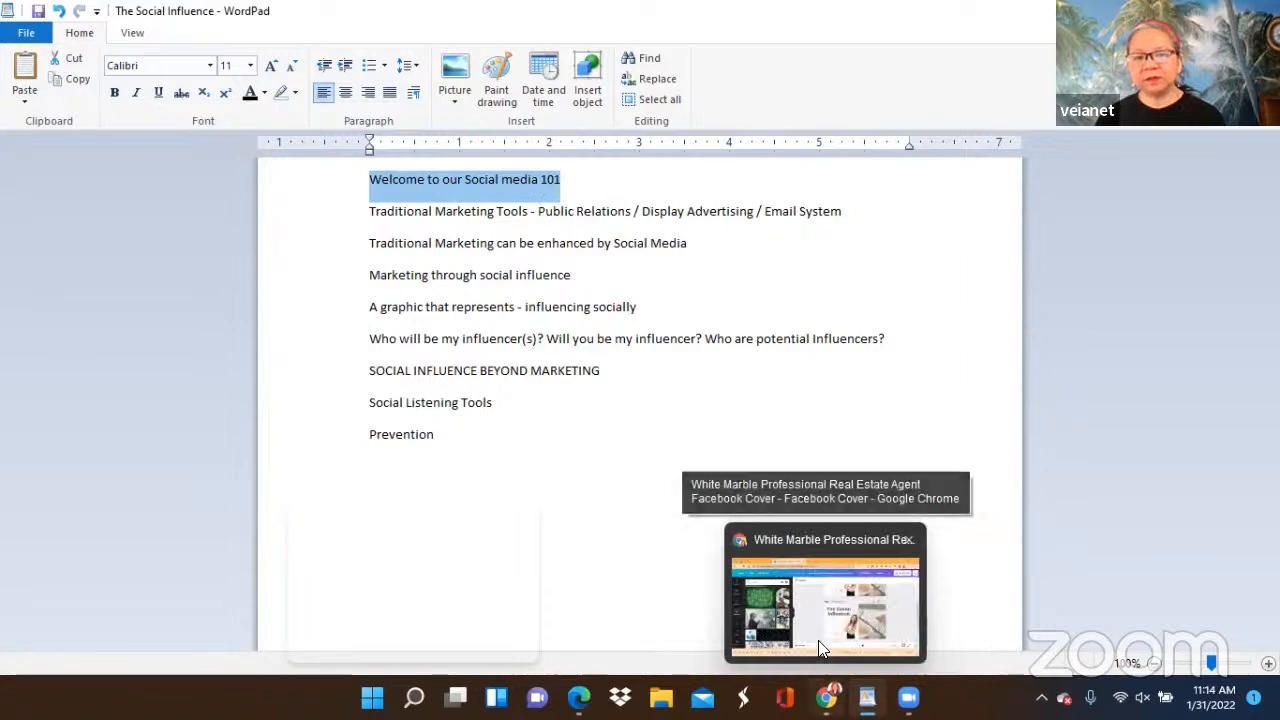
left_click(798, 620)
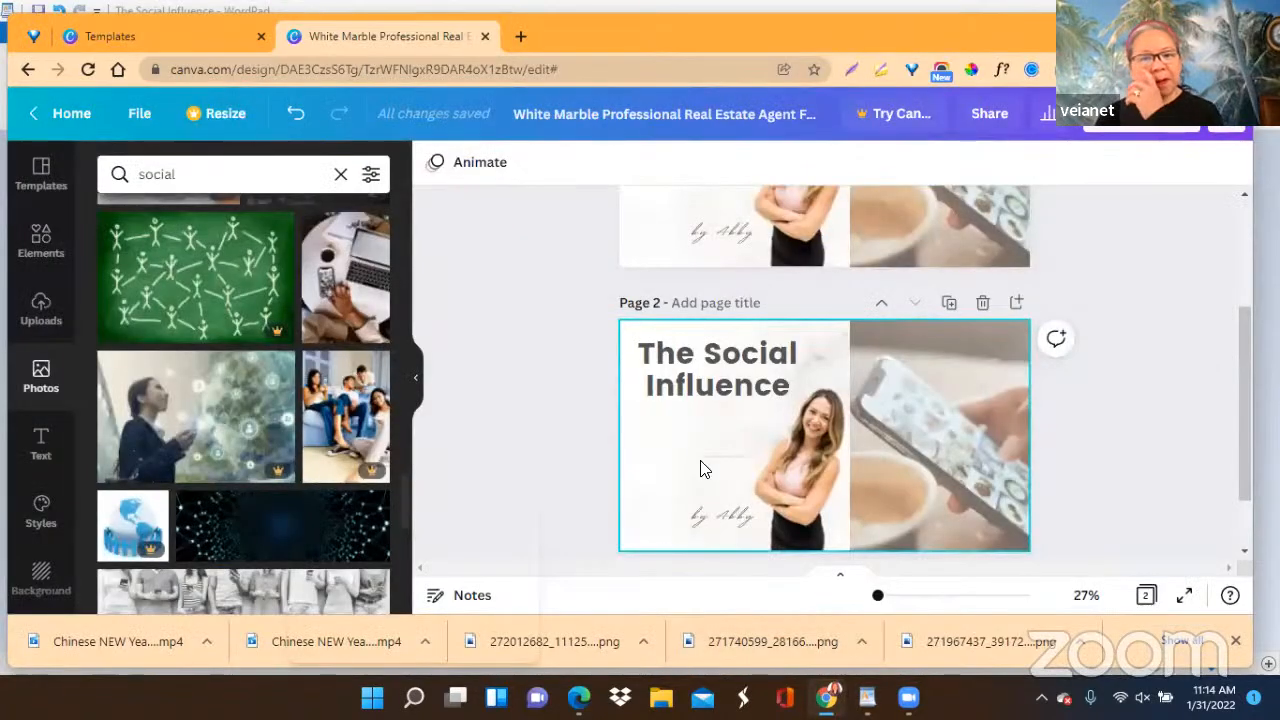
Delete the phone photo from page 1 and move the woman's cutout into the emptied right part of the cover.
scroll(802, 436, "up", 3)
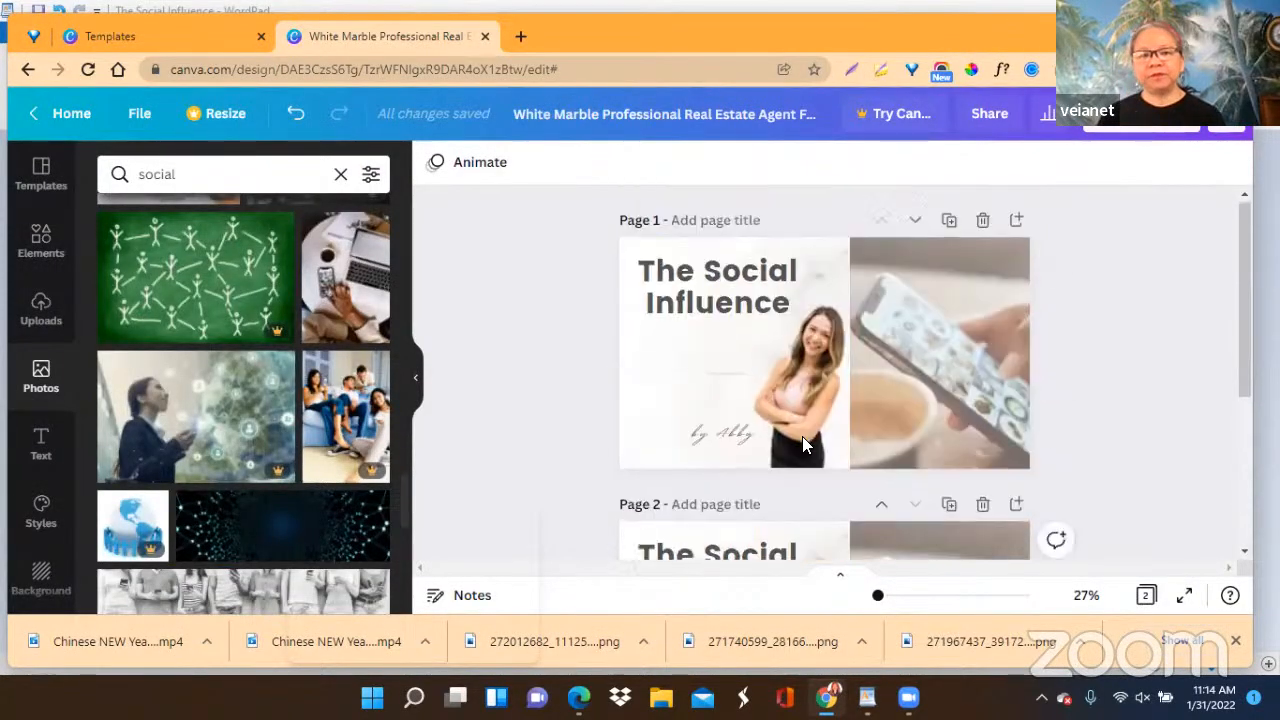
scroll(802, 436, "down", 3)
scroll(802, 436, "up", 3)
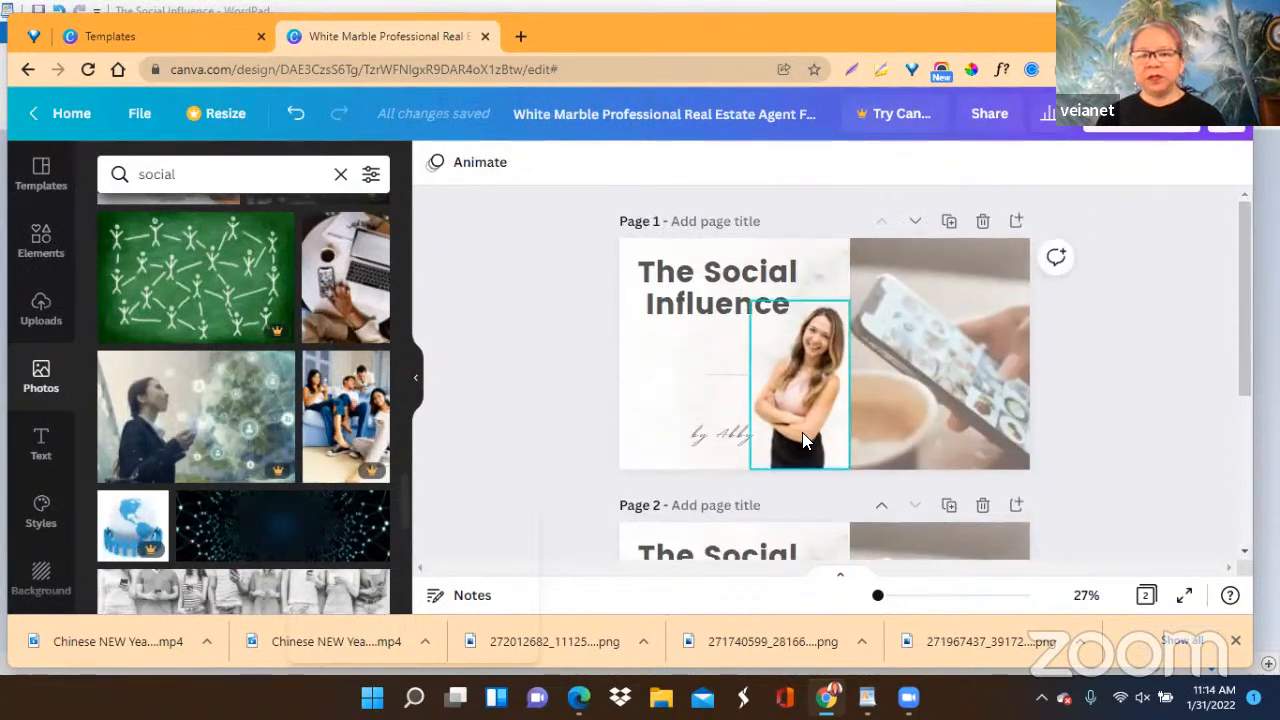
left_click(908, 380)
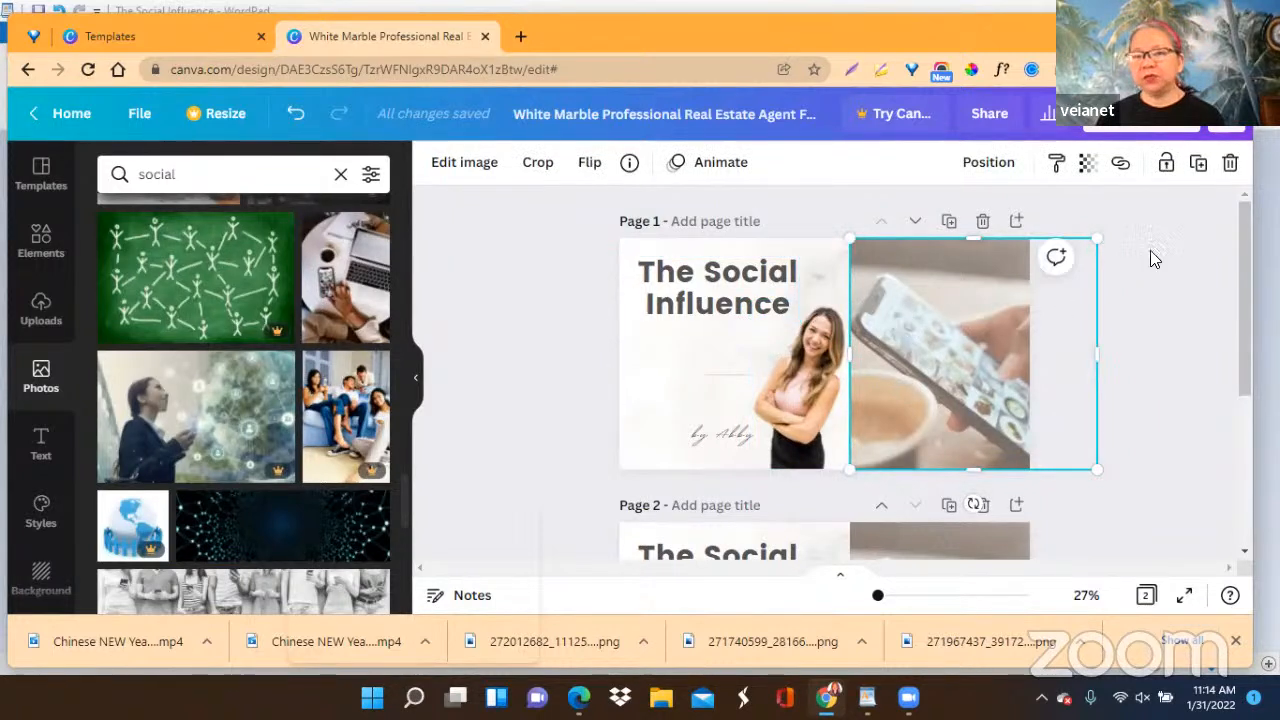
left_click(1230, 166)
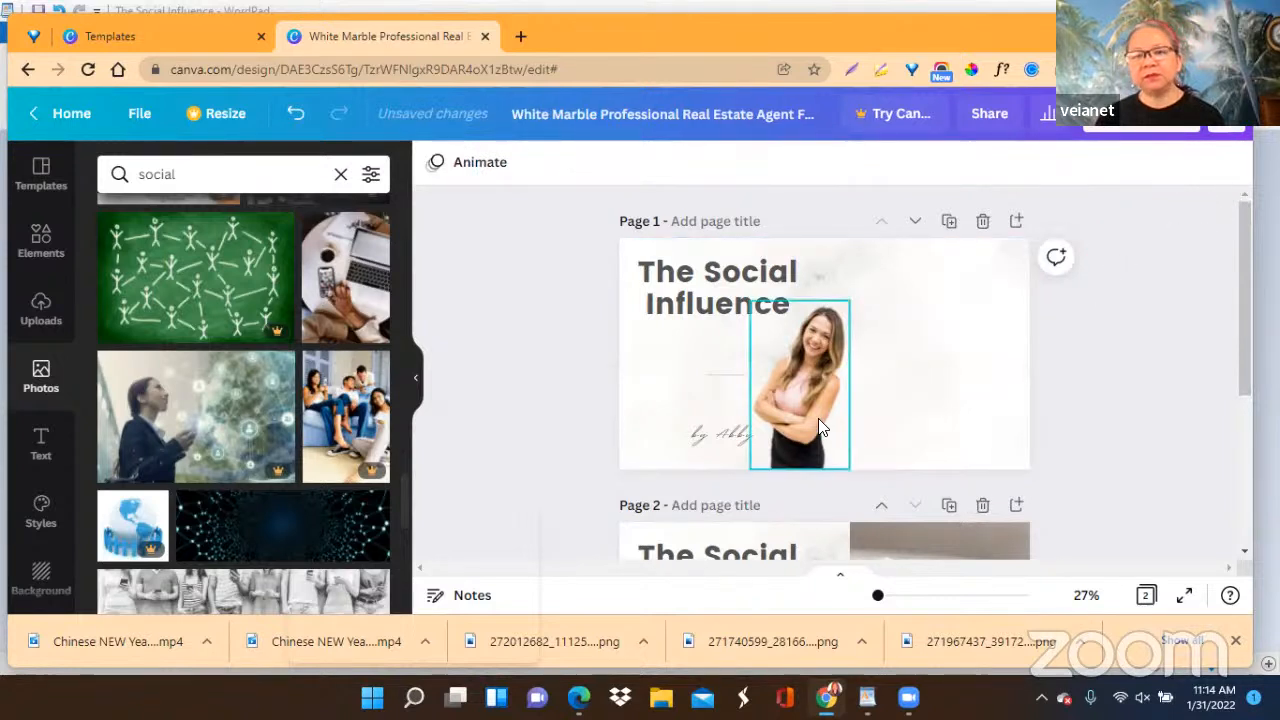
left_click_drag(814, 412, 944, 413)
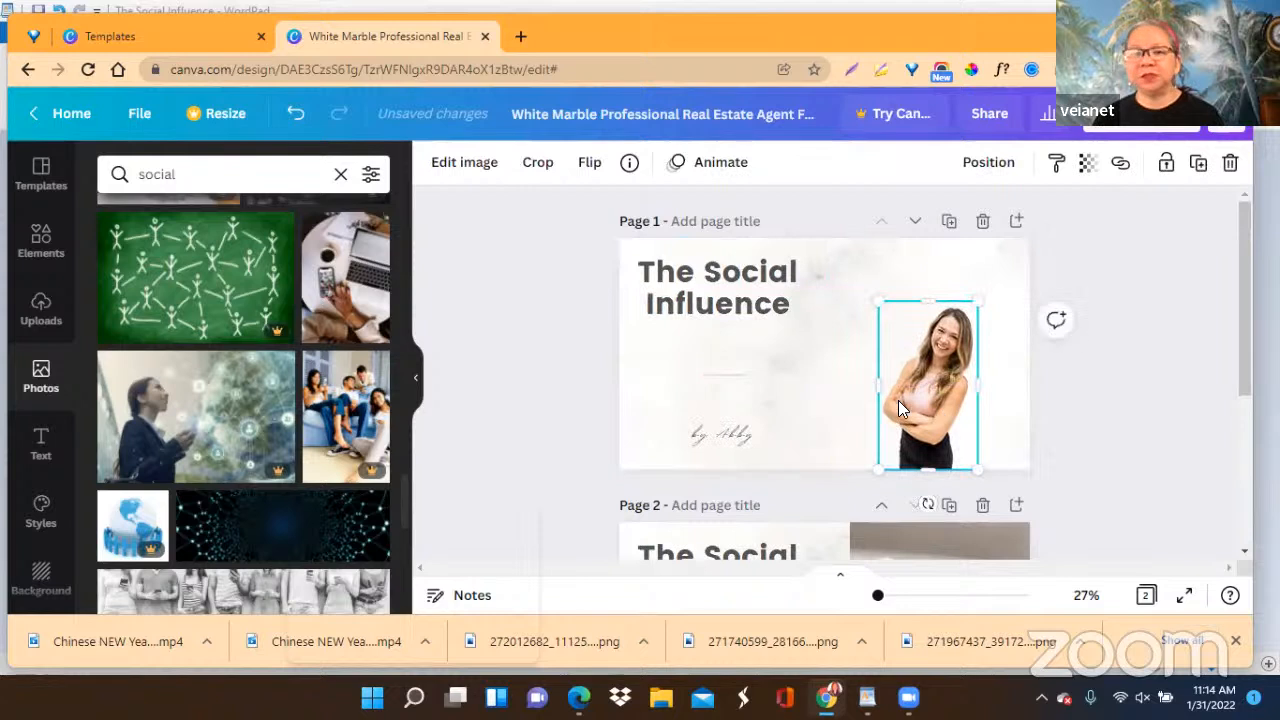
Lower the page 1 heading, enlarge it to size 129, and move the script byline right, beside the woman.
left_click_drag(712, 290, 750, 344)
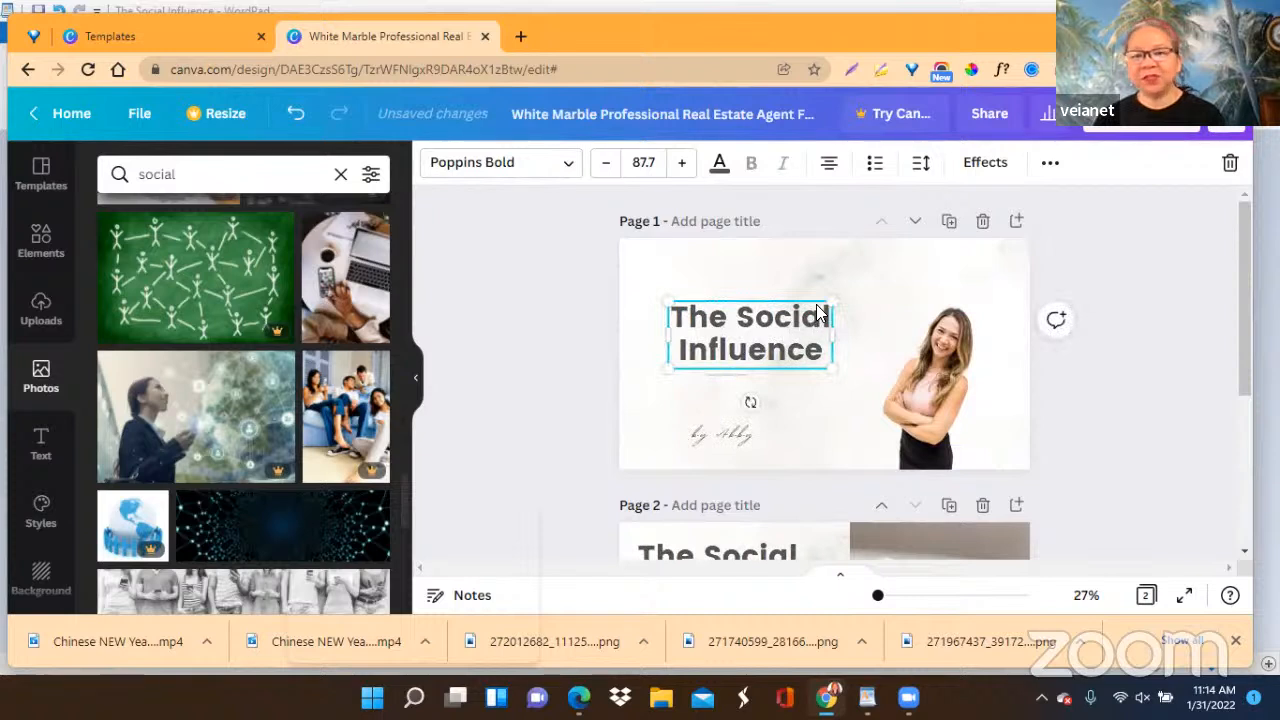
left_click_drag(829, 295, 915, 285)
left_click_drag(727, 443, 834, 432)
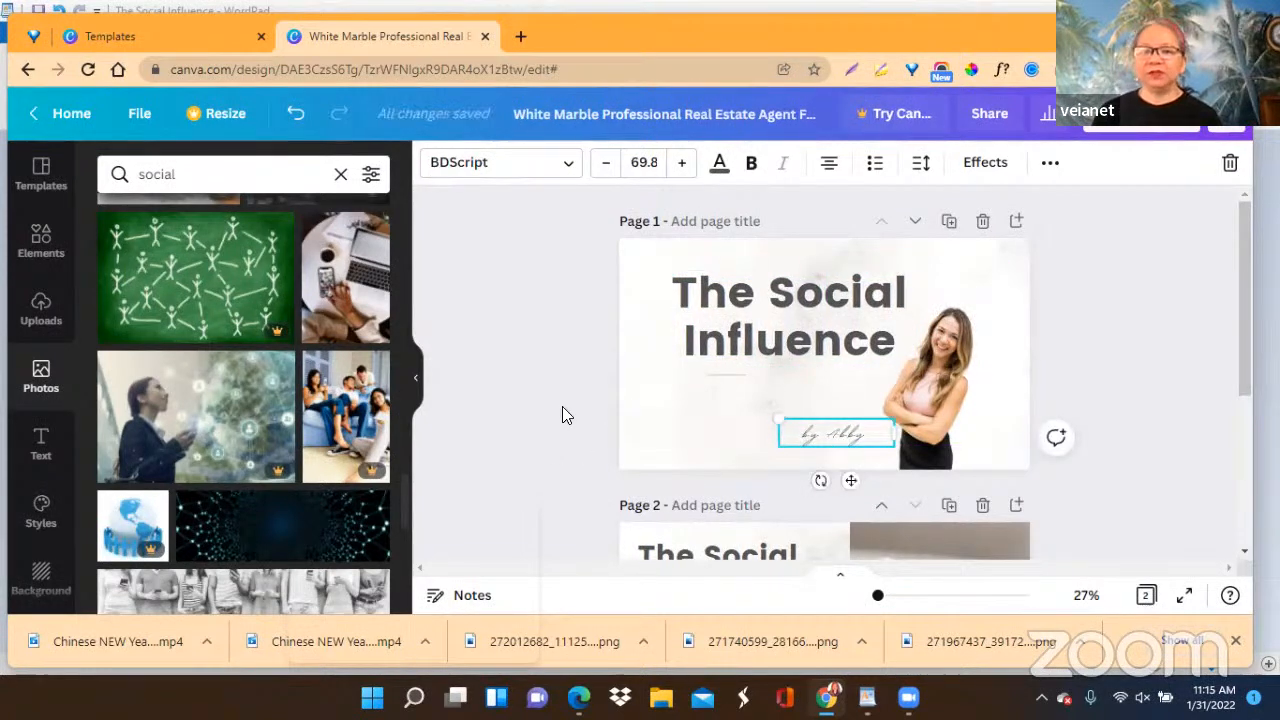
Change the page 1 heading's text color to black.
left_click(774, 312)
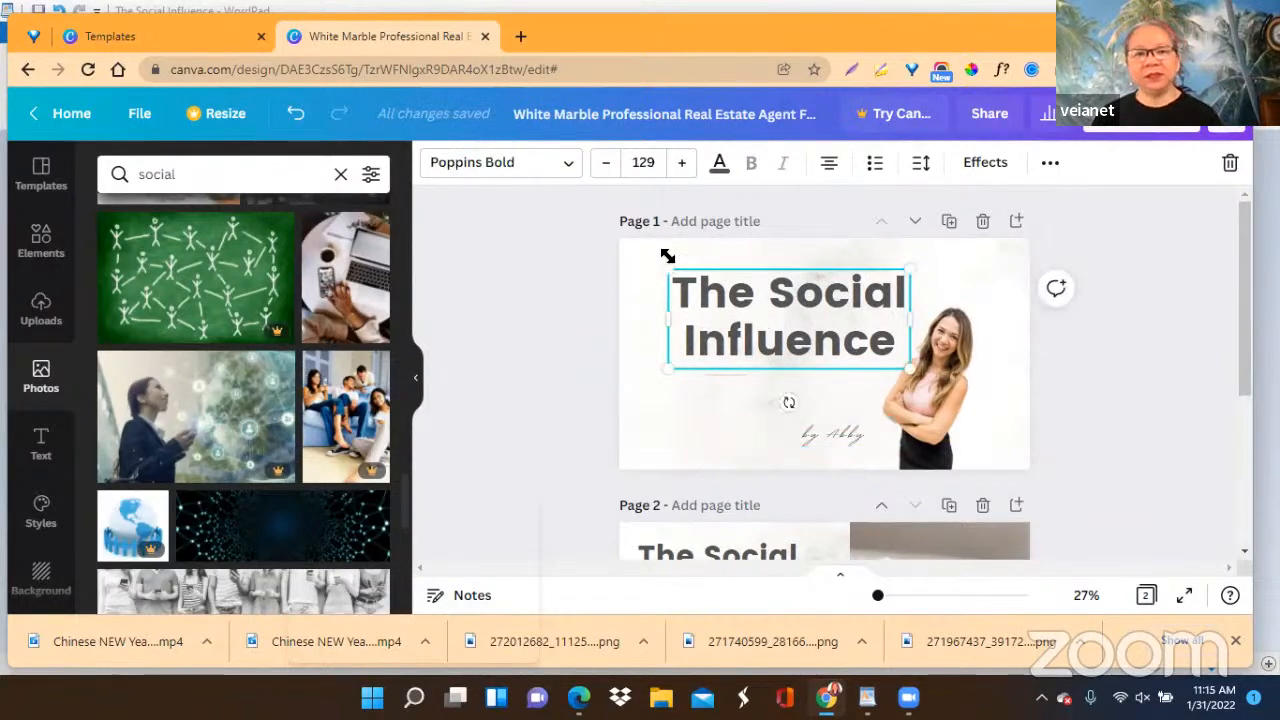
left_click(720, 166)
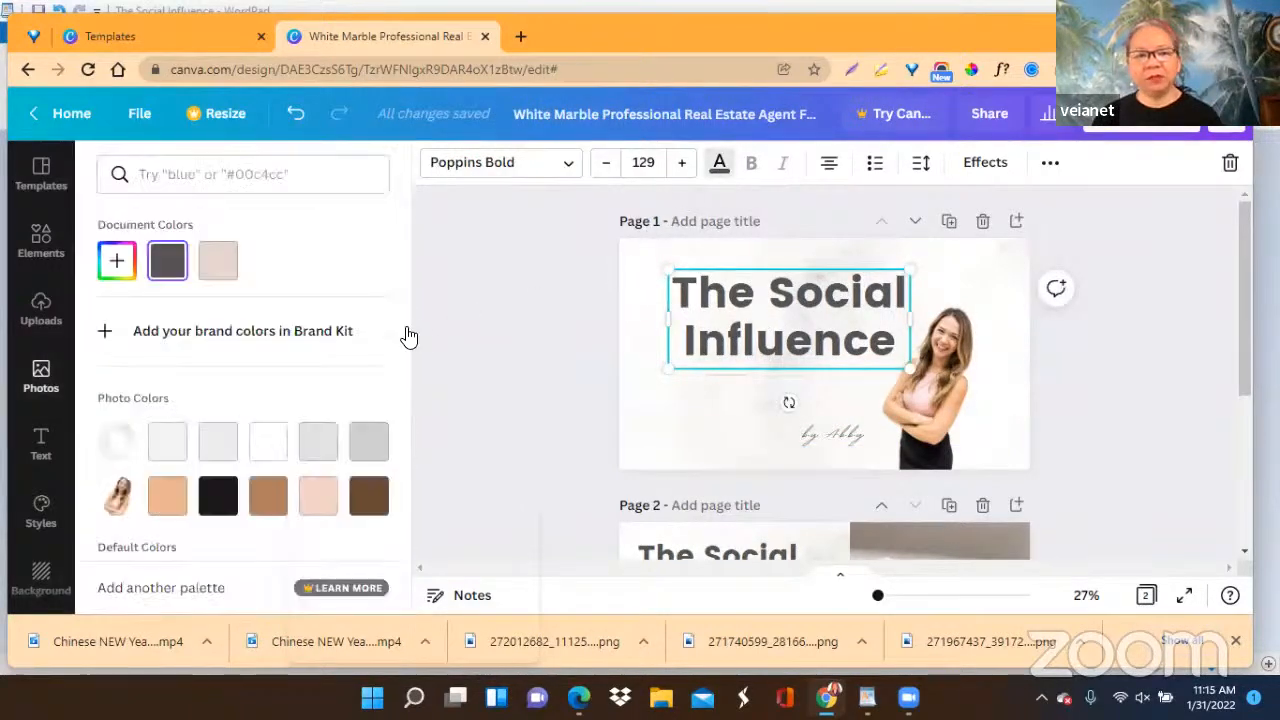
scroll(203, 390, "down", 2)
left_click(116, 392)
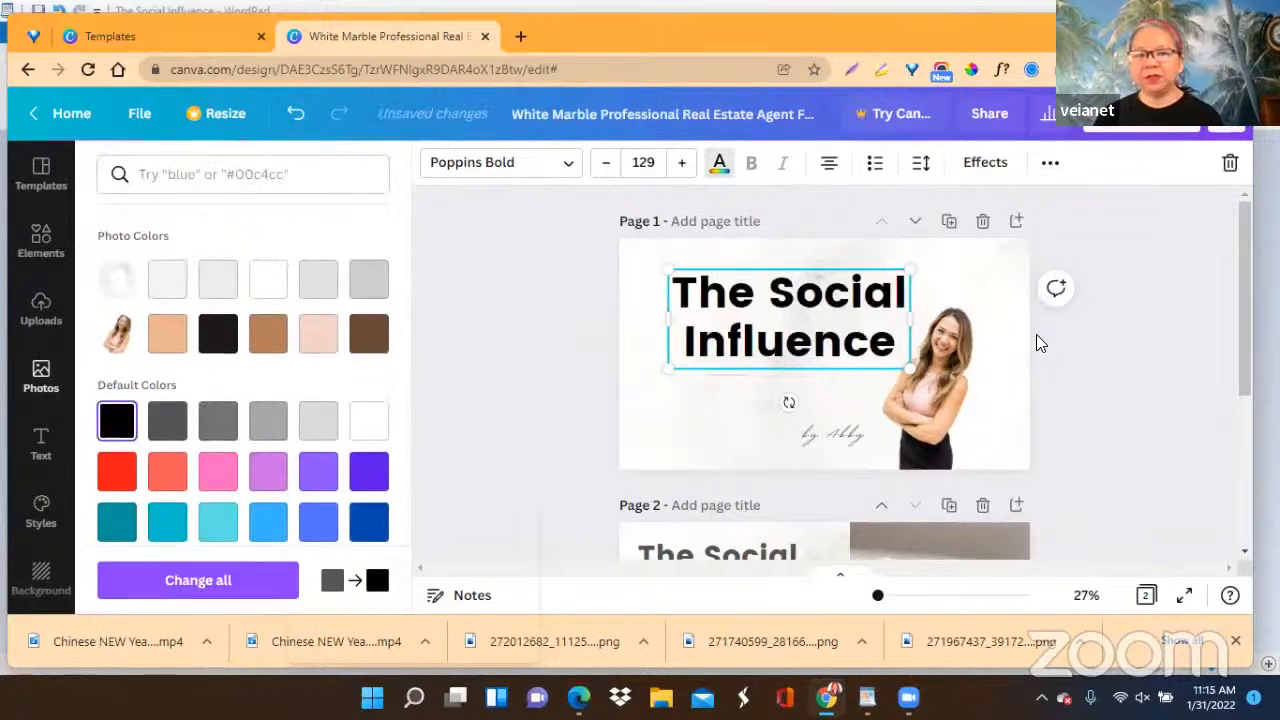
left_click(1022, 273)
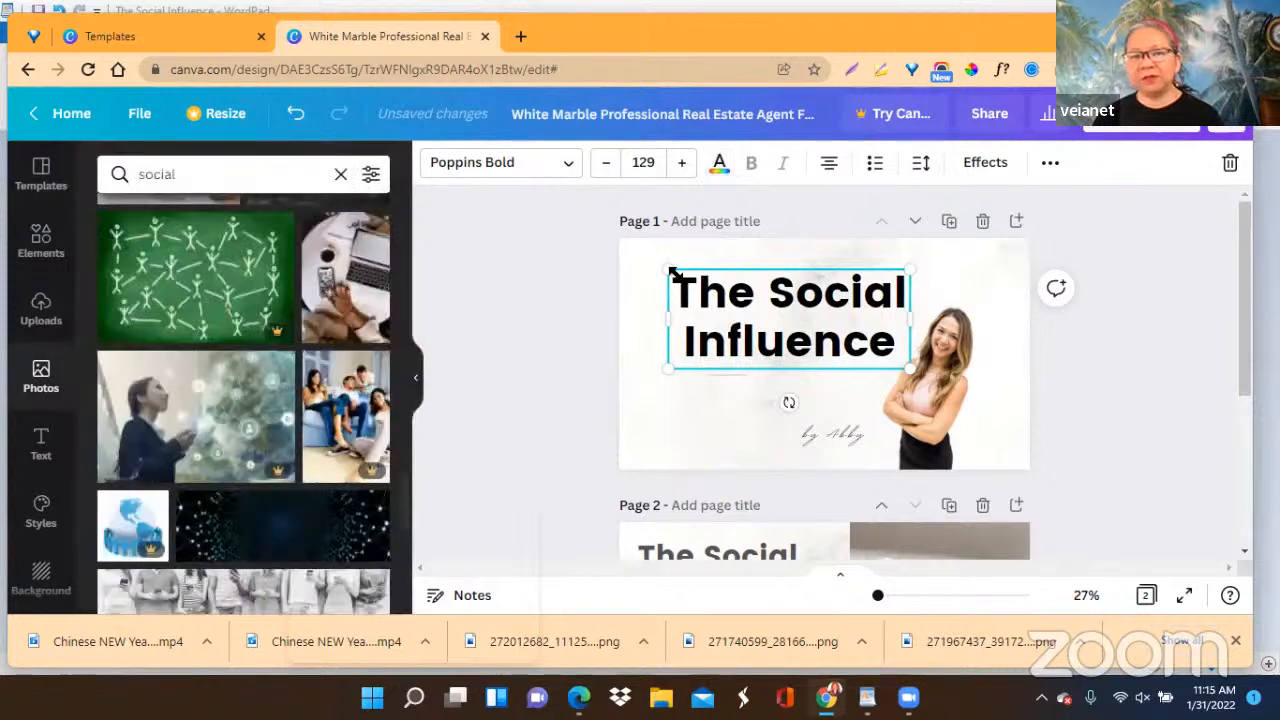
Recolor the page 1 background with the light orange from the woman's photo colors.
left_click(635, 263)
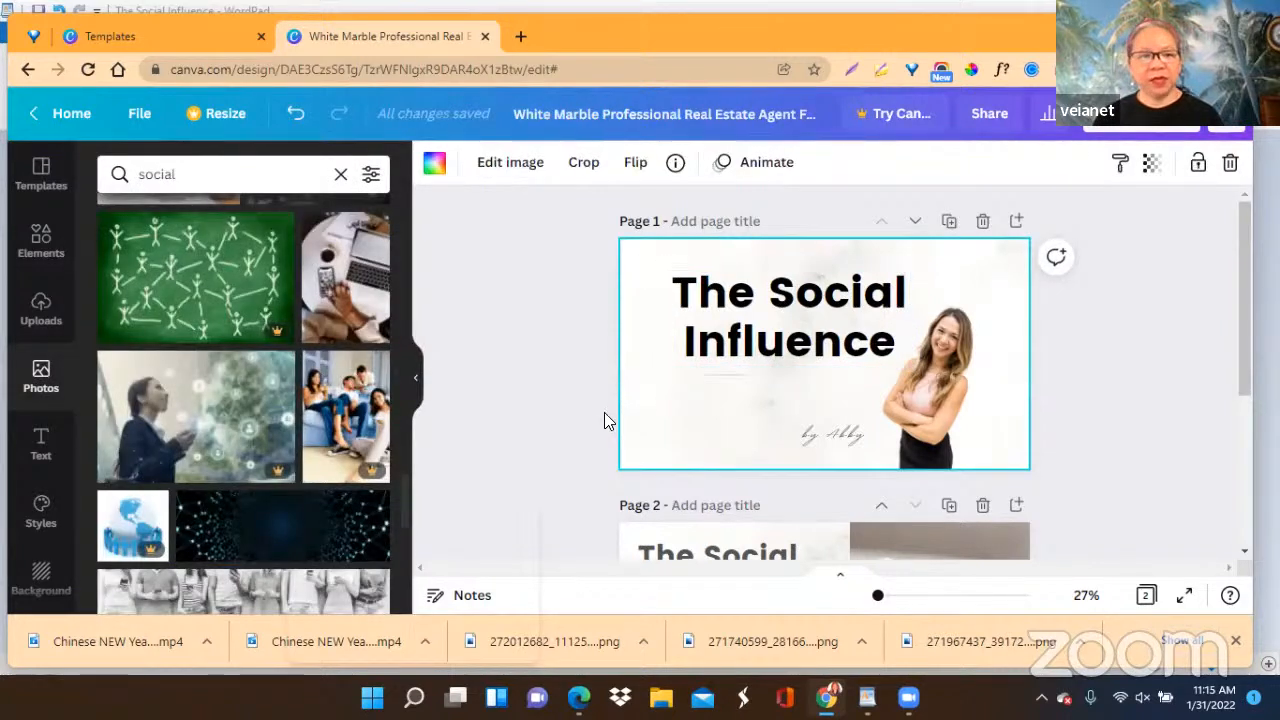
left_click(434, 163)
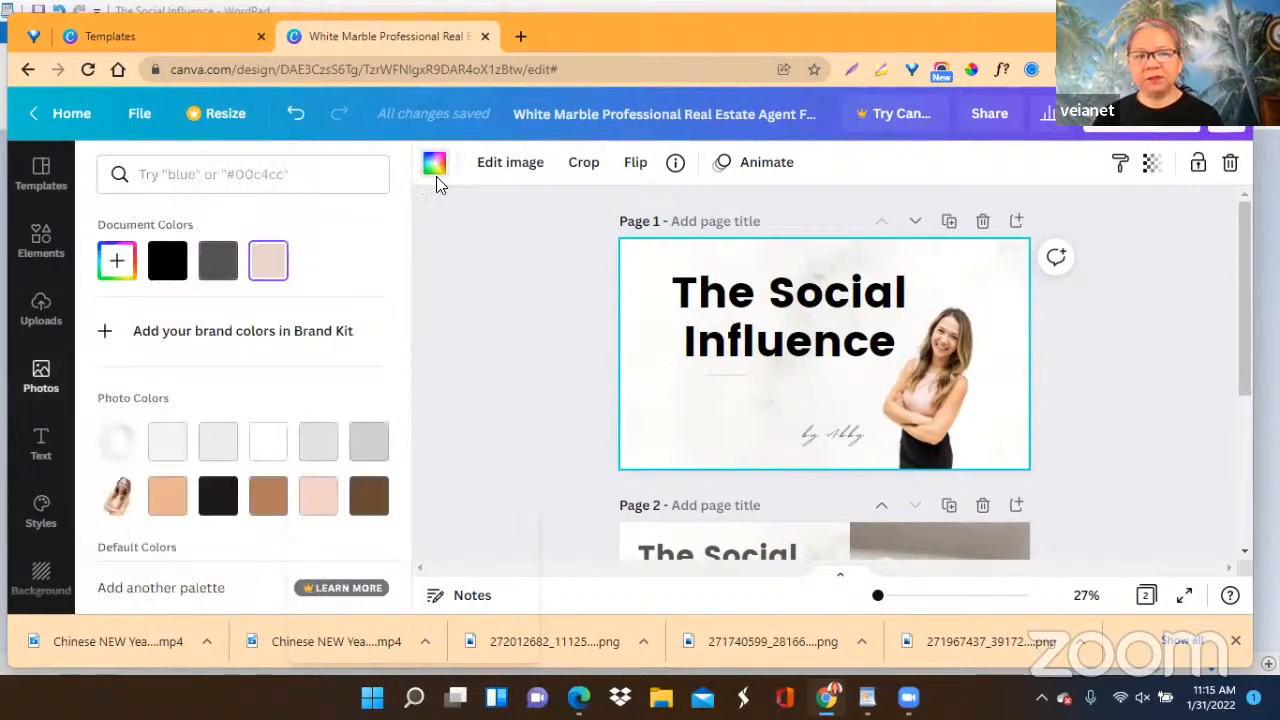
left_click(168, 495)
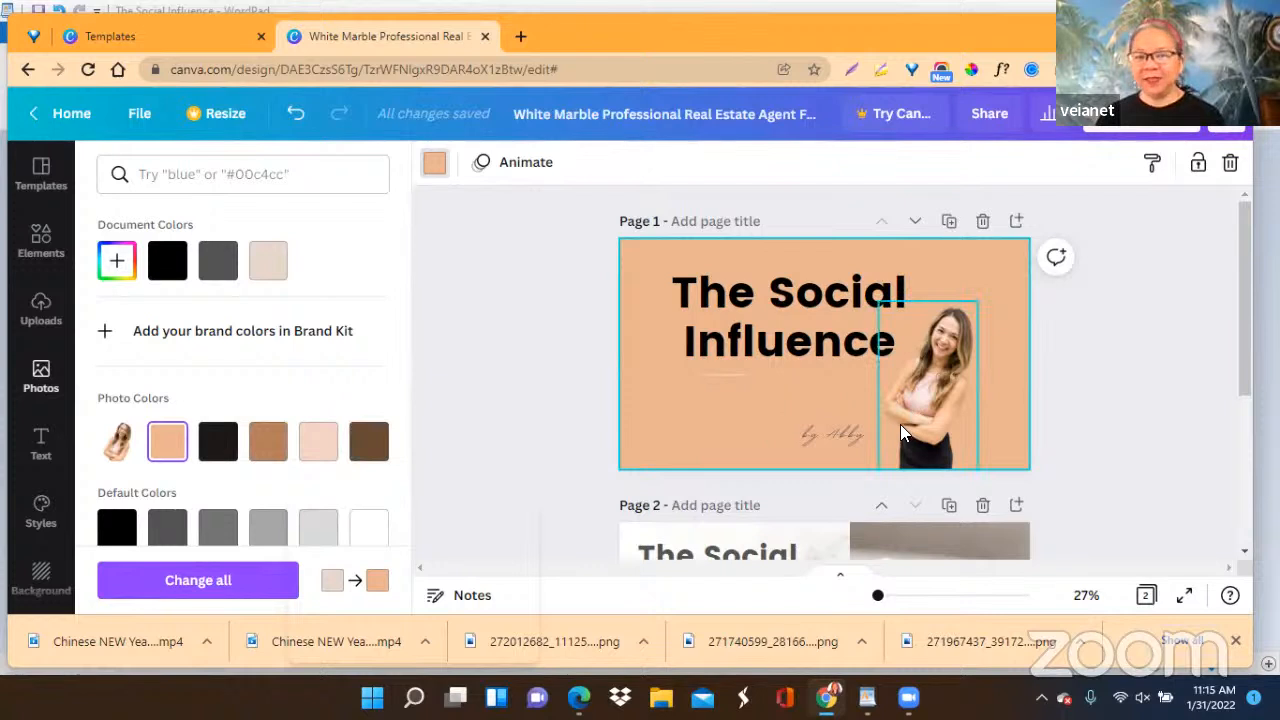
Recolor the page 1 background with the light pink from the woman's photo colors.
left_click(320, 450)
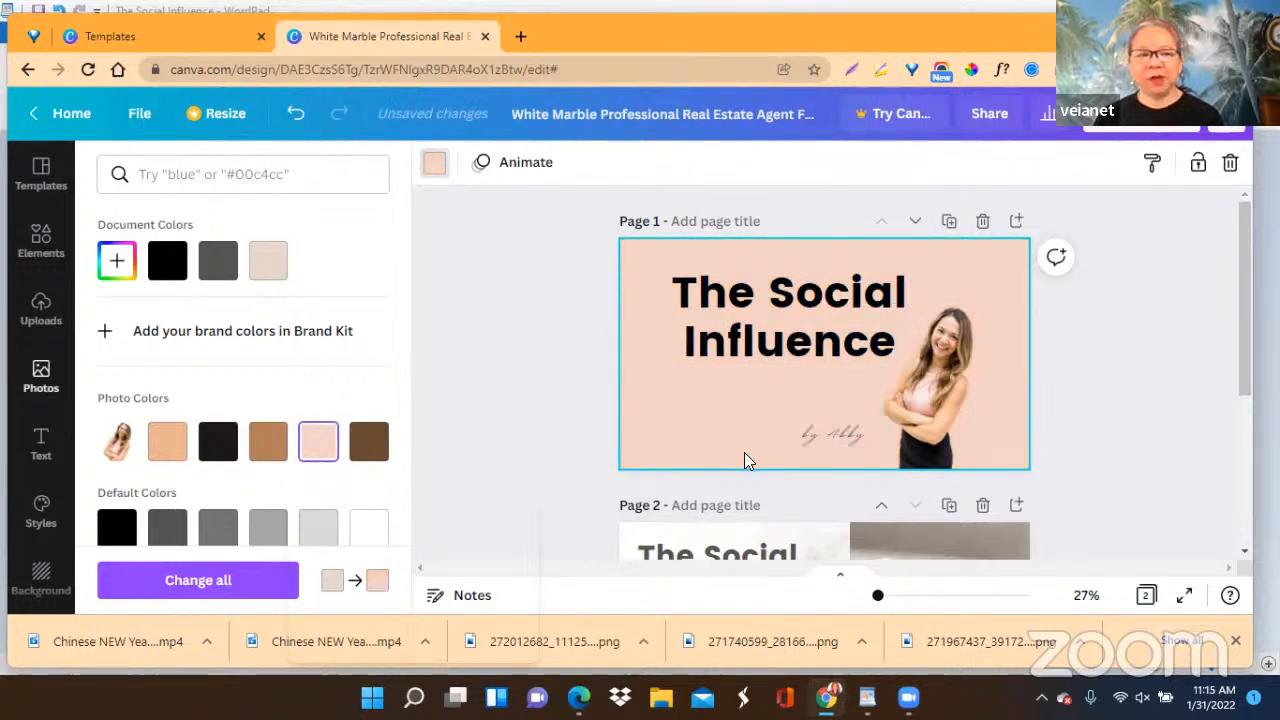
scroll(744, 516, "down", 2)
scroll(749, 527, "up", 2)
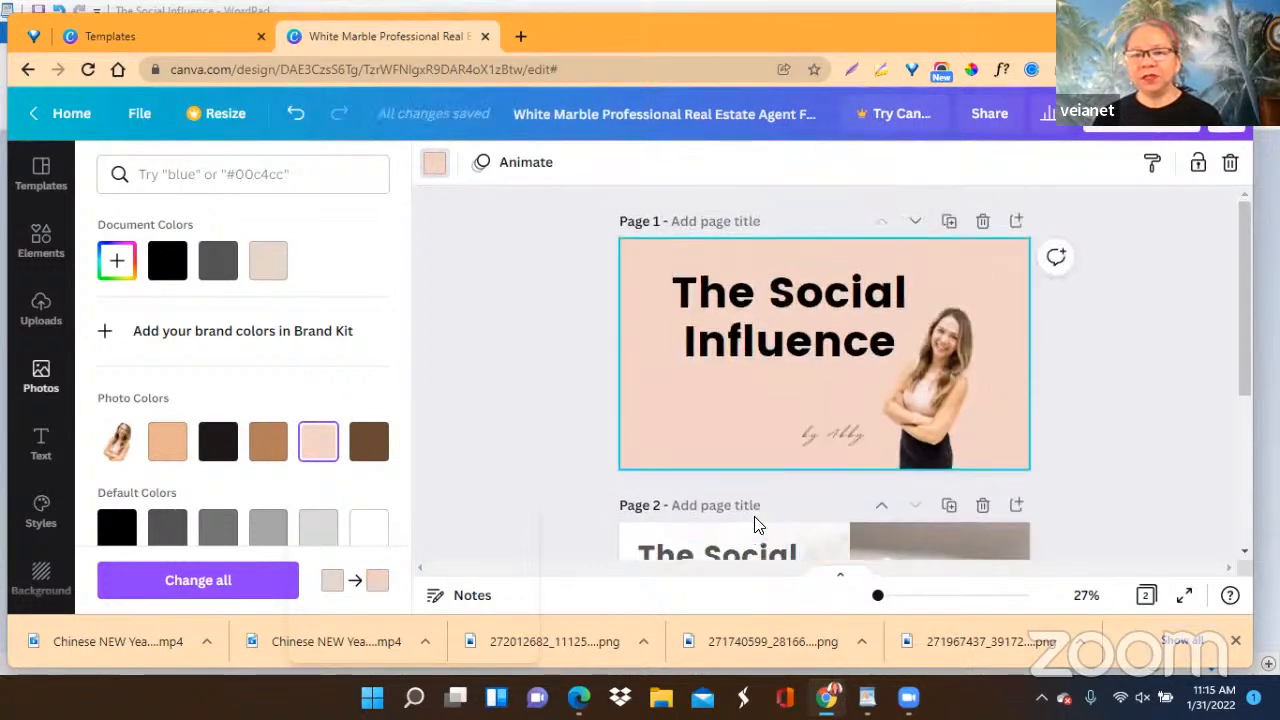
Replace the whole page 2 heading with the copied text "Welcome to our Social media 101".
scroll(756, 523, "down", 3)
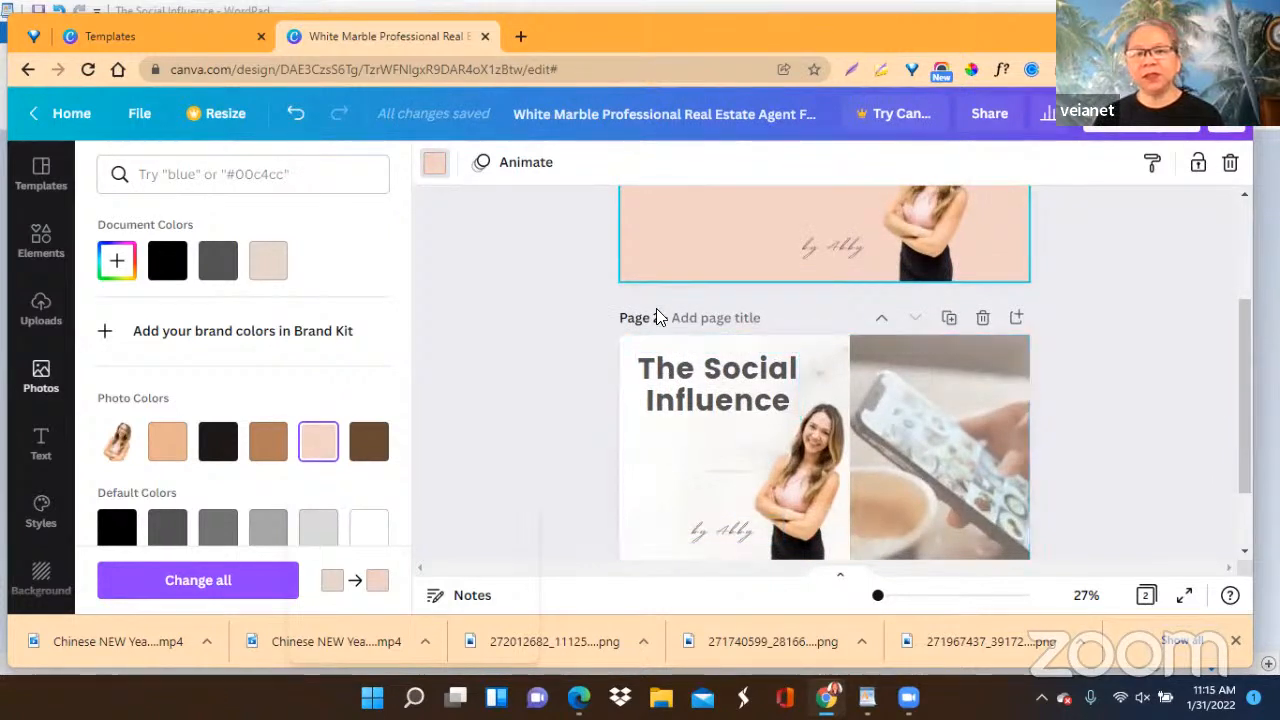
left_click(643, 378)
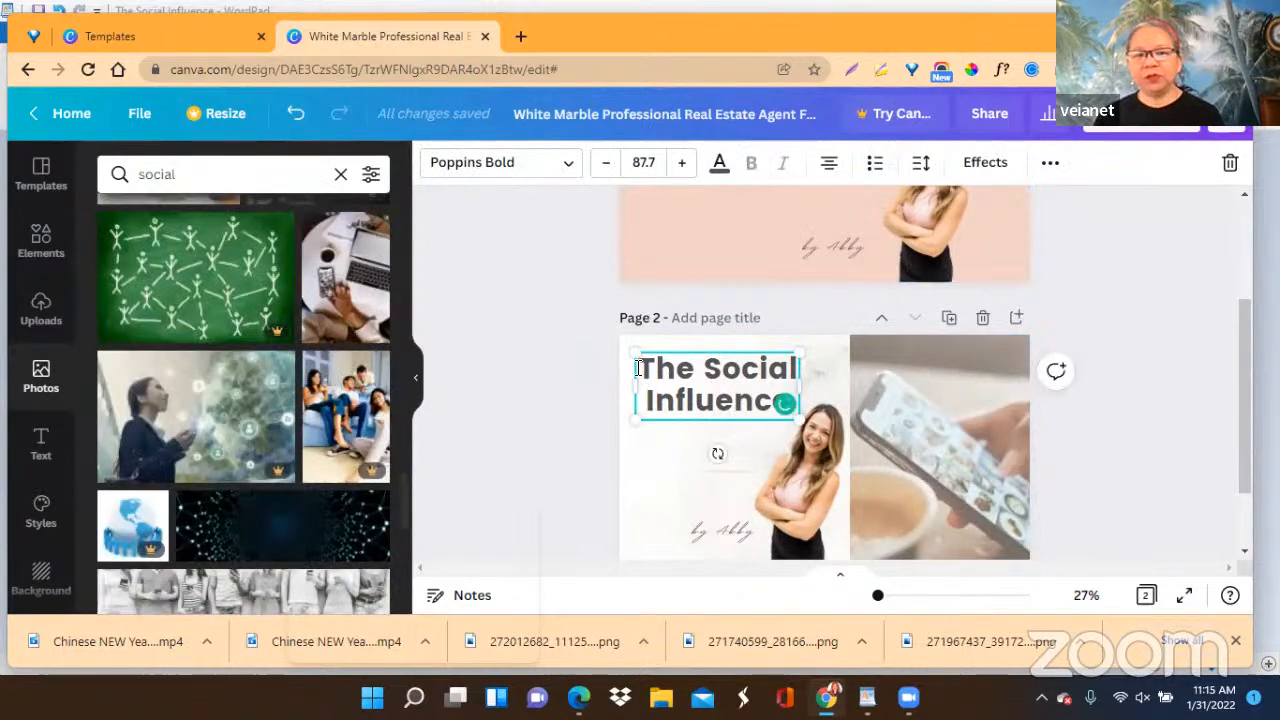
double_click(640, 368)
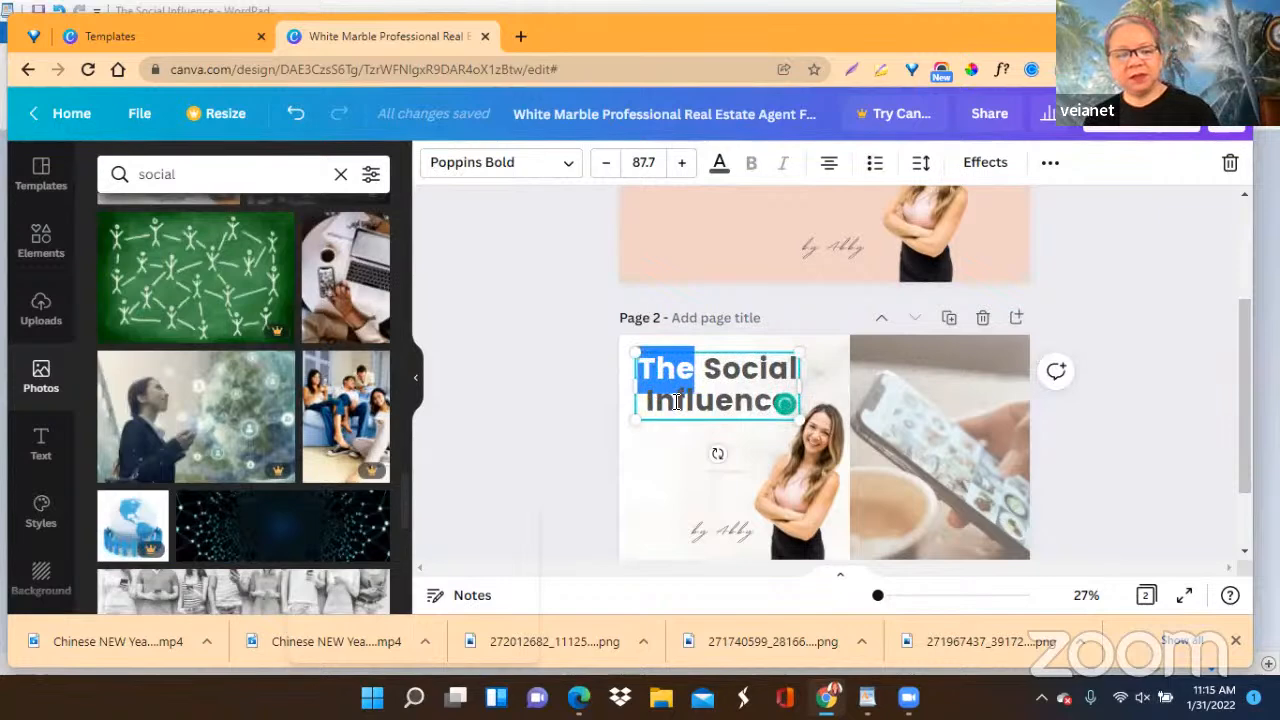
triple_click(677, 401)
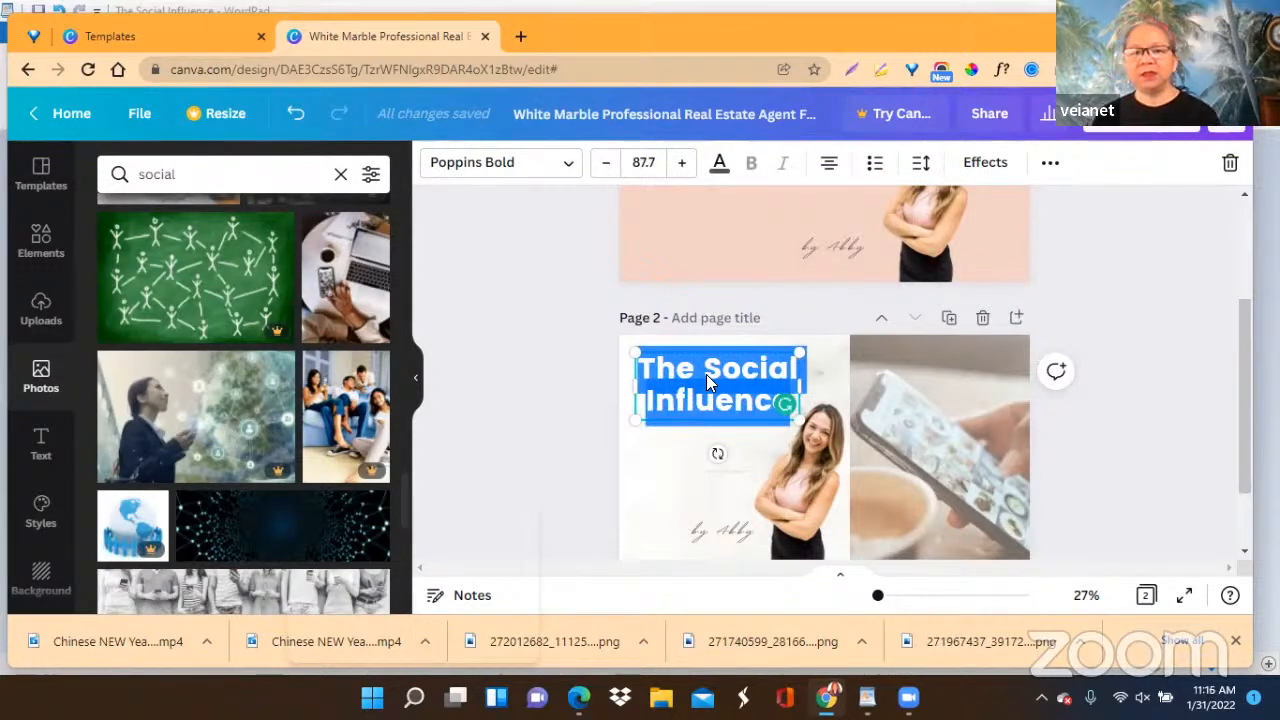
right_click(706, 374)
left_click(752, 142)
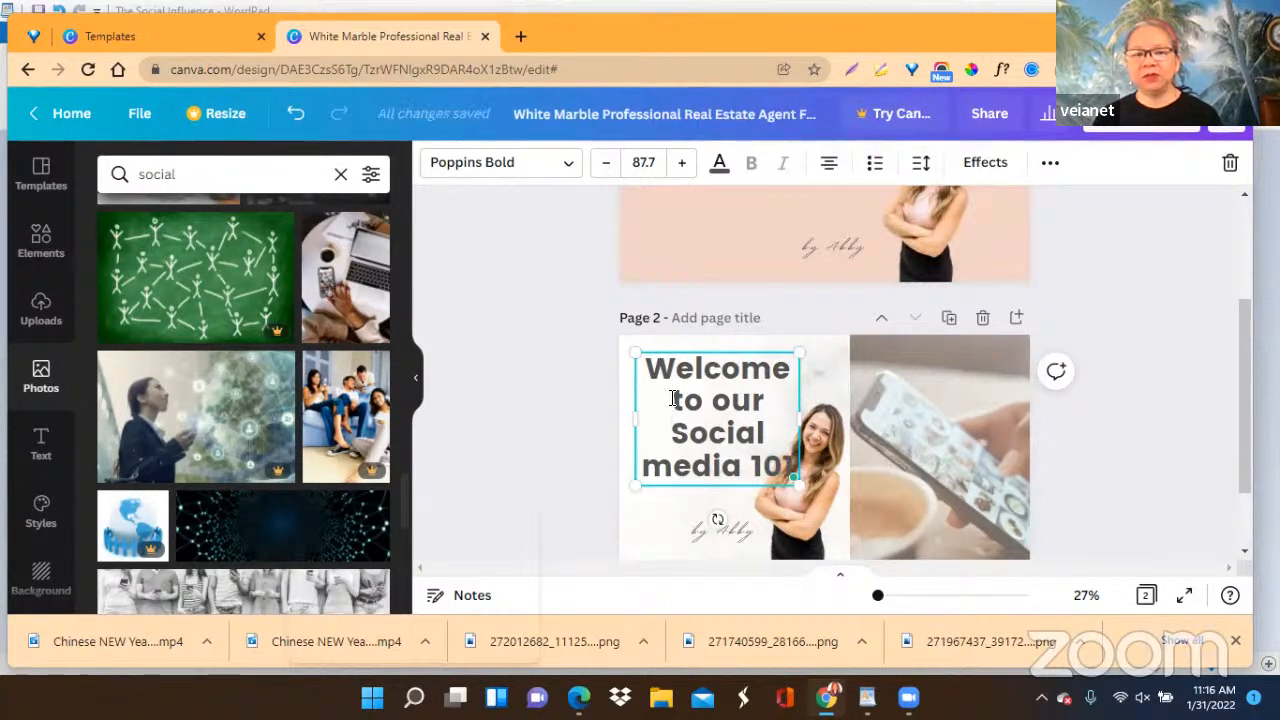
Remove "to our" from the page 2 heading so it reads "Welcome Social media 101".
left_click_drag(673, 400, 762, 402)
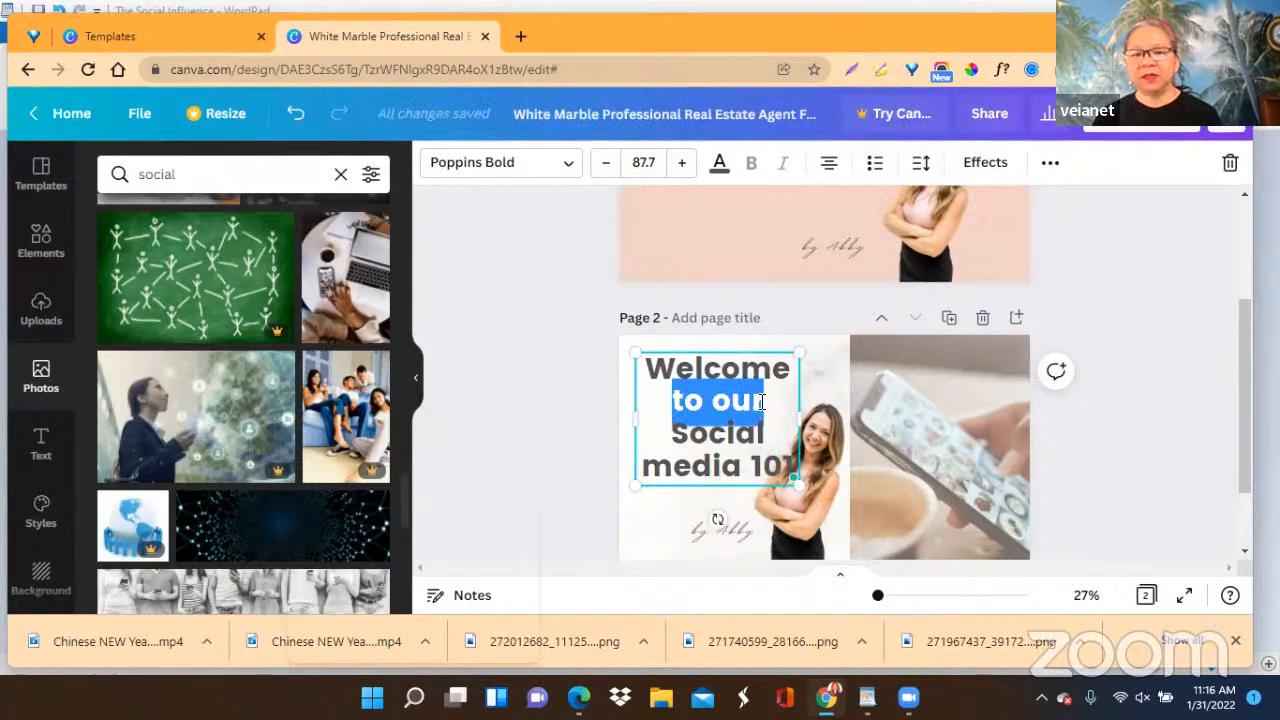
key("BackSpace")
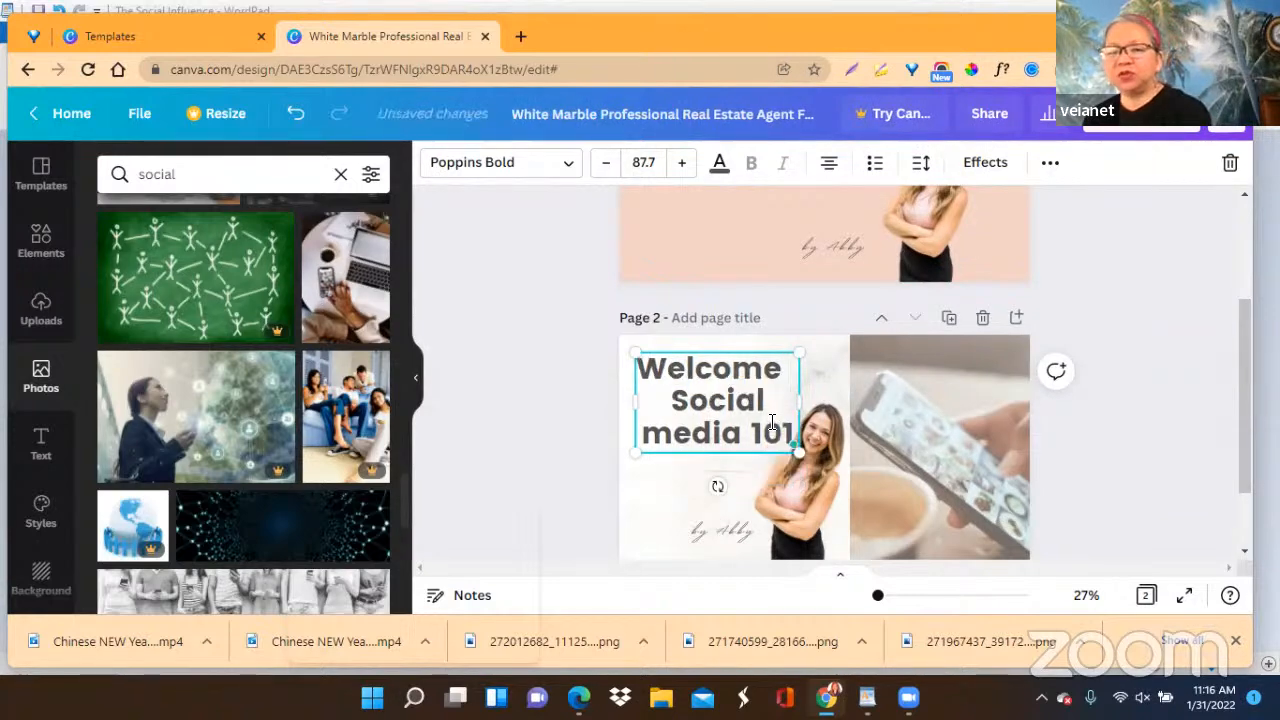
key("BackSpace")
key("BackSpace")
key("BackSpace")
Move the phone photo to the left side of page 2 and the woman's cutout to the page's right edge.
left_click(910, 456)
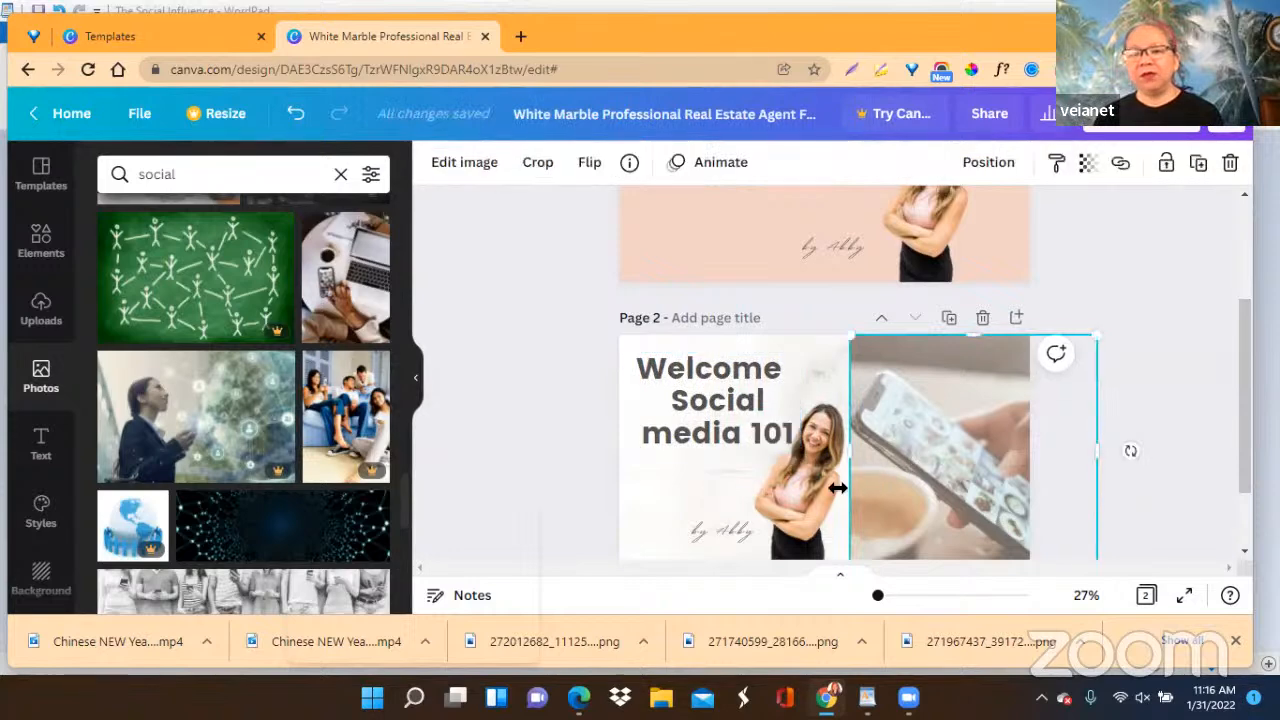
left_click(789, 501)
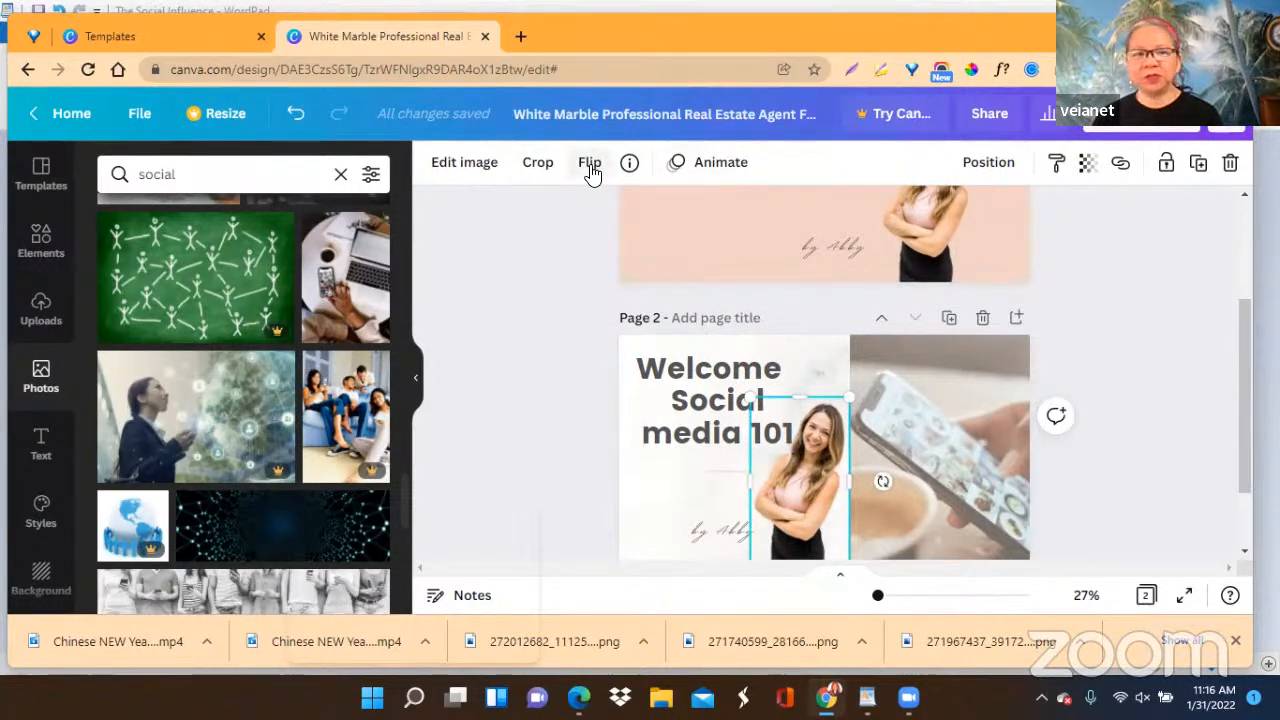
left_click(954, 464)
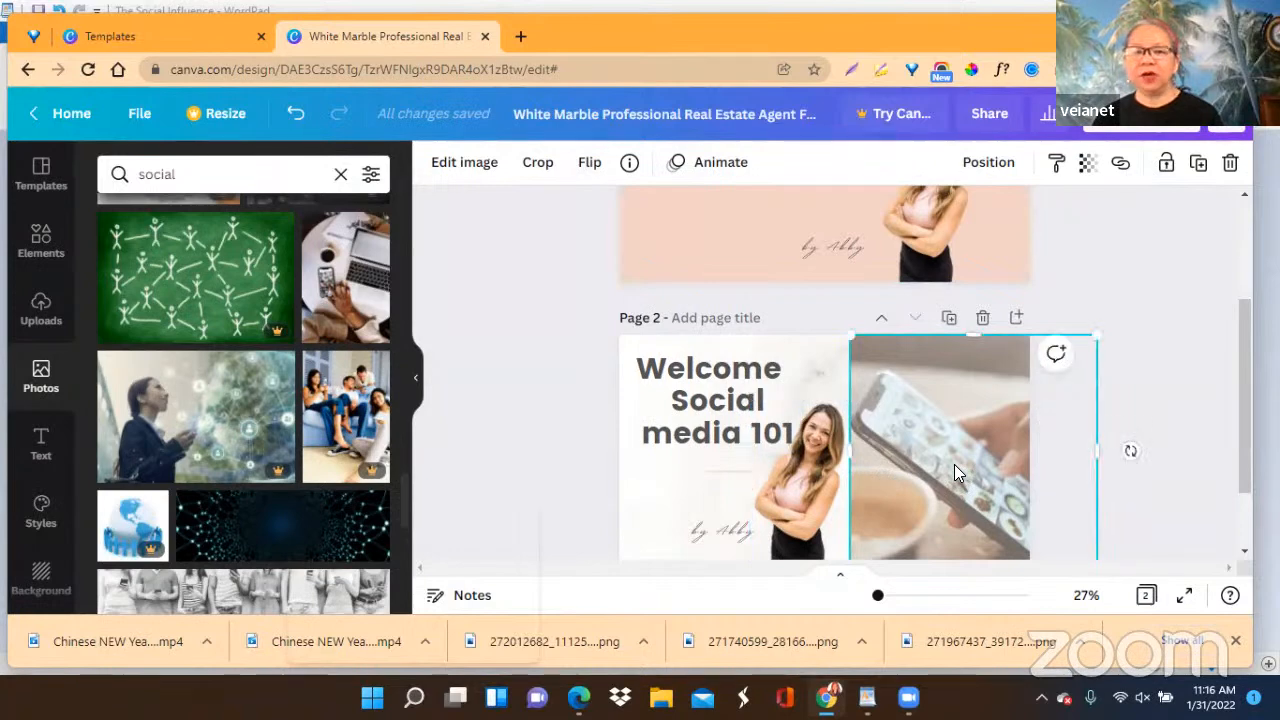
left_click_drag(954, 464, 727, 472)
left_click(740, 477)
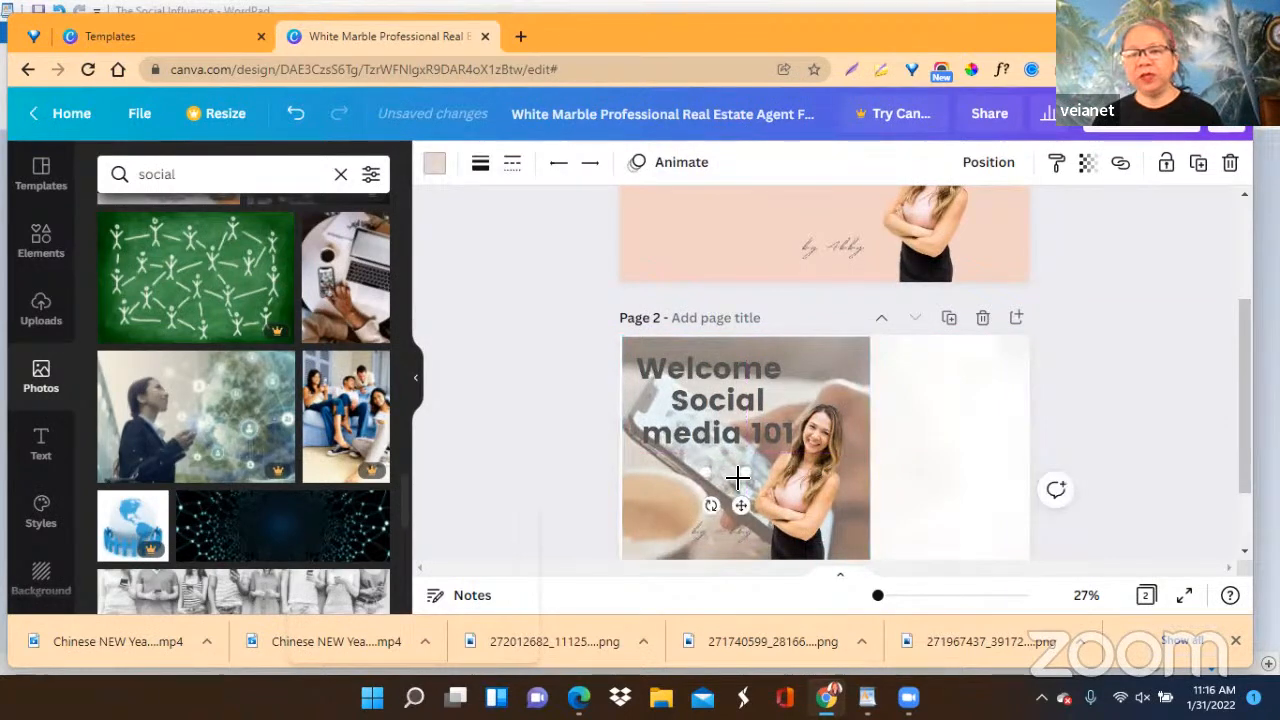
left_click_drag(800, 464, 978, 456)
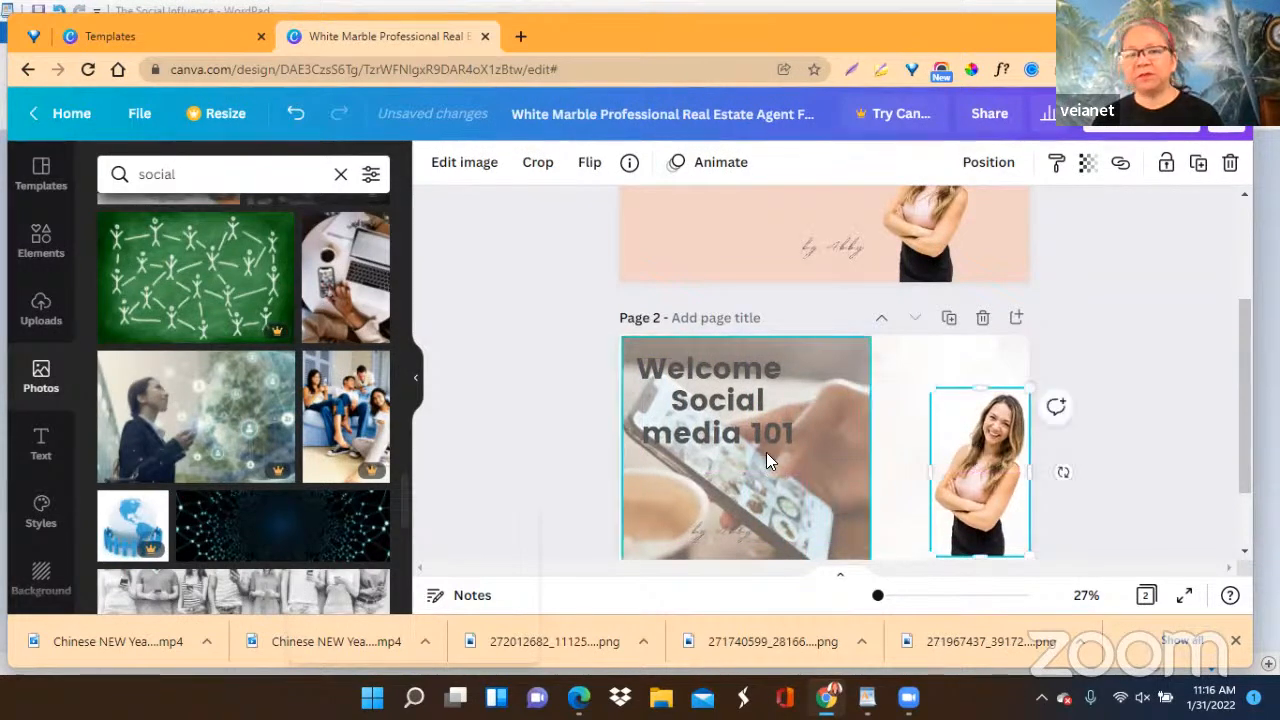
Shift the page 2 heading right and crop the phone photo's right side to narrow it.
left_click(712, 424)
left_click_drag(755, 429, 854, 437)
left_click(766, 486)
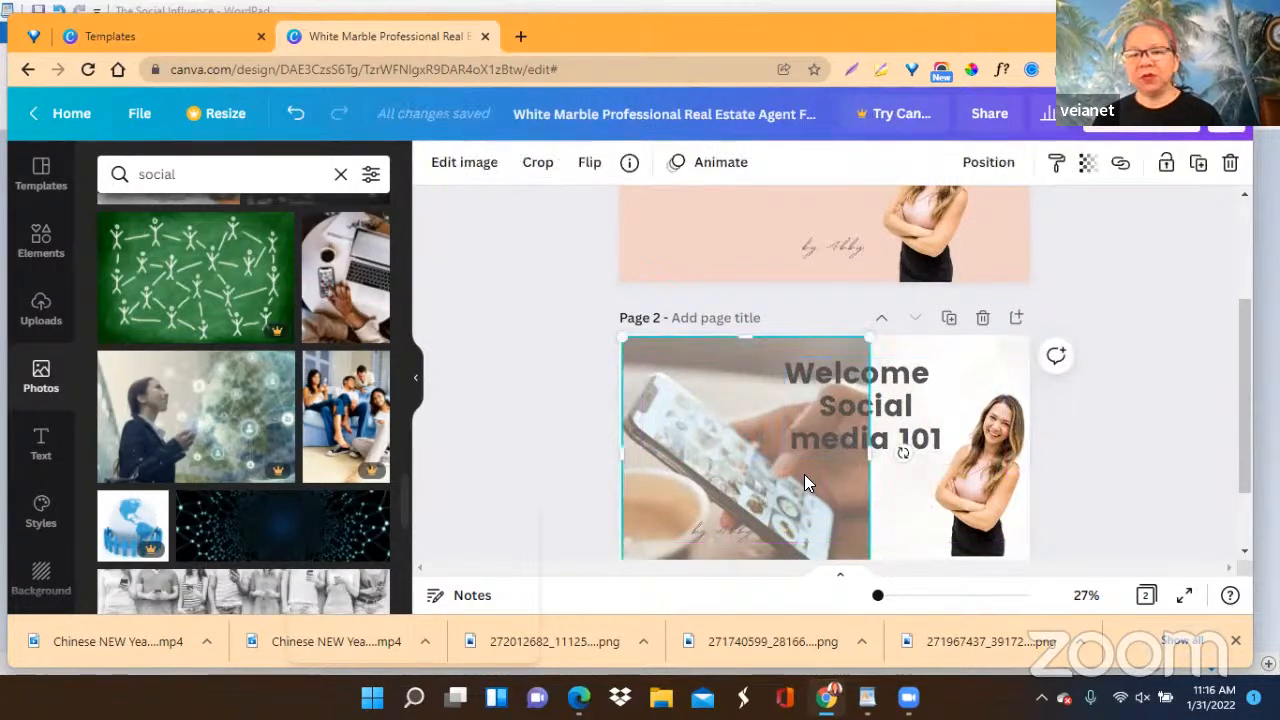
left_click_drag(872, 448, 802, 458)
Position the page 2 heading just right of the phone photo and move the script byline below it, beside the woman.
left_click(868, 421)
left_click_drag(868, 421, 869, 416)
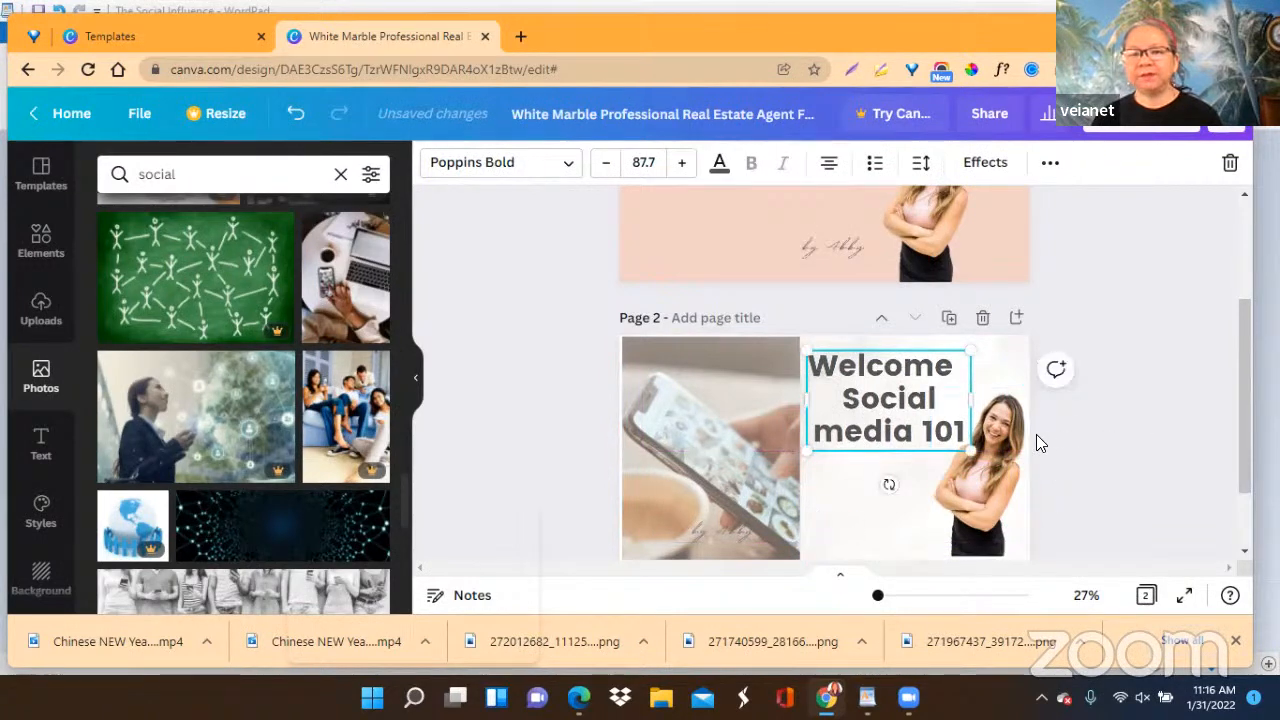
left_click_drag(740, 532, 900, 531)
left_click(1146, 320)
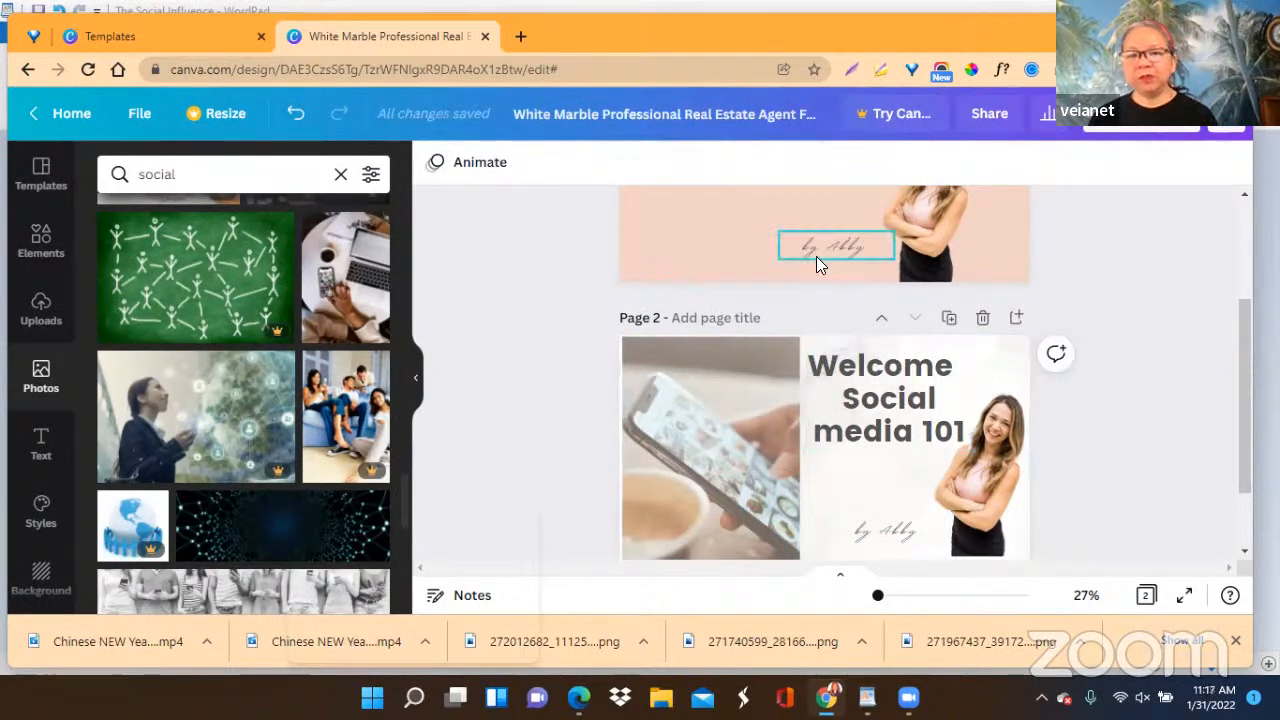
Duplicate page 1 and move the woman's cutout on the copy to the page's right edge.
scroll(1142, 356, "up", 3)
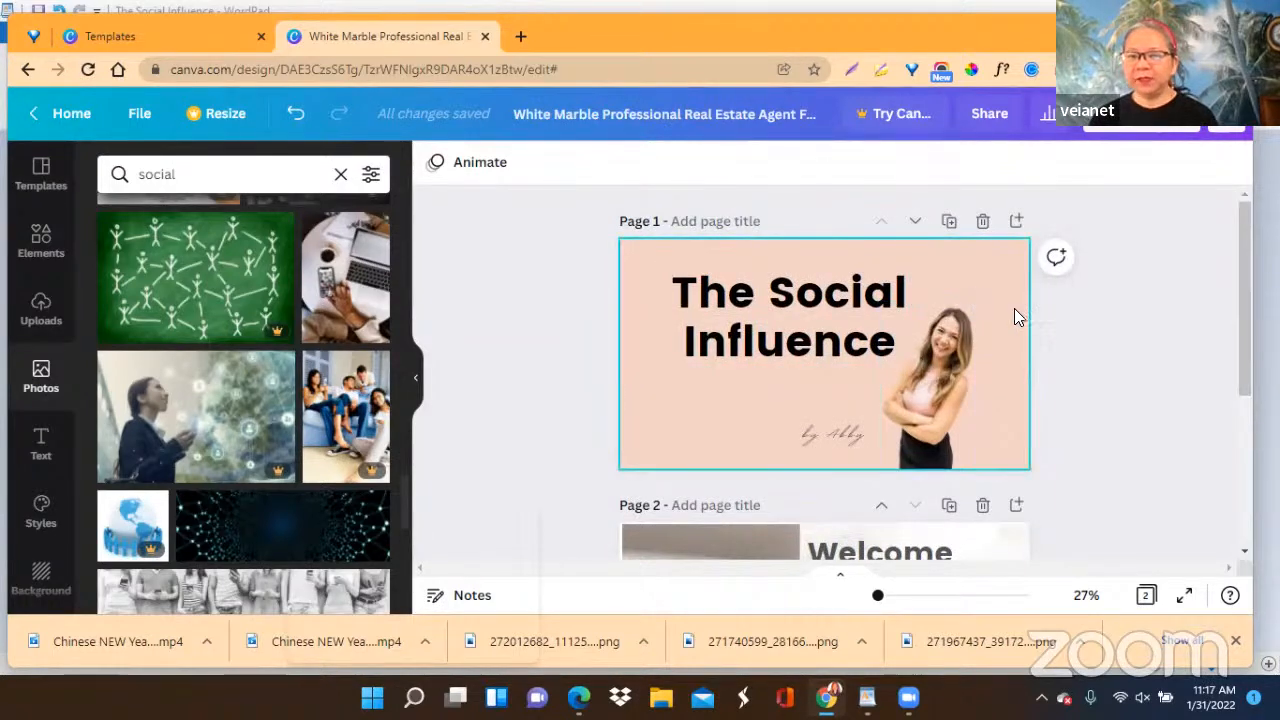
left_click(949, 222)
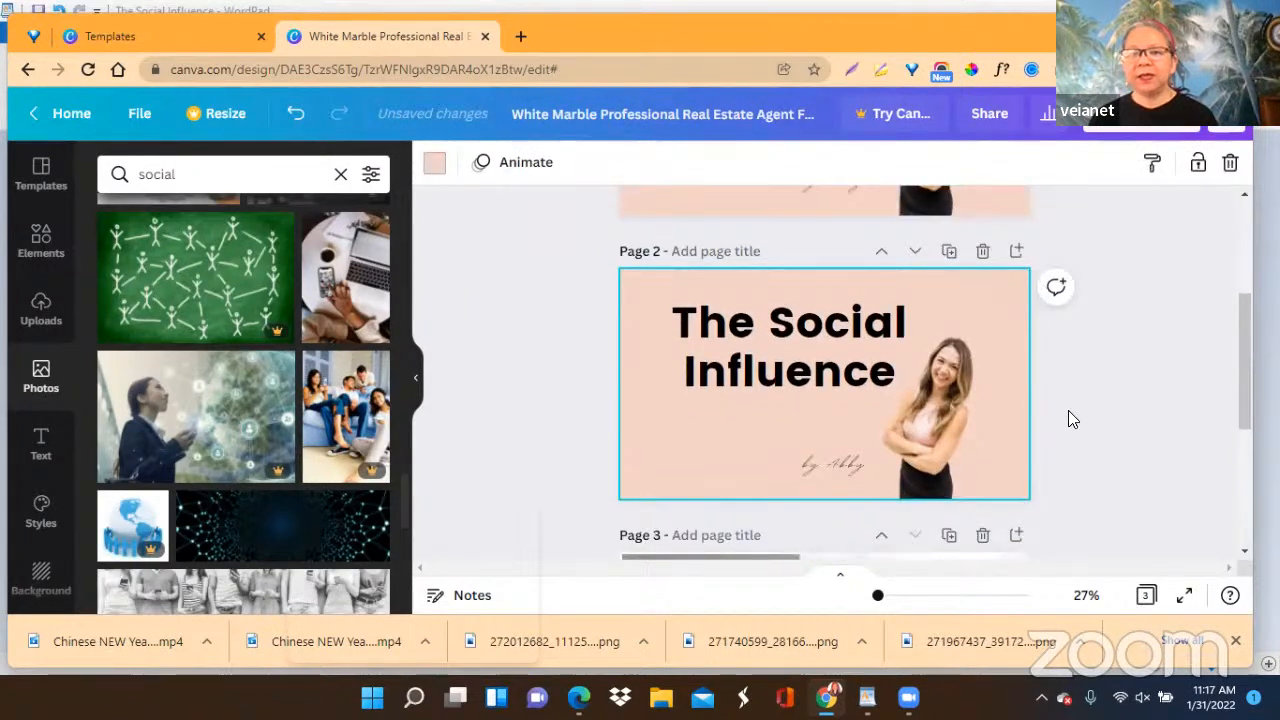
left_click(983, 424)
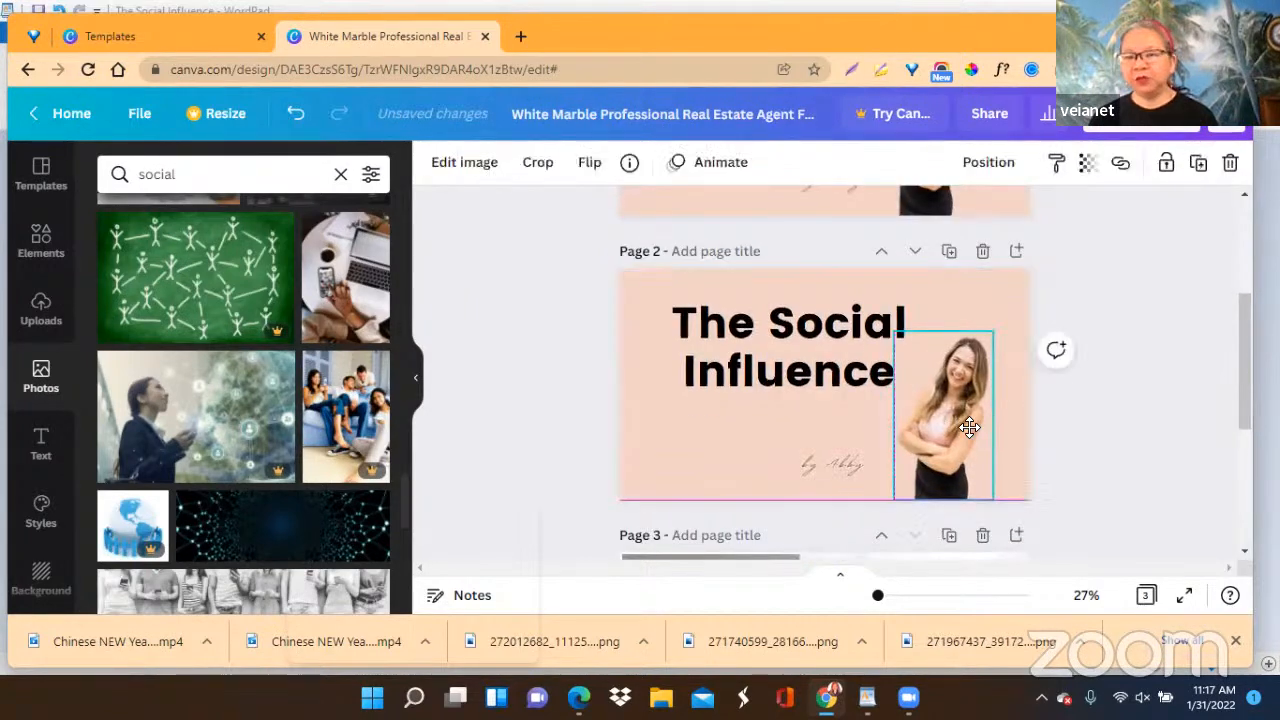
left_click_drag(983, 424, 986, 424)
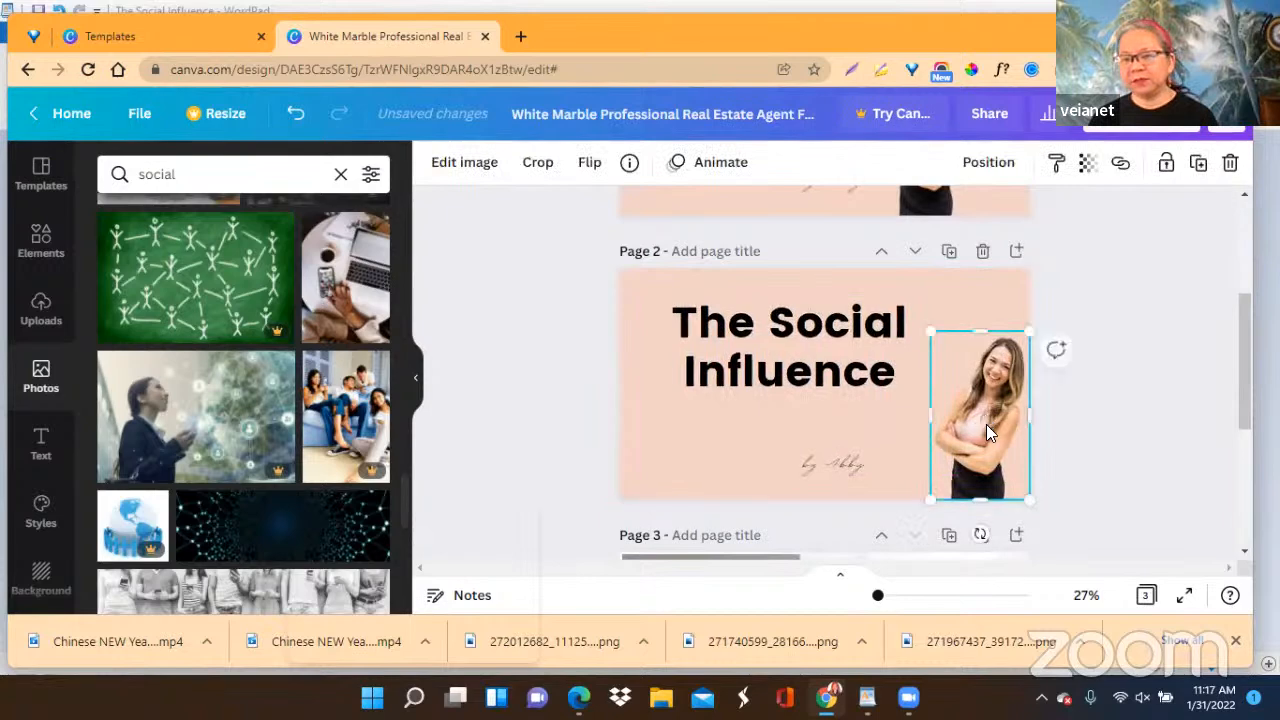
Copy the full heading text "Welcome Social media 101" from page 3.
scroll(742, 438, "down", 3)
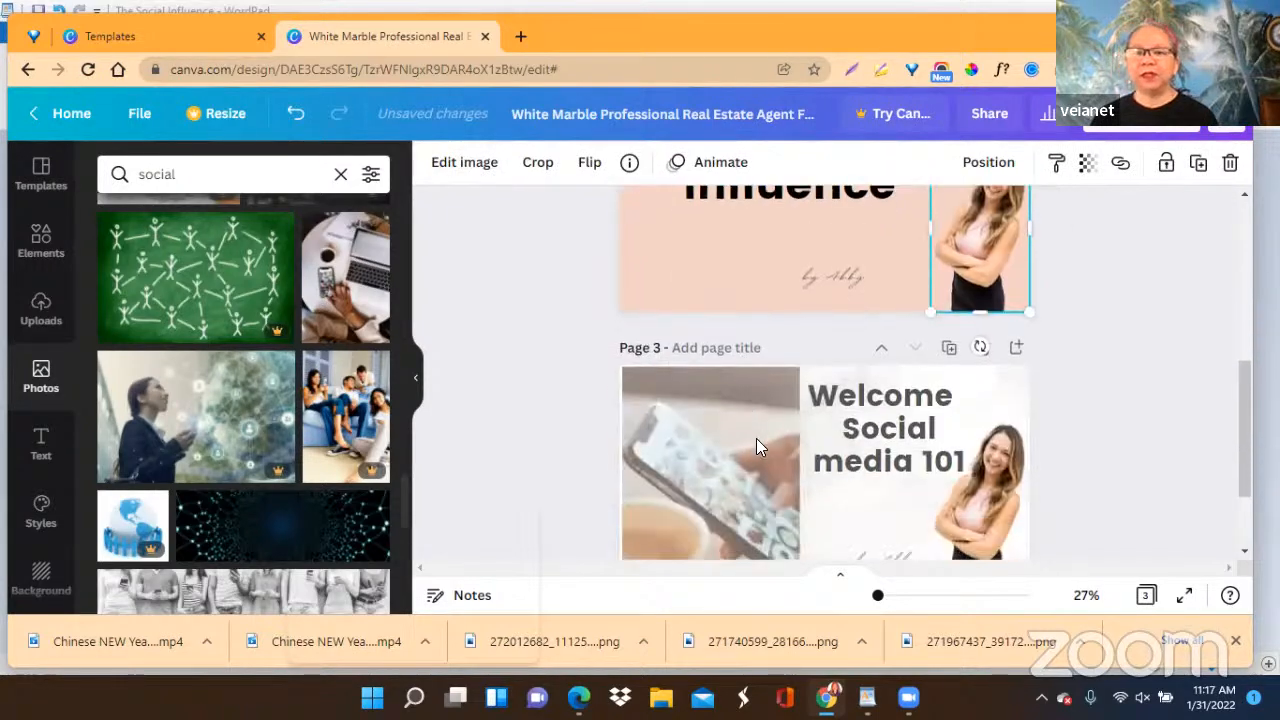
left_click(840, 416)
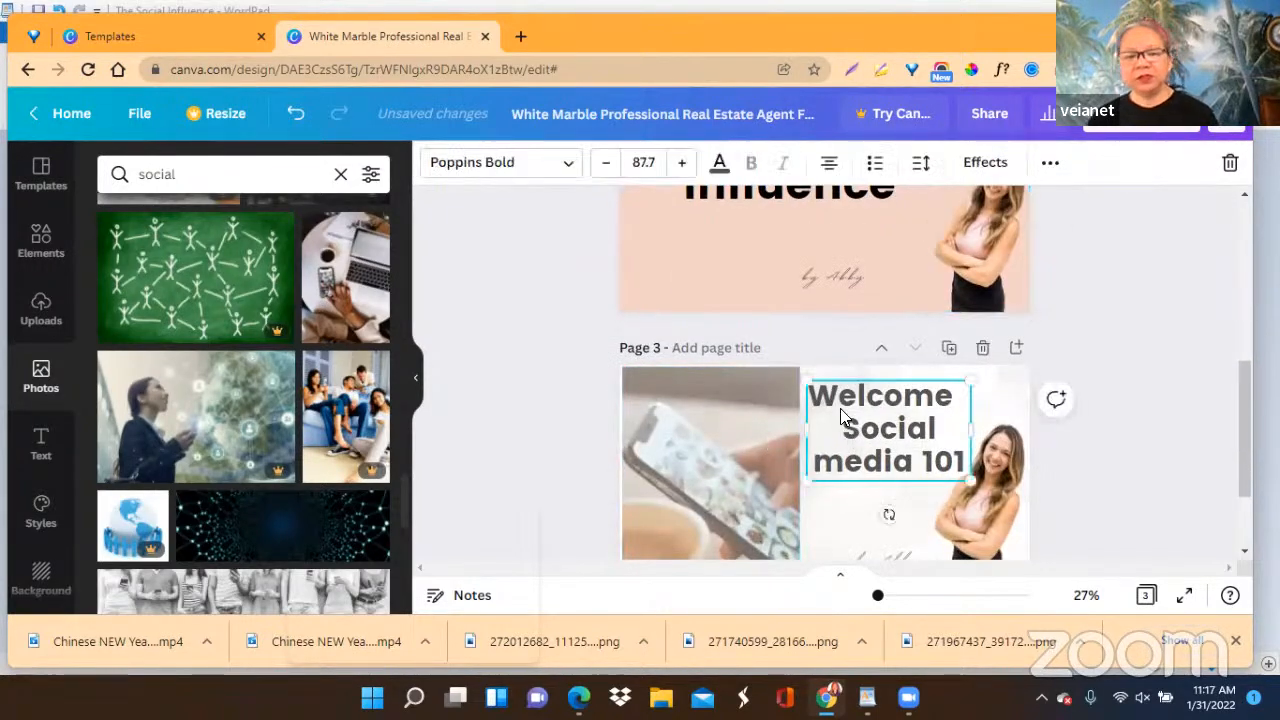
key("ctrl+a")
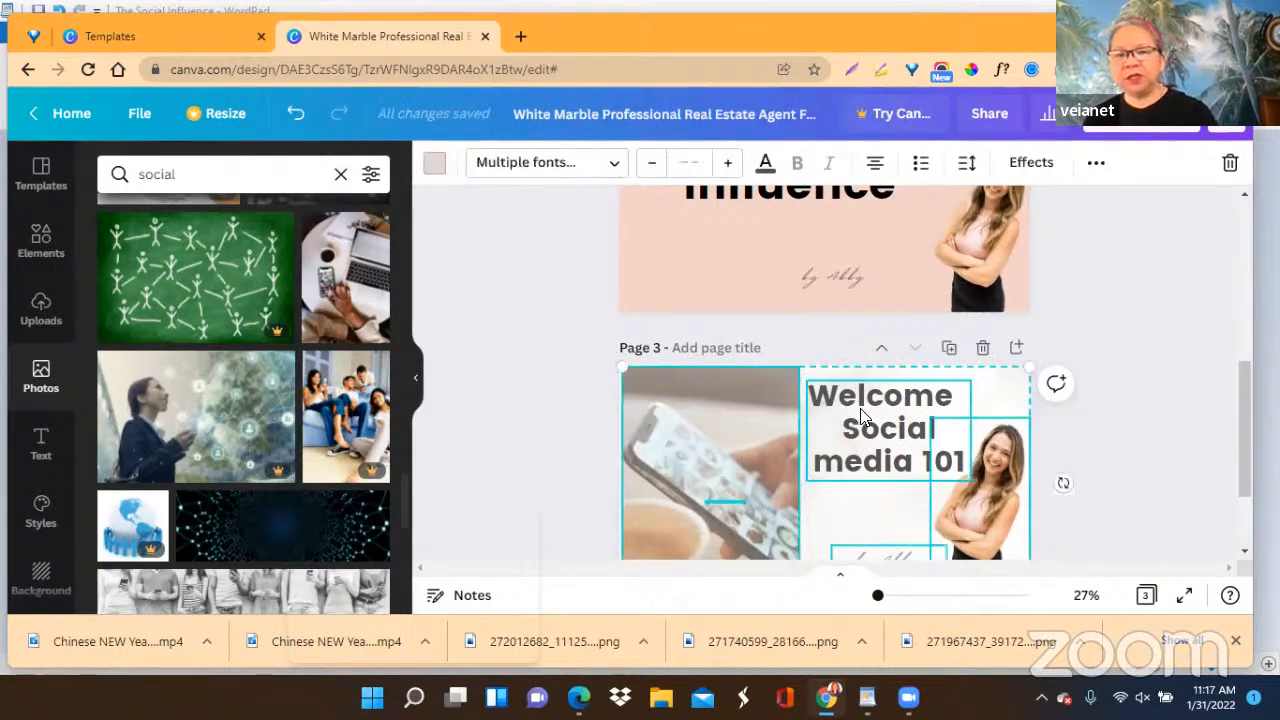
left_click(1126, 356)
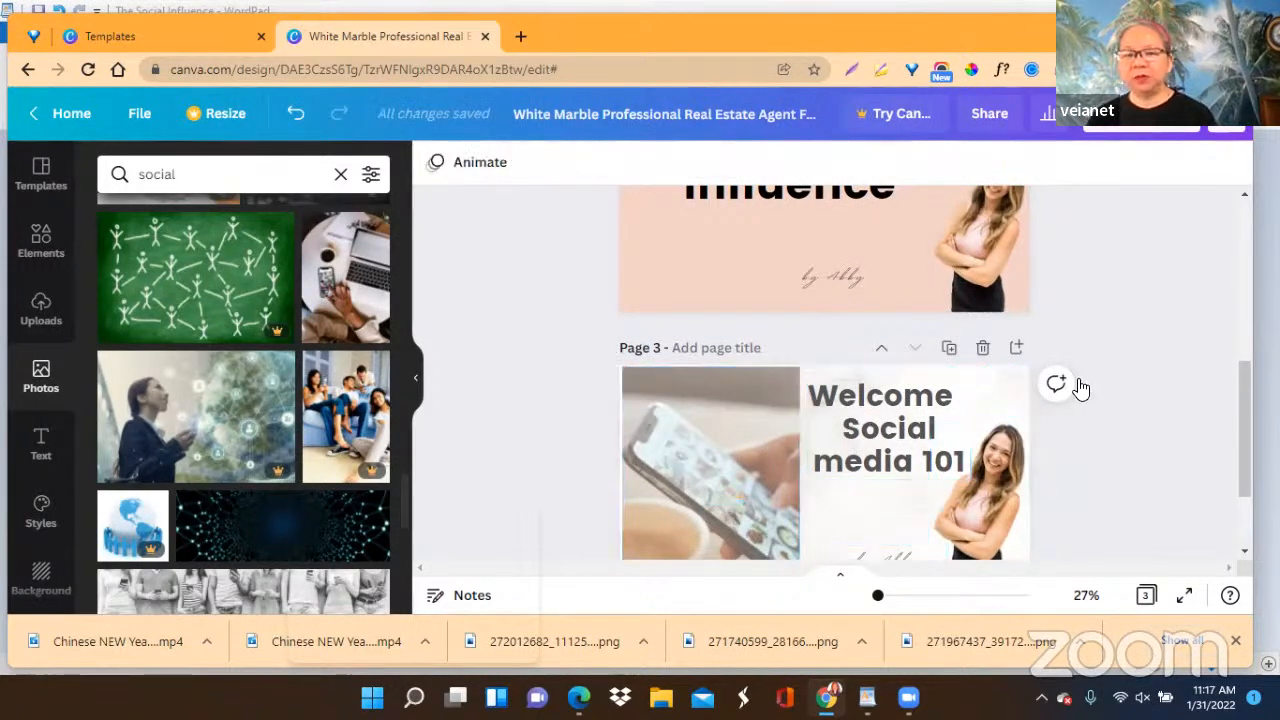
left_click(882, 432)
left_click(864, 430)
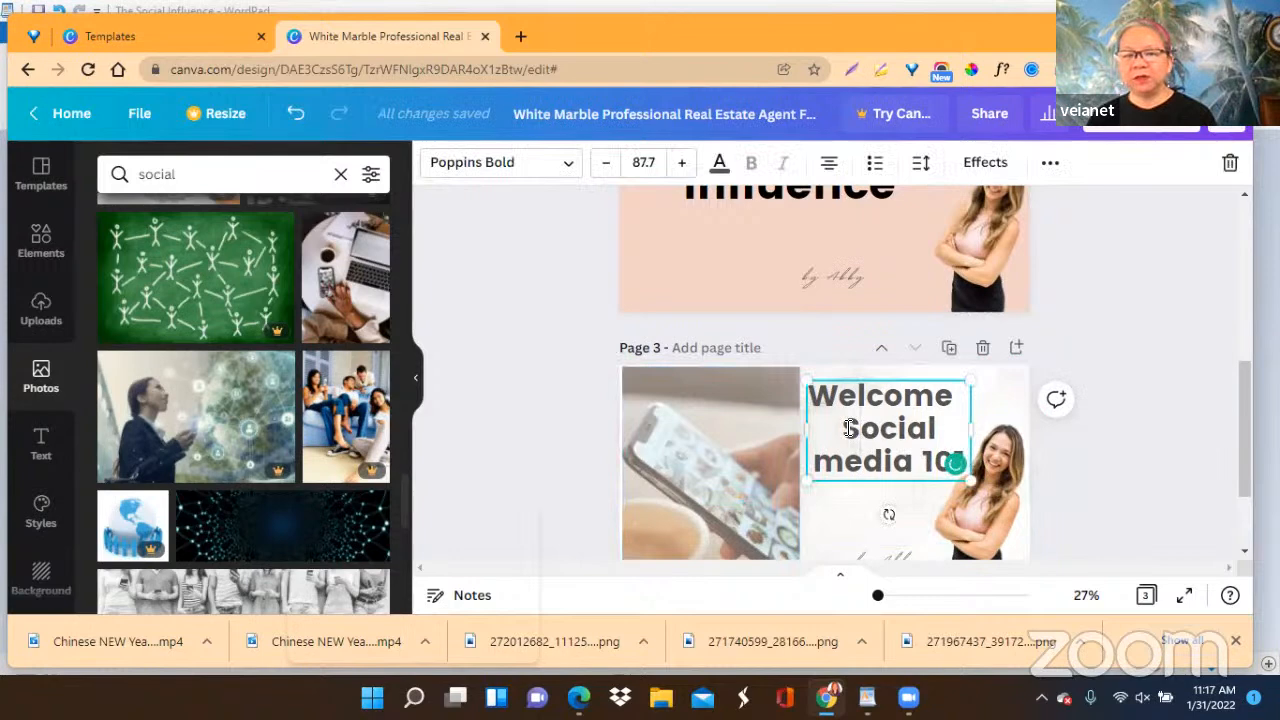
key("ctrl+a")
key("ctrl+c")
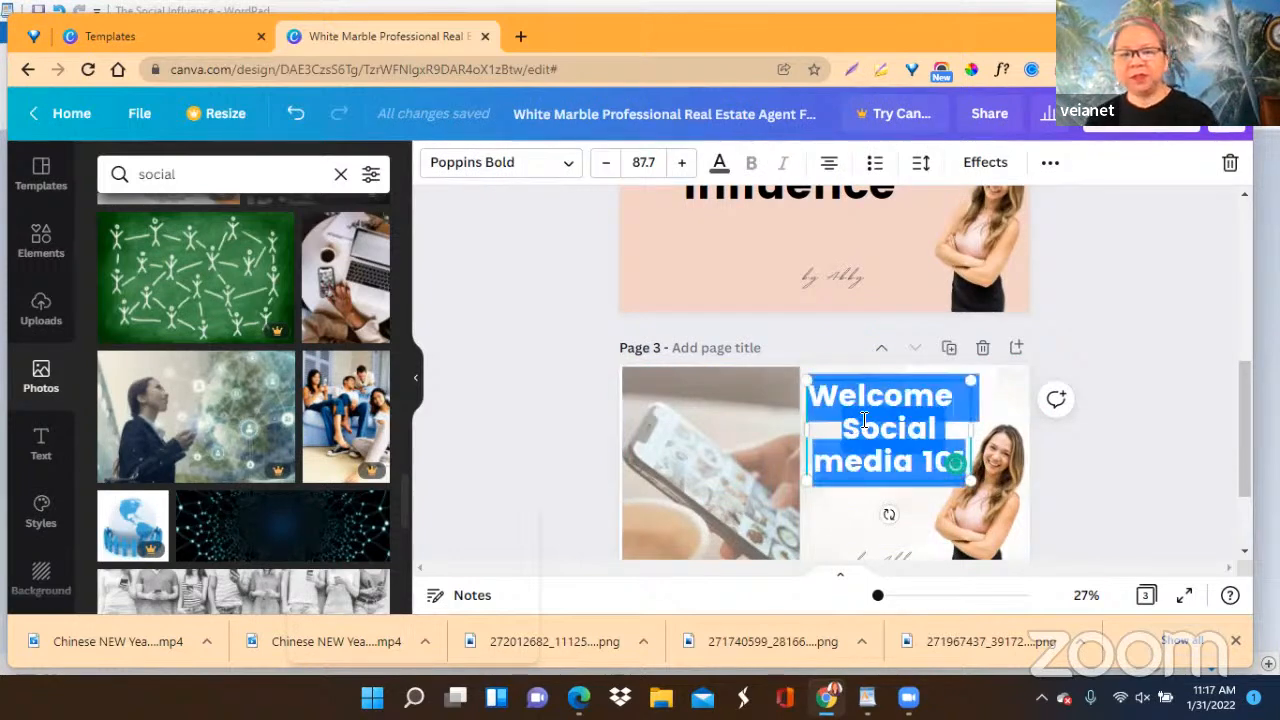
right_click(860, 418)
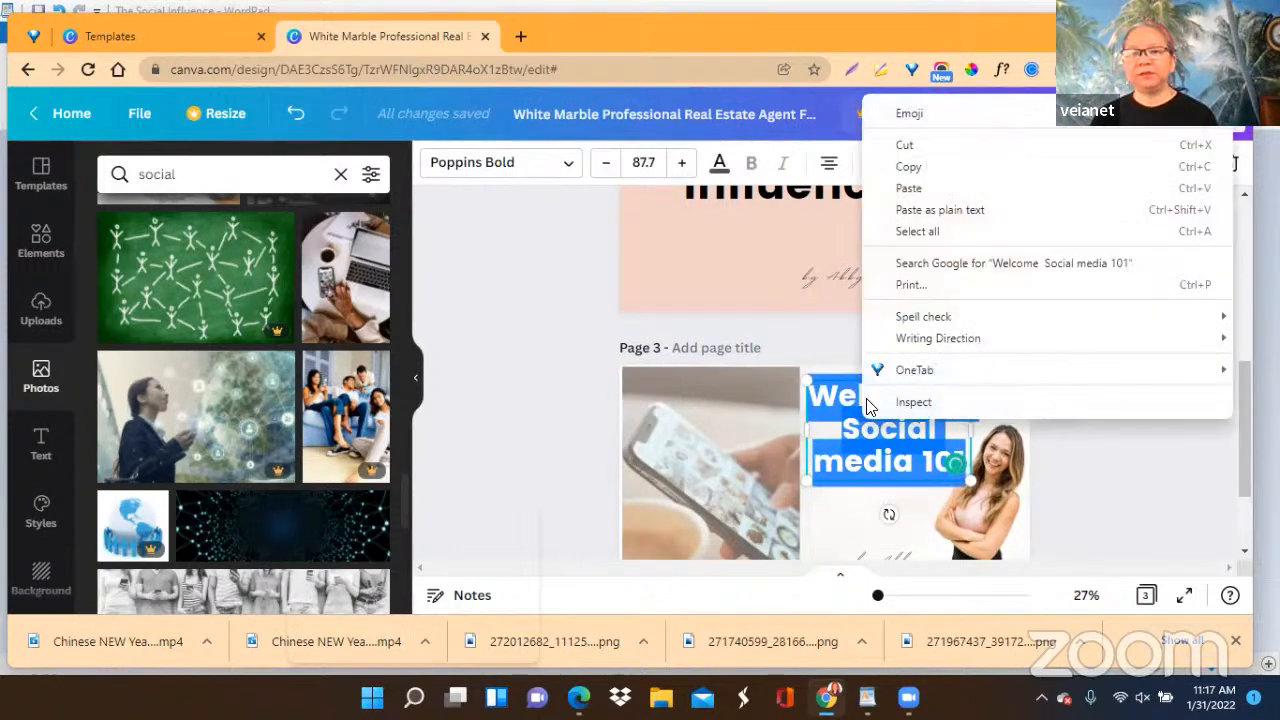
left_click(908, 166)
Replace the page 2 heading "The Social Influence" with the copied text "Welcome Social media 101".
scroll(804, 316, "up", 3)
left_click(766, 424)
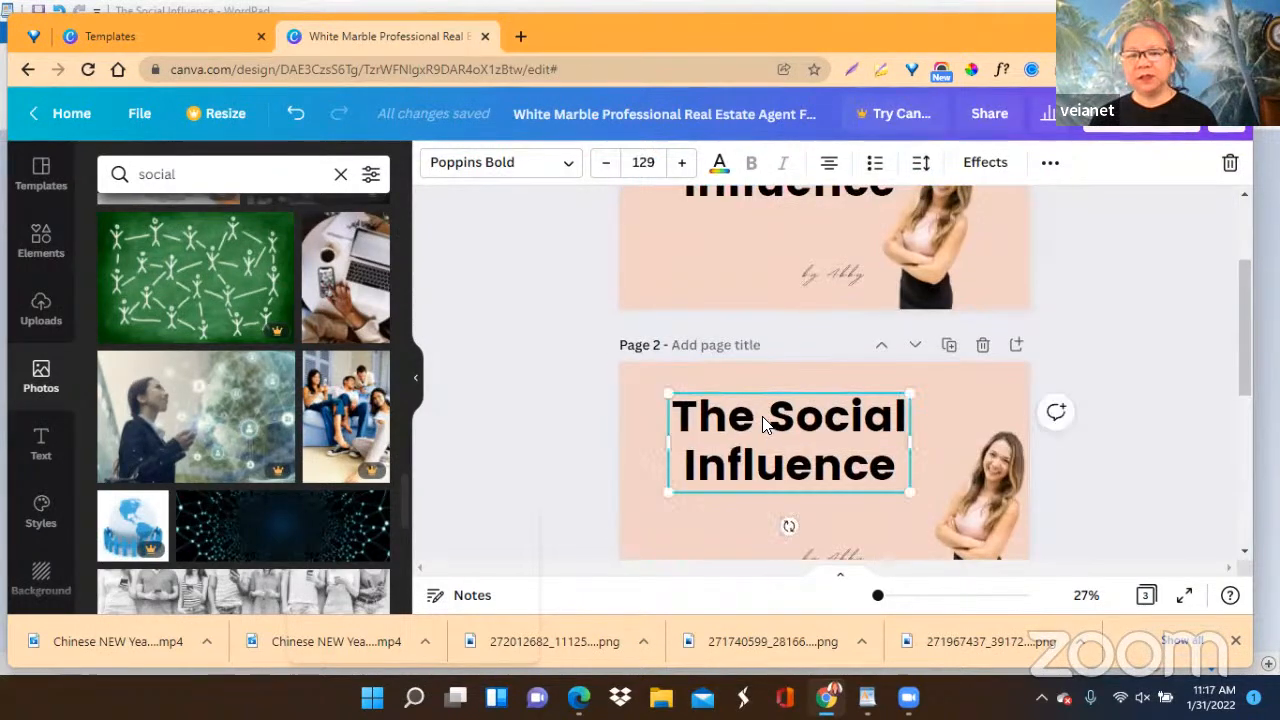
left_click(680, 418)
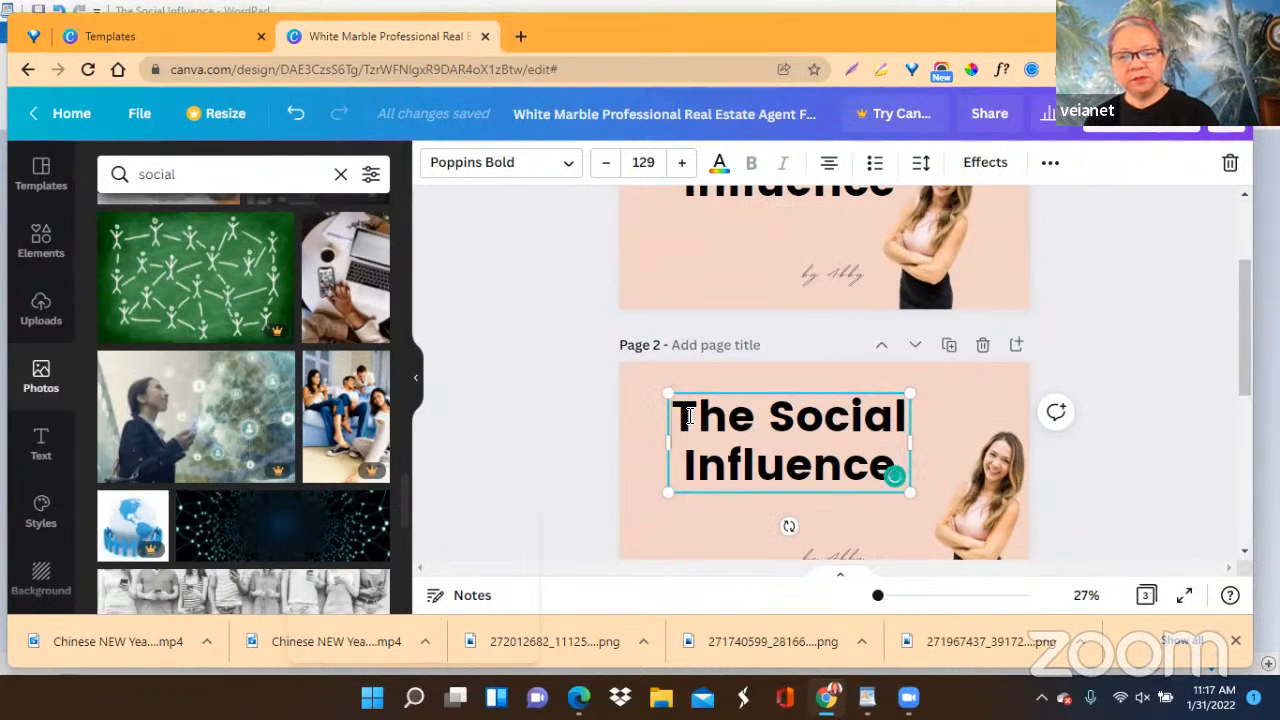
key("ctrl+a")
right_click(754, 421)
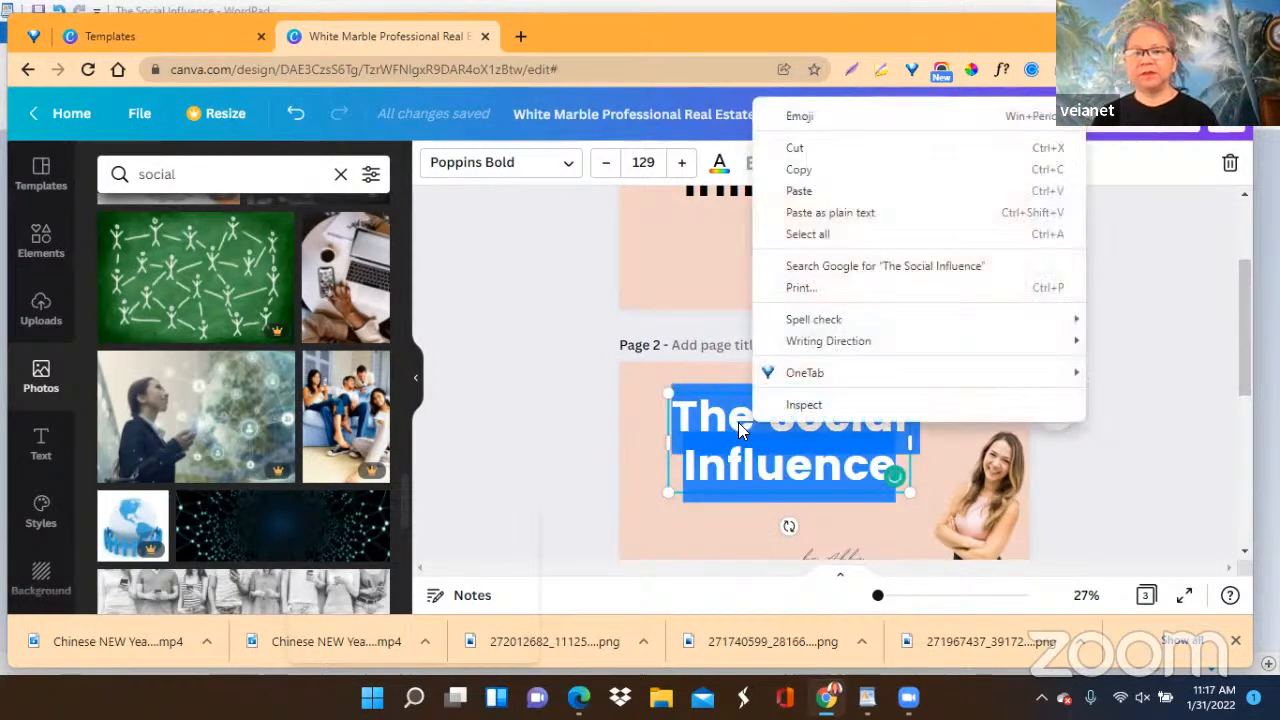
left_click(812, 190)
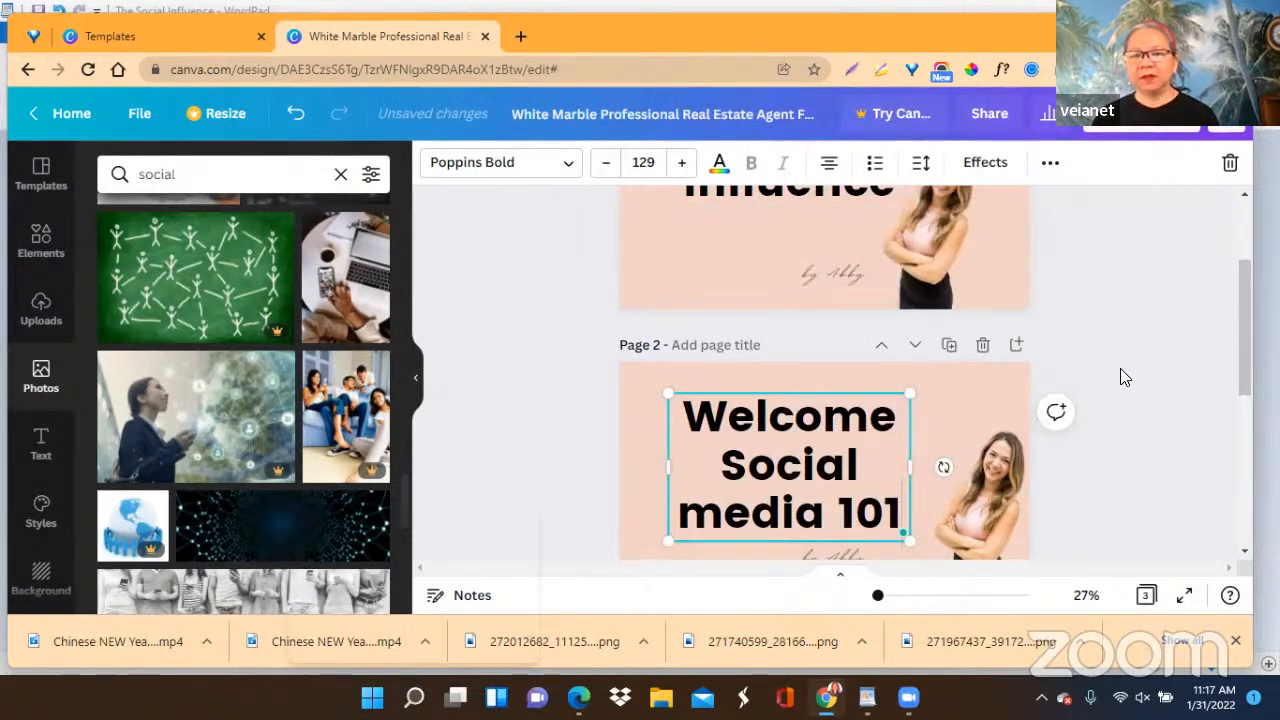
scroll(1120, 368, "down", 3)
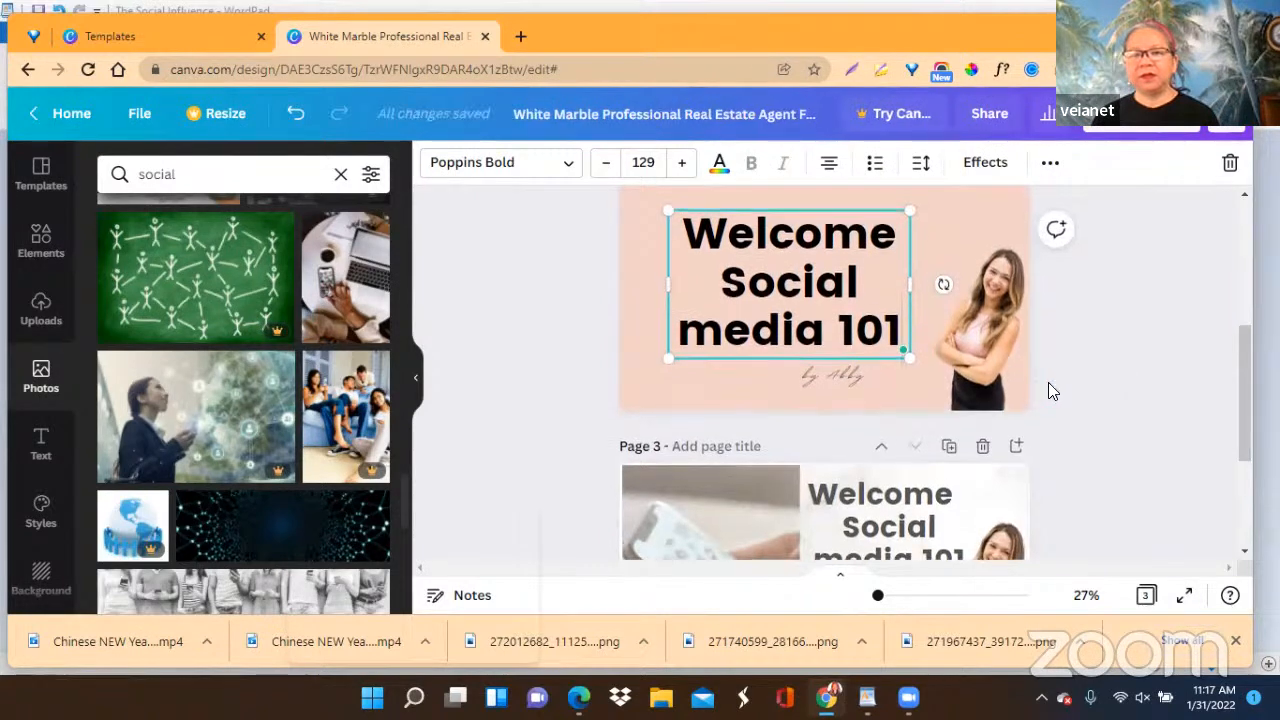
scroll(1048, 390, "up", 3)
scroll(1048, 382, "down", 2)
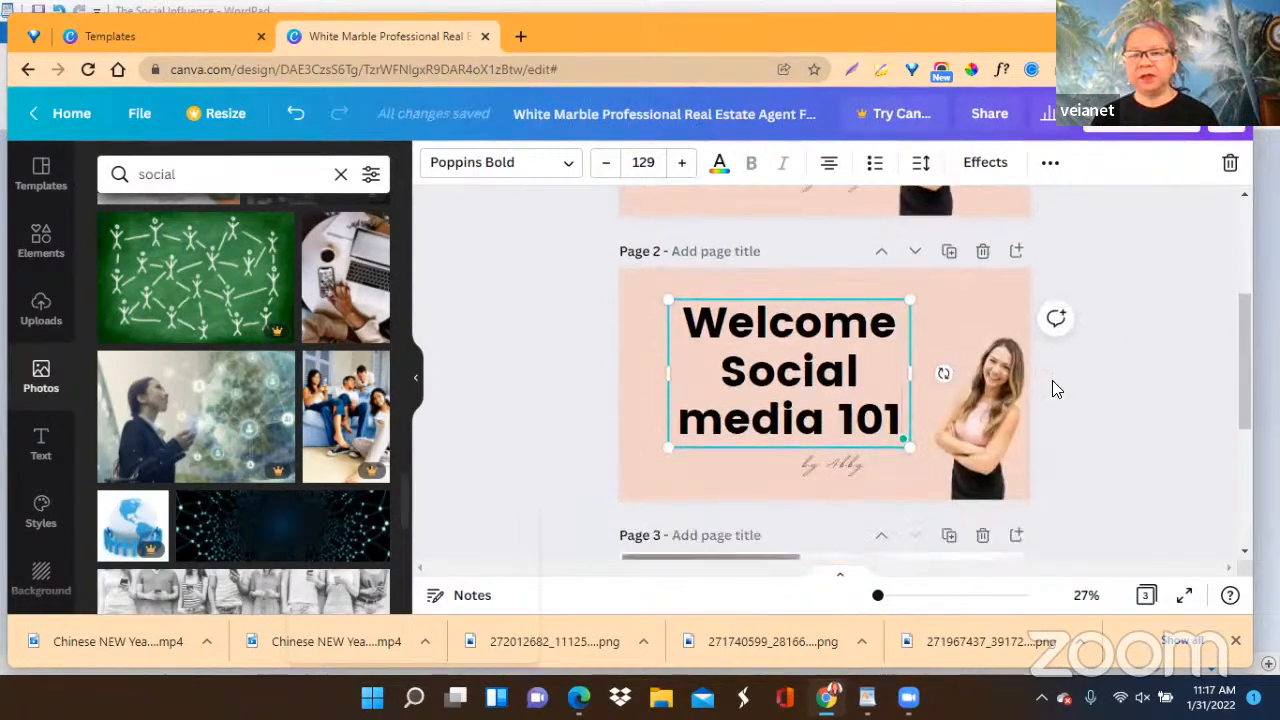
scroll(1052, 380, "down", 2)
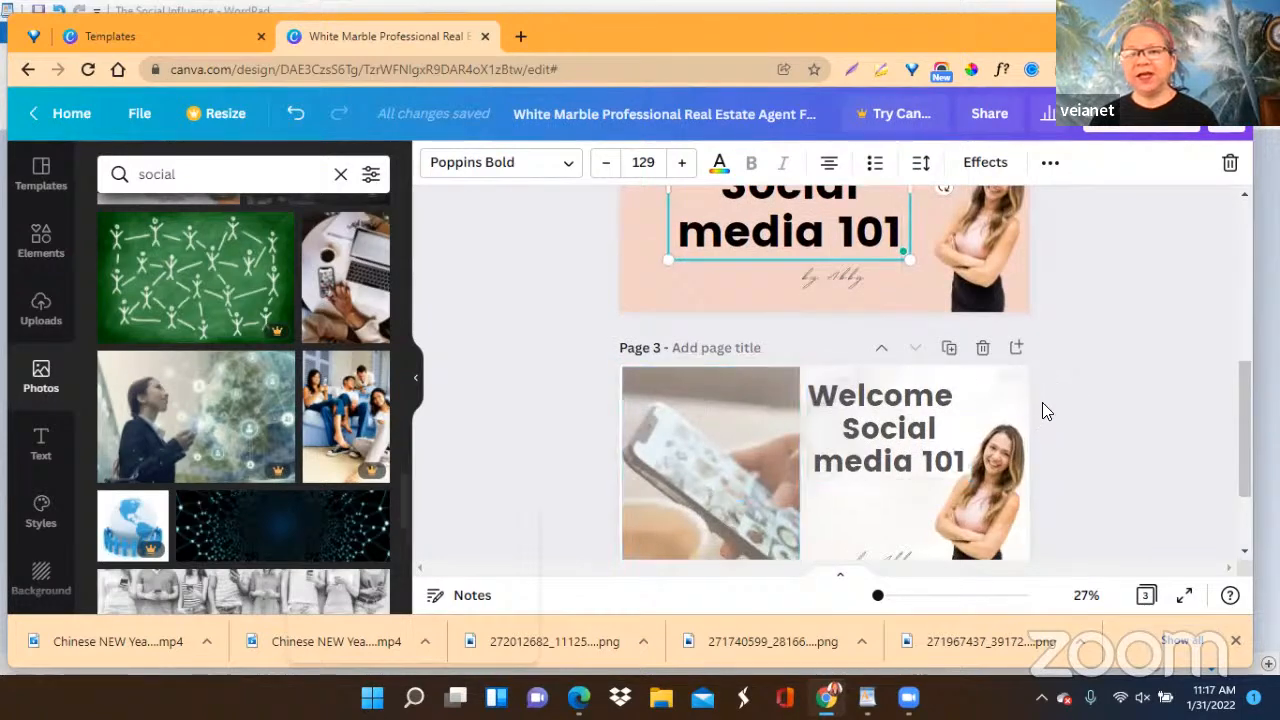
Set the transparency of the phone photo on page 3 to 80.
scroll(1076, 380, "down", 1)
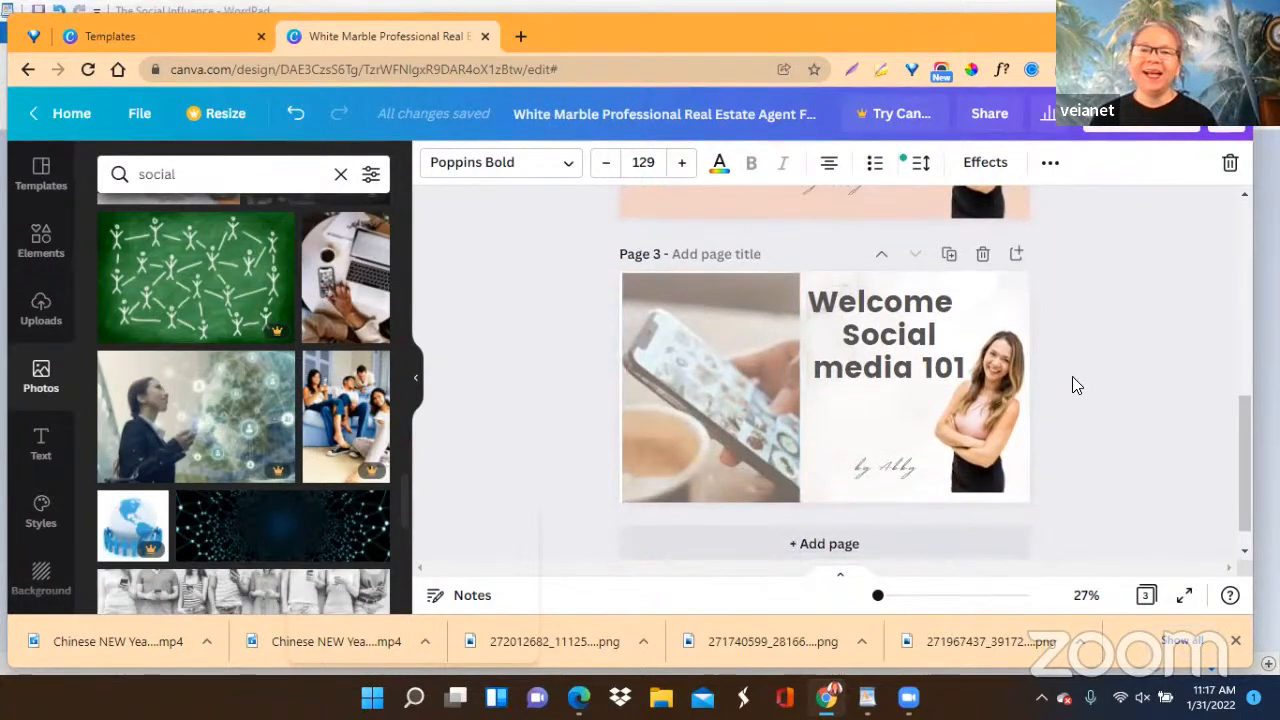
scroll(1072, 378, "up", 1)
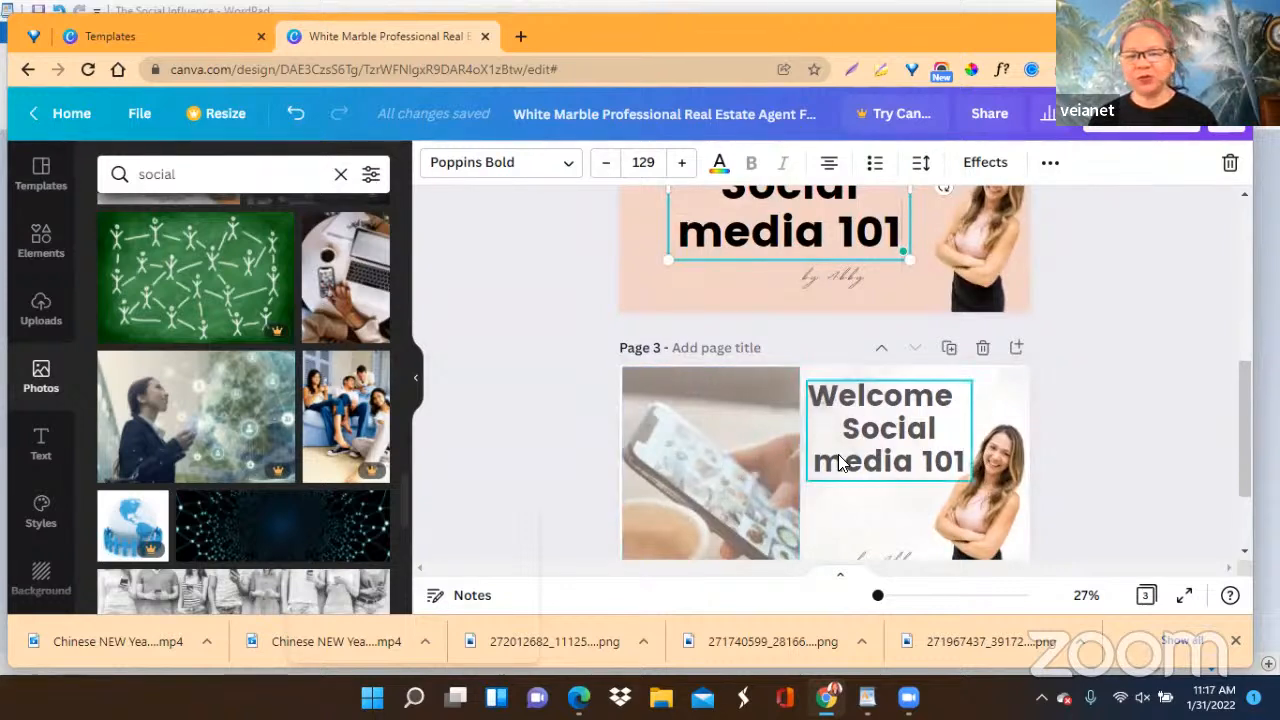
left_click(714, 454)
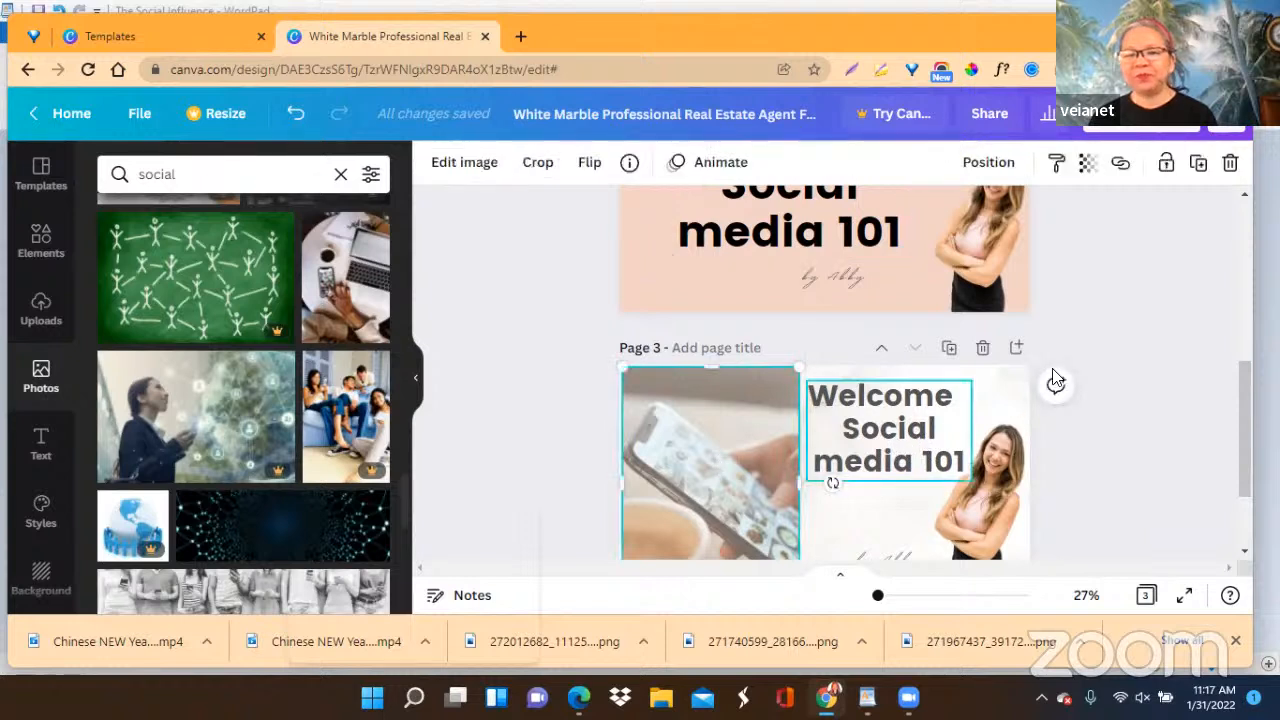
left_click(1092, 166)
mouse_move(1022, 219)
left_mouse_down()
mouse_move(980, 225)
mouse_move(1003, 229)
left_mouse_up()
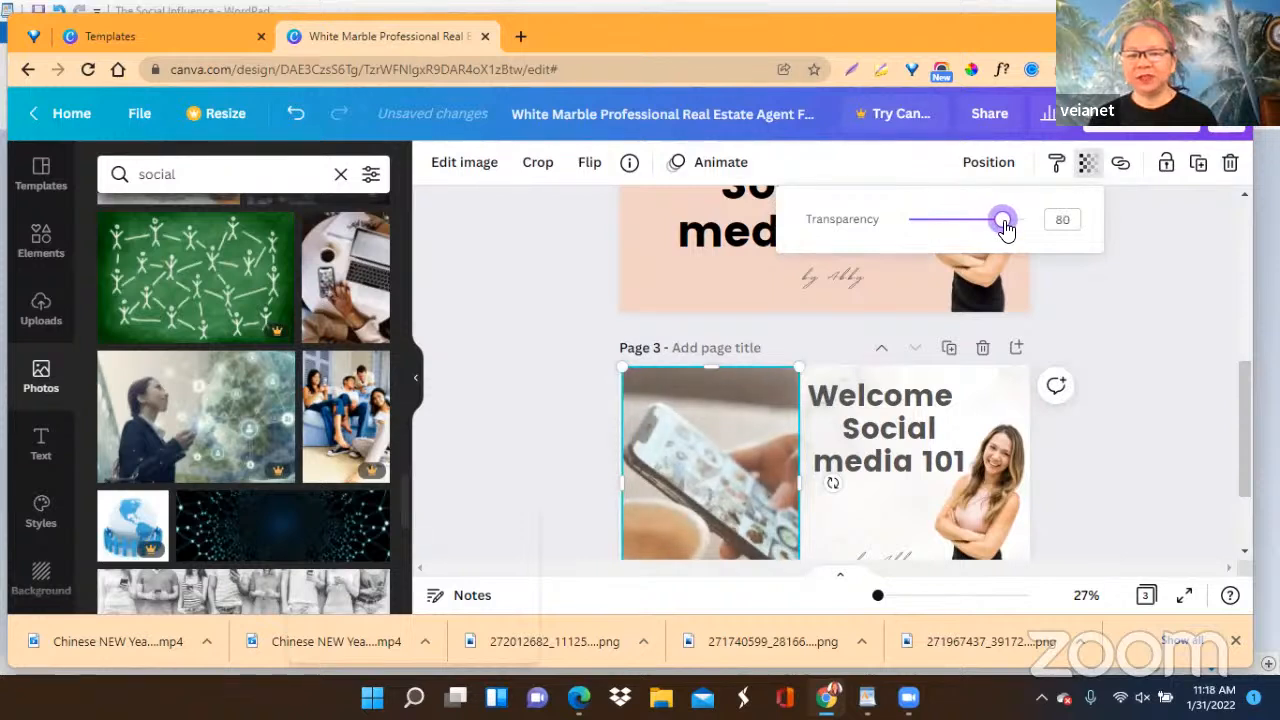
scroll(1113, 351, "down", 1)
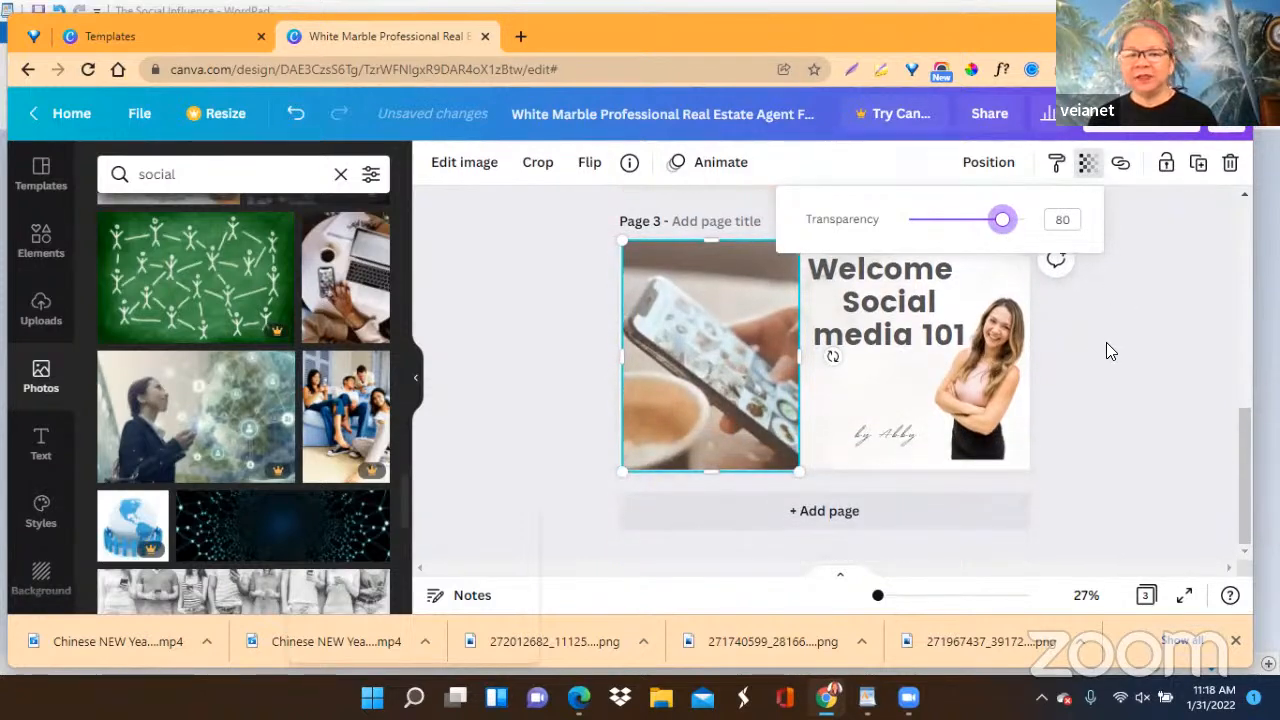
key("Escape")
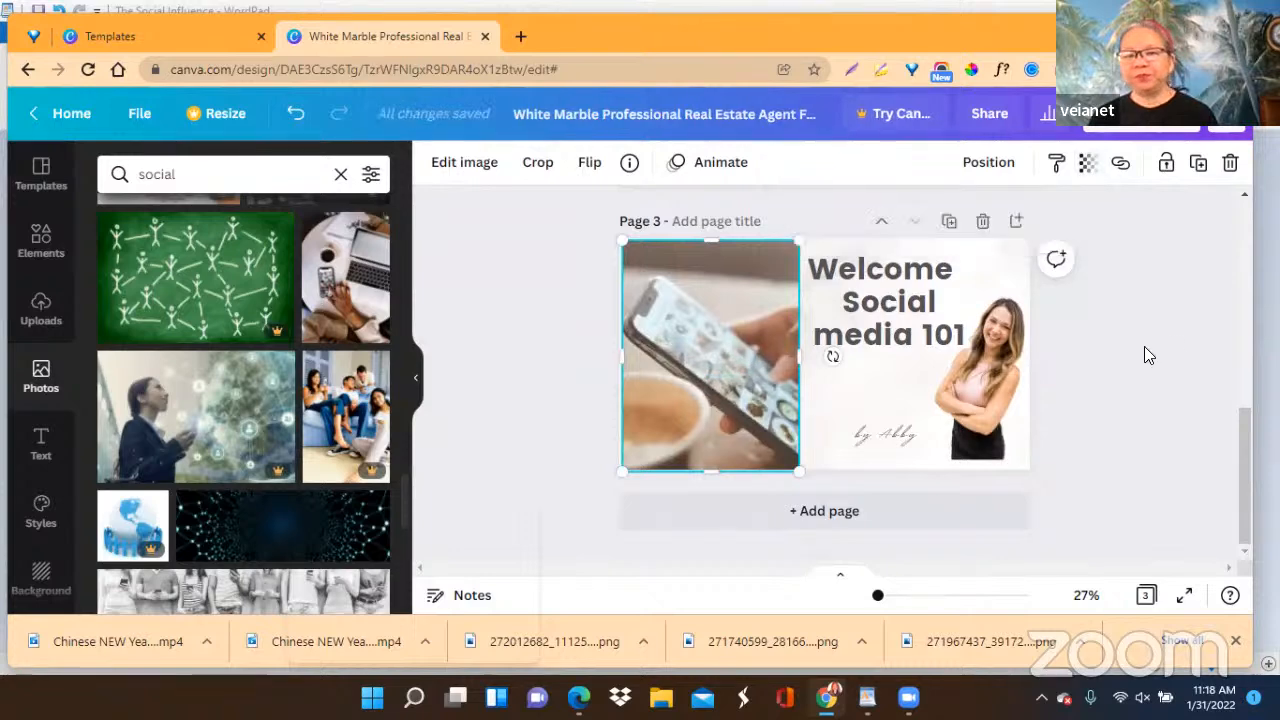
Move the script byline on page 2 right so it sits beside the woman's cutout, below the heading.
scroll(1150, 344, "up", 5)
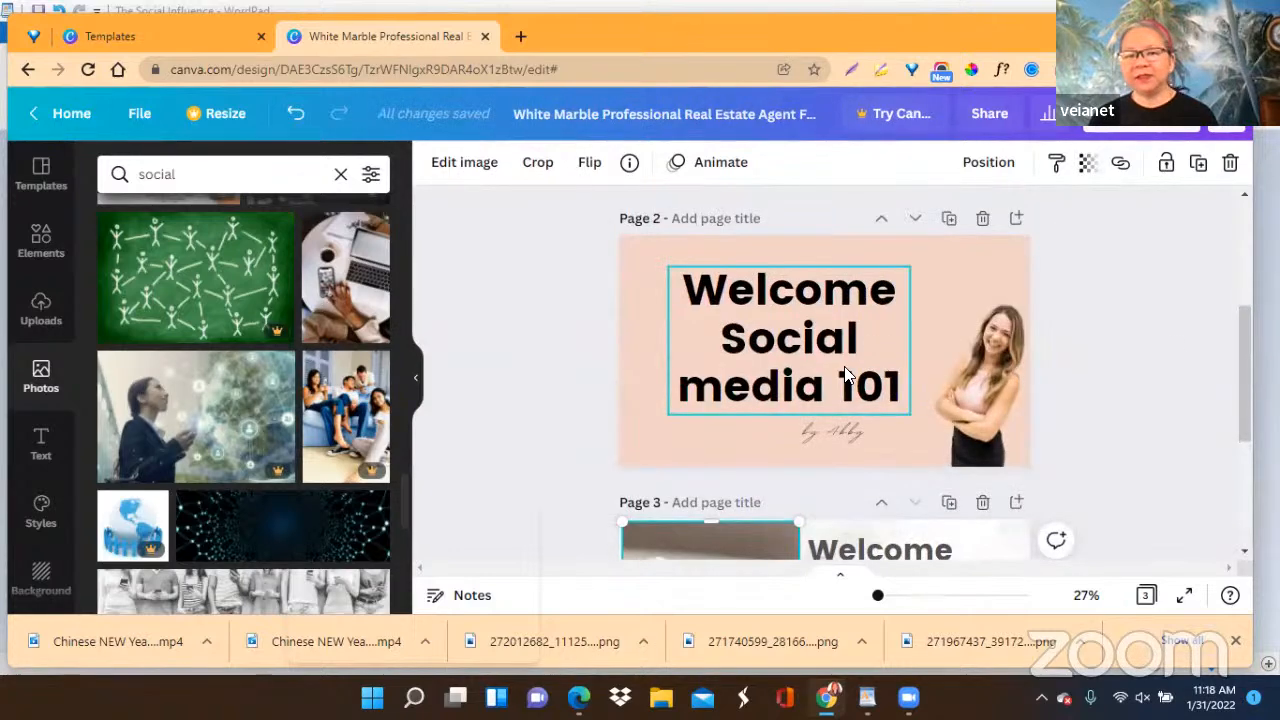
scroll(1060, 362, "up", 5)
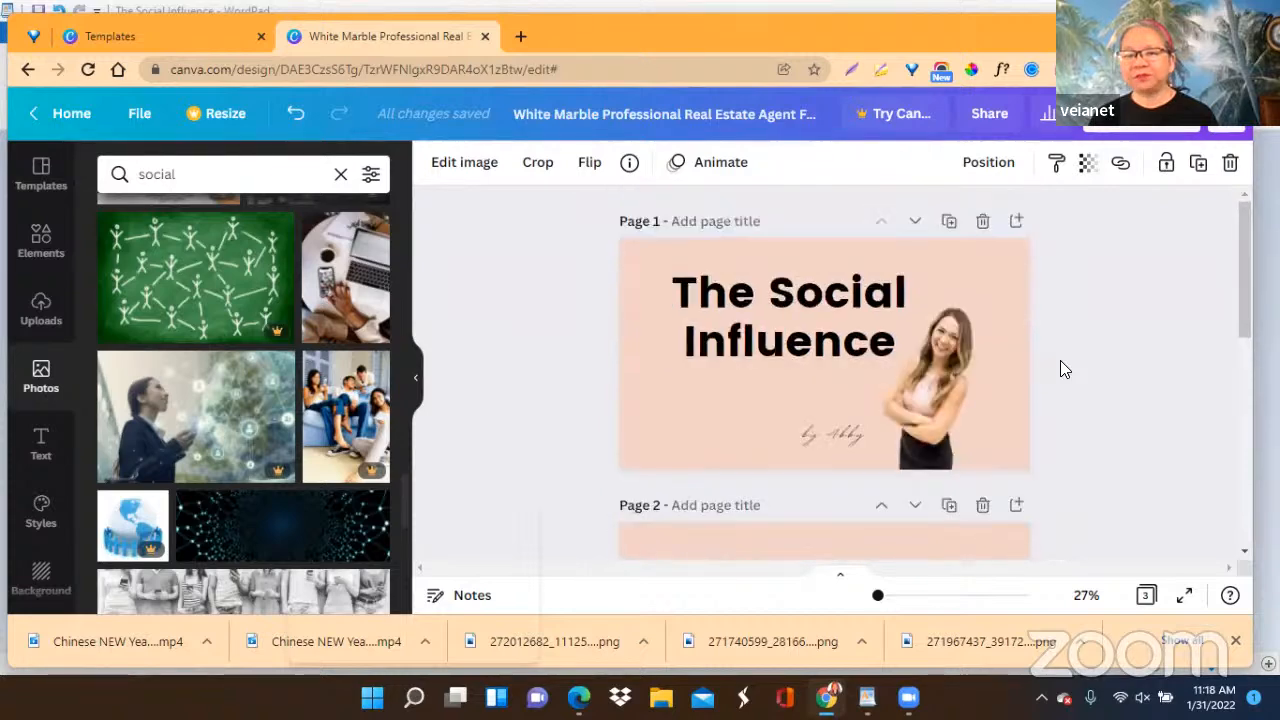
scroll(1065, 369, "down", 3)
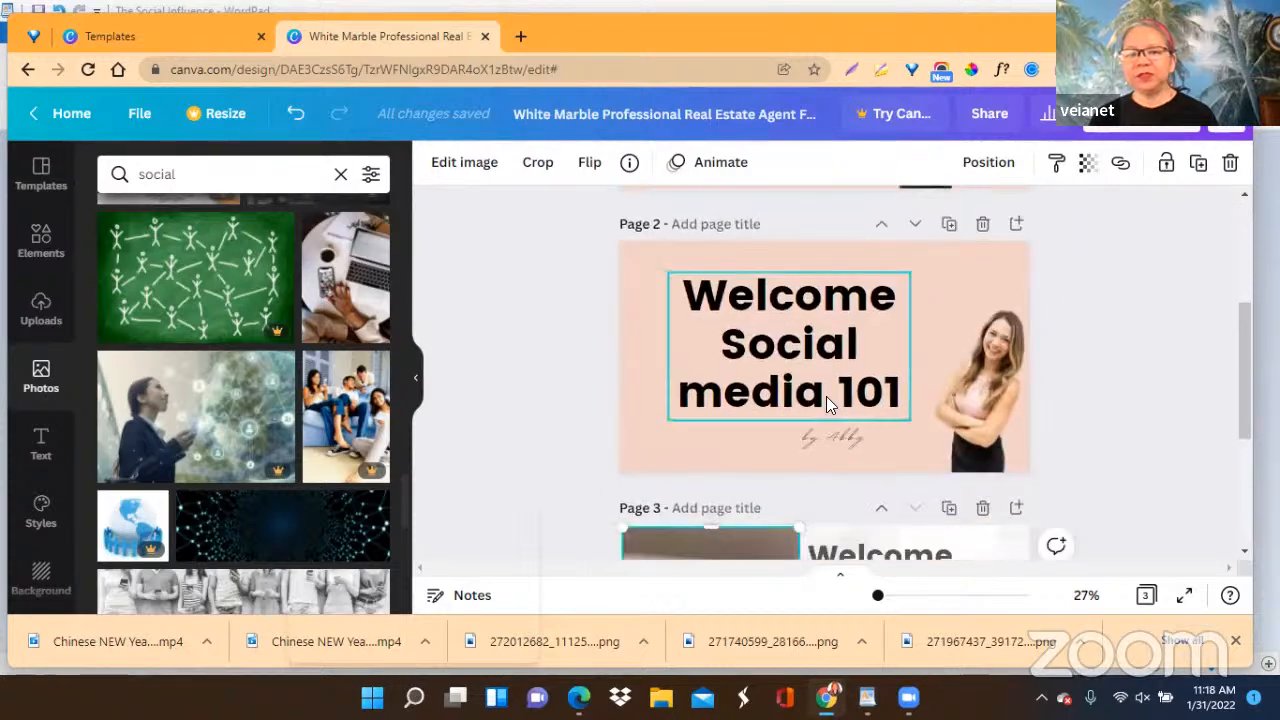
left_click_drag(836, 442, 910, 440)
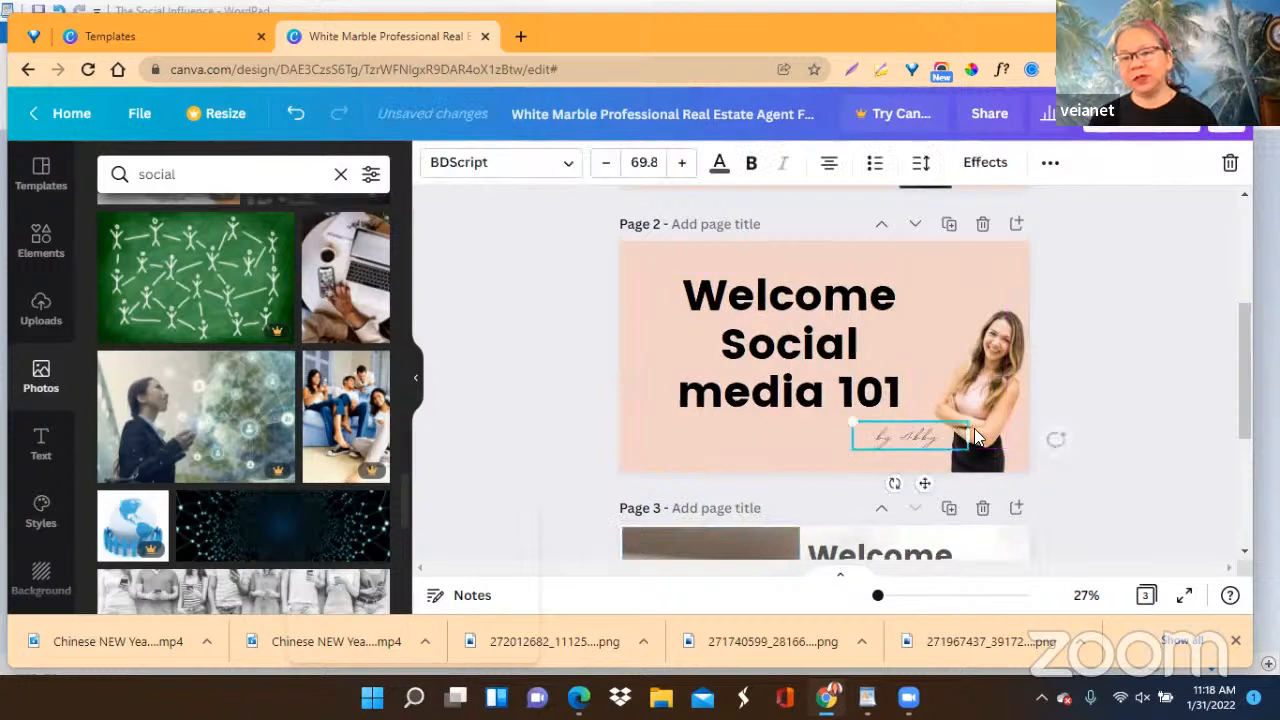
left_click(1164, 326)
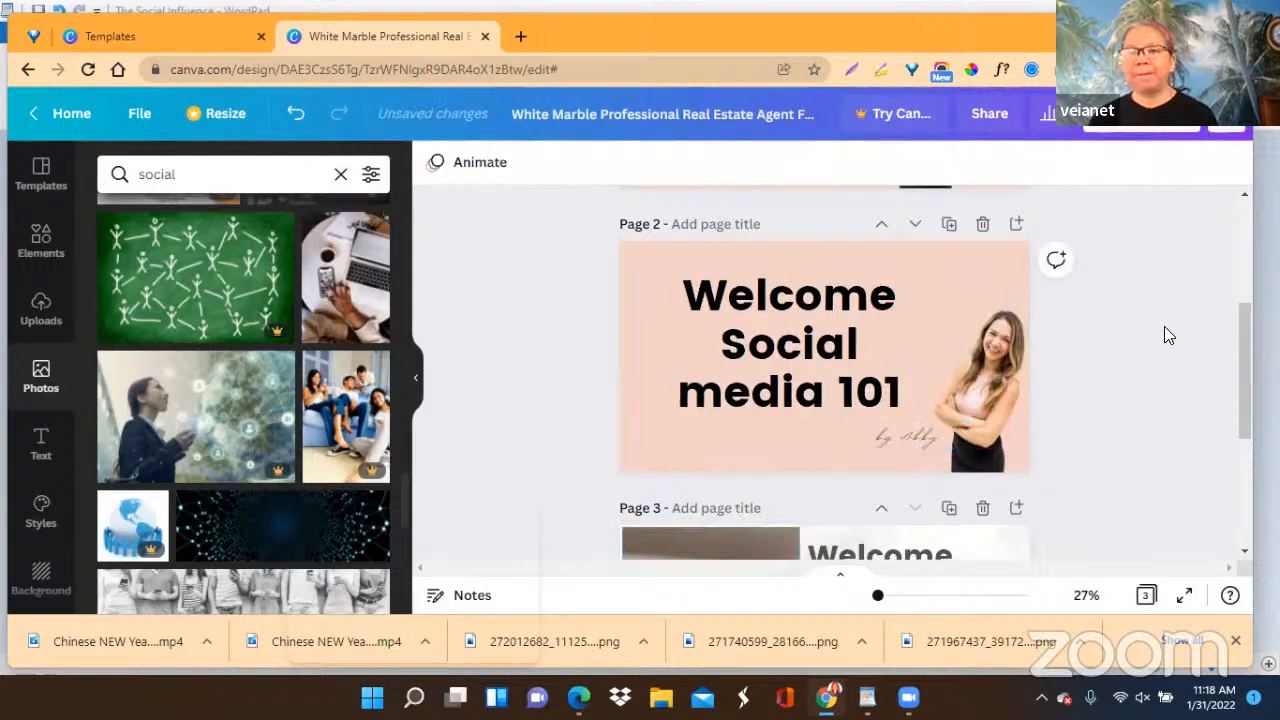
Duplicate page 2 and delete the page with the phone photo.
left_click(950, 226)
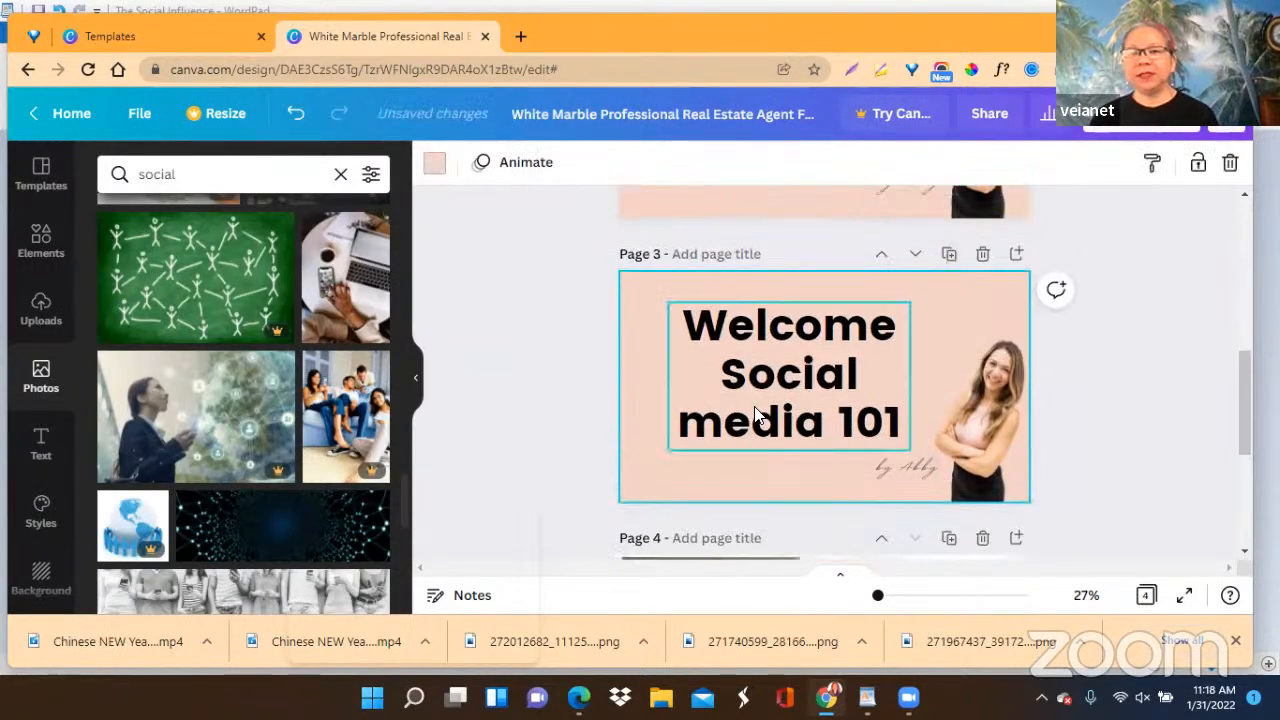
scroll(830, 500, "down", 3)
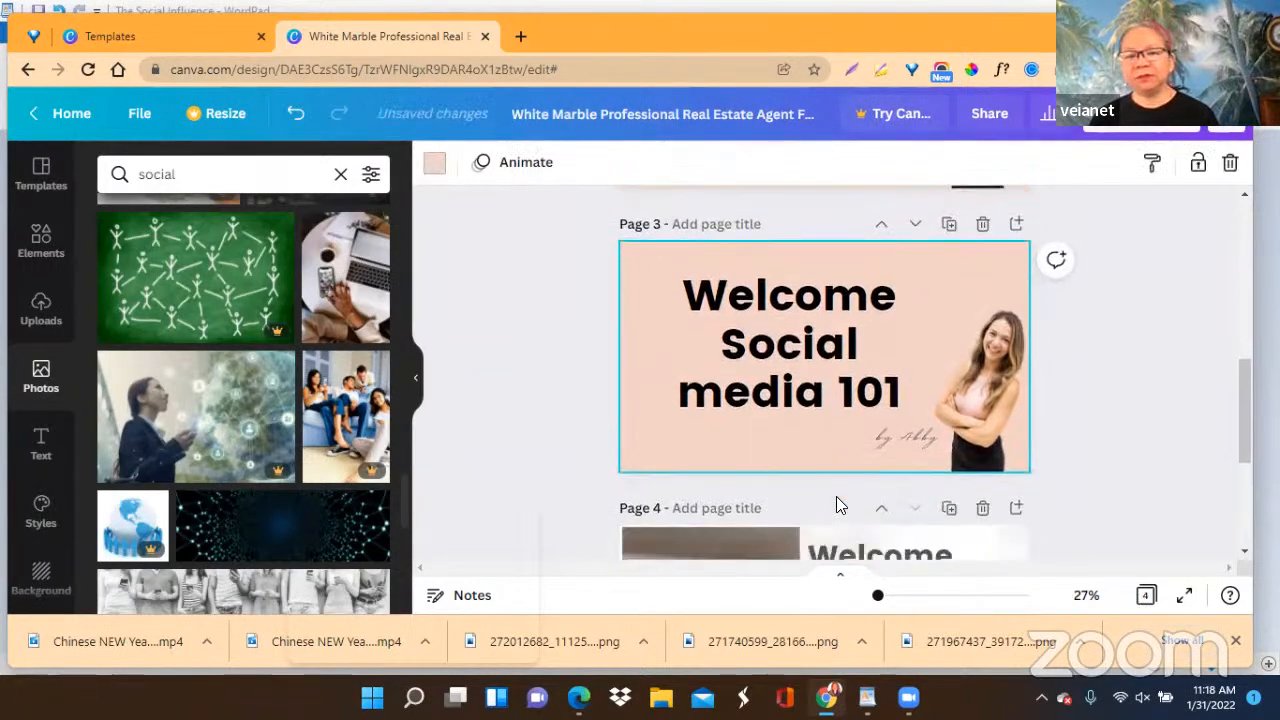
left_click(982, 221)
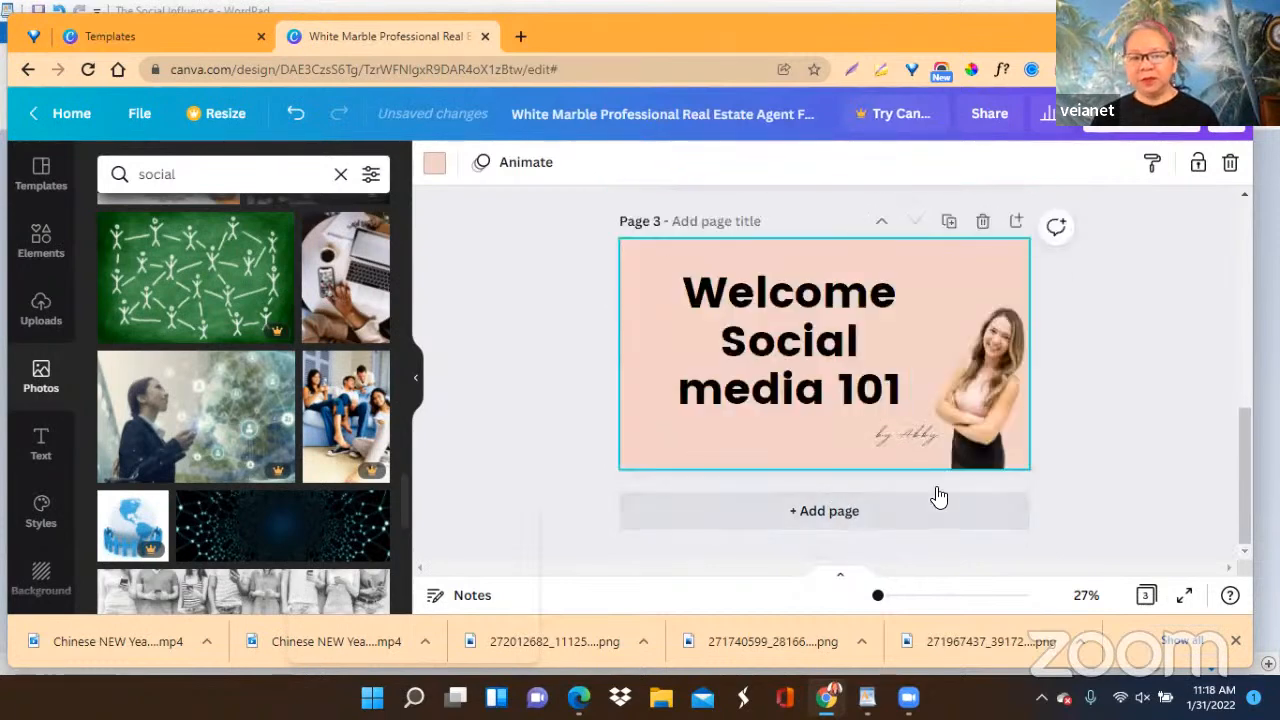
Capitalize "media" as "Media" in the page 2 heading.
scroll(1108, 410, "up", 3)
scroll(1108, 410, "up", 3)
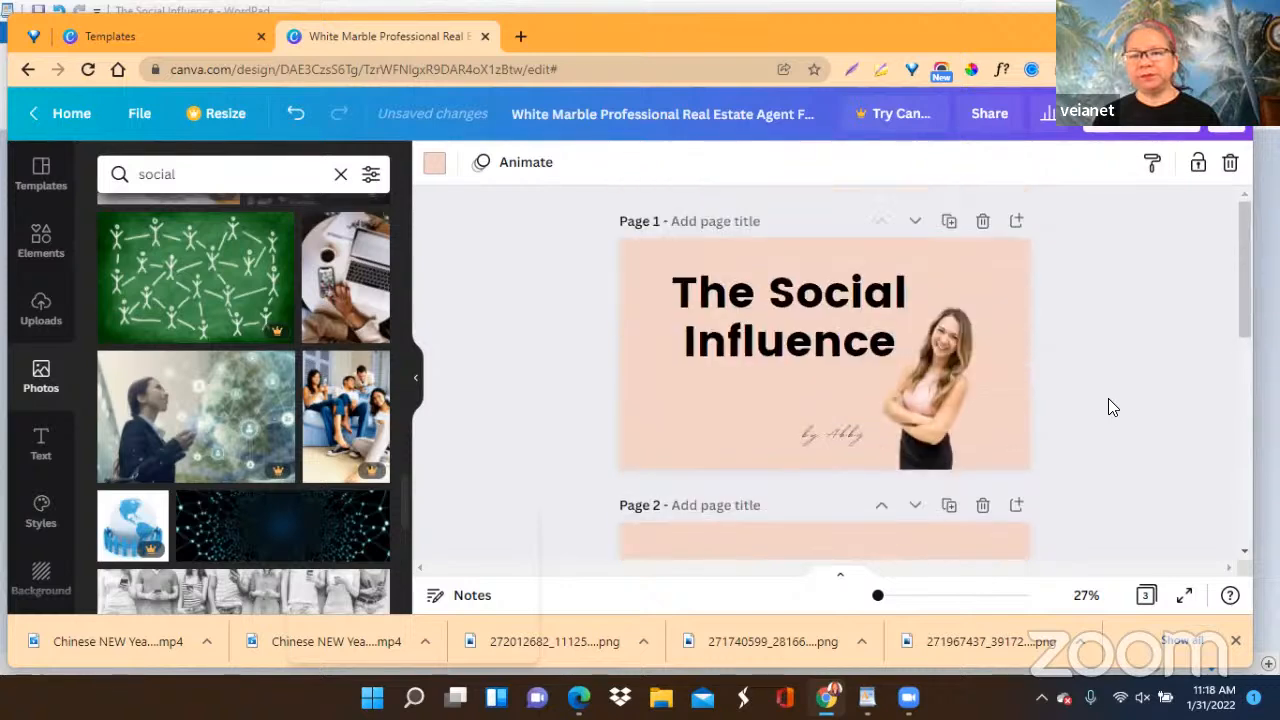
scroll(1108, 400, "down", 3)
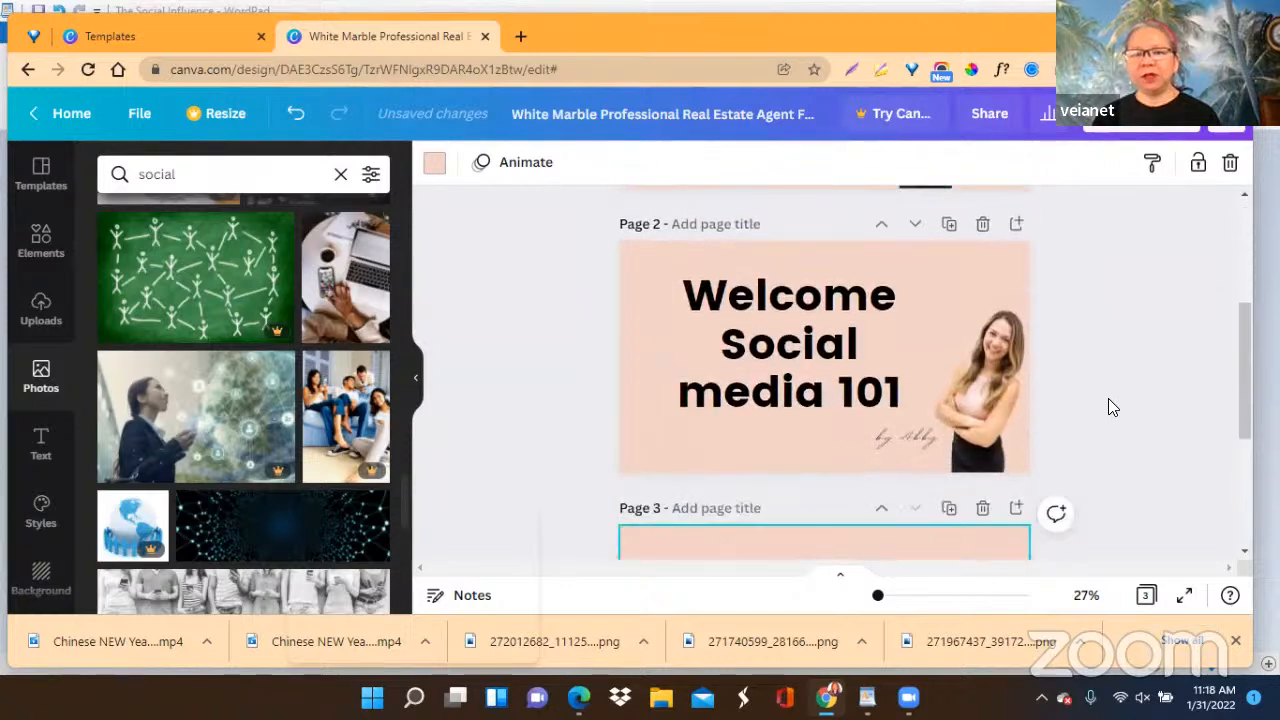
scroll(1108, 398, "up", 4)
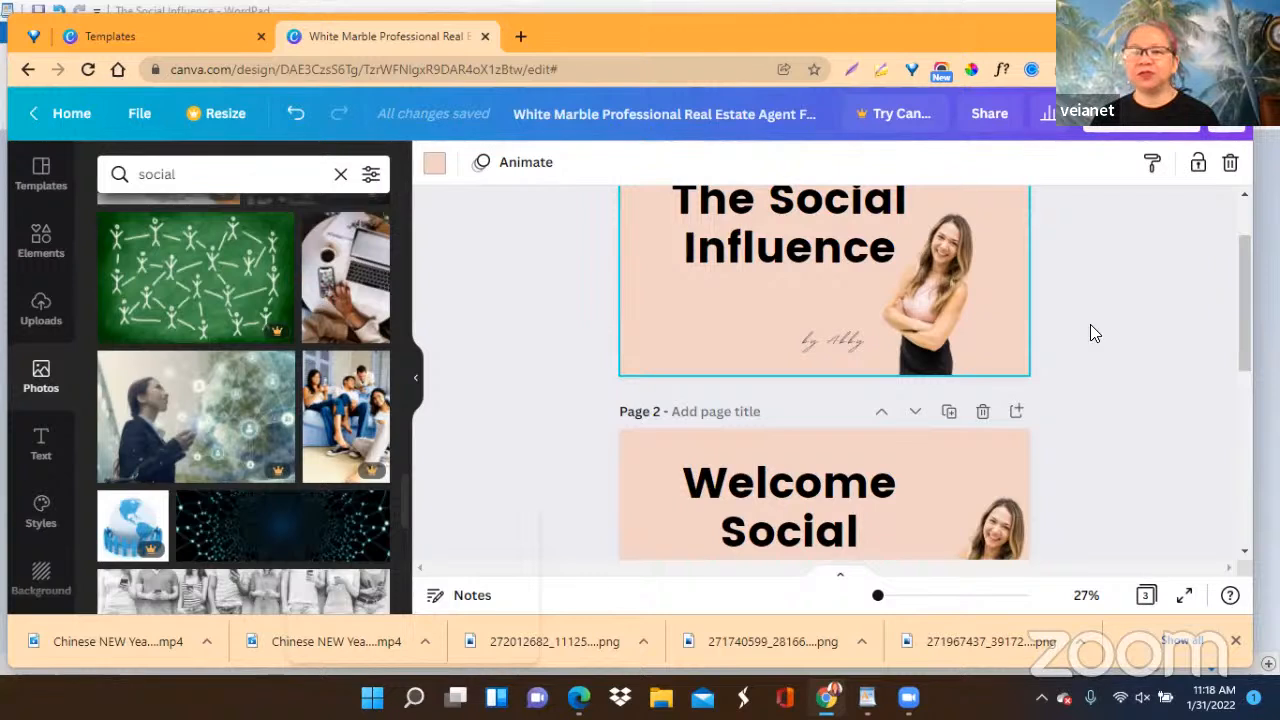
left_click_drag(1245, 283, 1236, 343)
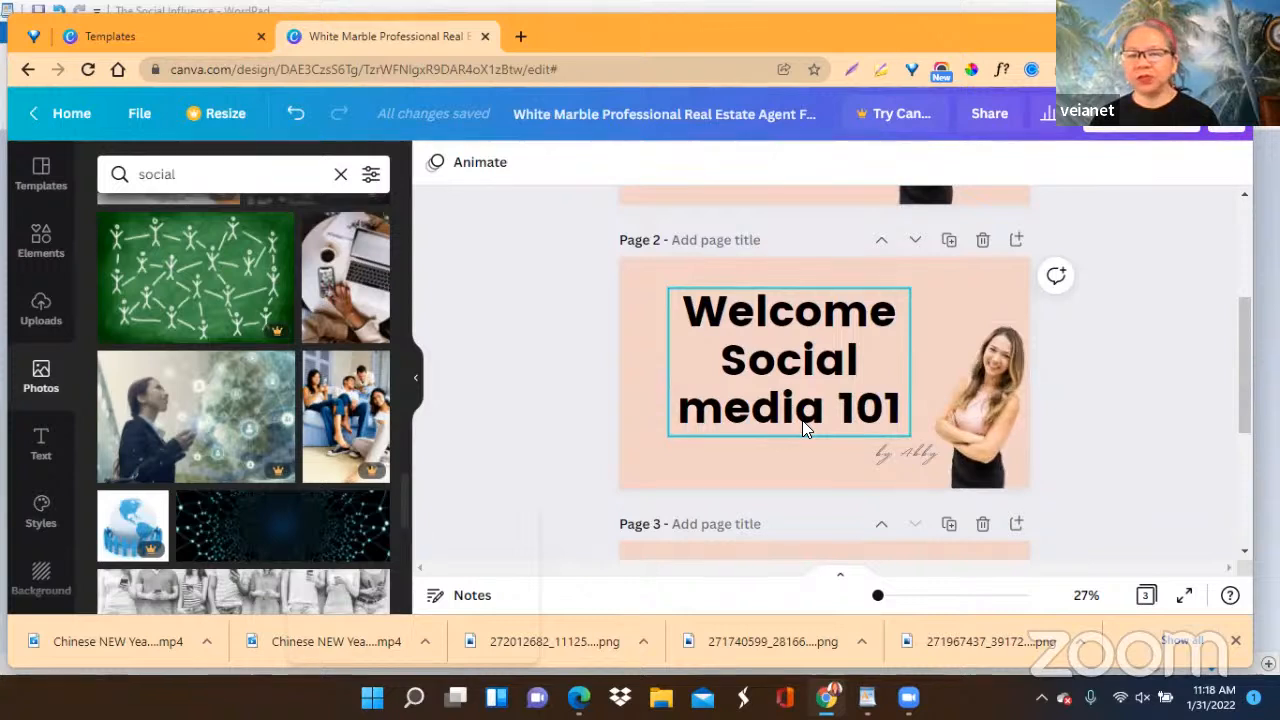
left_click(713, 418)
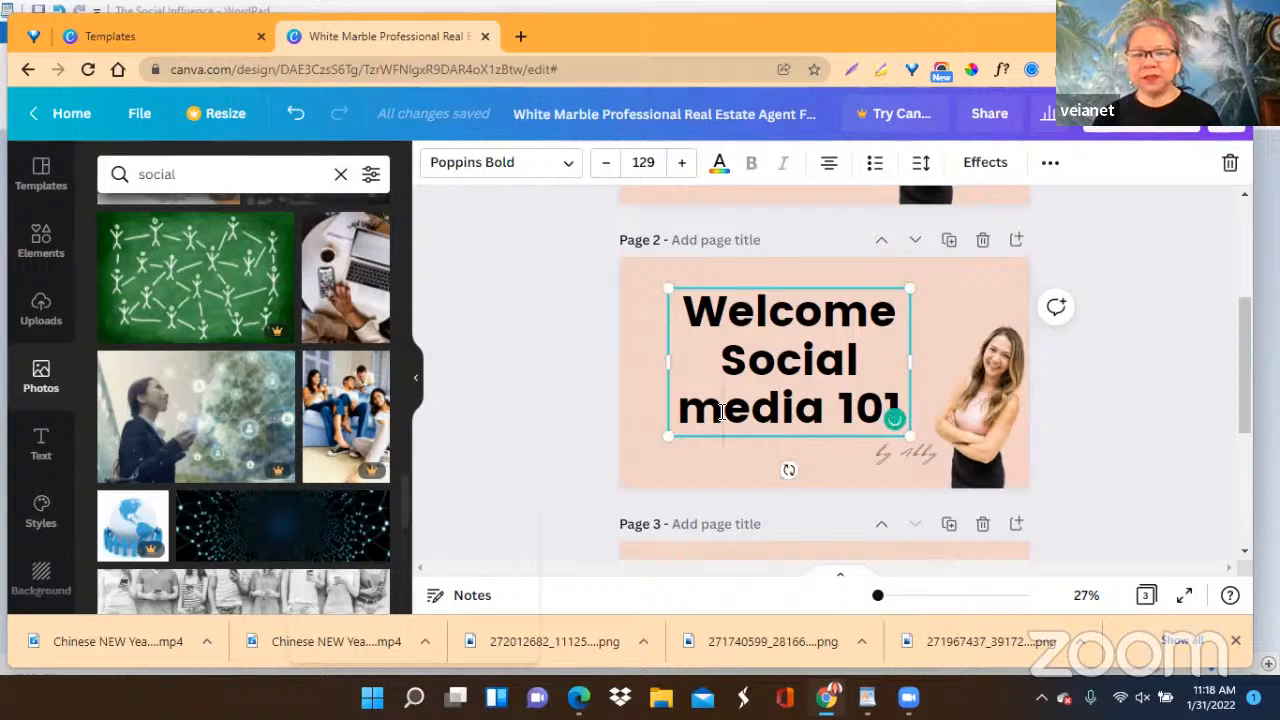
left_click(720, 412)
key("BackSpace")
type("M")
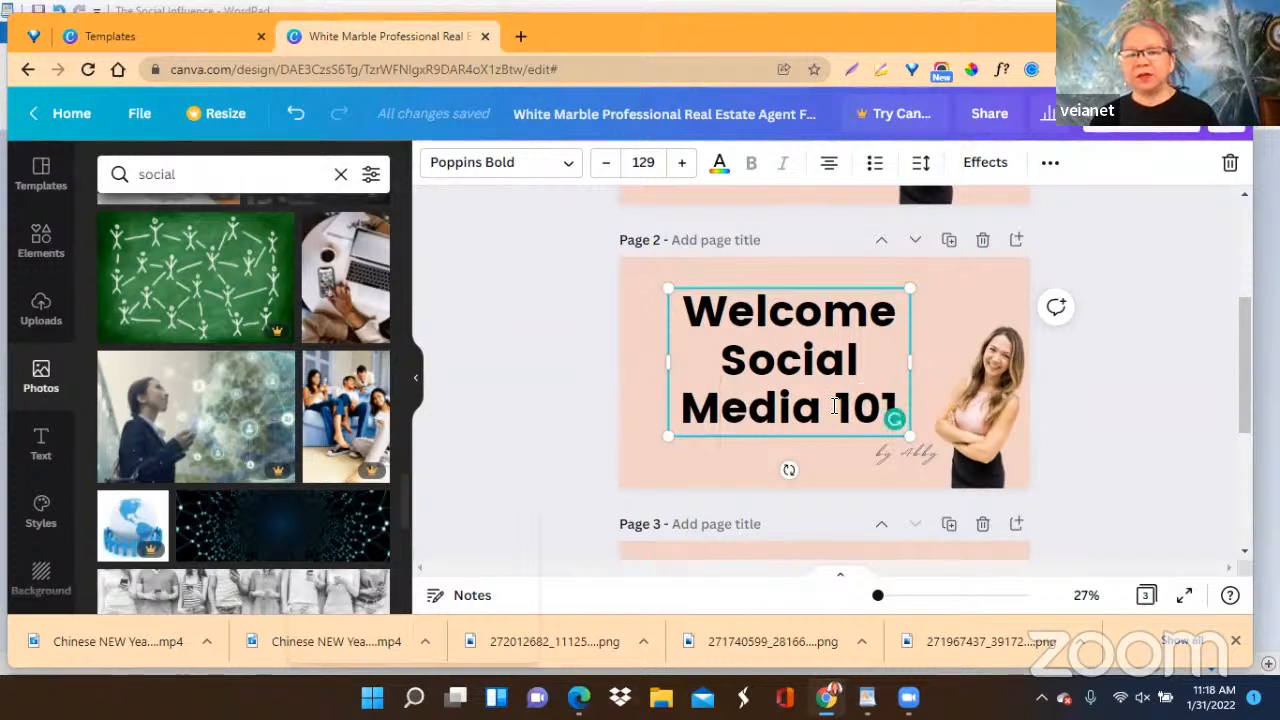
Put "101" on its own line in the page 2 heading and insert "To" between "Welcome" and "Social".
left_click(834, 406)
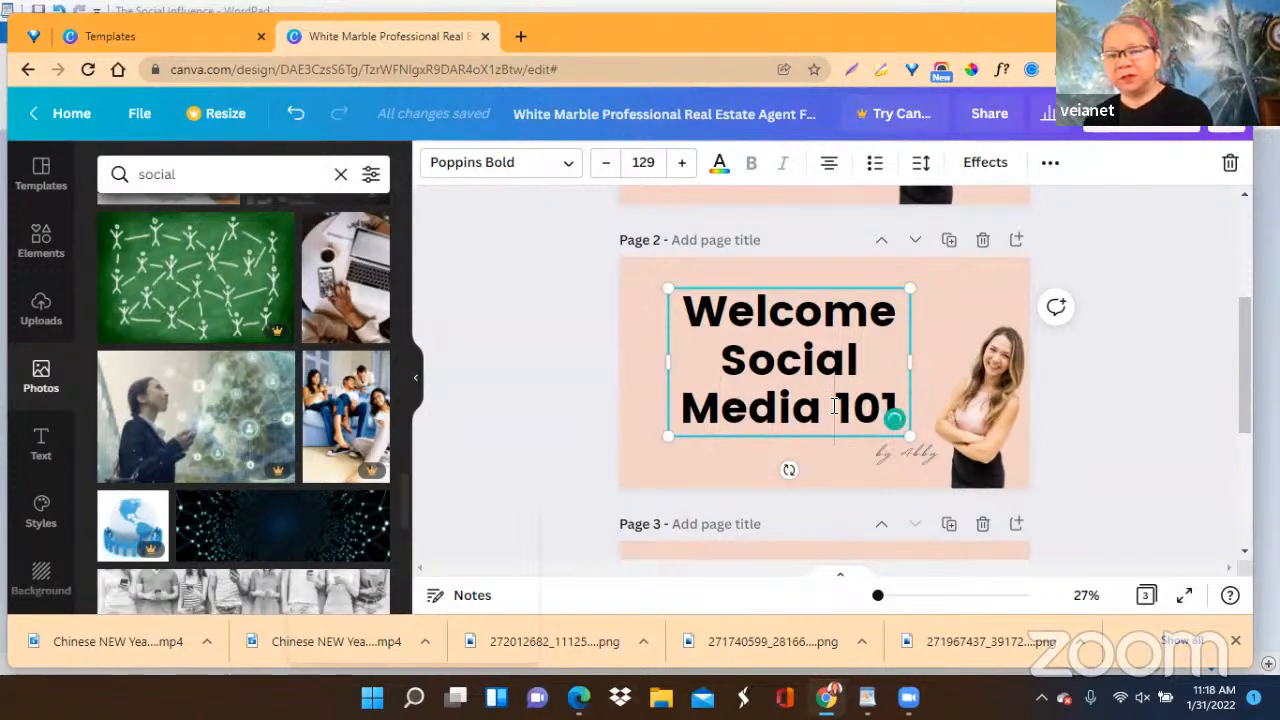
key("Return")
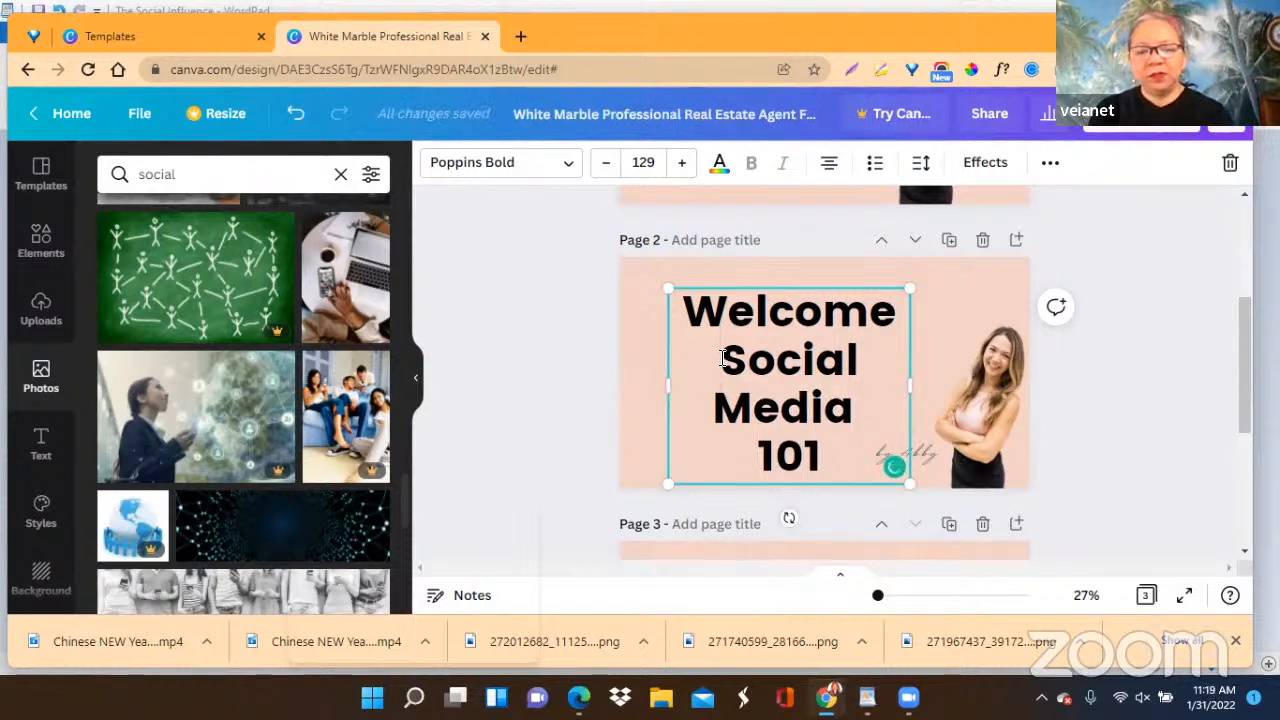
left_click(722, 358)
type("To")
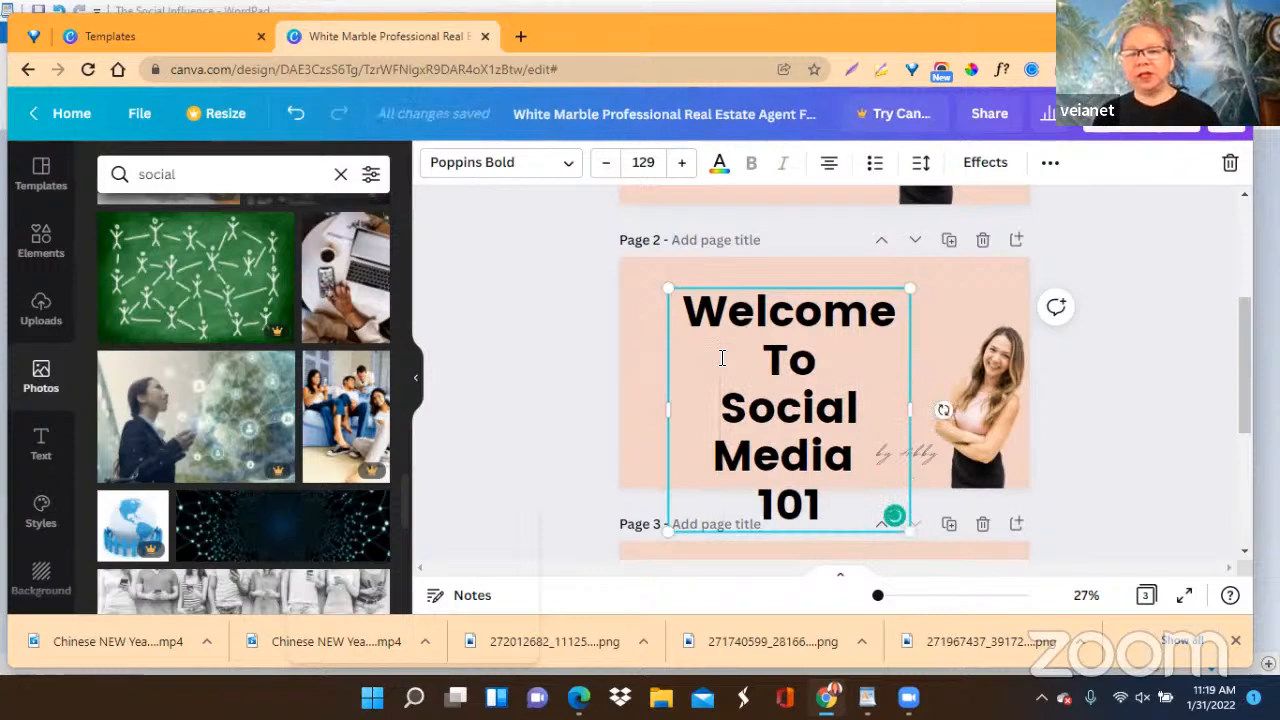
Shrink the page 2 heading to font size 109 and move it up so it fits within the page.
left_click_drag(669, 291, 706, 327)
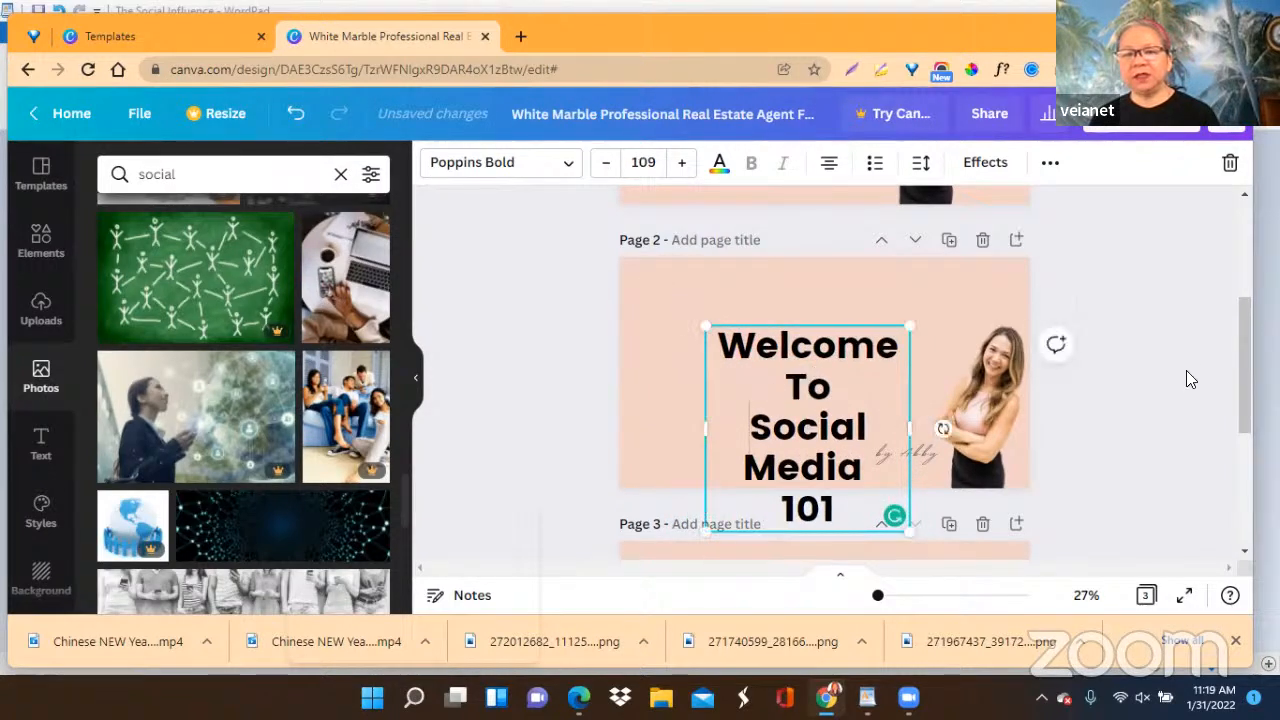
left_click(944, 396)
left_click_drag(834, 416, 817, 370)
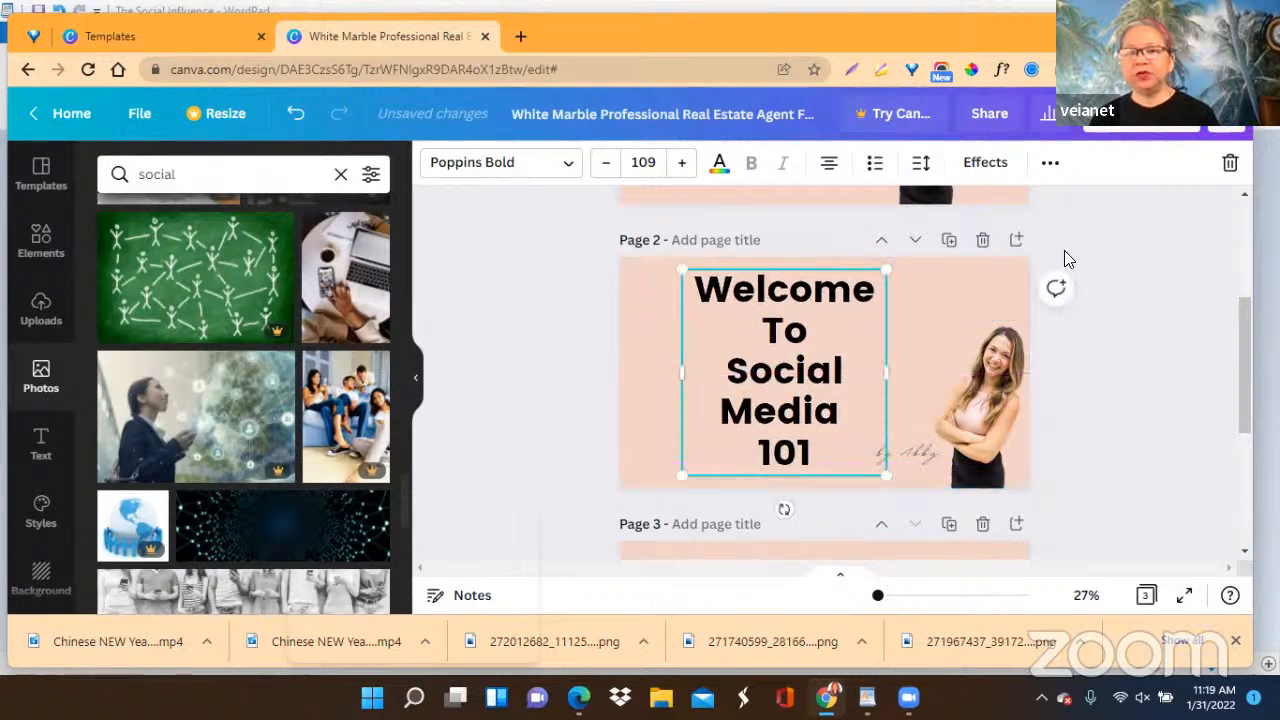
Set the page 2 heading's line spacing to 1.04 and nudge the heading slightly down.
left_click(921, 170)
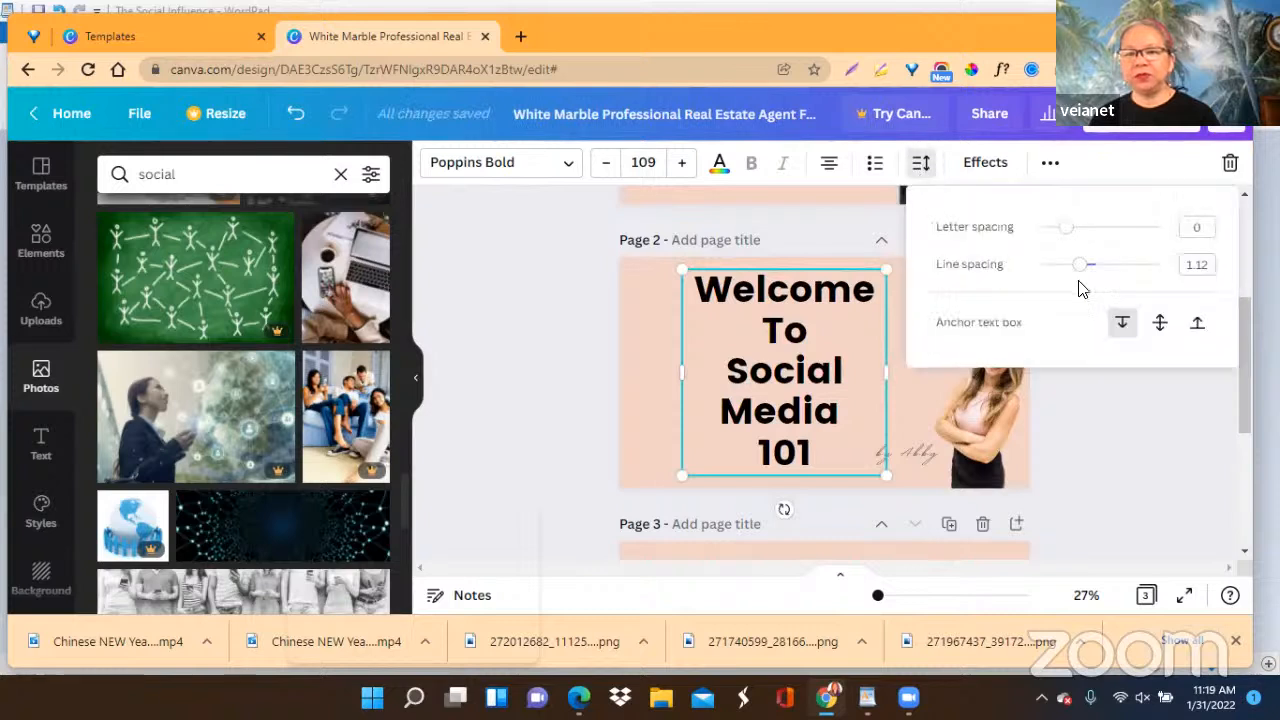
left_click_drag(1079, 265, 1076, 270)
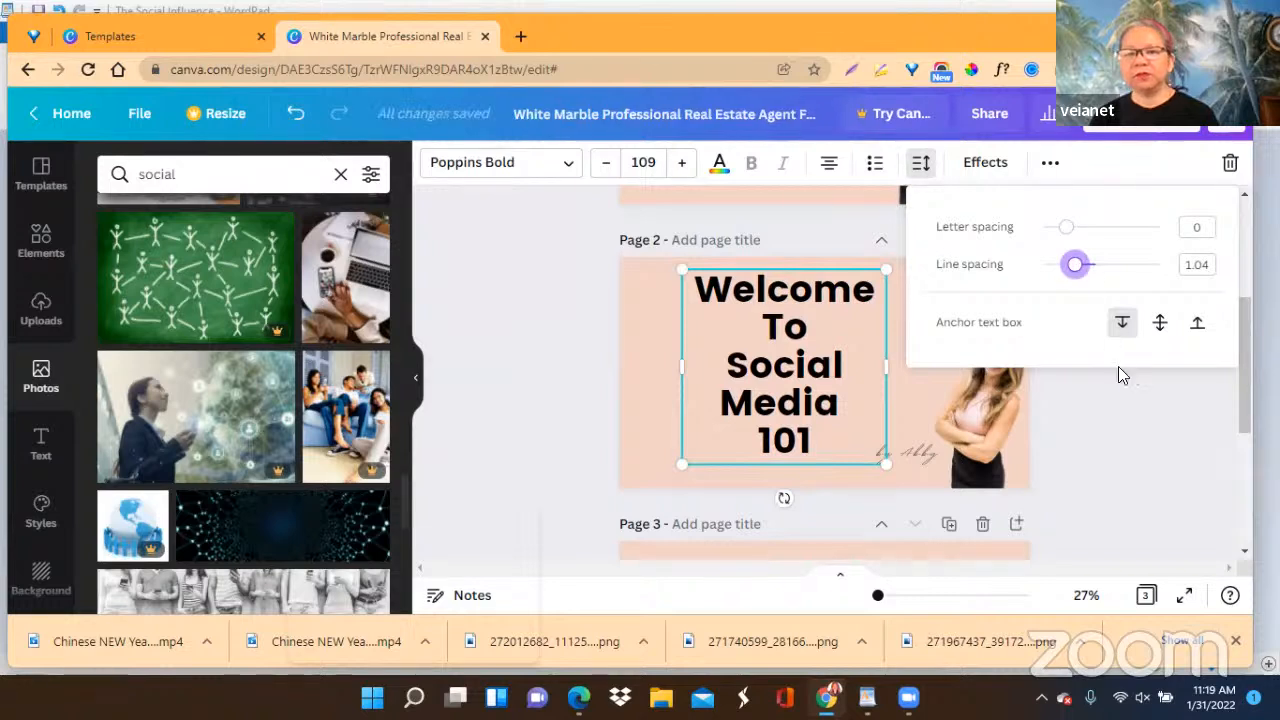
left_click(1118, 418)
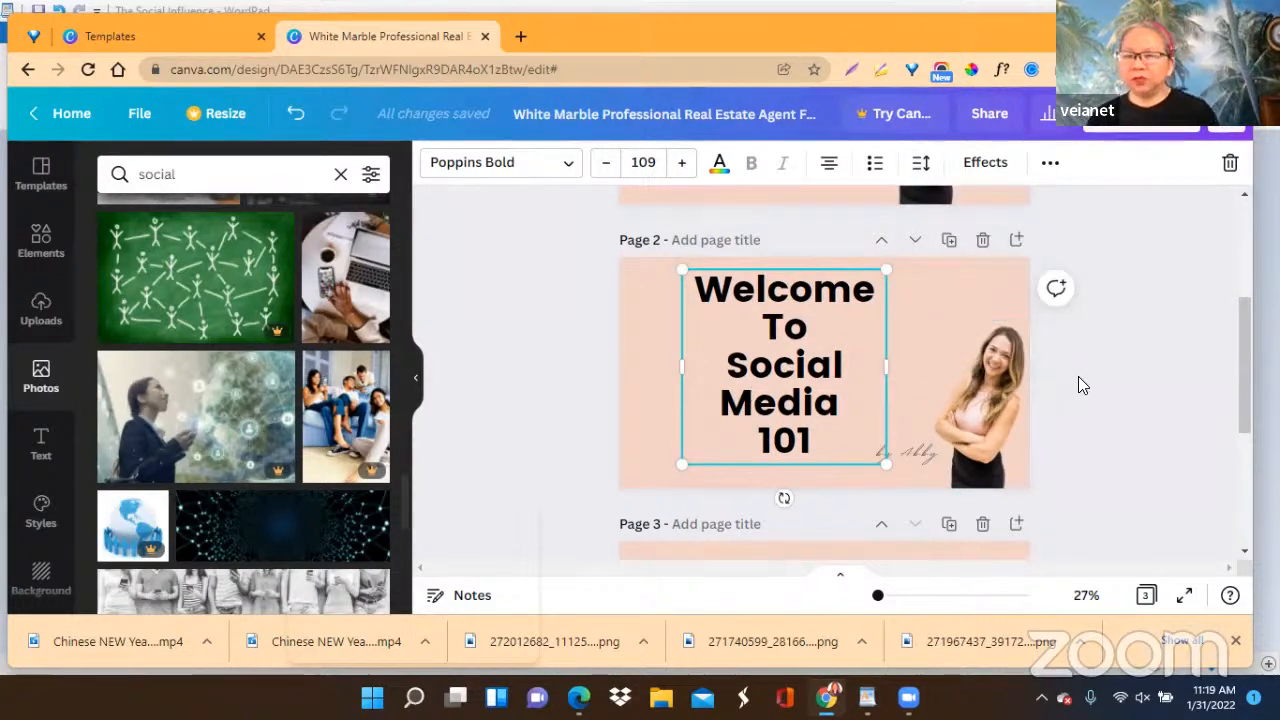
left_click(1078, 378)
left_click(785, 384)
left_click_drag(785, 384, 783, 395)
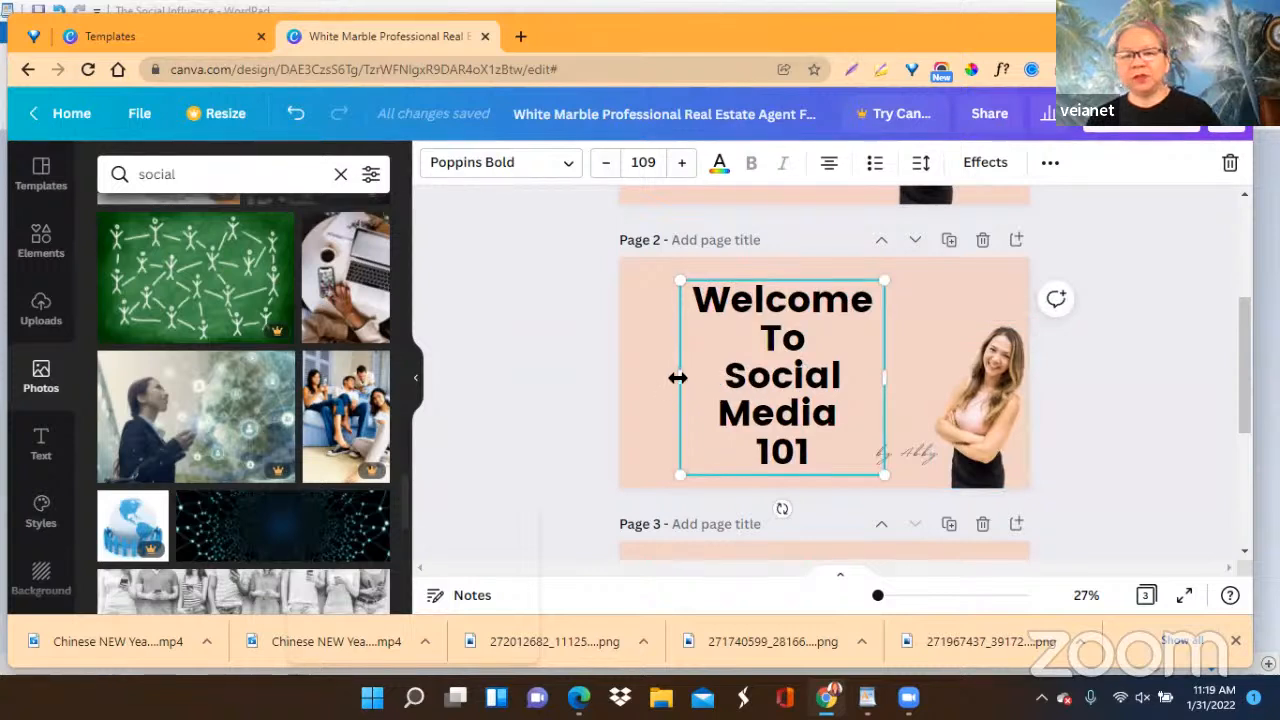
Widen the page 2 heading box on both sides and arrange the text as "Welcome", "To" and "Social Media 101" on three lines.
left_click_drag(673, 377, 643, 377)
left_click_drag(882, 358, 967, 340)
left_click(876, 300)
key("Return")
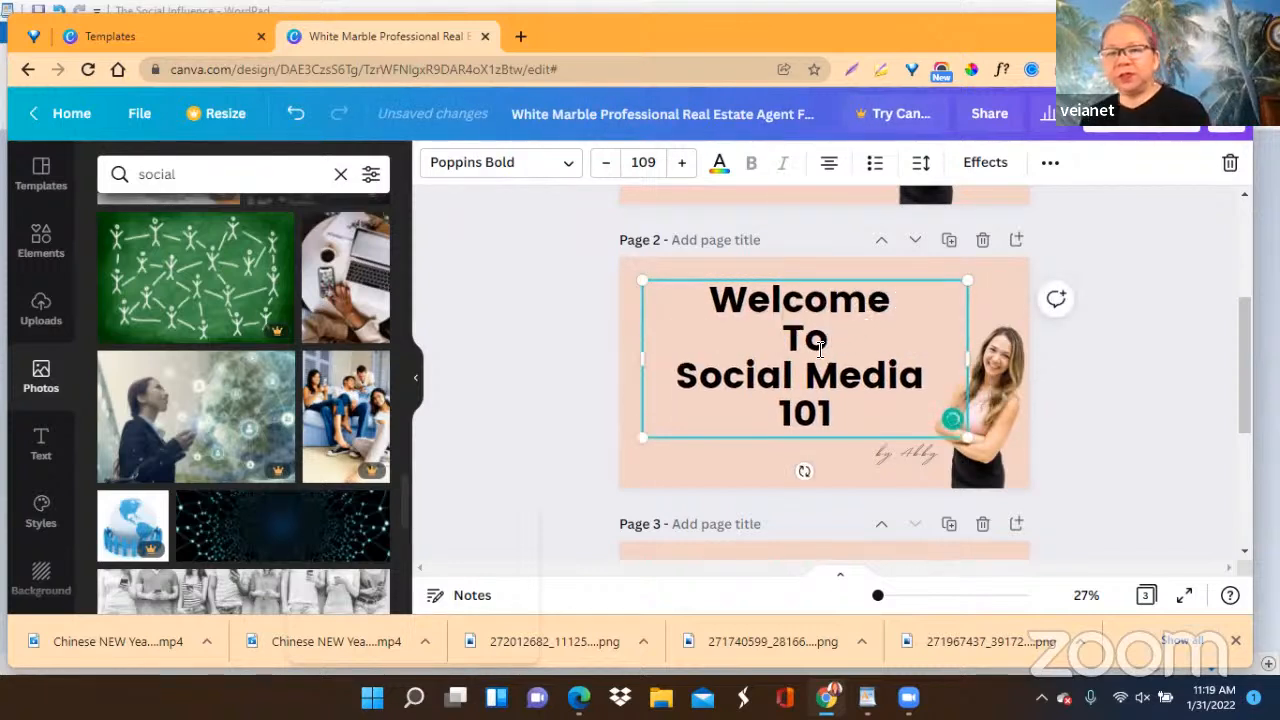
left_click_drag(643, 358, 619, 362)
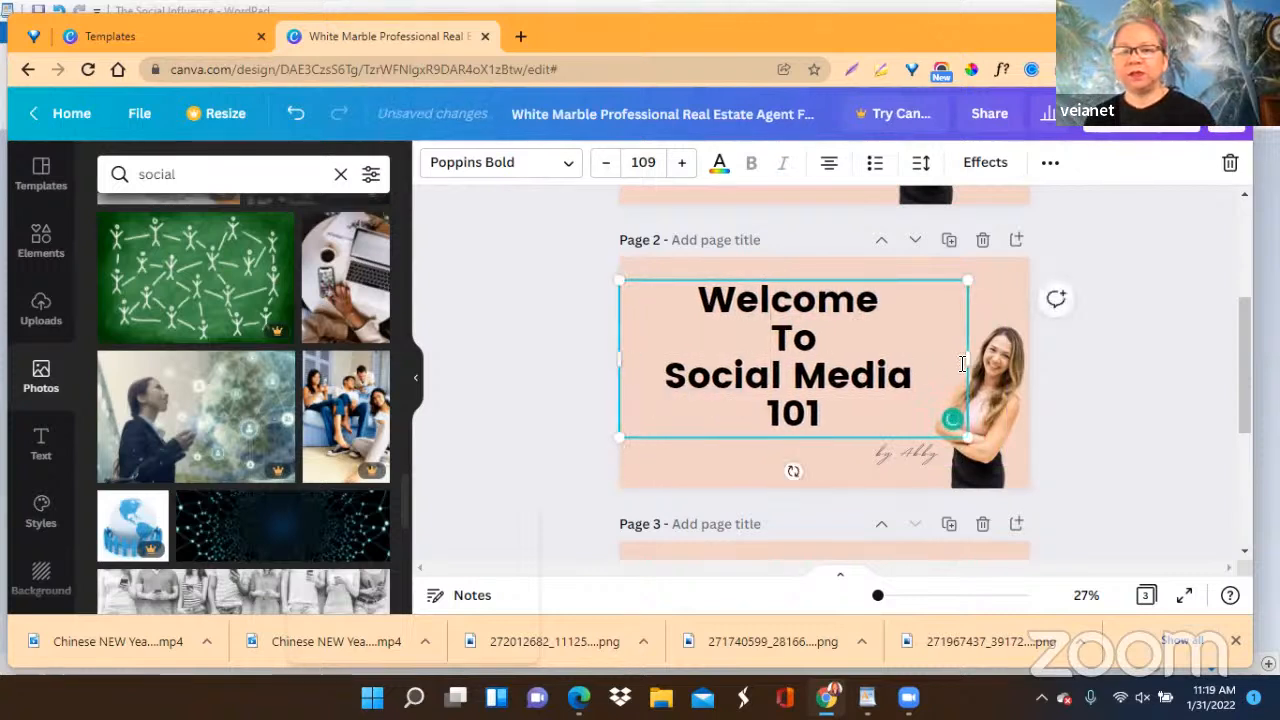
left_click_drag(967, 363, 992, 363)
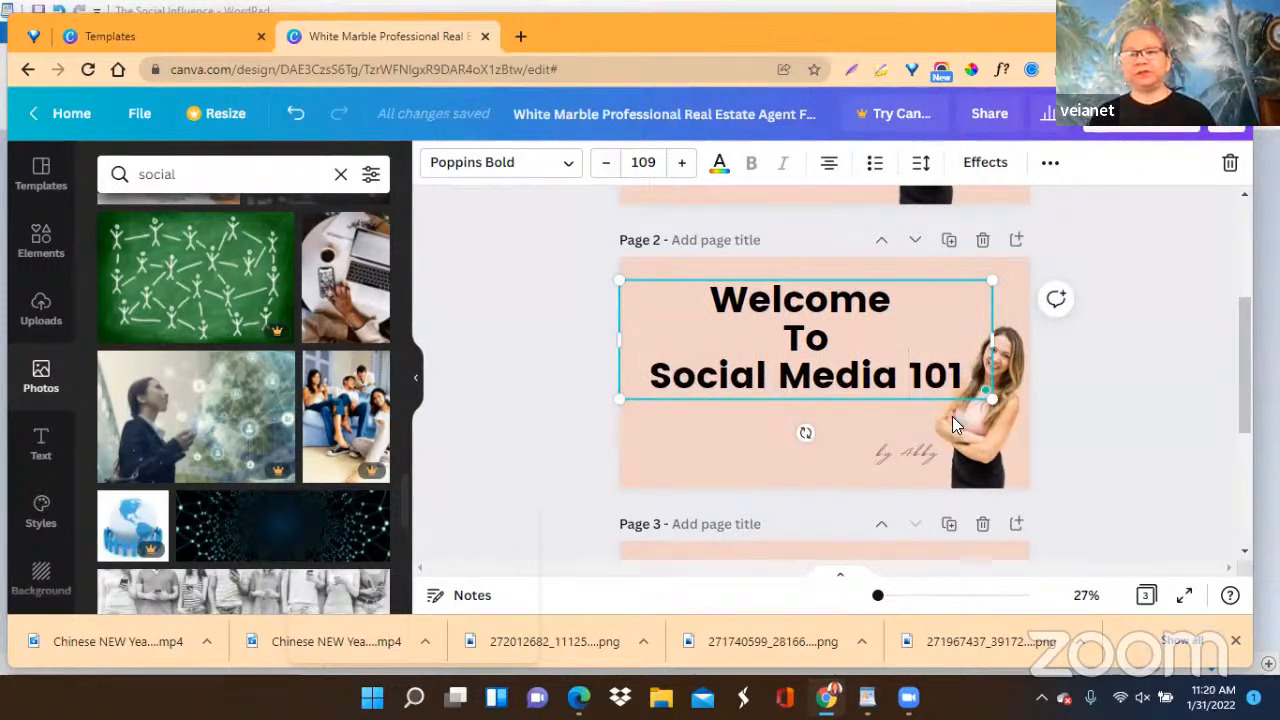
left_click(1151, 385)
Switch to the WordPad notes and copy the line "Traditional Marketing Tools - Public Relations / Display Advertising / Email System".
scroll(1120, 390, "down", 5)
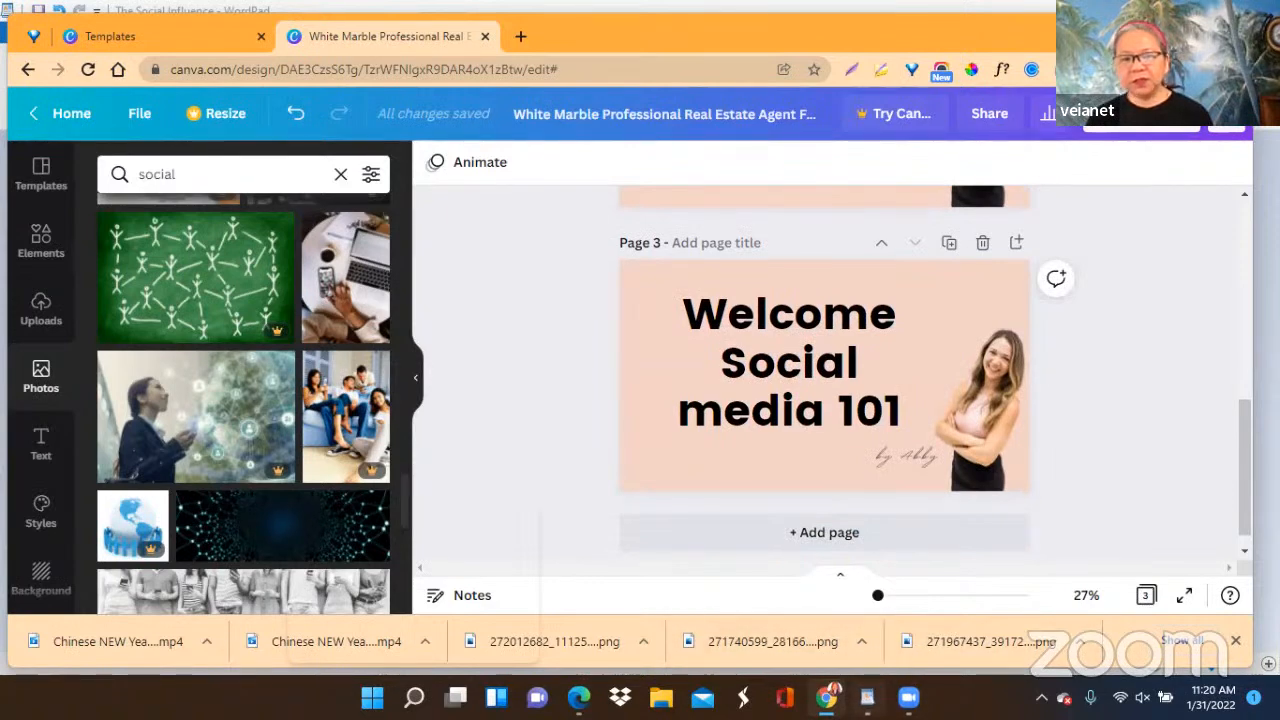
left_click(867, 697)
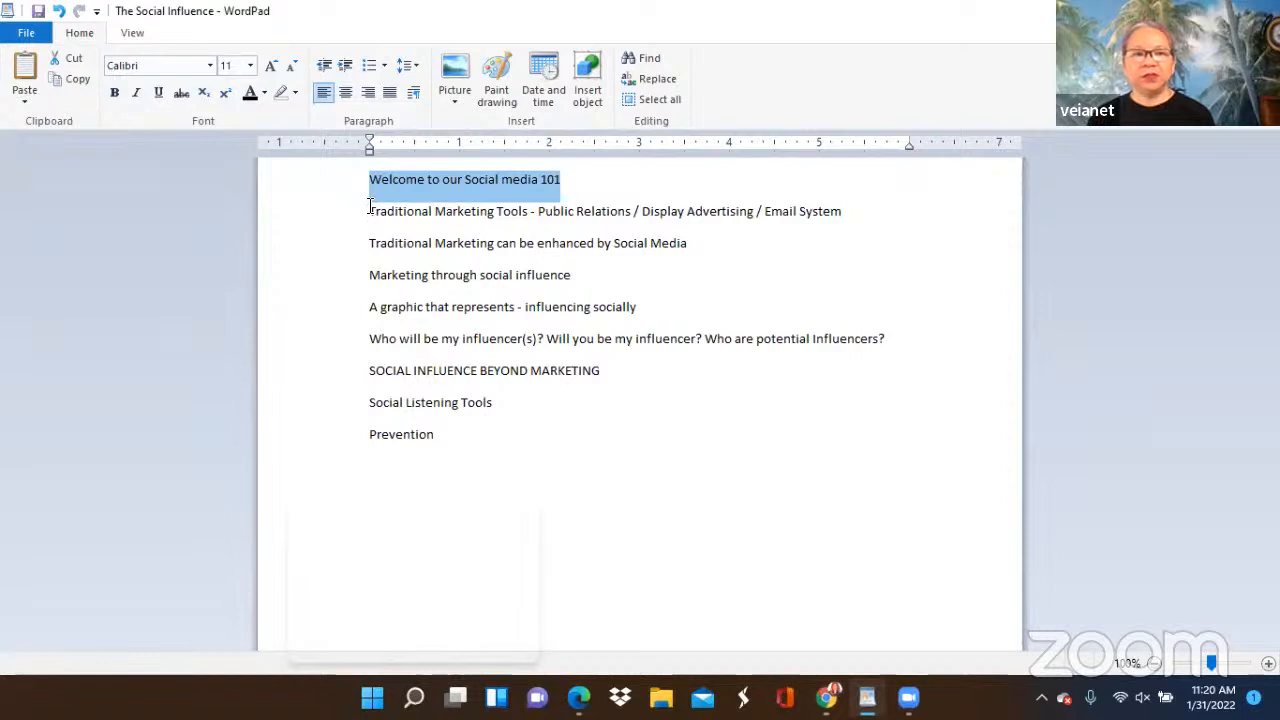
left_click_drag(369, 211, 798, 222)
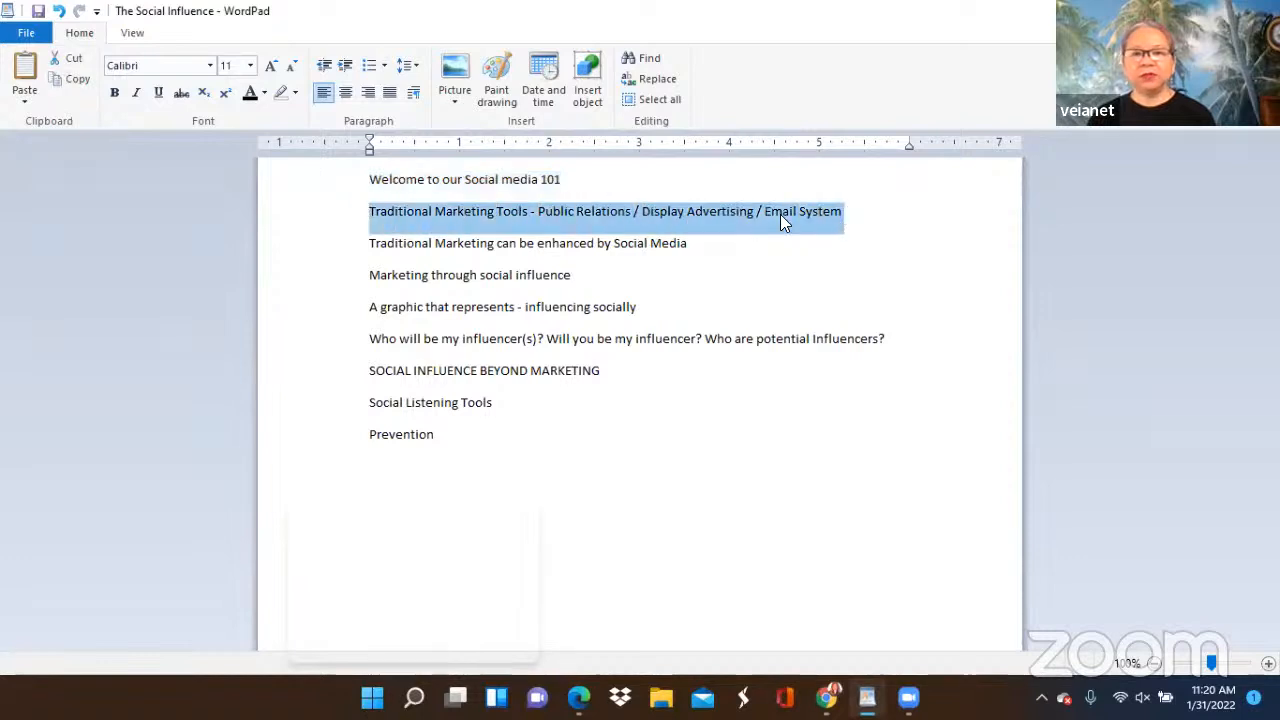
right_click(778, 221)
left_click(819, 251)
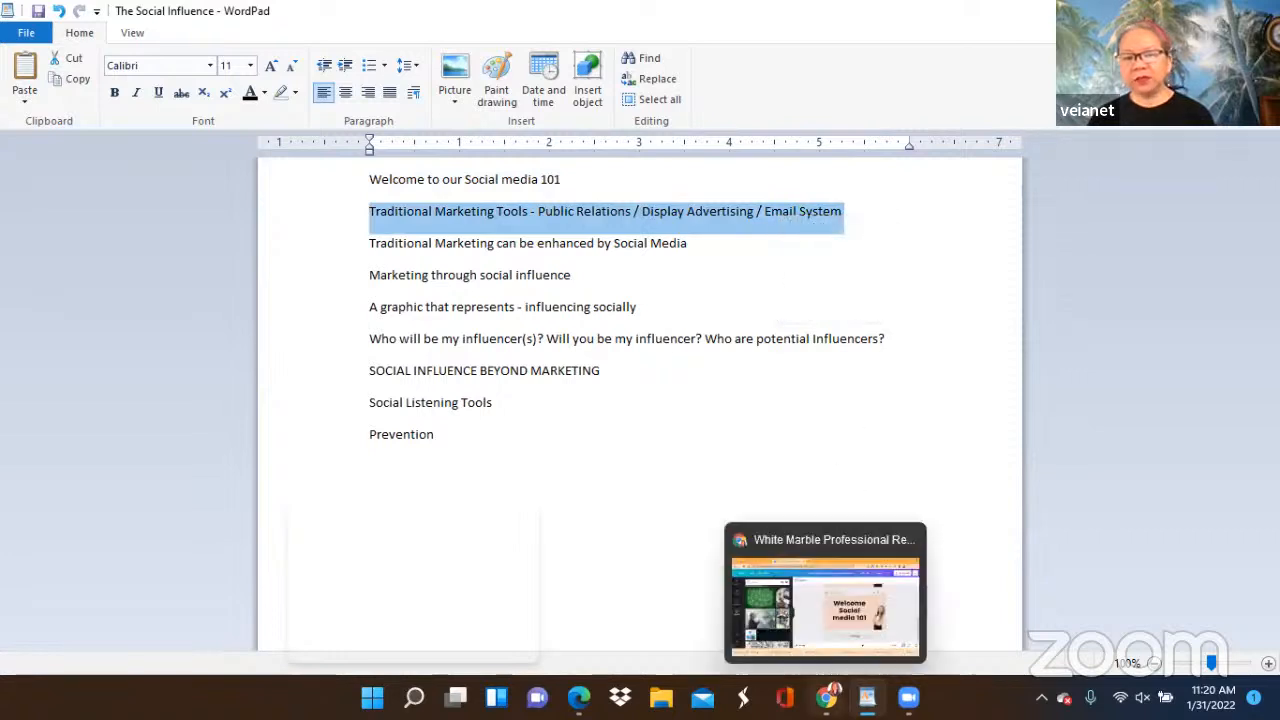
Switch back to the Canva design and duplicate page 3.
left_click(827, 698)
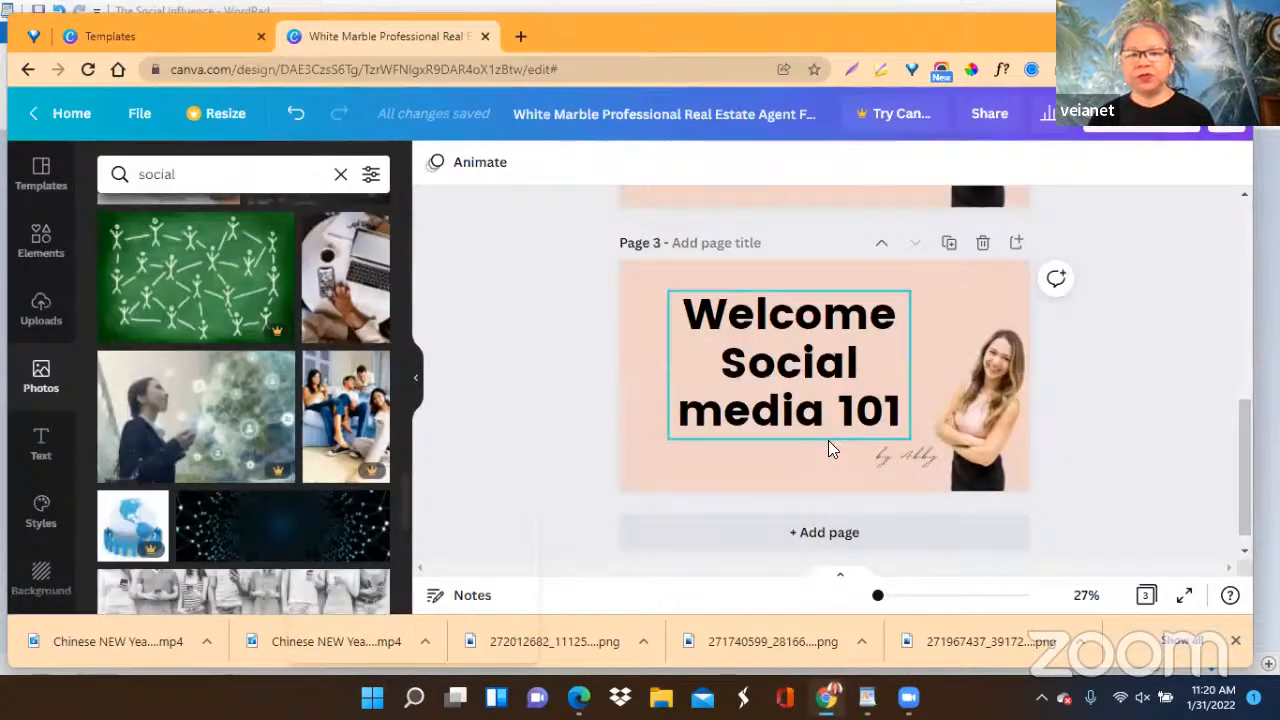
scroll(828, 448, "down", 1)
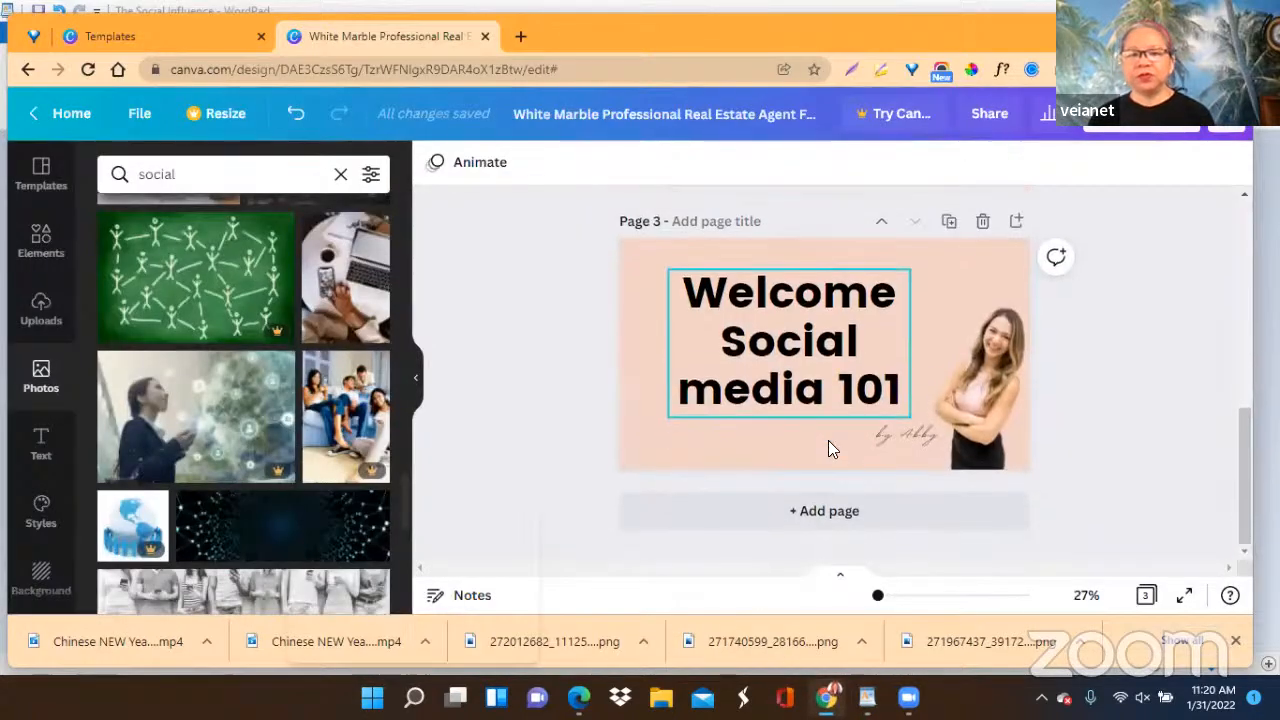
left_click(948, 224)
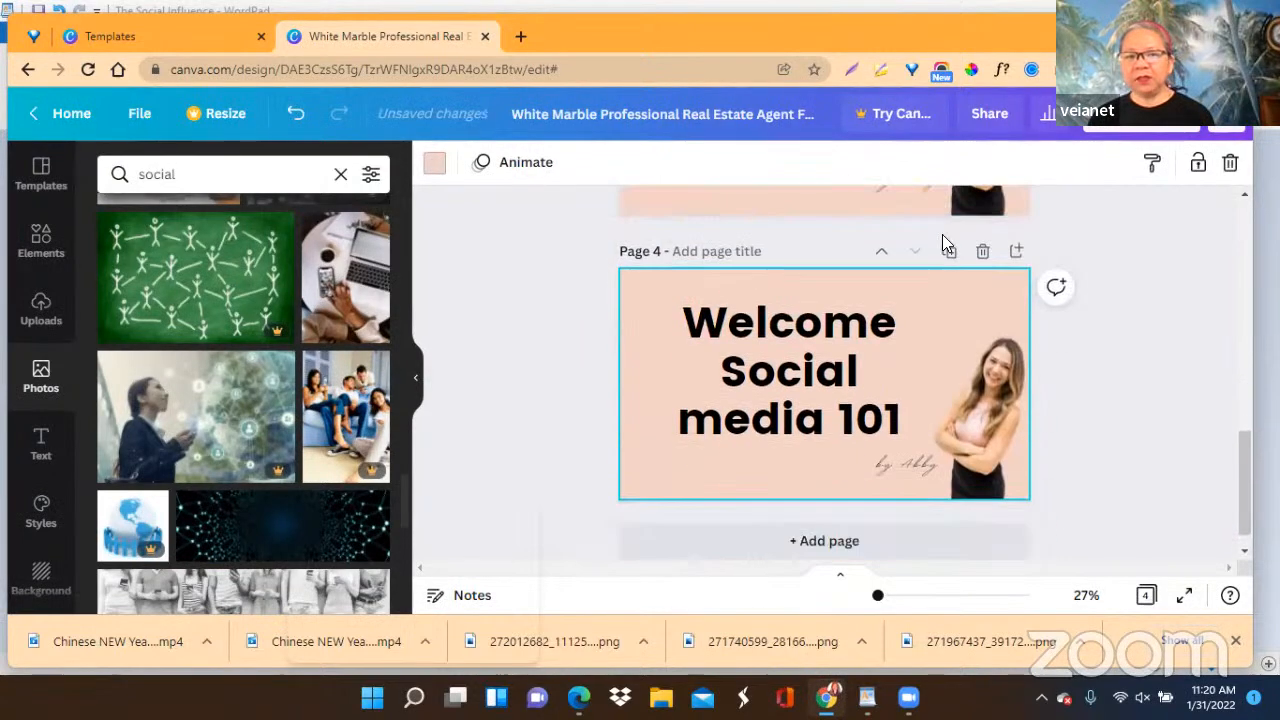
Replace the entire page 4 heading with the copied "Traditional Marketing Tools" line.
left_click(715, 369)
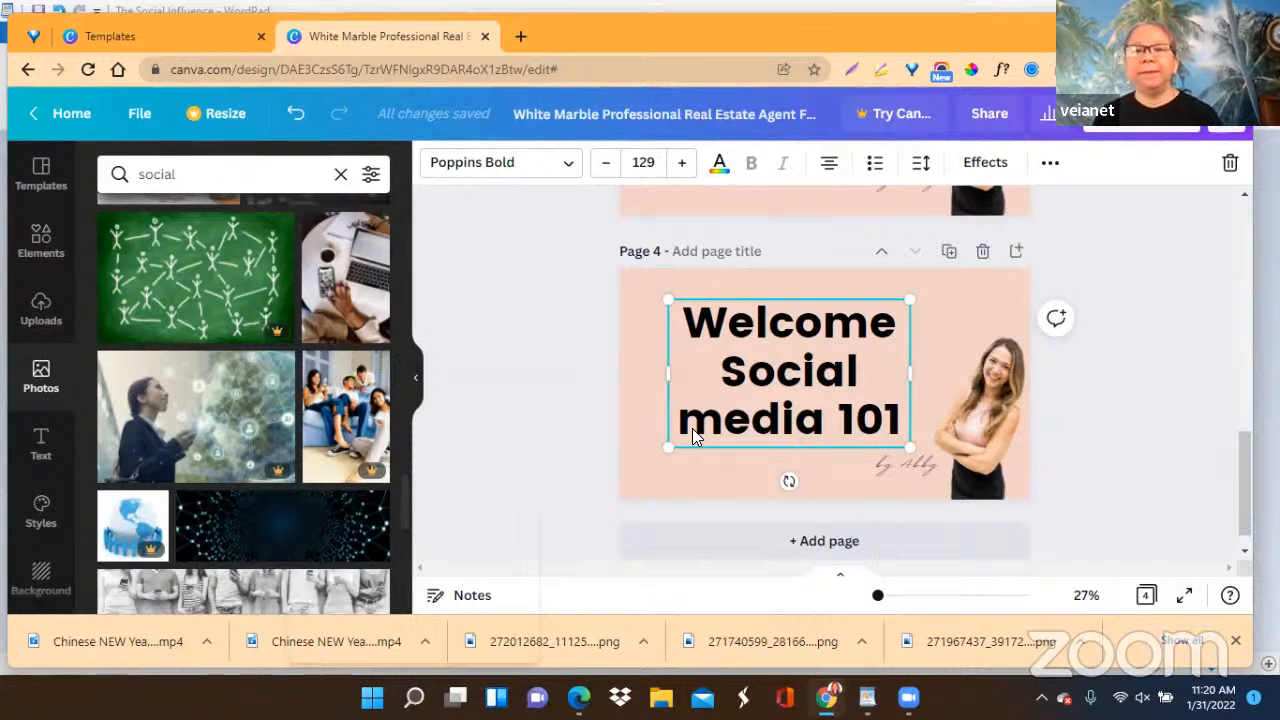
left_click(688, 322)
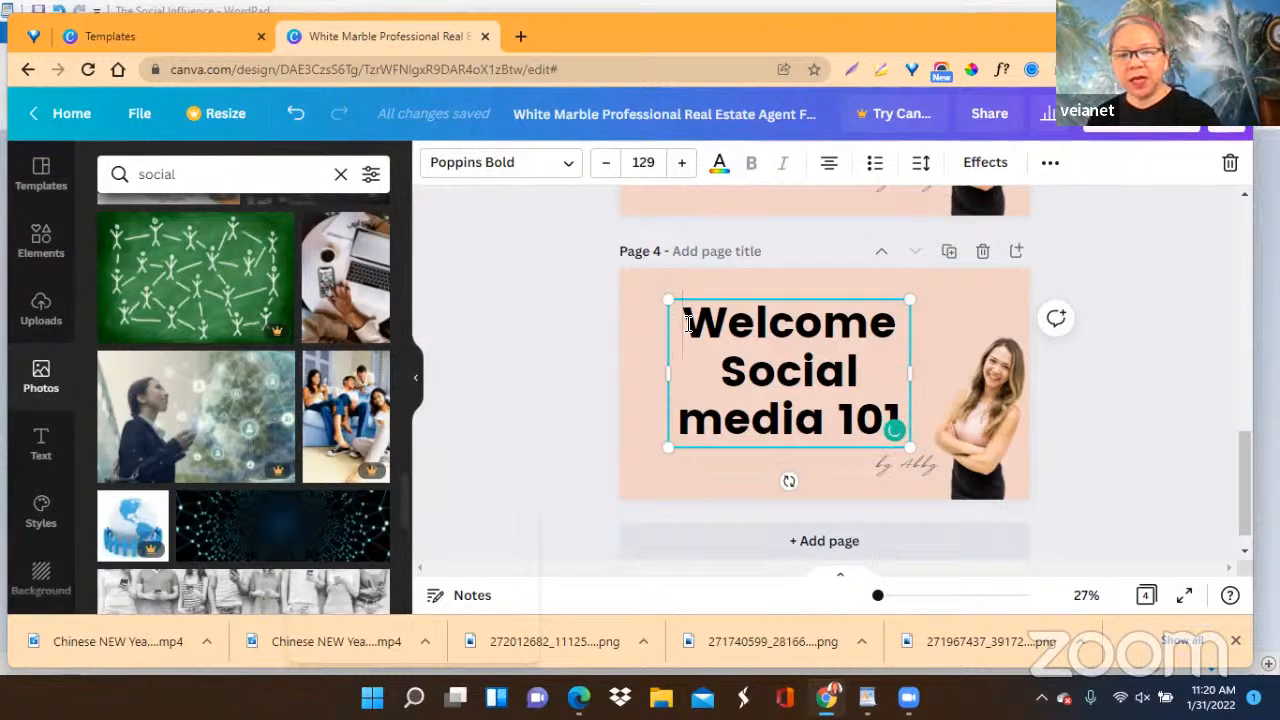
key("ctrl+a")
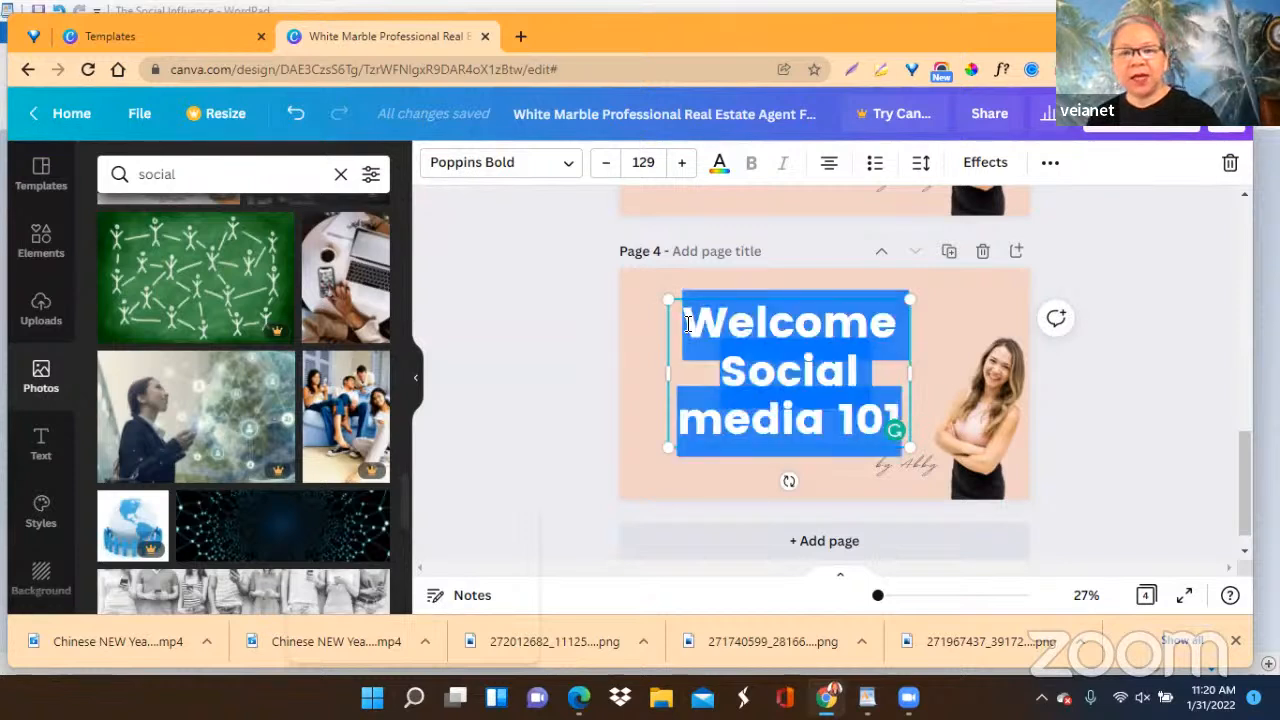
right_click(783, 326)
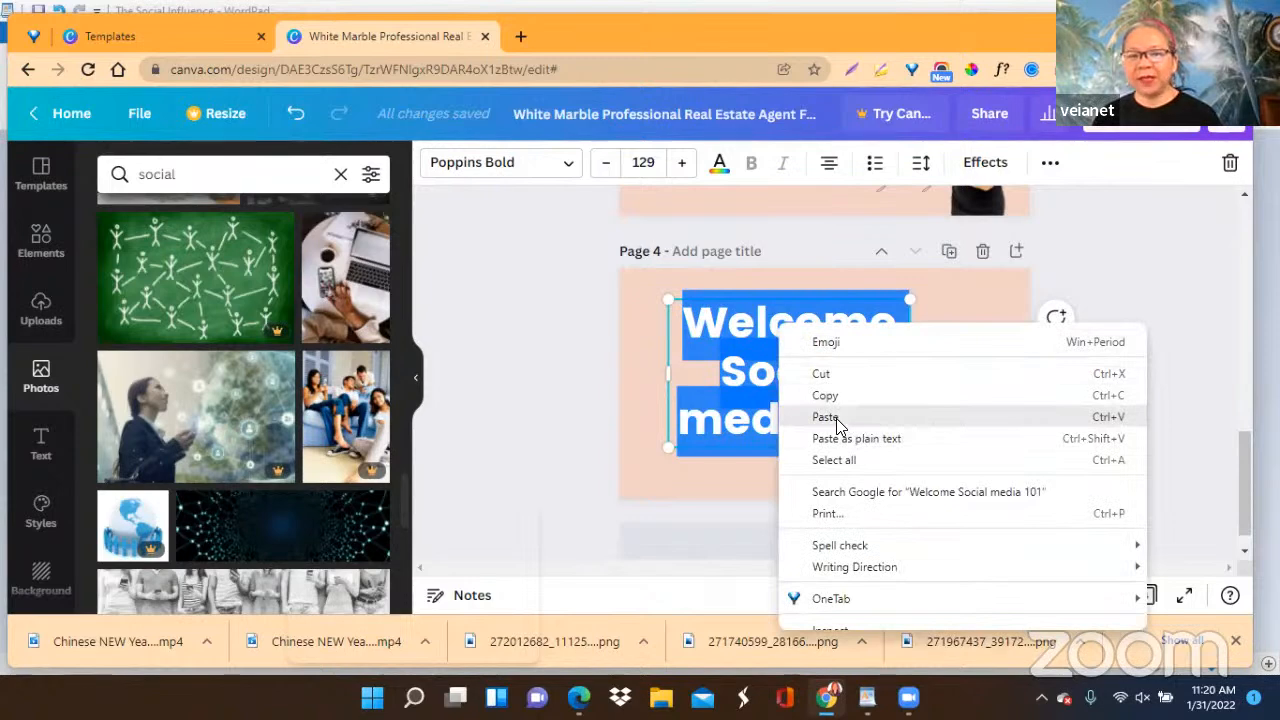
left_click(837, 420)
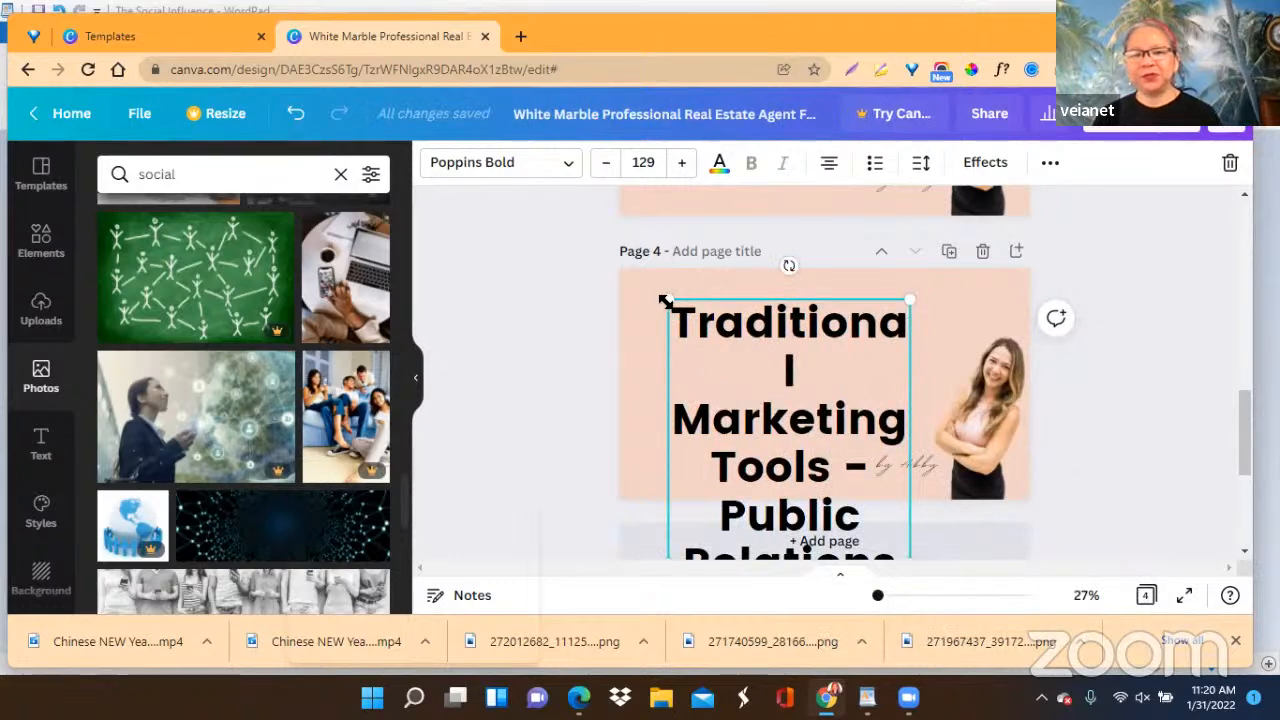
Shrink the page 4 heading to font size 111 and move it to the page's upper-left corner.
left_click_drag(668, 304, 704, 377)
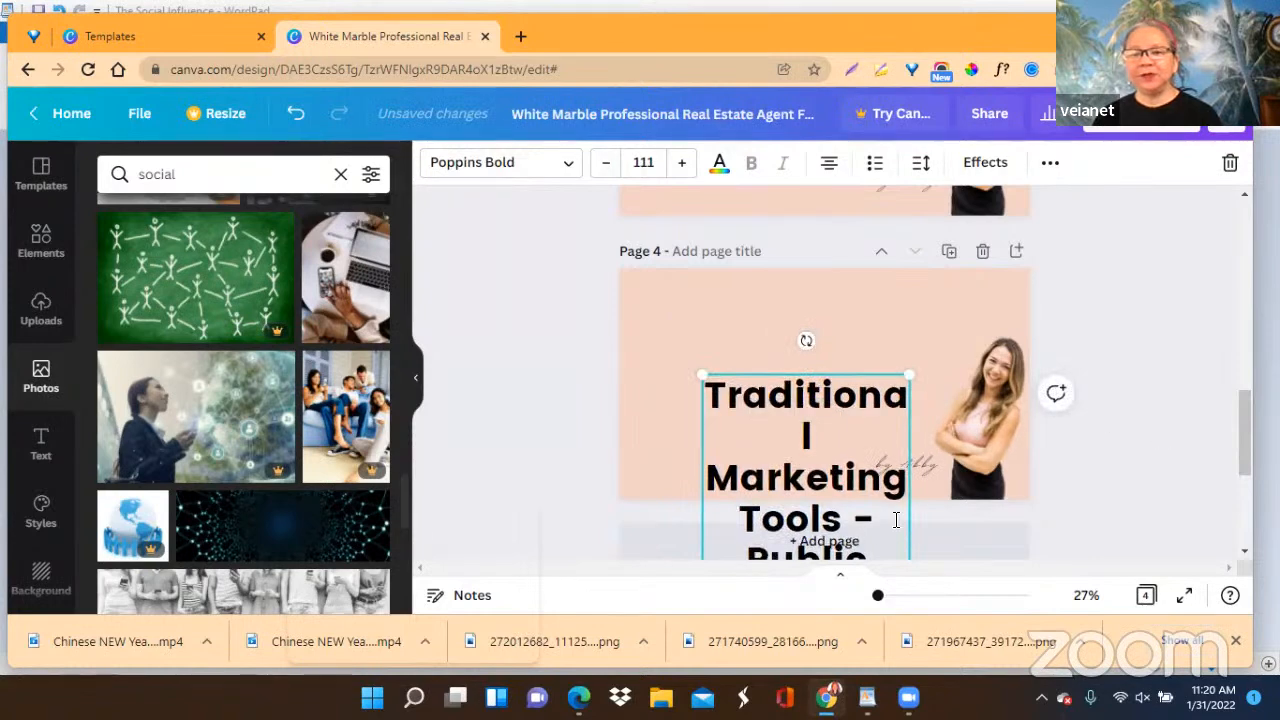
left_click(1162, 378)
left_click_drag(787, 416, 720, 334)
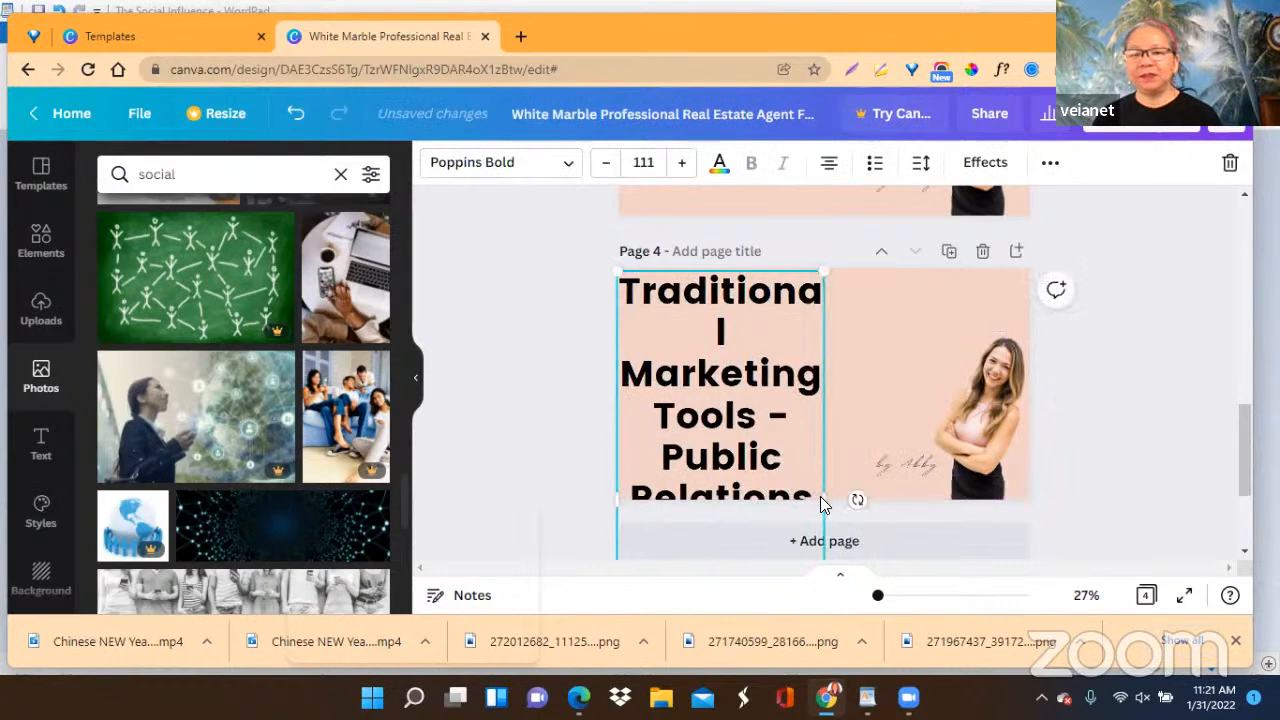
Scale the page 4 heading down to font size 82.9 and widen its box so the text wraps onto six lines.
left_click_drag(820, 496, 878, 496)
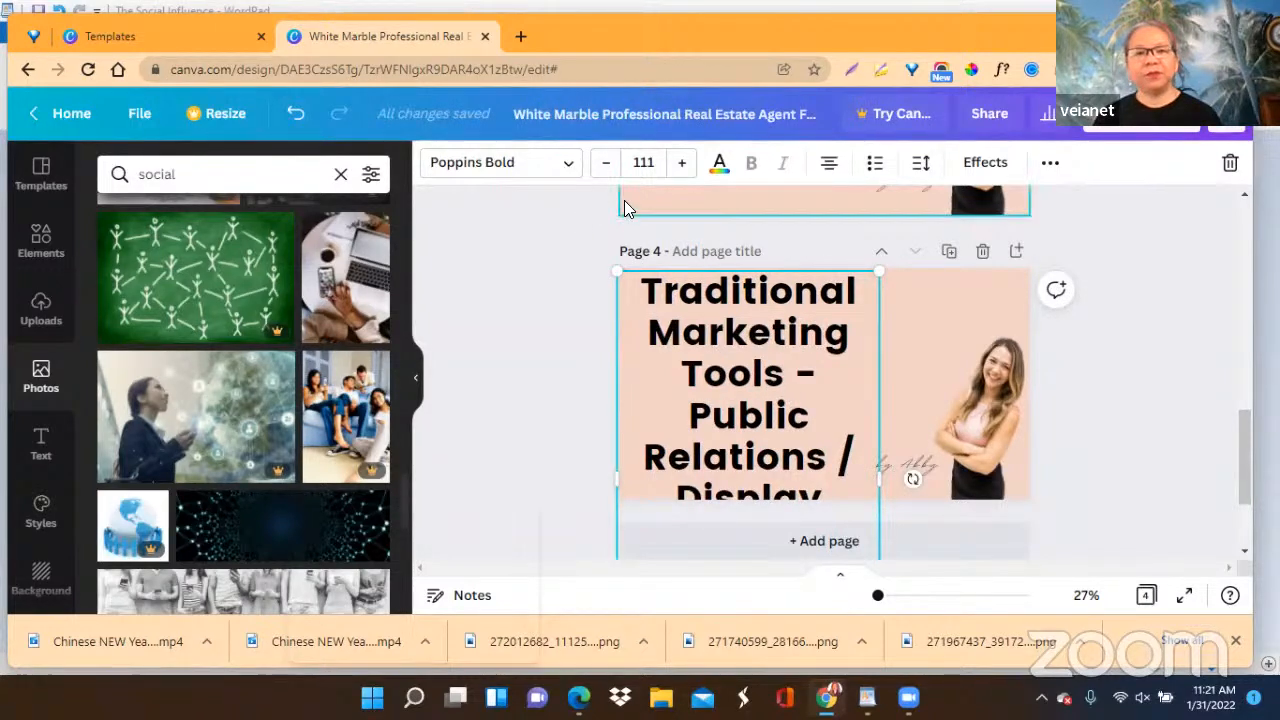
left_click_drag(612, 266, 736, 287)
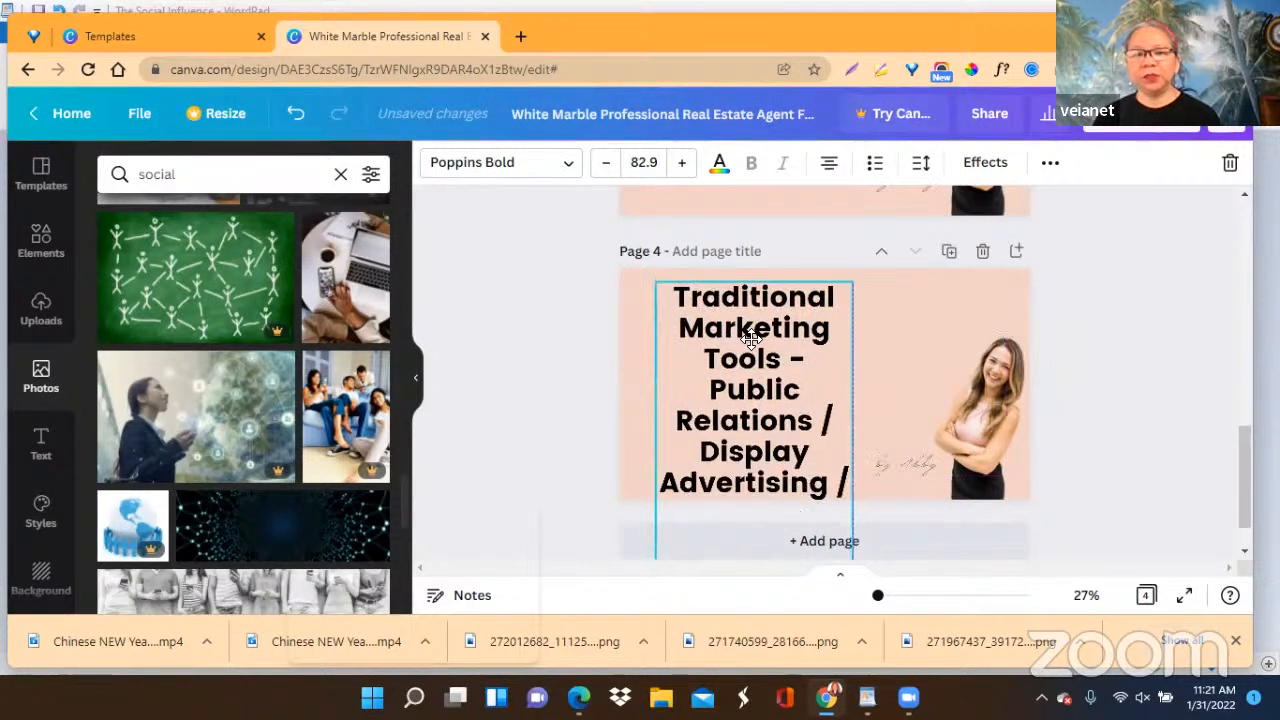
left_click_drag(847, 436, 930, 436)
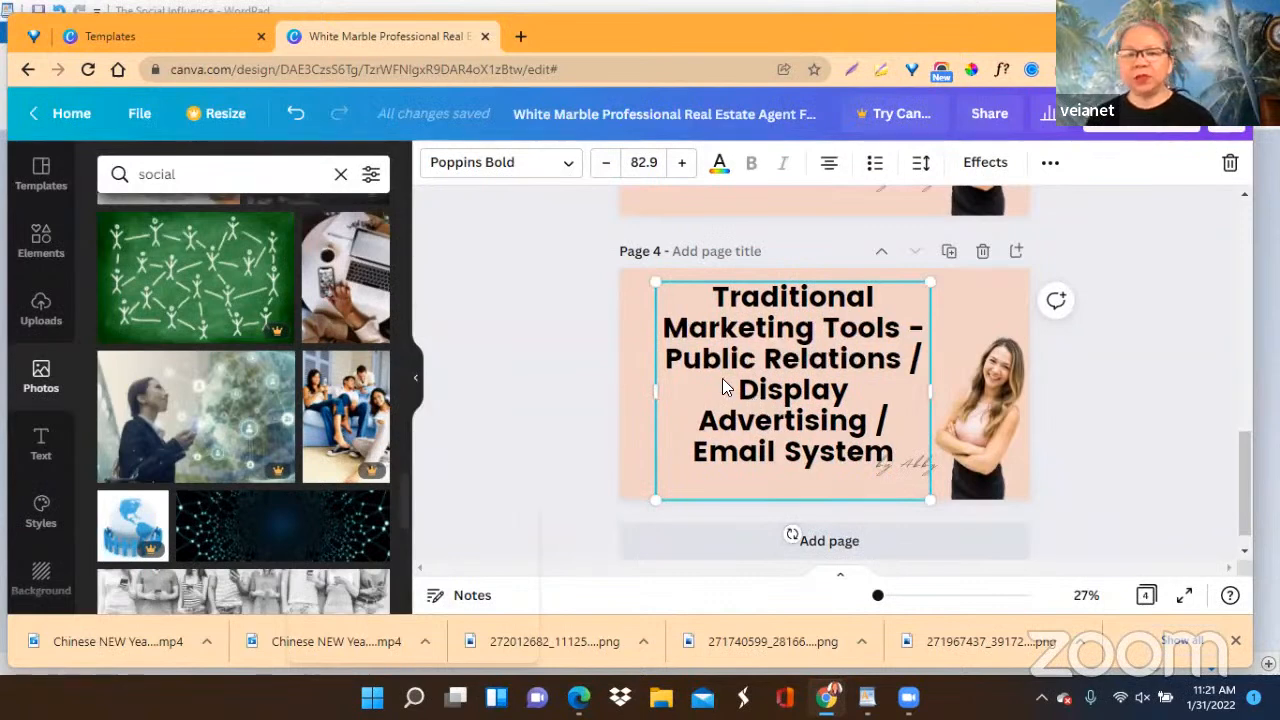
Move the page 4 heading right toward the woman's photo and shrink it to font size 63.8.
left_click(810, 378)
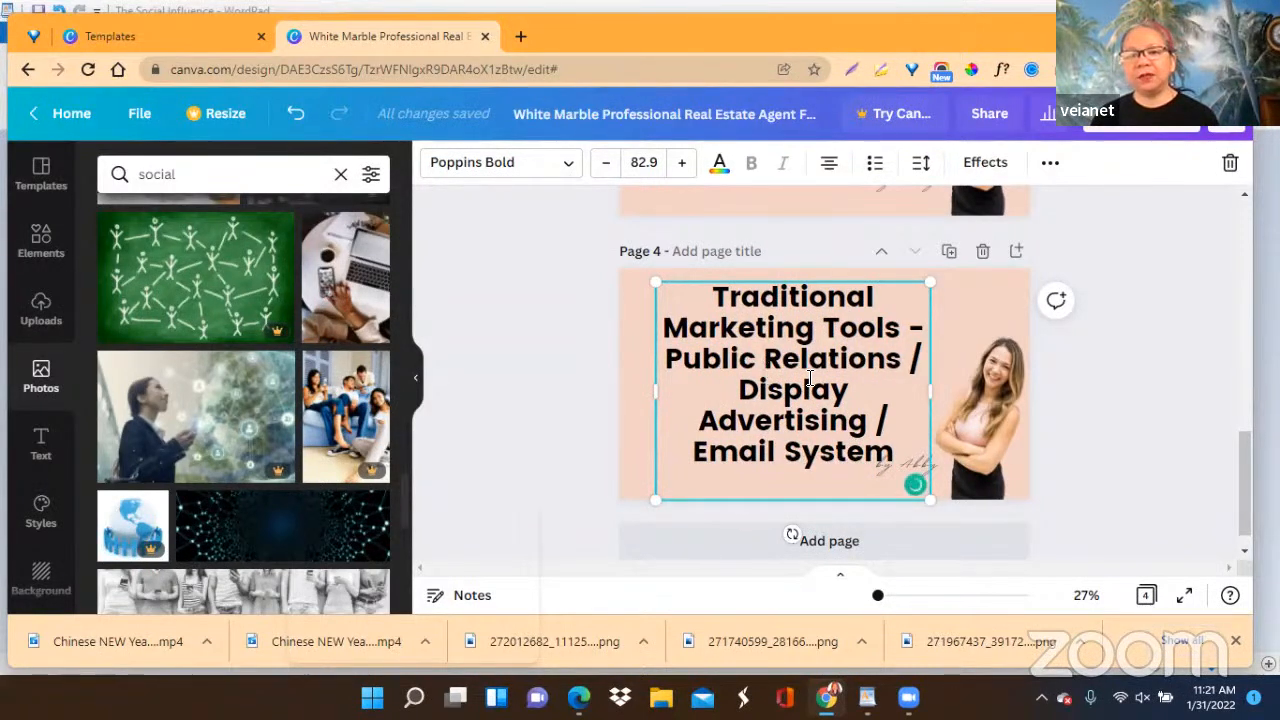
left_click_drag(810, 378, 850, 385)
left_click(1124, 399)
left_click(812, 385)
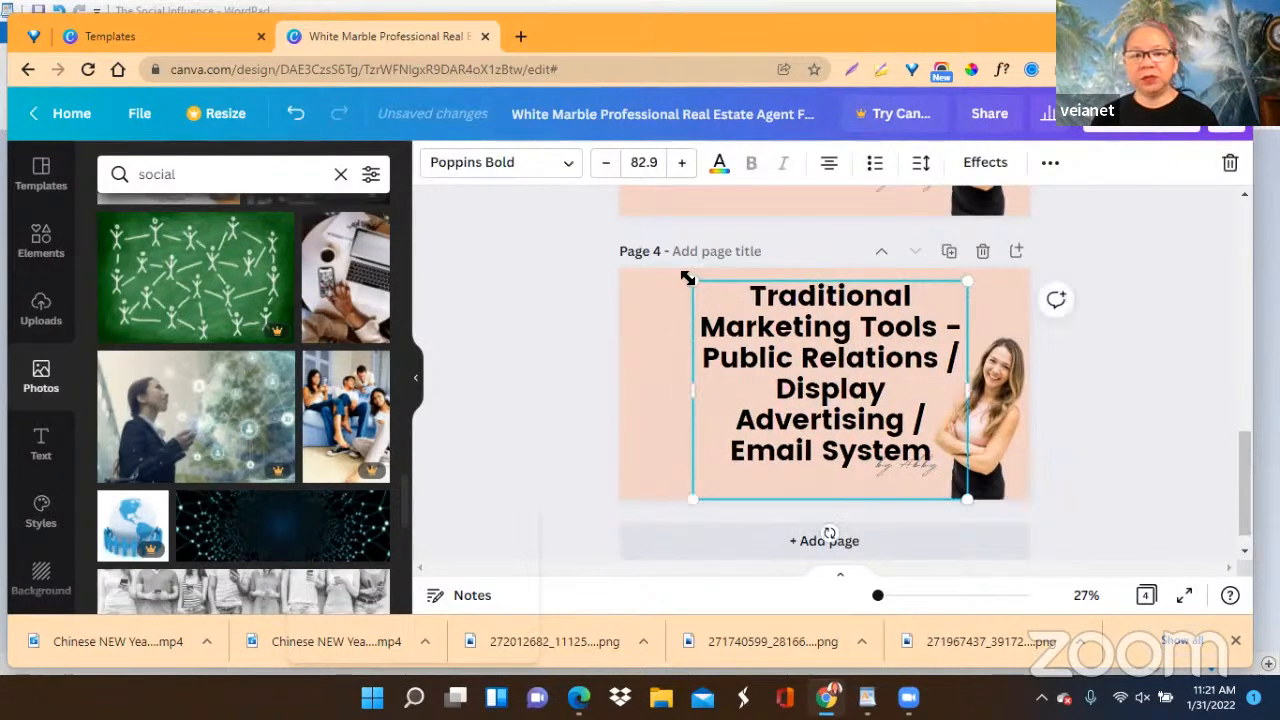
left_click_drag(719, 301, 757, 330)
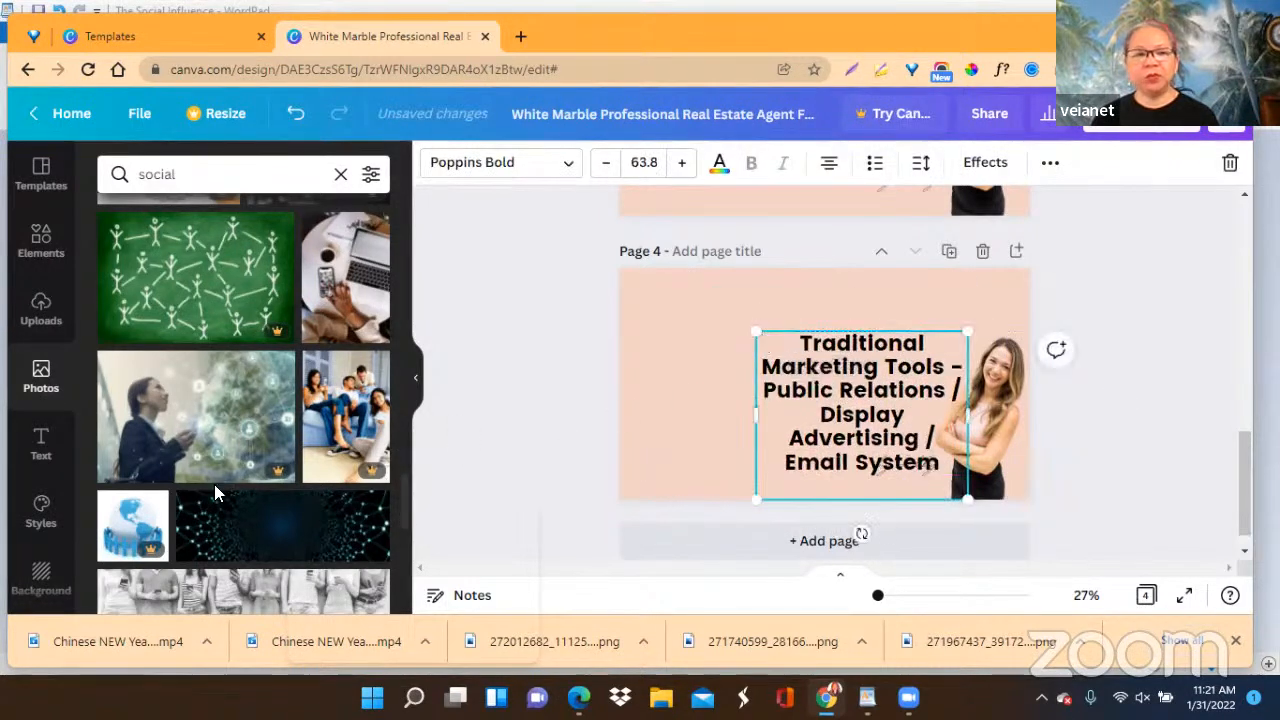
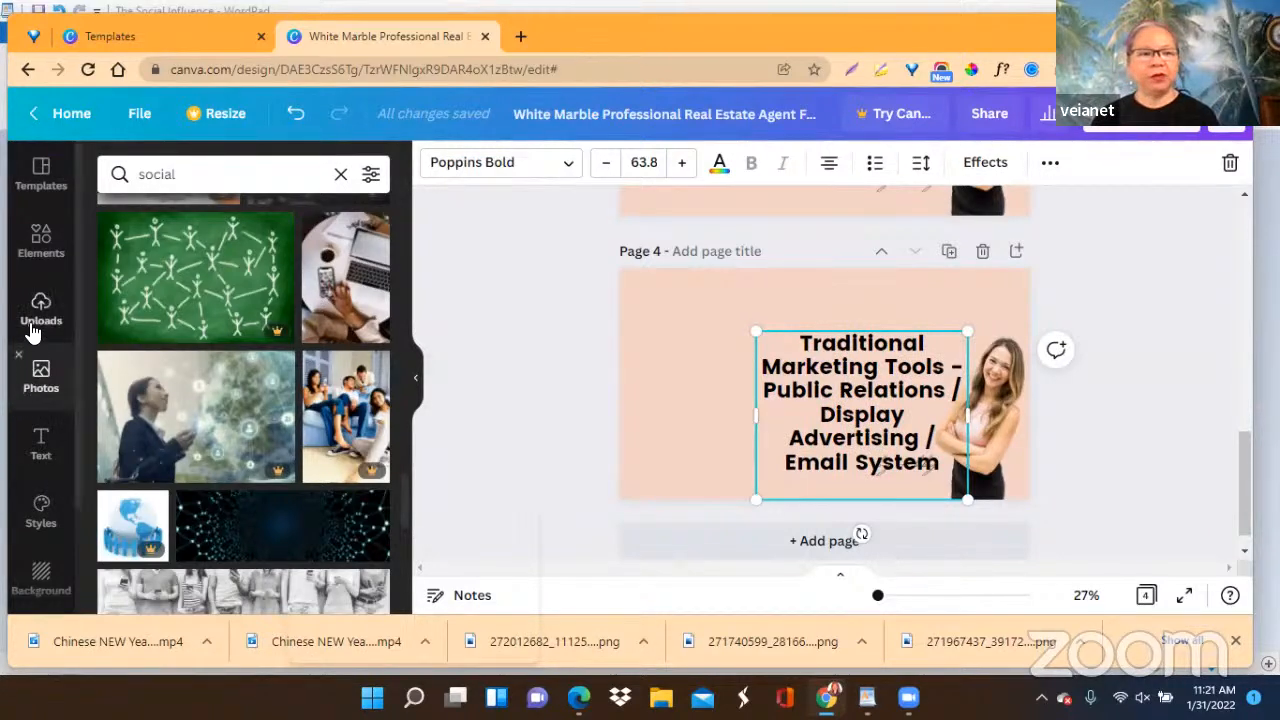
Add a circle shape to page 4's lower-left area, color it black, and scale it down.
left_click(38, 240)
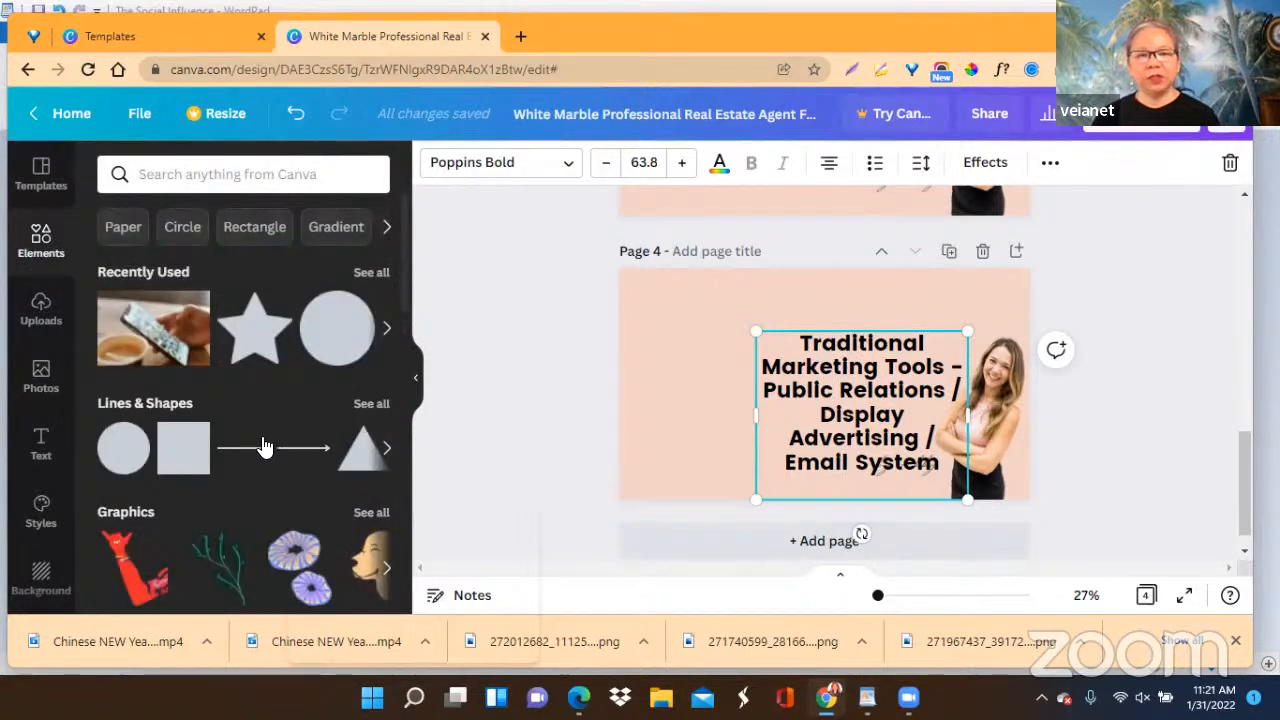
left_click_drag(331, 340, 663, 408)
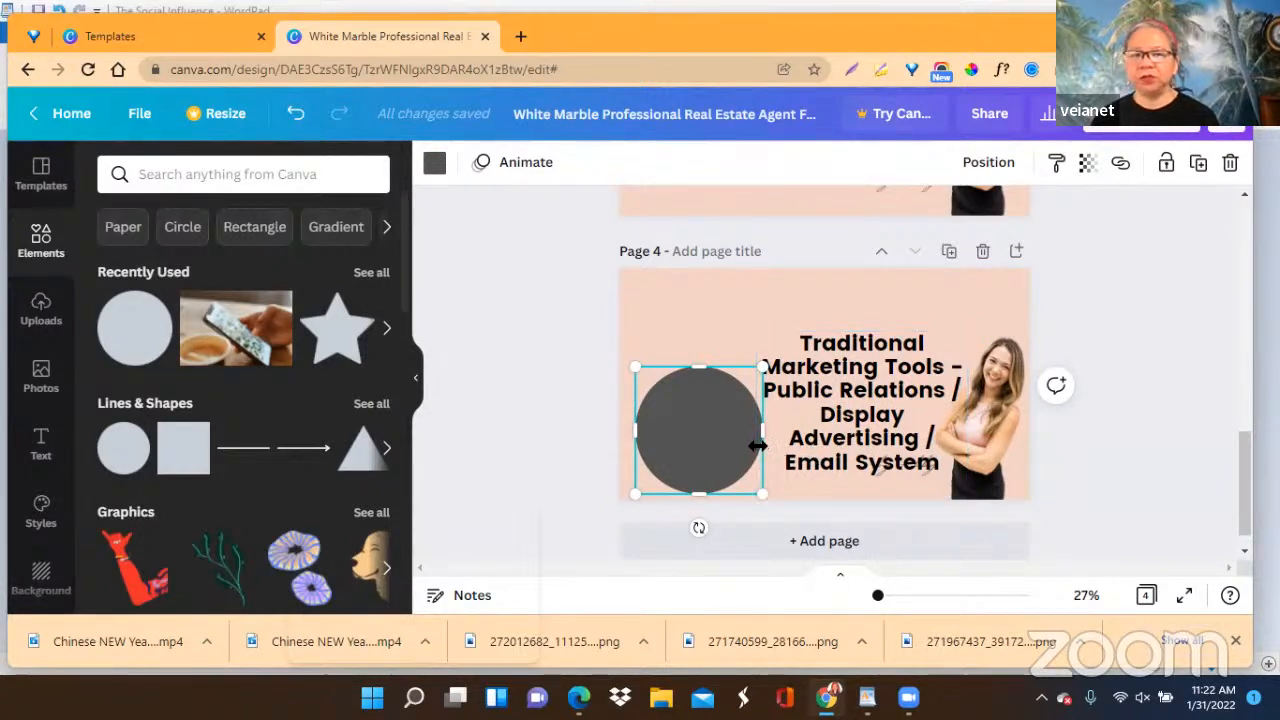
left_click(429, 168)
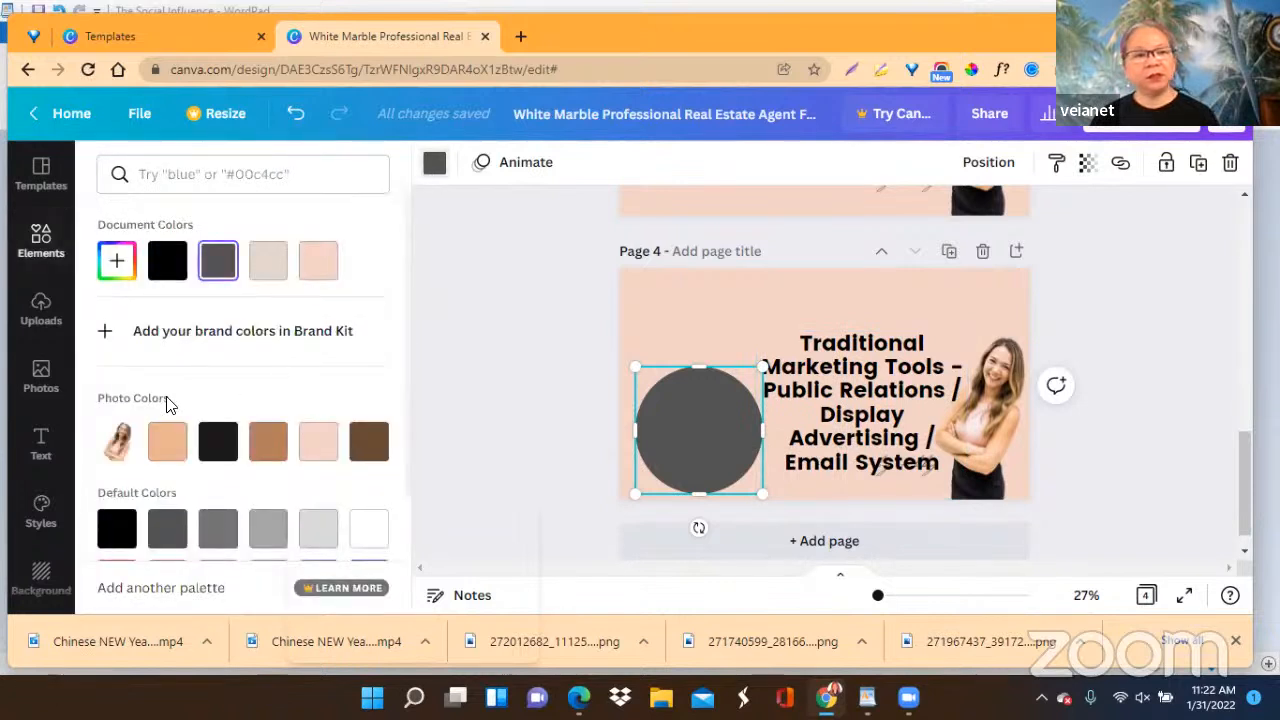
left_click(160, 264)
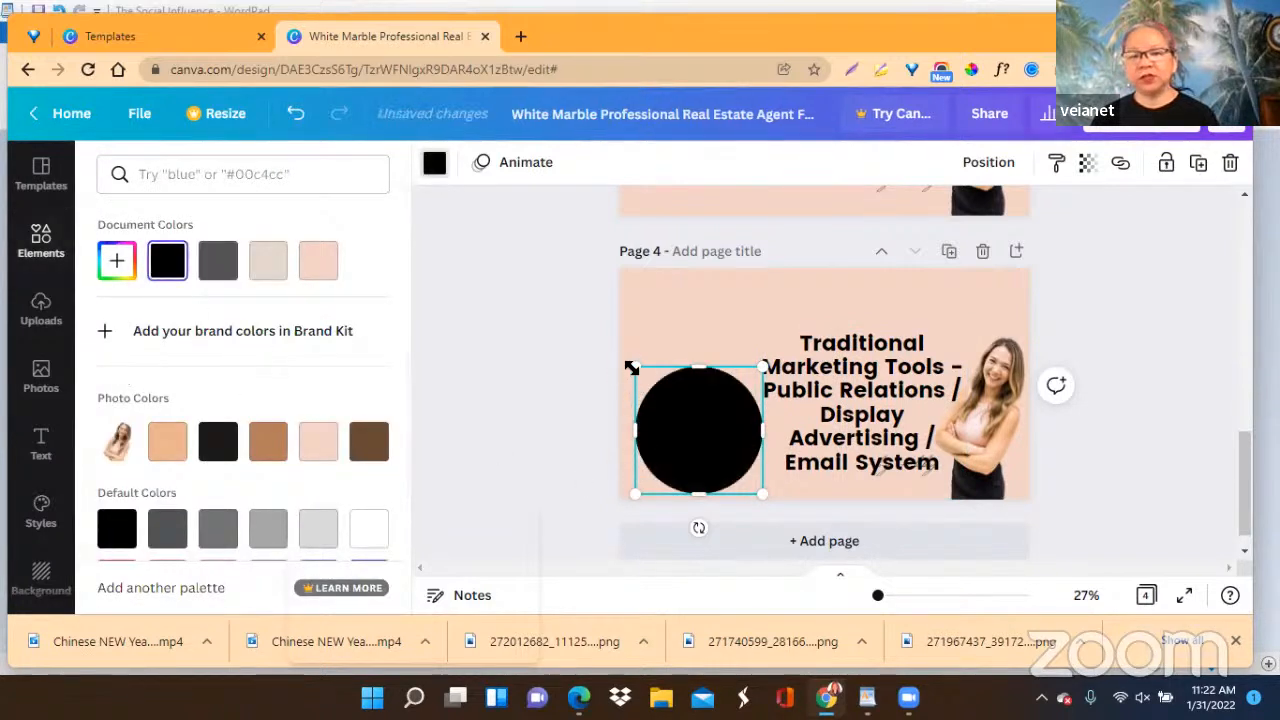
left_click_drag(643, 380, 695, 437)
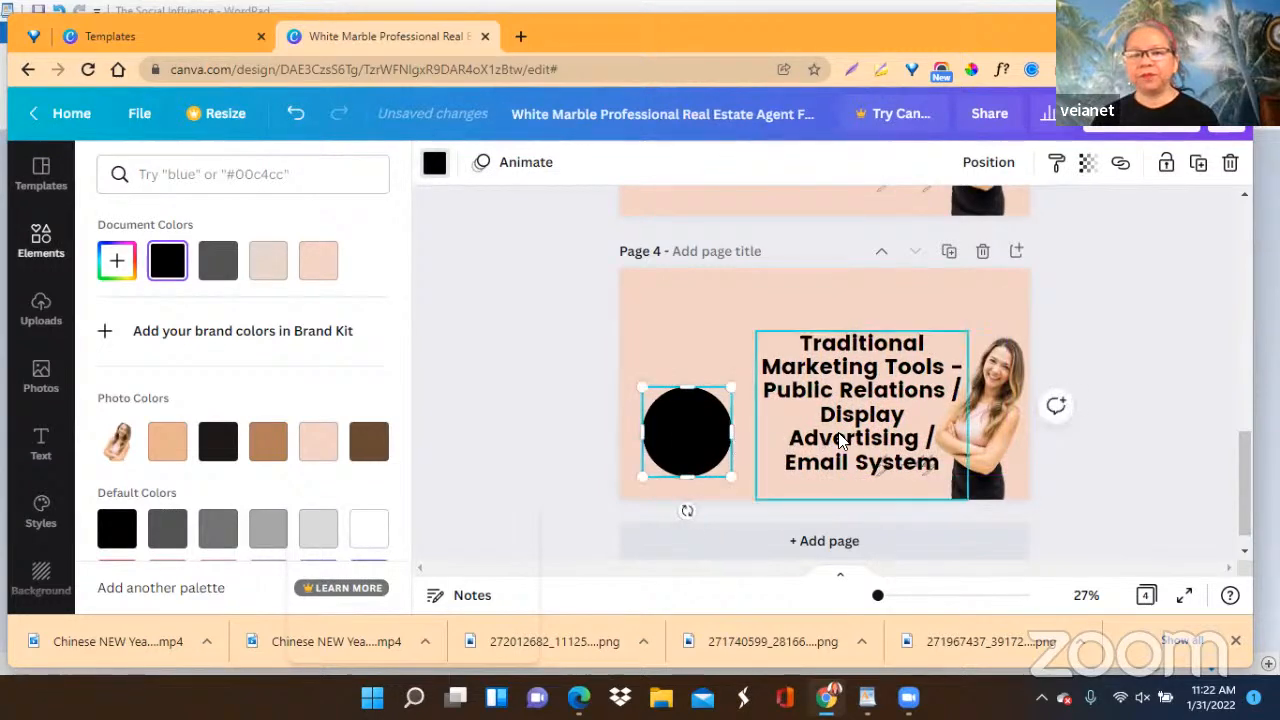
Move the page 4 heading up to the page's upper-right area and copy "Public Relations" from it.
left_click_drag(850, 416, 890, 354)
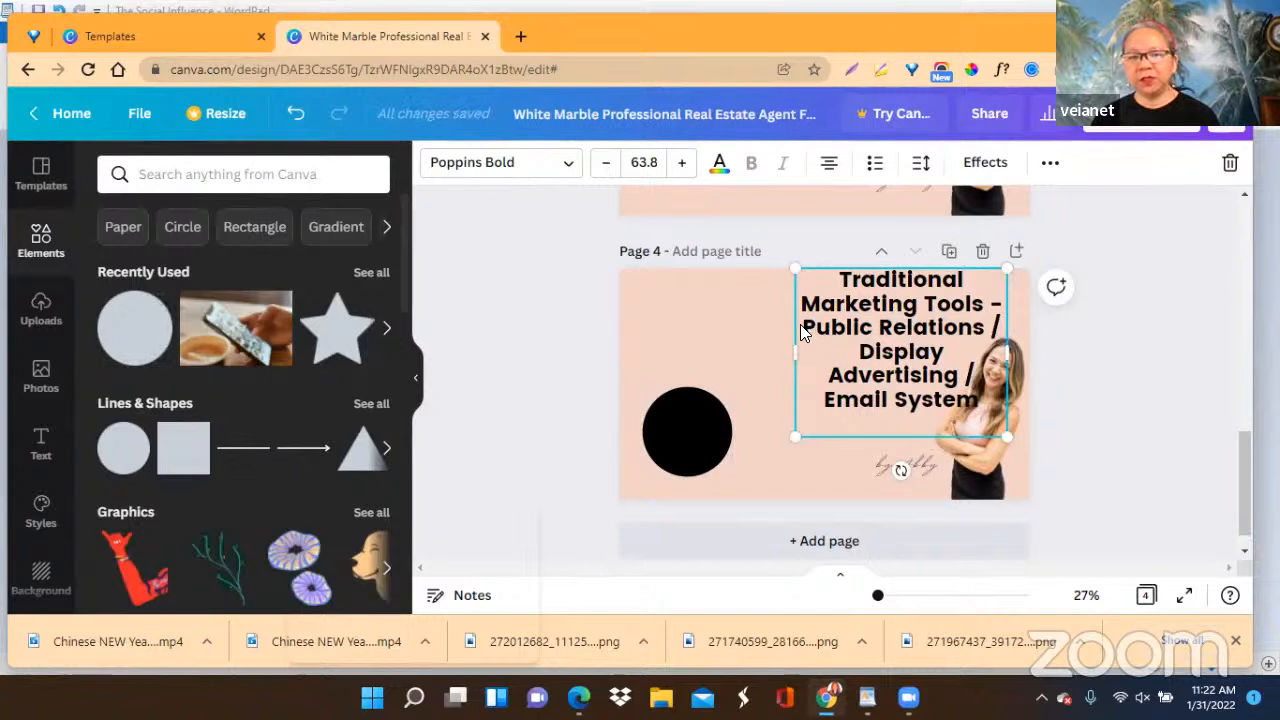
left_click_drag(806, 326, 988, 326)
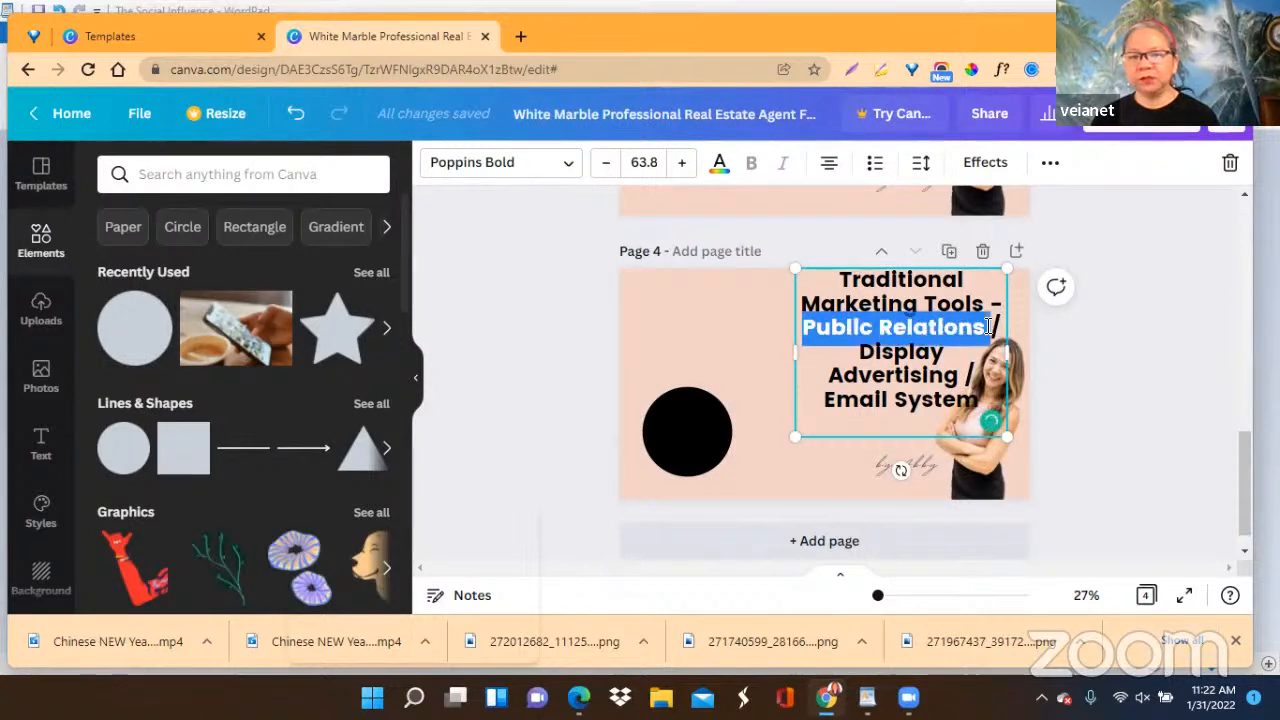
right_click(918, 343)
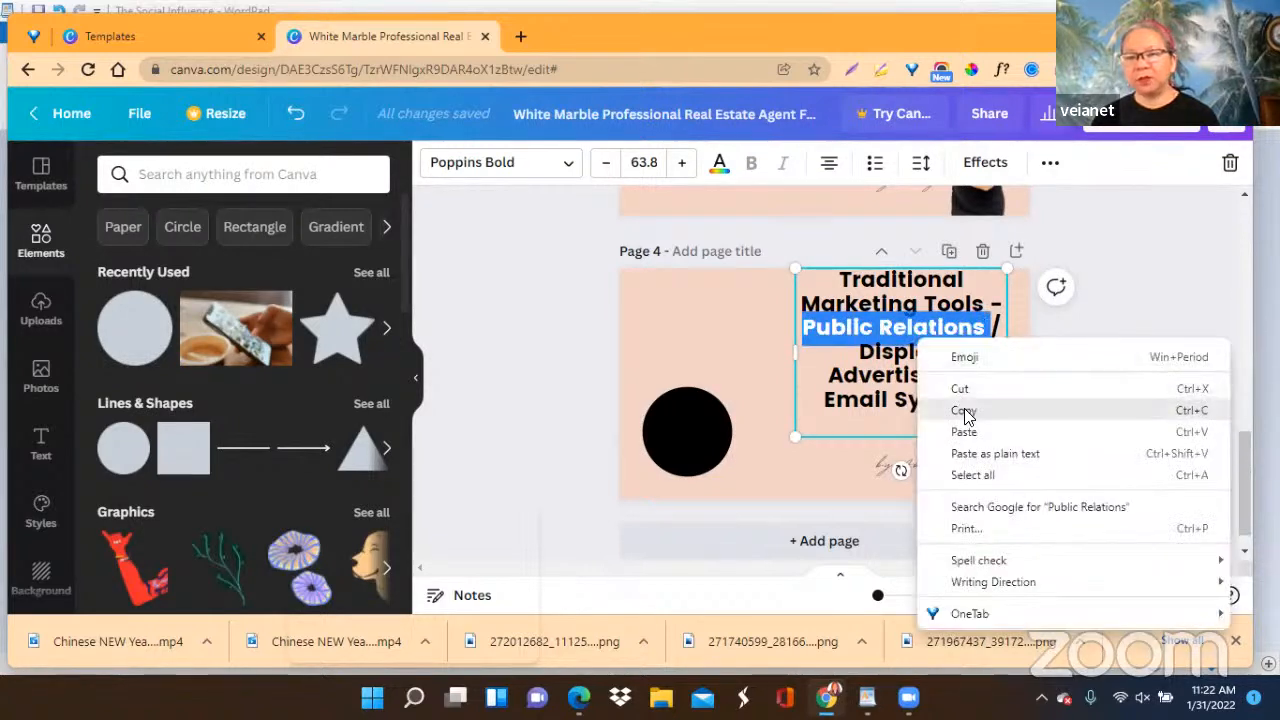
left_click(968, 411)
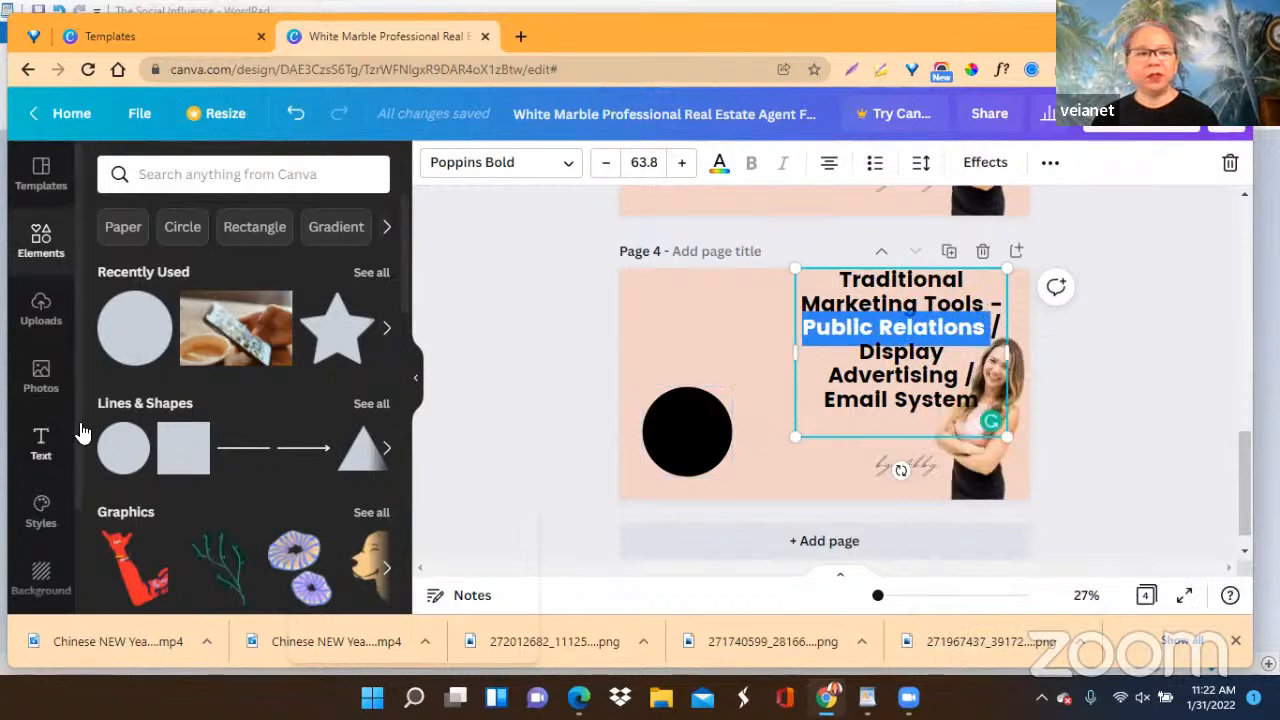
Add a subheading to page 4, color it the document's light pink, and replace its text with the copied "Public Relations".
left_click(38, 446)
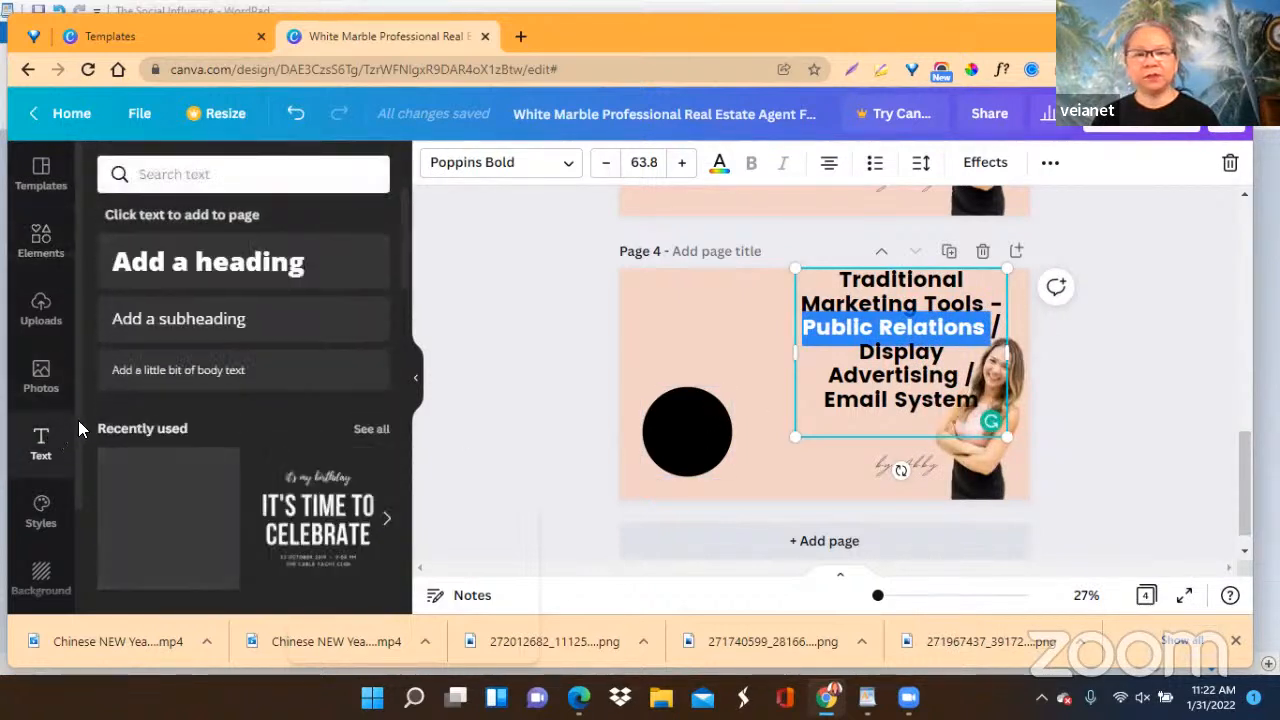
left_click(212, 338)
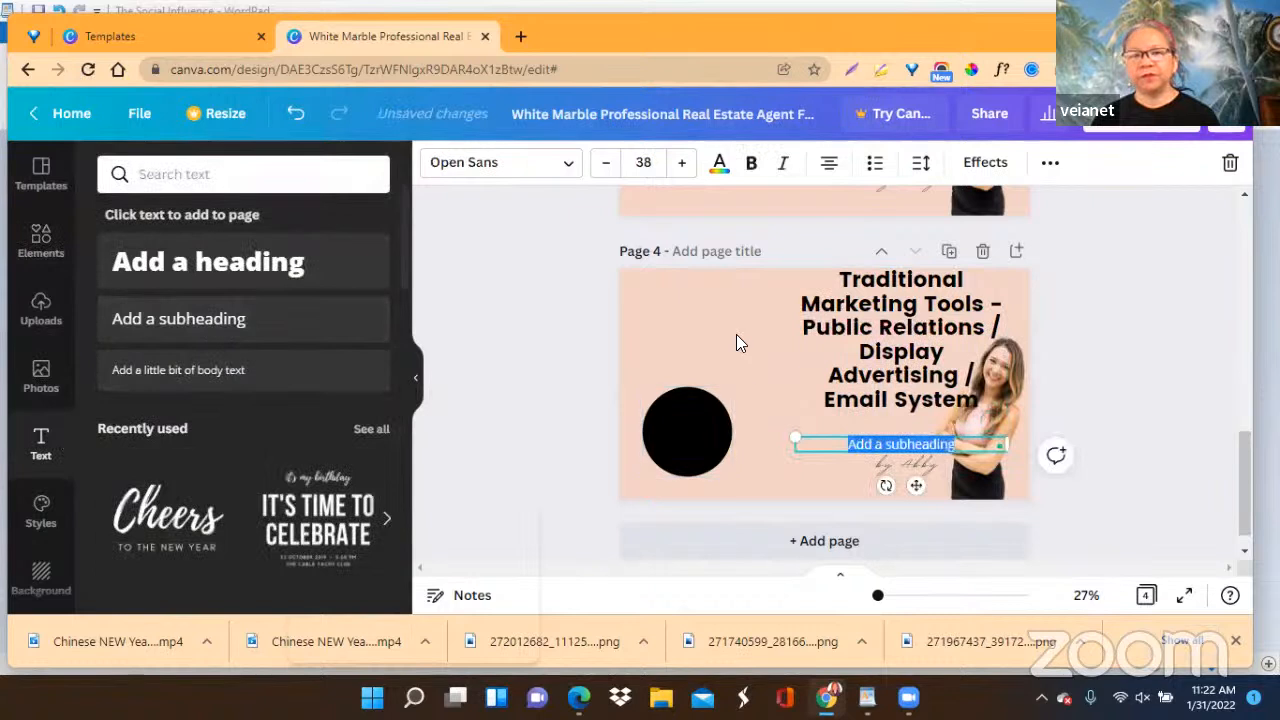
left_click(718, 165)
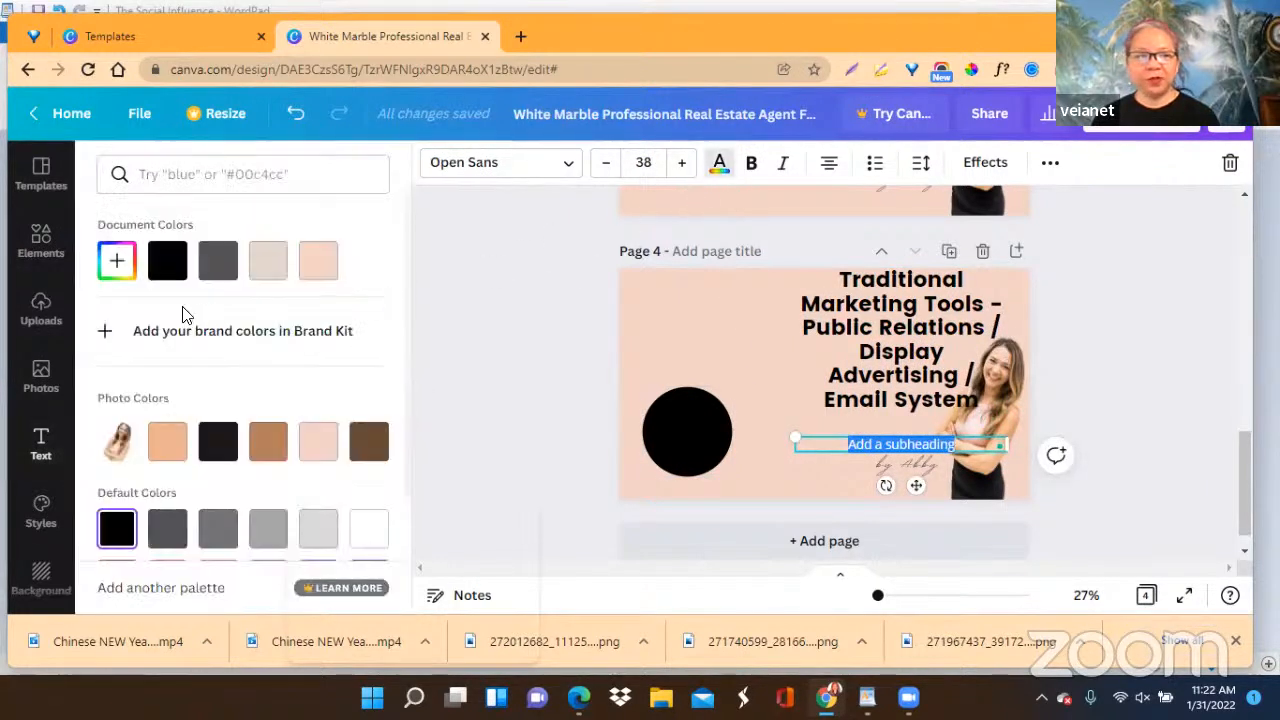
left_click(314, 272)
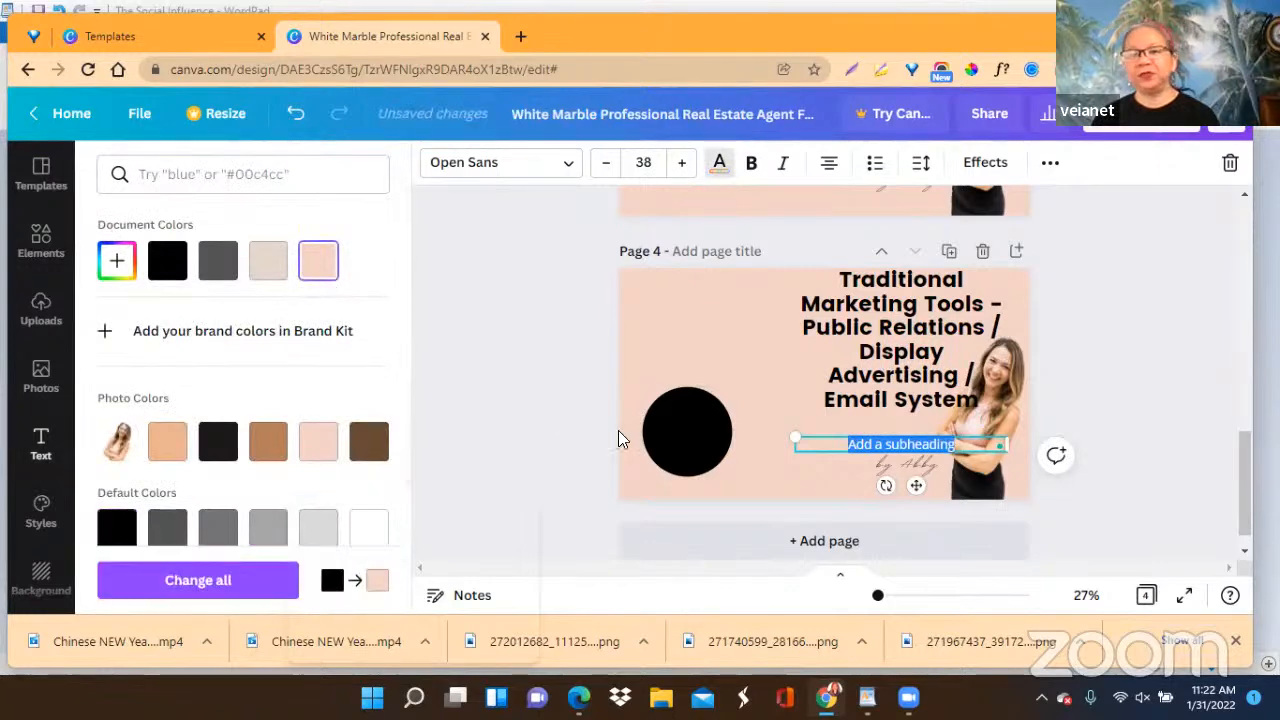
right_click(838, 444)
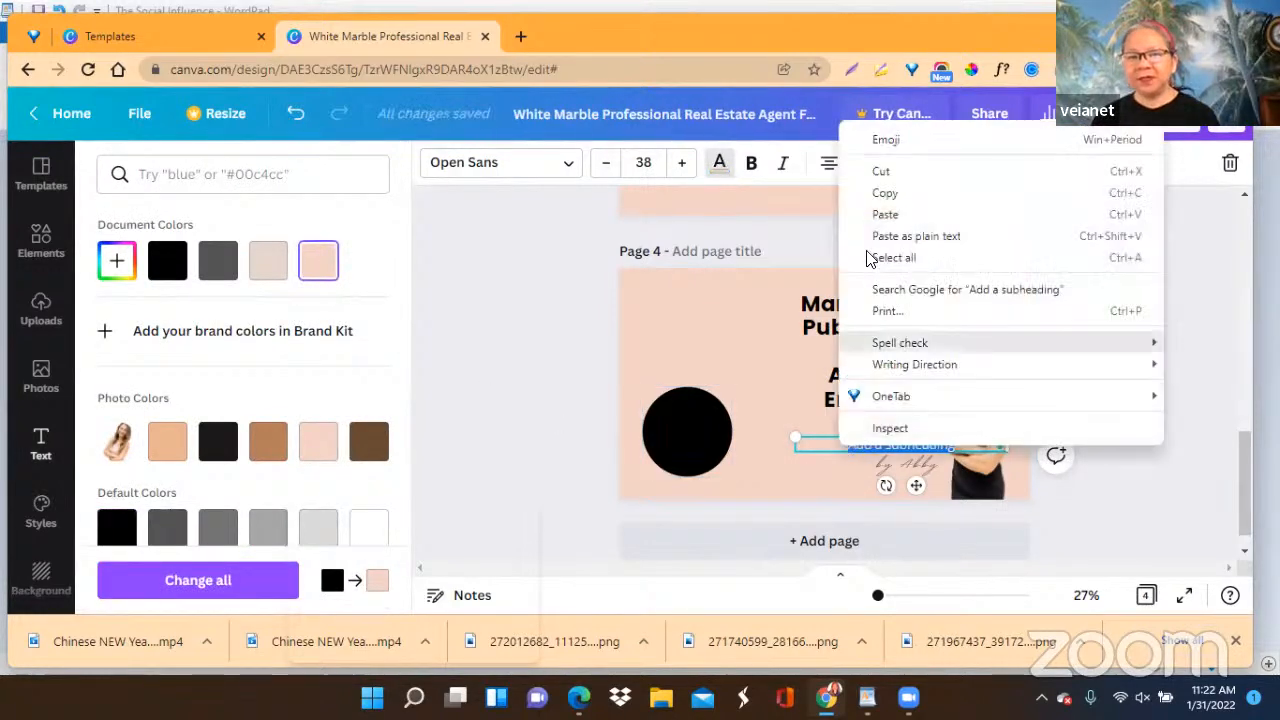
left_click(884, 215)
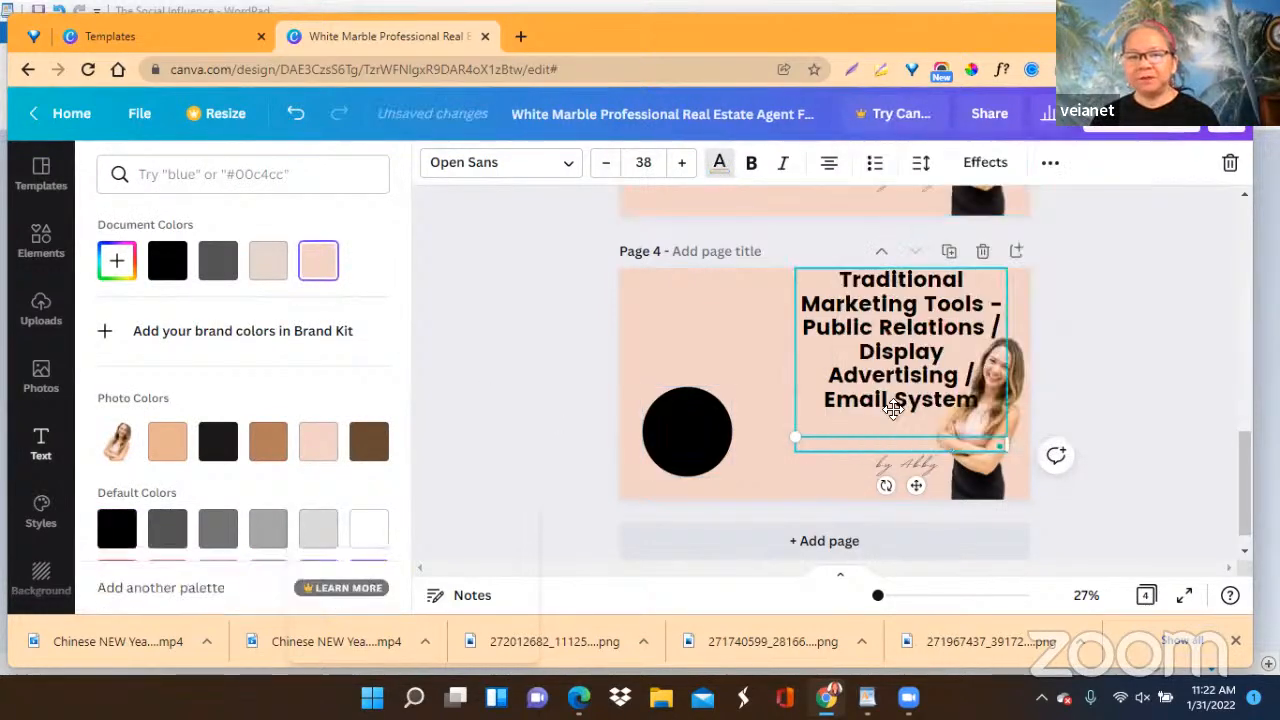
Place the "Public Relations" text over the black circle, break it onto two lines, and narrow its box.
left_click_drag(917, 489, 700, 475)
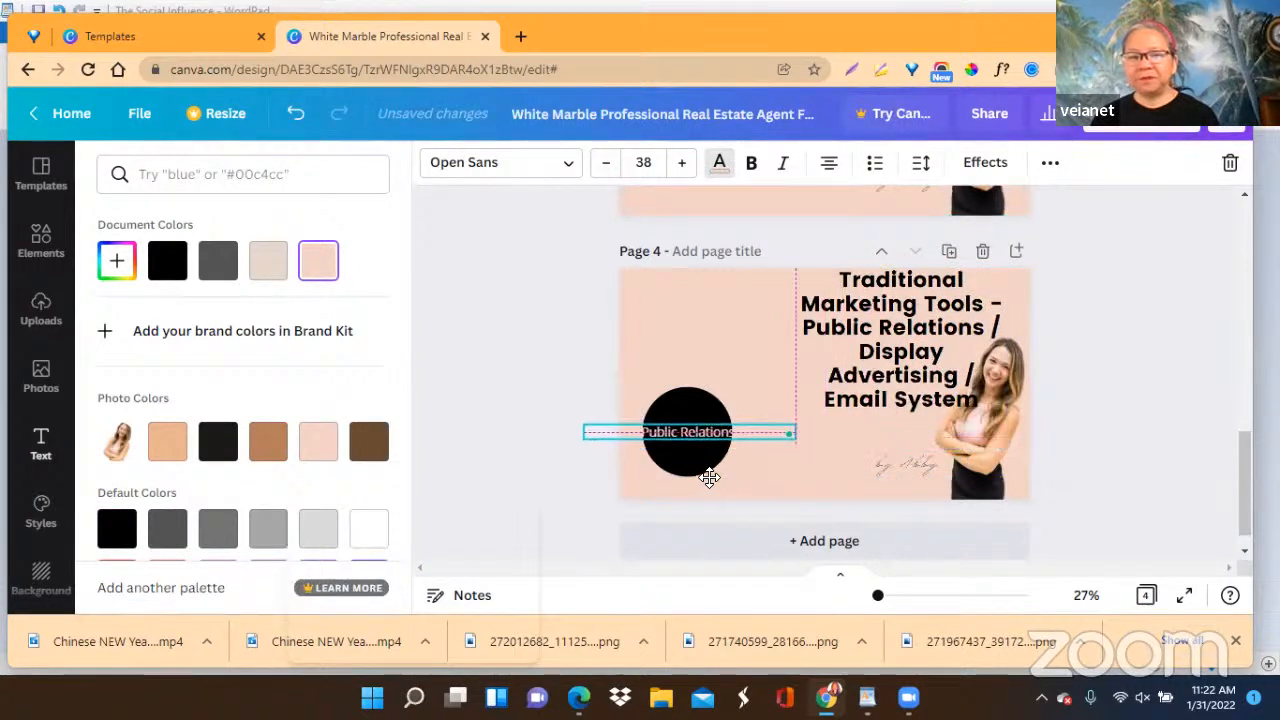
left_click(682, 434)
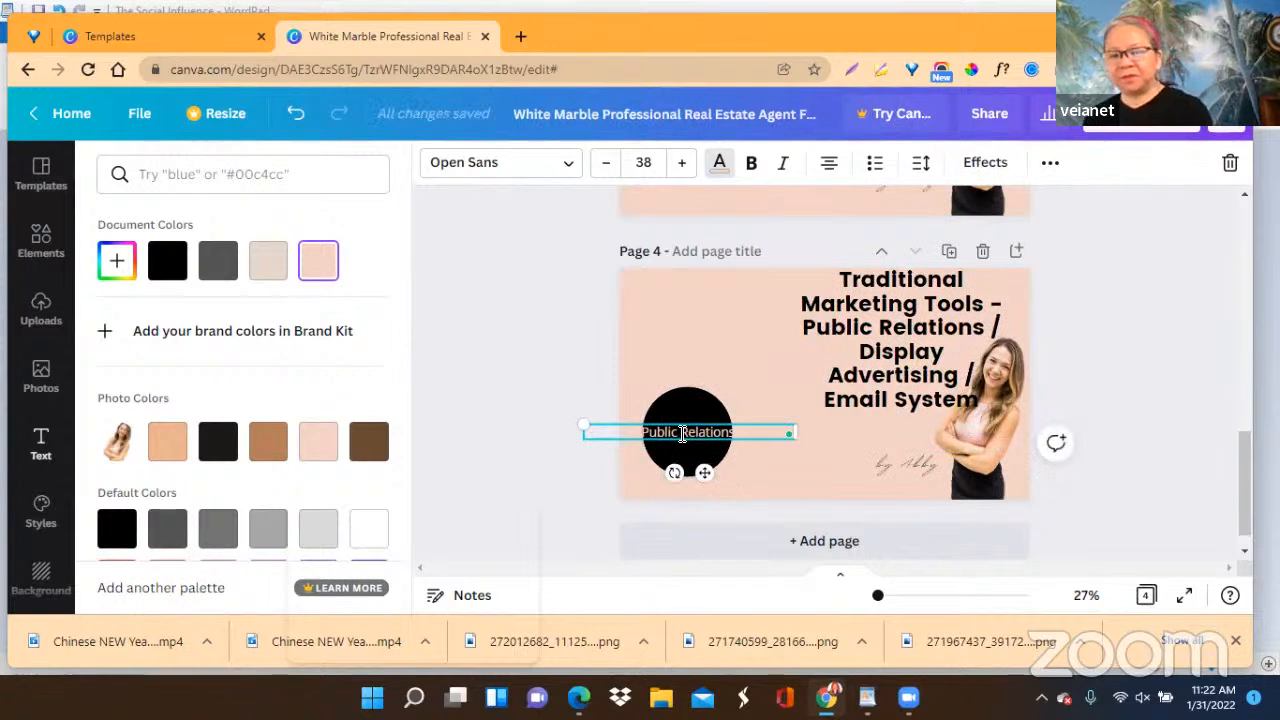
key("Return")
left_click_drag(794, 440, 688, 481)
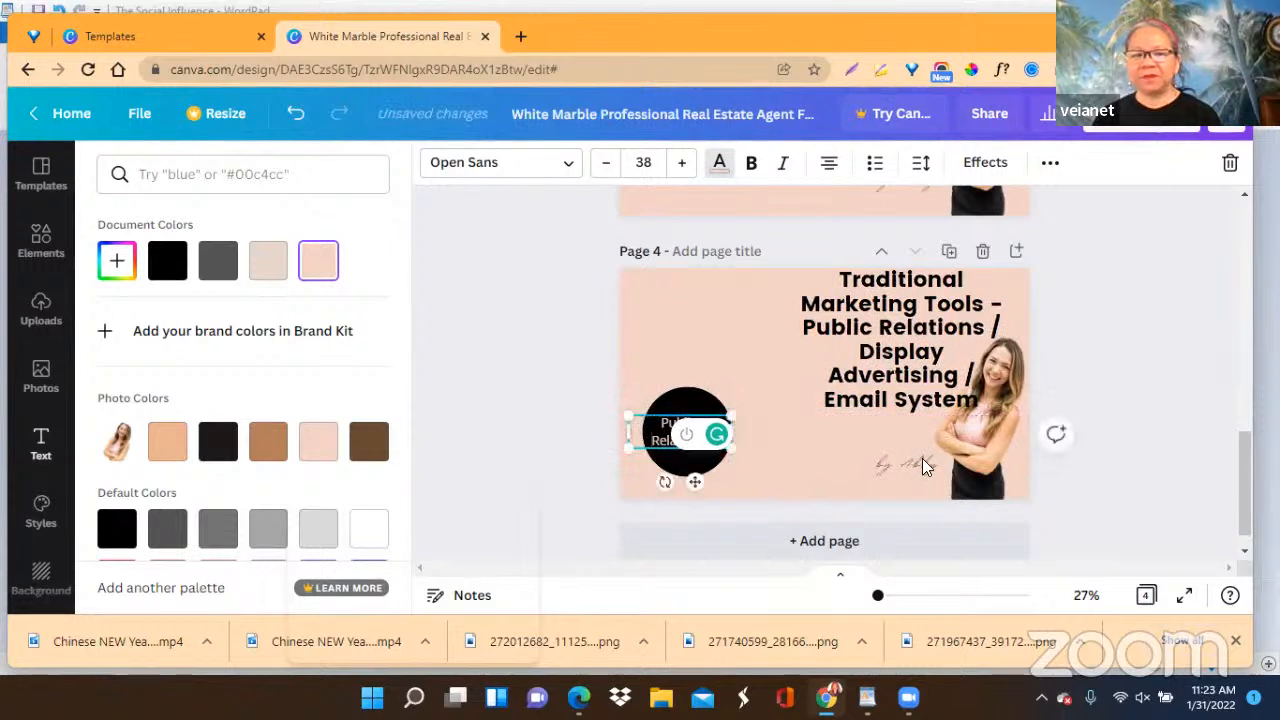
left_click(1158, 370)
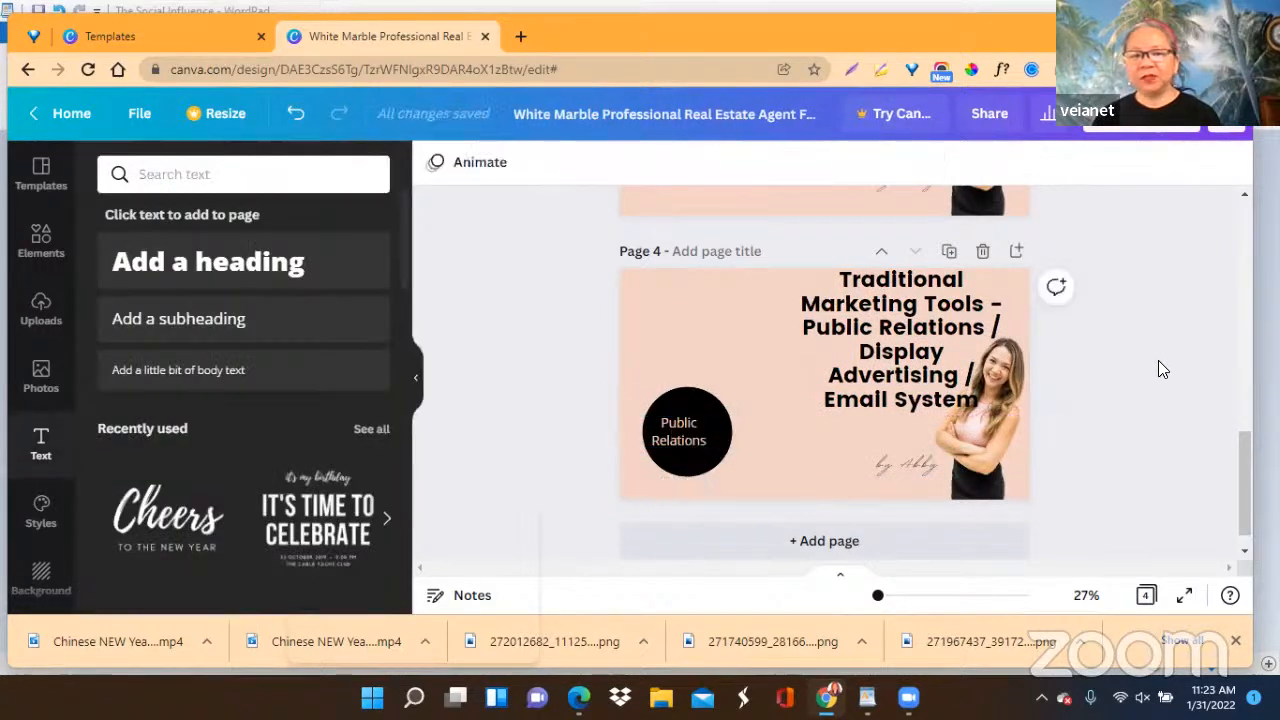
Enlarge the "Public Relations" text to font size 51.8 and center it on the black circle.
left_click(672, 445)
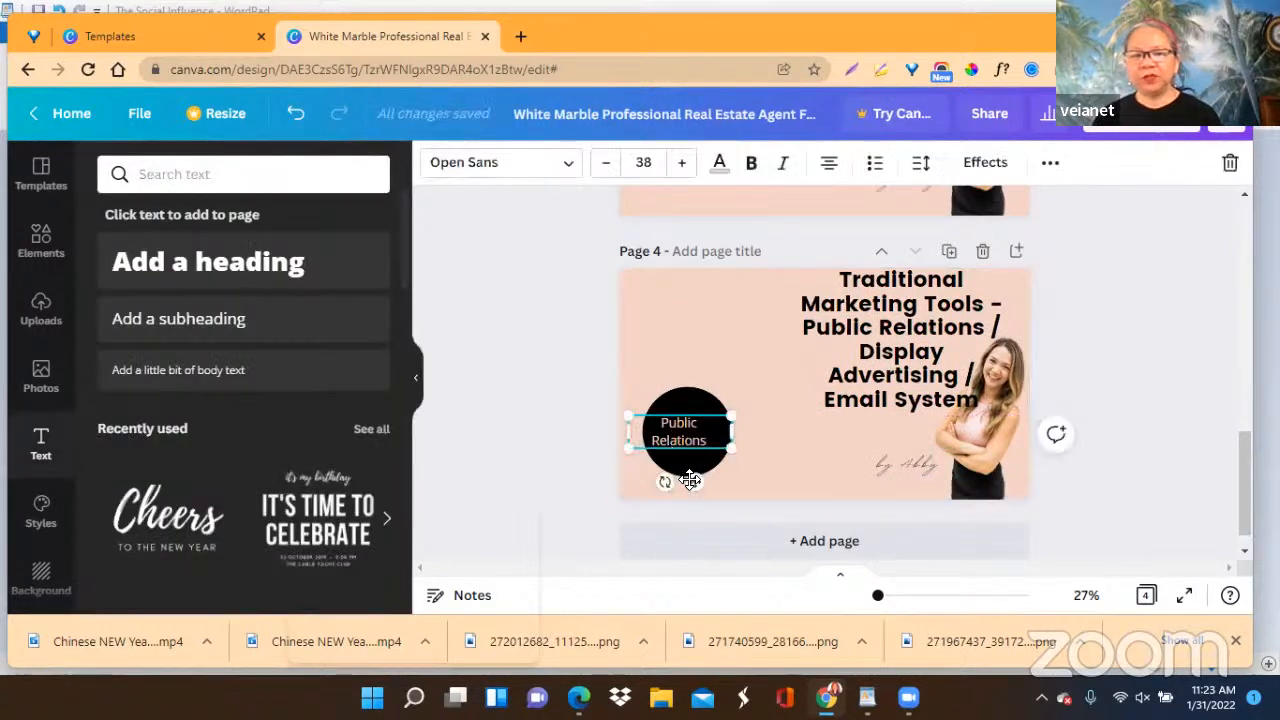
left_click_drag(699, 483, 707, 483)
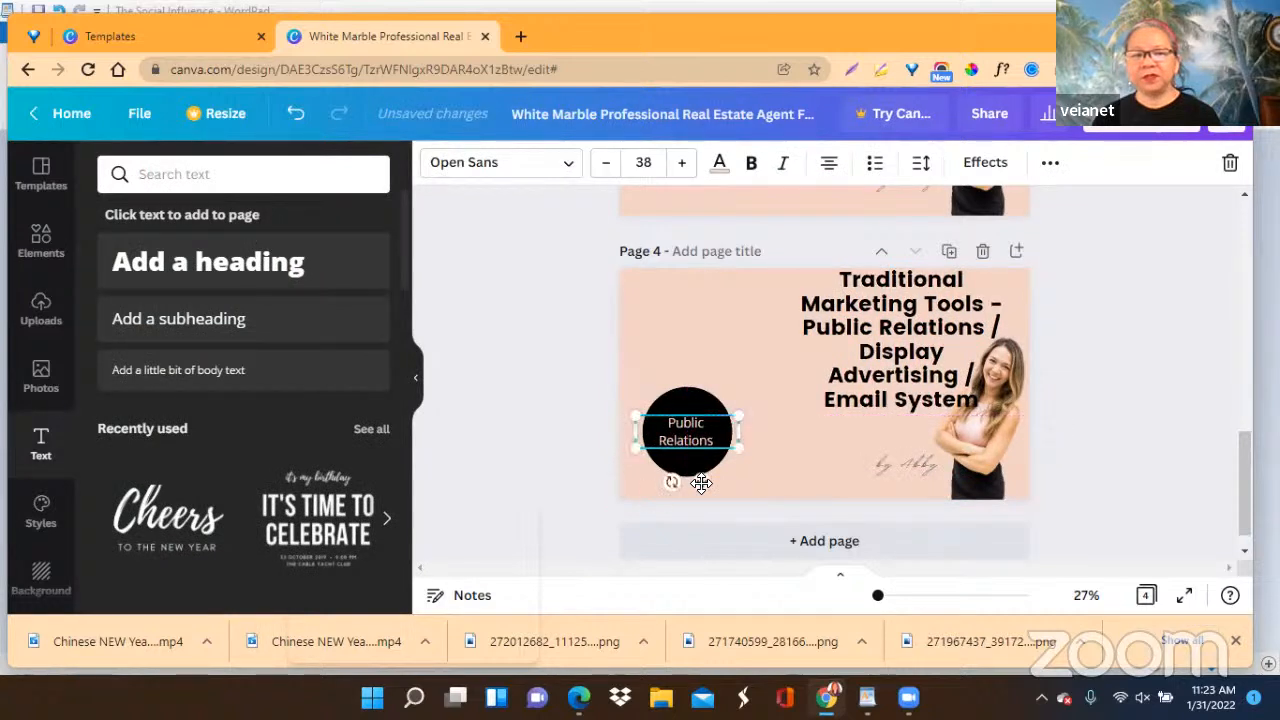
left_click_drag(633, 428, 609, 403)
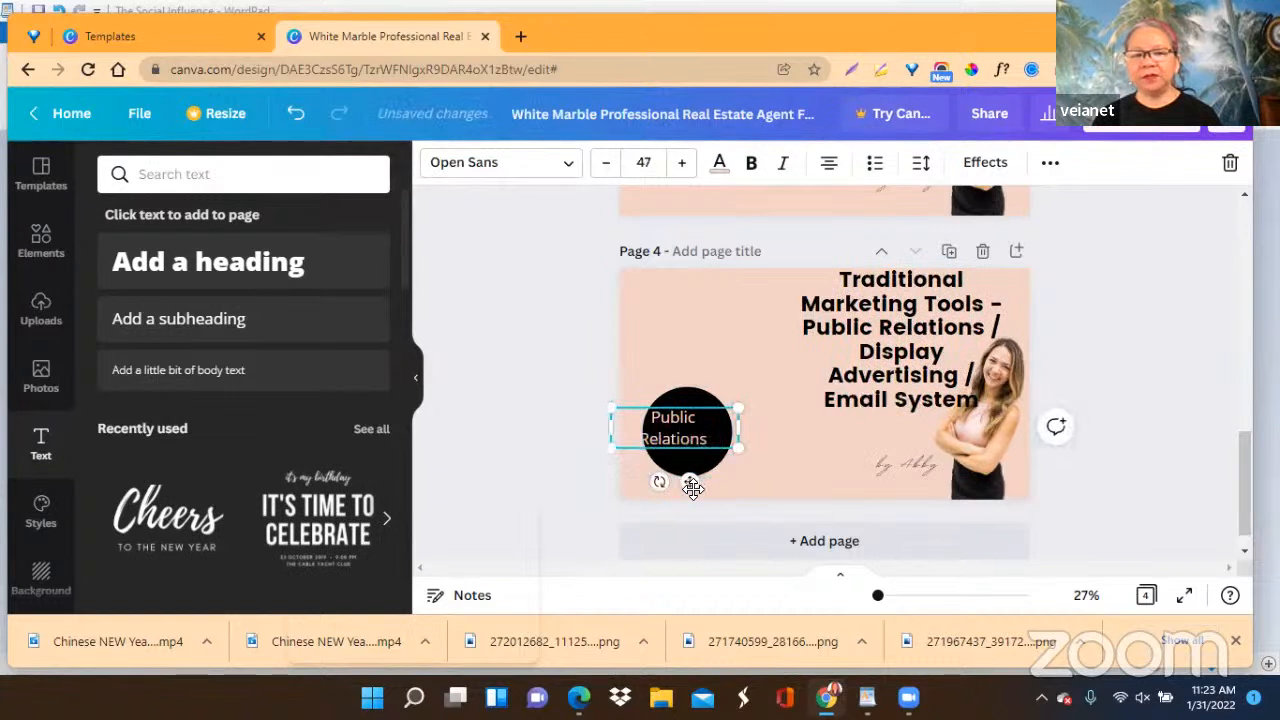
left_click_drag(687, 481, 703, 482)
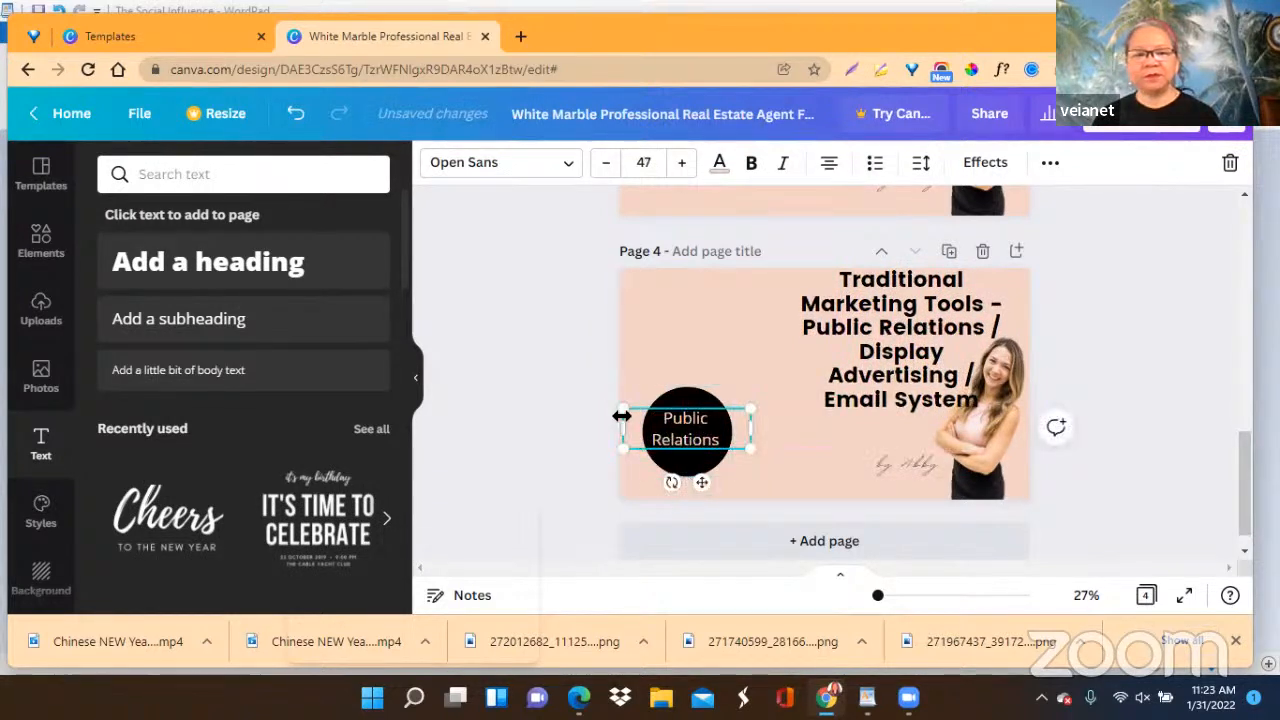
left_click_drag(620, 411, 603, 403)
left_click_drag(697, 477, 703, 482)
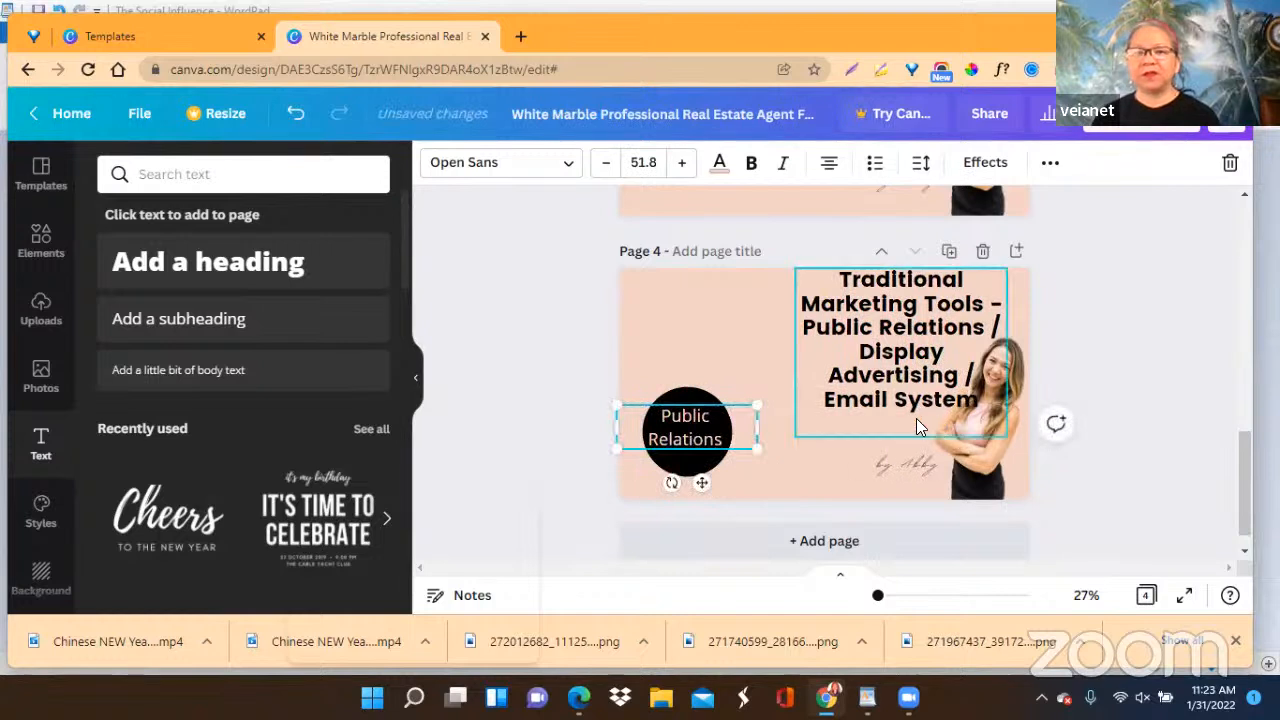
Duplicate the black circle and place the copy directly to the right of the original.
left_click(687, 395)
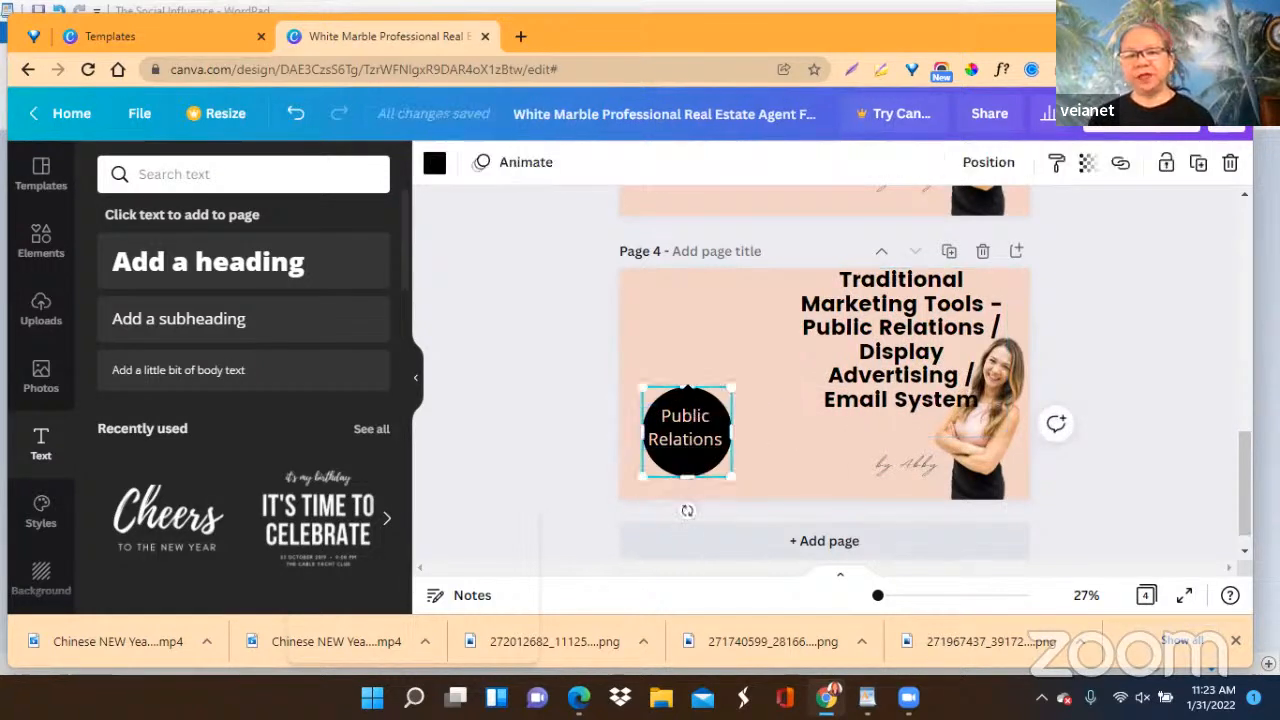
left_click(1198, 165)
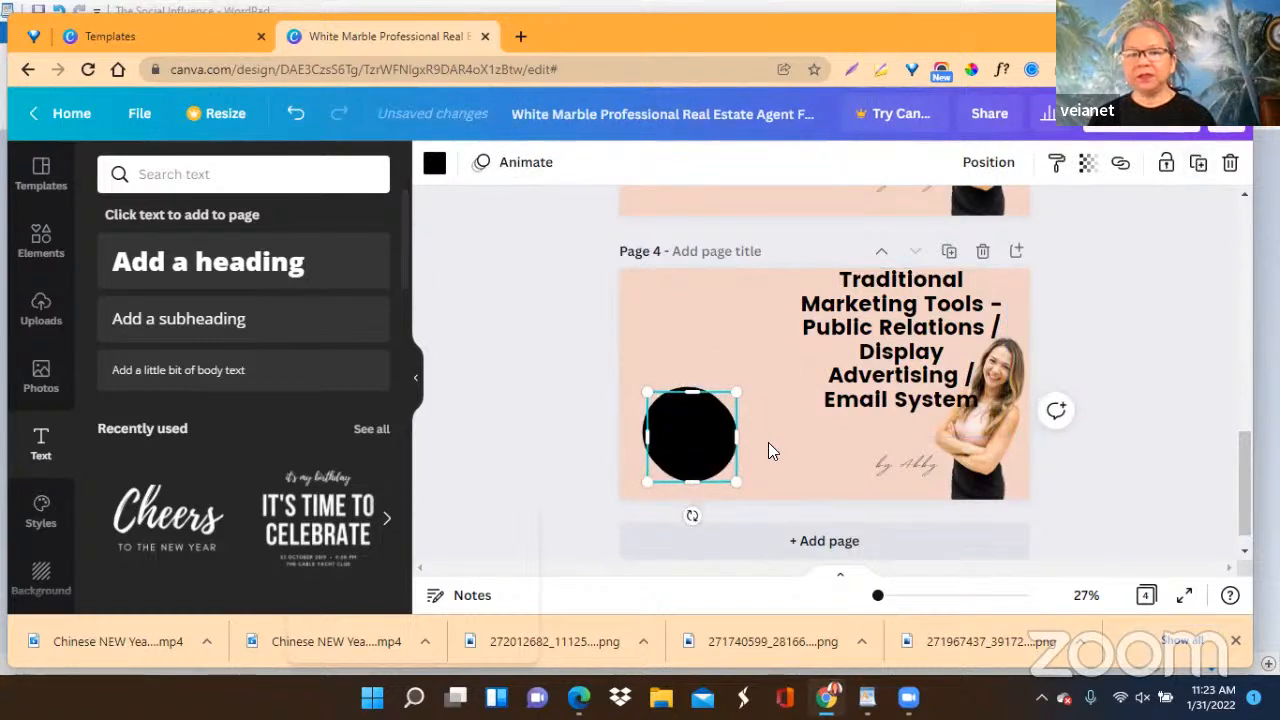
left_click_drag(694, 447, 777, 434)
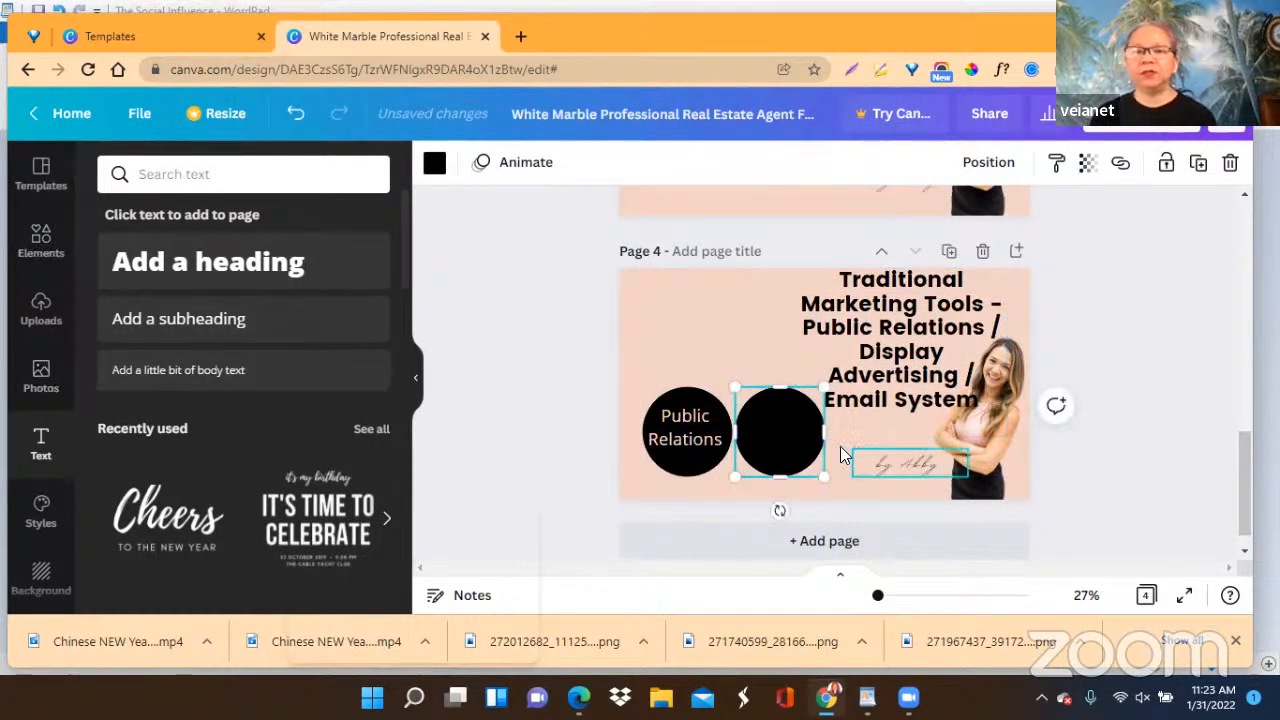
Duplicate the "Public Relations" text and place the copy on the second black circle.
left_click(686, 438)
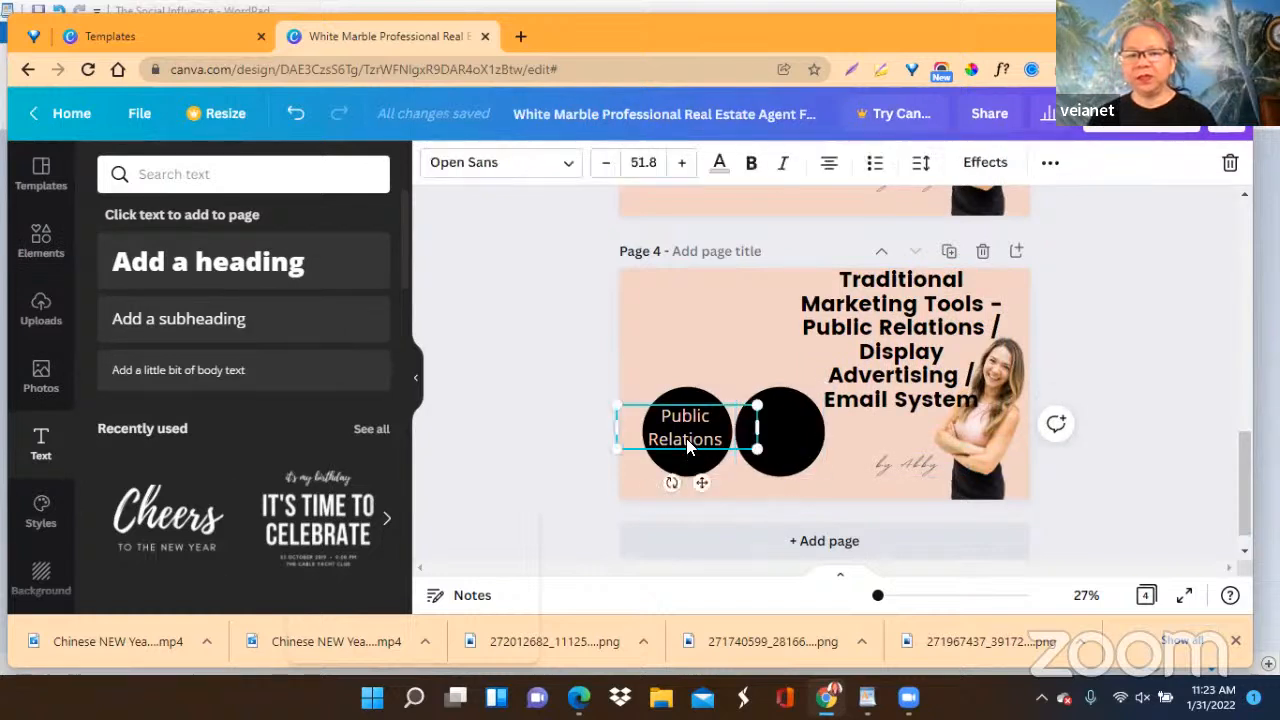
left_click(1050, 166)
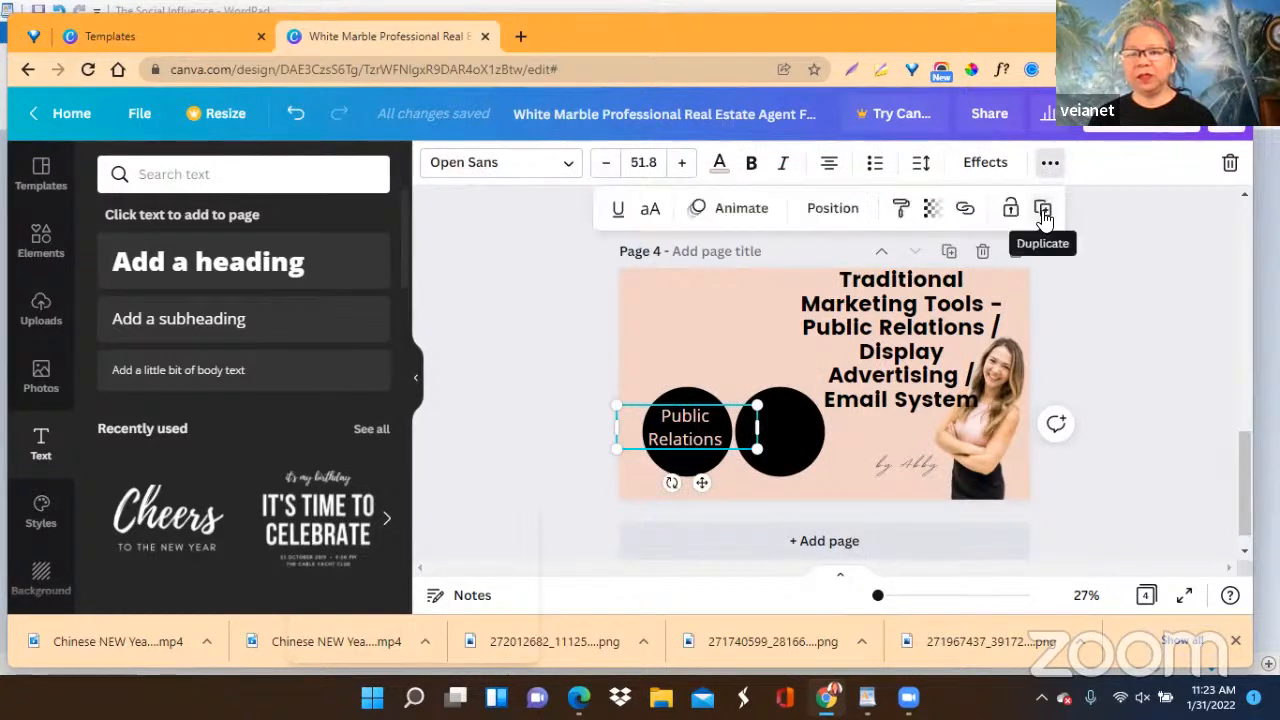
left_click(1043, 208)
left_click_drag(691, 436, 778, 430)
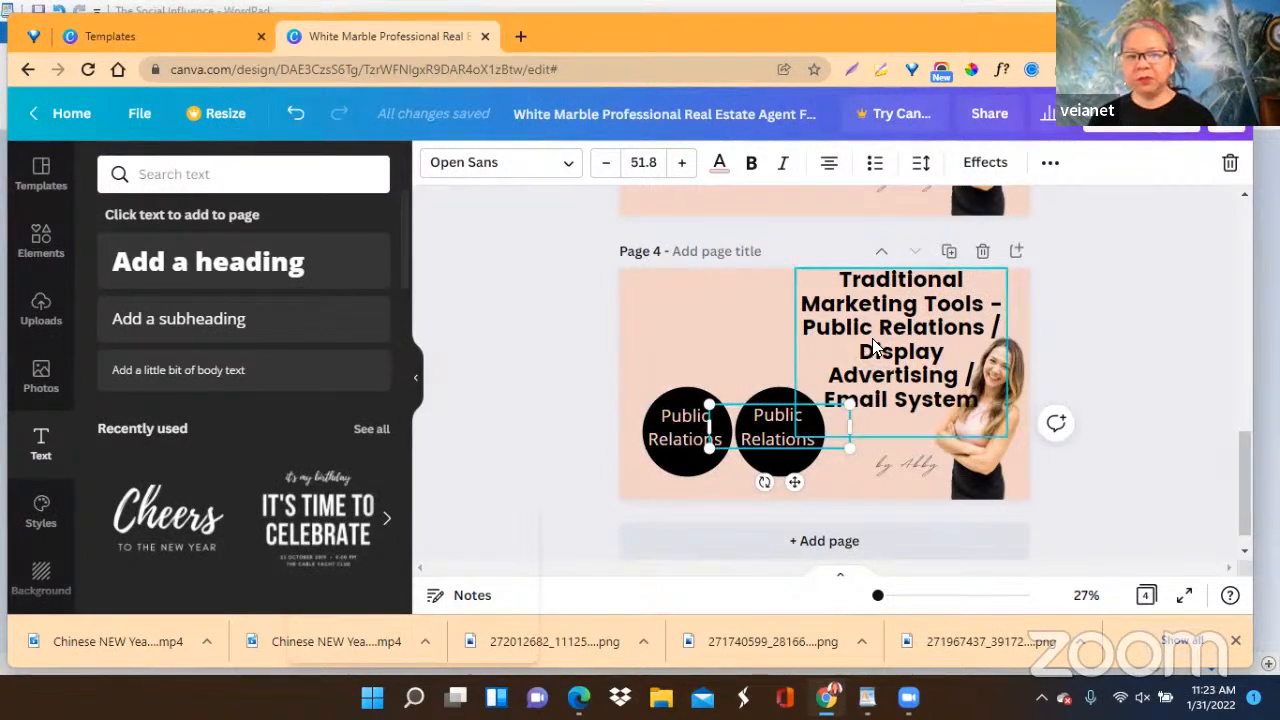
Copy "Display Advertising" from page 4's heading and paste it over the "Public Relations" label on the second black circle.
left_click(864, 359)
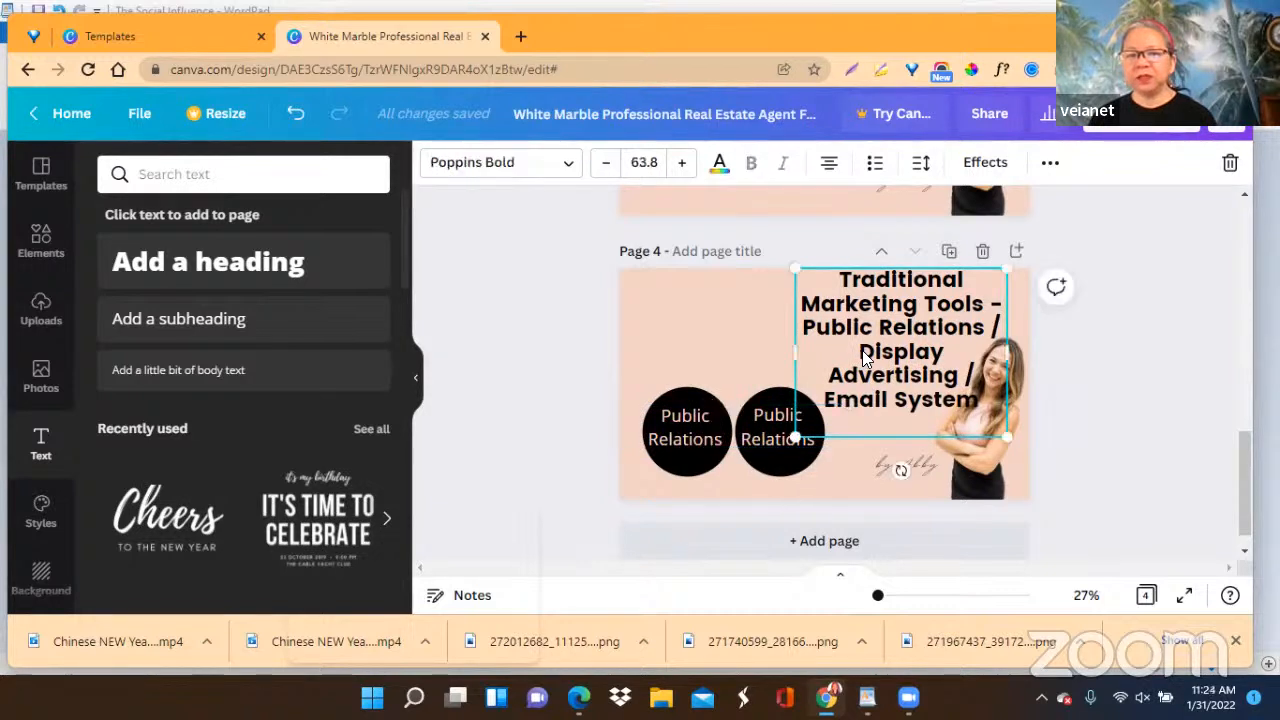
left_click_drag(864, 352, 956, 376)
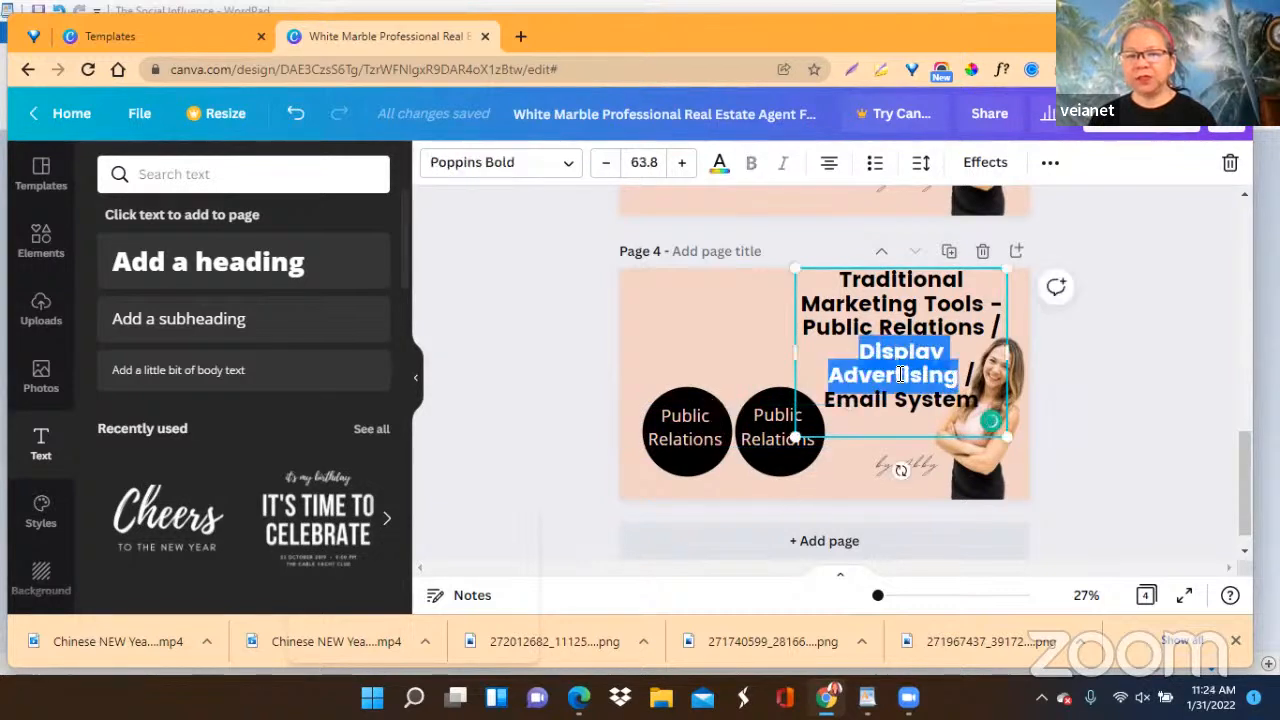
right_click(898, 380)
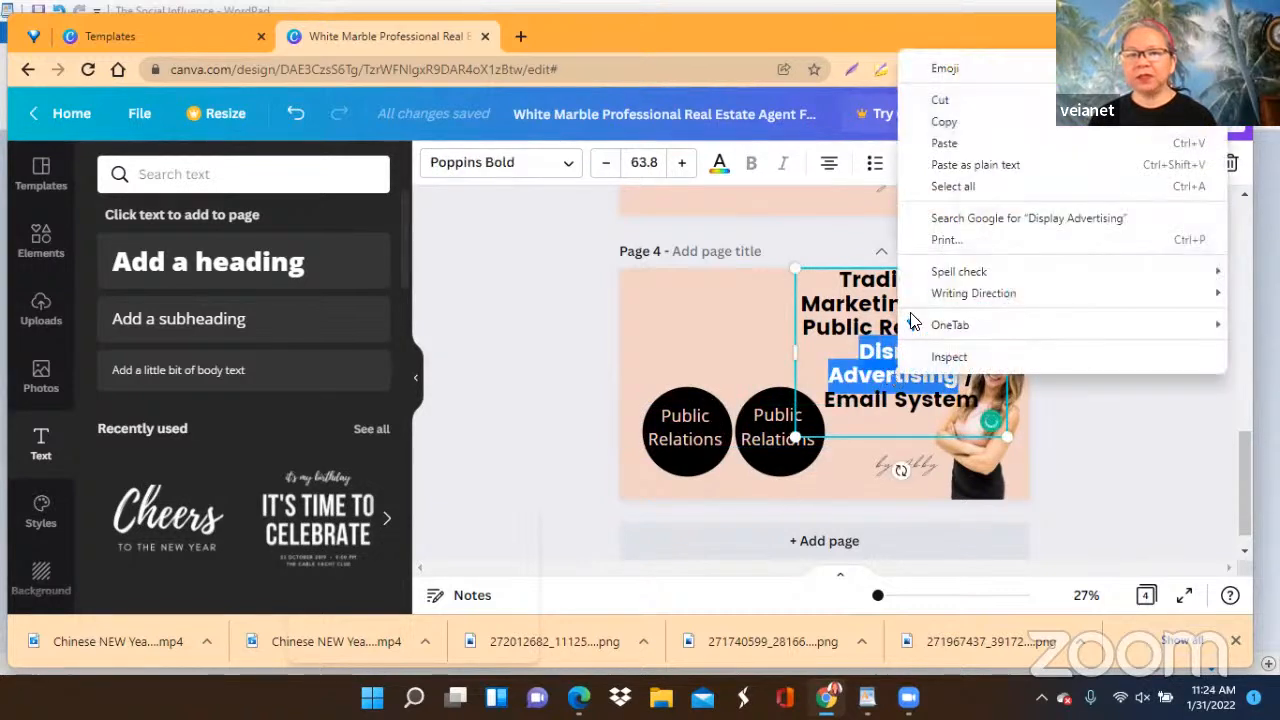
left_click(944, 123)
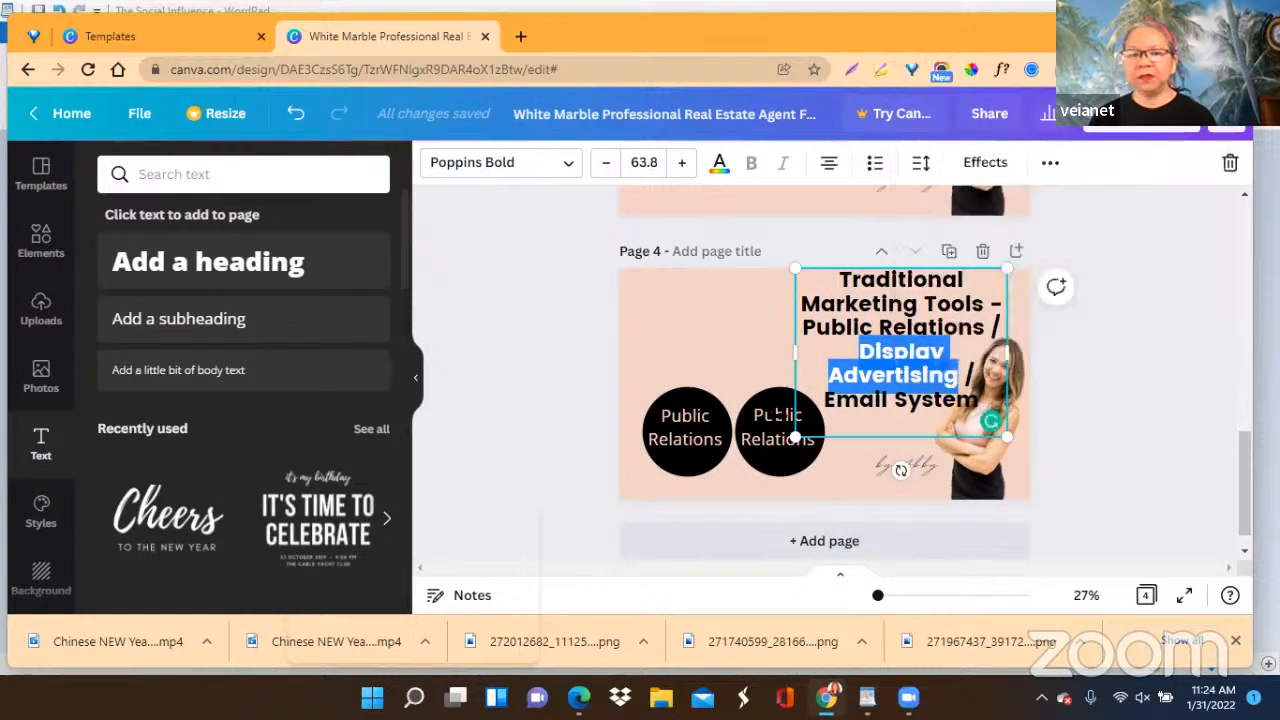
left_click(762, 428)
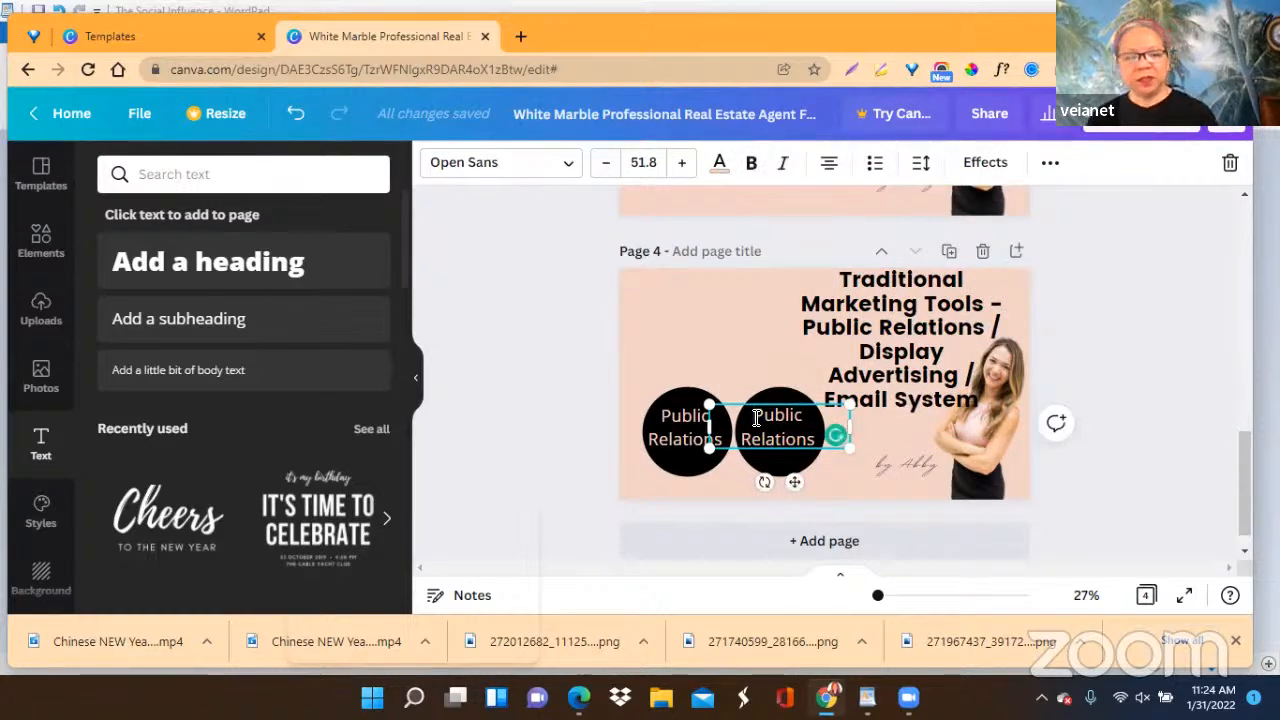
double_click(754, 418)
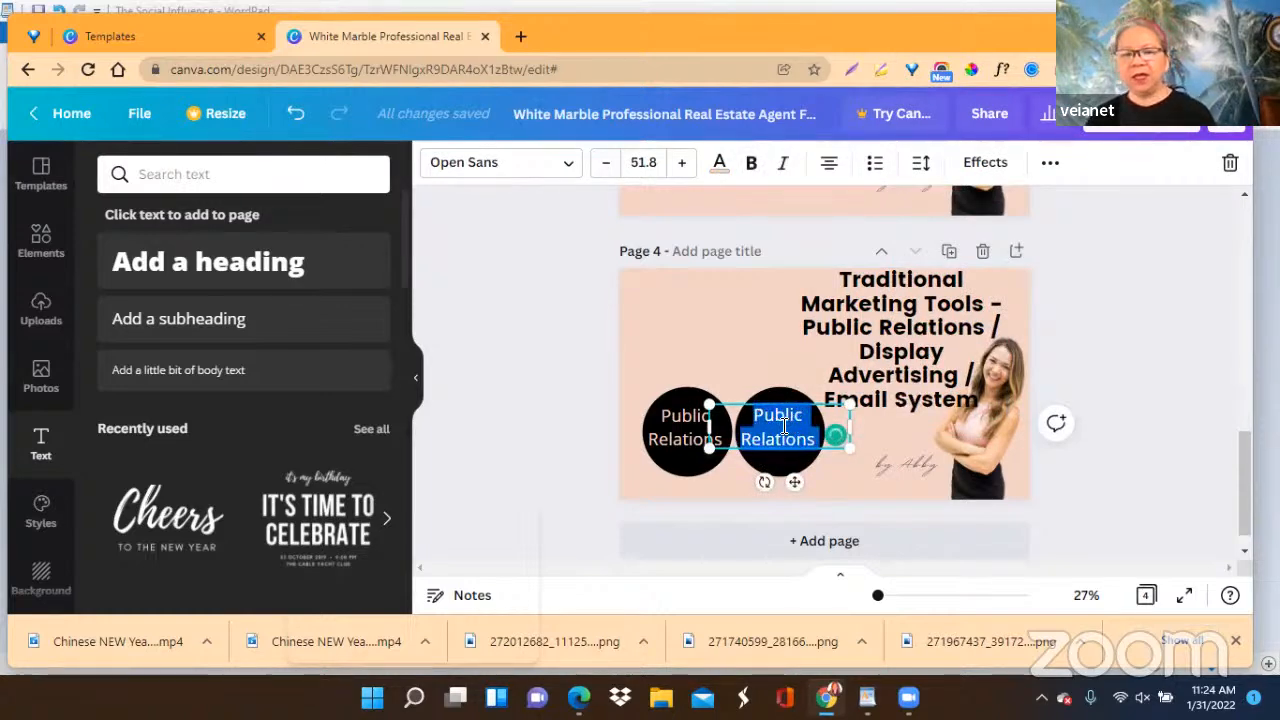
right_click(784, 425)
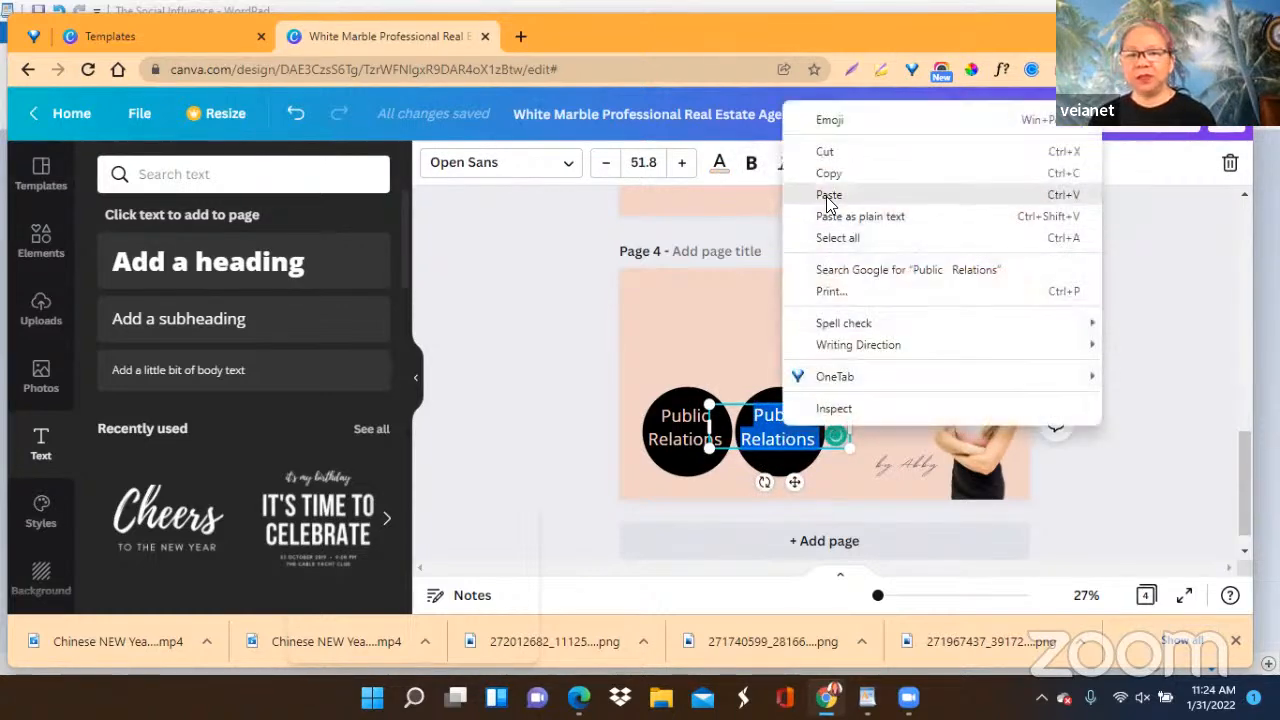
left_click(829, 195)
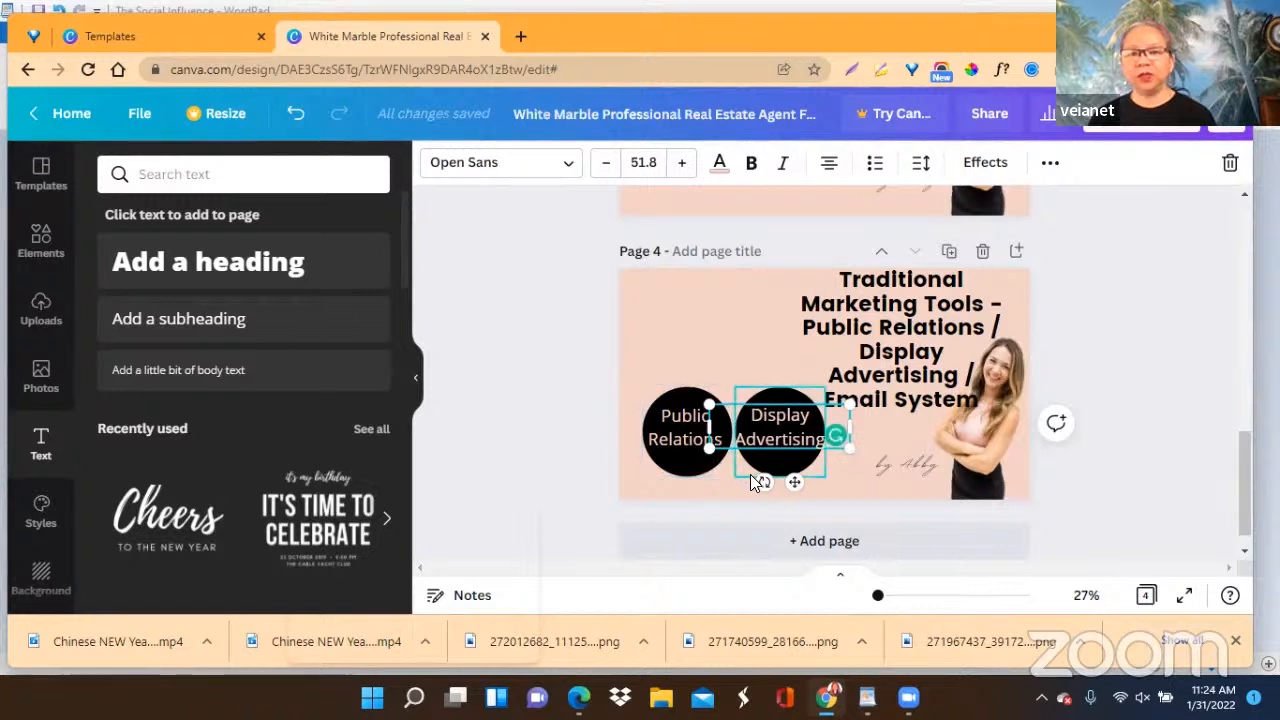
Duplicate the second black circle and place the copy directly to its right as a third circle.
left_click(781, 462)
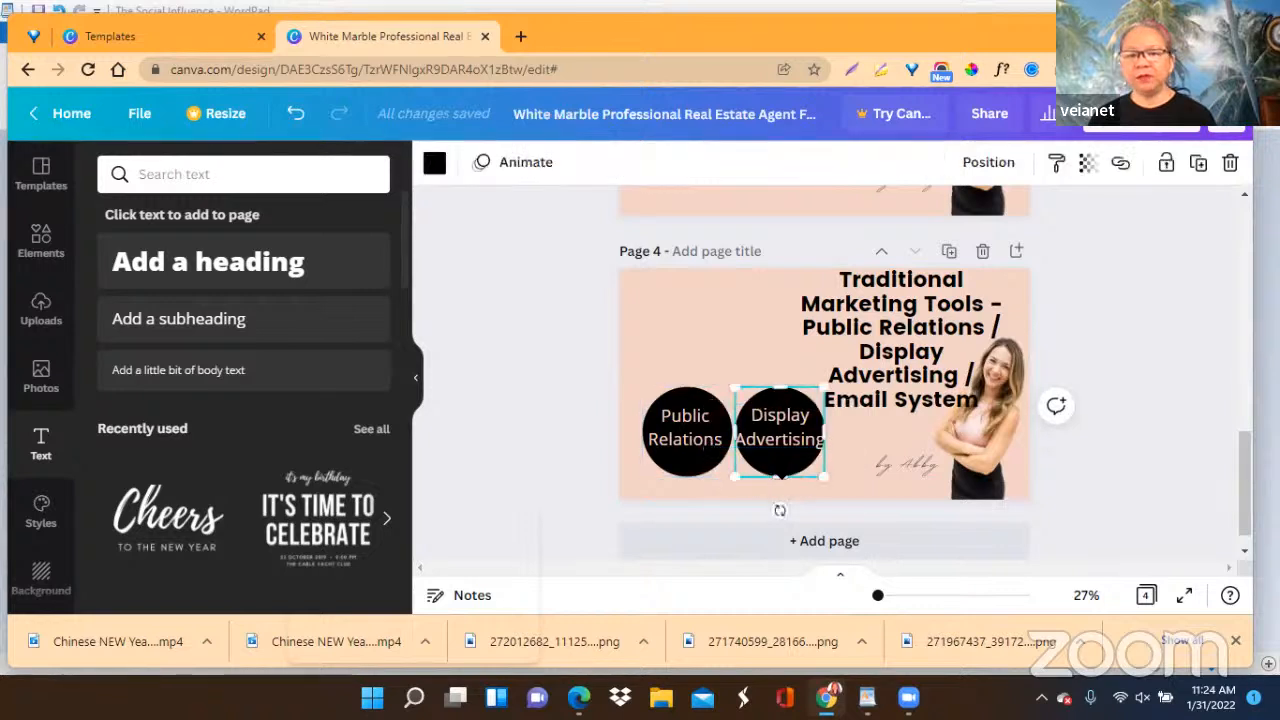
left_click(1199, 166)
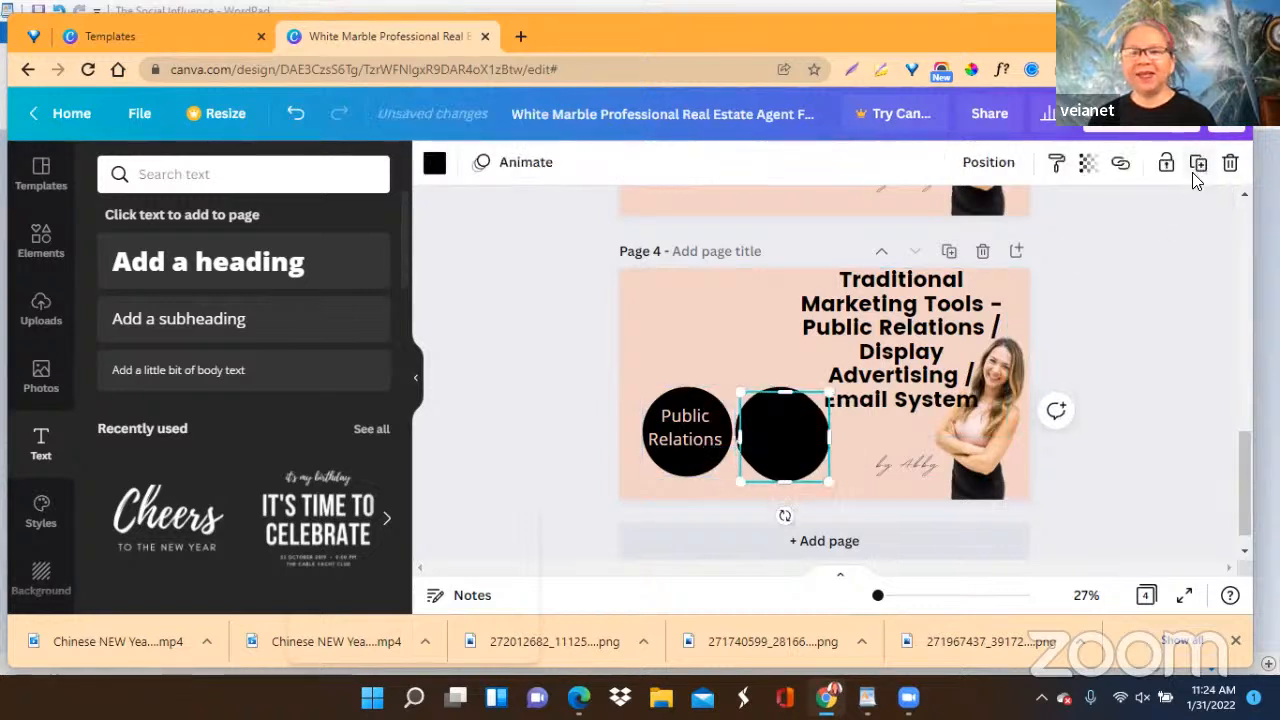
left_click_drag(789, 436, 871, 436)
Move the page 4 heading left, away from the woman's photo, and cut "Email System" out of it.
left_click(903, 322)
left_click_drag(903, 322, 796, 323)
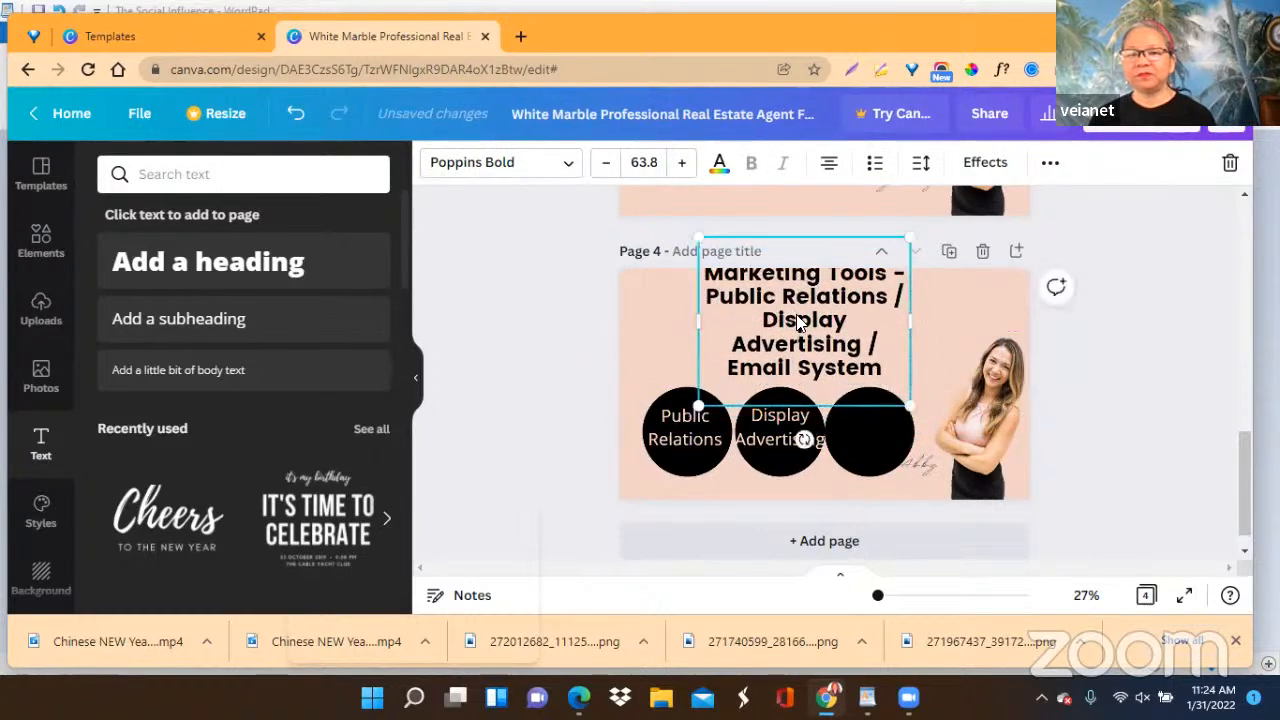
left_click(727, 372)
left_click_drag(727, 370, 874, 372)
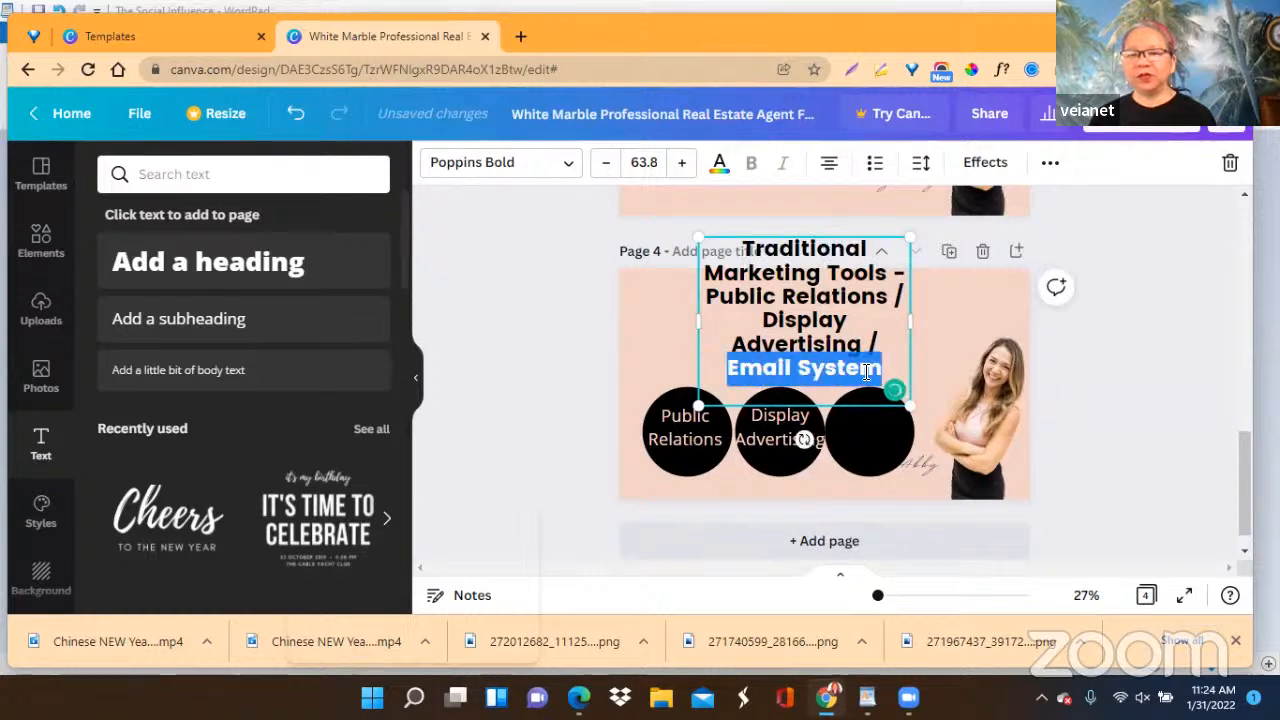
right_click(826, 374)
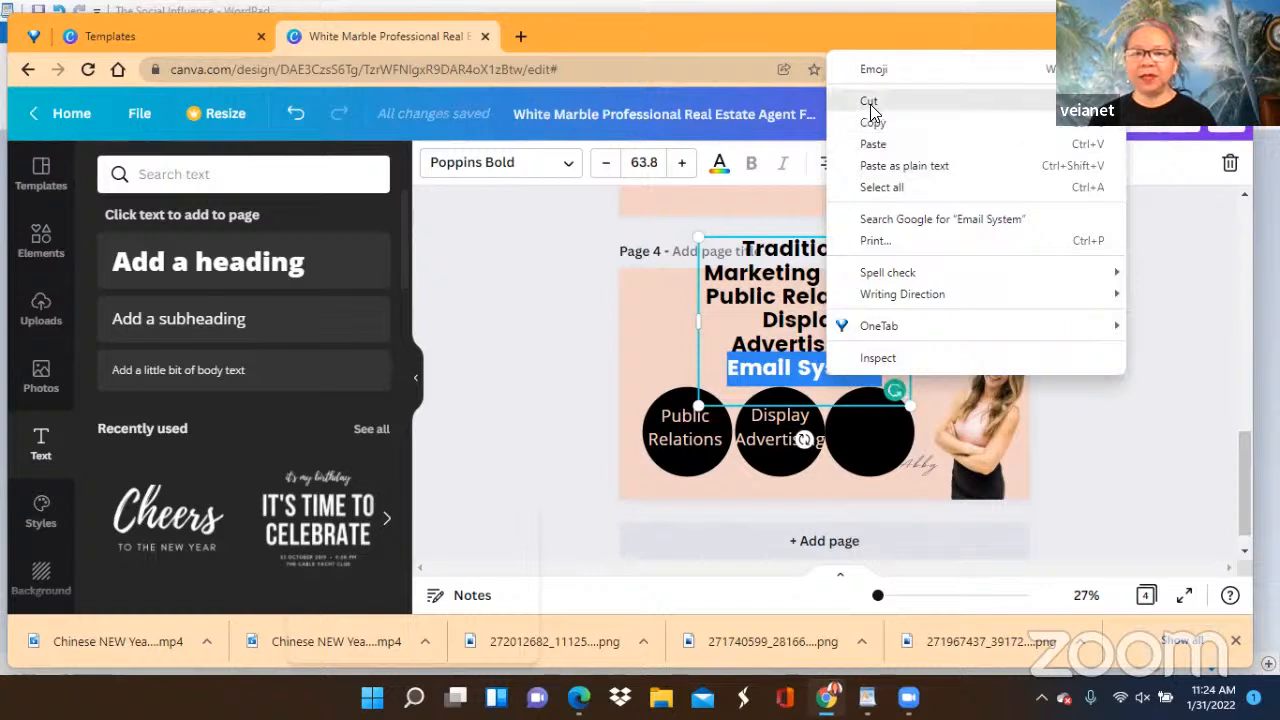
left_click(872, 104)
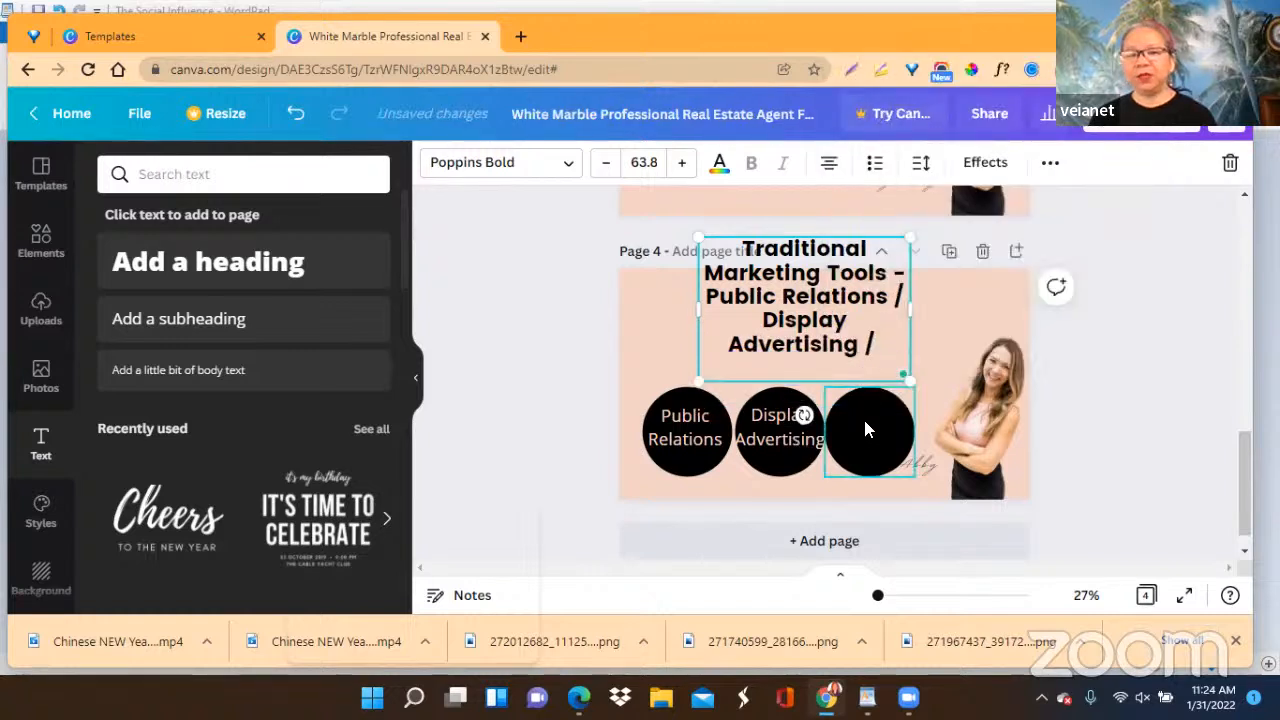
Duplicate the "Display Advertising" text and place the copy on the third black circle.
left_click(790, 443)
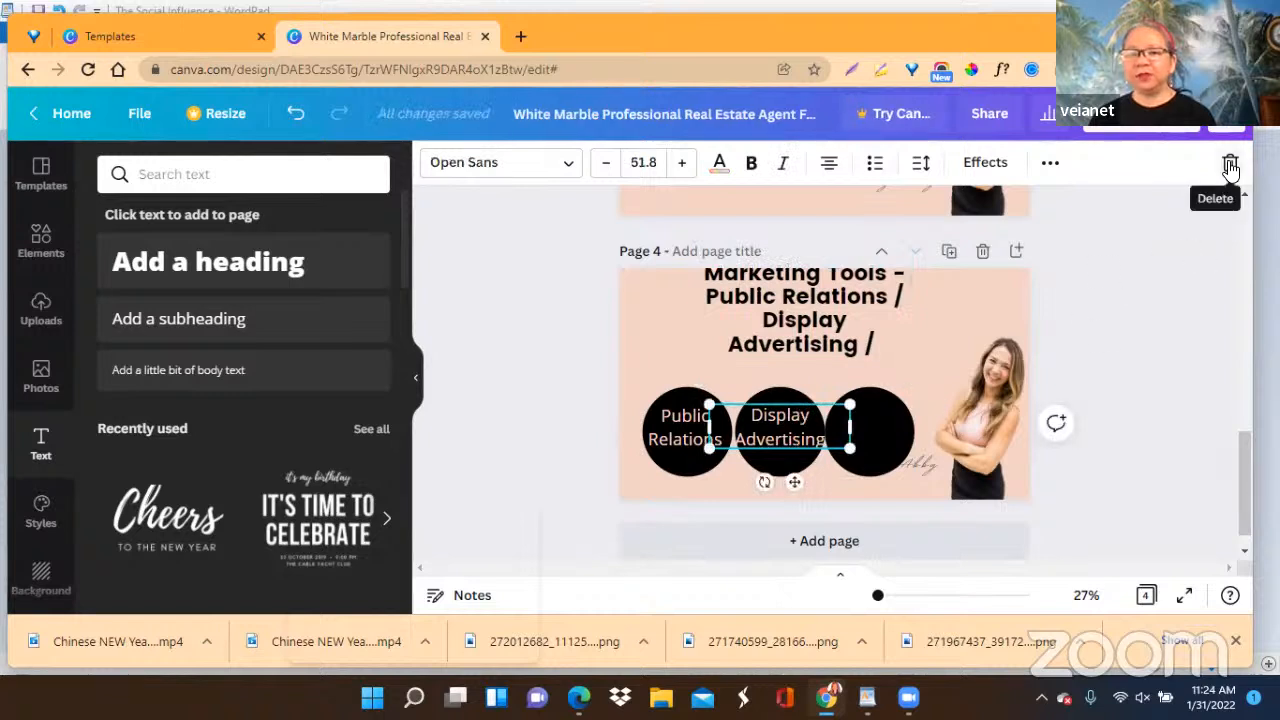
left_click(1050, 165)
left_click(1043, 210)
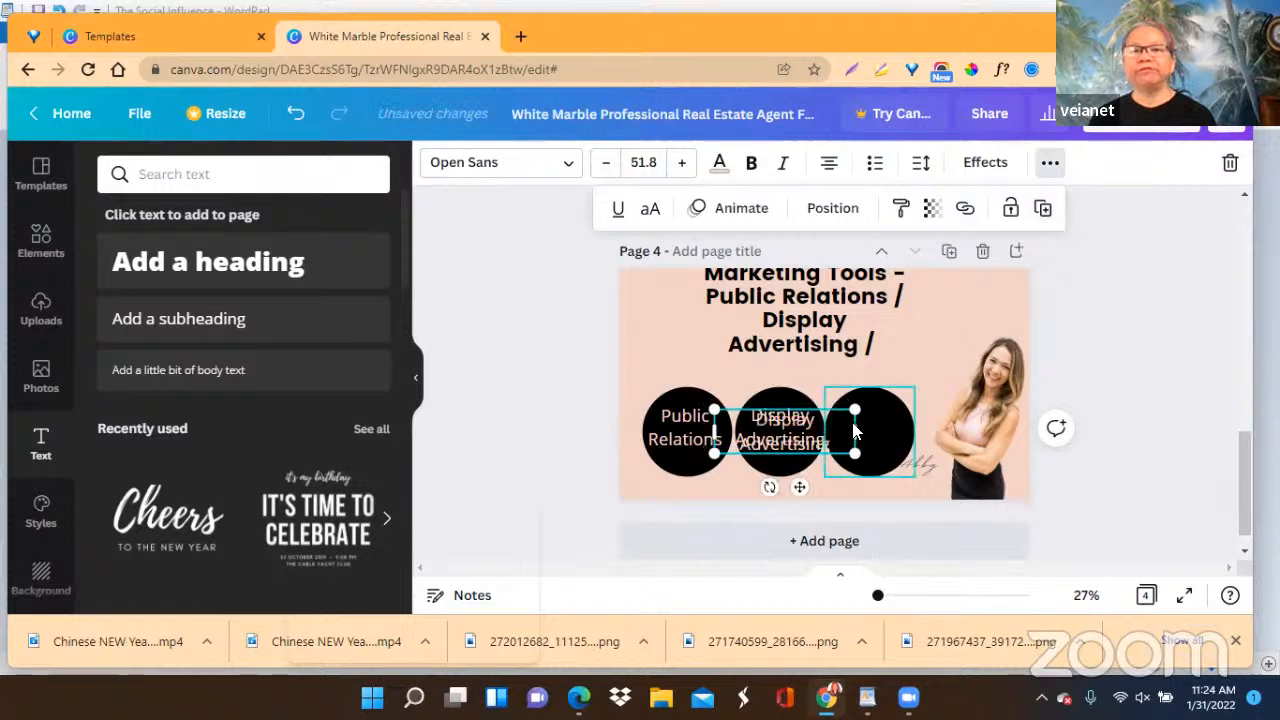
left_click_drag(790, 447, 873, 430)
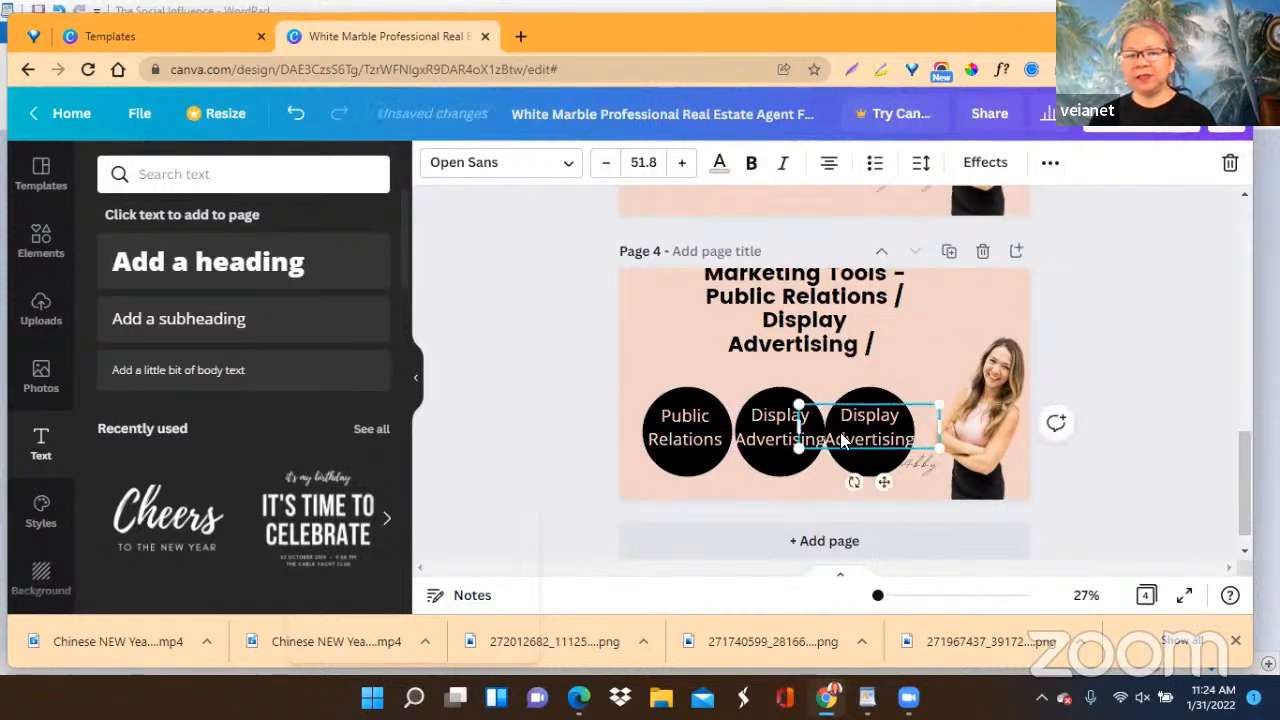
Replace the third circle's label with the cut "Email System" text and break it onto two lines.
double_click(848, 412)
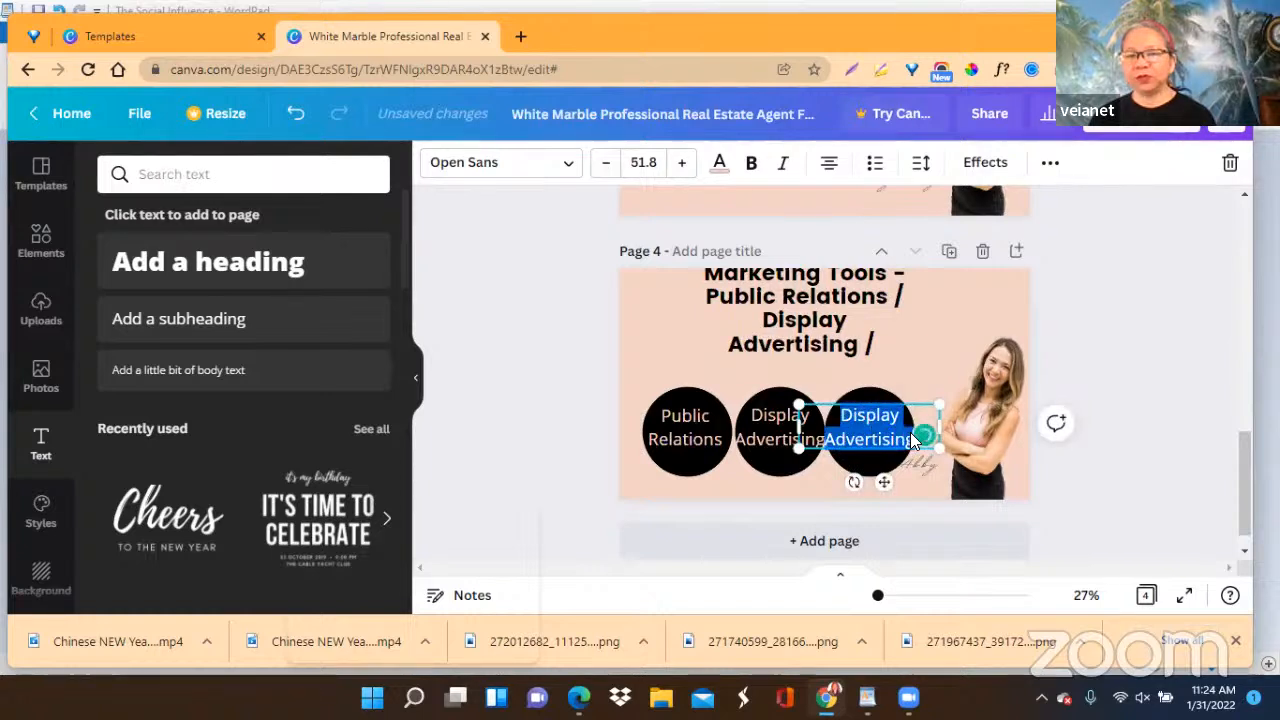
right_click(856, 425)
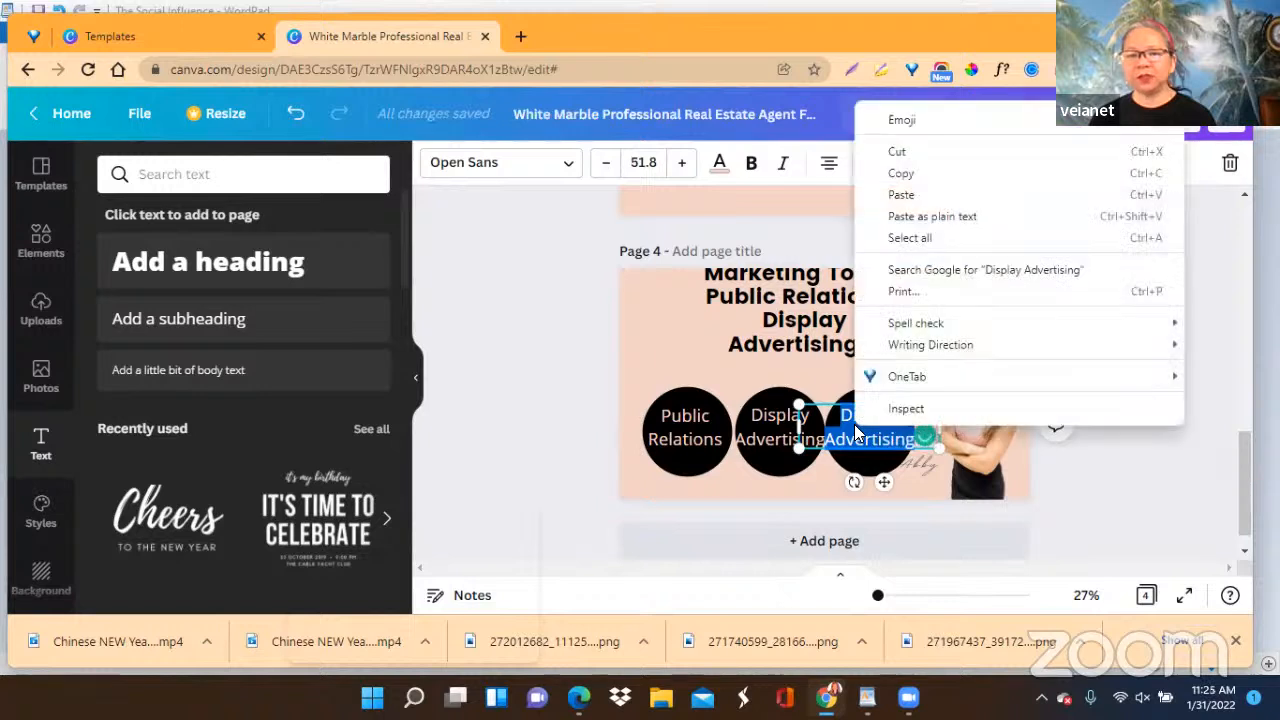
left_click(900, 196)
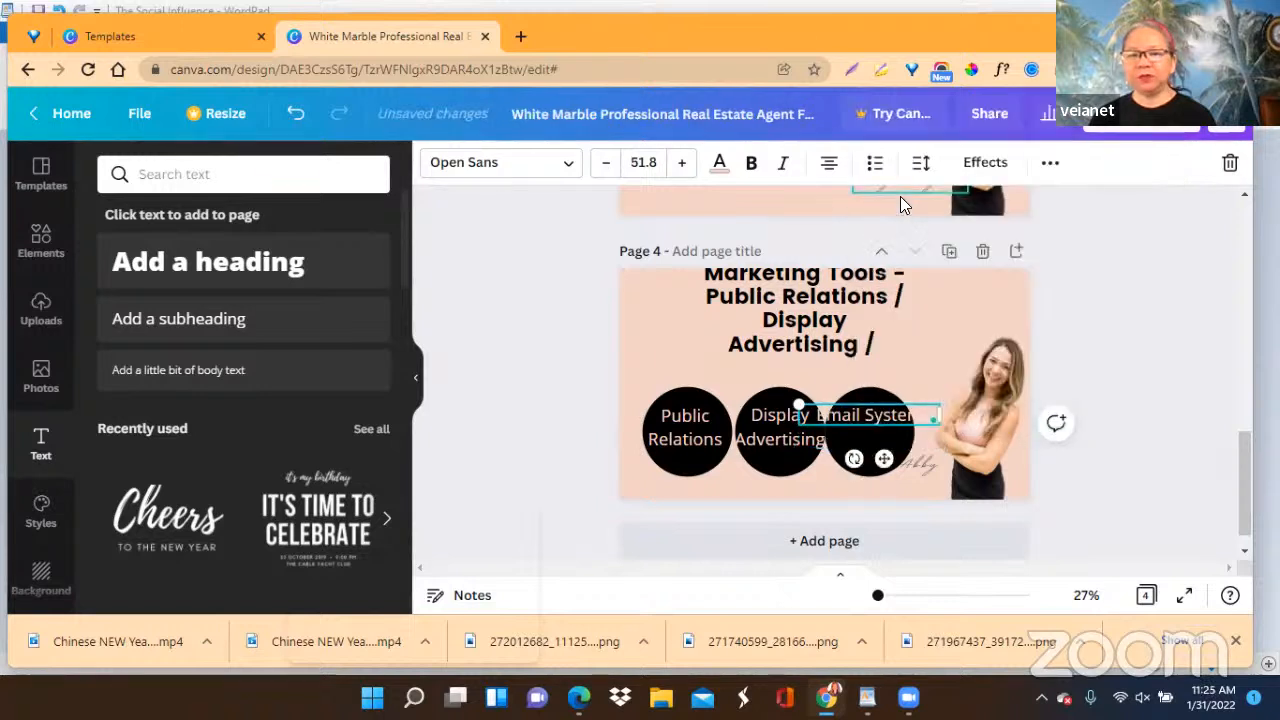
left_click(866, 416)
key("Return")
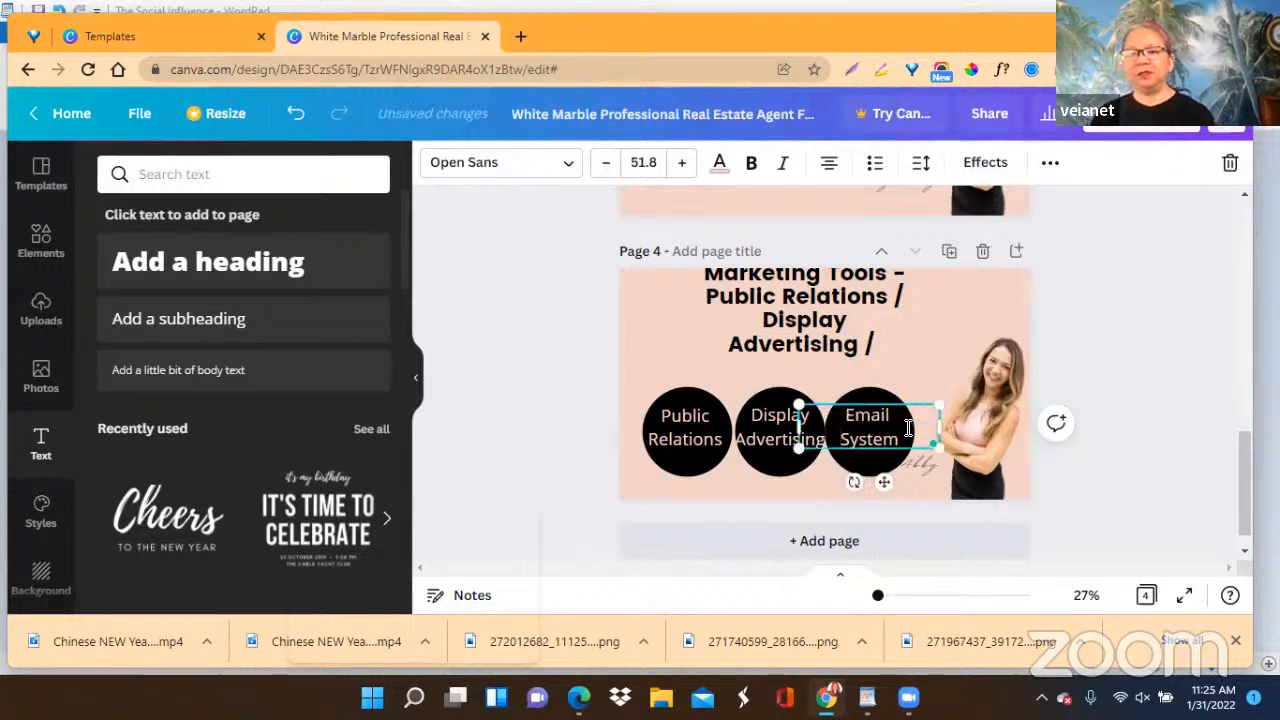
left_click(1145, 373)
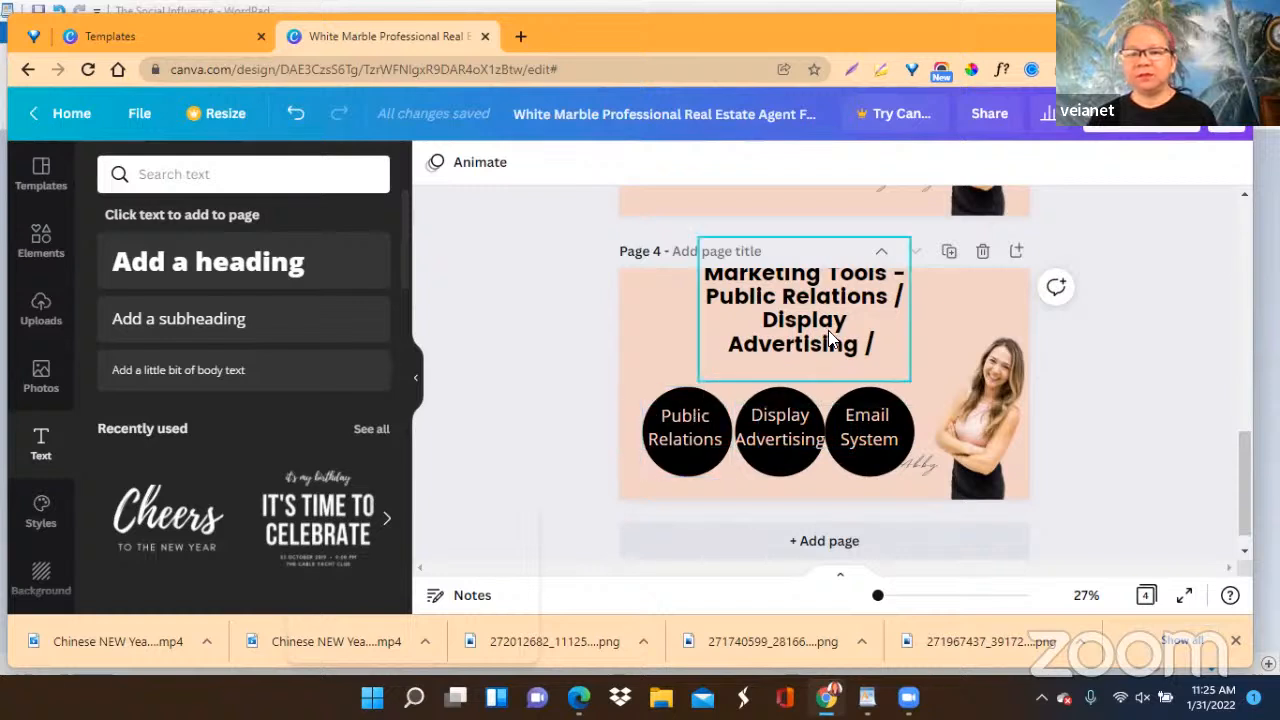
Delete the dash, the remaining tool names and the empty line from page 4's heading, keeping only "Traditional Marketing Tools".
scroll(830, 346, "up", 1)
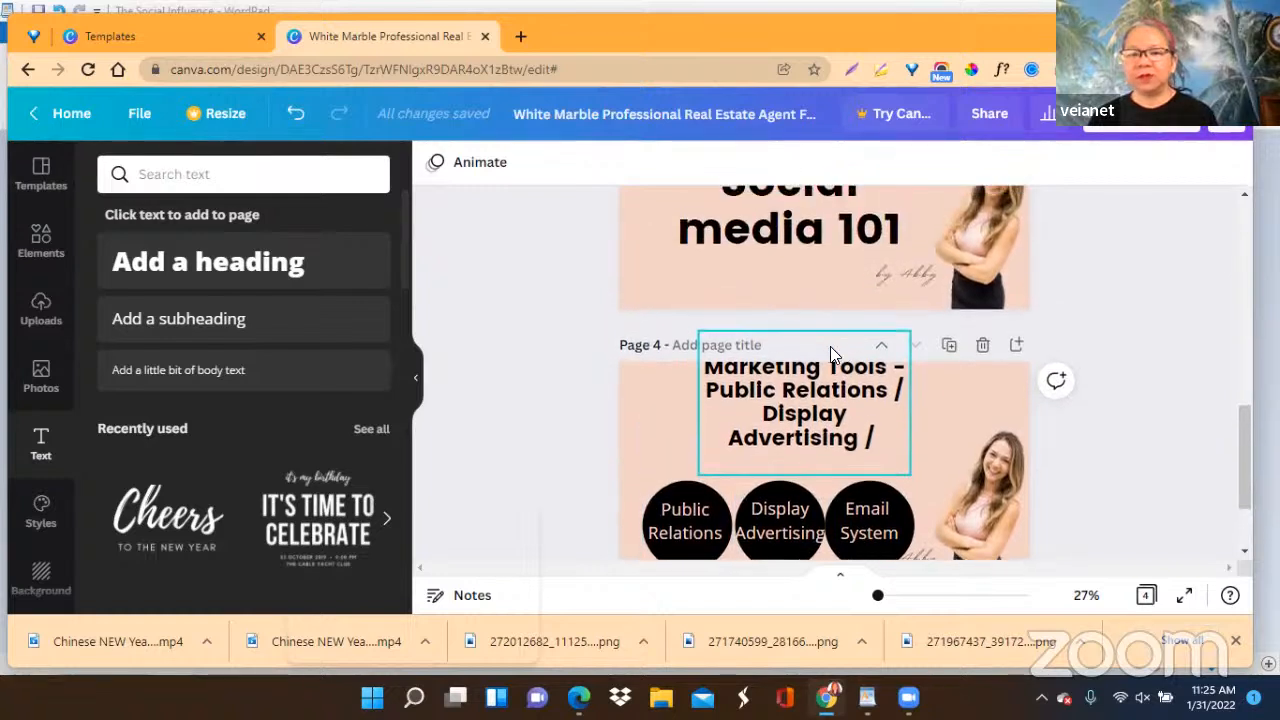
left_click(706, 390)
left_click_drag(707, 391, 878, 438)
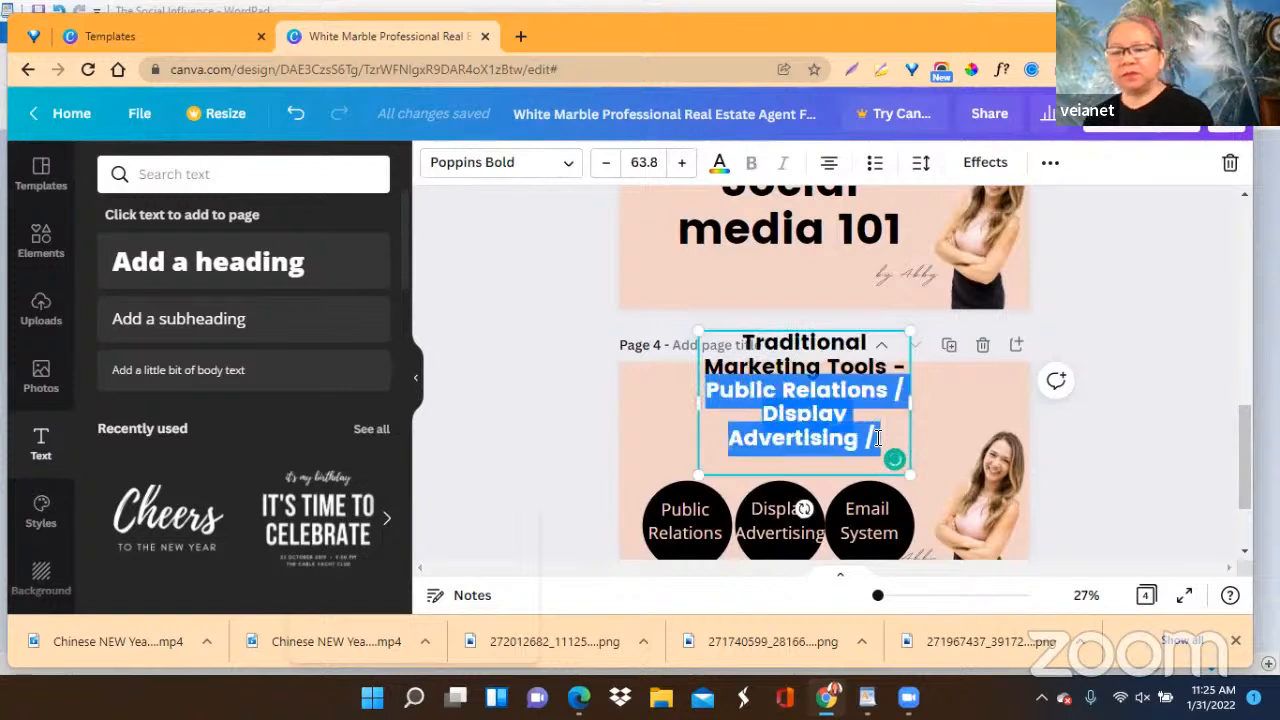
key("BackSpace")
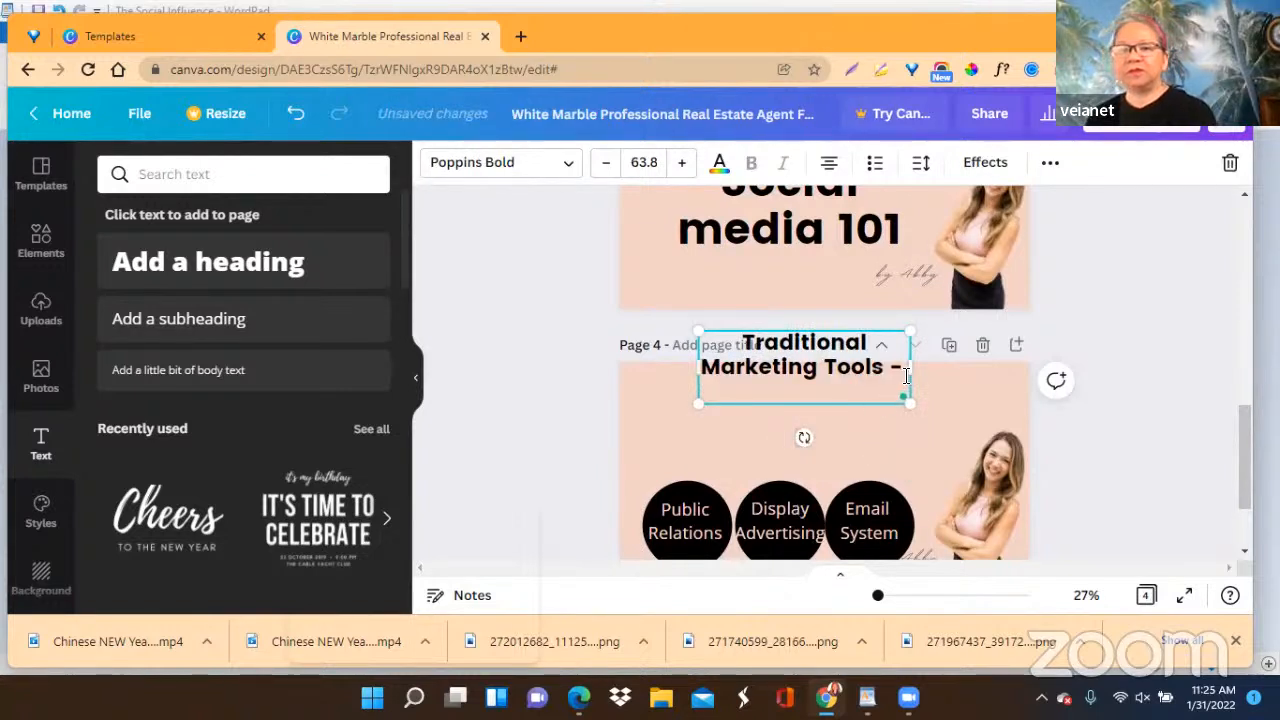
key("BackSpace")
key("BackSpace")
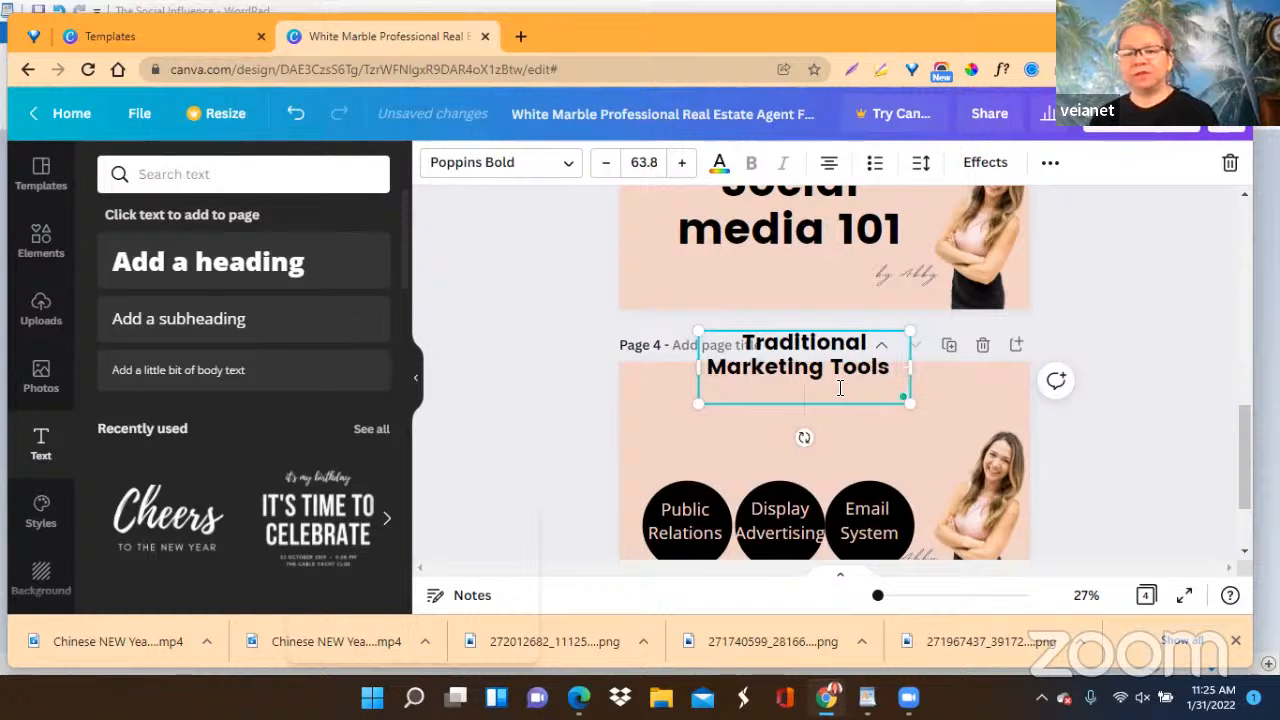
key("BackSpace")
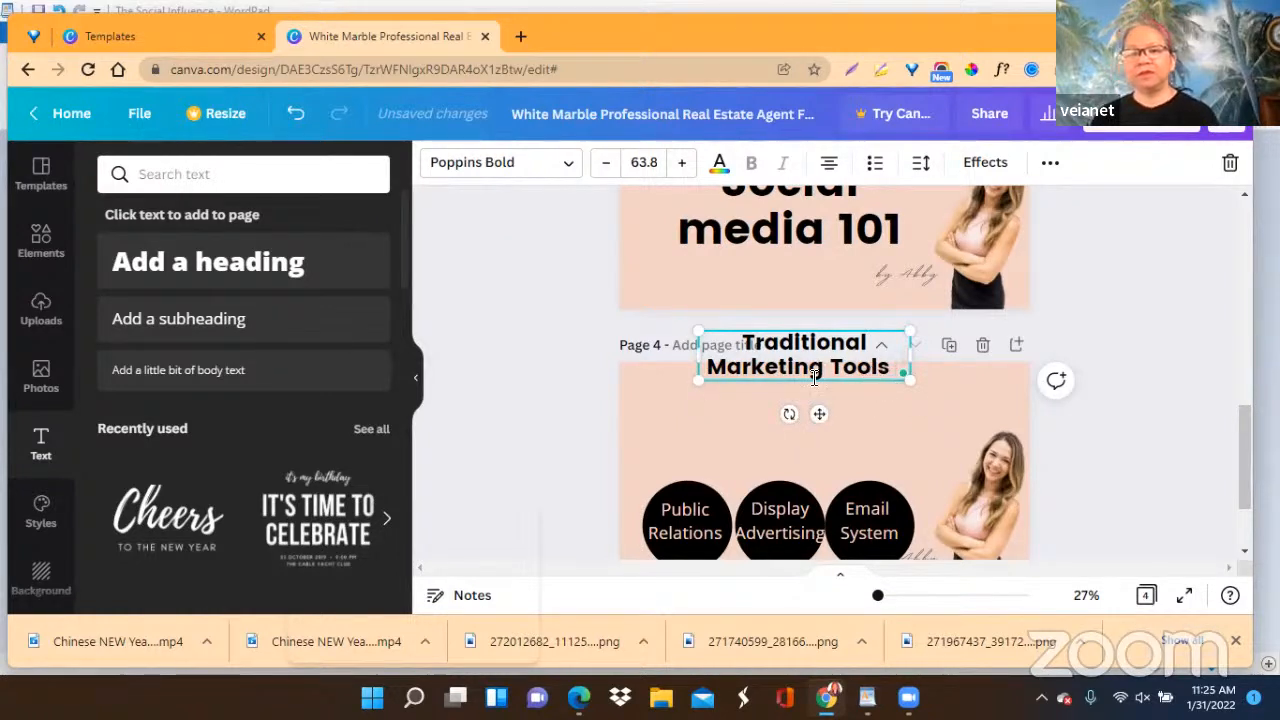
Enlarge the "Traditional Marketing Tools" heading to font size 75.2 and position it centered above the three circles.
left_click_drag(816, 414, 787, 480)
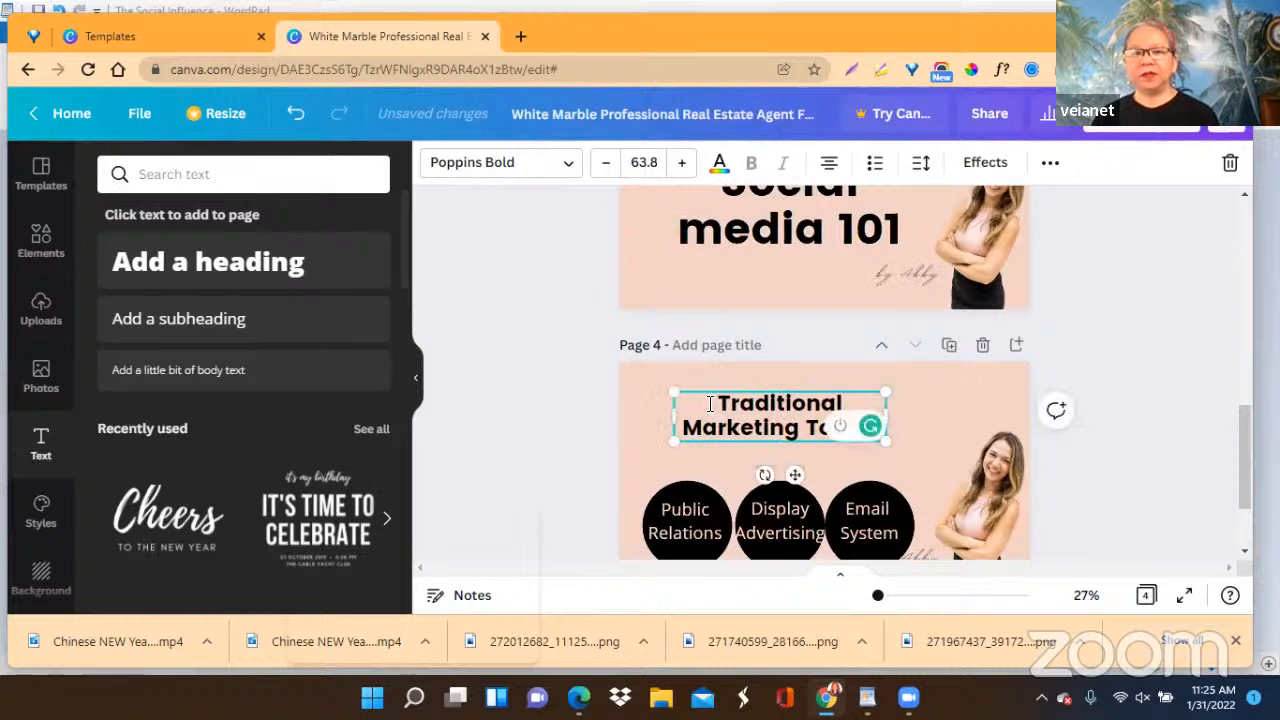
left_click_drag(671, 394, 634, 383)
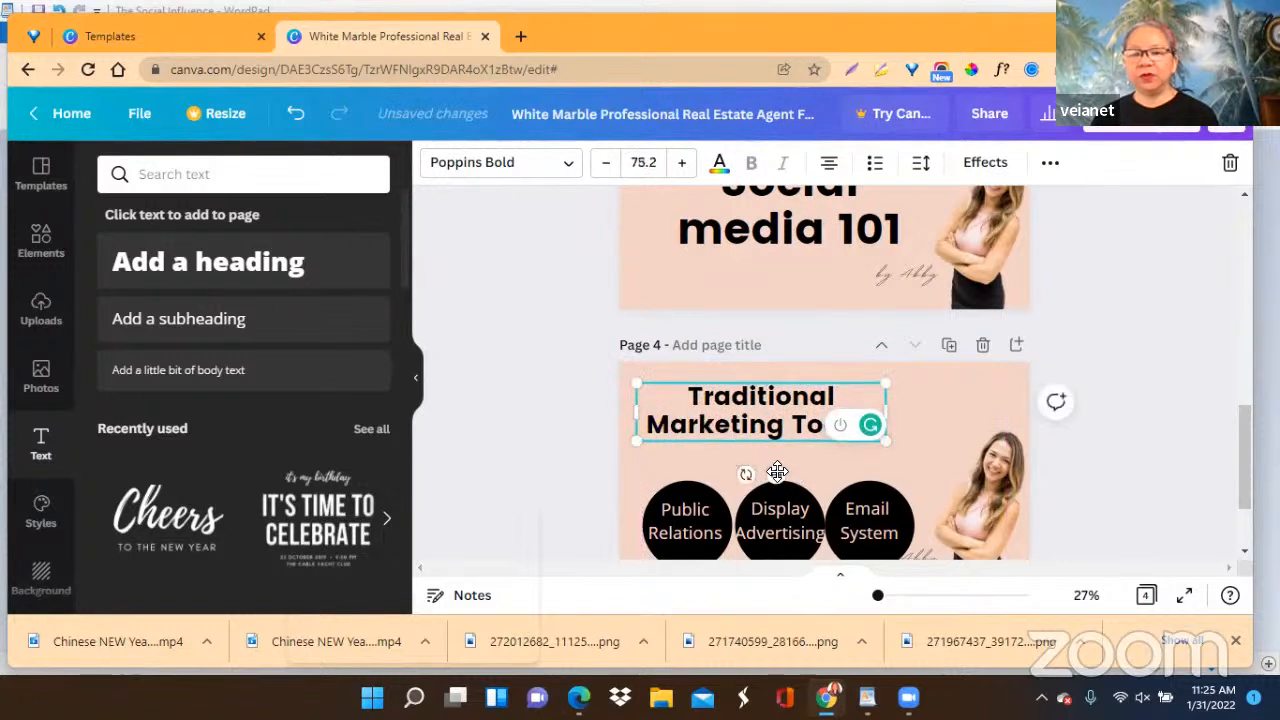
left_click_drag(777, 472, 804, 487)
Shift the third black circle and its "Email System" label slightly right to leave a gap after the second circle.
scroll(1078, 346, "down", 1)
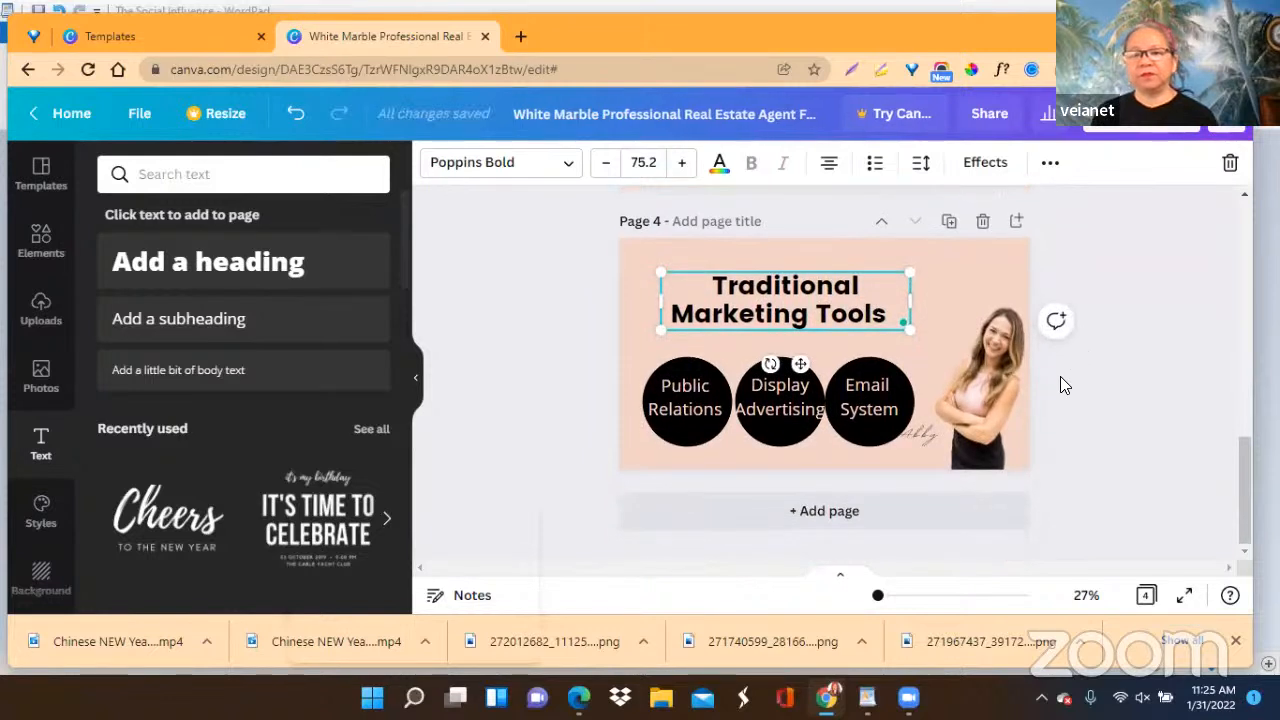
left_click(869, 435)
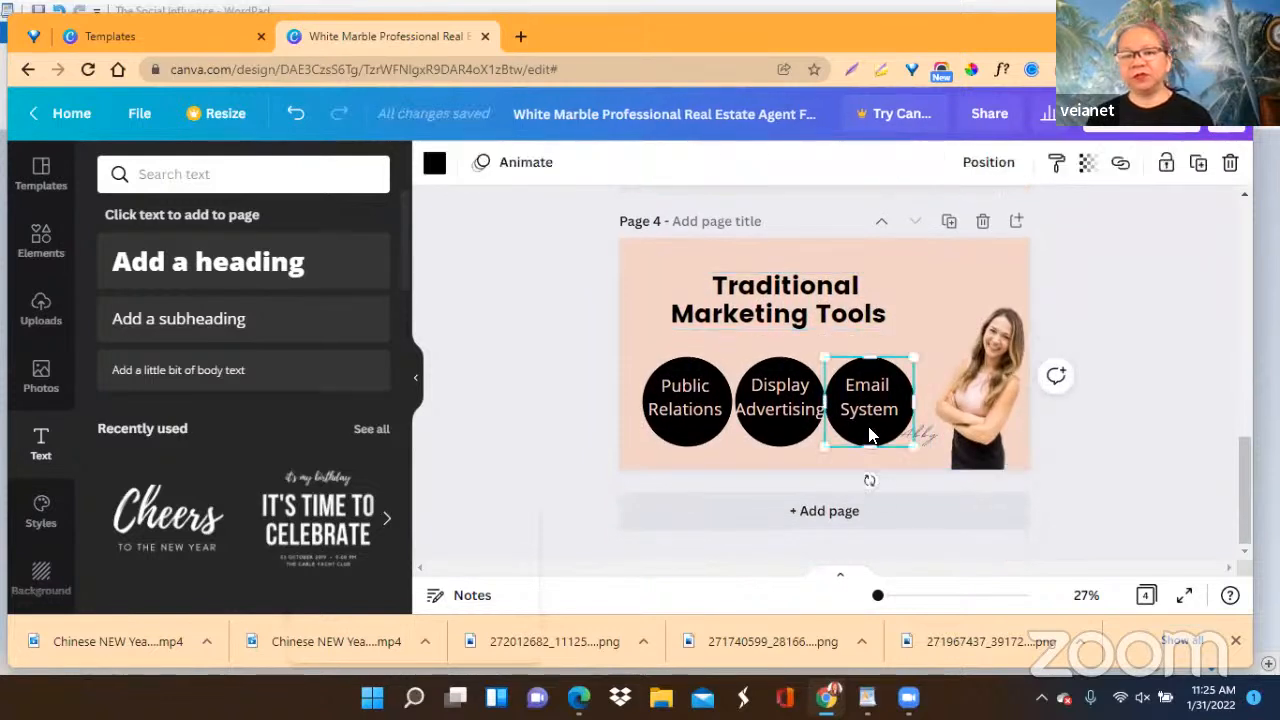
left_click_drag(871, 434, 874, 408)
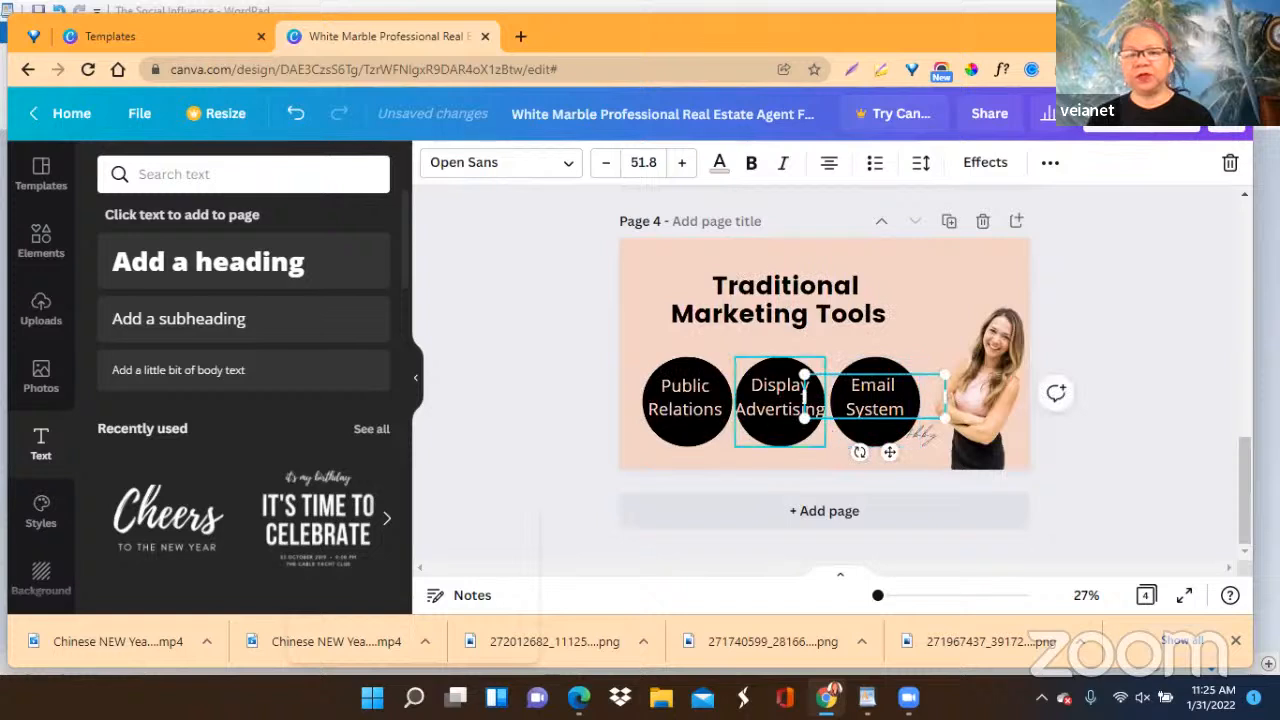
left_click(1146, 402)
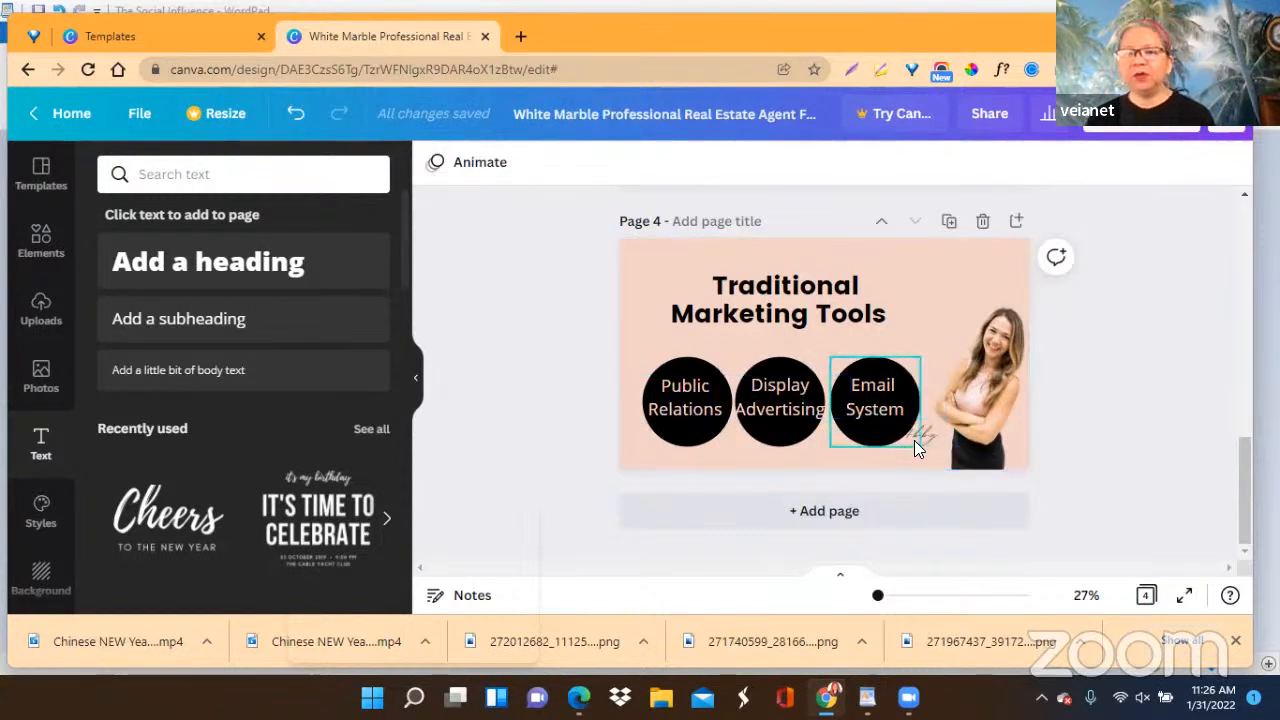
Move the handwritten-style byline down so it sits below the "Email System" circle.
left_click(926, 448)
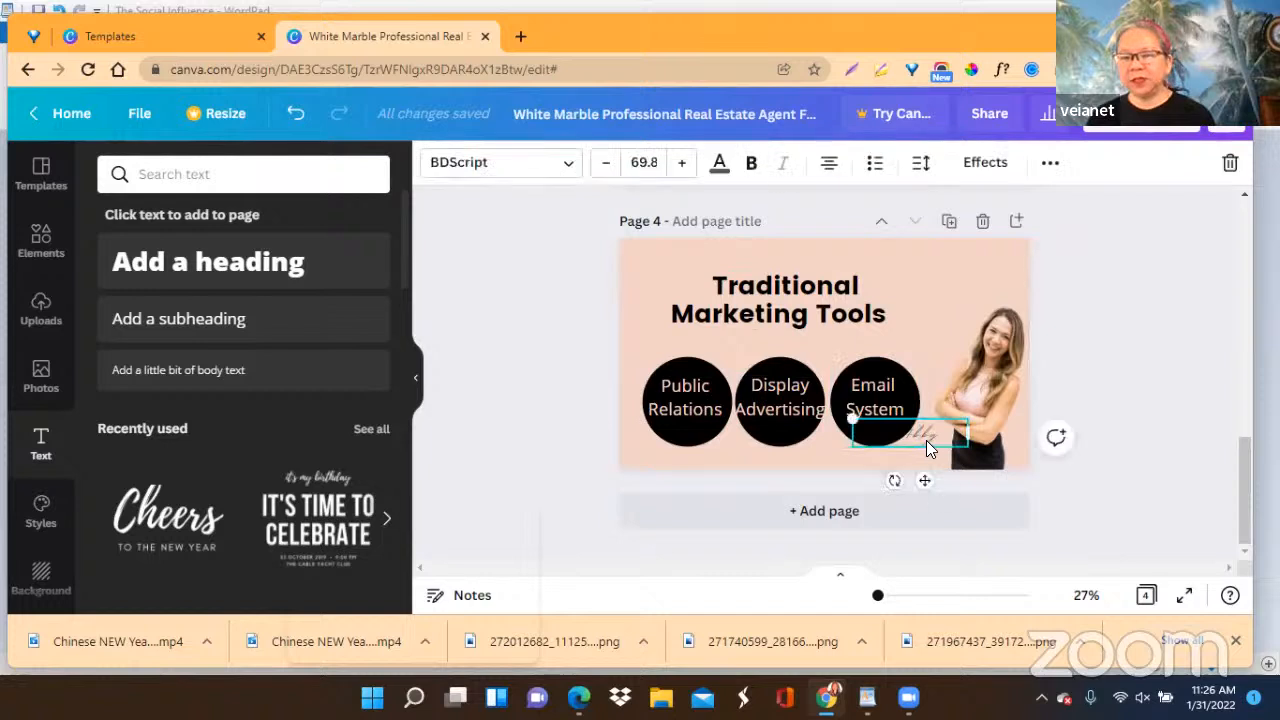
mouse_move(921, 480)
left_mouse_down()
mouse_move(923, 505)
mouse_move(919, 492)
left_mouse_up()
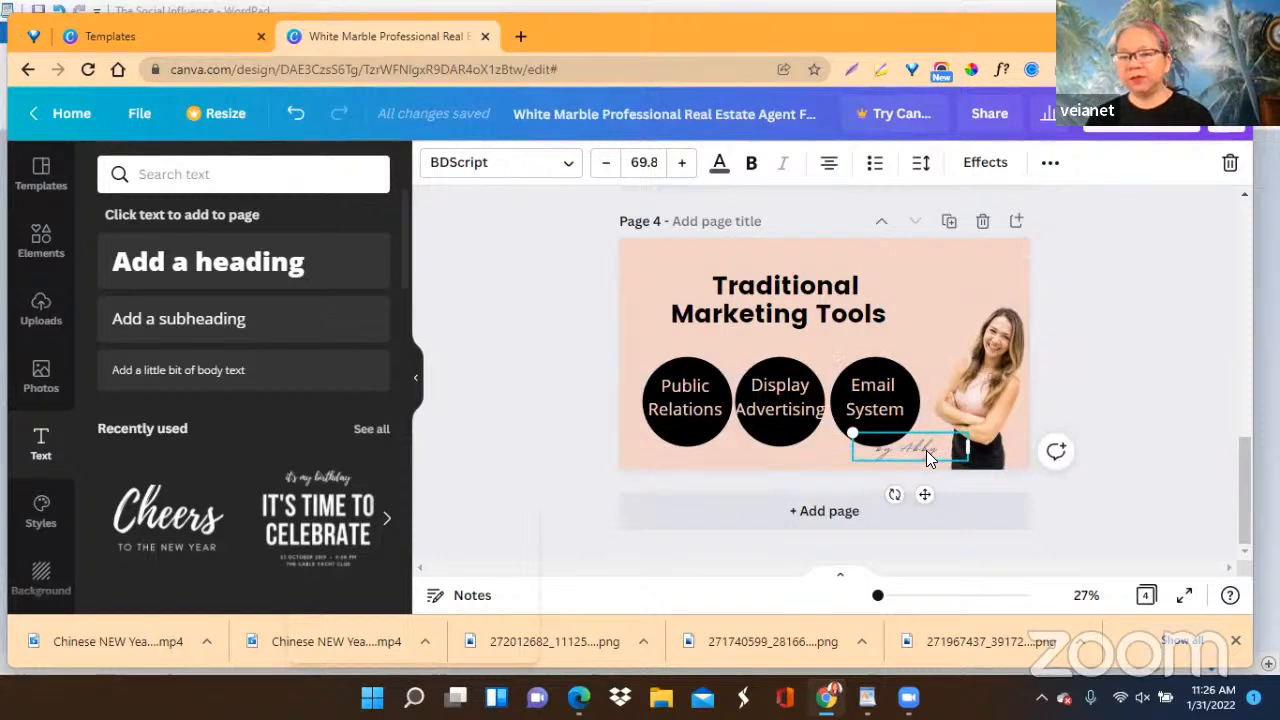
Nudge page 4's handwritten byline slightly right so it sits closer to the woman's photo.
left_click_drag(926, 450, 936, 450)
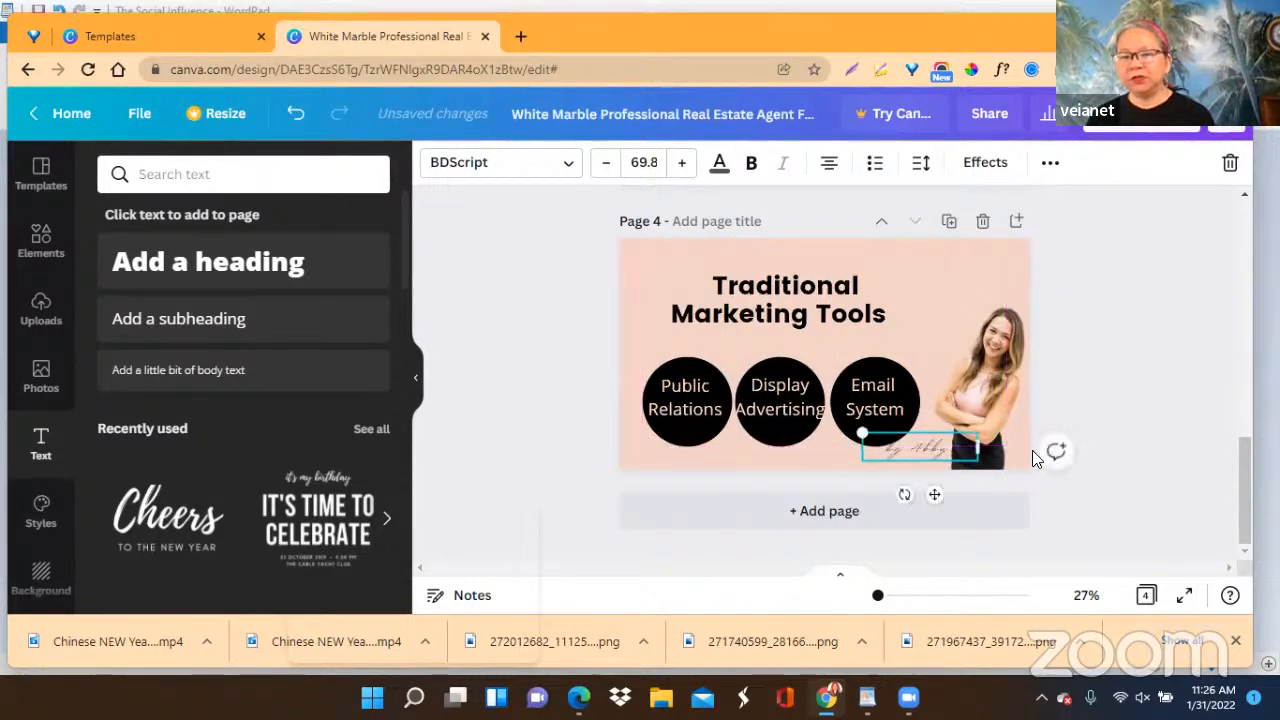
left_click(1120, 412)
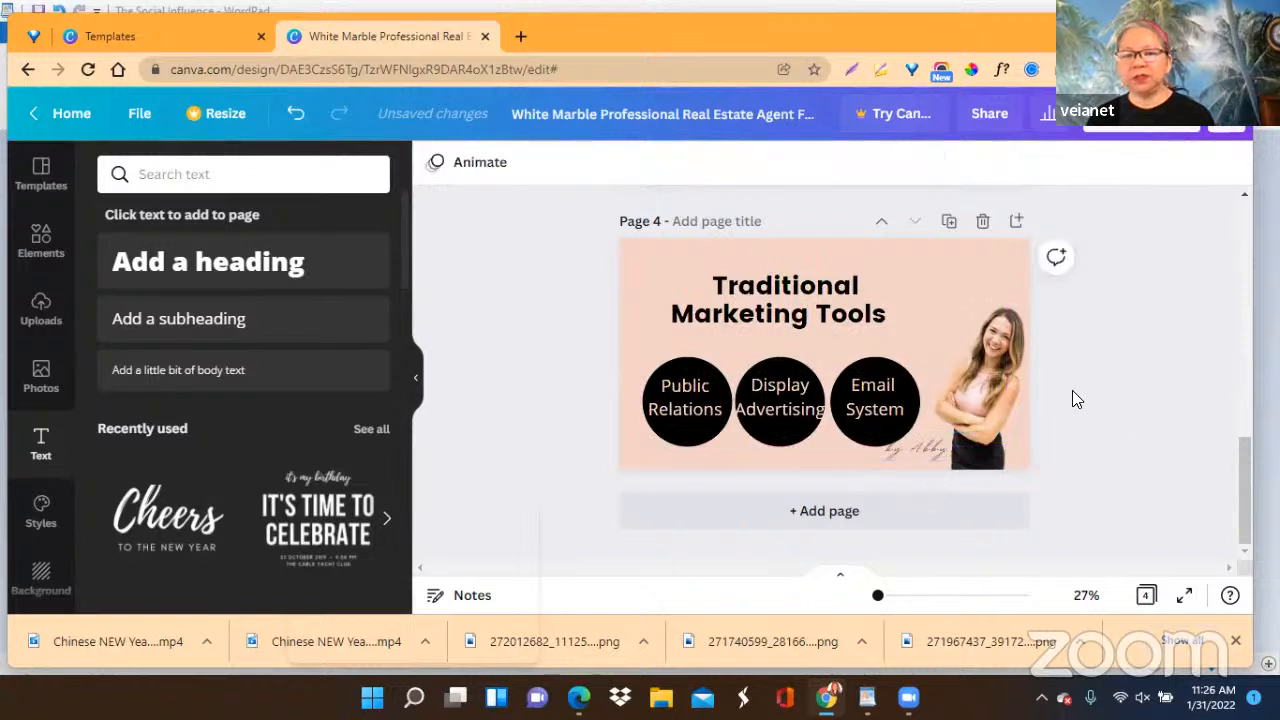
Move the handwritten bylines on pages 3 and 2 straight down to the bottom edge of each page.
scroll(1086, 390, "up", 2)
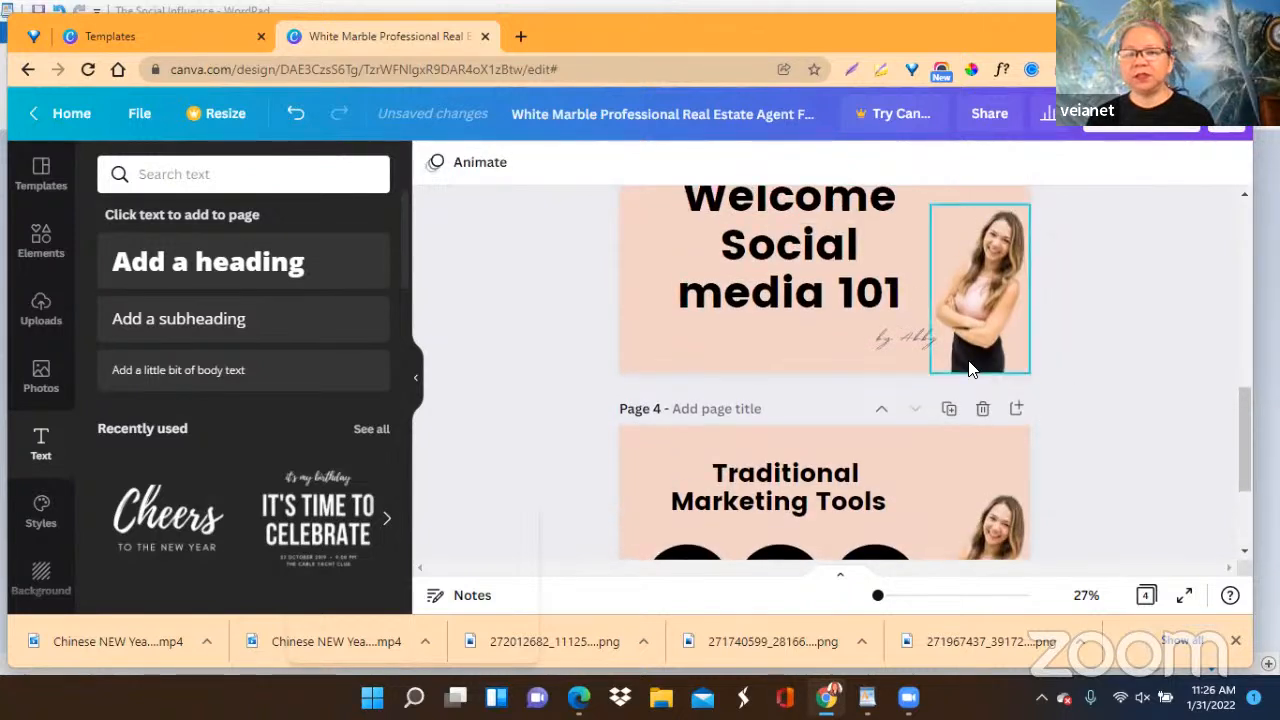
left_click(914, 338)
left_click_drag(921, 383, 919, 403)
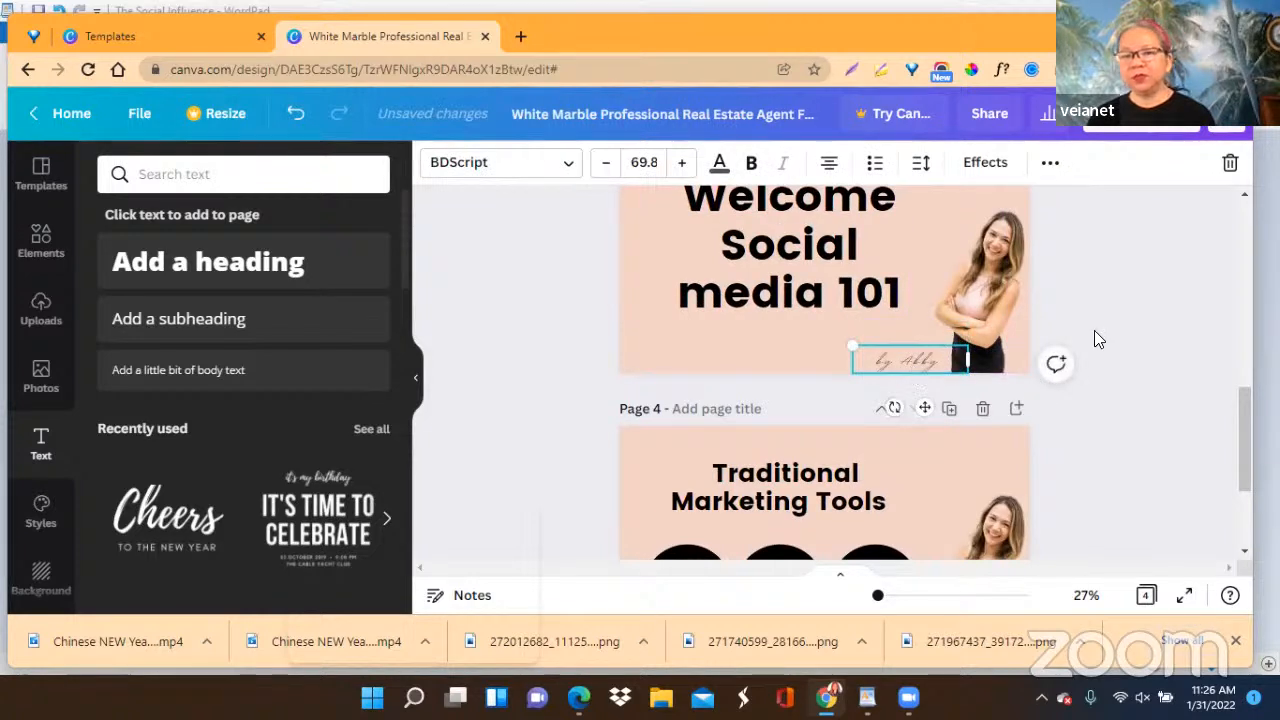
scroll(1100, 330, "up", 3)
left_click(958, 330)
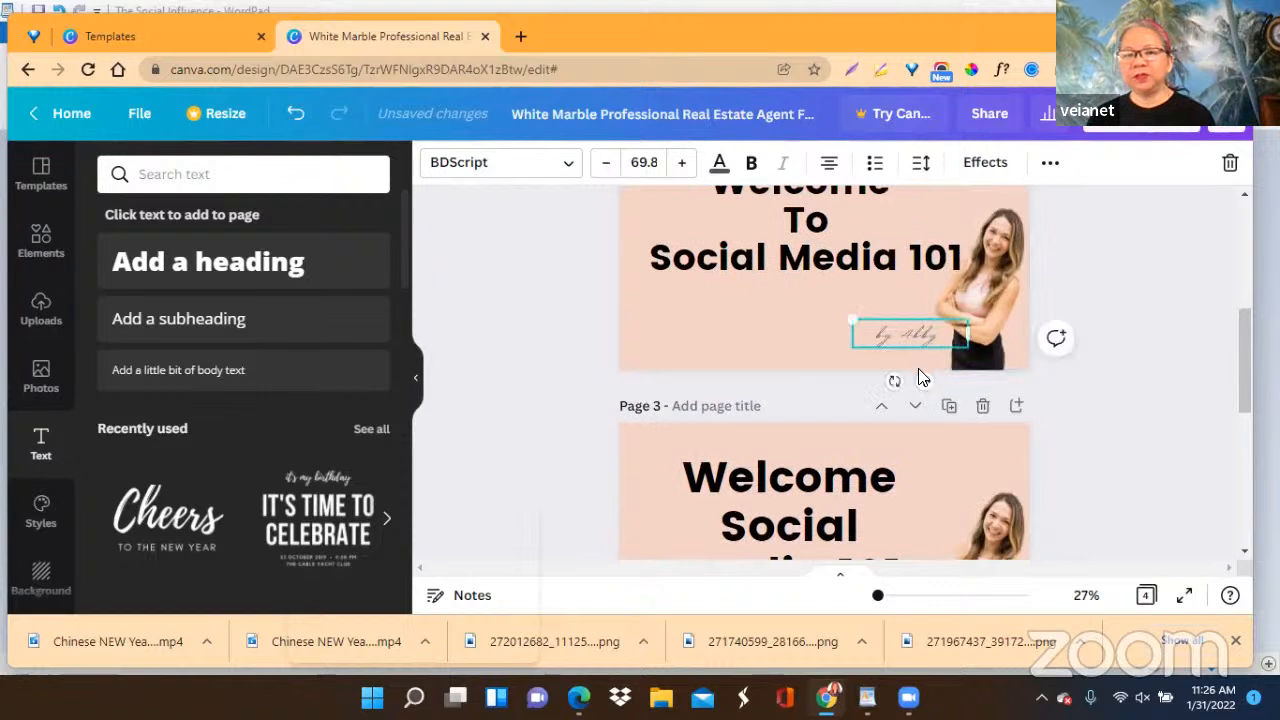
left_click_drag(920, 380, 922, 410)
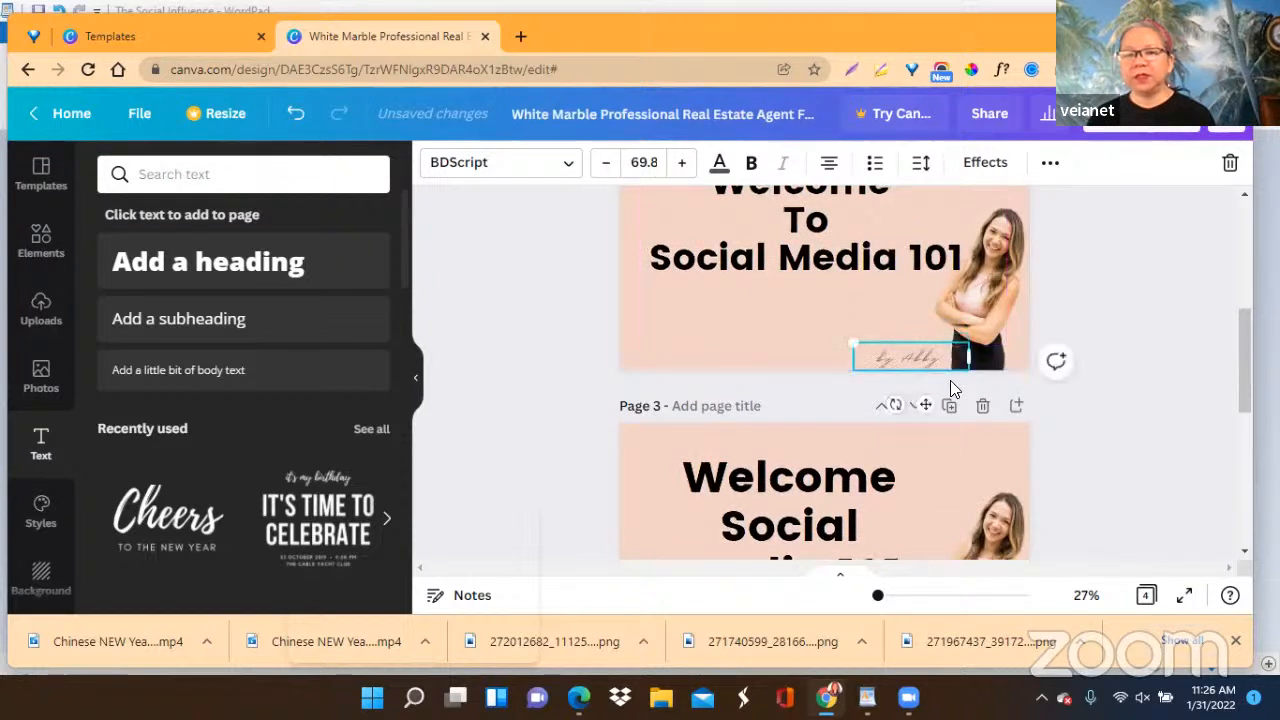
Move page 1's handwritten byline down to the page's bottom edge and slightly right, next to the woman's photo.
scroll(1090, 348, "up", 3)
left_click(846, 344)
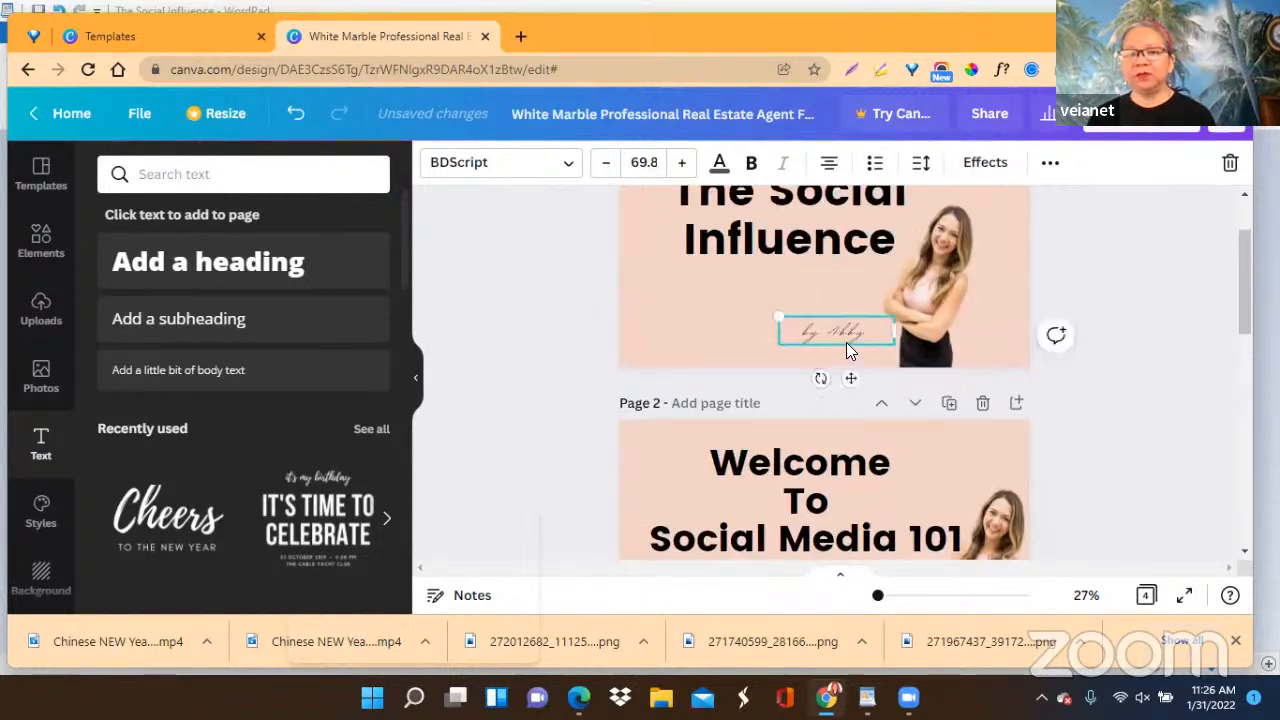
left_click_drag(848, 385, 877, 410)
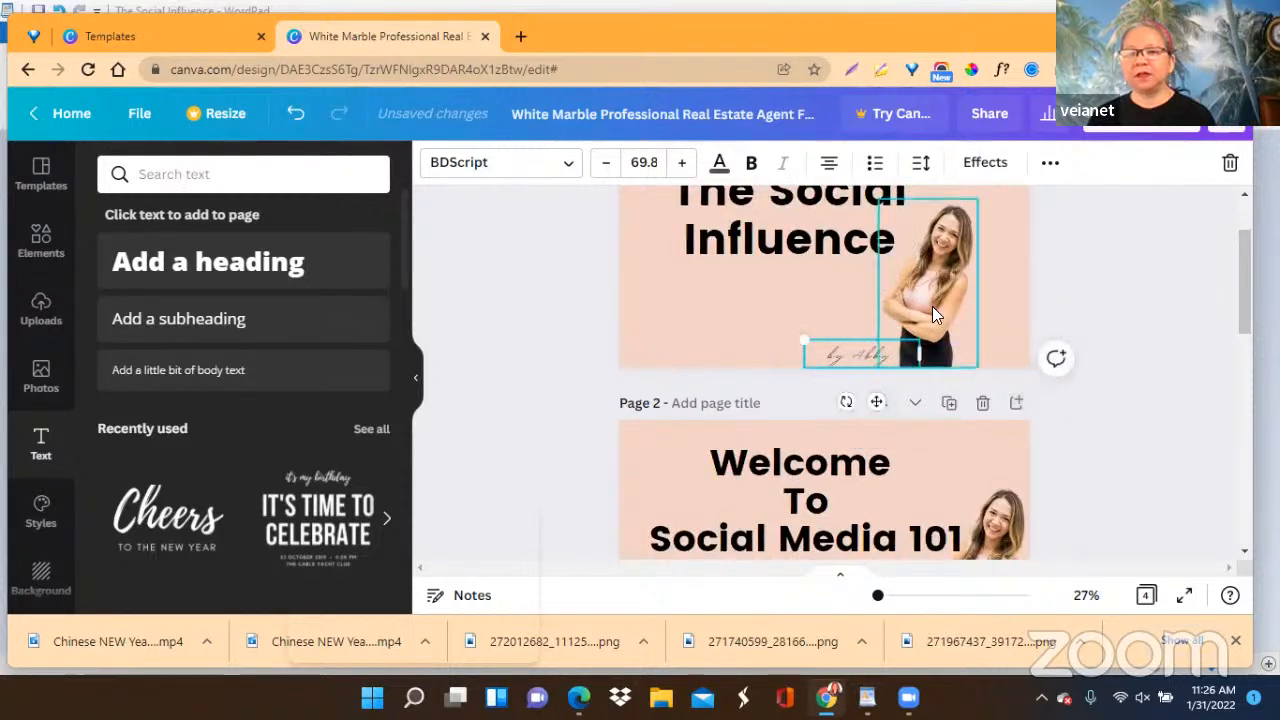
Lower page 4's byline to the page's bottom edge, clear of the "Email System" circle, and duplicate the page.
scroll(932, 308, "down", 2)
scroll(1120, 366, "down", 2)
scroll(1120, 366, "down", 4)
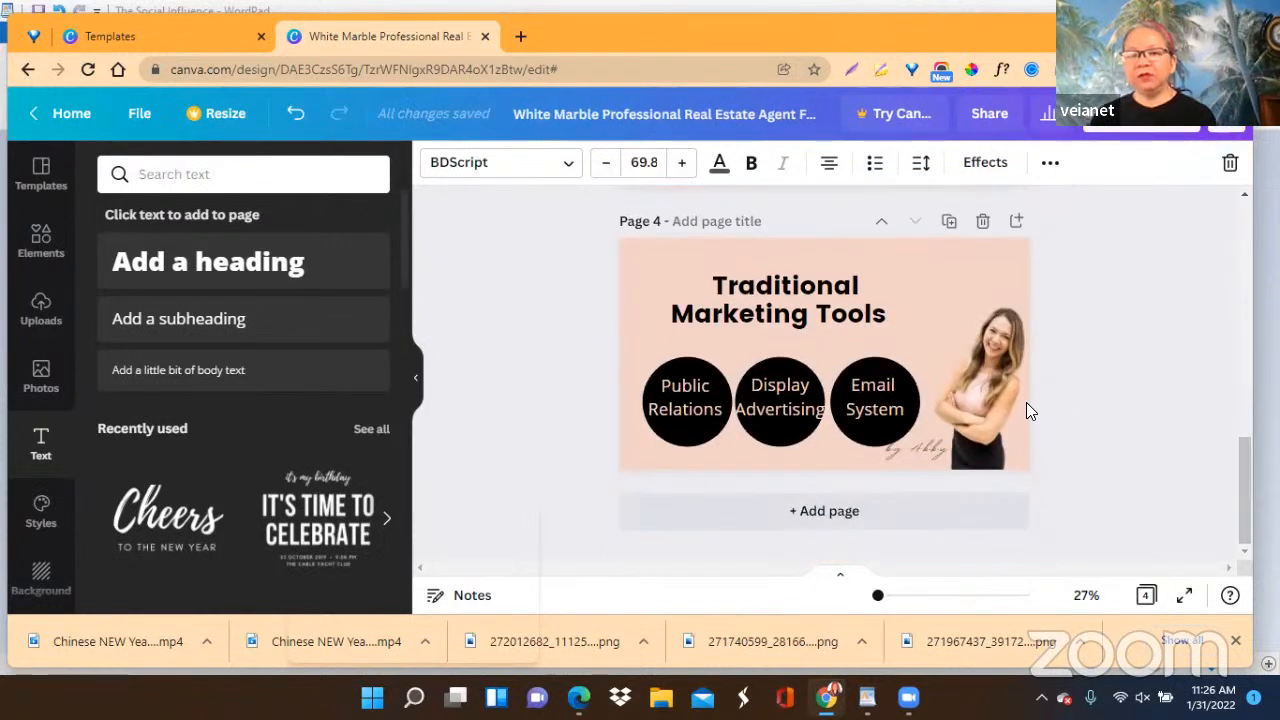
left_click(922, 450)
left_click_drag(935, 497, 934, 508)
left_click(1198, 364)
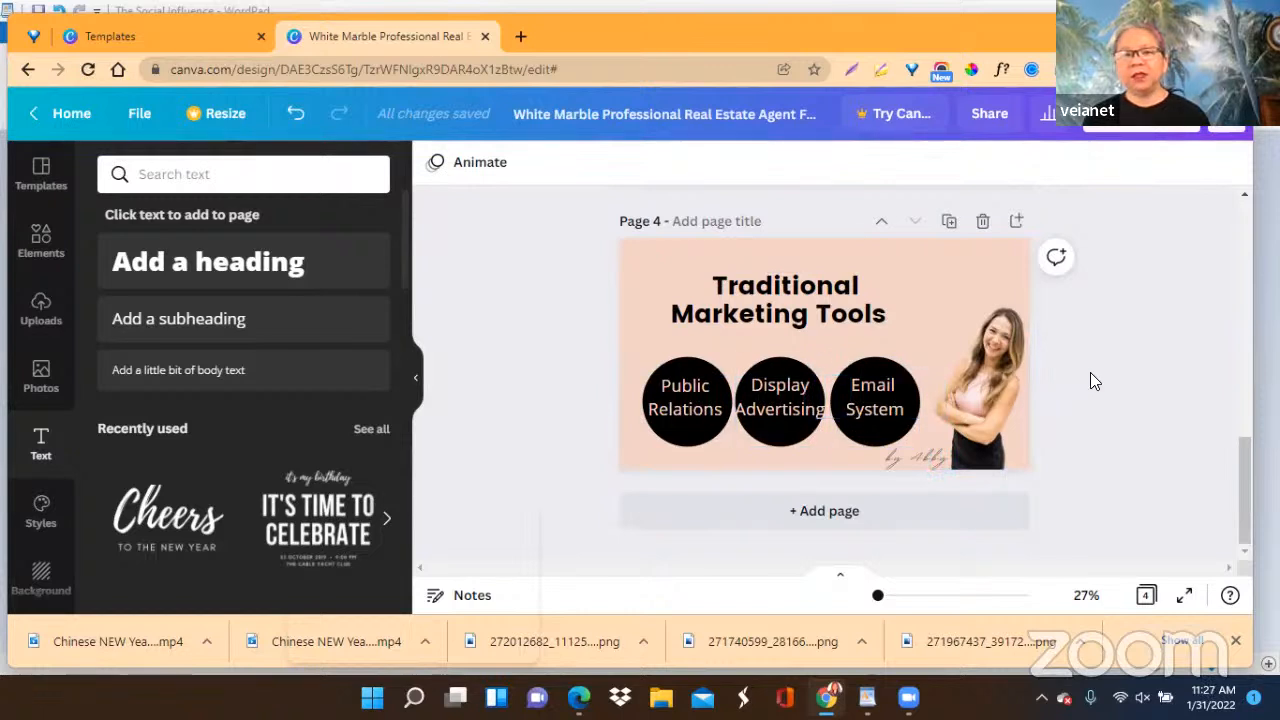
left_click(950, 226)
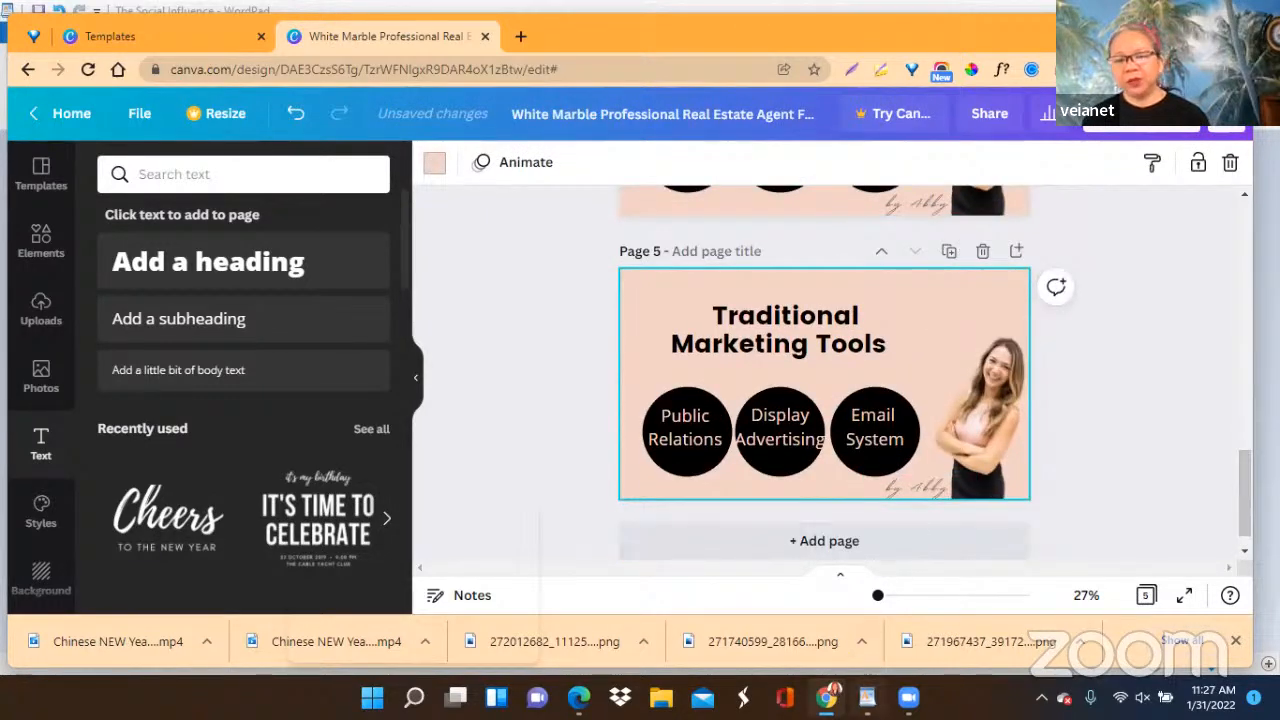
Switch to the WordPad document, copy the line "Traditional Marketing can be enhanced by Social Media", and return to the Canva design.
left_click(867, 697)
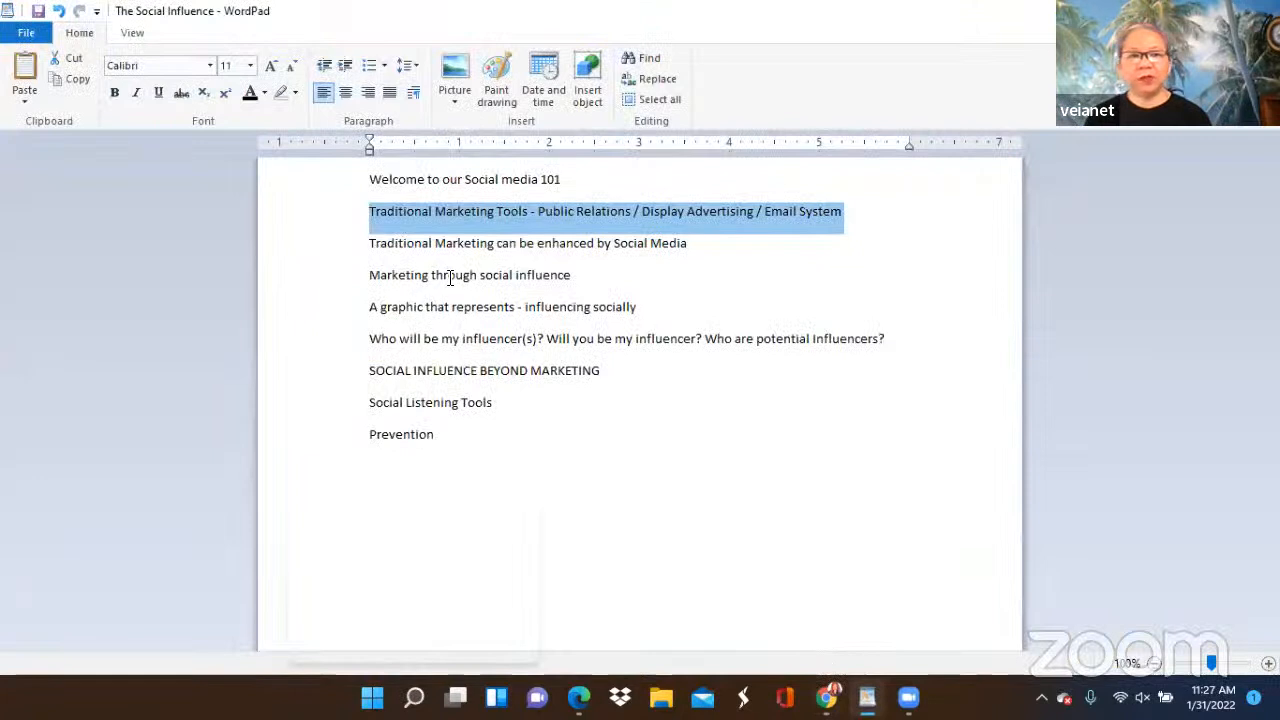
left_click_drag(352, 245, 684, 243)
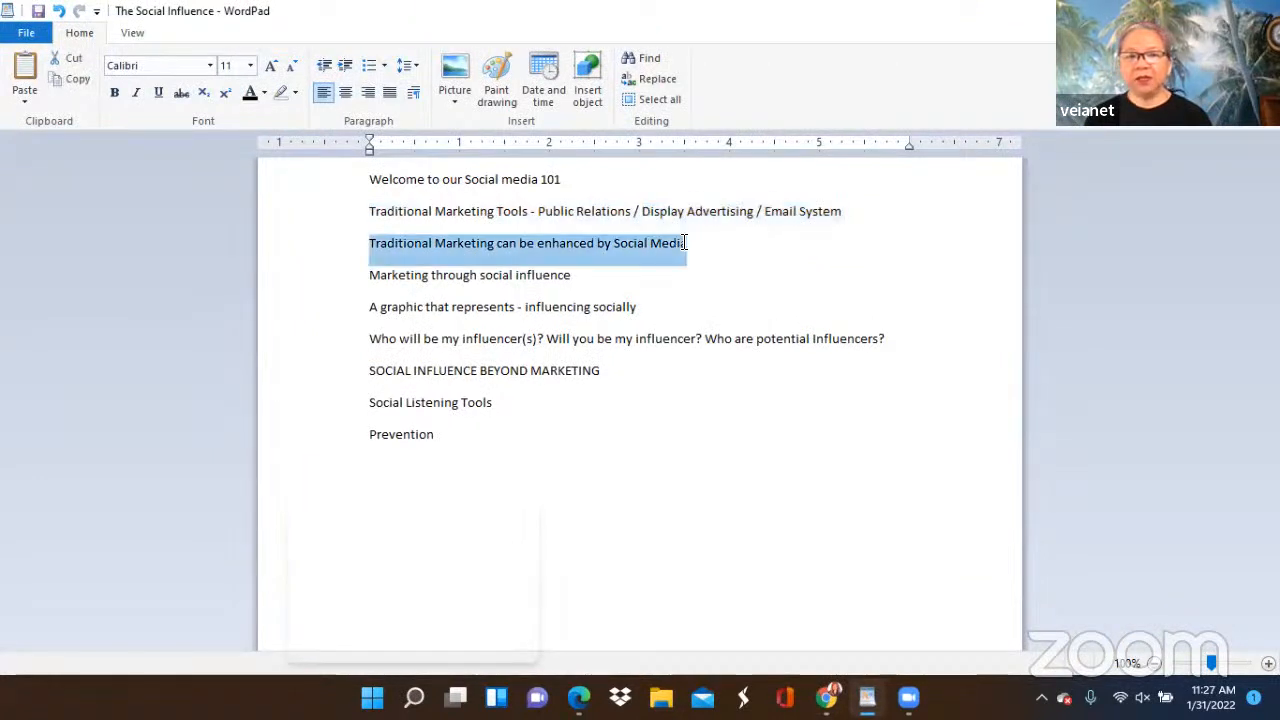
right_click(632, 250)
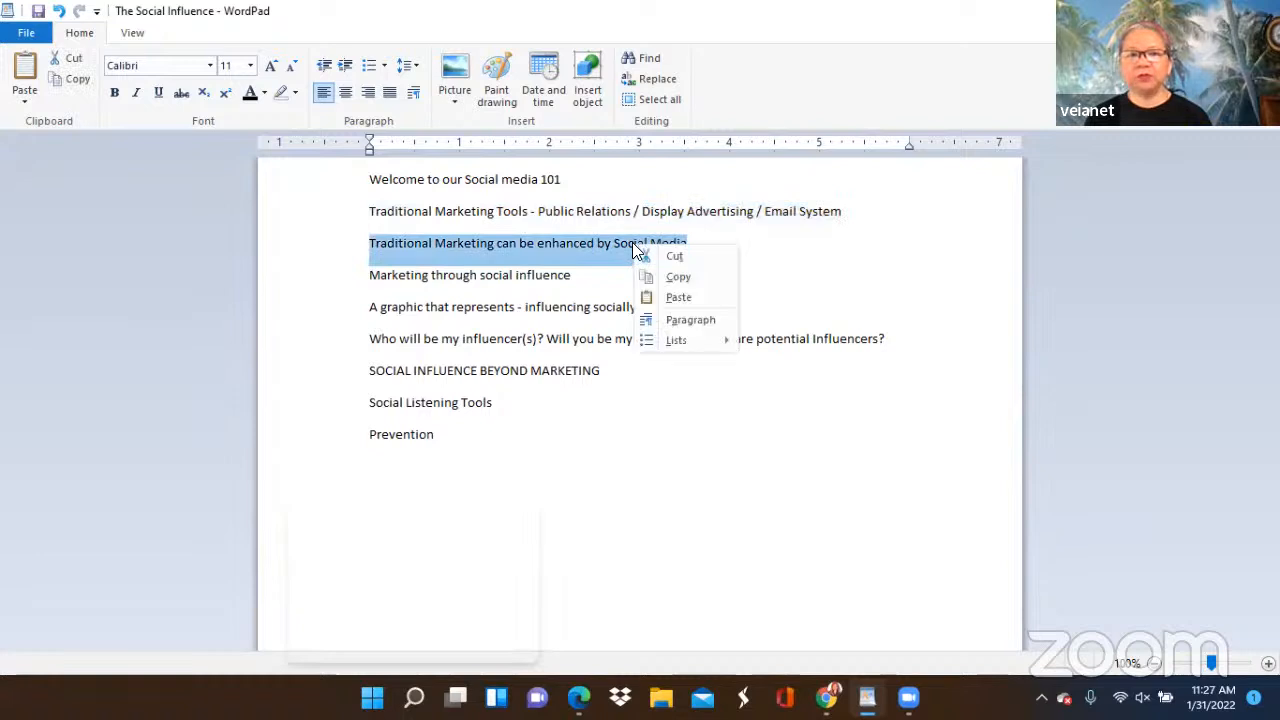
left_click(672, 276)
mouse_move(867, 697)
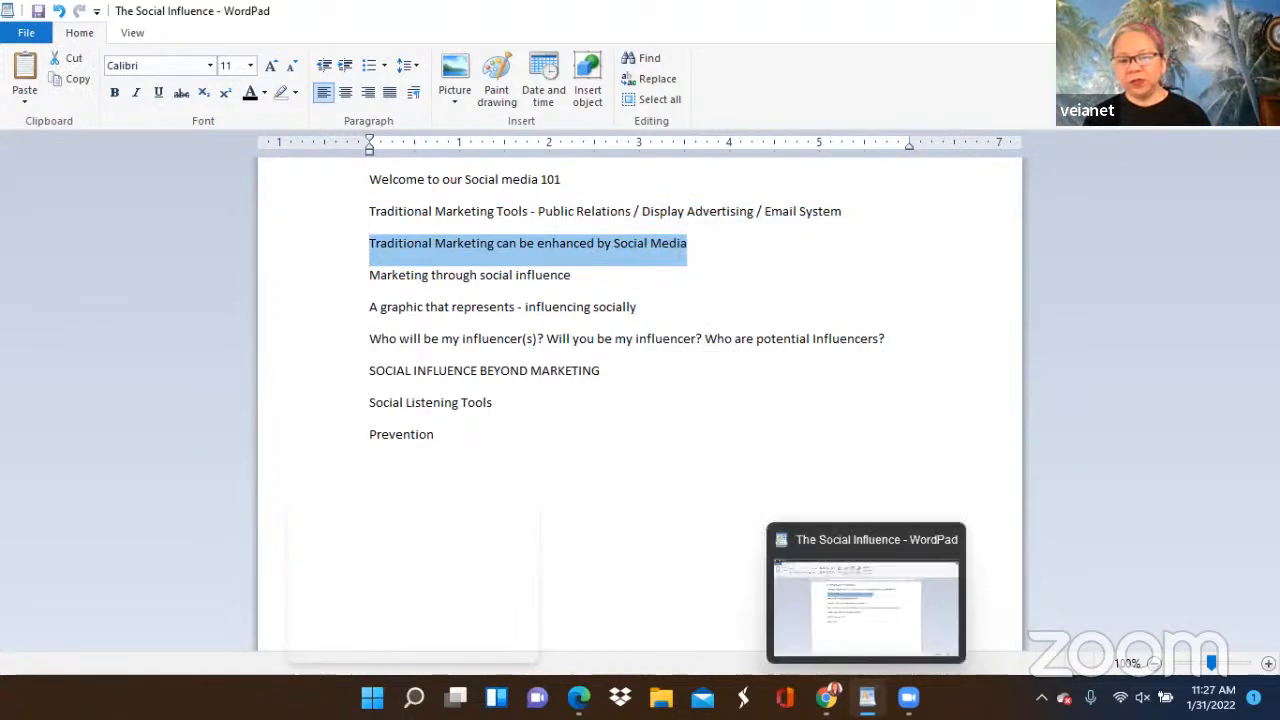
left_click(826, 697)
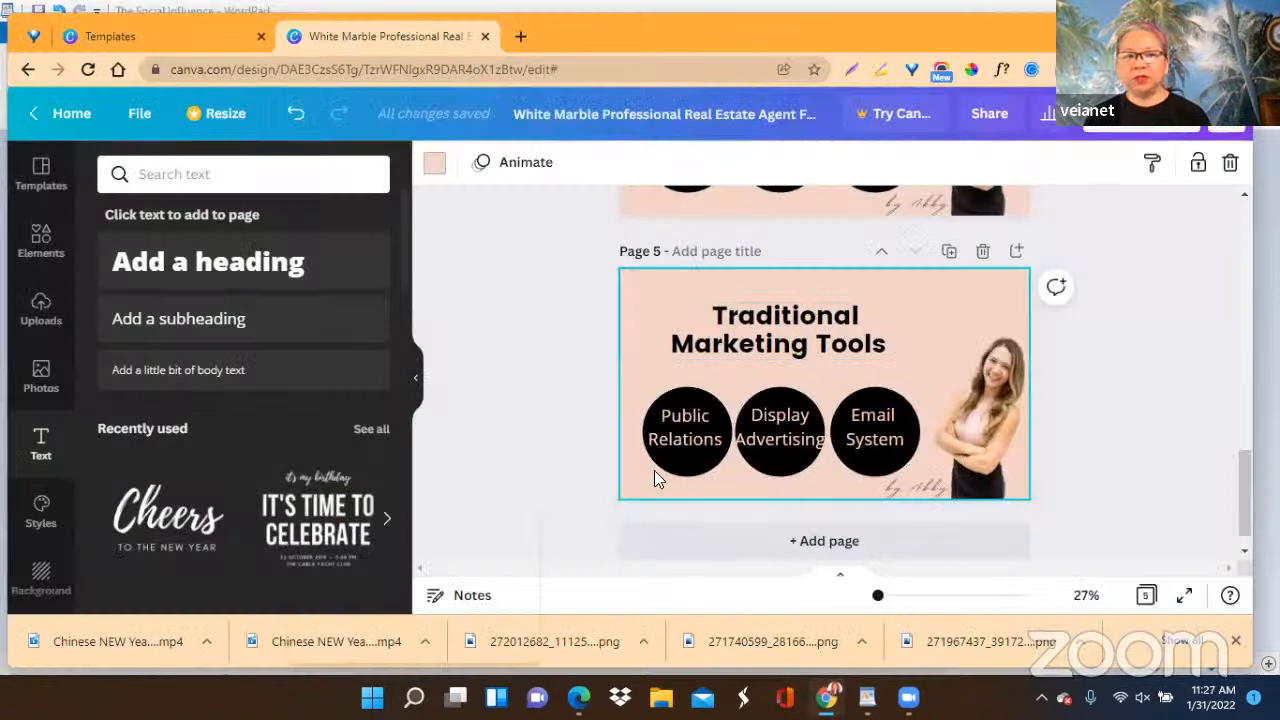
Compare the existing pages and delete page 3, "Welcome Social media 101".
scroll(672, 405, "up", 5)
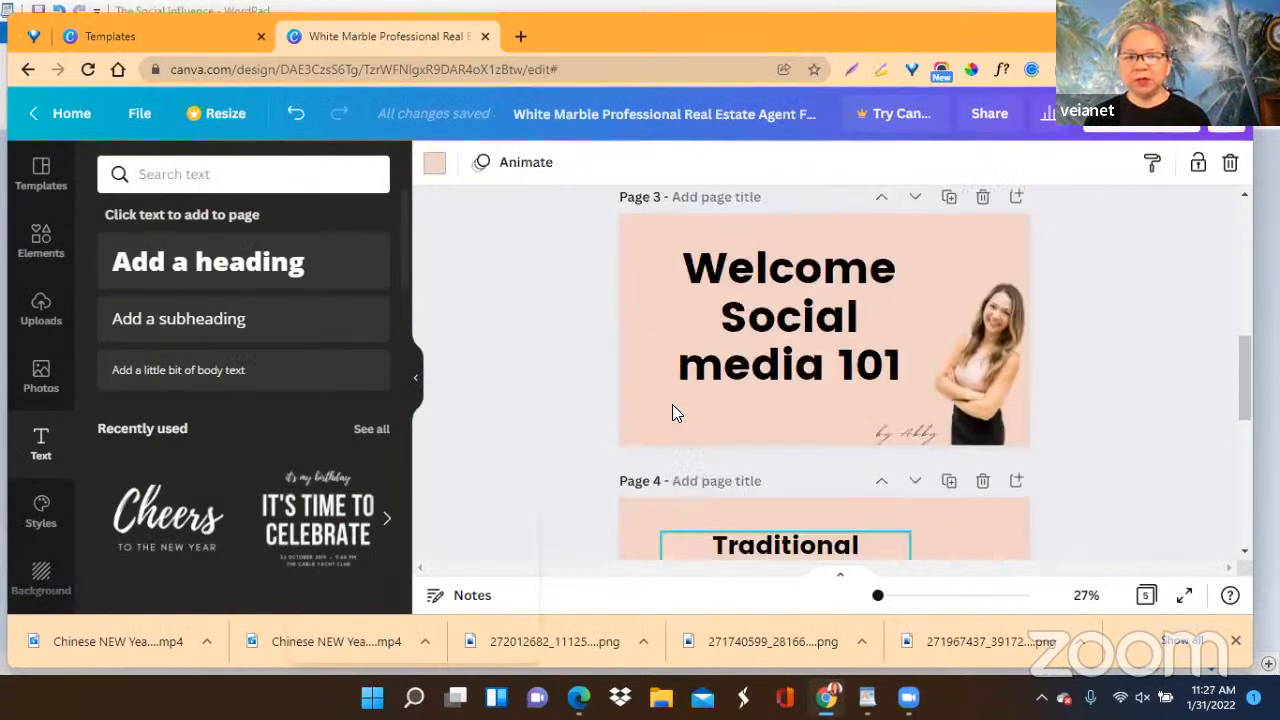
scroll(672, 404, "up", 5)
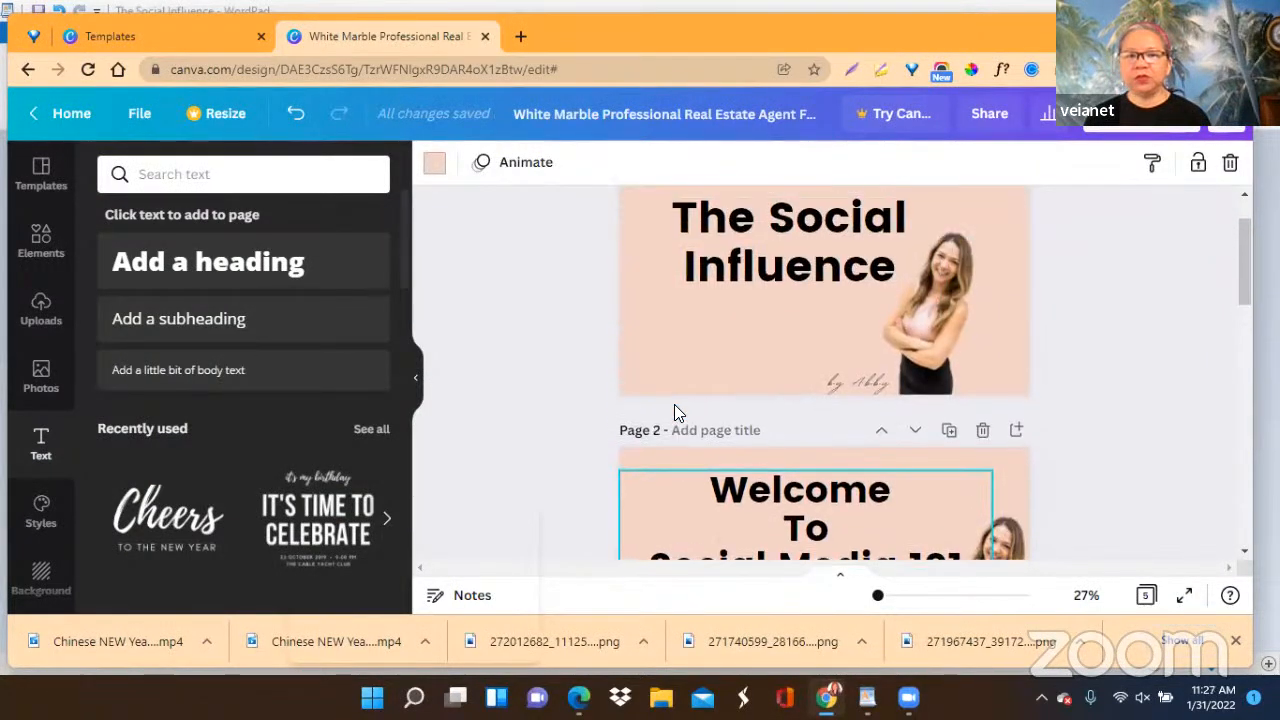
scroll(760, 292, "down", 2)
scroll(782, 300, "down", 4)
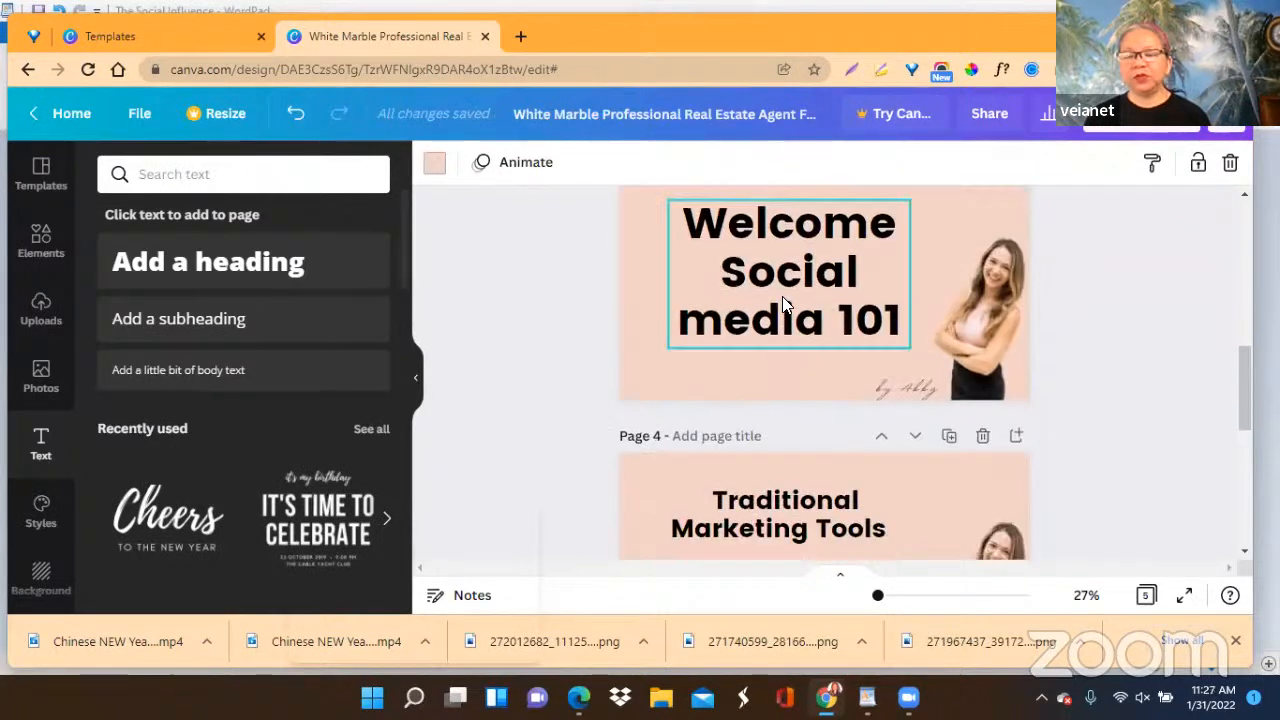
scroll(782, 296, "down", 1)
scroll(776, 316, "up", 3)
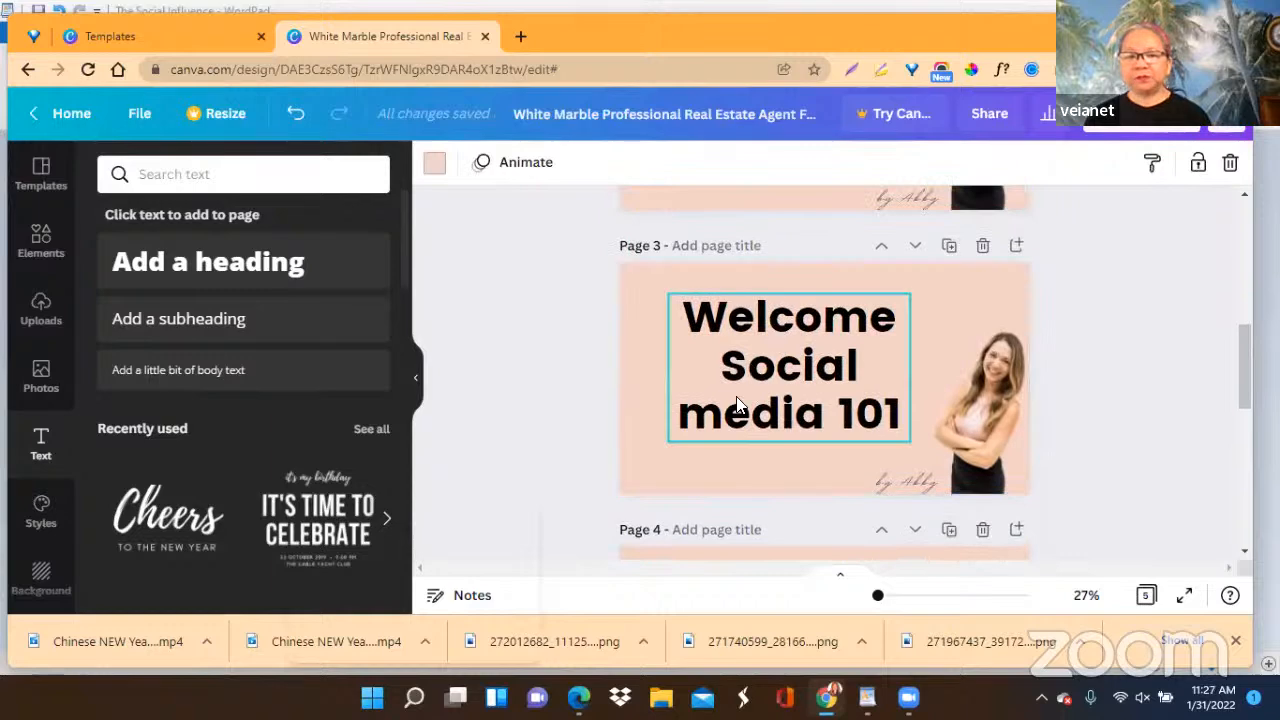
left_click(829, 366)
scroll(836, 370, "up", 3)
scroll(836, 372, "down", 3)
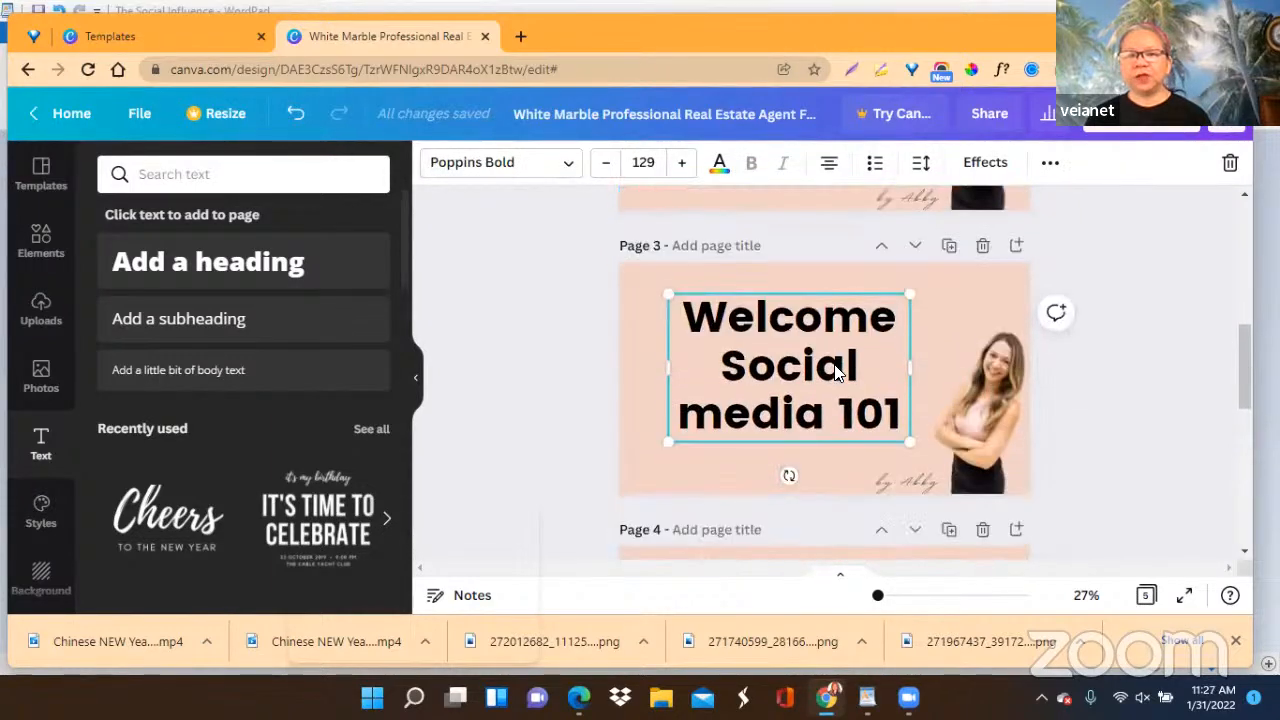
scroll(836, 372, "up", 3)
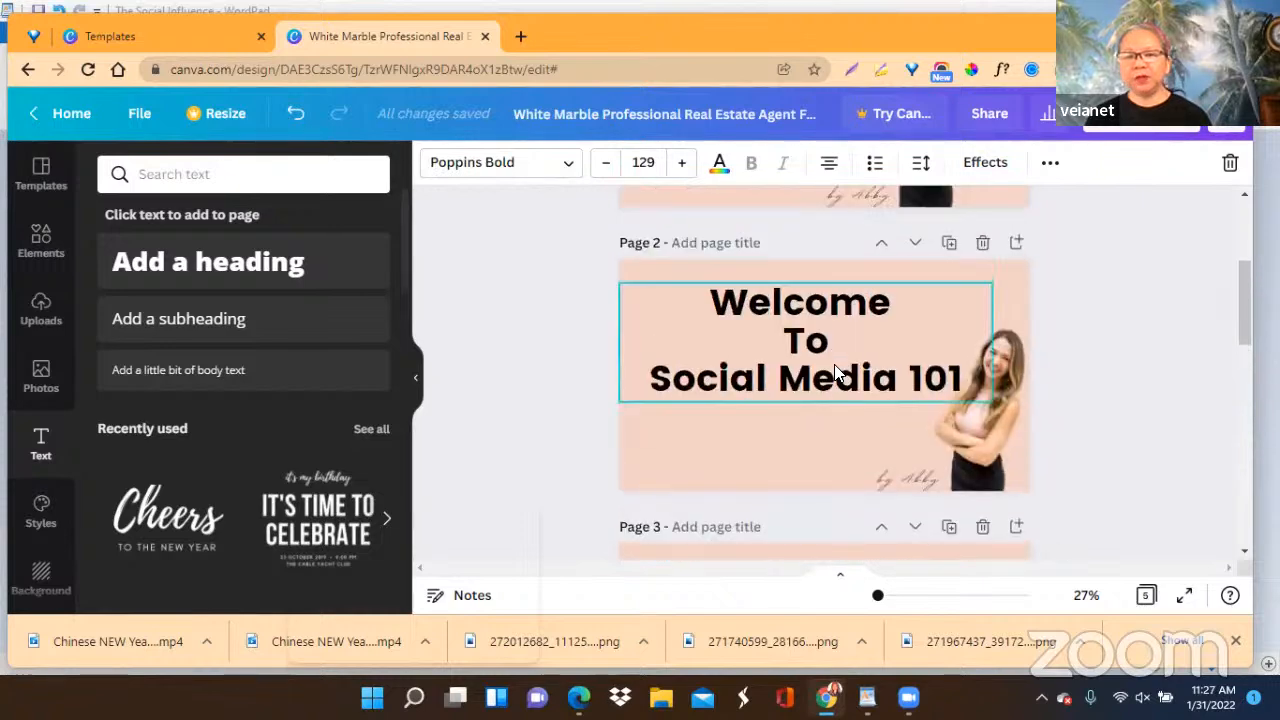
scroll(836, 372, "down", 3)
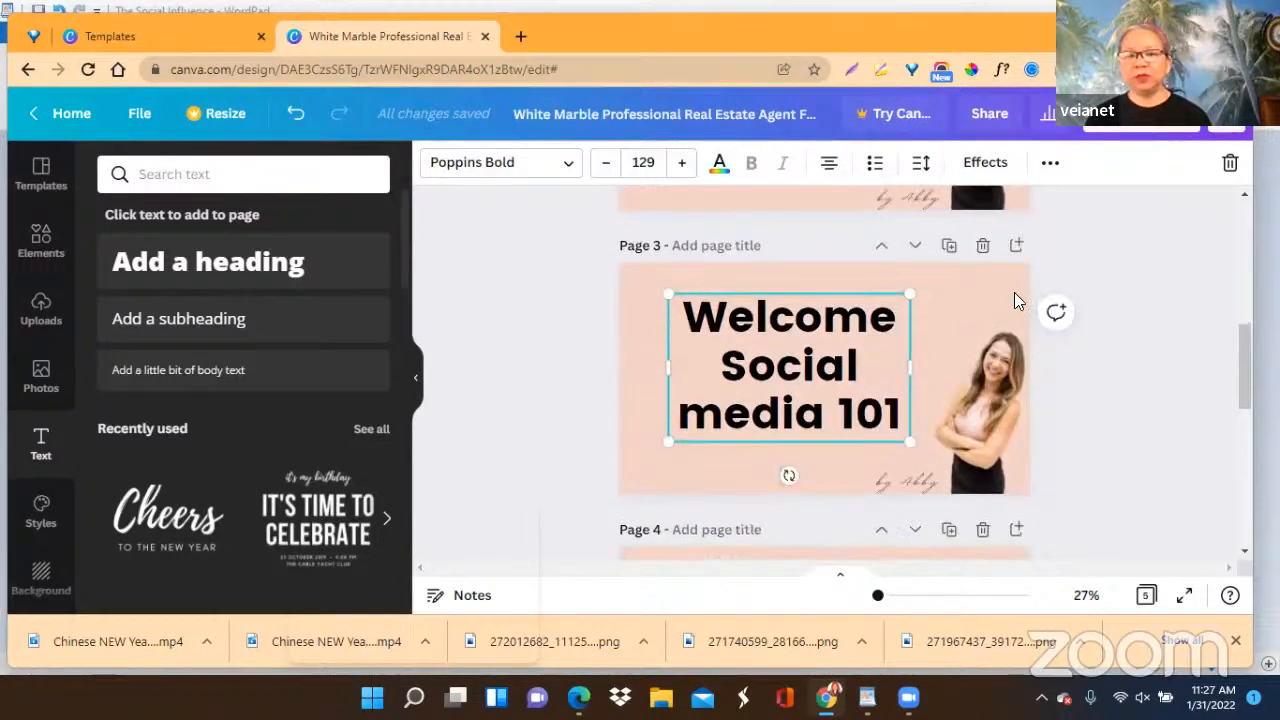
left_click(983, 247)
Replace the heading on the duplicated last page with the copied text "Traditional Marketing can be enhanced by Social Media".
scroll(1062, 350, "up", 3)
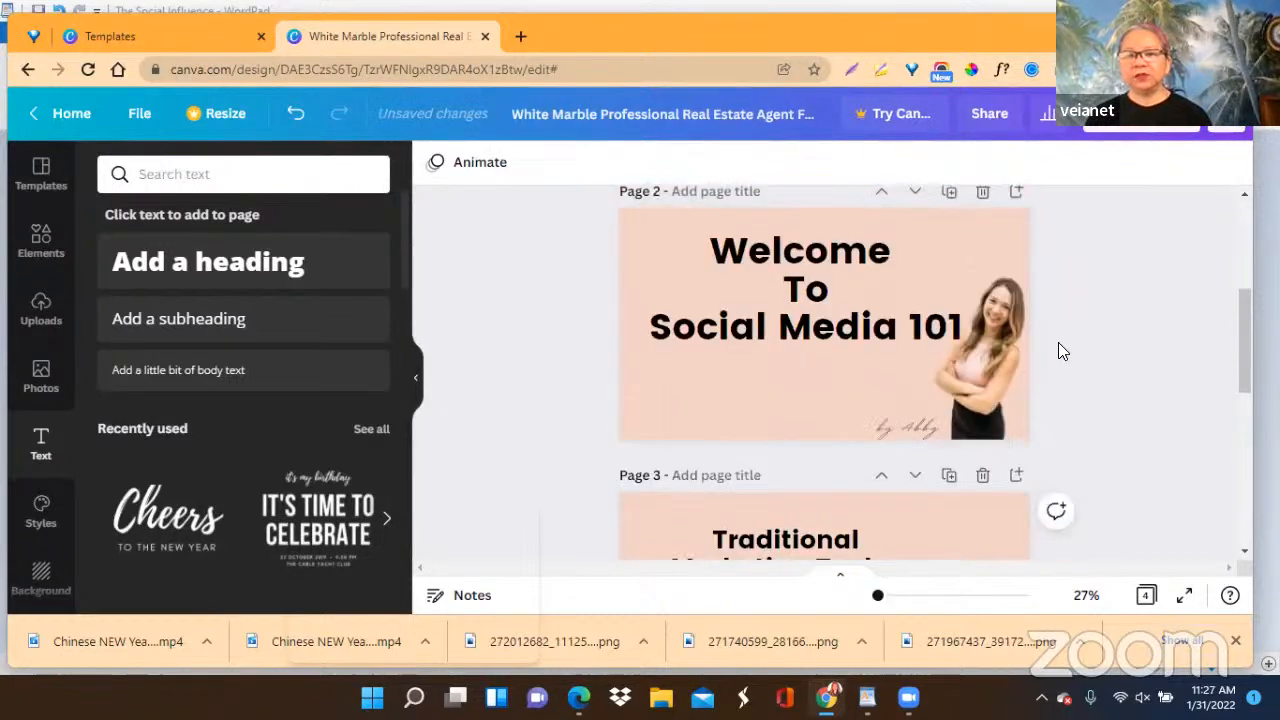
scroll(1062, 350, "up", 3)
scroll(1062, 349, "down", 4)
scroll(1062, 349, "down", 3)
scroll(1062, 349, "down", 2)
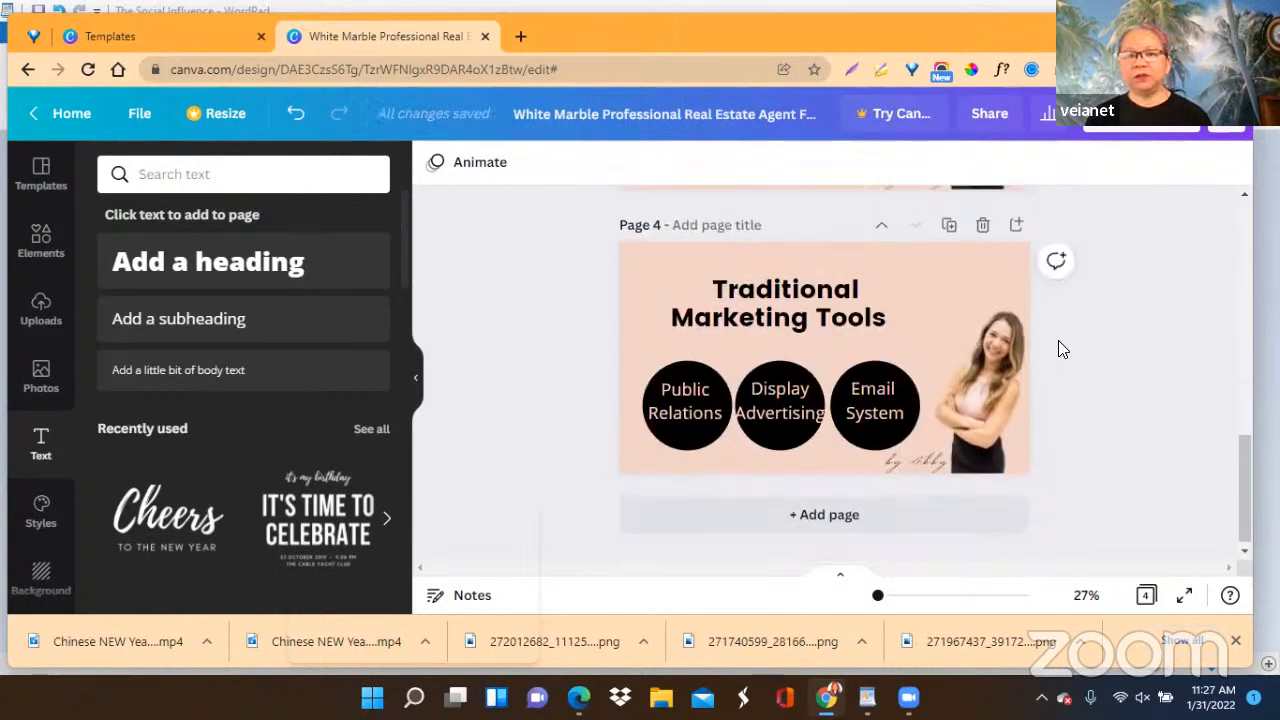
scroll(1062, 349, "up", 2)
scroll(1058, 349, "down", 2)
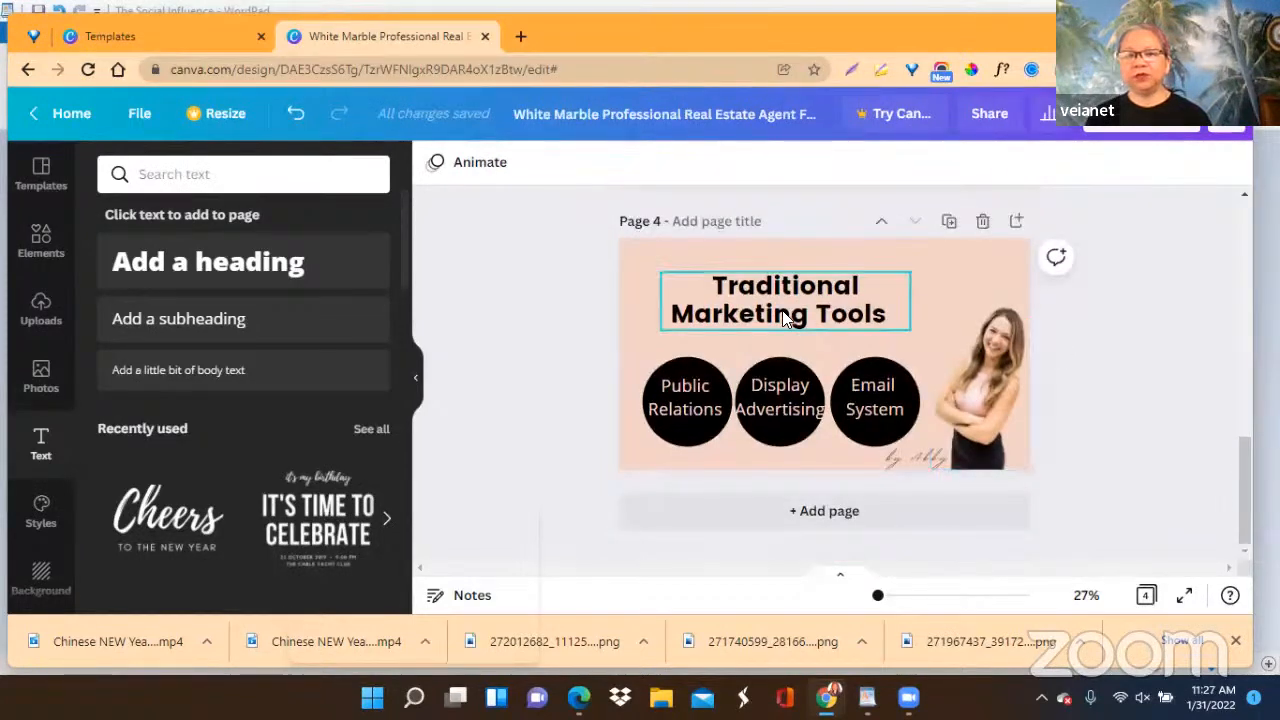
left_click(706, 291)
left_click(706, 291)
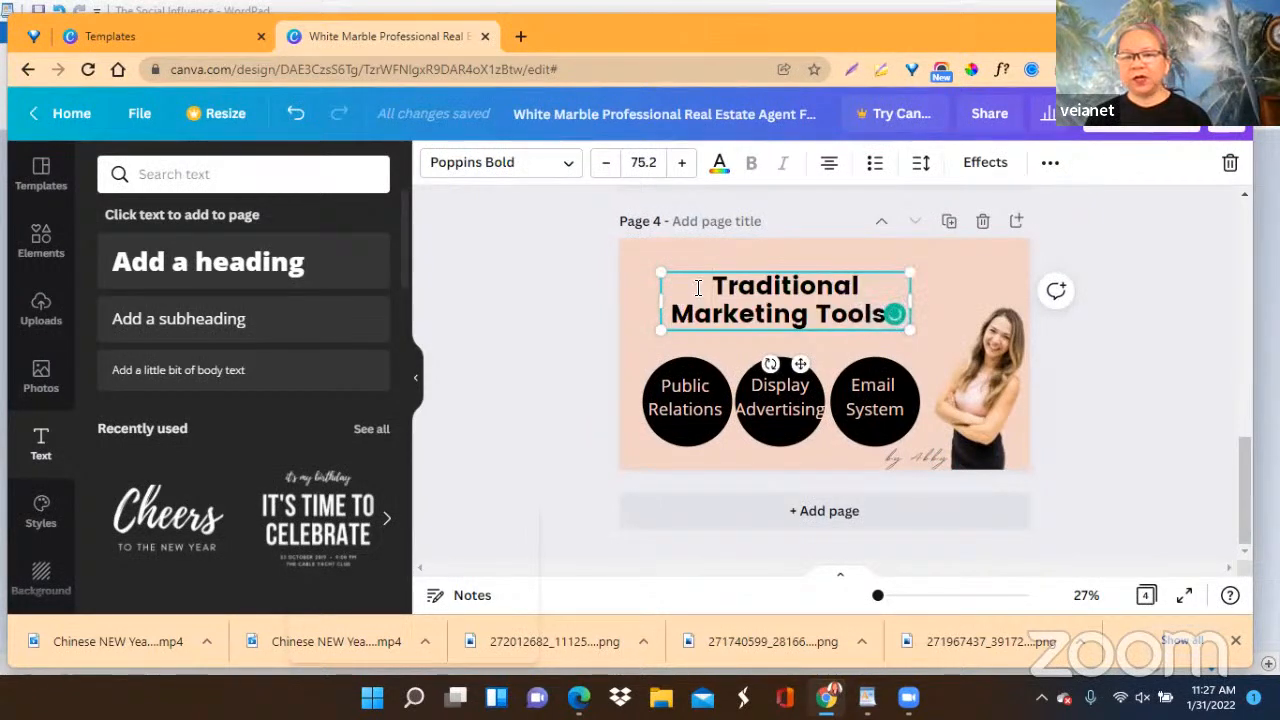
left_click_drag(698, 288, 732, 322)
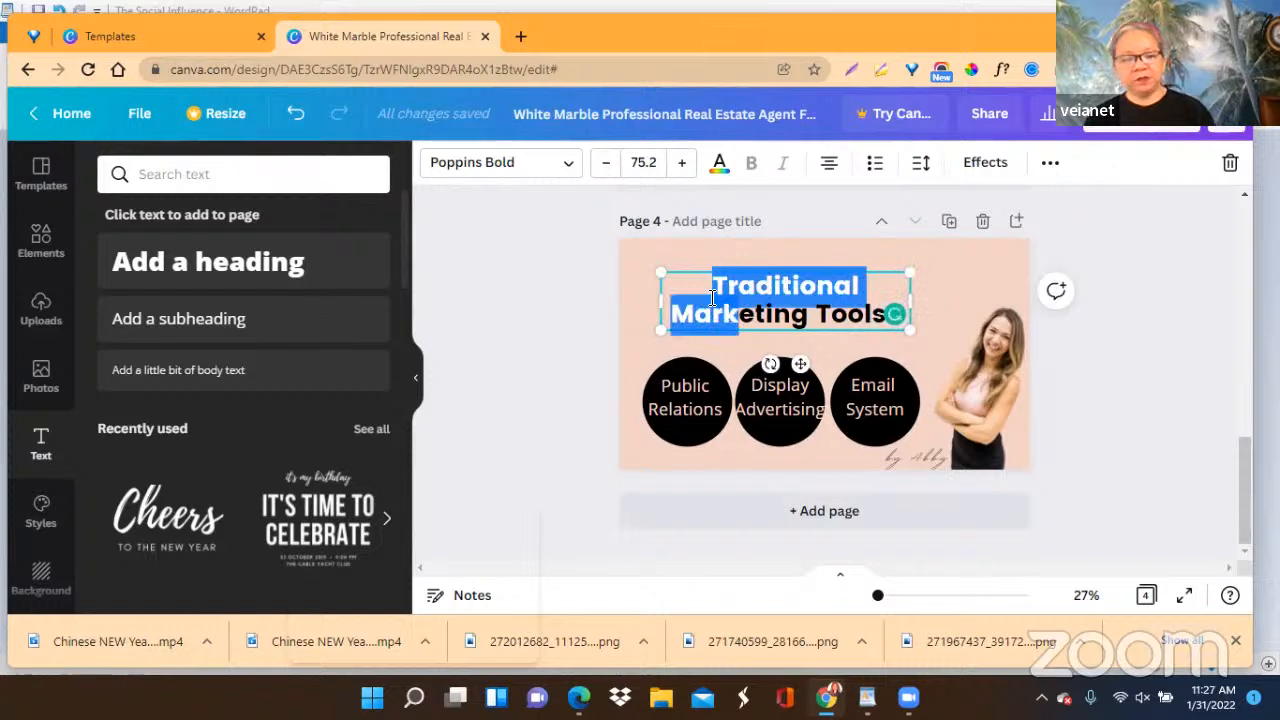
key("ctrl+a")
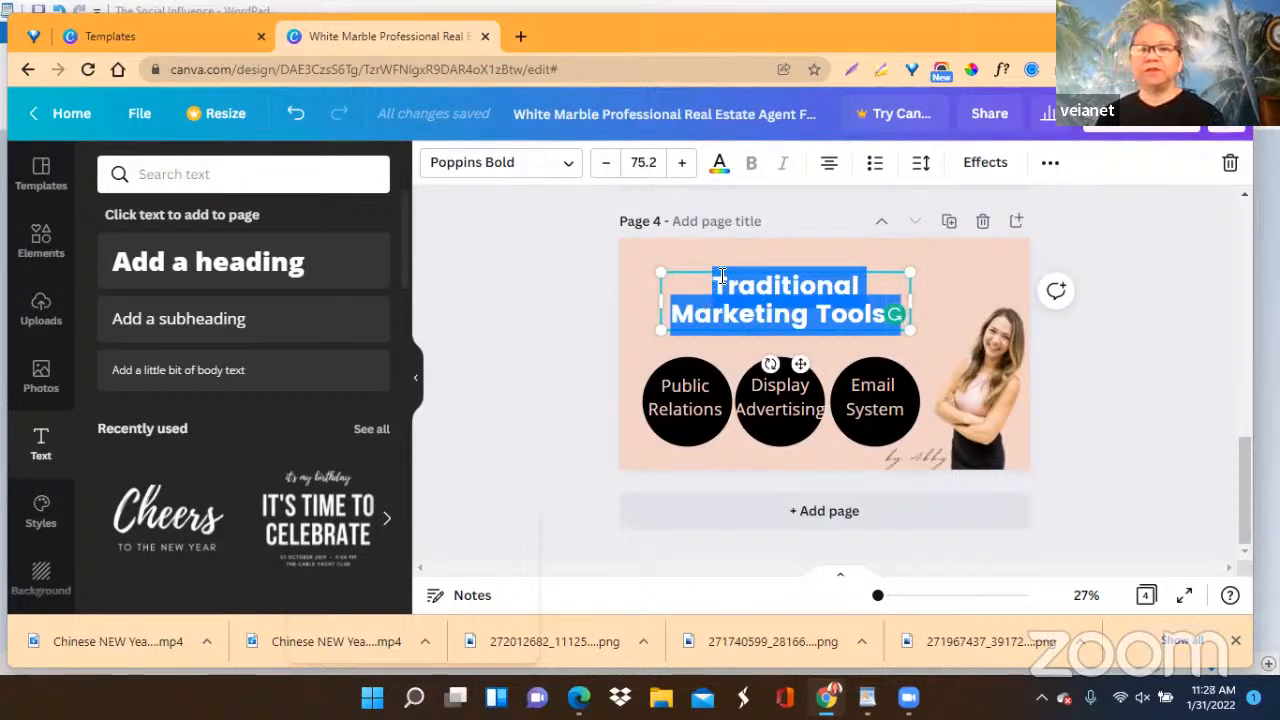
right_click(762, 308)
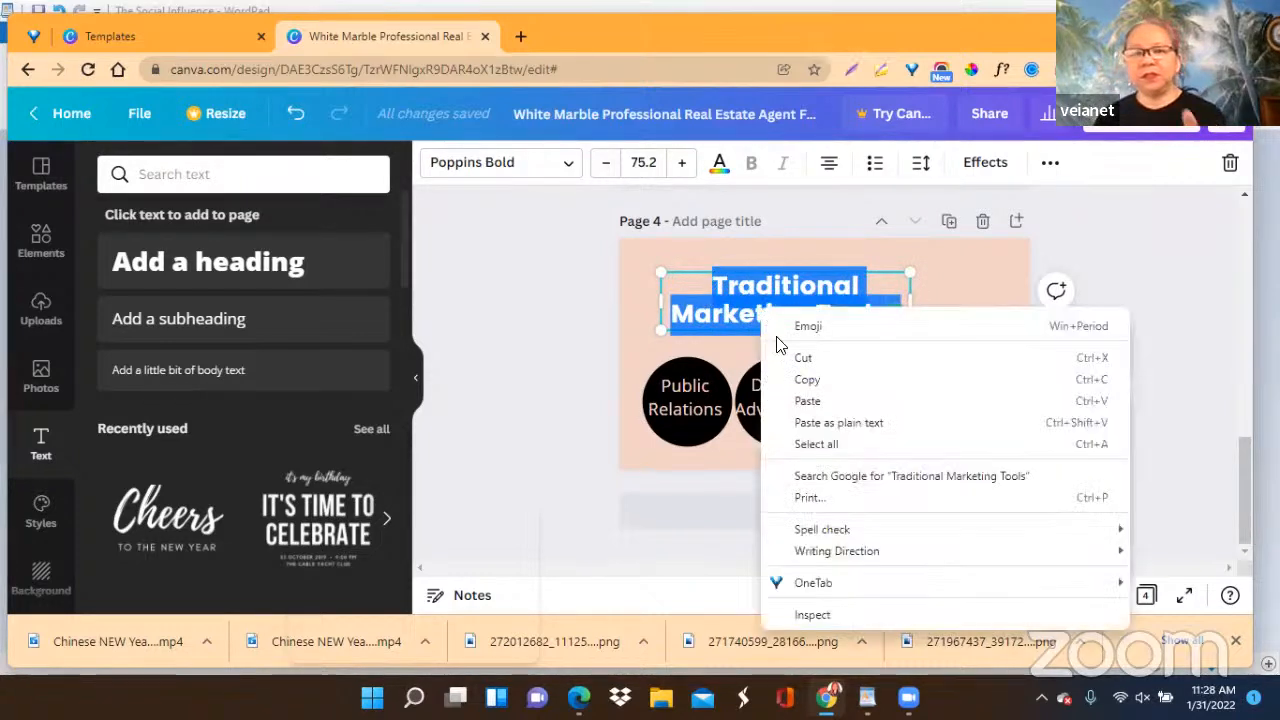
left_click(808, 401)
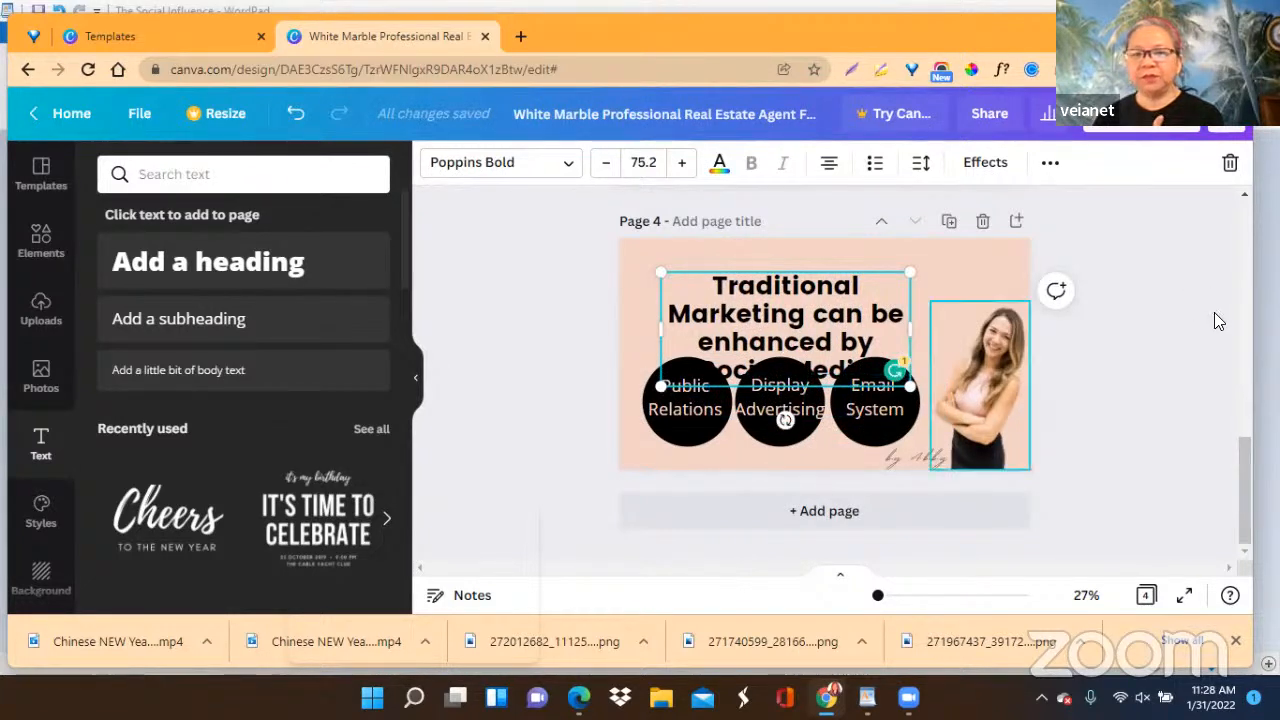
left_click(1150, 328)
left_click(674, 432)
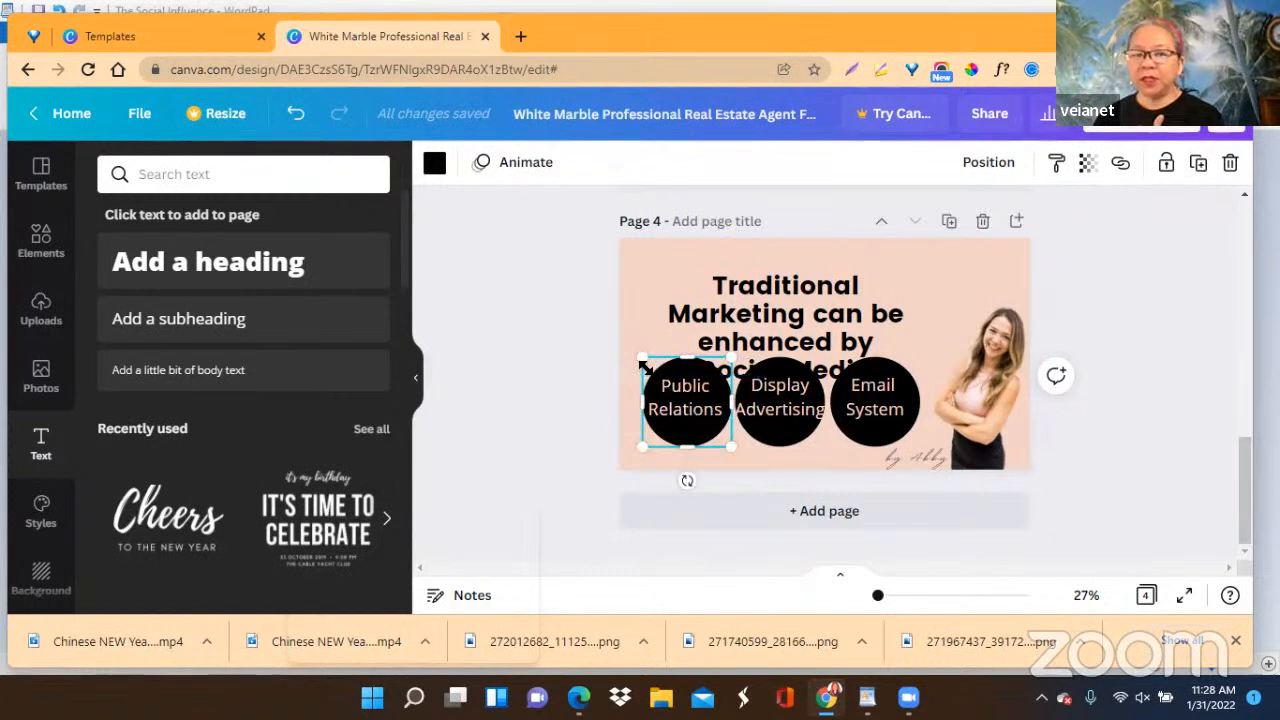
left_click(1120, 352)
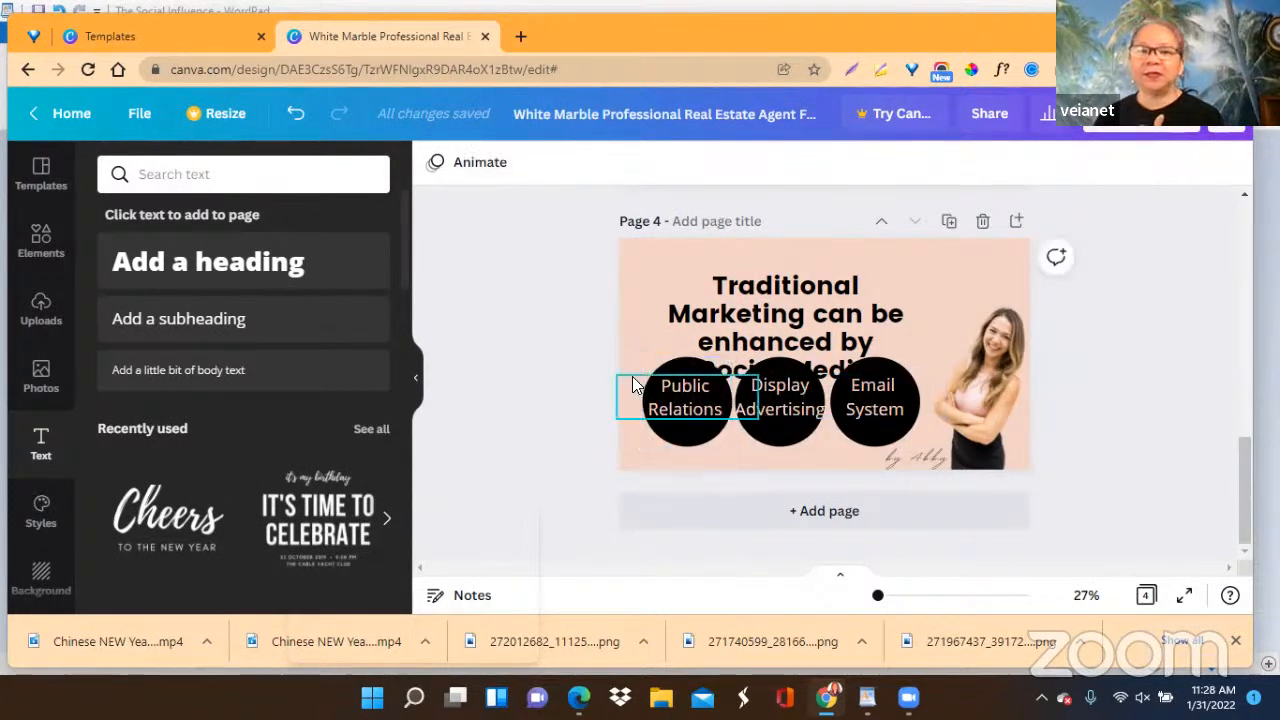
left_click_drag(634, 354, 922, 428)
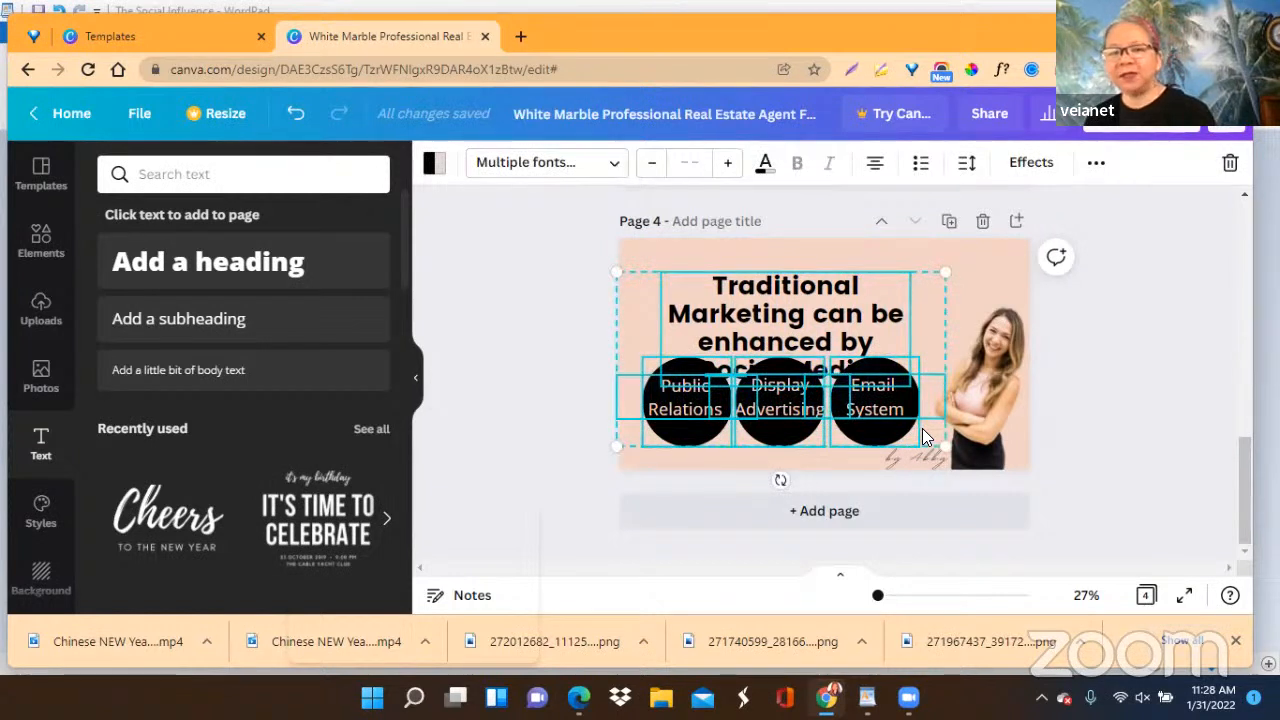
left_click(1136, 358)
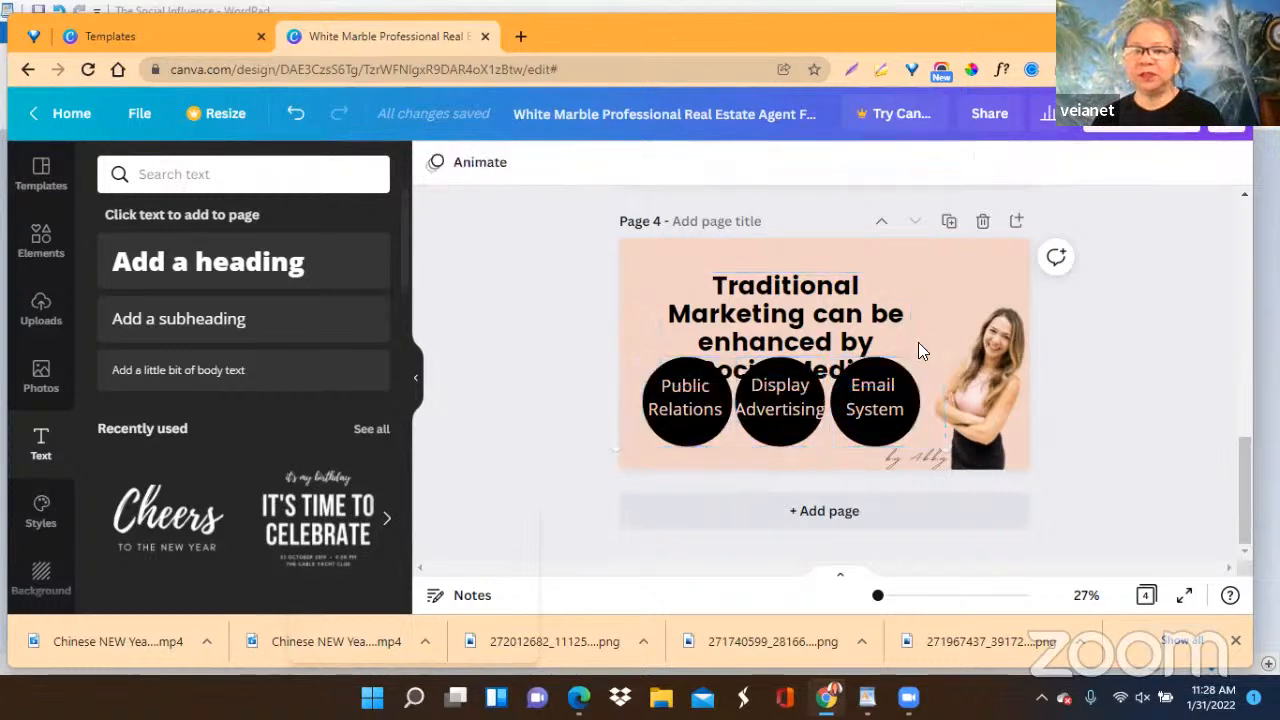
Shrink page 4's heading to font size 39.3, place it above the woman's photo, and delete the three labelled black circles.
left_click_drag(843, 347, 836, 327)
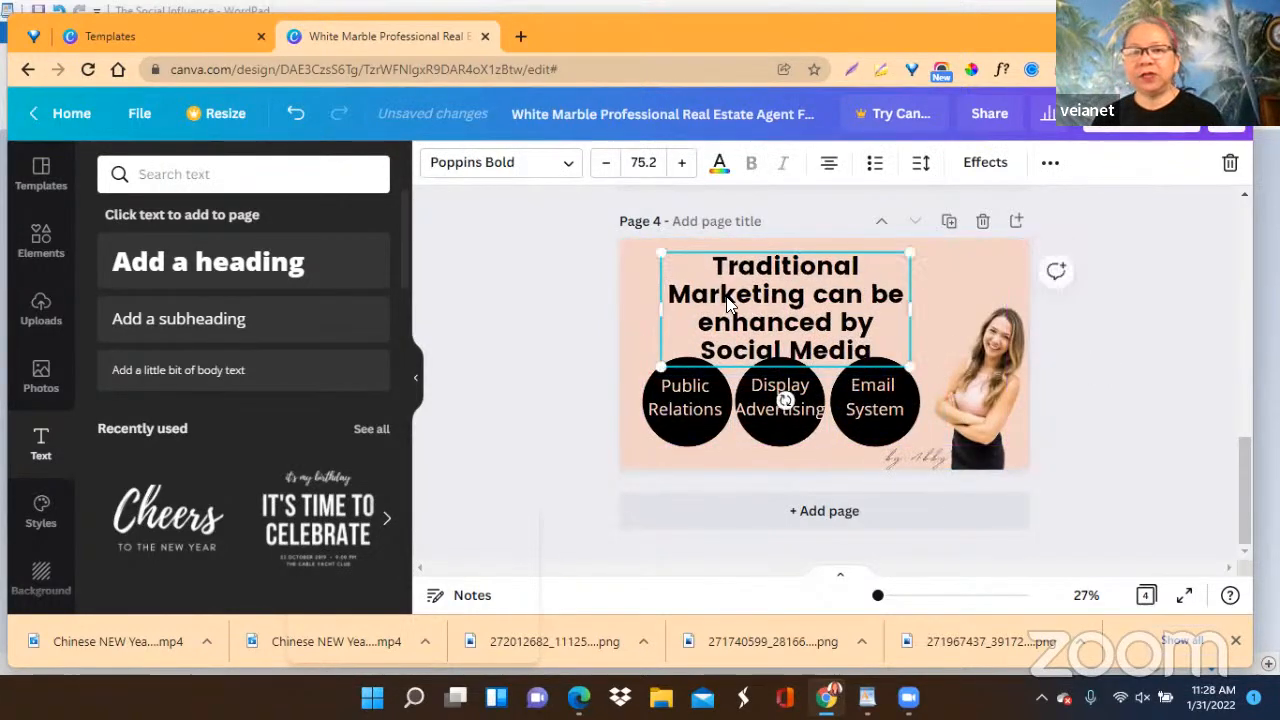
left_click_drag(660, 251, 769, 312)
left_click_drag(838, 333, 938, 264)
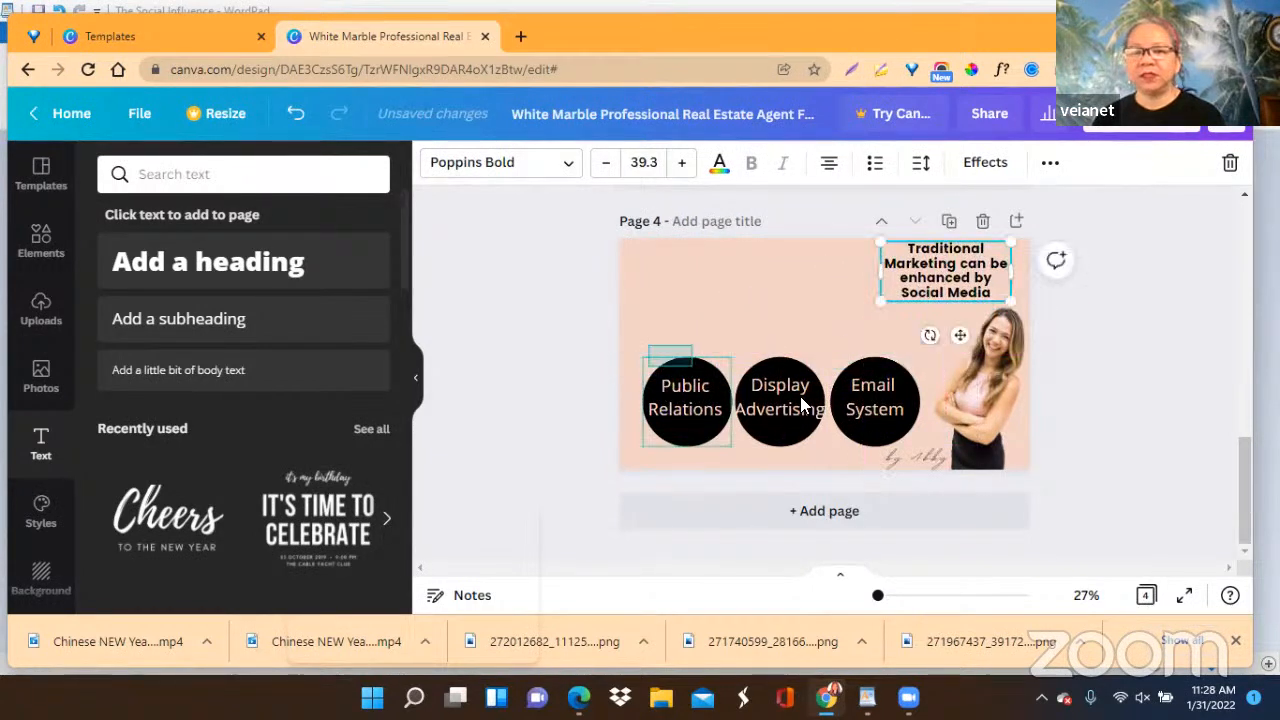
left_click(912, 420)
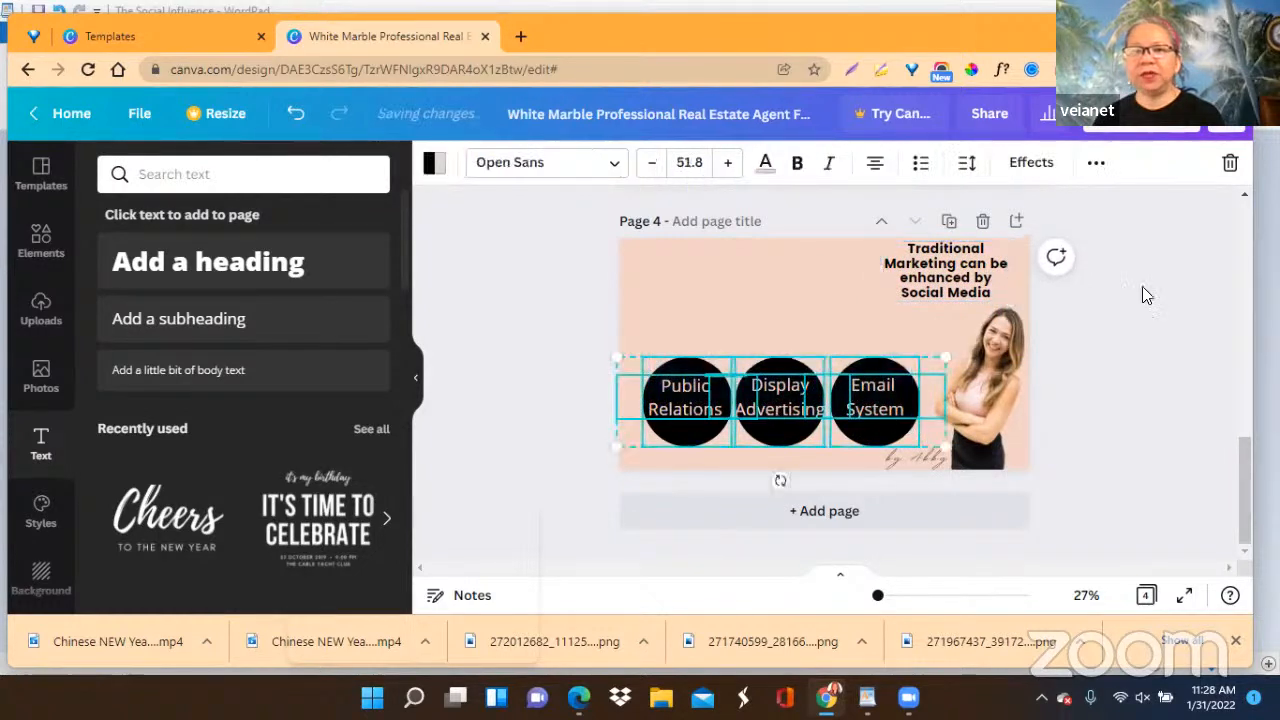
left_click(1229, 164)
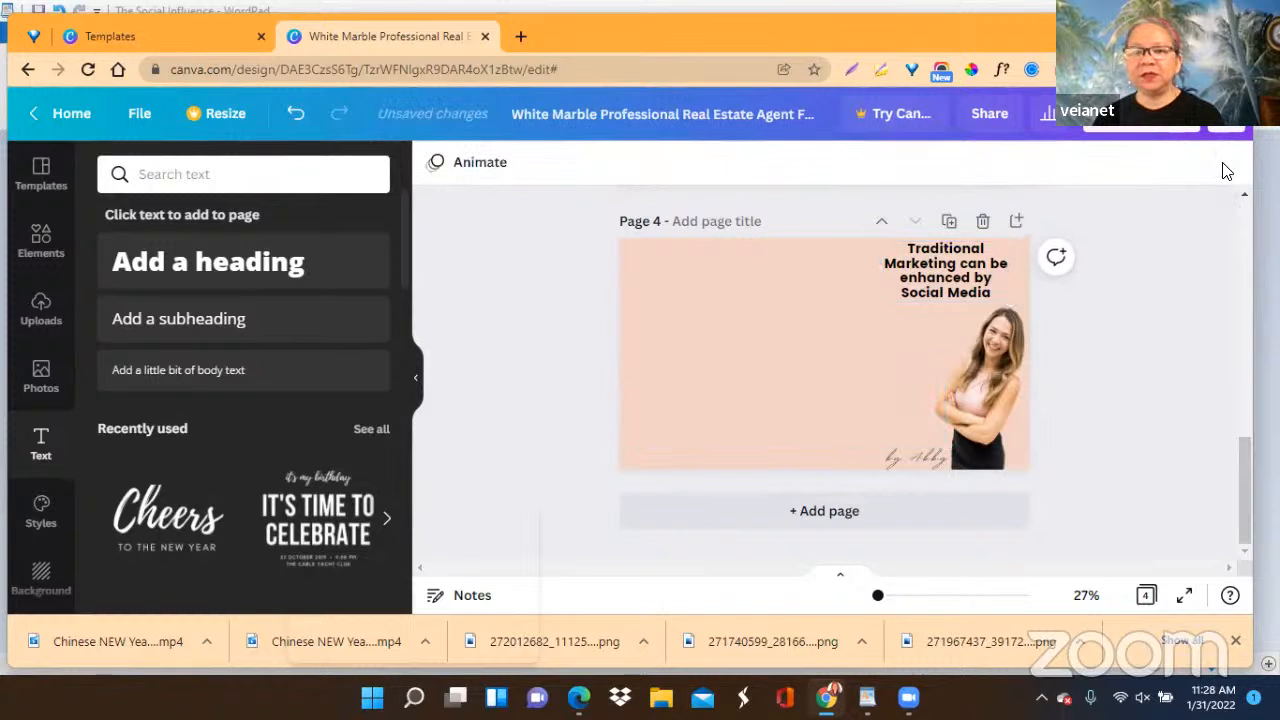
Move page 4's heading into the empty area beside the woman's photo and enlarge it to font size 83.7.
left_click(908, 274)
left_click_drag(908, 274, 643, 289)
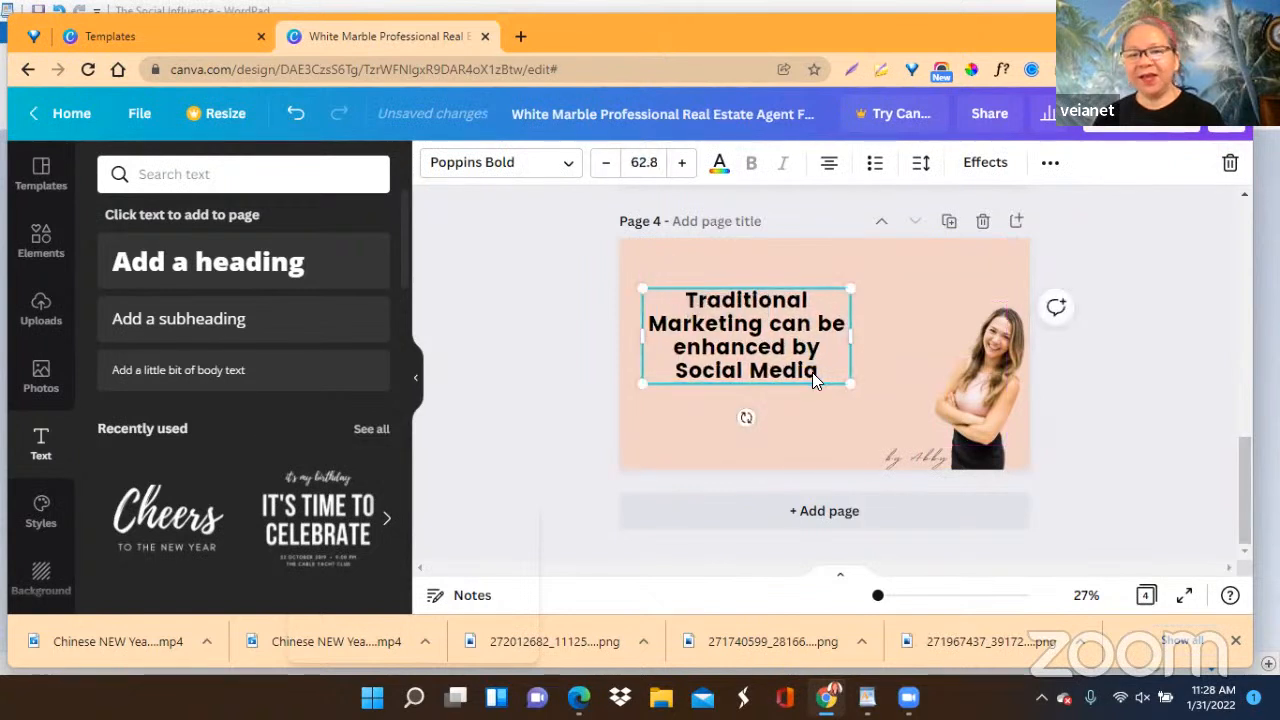
left_click_drag(849, 383, 908, 425)
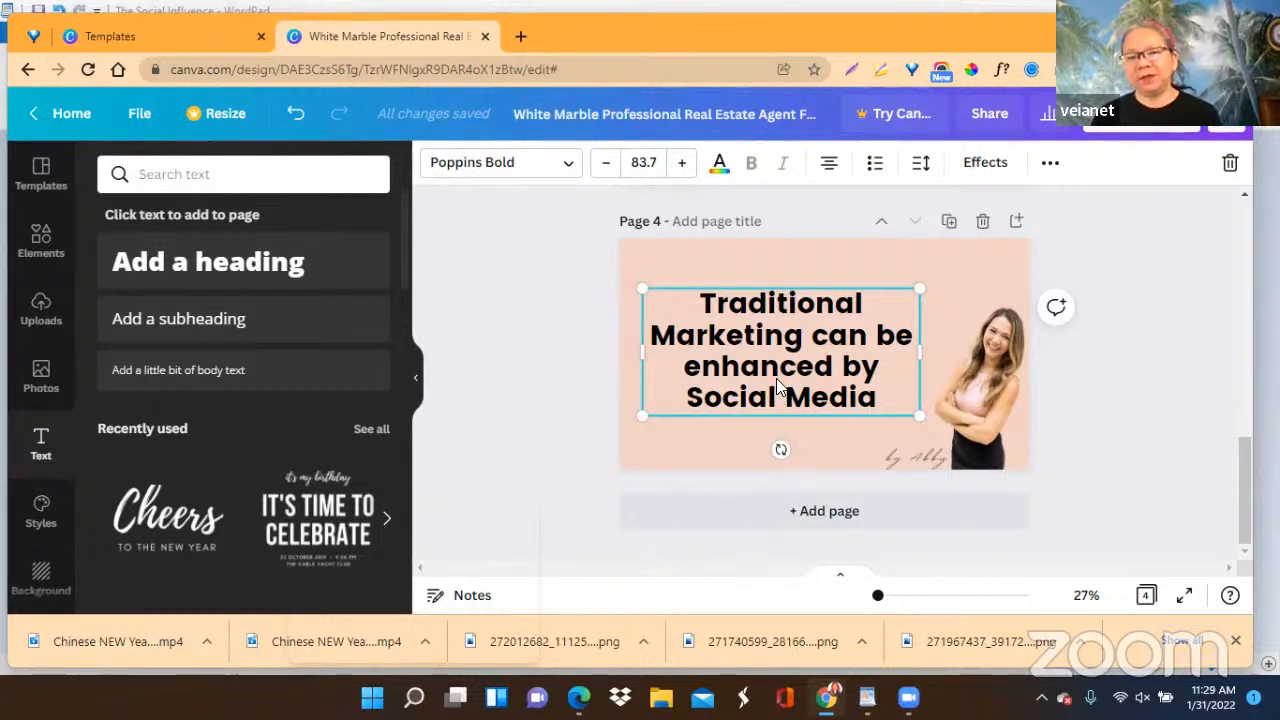
left_click_drag(780, 348, 794, 354)
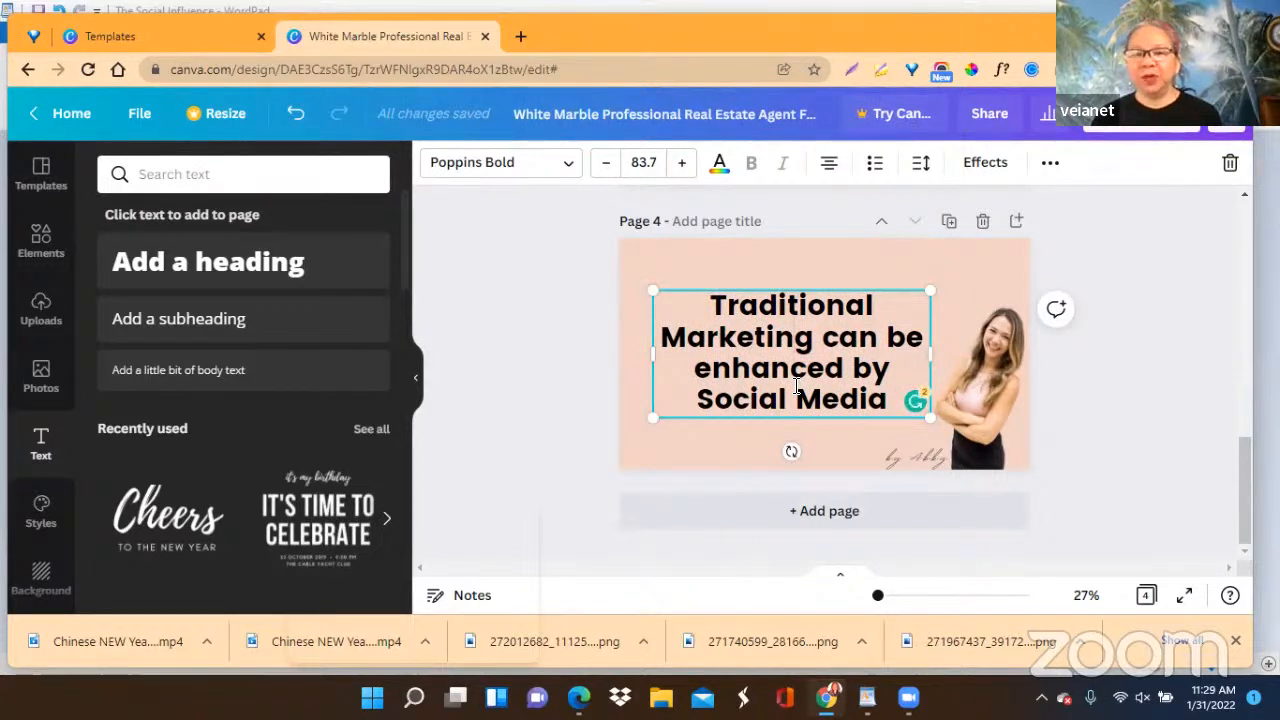
left_click(1112, 352)
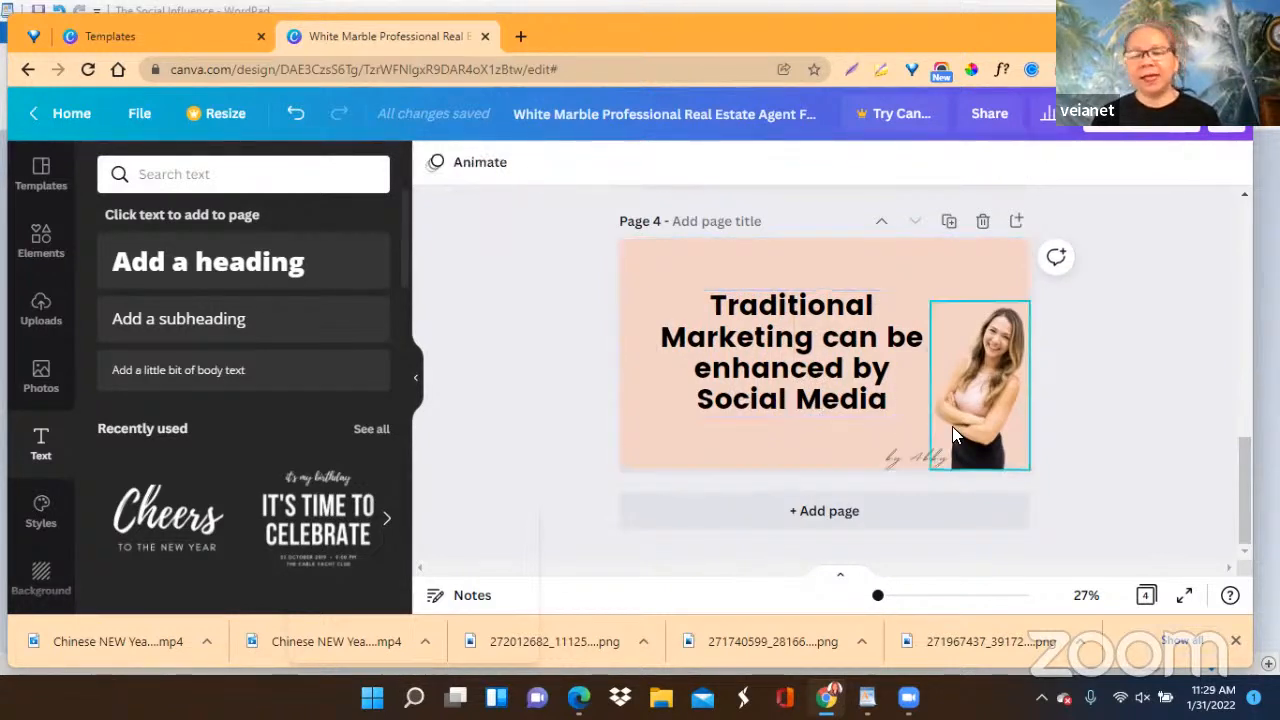
Duplicate page 4, switch to the WordPad document and copy the line "Marketing through social influence".
left_click(948, 222)
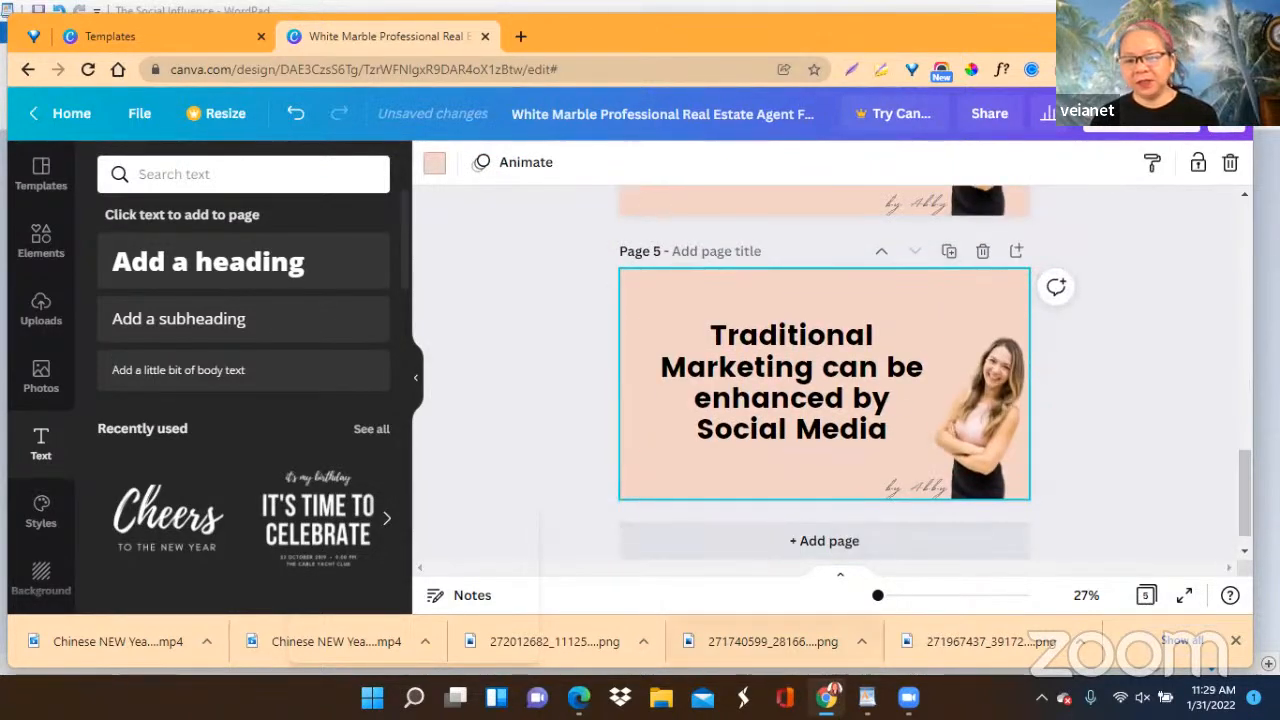
mouse_move(867, 697)
left_click(866, 605)
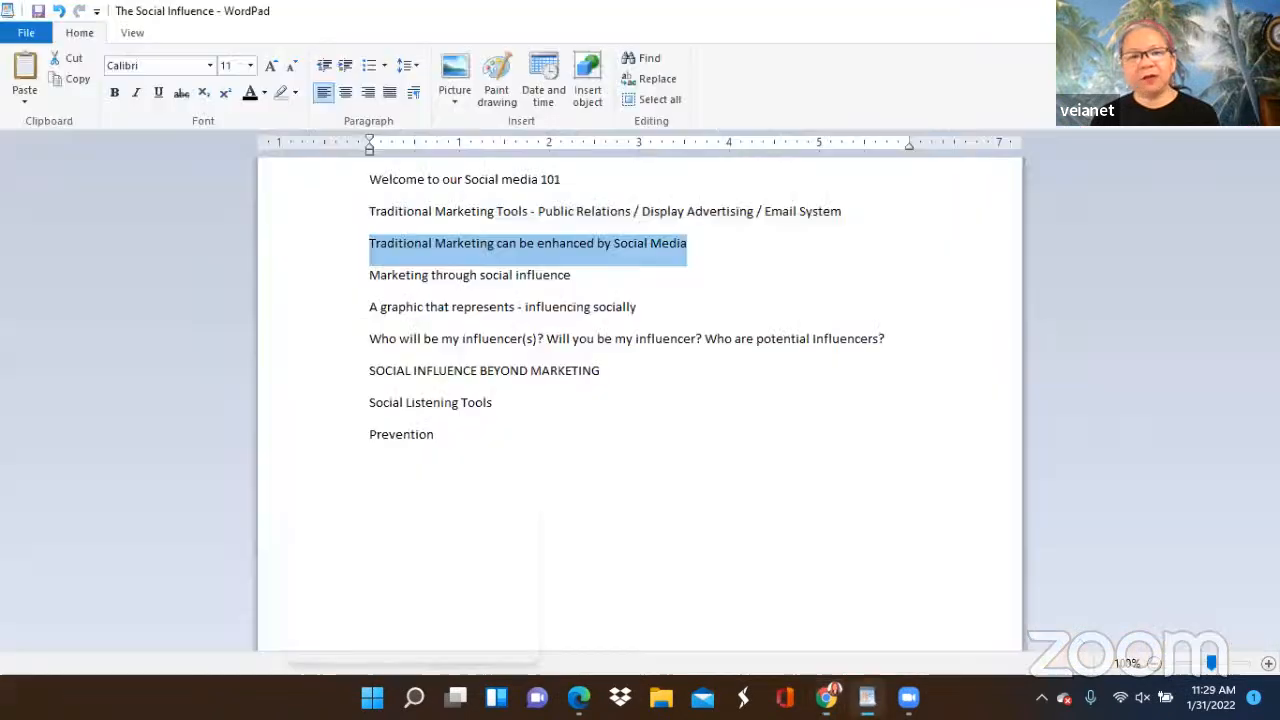
left_click_drag(371, 277, 546, 280)
right_click(542, 278)
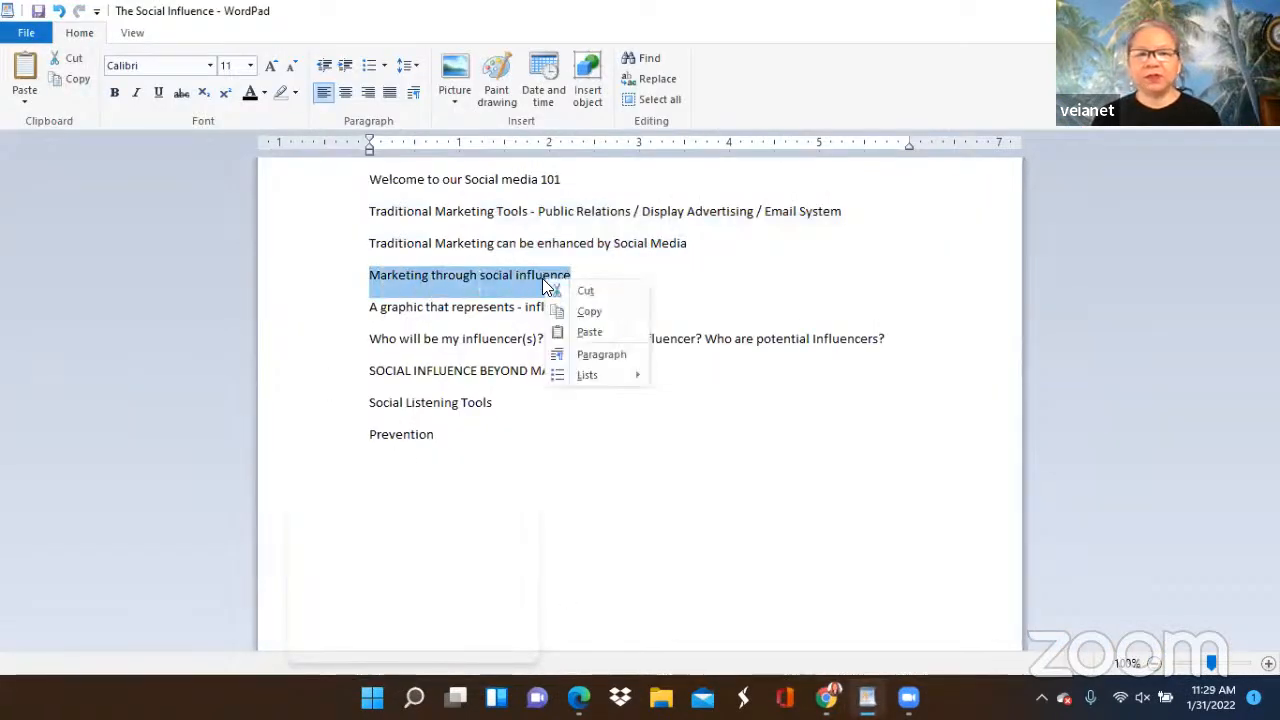
left_click(588, 312)
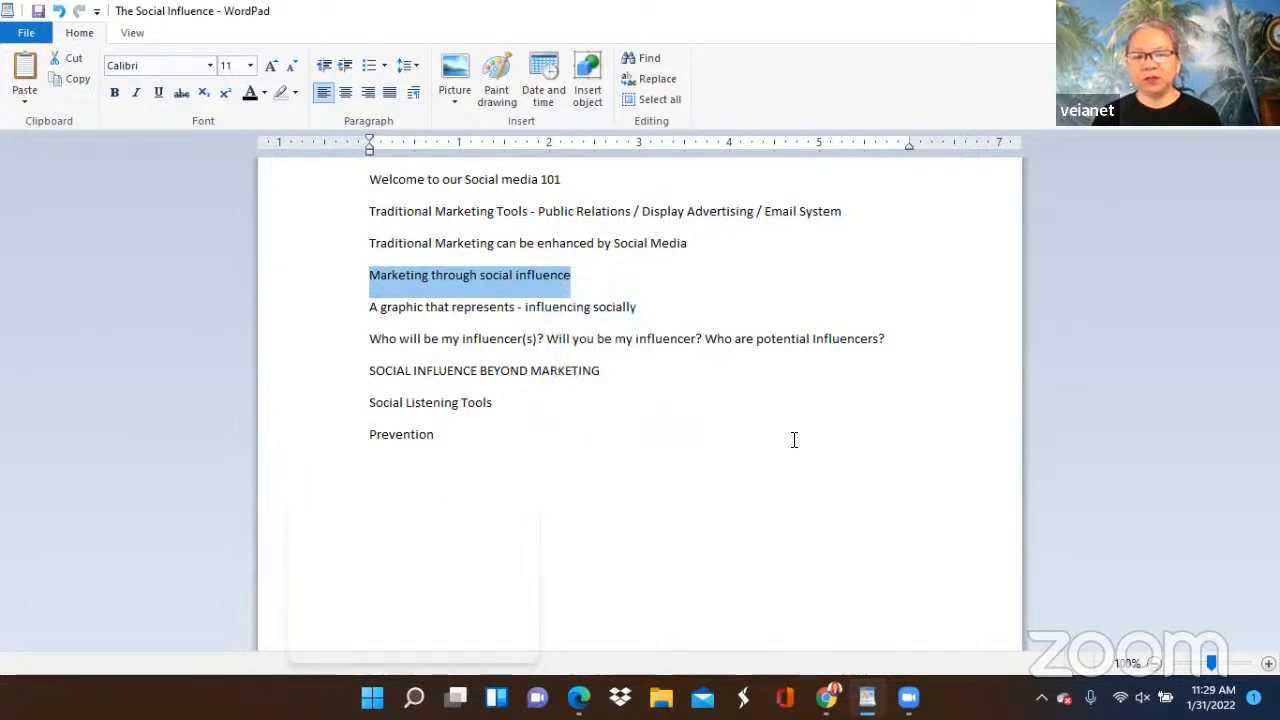
Return to the Canva design and replace page 5's heading with the copied text "Marketing through social influence".
mouse_move(867, 697)
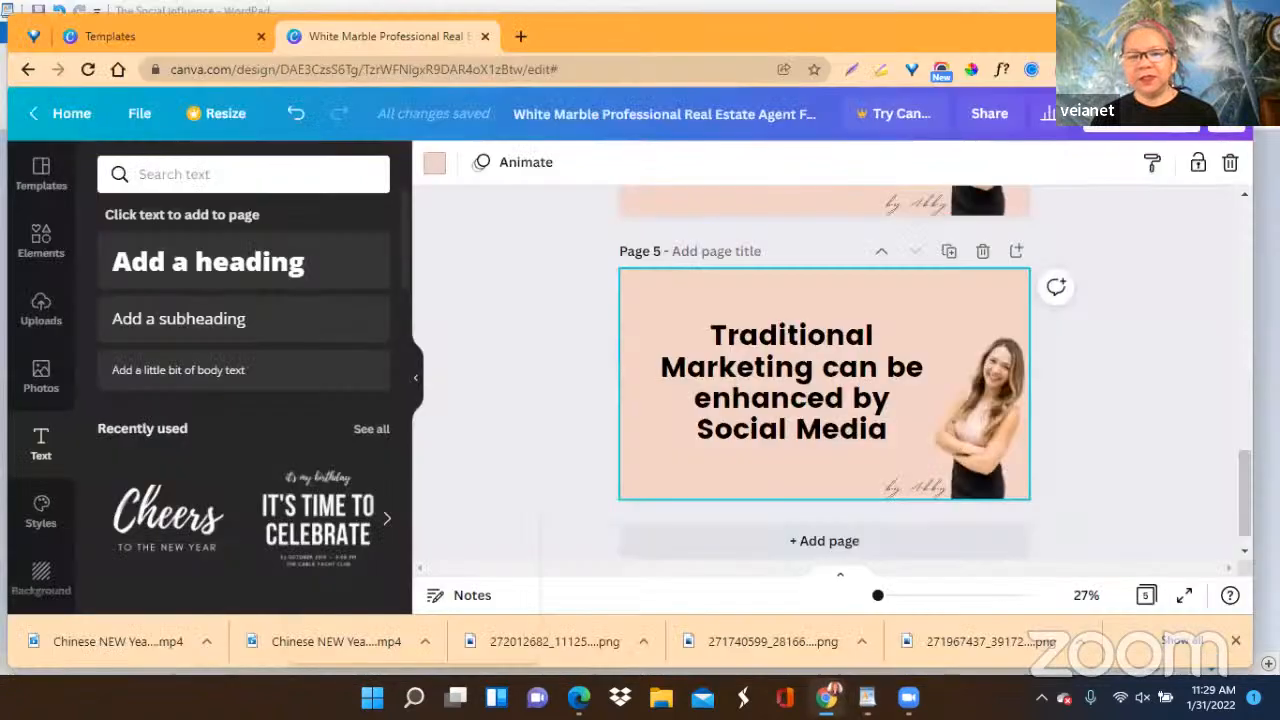
left_click(826, 697)
left_click(717, 338)
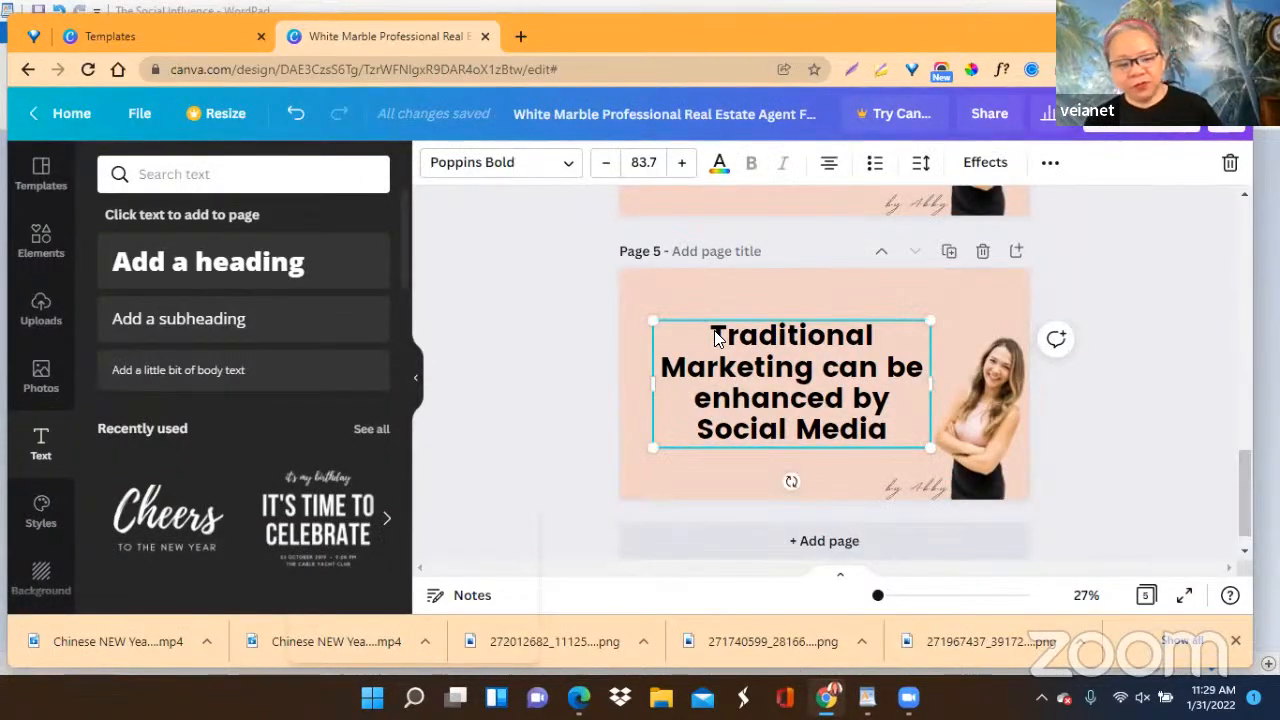
key("ctrl+a")
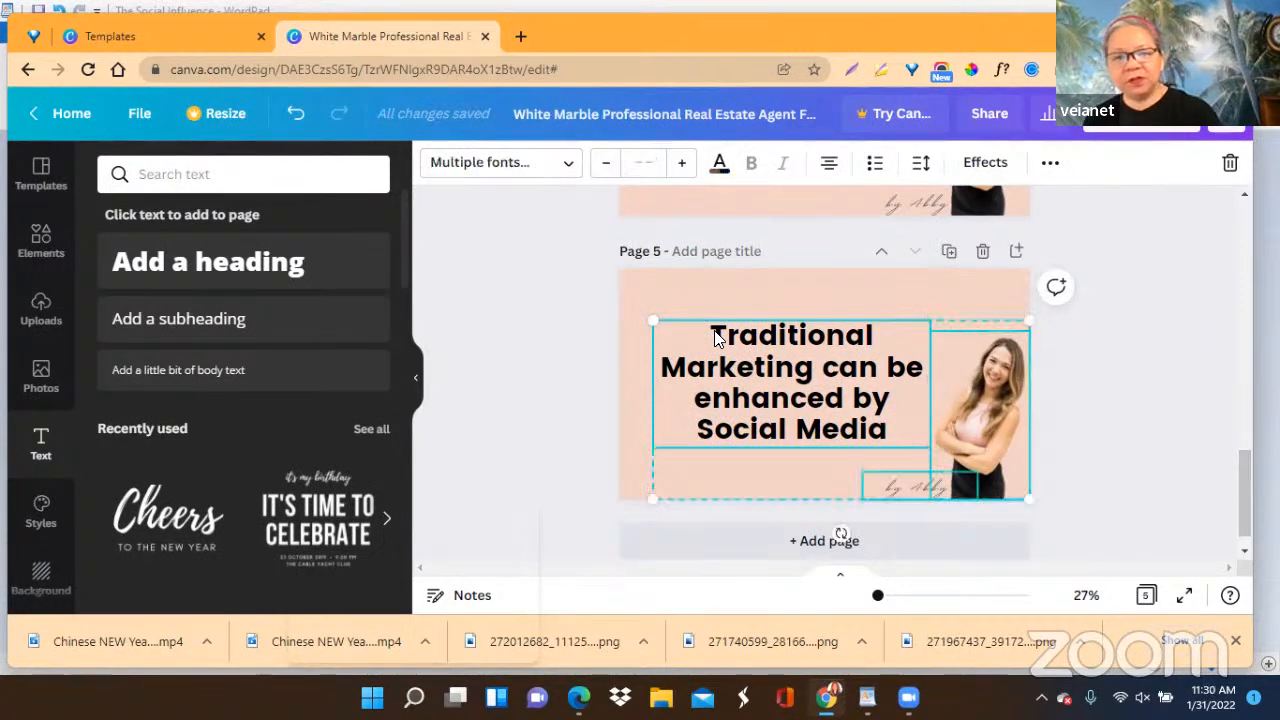
left_click(1146, 360)
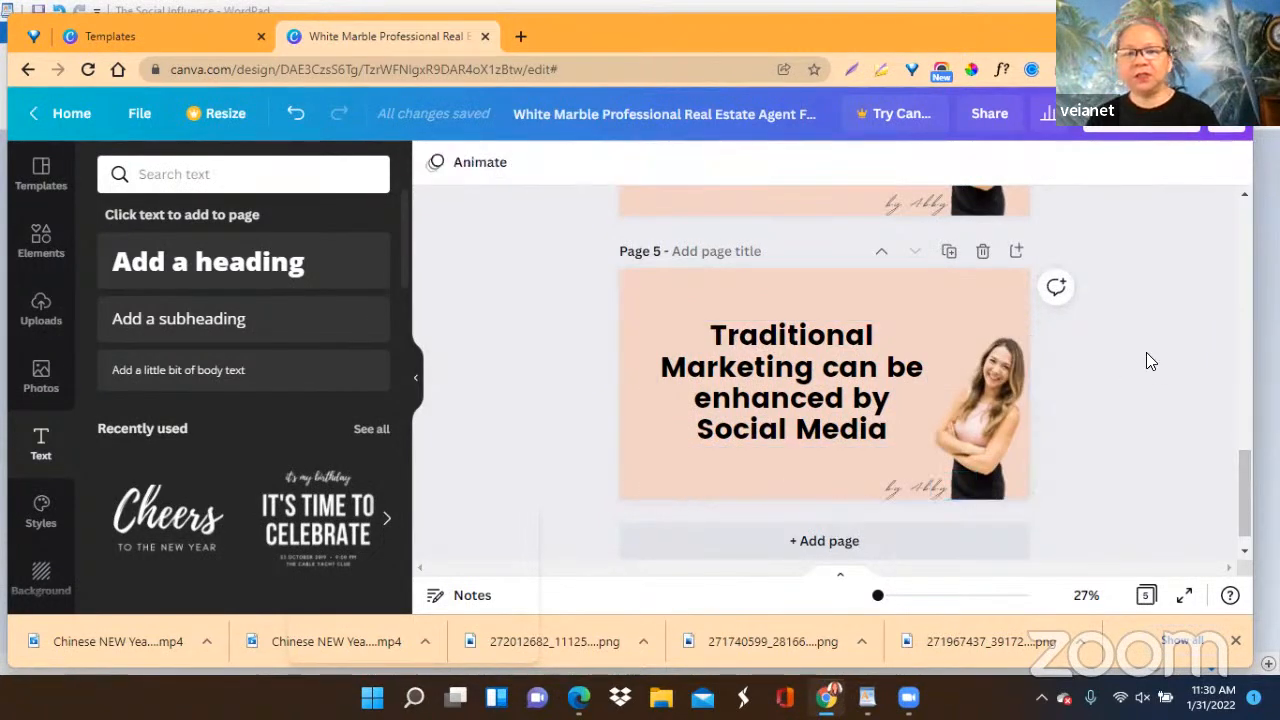
left_click(784, 398)
left_click(708, 368)
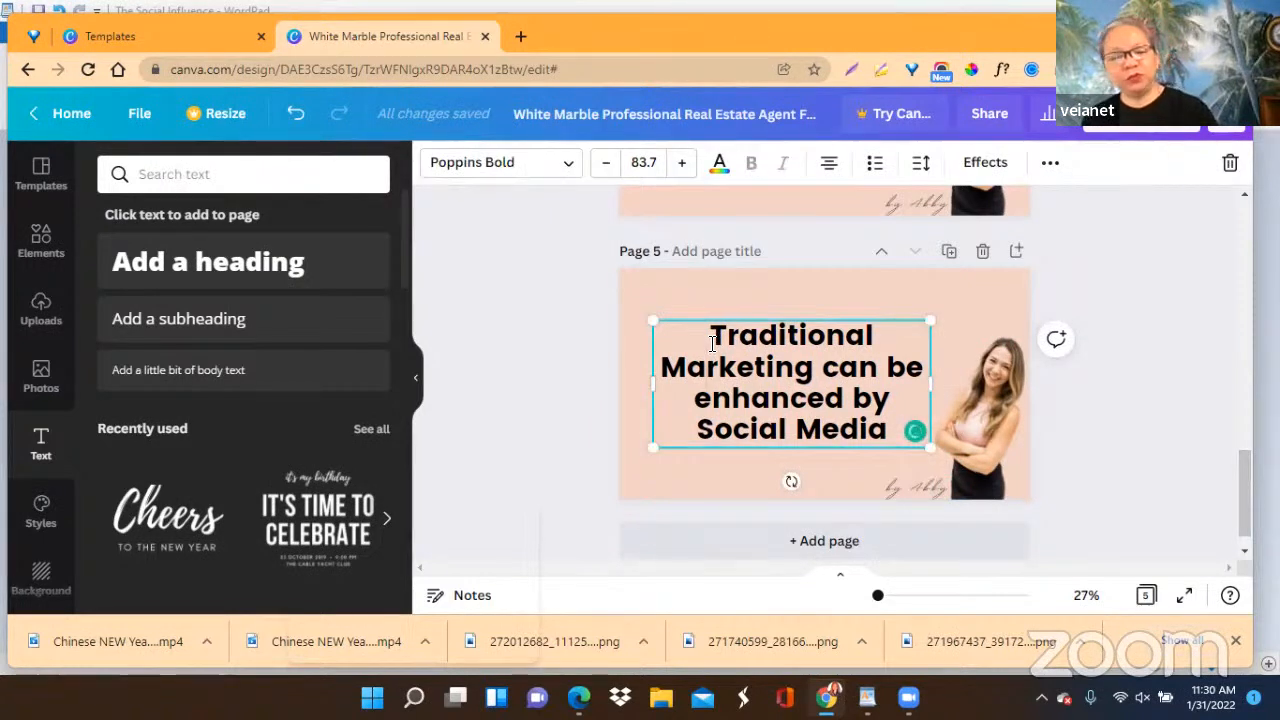
key("ctrl+a")
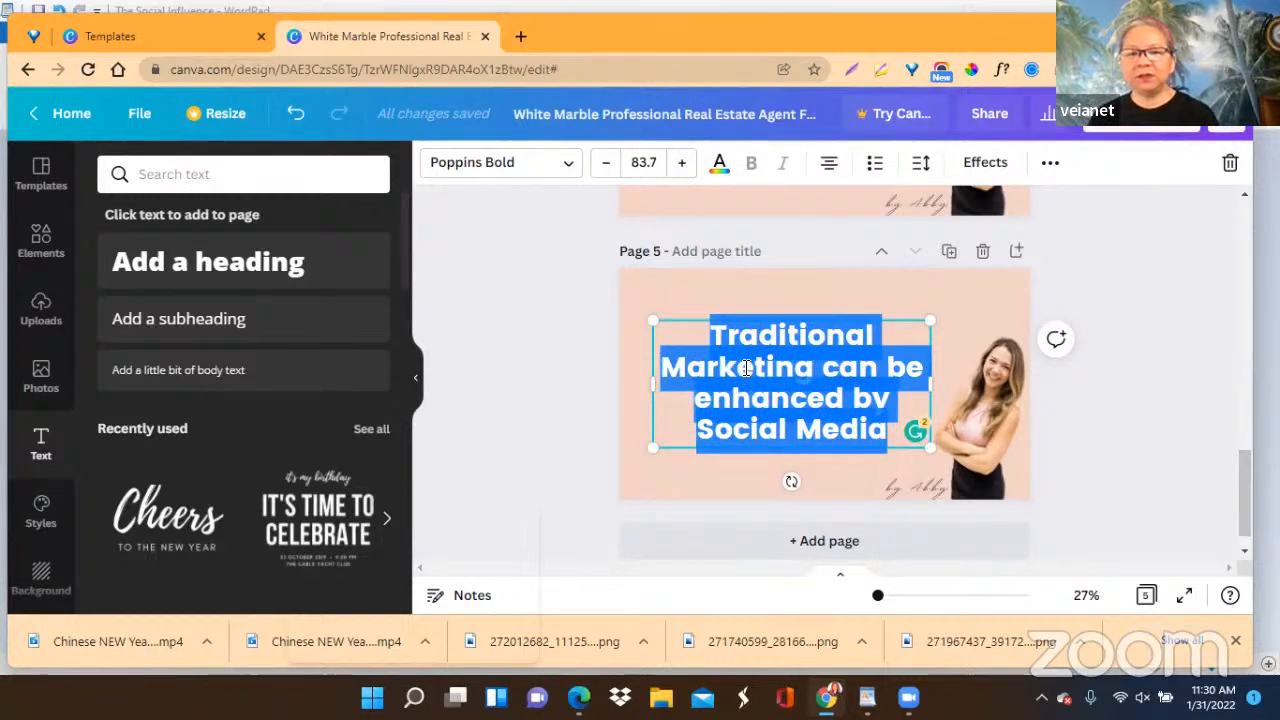
right_click(744, 366)
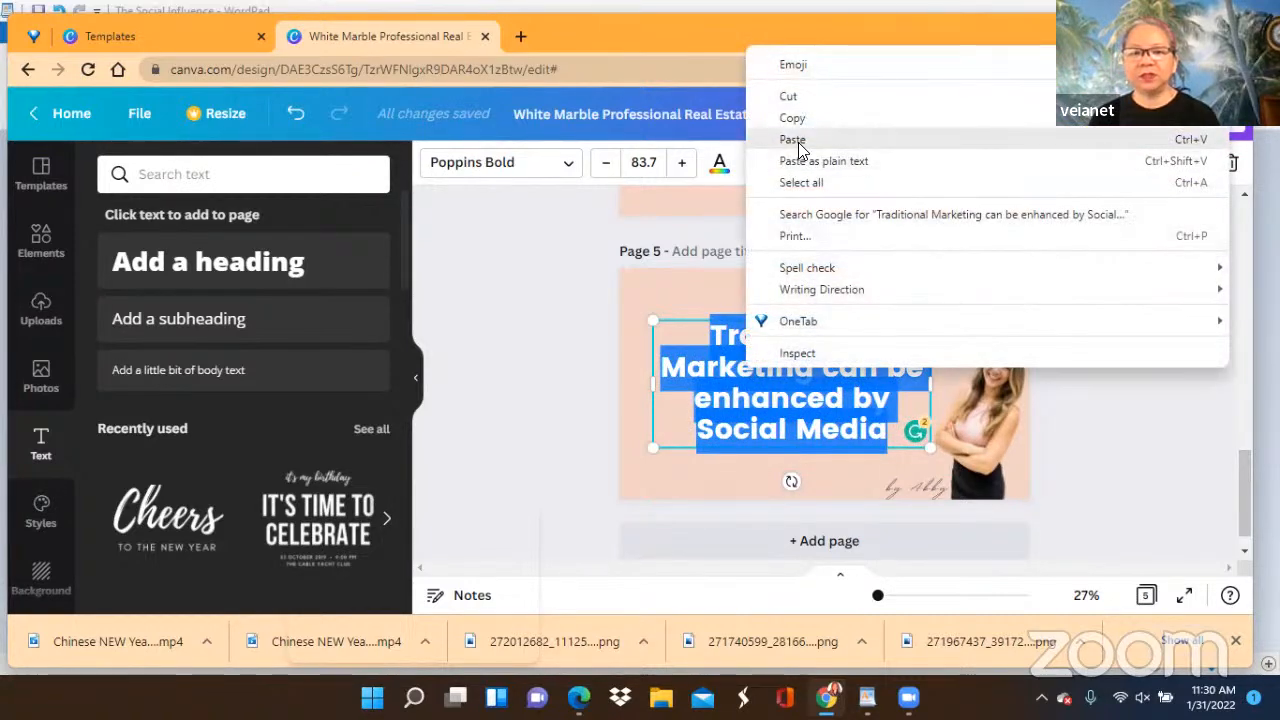
left_click(797, 137)
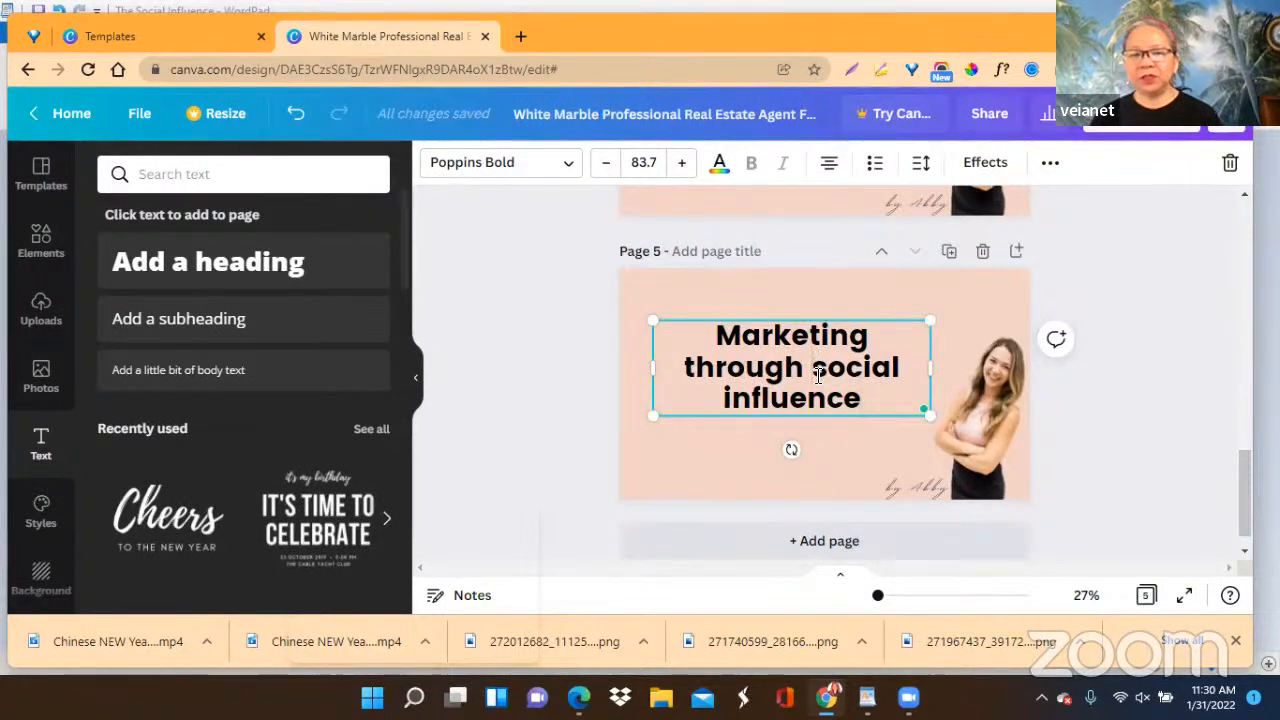
Change the words "social influence" in page 5's heading to the capitals "SOCIAL INFLUENCE".
key("BackSpace")
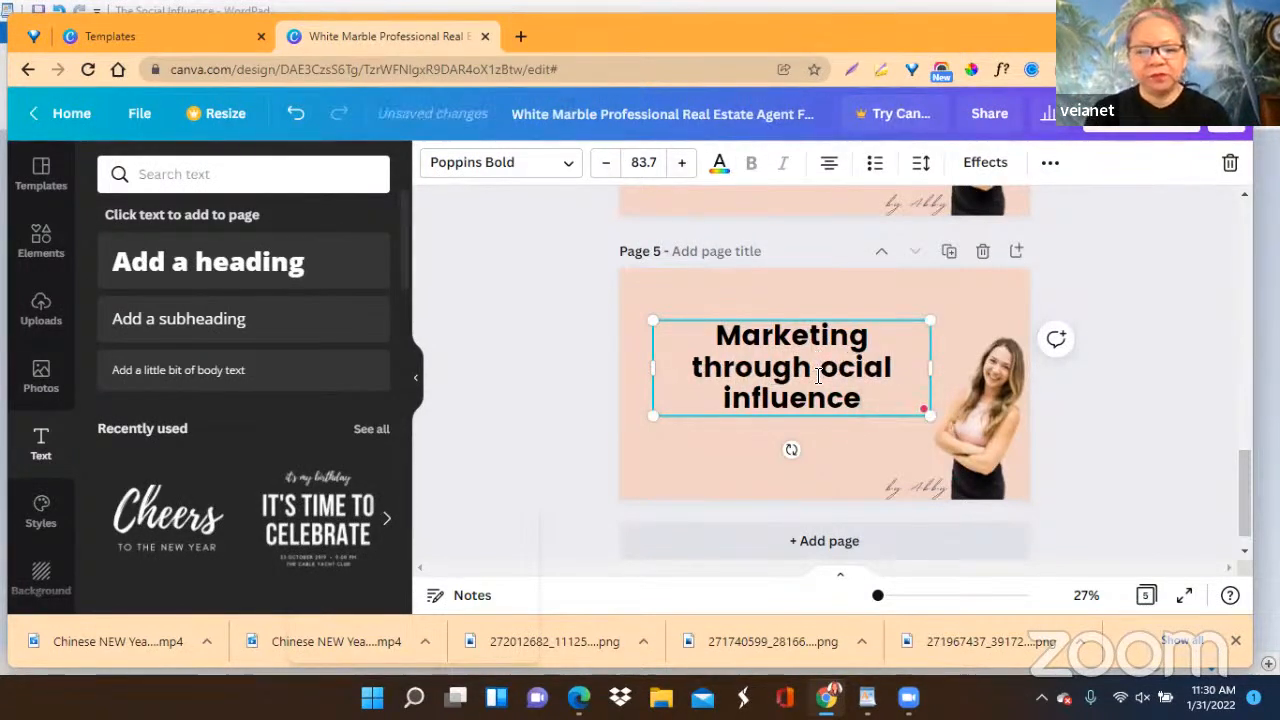
type("SOCIAL")
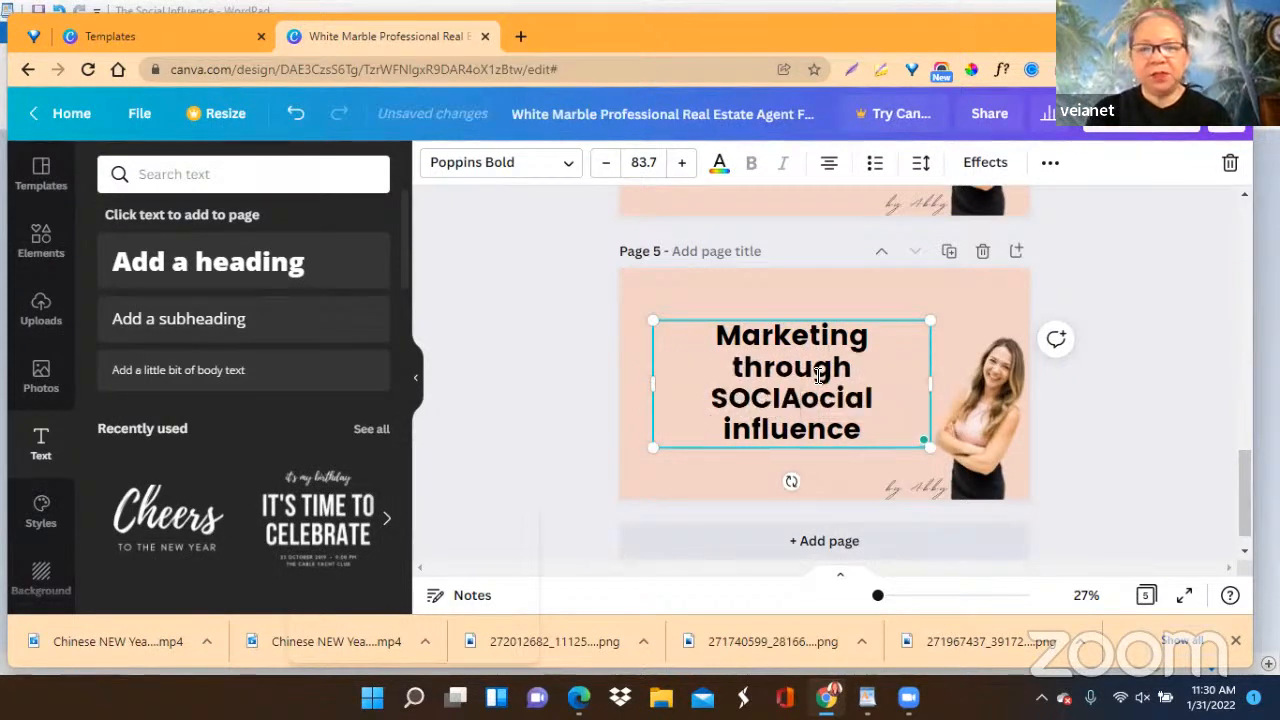
key("Delete")
key("Delete")
key("Delete")
key("Delete")
key("Delete")
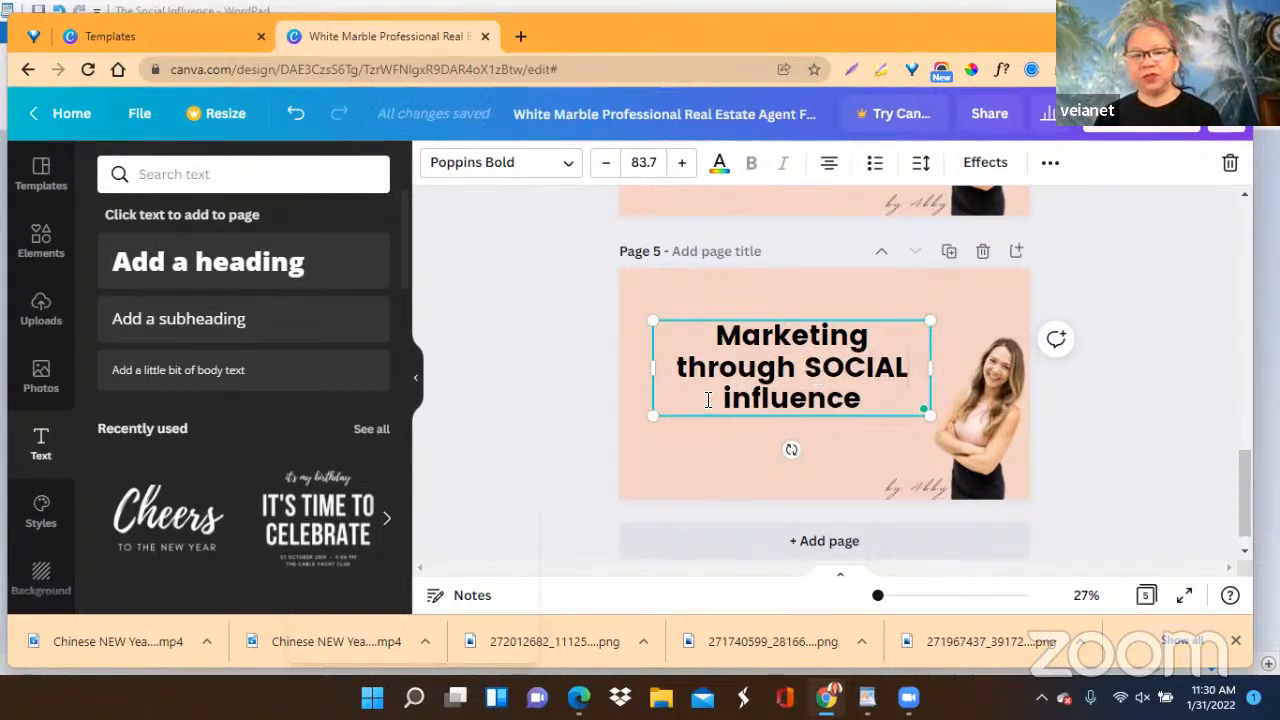
left_click_drag(708, 400, 864, 399)
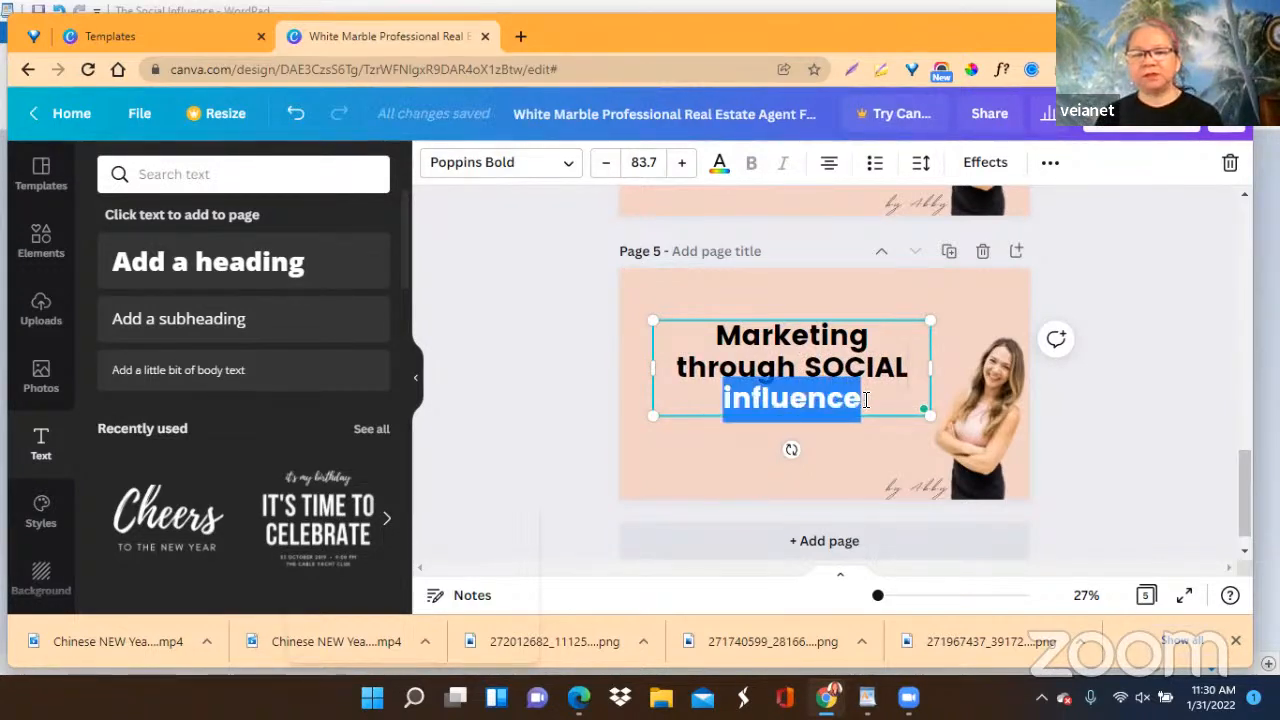
type("INL")
key("BackSpace")
type("FLUENCE")
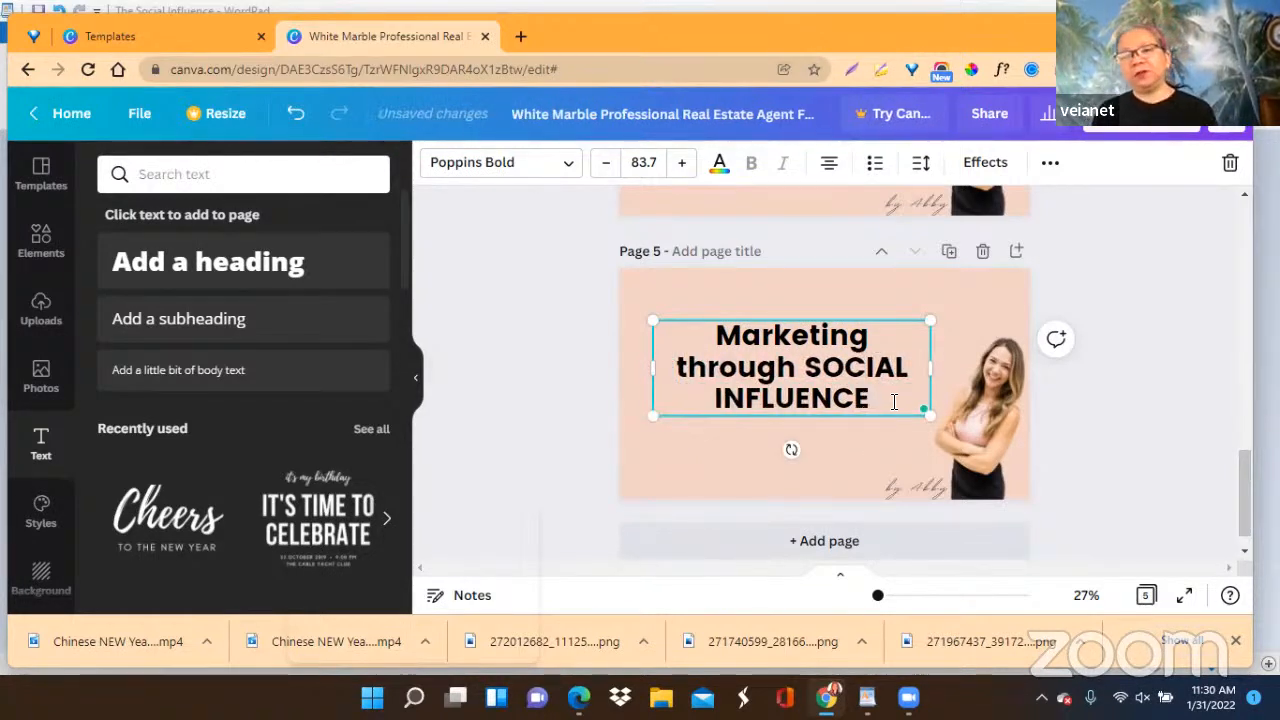
Put "SOCIAL INFLUENCE" on its own line in page 5's heading and capitalize the first letter of "Through".
left_click(808, 369)
key("Return")
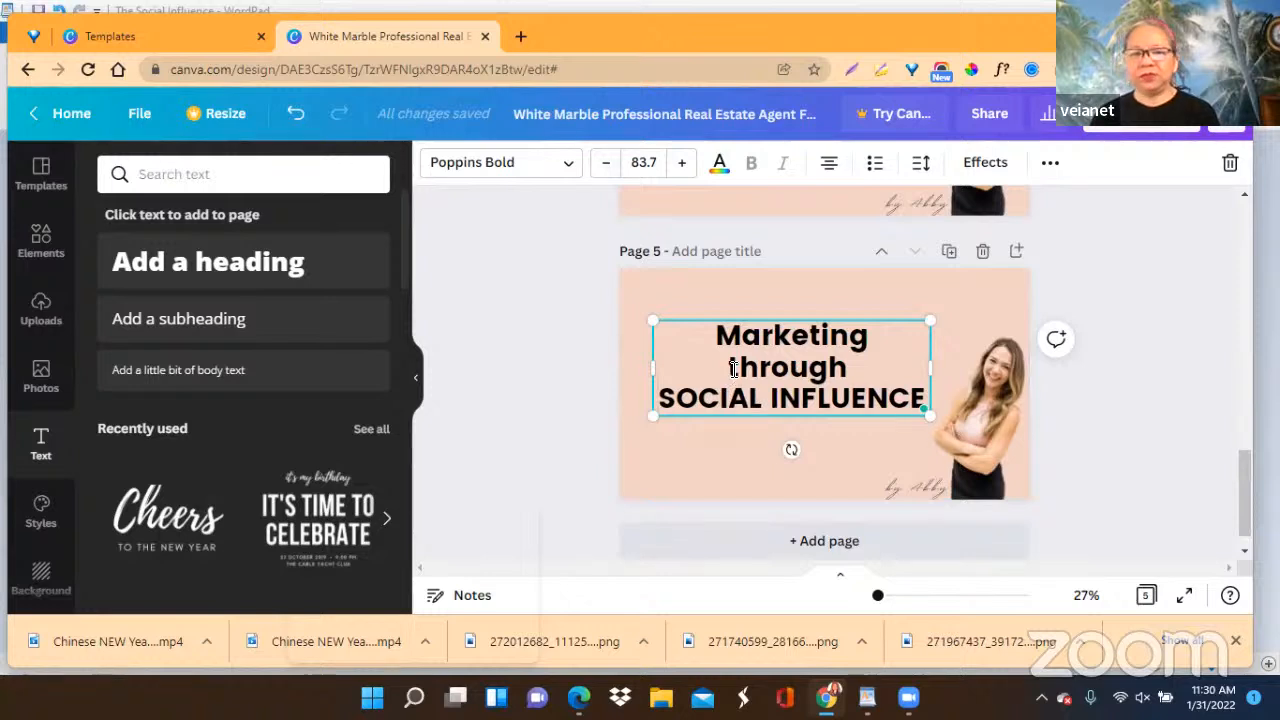
key("BackSpace")
type("t")
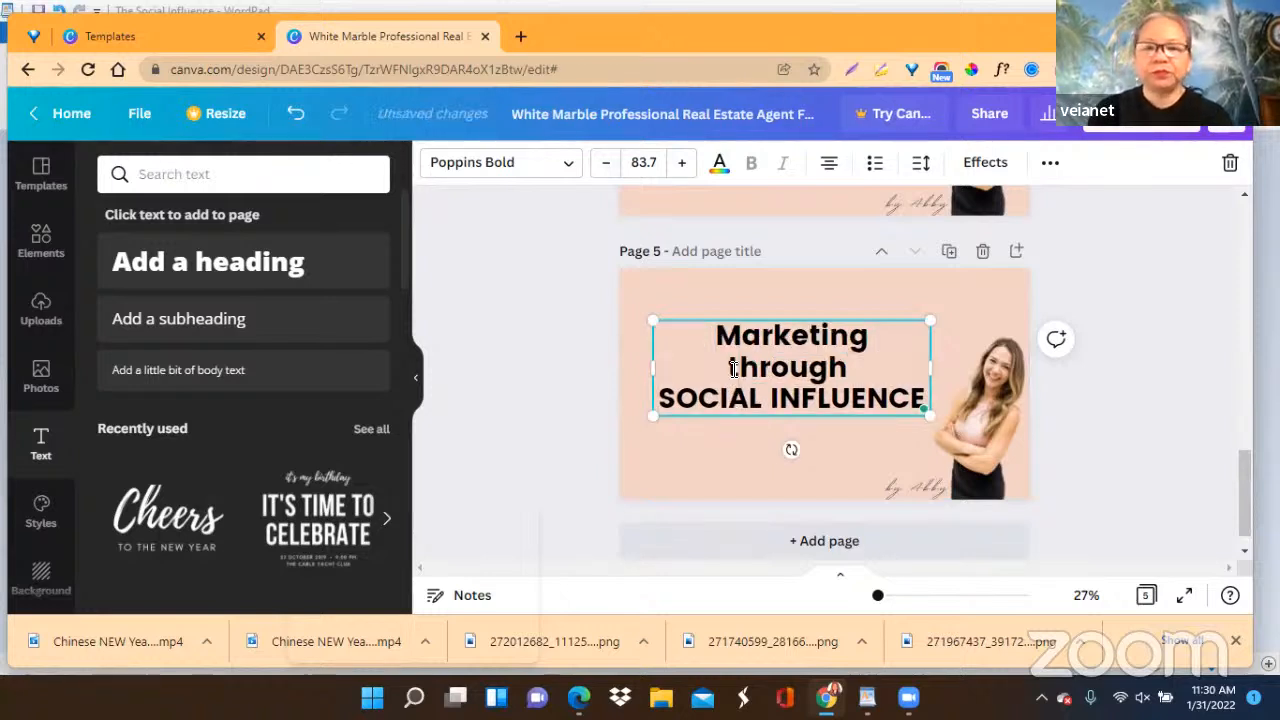
key("BackSpace")
type("T")
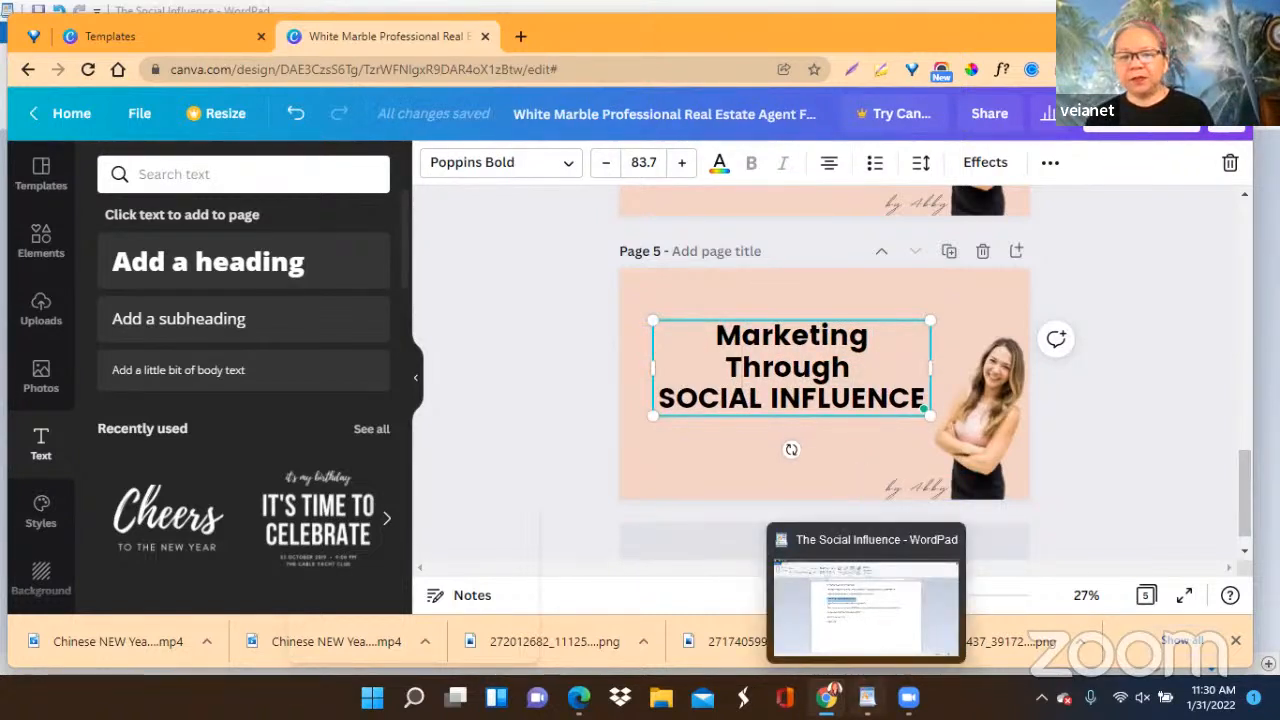
Switch to the WordPad document, copy the line "A graphic that represents - influencing socially", and return to the Canva design.
left_click(867, 697)
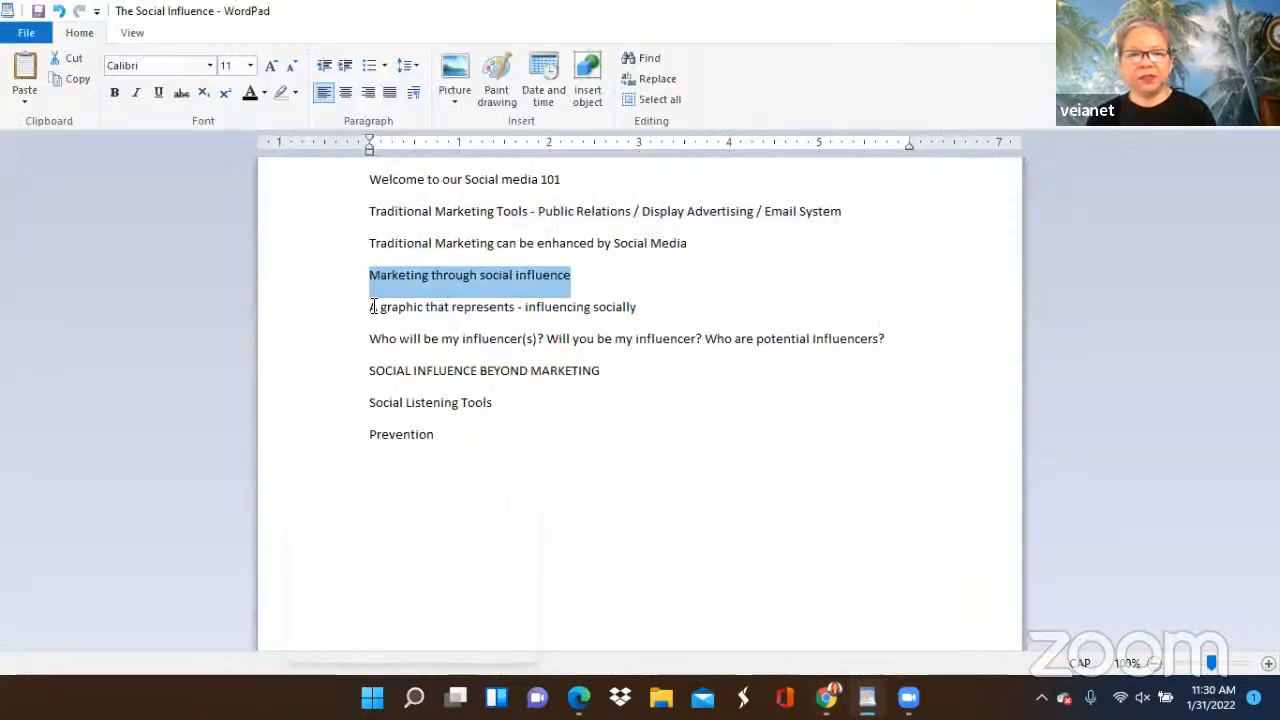
left_click_drag(371, 307, 625, 311)
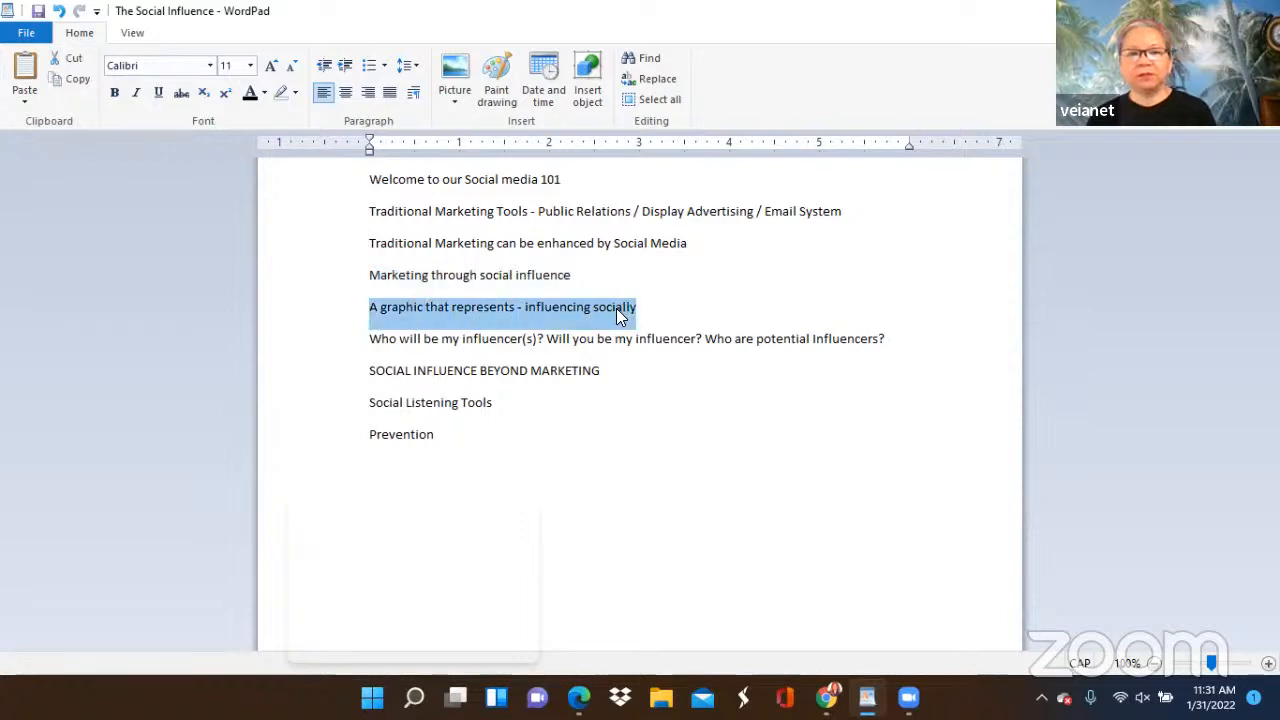
right_click(616, 313)
left_click(668, 344)
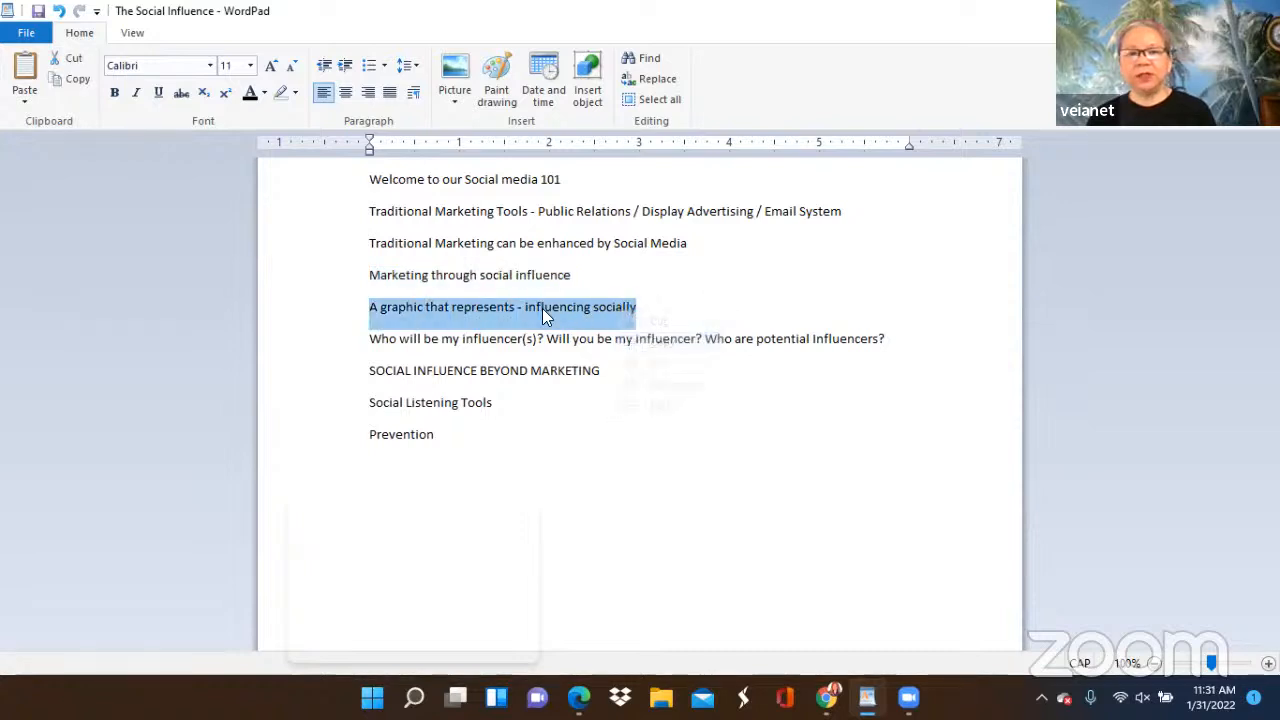
mouse_move(867, 697)
left_click(826, 697)
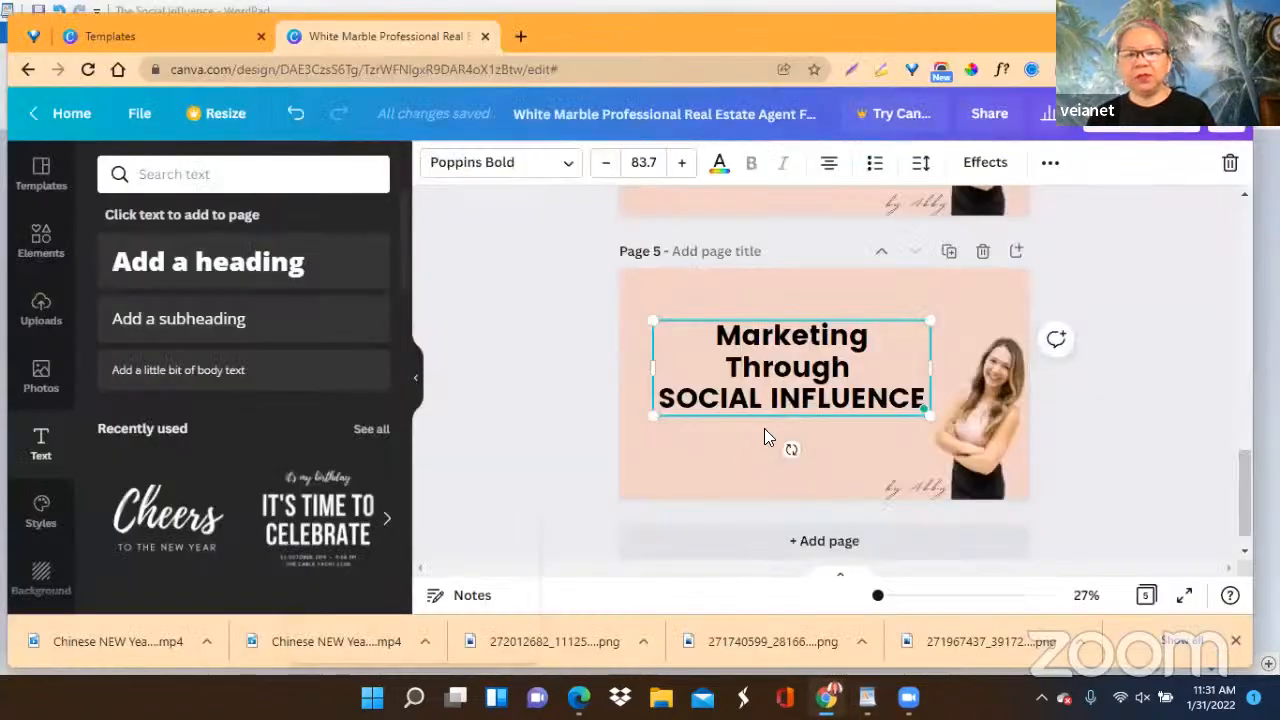
Duplicate page 5 with its "Marketing Through SOCIAL INFLUENCE" heading to make page 6.
scroll(764, 426, "up", 3)
scroll(768, 429, "down", 2)
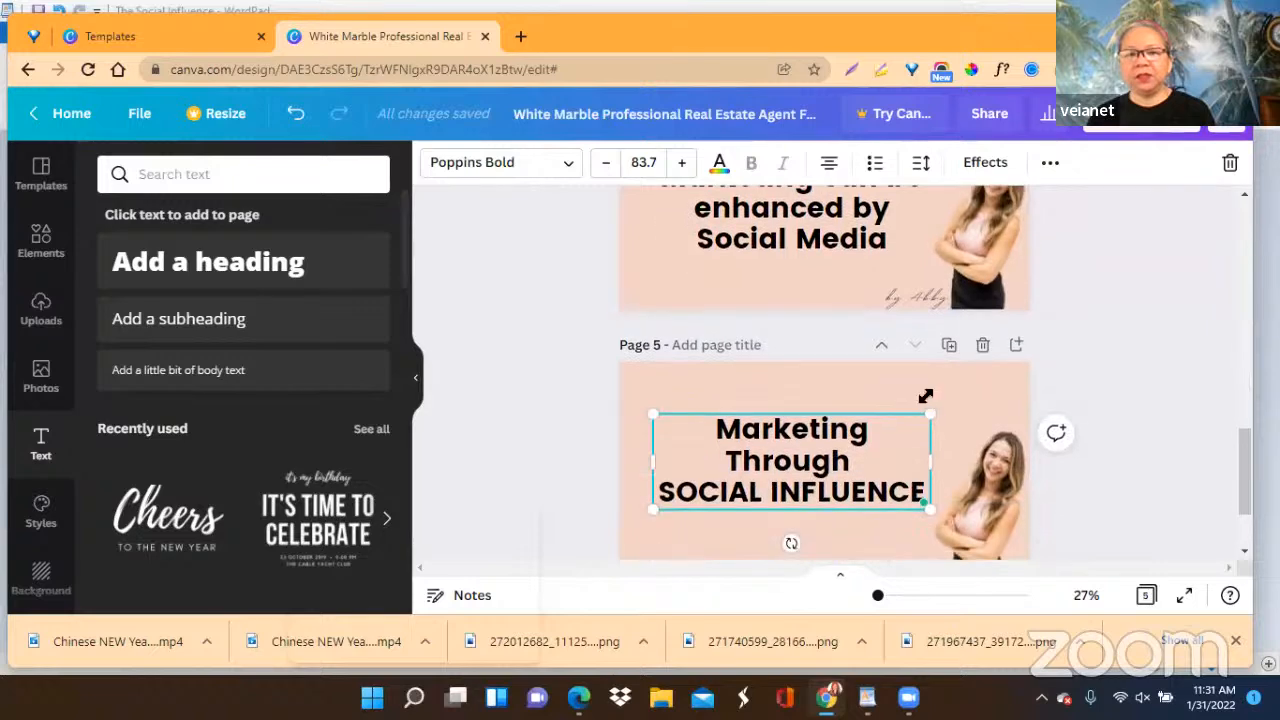
left_click(949, 345)
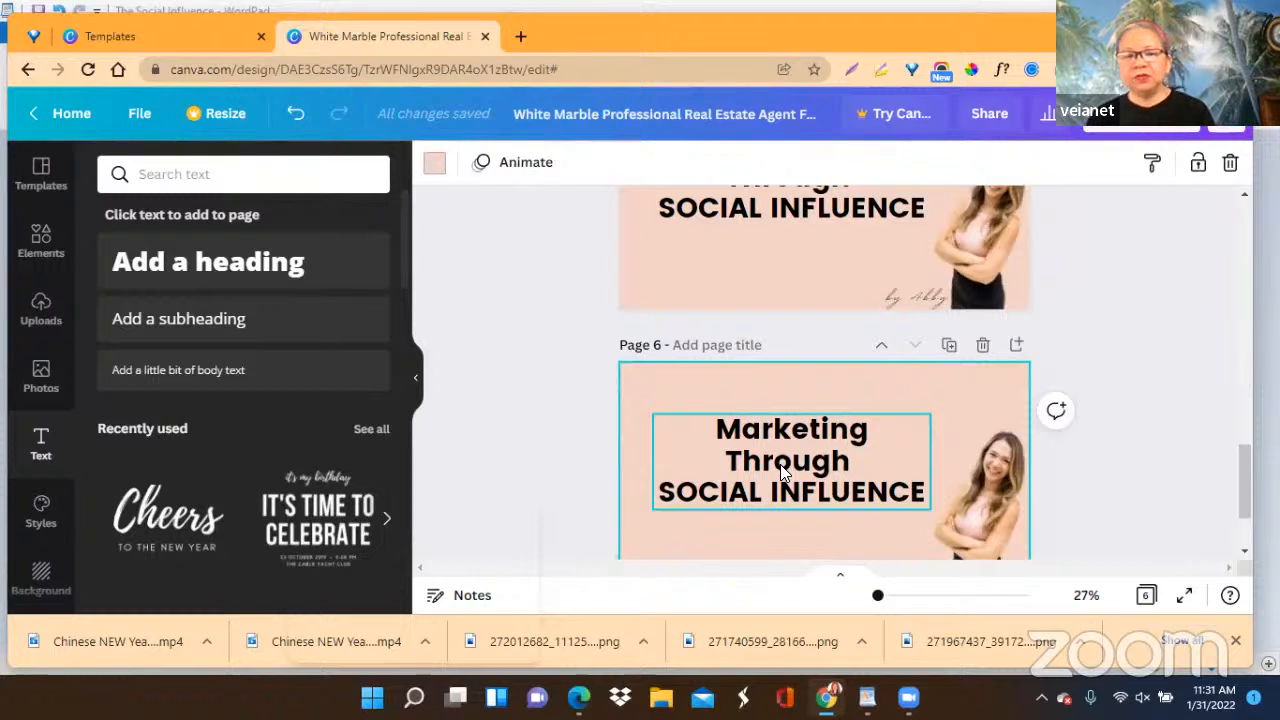
Add the free photo of grey figures linked by red lines from the "social" photo results to page 6.
left_click(43, 378)
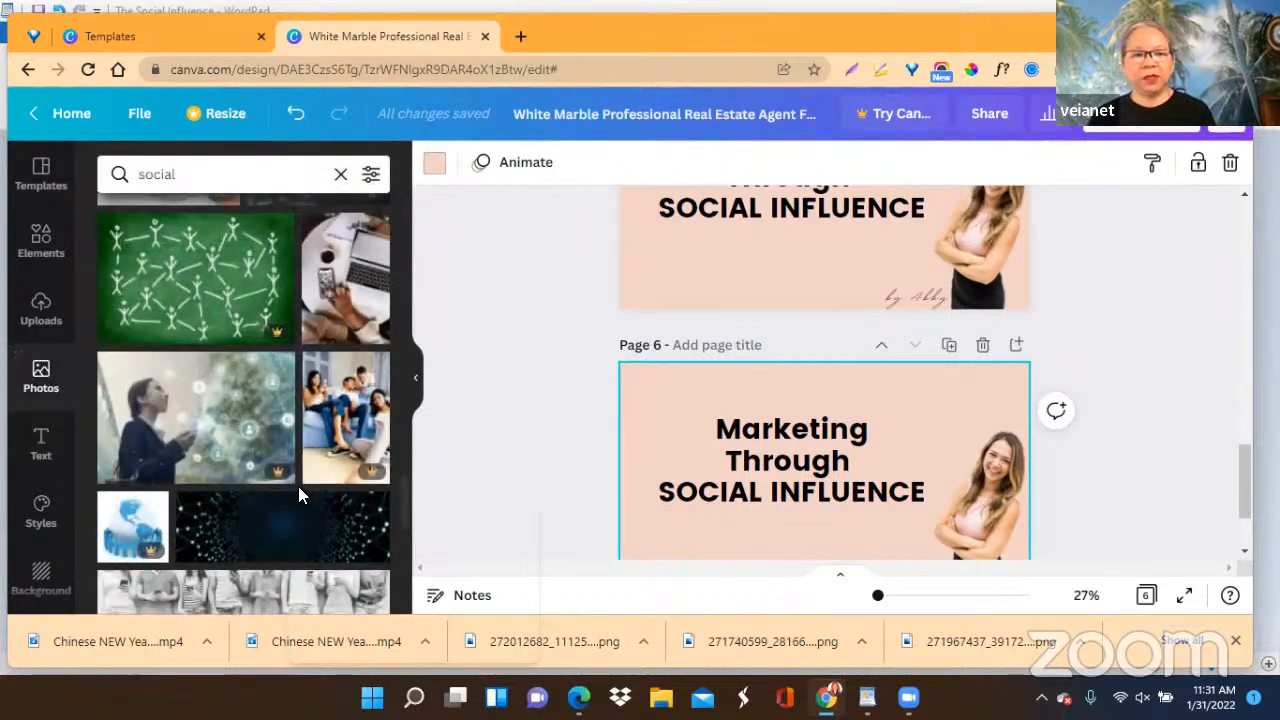
scroll(298, 486, "up", 2)
scroll(298, 486, "up", 3)
scroll(141, 323, "down", 3)
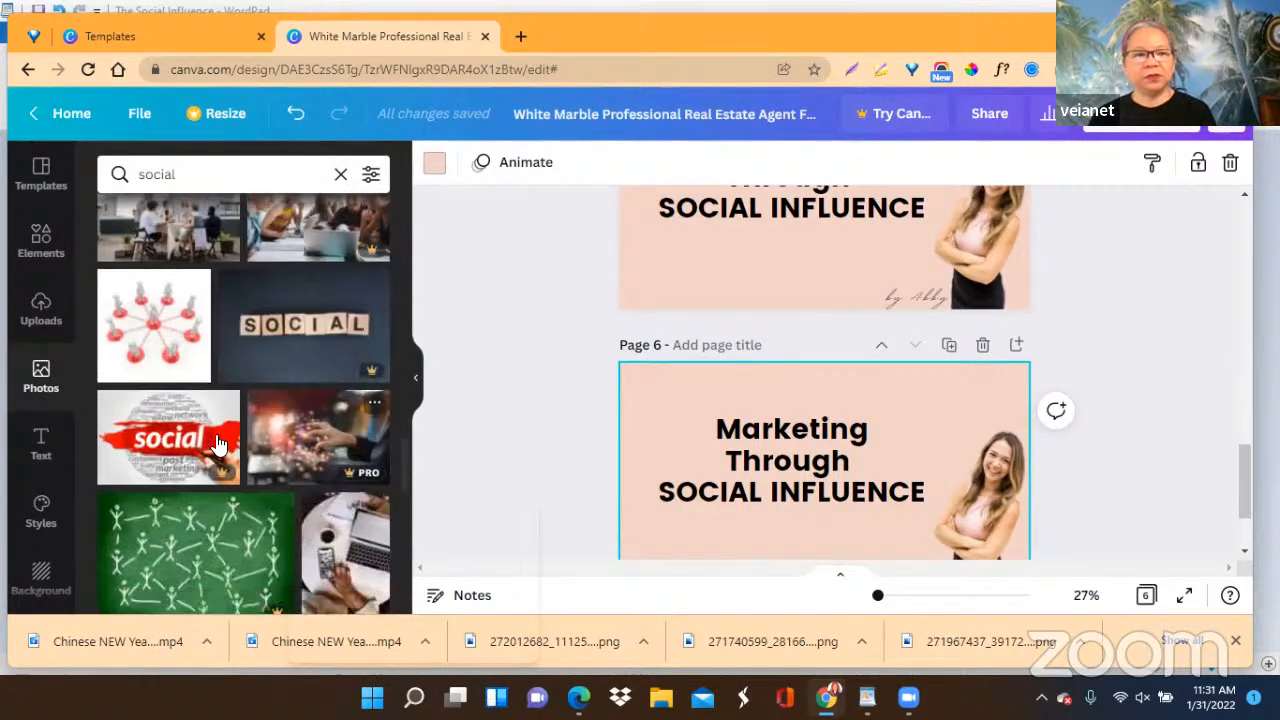
left_click(141, 323)
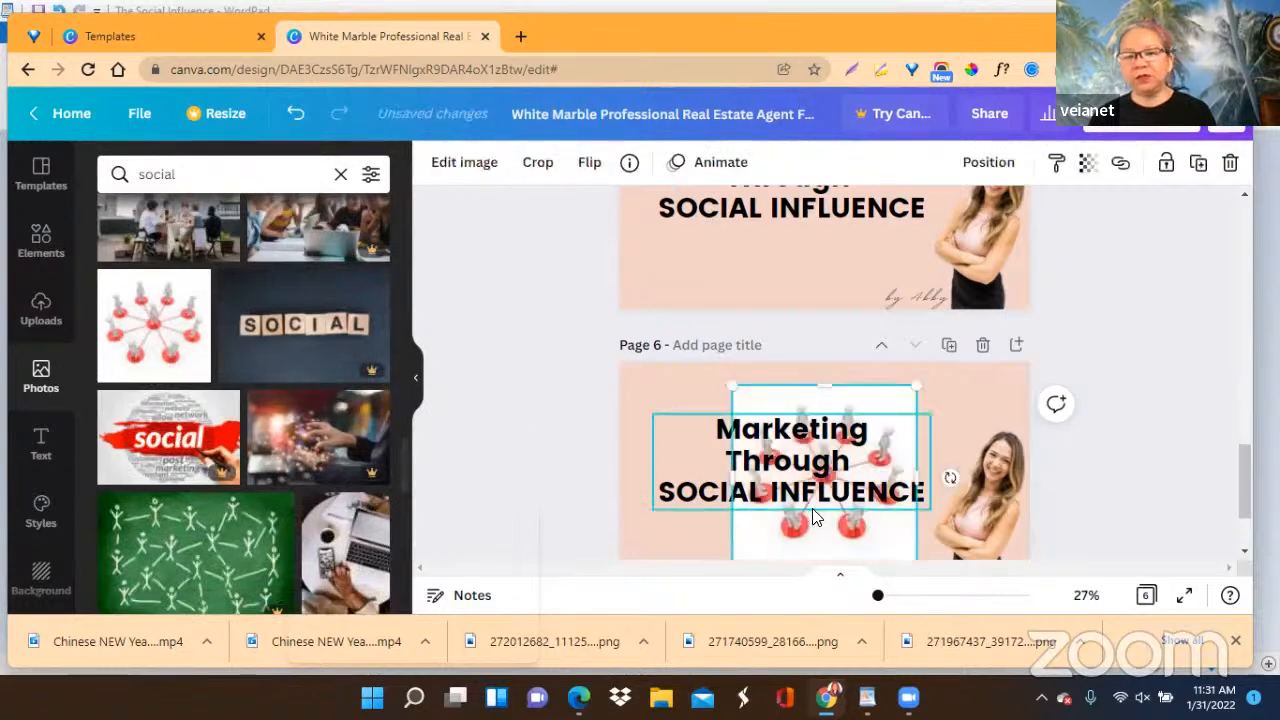
Move page 6's heading up to the page's top edge and shift the network photo down beneath it.
scroll(1058, 396, "down", 2)
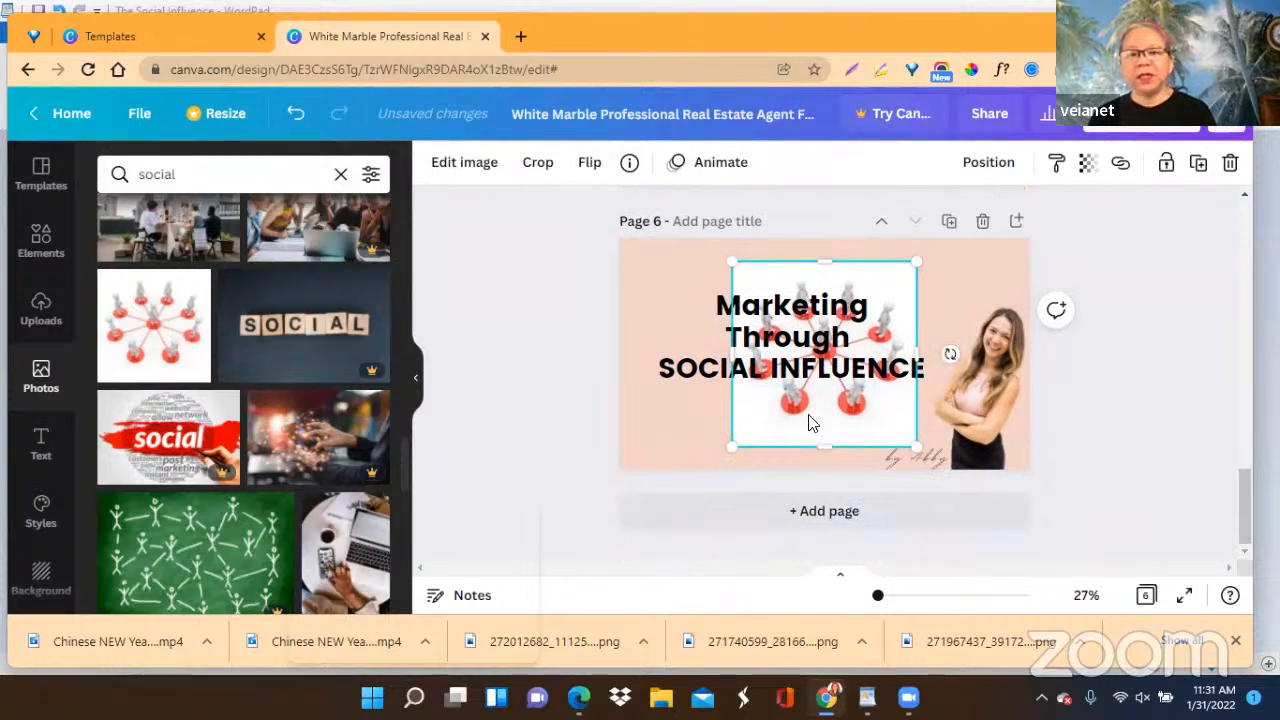
left_click_drag(788, 340, 784, 278)
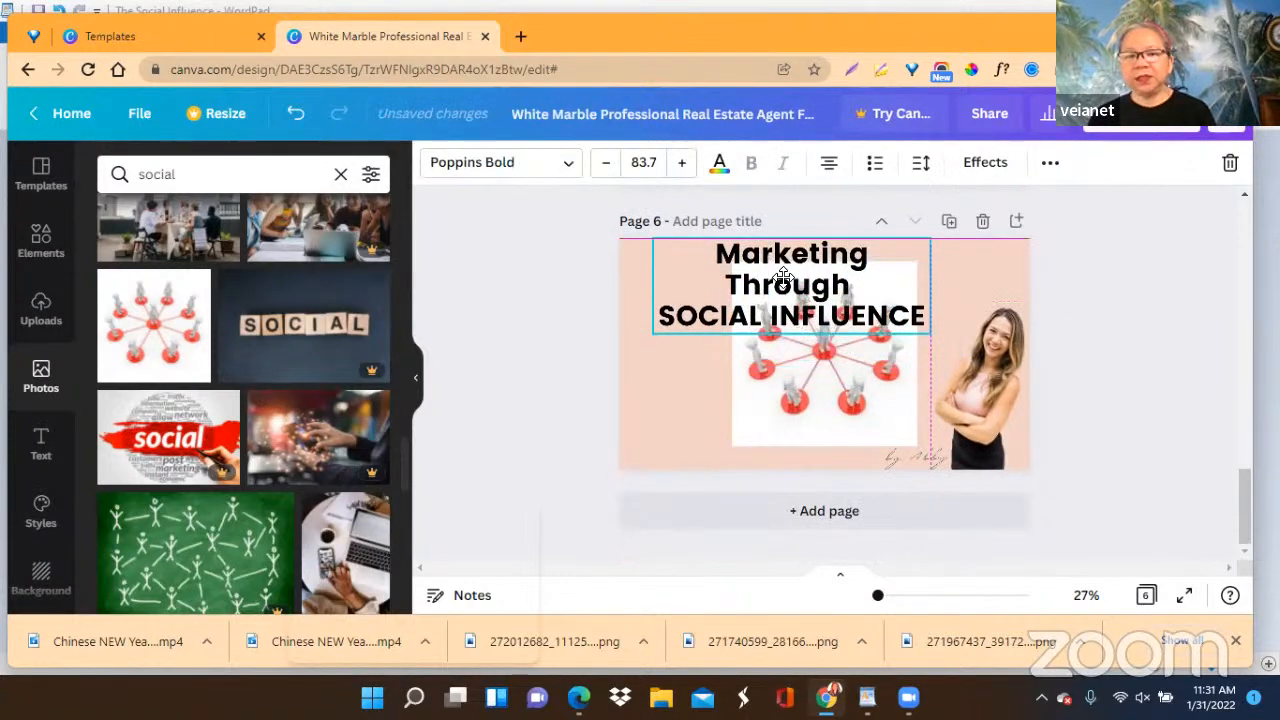
left_click_drag(826, 391, 803, 418)
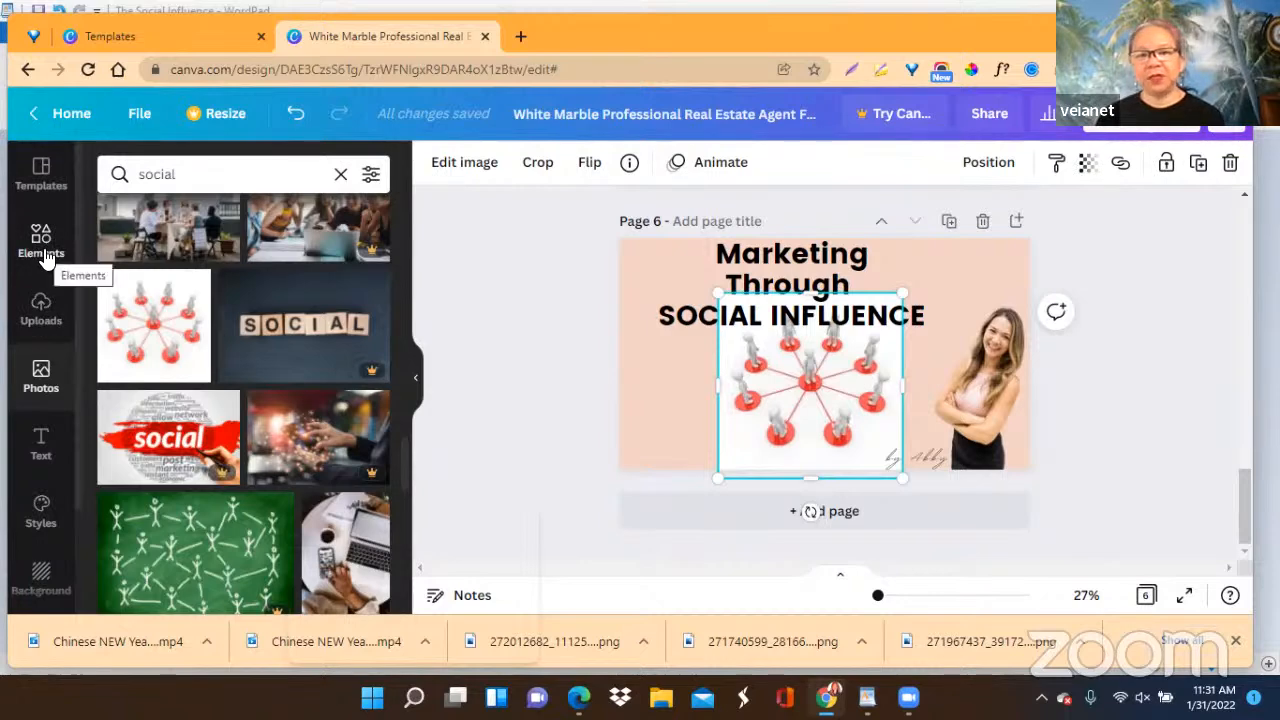
left_click(590, 370)
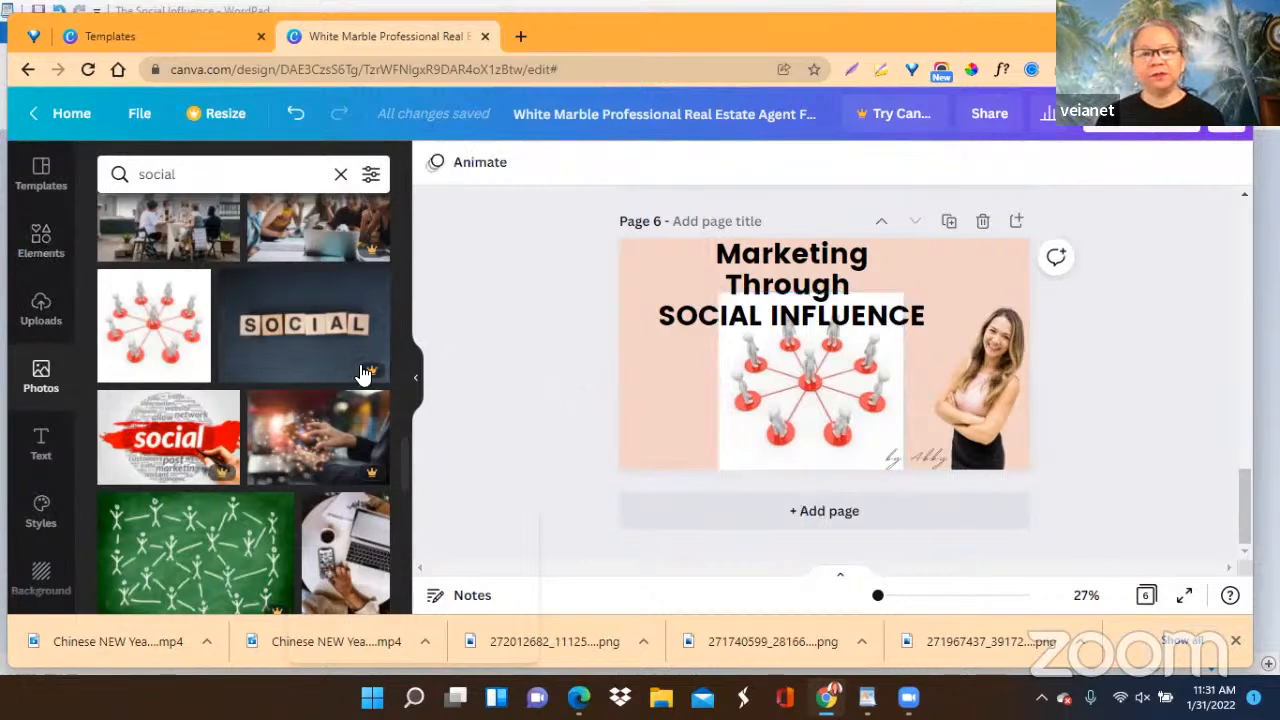
Browse all available frames and add the free circular frame with a thin dark outline to page 6.
left_click(35, 255)
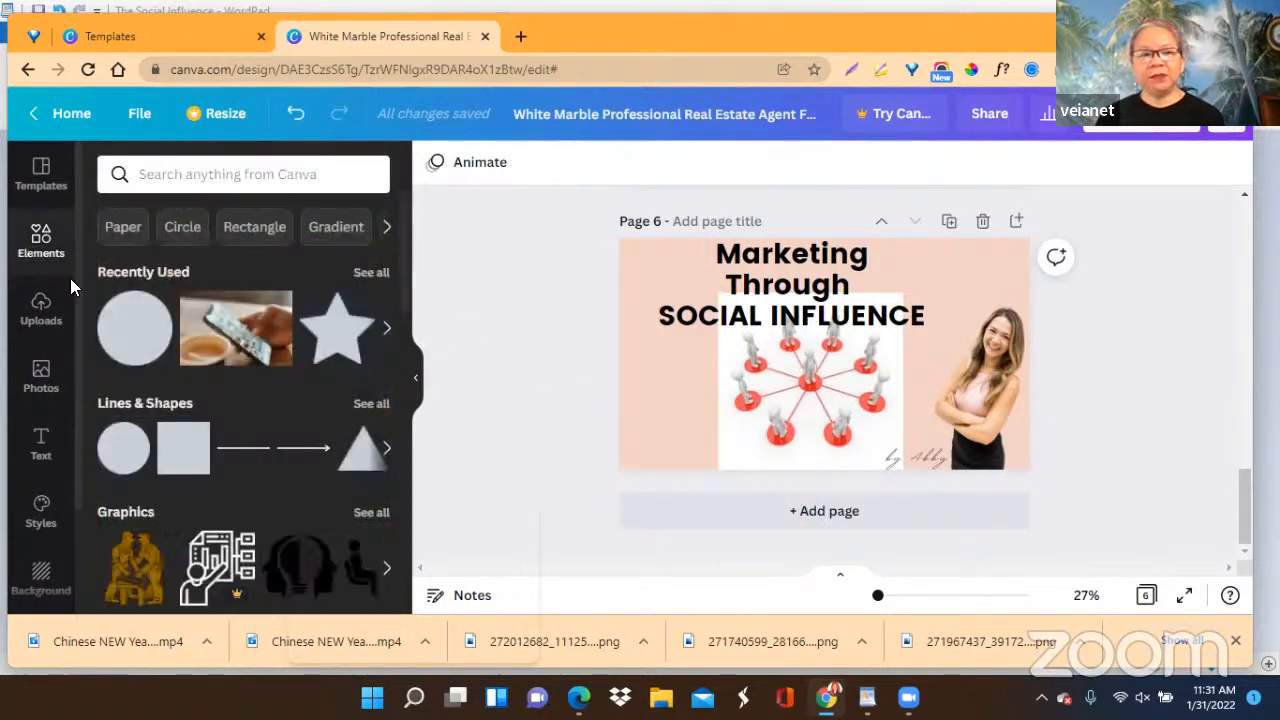
scroll(275, 378, "down", 1)
scroll(288, 406, "down", 10)
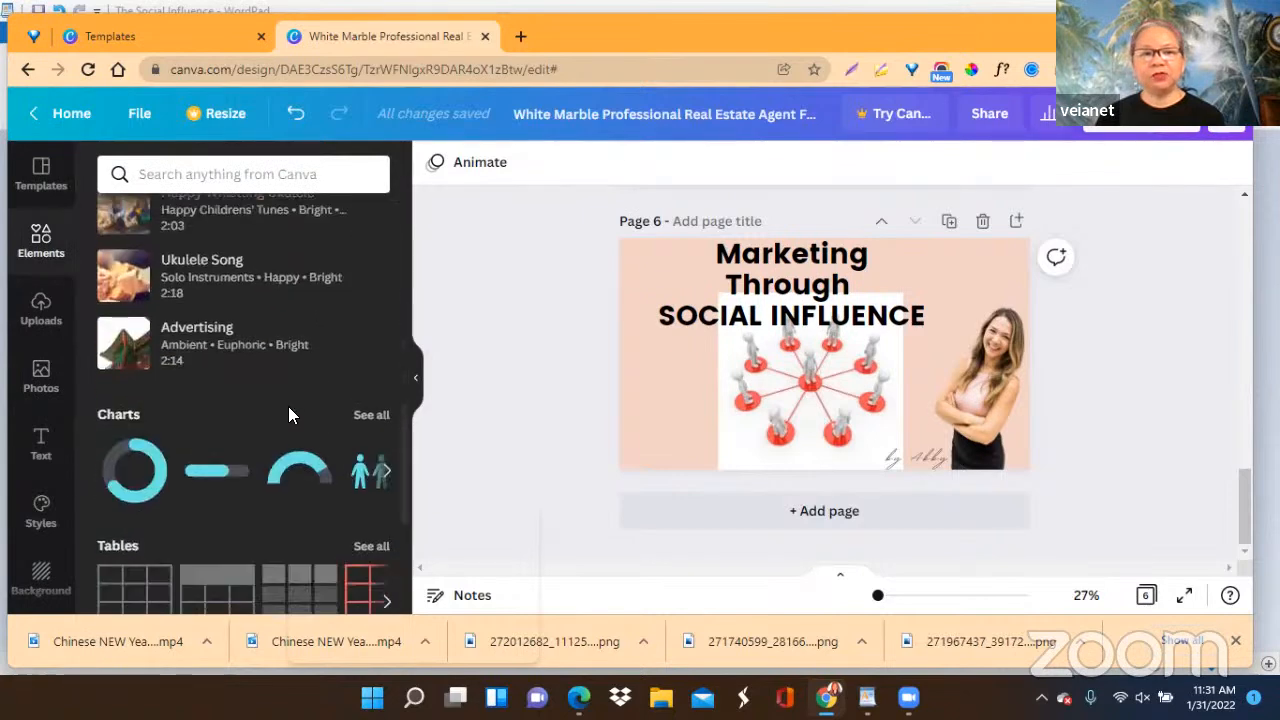
scroll(288, 406, "down", 1)
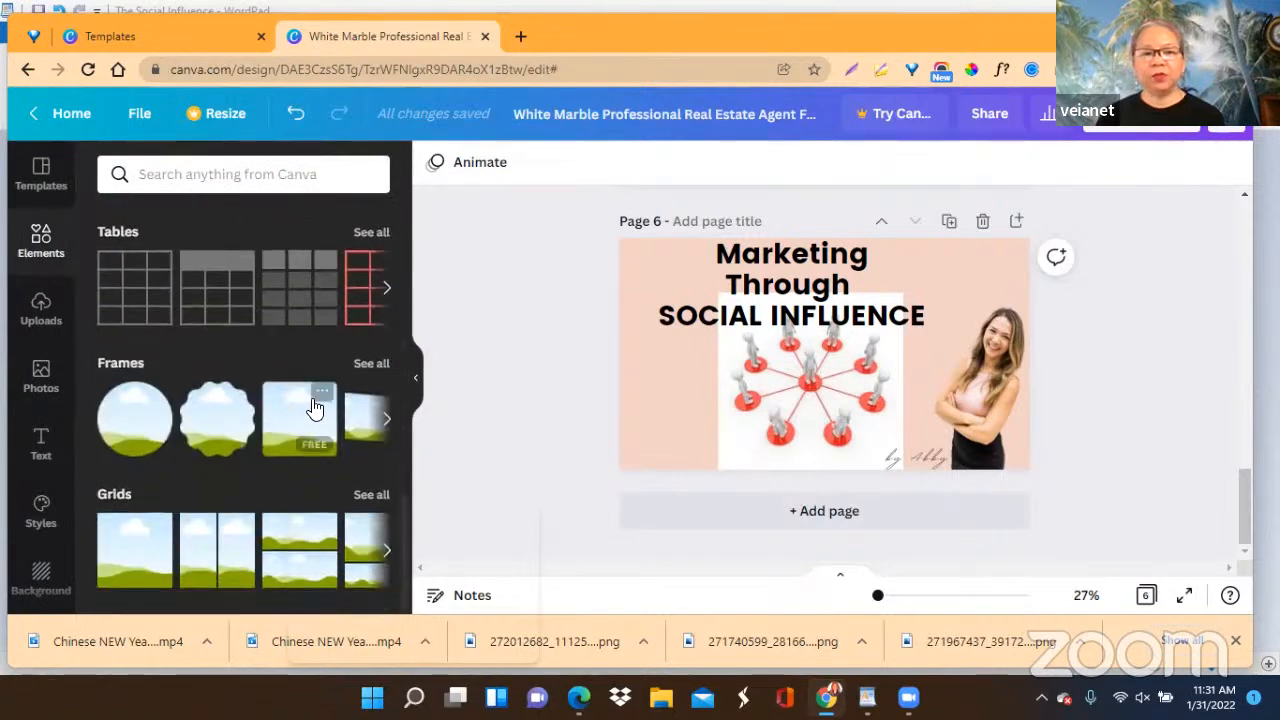
left_click(372, 364)
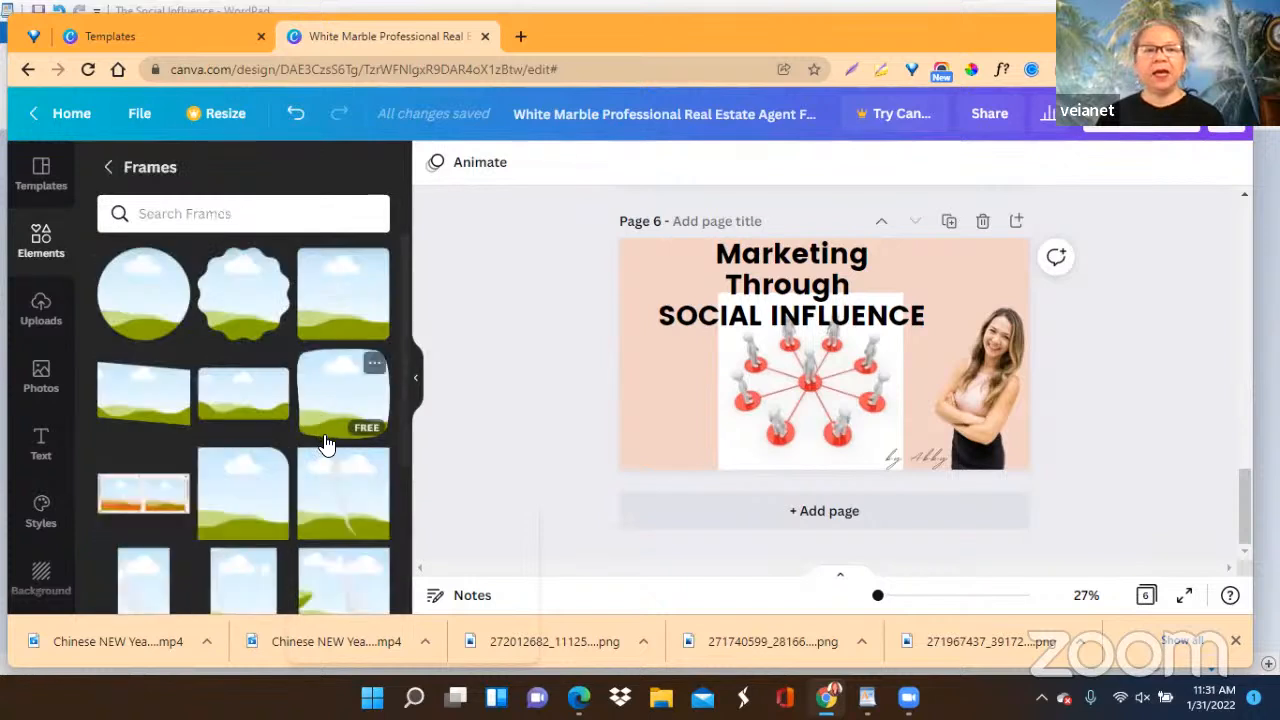
scroll(327, 440, "down", 5)
scroll(326, 443, "down", 5)
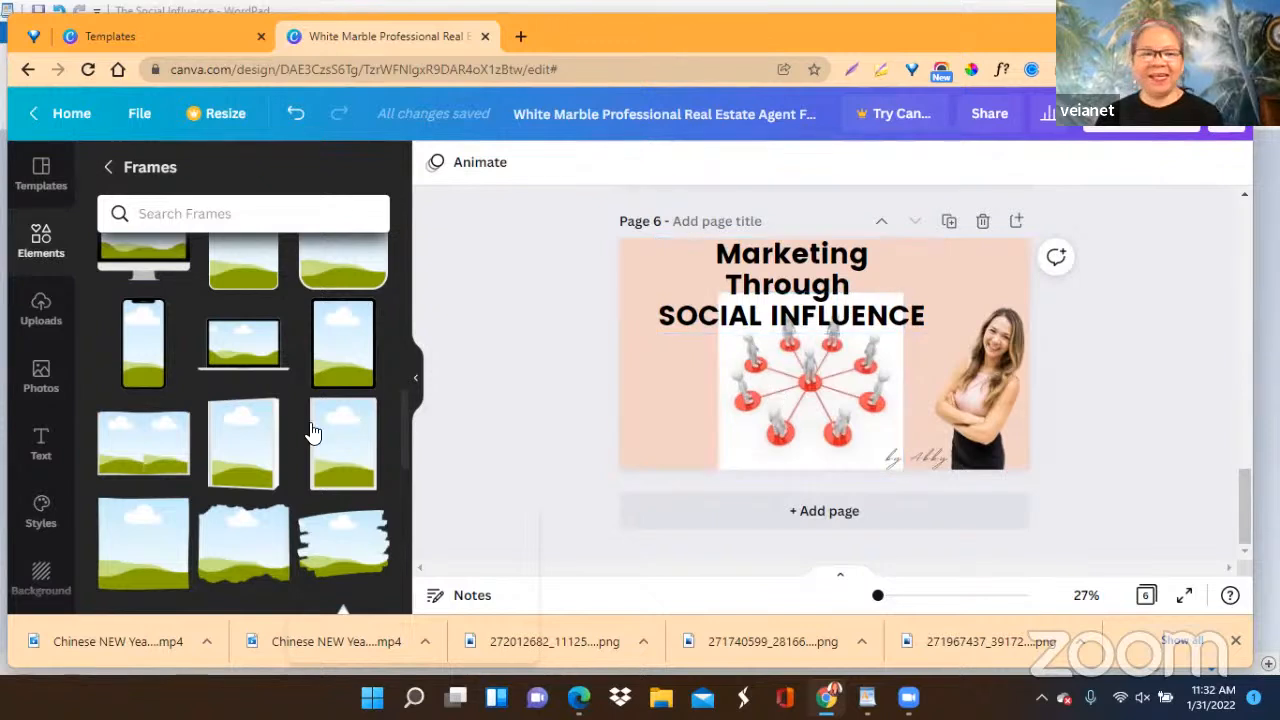
scroll(288, 483, "down", 6)
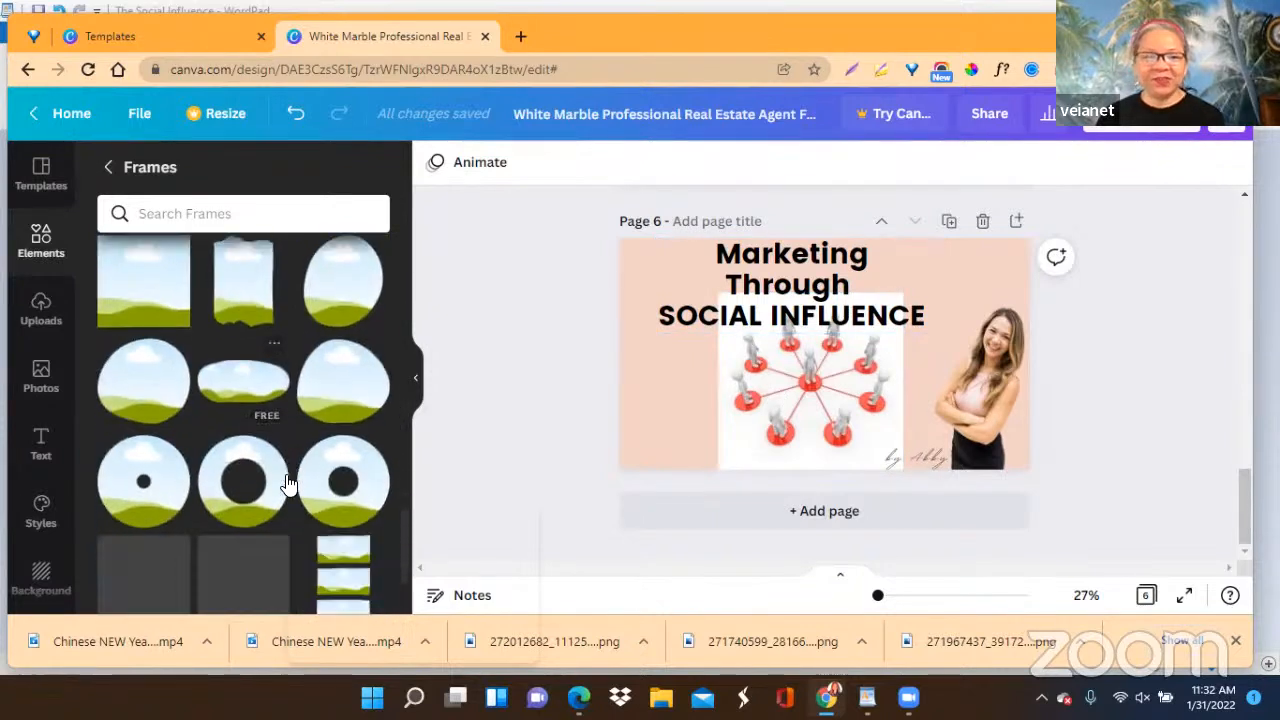
scroll(288, 483, "down", 3)
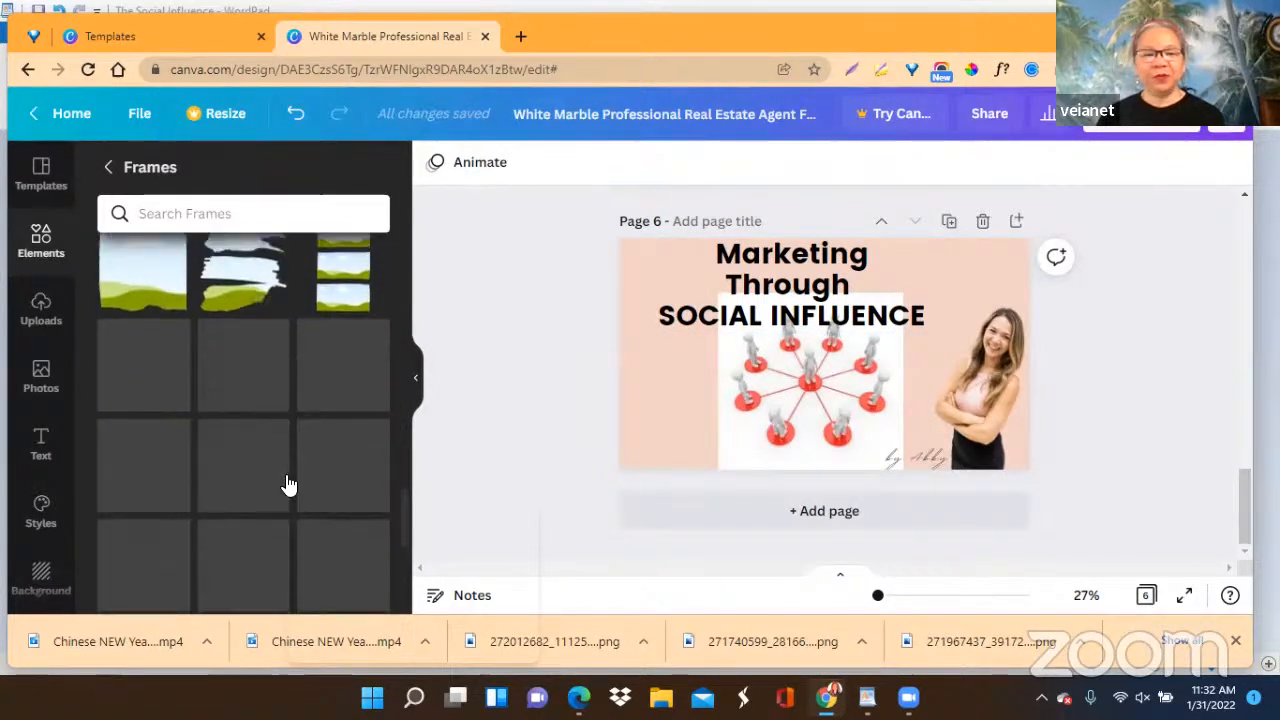
scroll(286, 483, "down", 5)
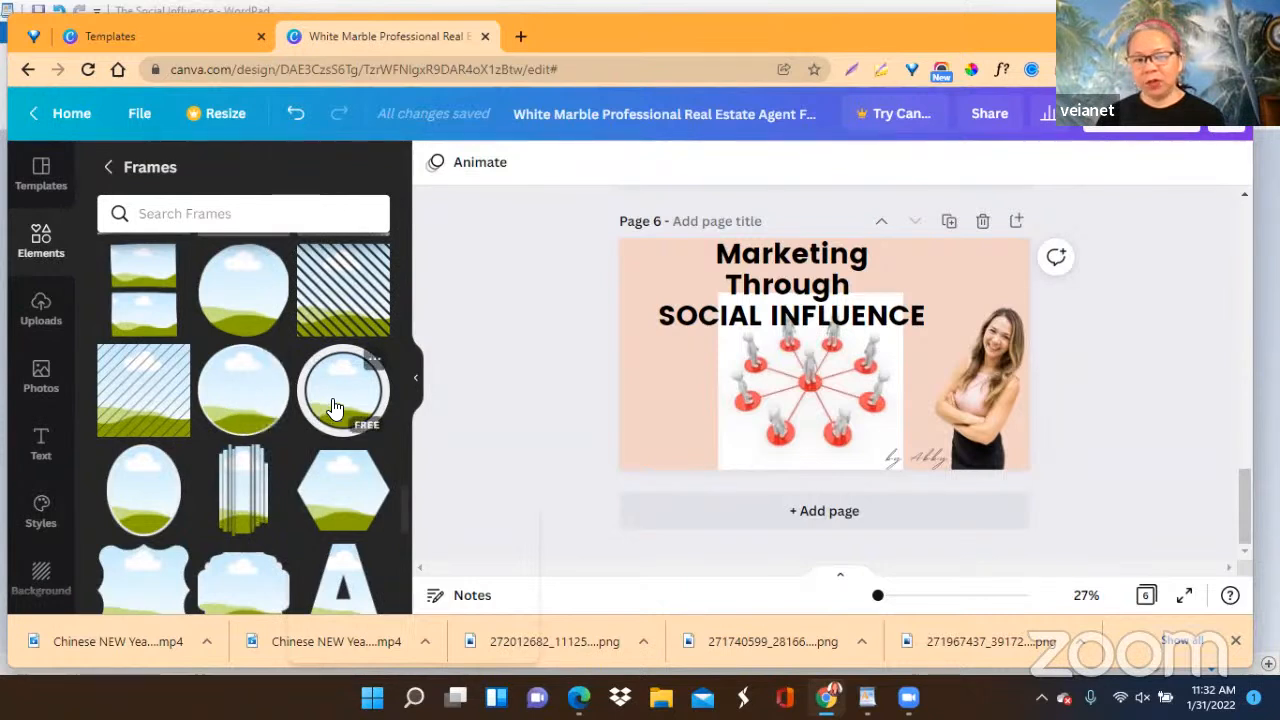
left_click(241, 400)
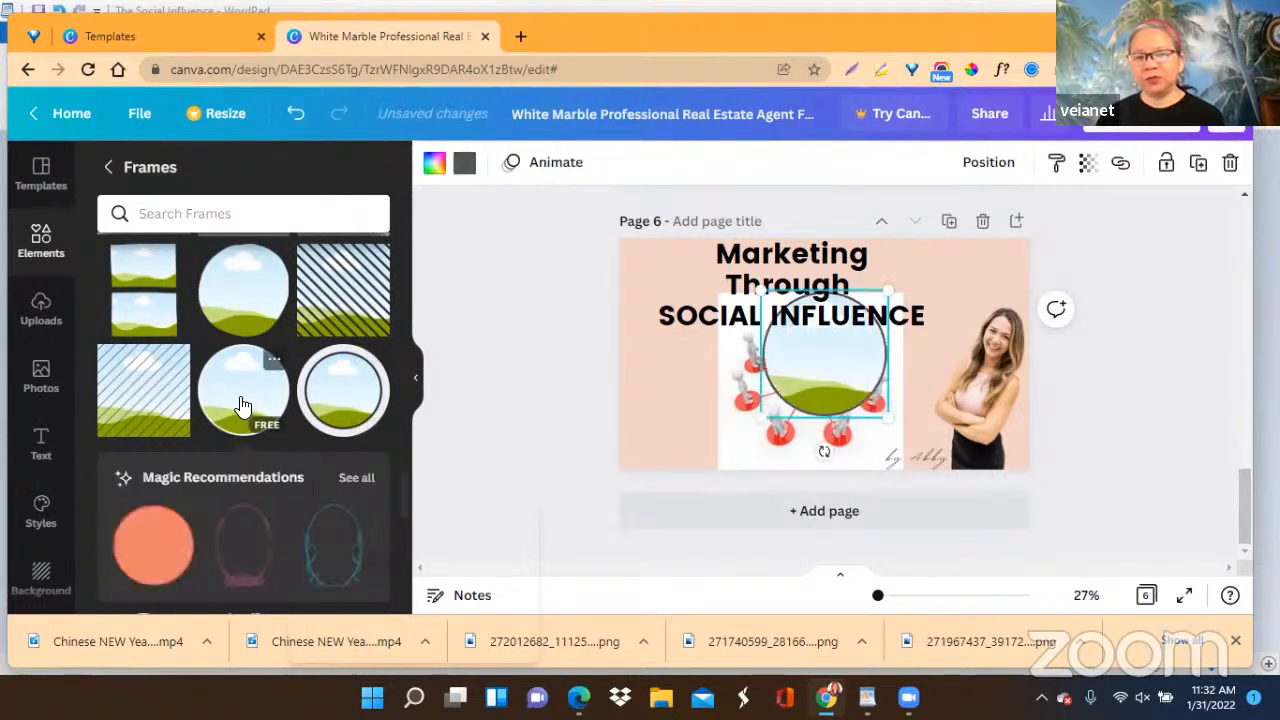
Place the circular frame in page 6's lower-left area and fill it with the network photo.
left_click_drag(826, 368, 706, 396)
left_click_drag(848, 396, 740, 402)
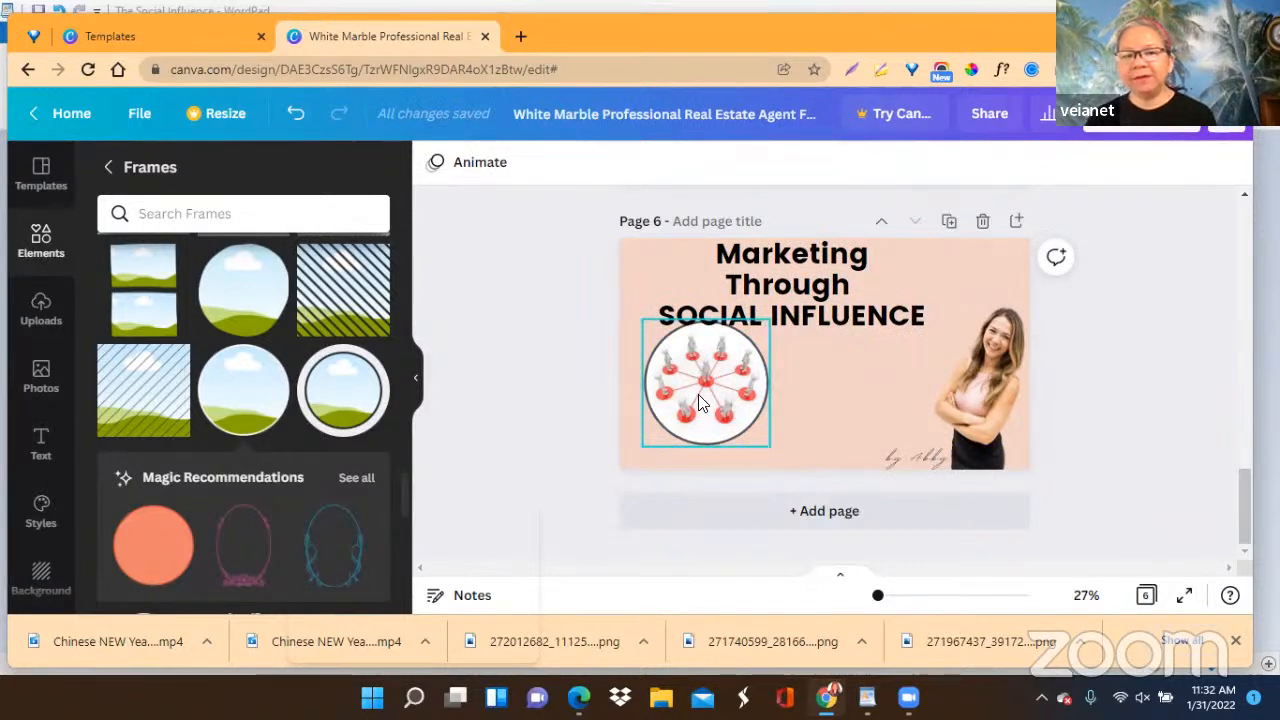
left_click(701, 397)
Shrink page 6's heading to size 52.2, widen its box to fit two lines, and move it above the circular picture.
left_click(811, 311)
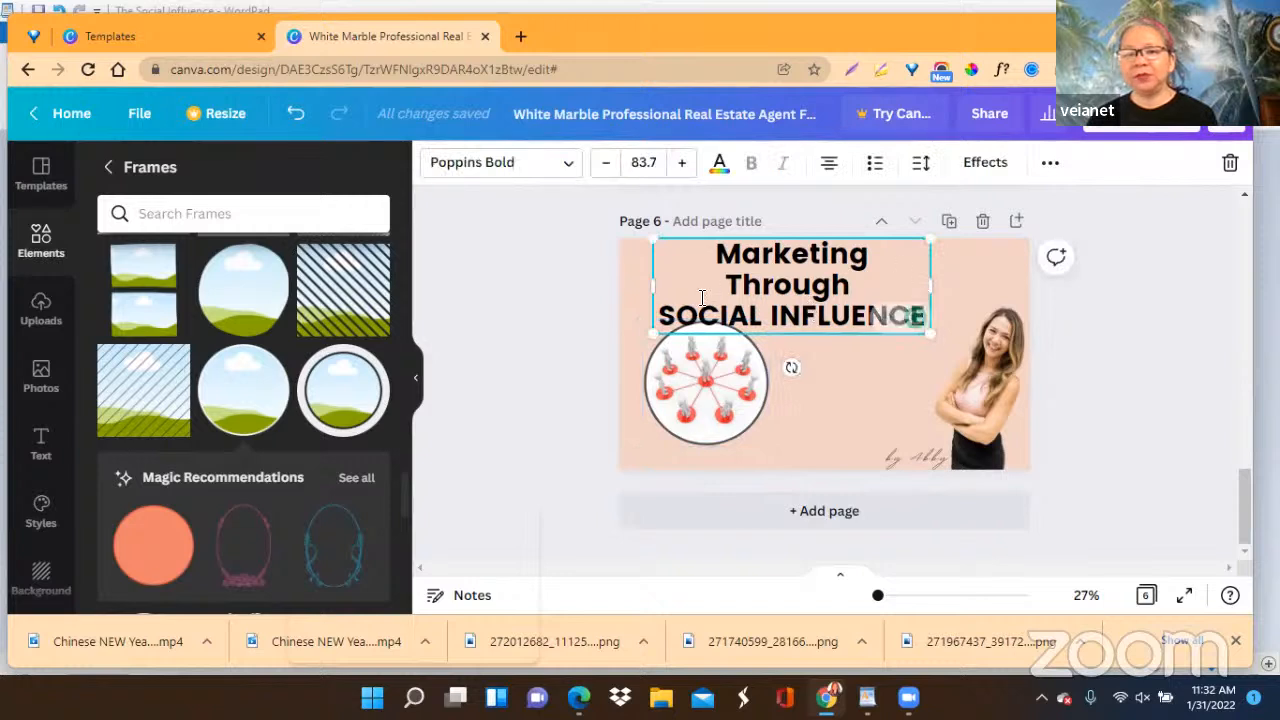
left_click_drag(650, 238, 740, 386)
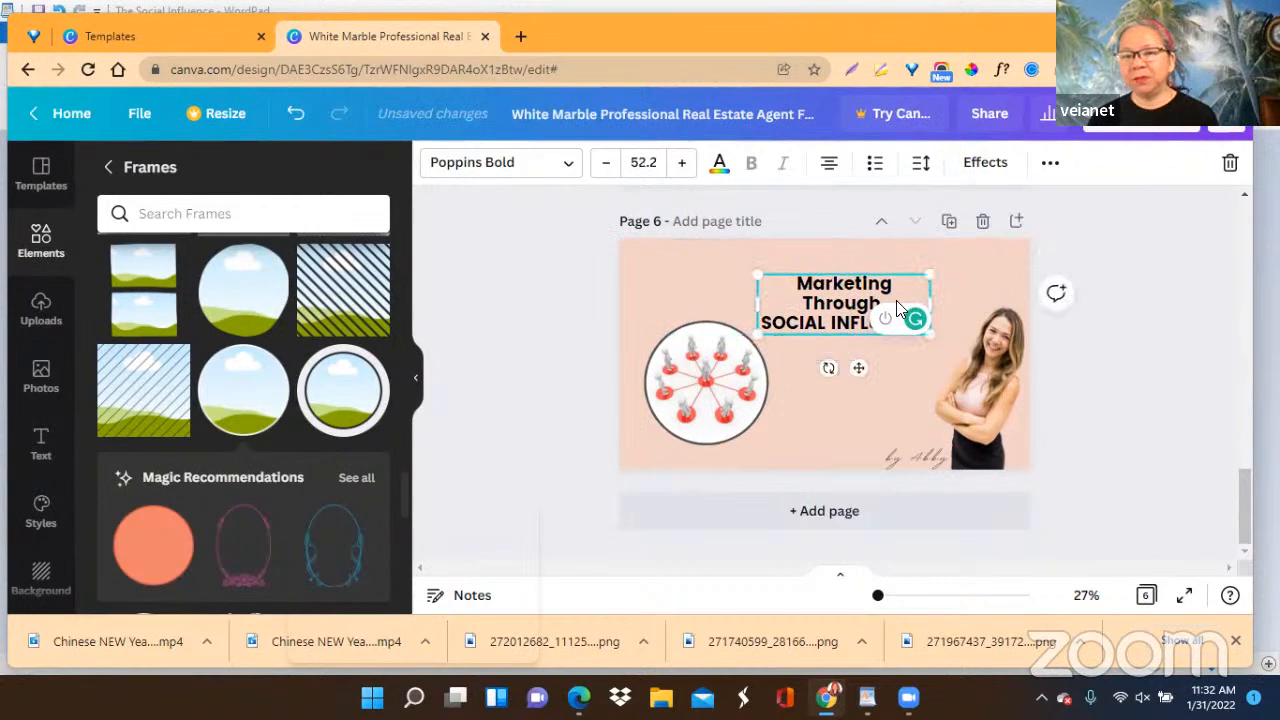
left_click_drag(930, 302, 1028, 302)
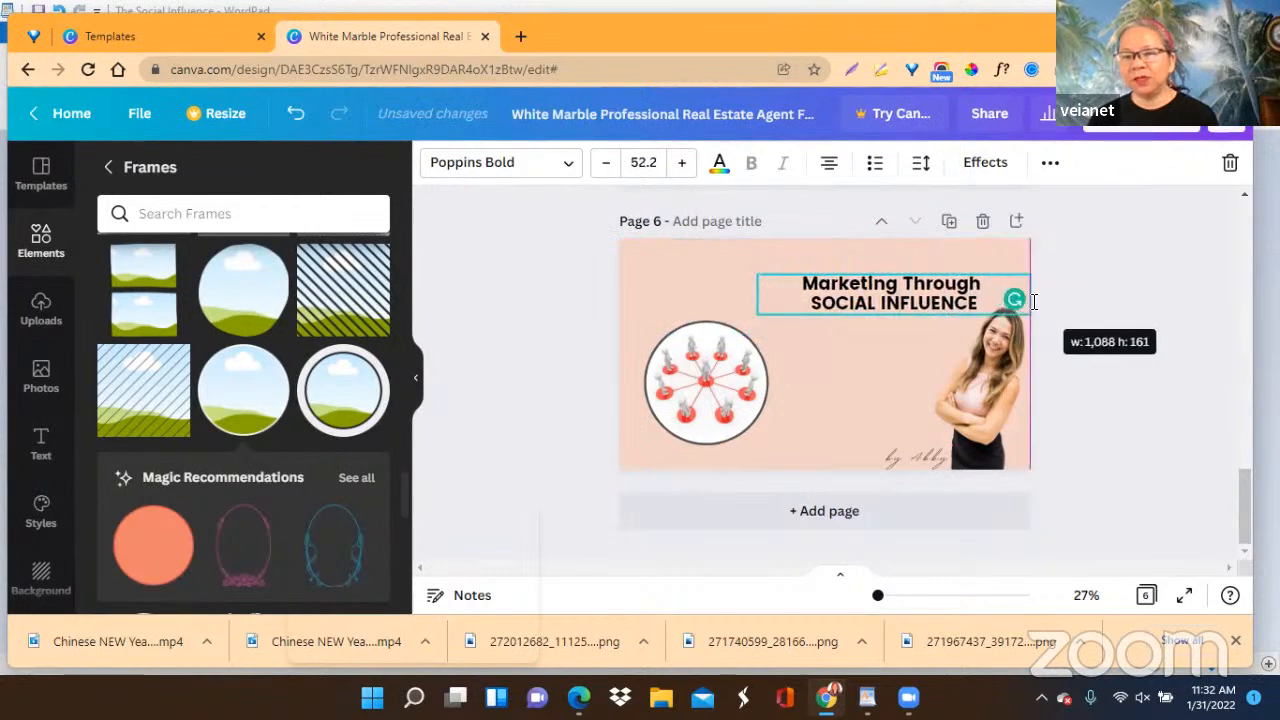
left_click_drag(908, 348, 793, 335)
Enlarge the circular network picture on page 6 and move the heading to the page's upper-right corner above the woman.
left_click(718, 394)
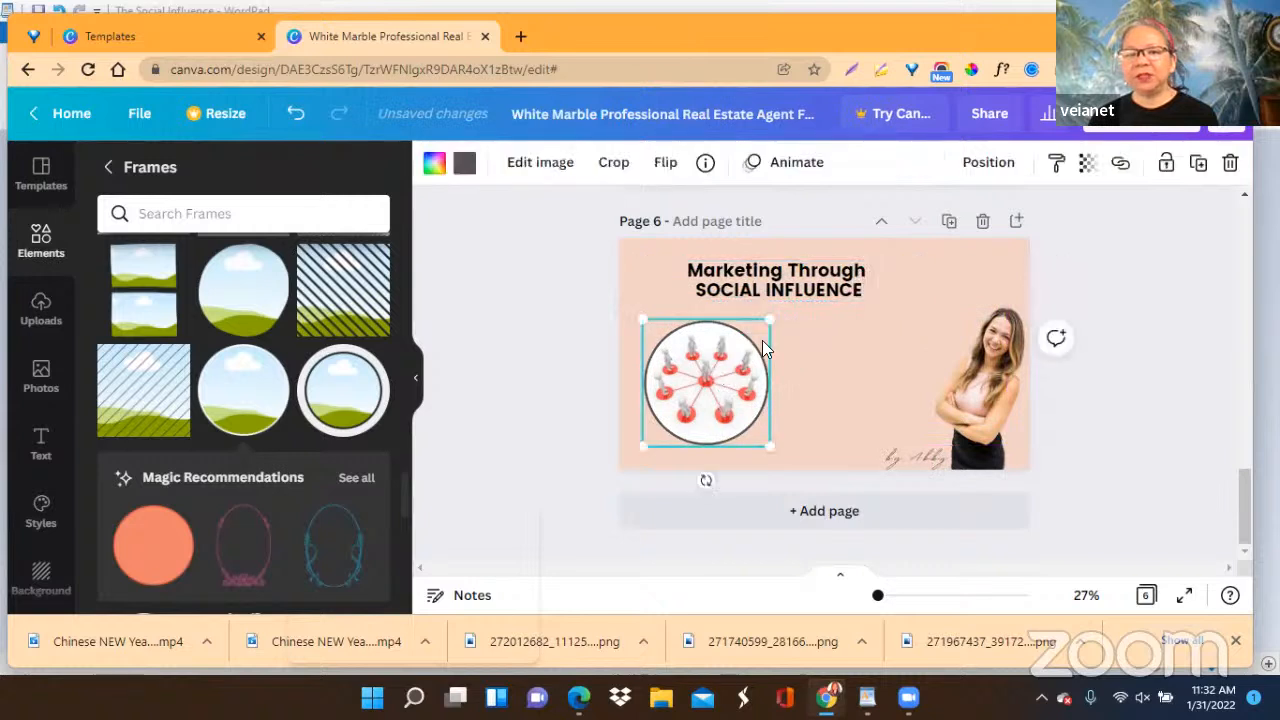
left_click_drag(767, 320, 883, 300)
left_click_drag(724, 345, 763, 360)
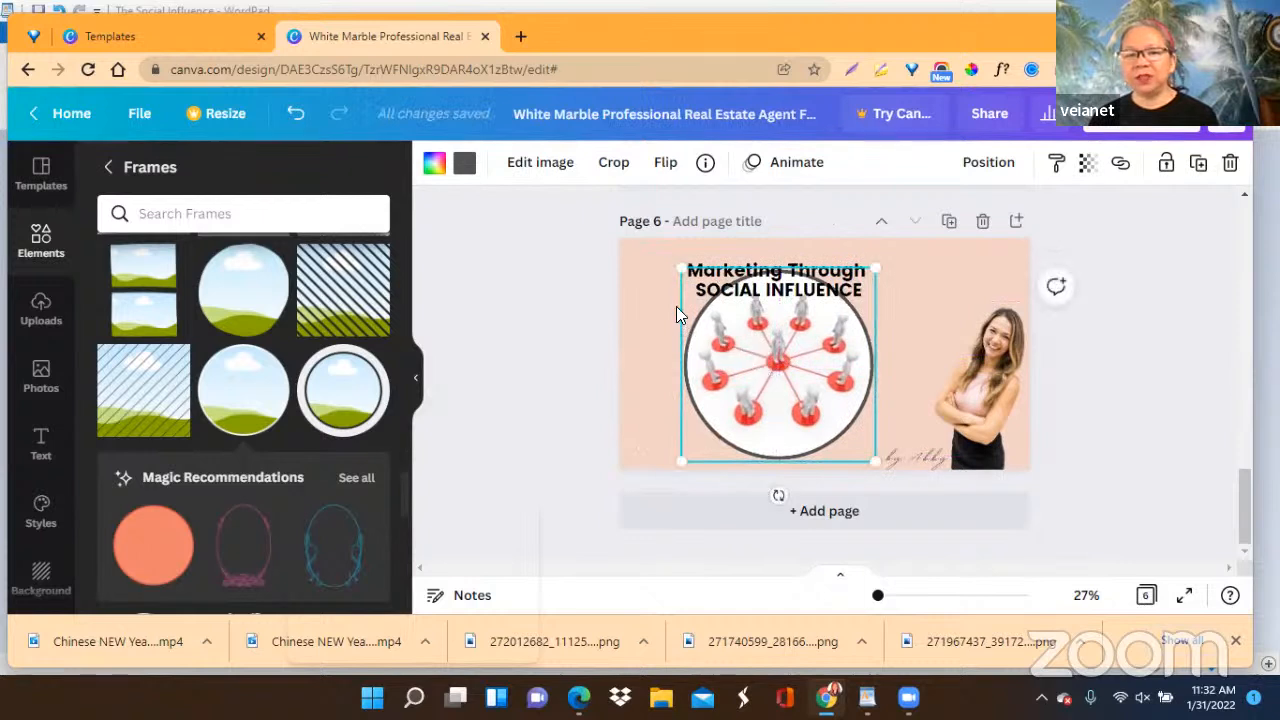
left_click(897, 282)
left_click_drag(897, 282, 1039, 269)
Enlarge the circular network picture to the full height of page 6 and align it with the page's left edge.
left_click(773, 380)
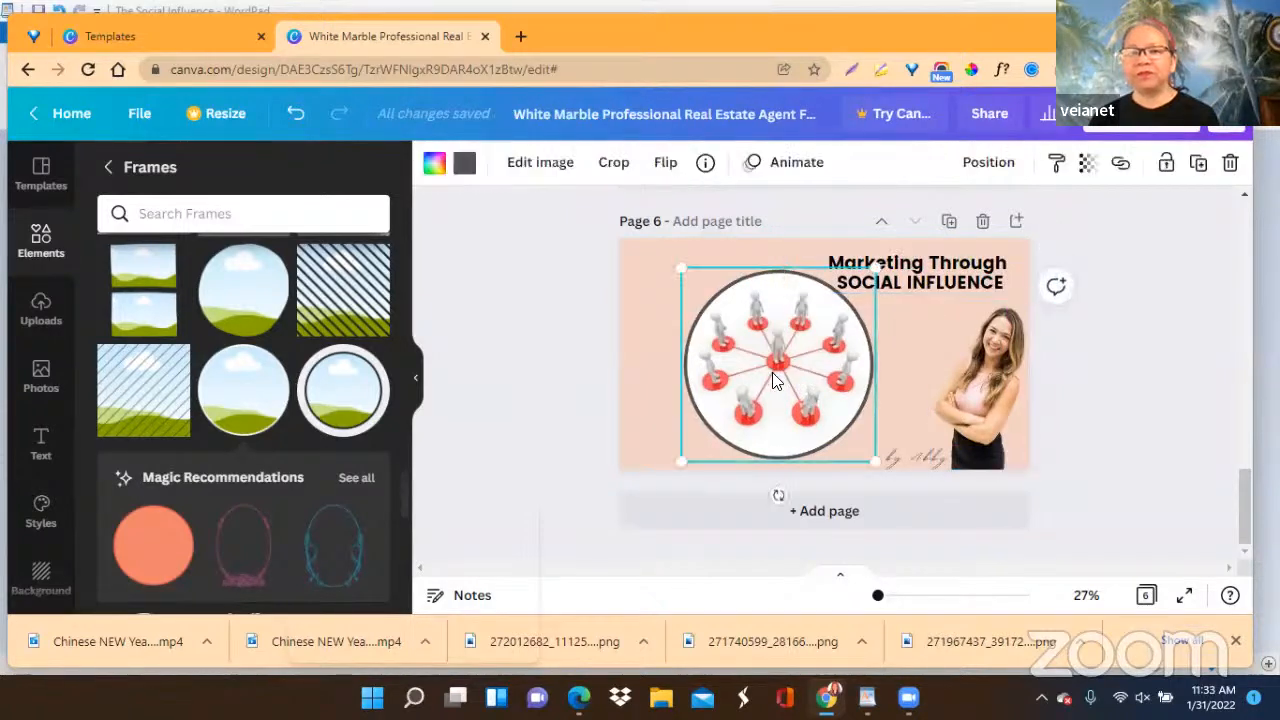
left_click_drag(677, 270, 640, 251)
left_click_drag(774, 338, 750, 345)
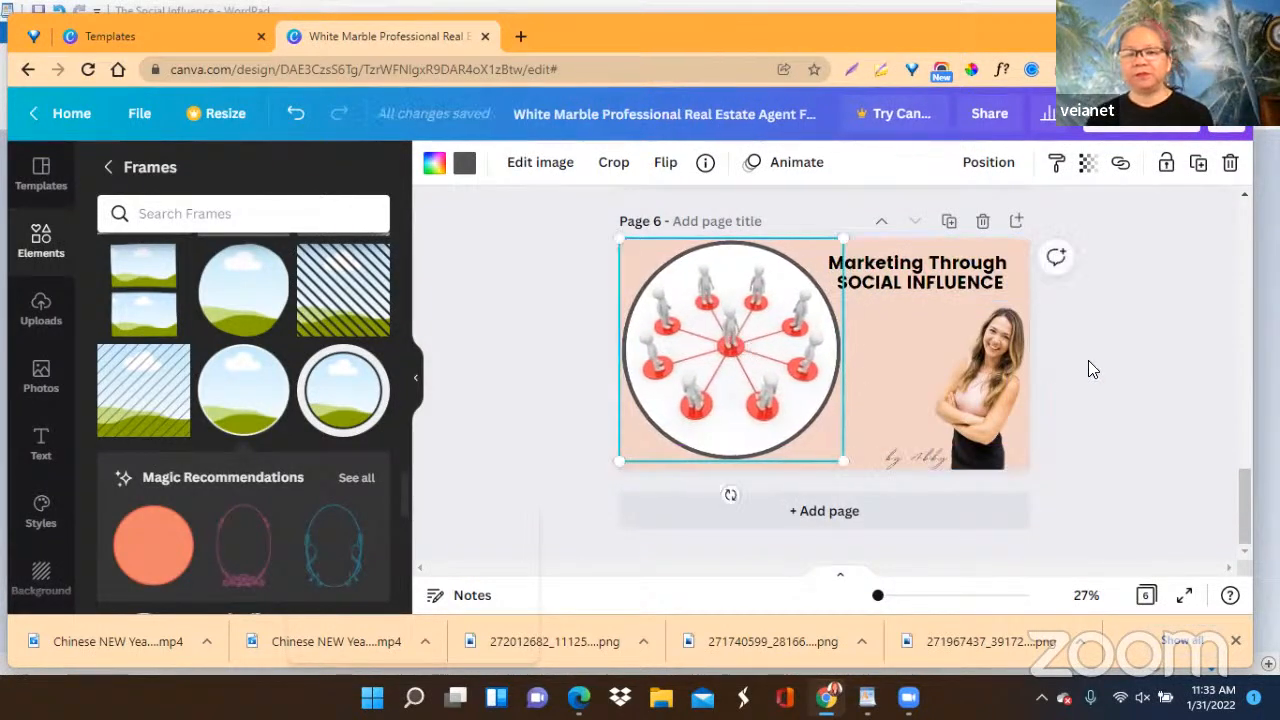
left_click_drag(837, 463, 841, 468)
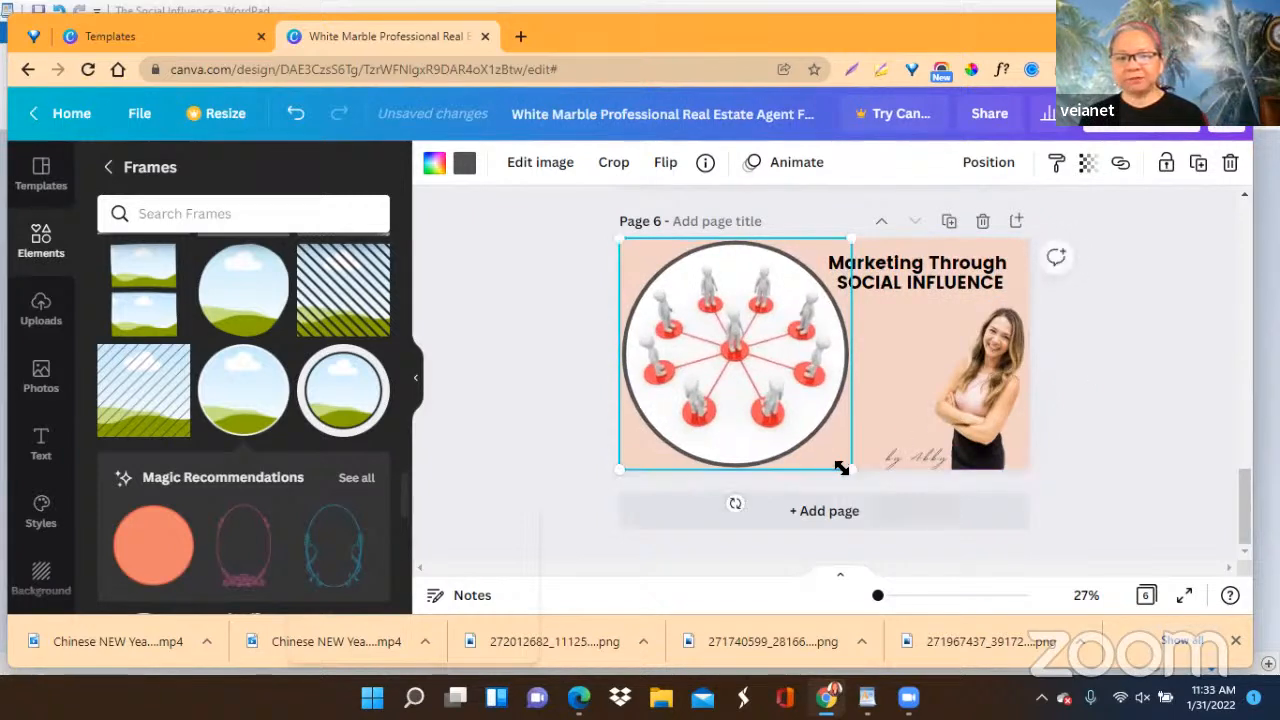
left_click(1136, 385)
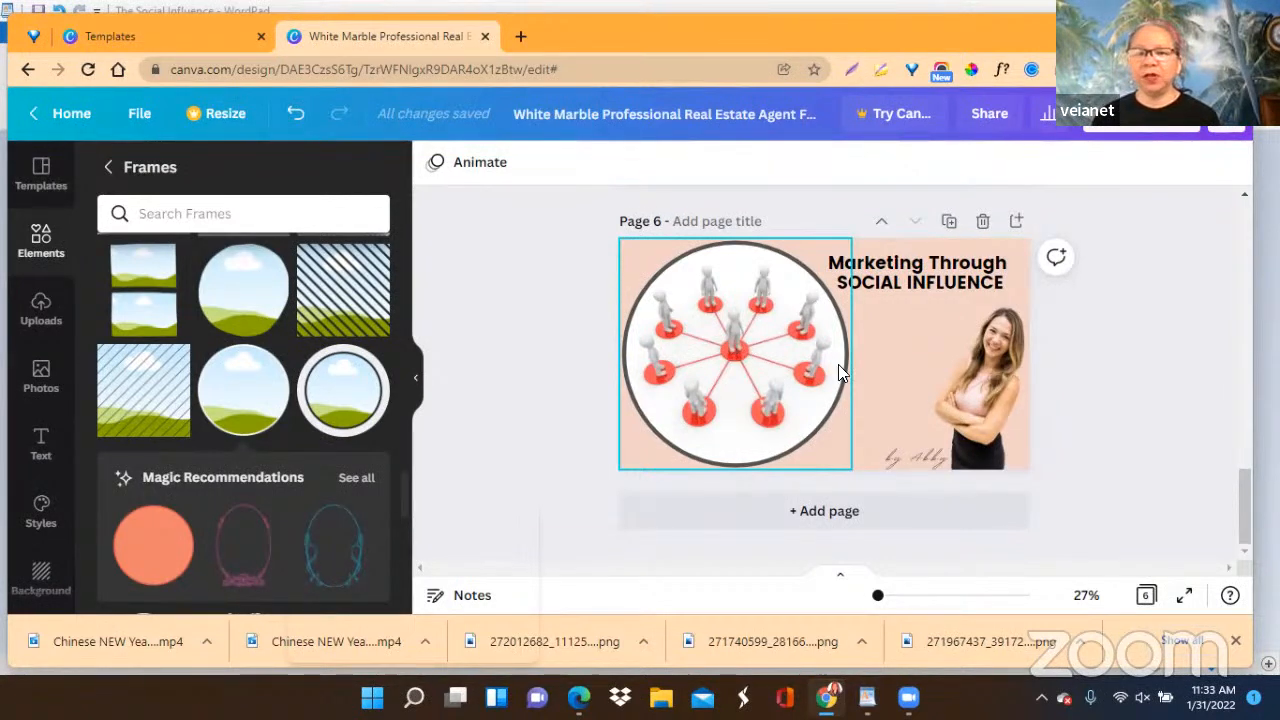
left_click(818, 512)
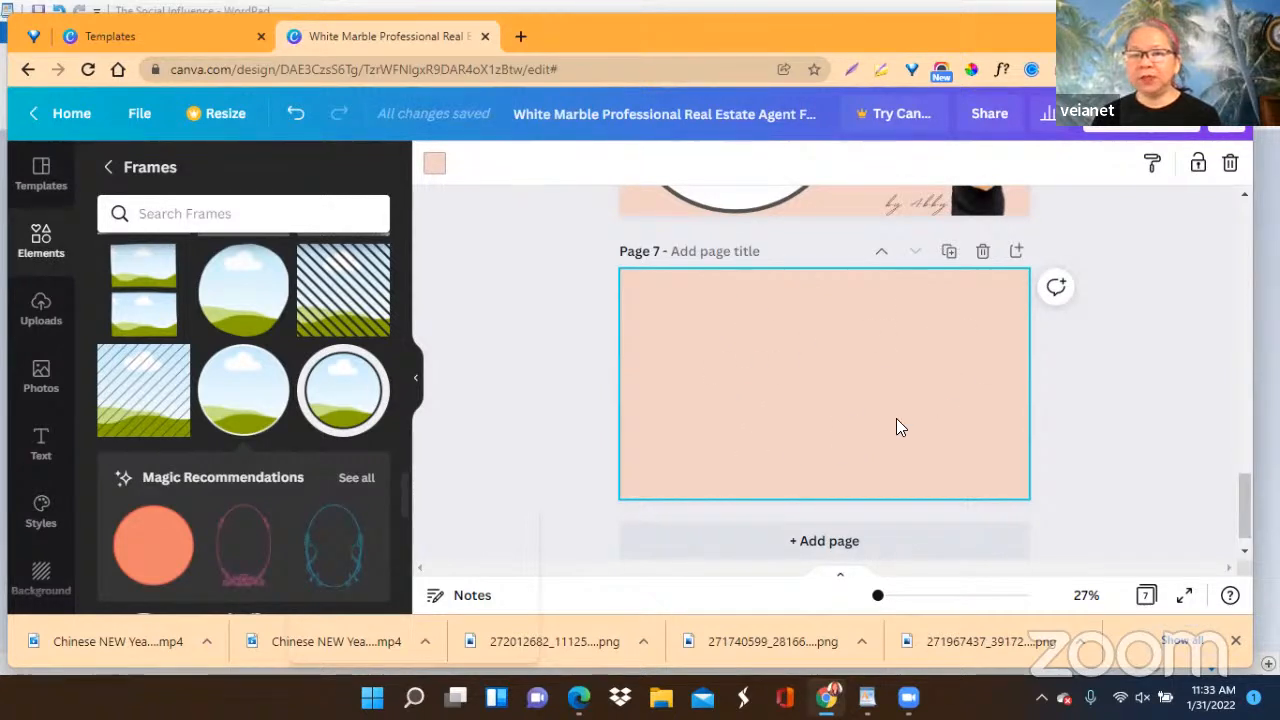
scroll(896, 420, "up", 3)
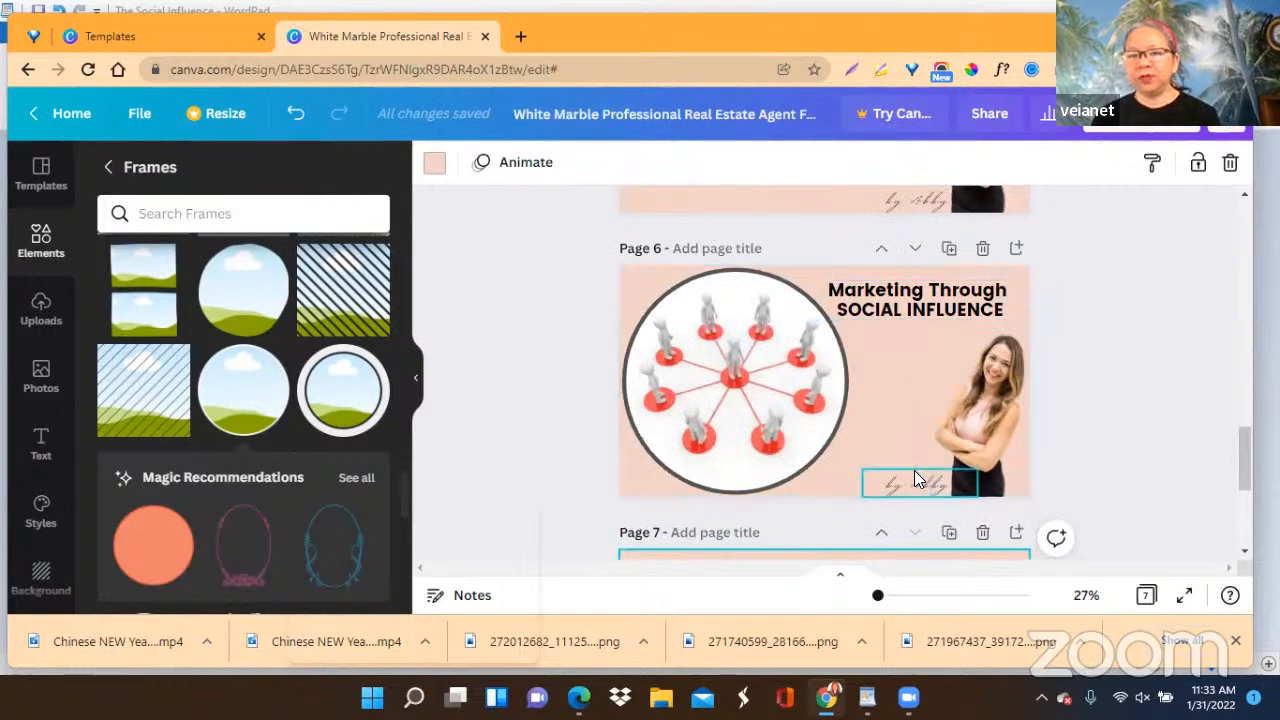
scroll(1034, 374, "down", 1)
scroll(1034, 374, "down", 3)
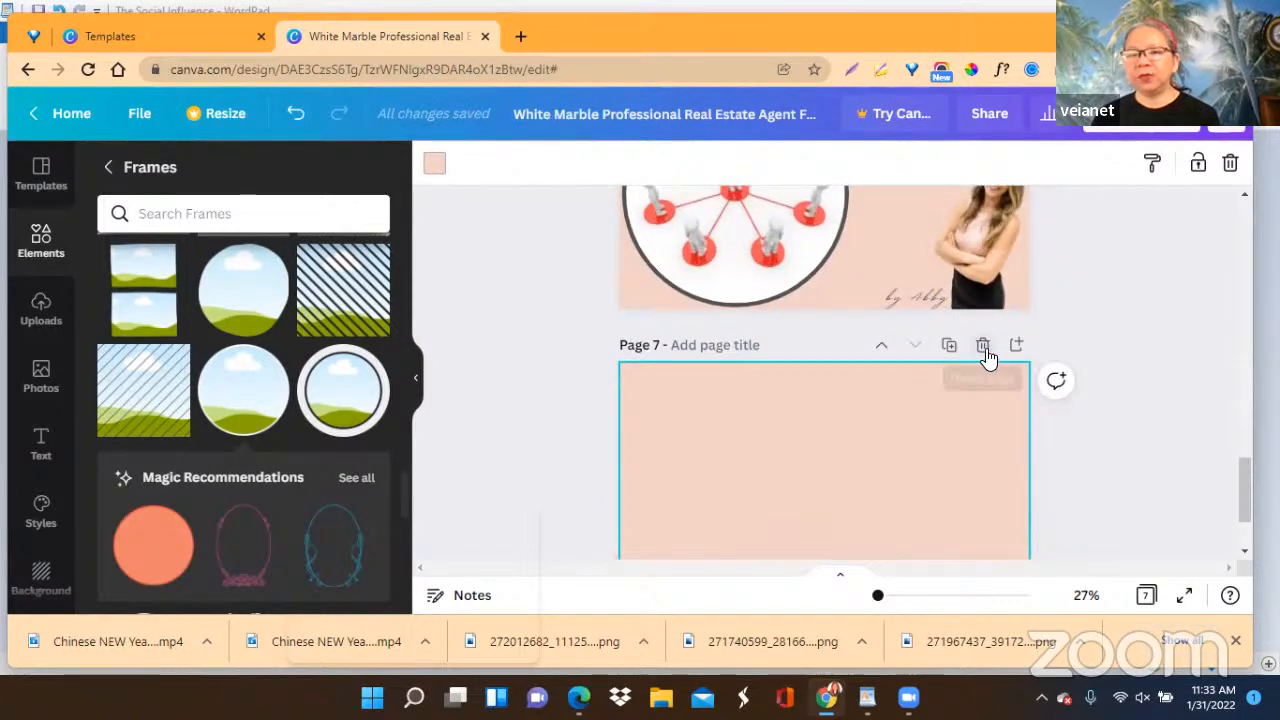
left_click(986, 351)
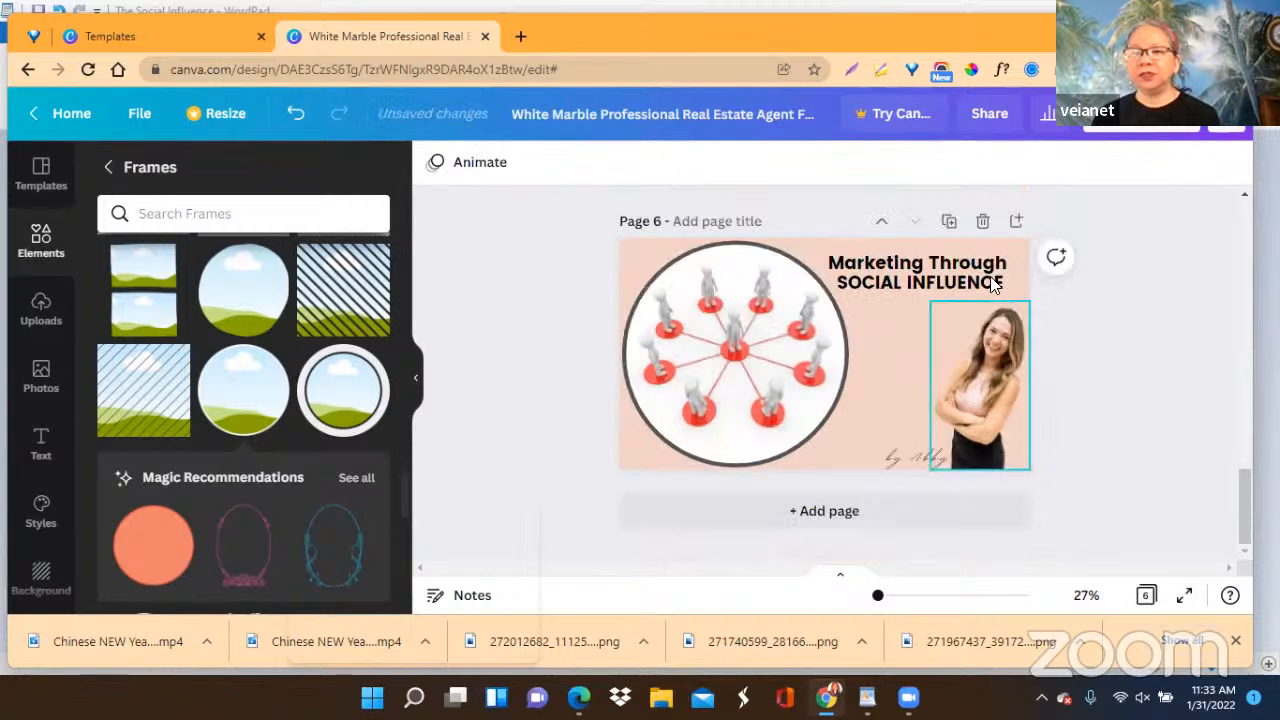
Duplicate page 6, then switch to the WordPad outline and copy the line containing the three influencer questions.
left_click(950, 223)
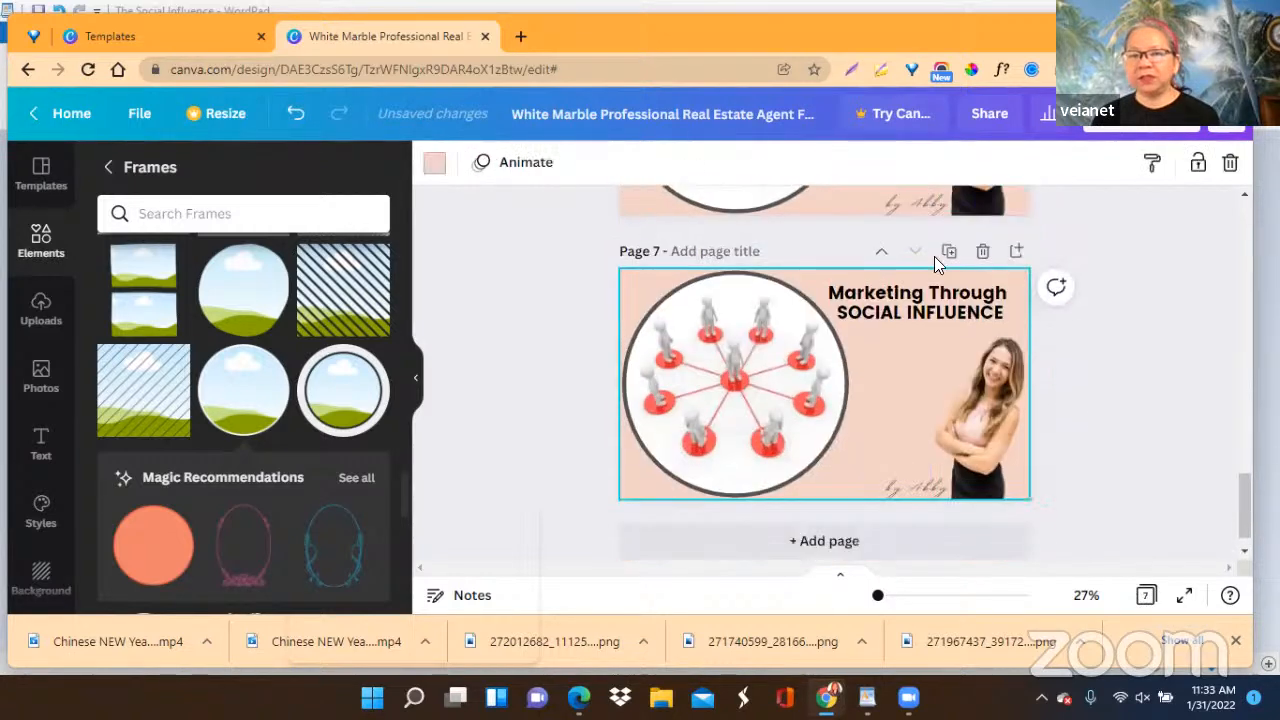
mouse_move(866, 697)
left_click(795, 645)
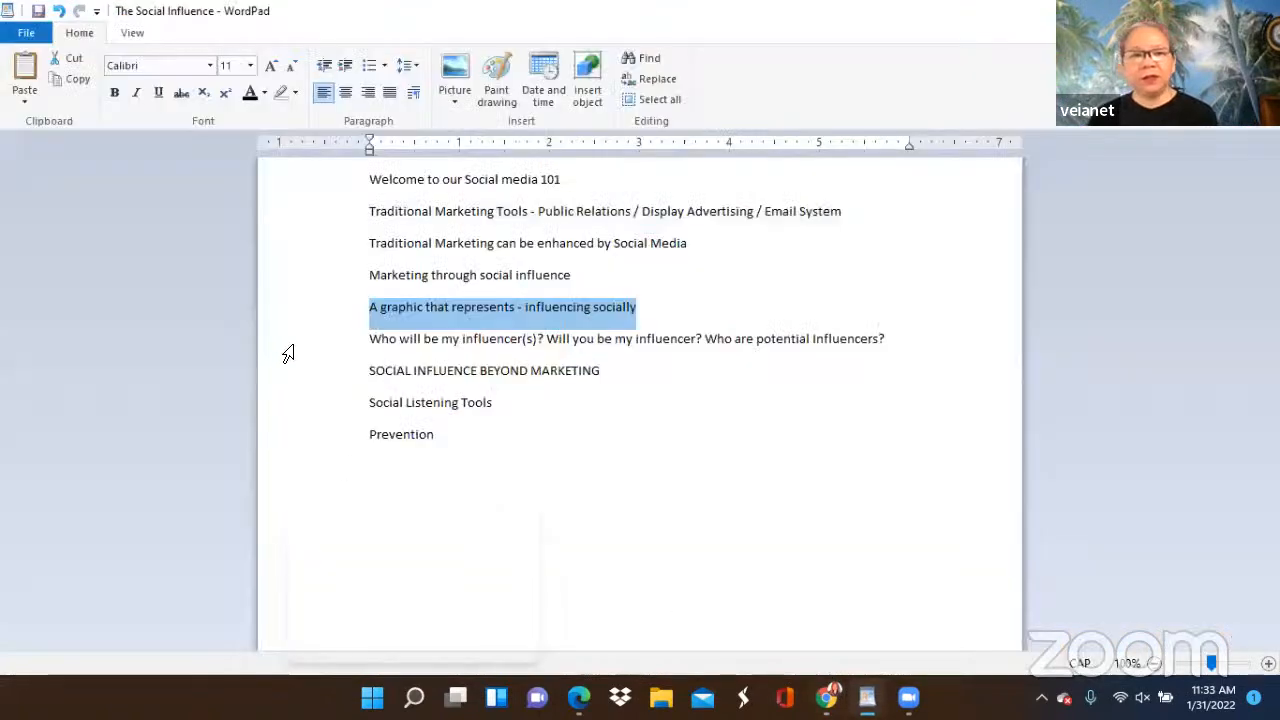
left_click(371, 340)
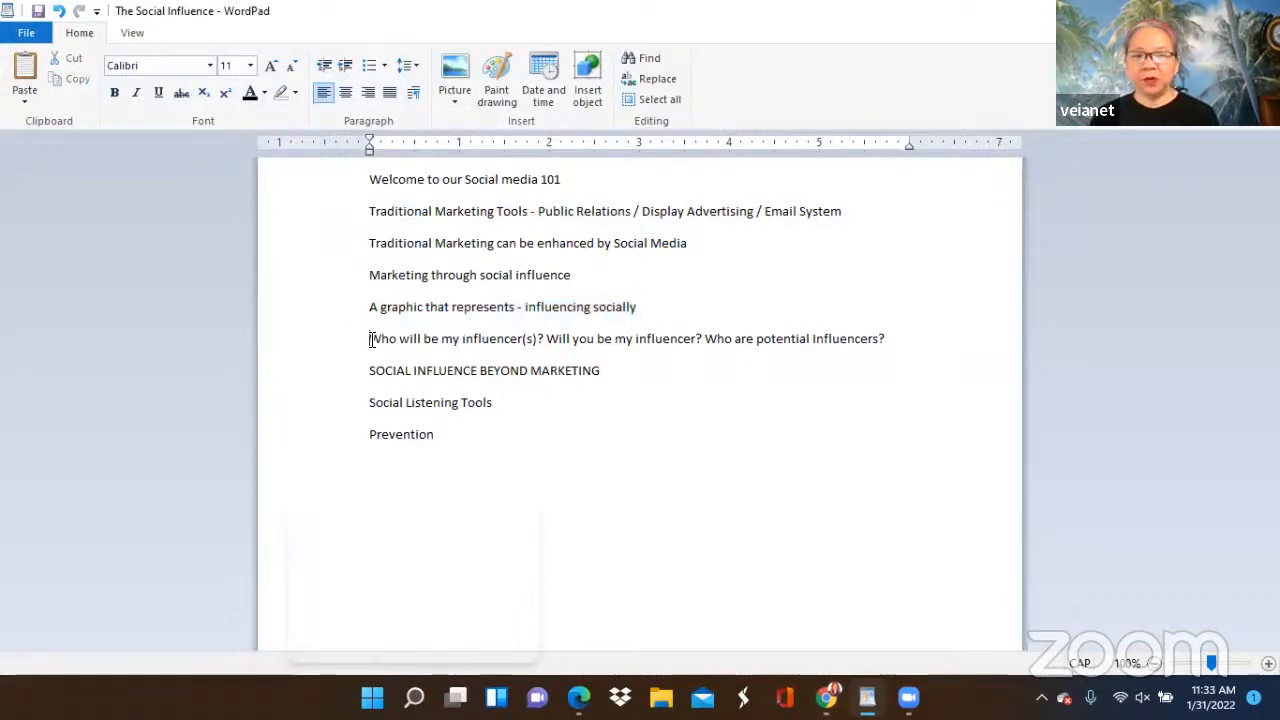
left_click_drag(371, 340, 892, 337)
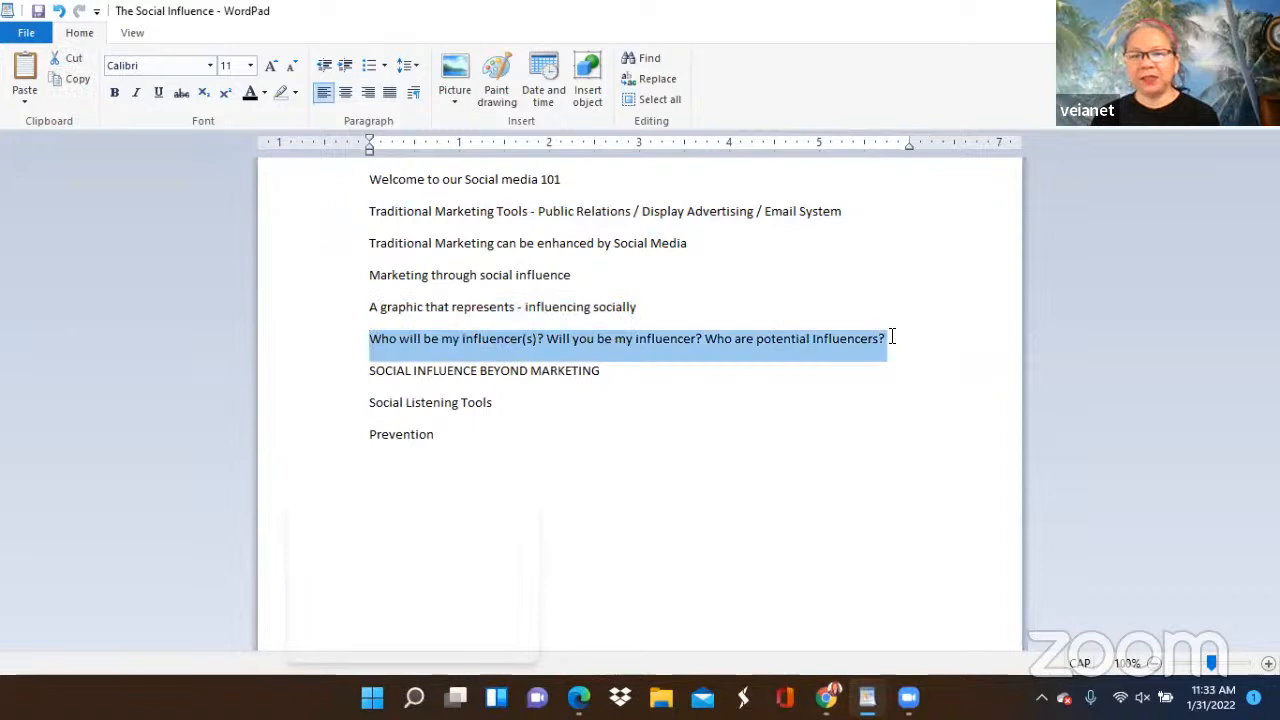
right_click(810, 350)
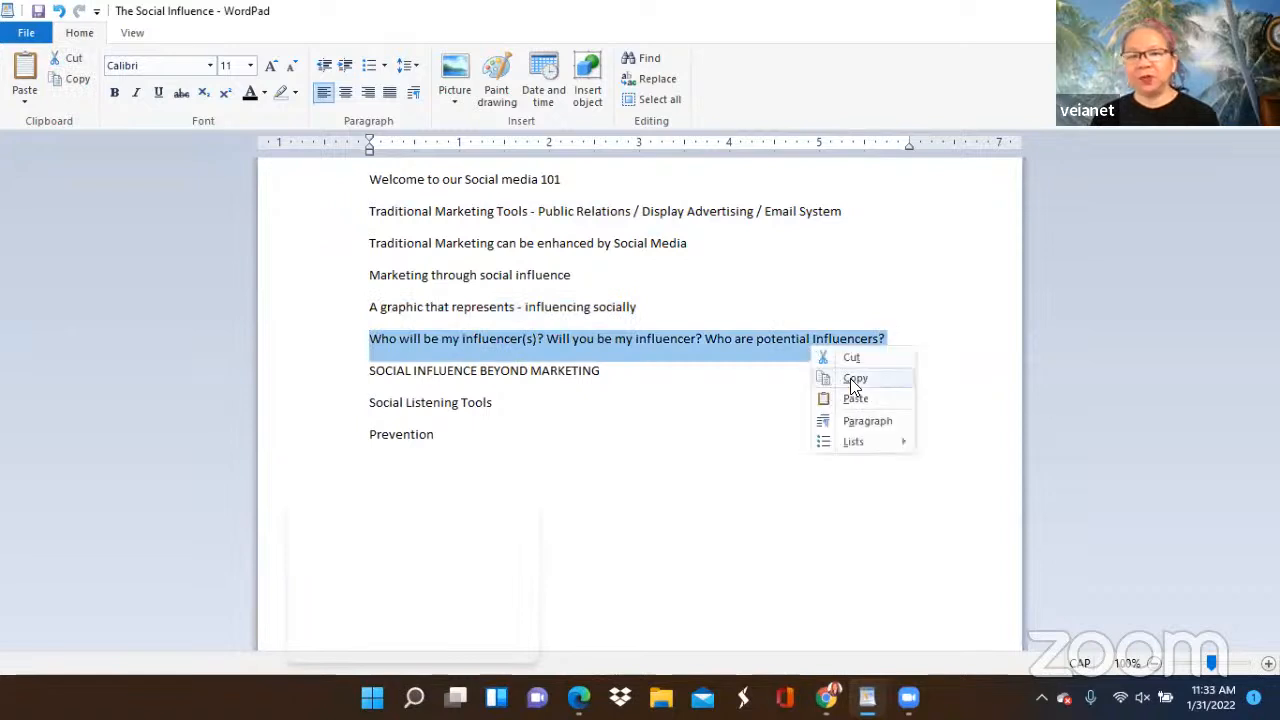
left_click(852, 379)
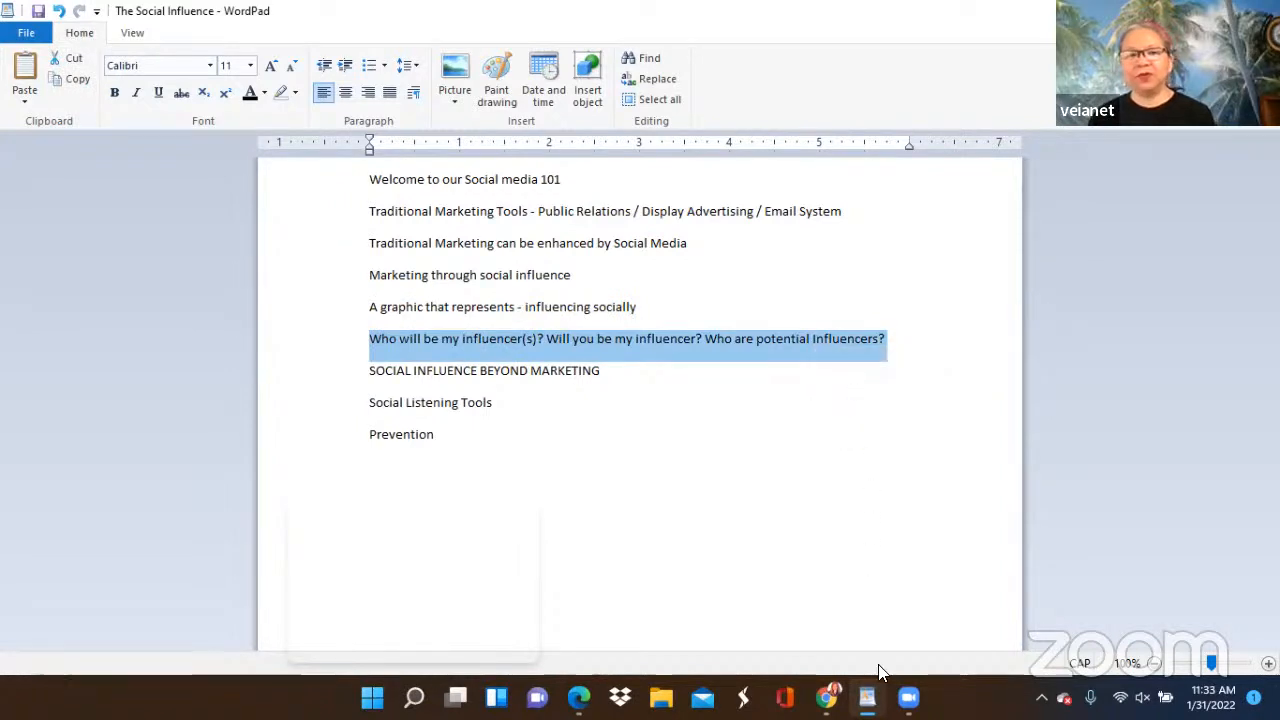
Switch back to Canva in Chrome and delete the circular picture together with its frame from page 7.
mouse_move(906, 697)
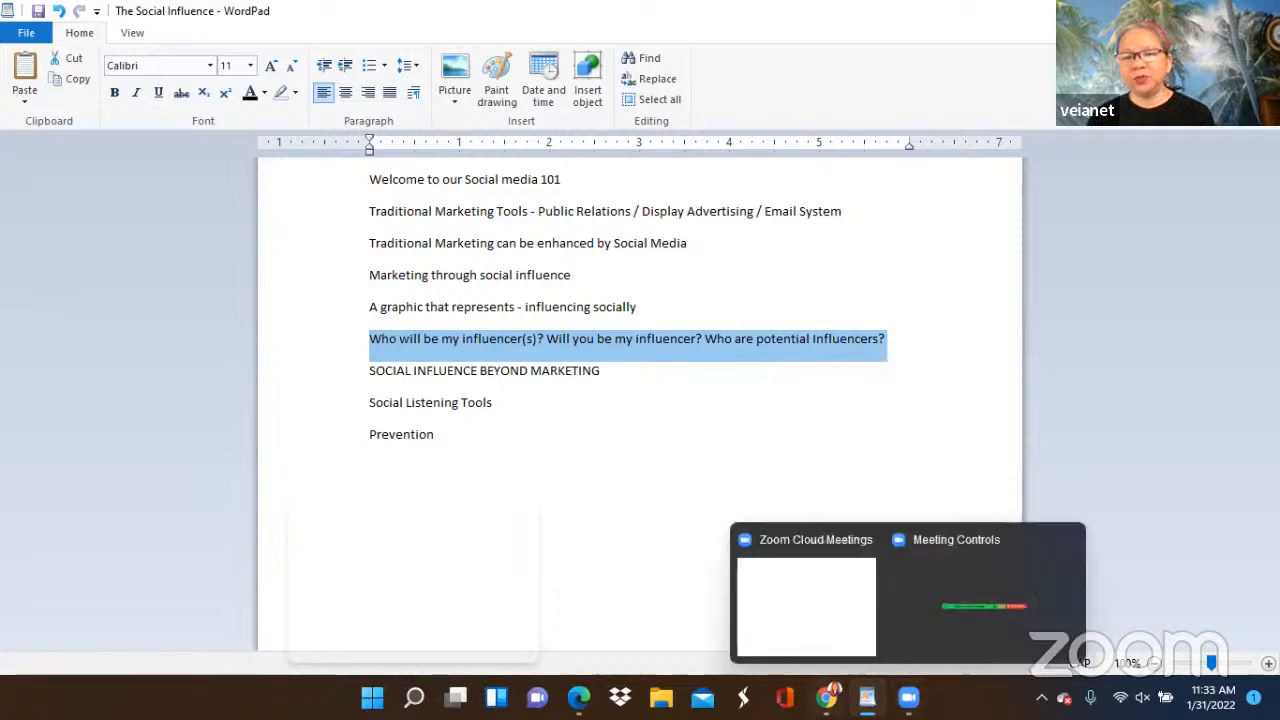
mouse_move(826, 697)
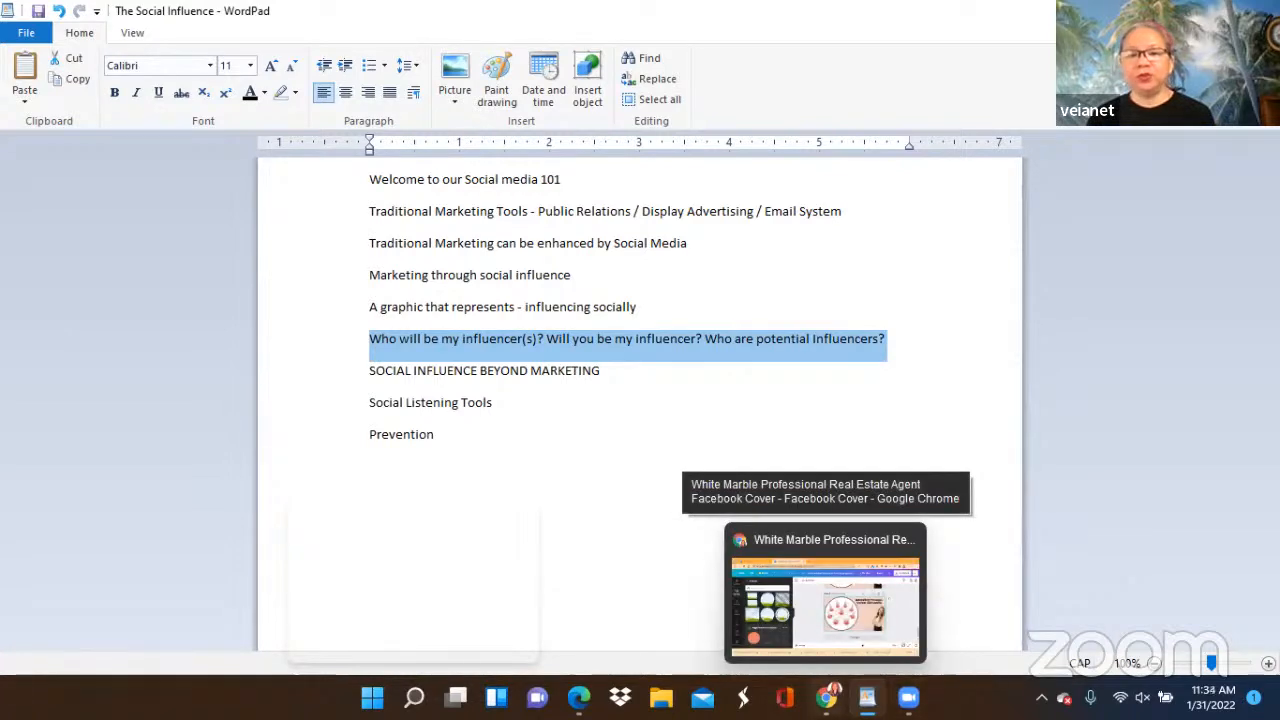
left_click(772, 628)
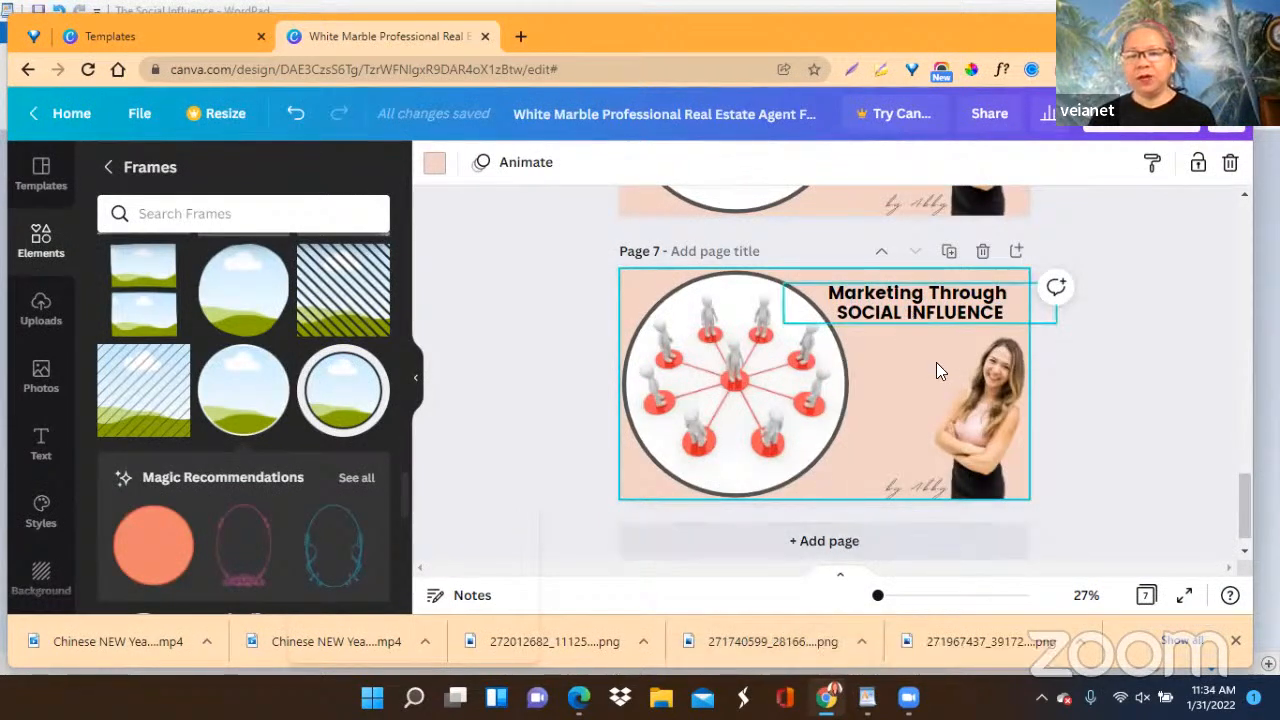
scroll(920, 378, "up", 3)
scroll(920, 378, "down", 3)
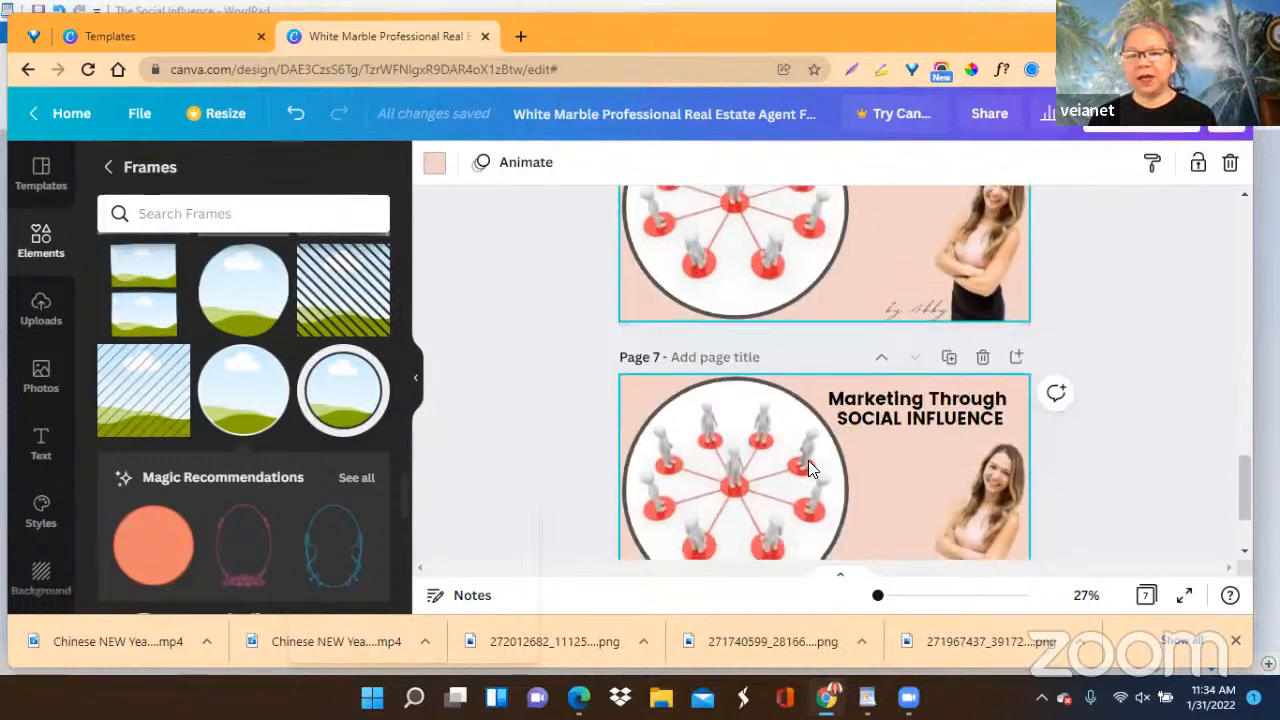
left_click(764, 488)
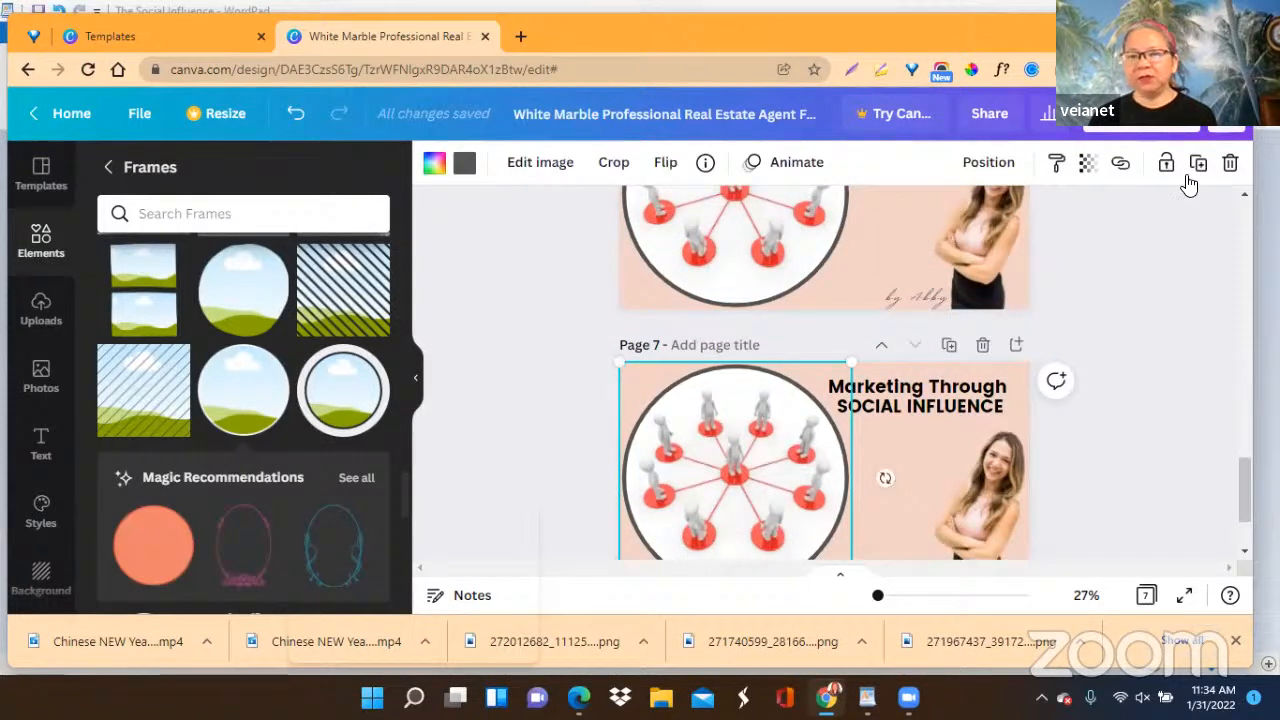
left_click(1231, 165)
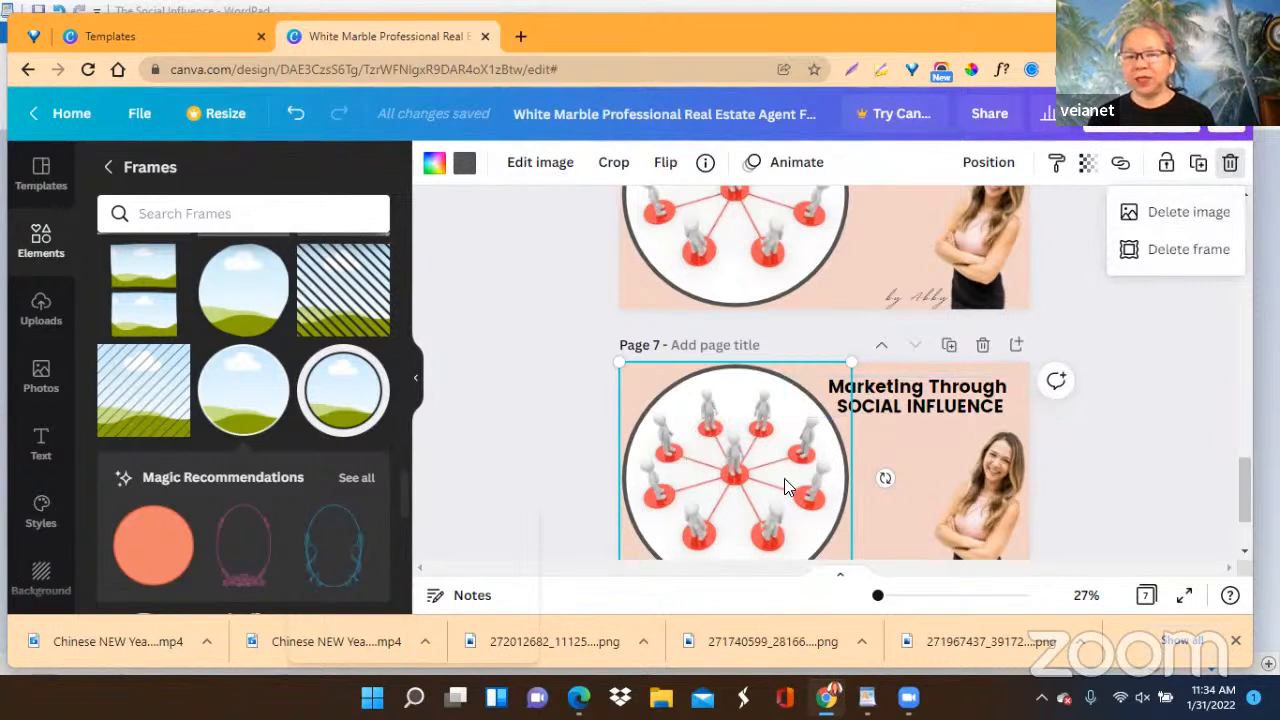
left_click(1176, 252)
Move page 7's heading to the empty area beside the woman and replace its text with the copied influencer questions.
left_click_drag(918, 408, 762, 443)
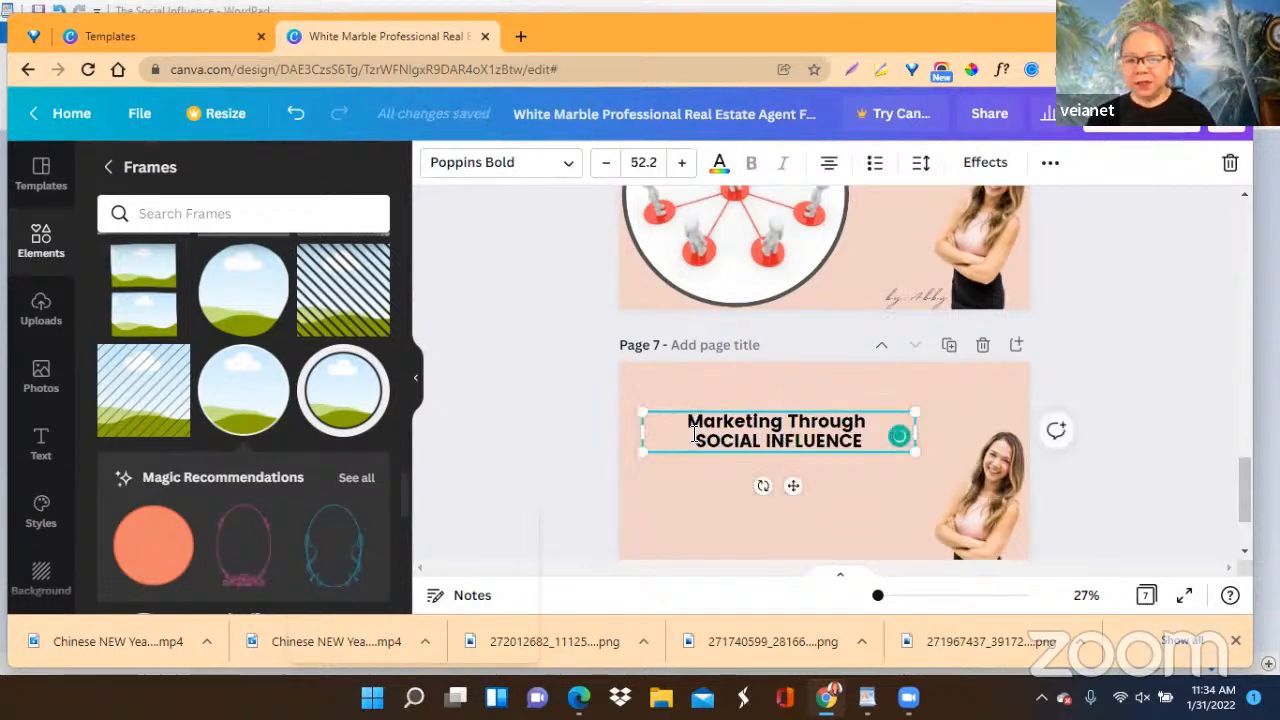
double_click(694, 434)
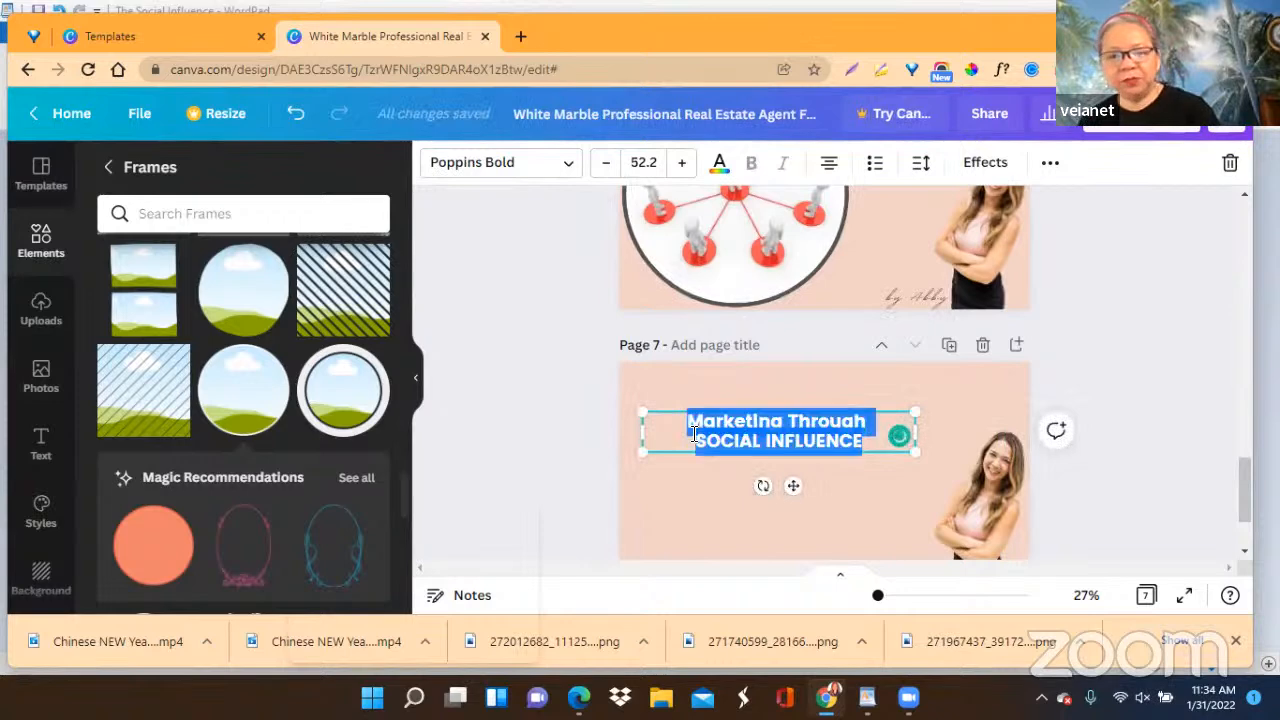
right_click(688, 427)
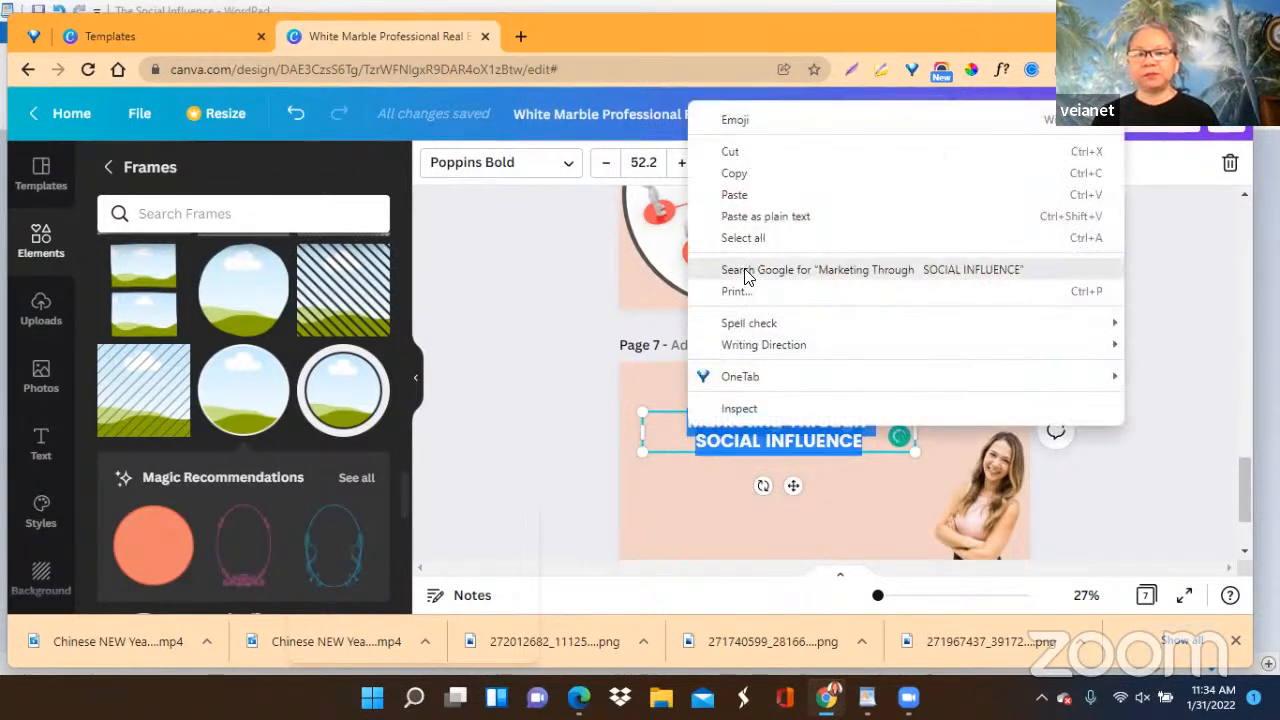
left_click(748, 198)
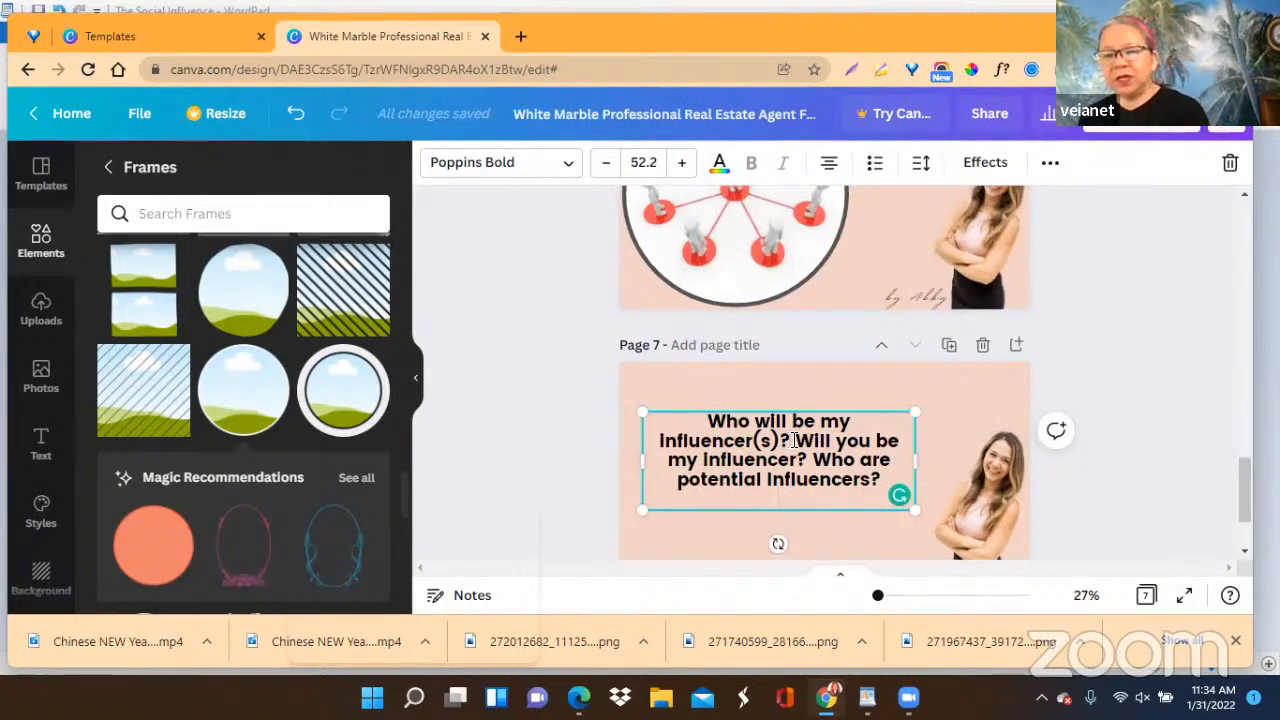
Widen page 7's text box and add line breaks so each of the three influencer questions sits on its own line.
left_click(793, 440)
key("Return")
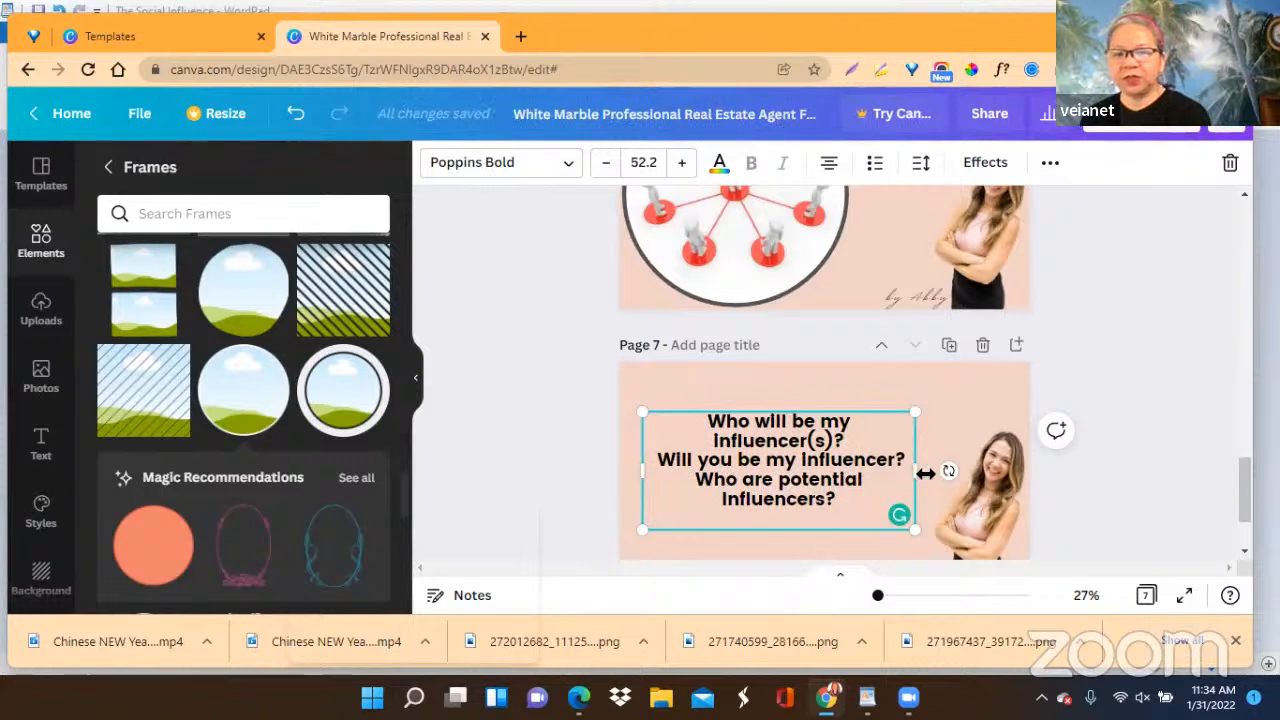
left_click_drag(914, 471, 960, 471)
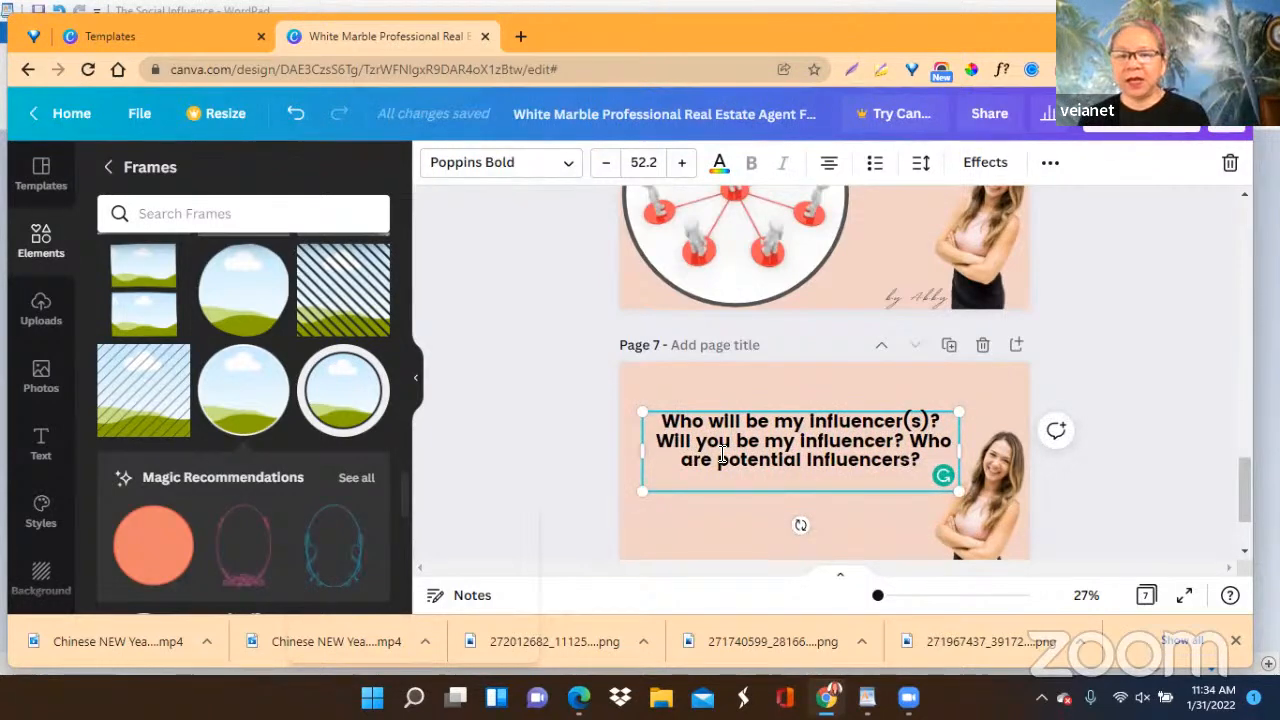
left_click(907, 441)
key("Return")
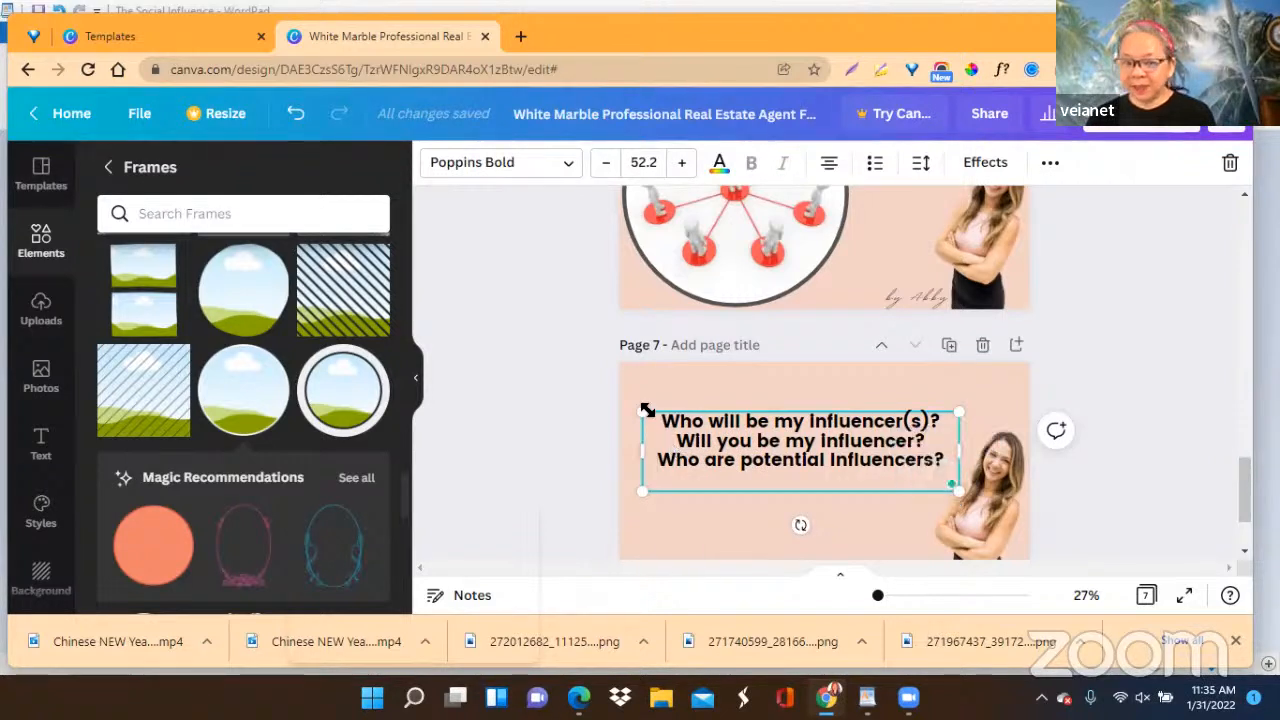
Enlarge page 7's influencer questions to size 56 and set the line spacing of all three lines to 1.94.
left_click_drag(640, 409, 621, 405)
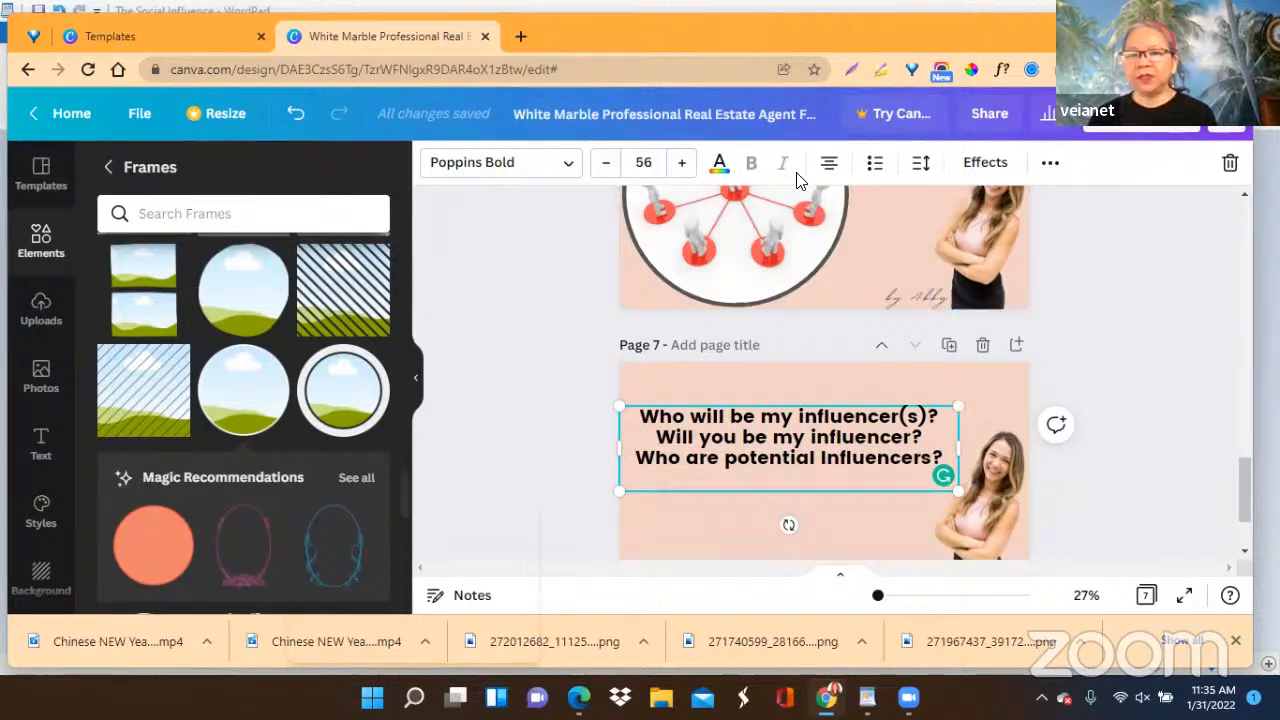
left_click(921, 168)
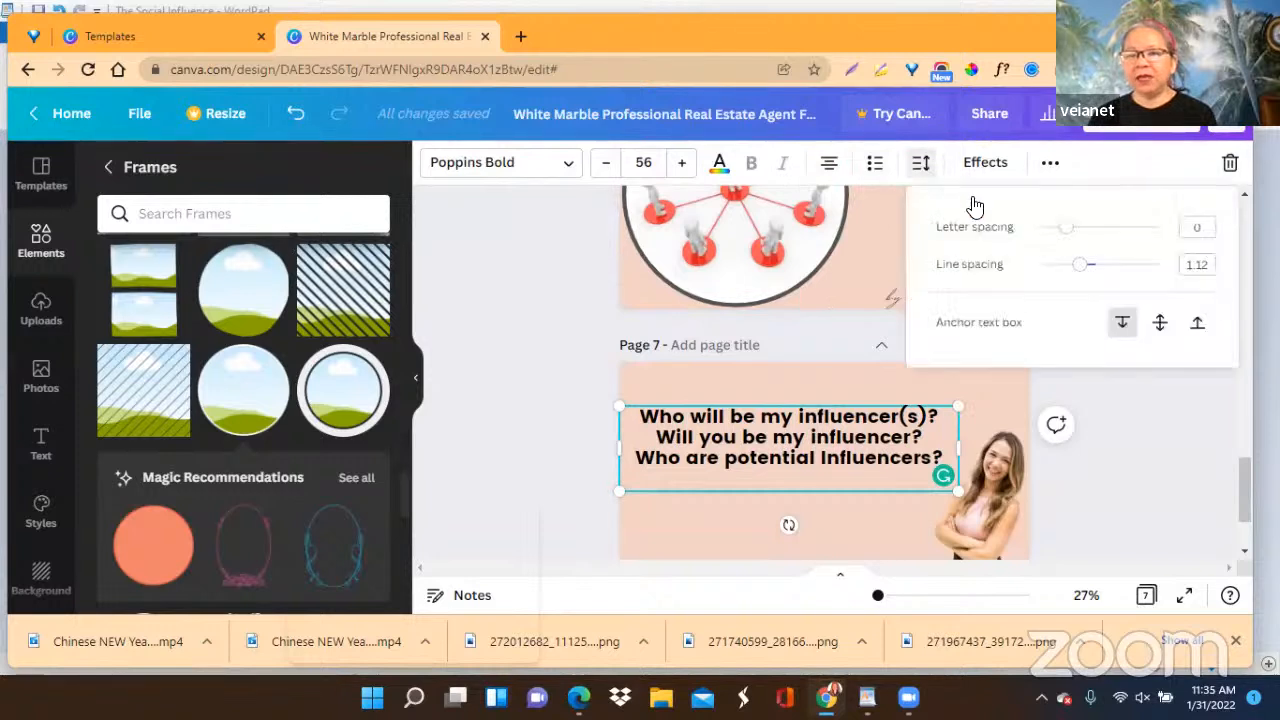
left_click_drag(1079, 268, 1090, 268)
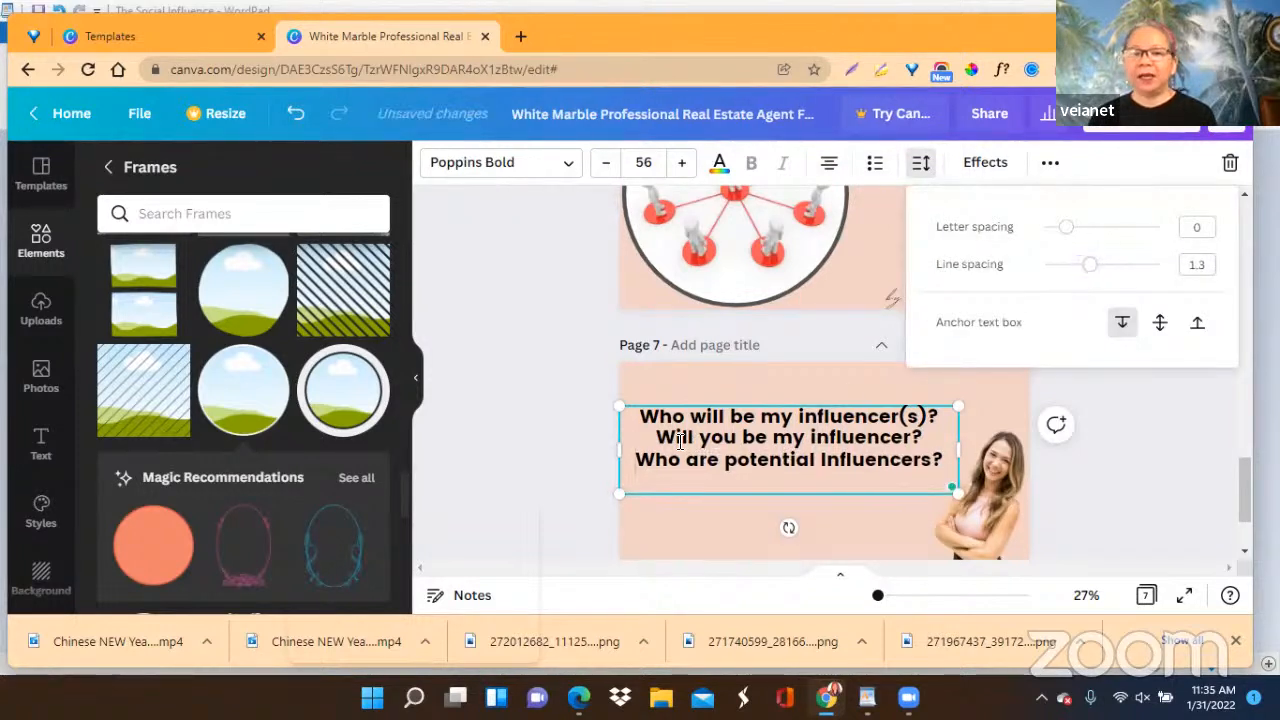
left_click(643, 418)
left_click_drag(643, 418, 938, 445)
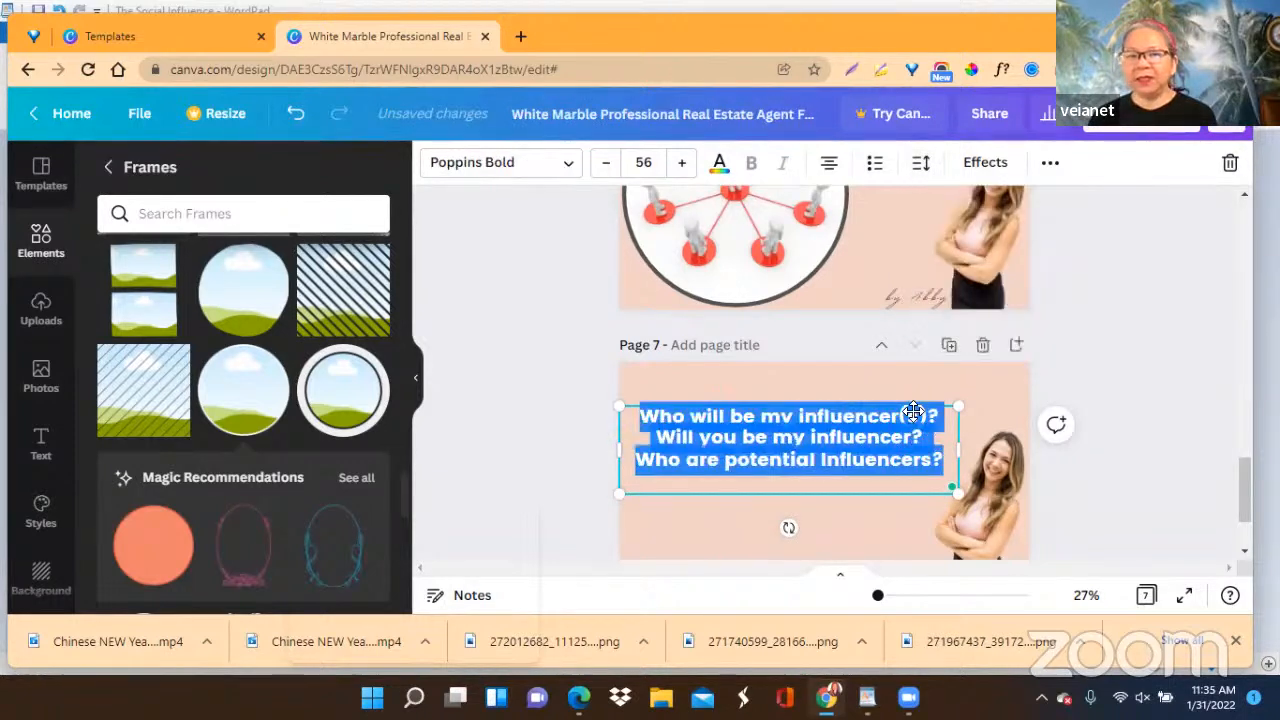
left_click(921, 170)
left_click_drag(1080, 264, 1129, 273)
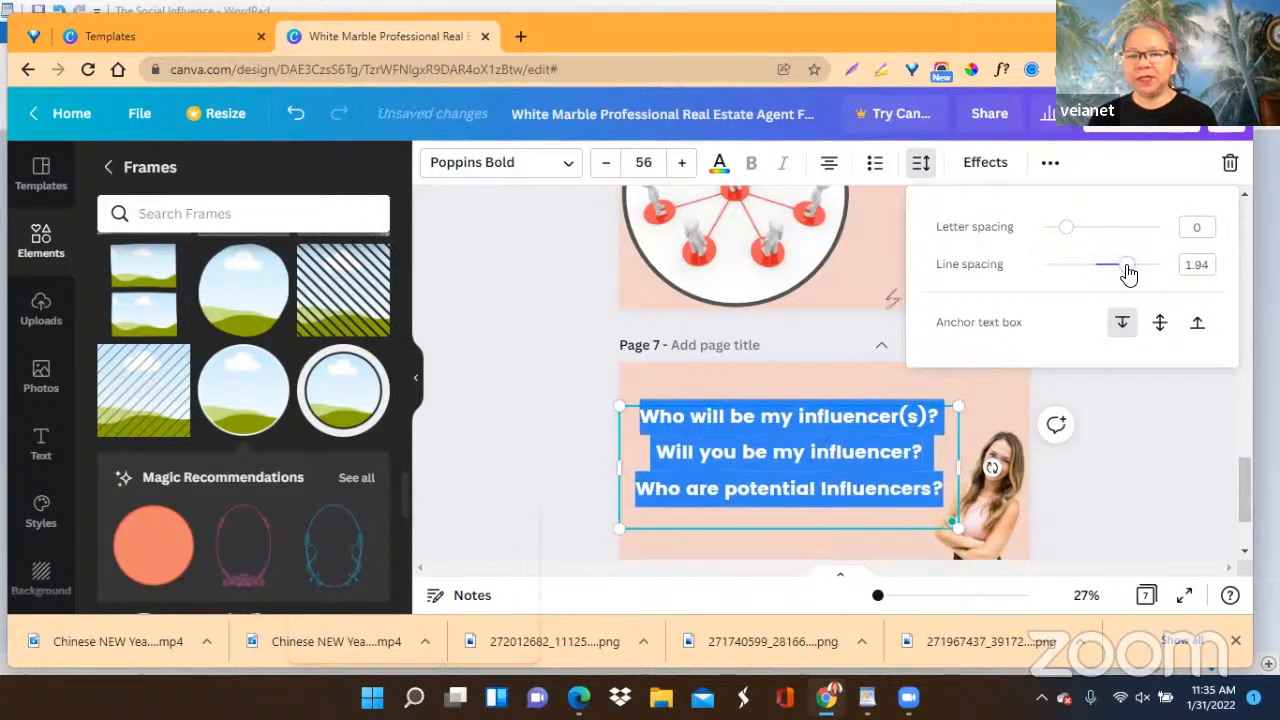
left_click(1116, 404)
left_click(1117, 405)
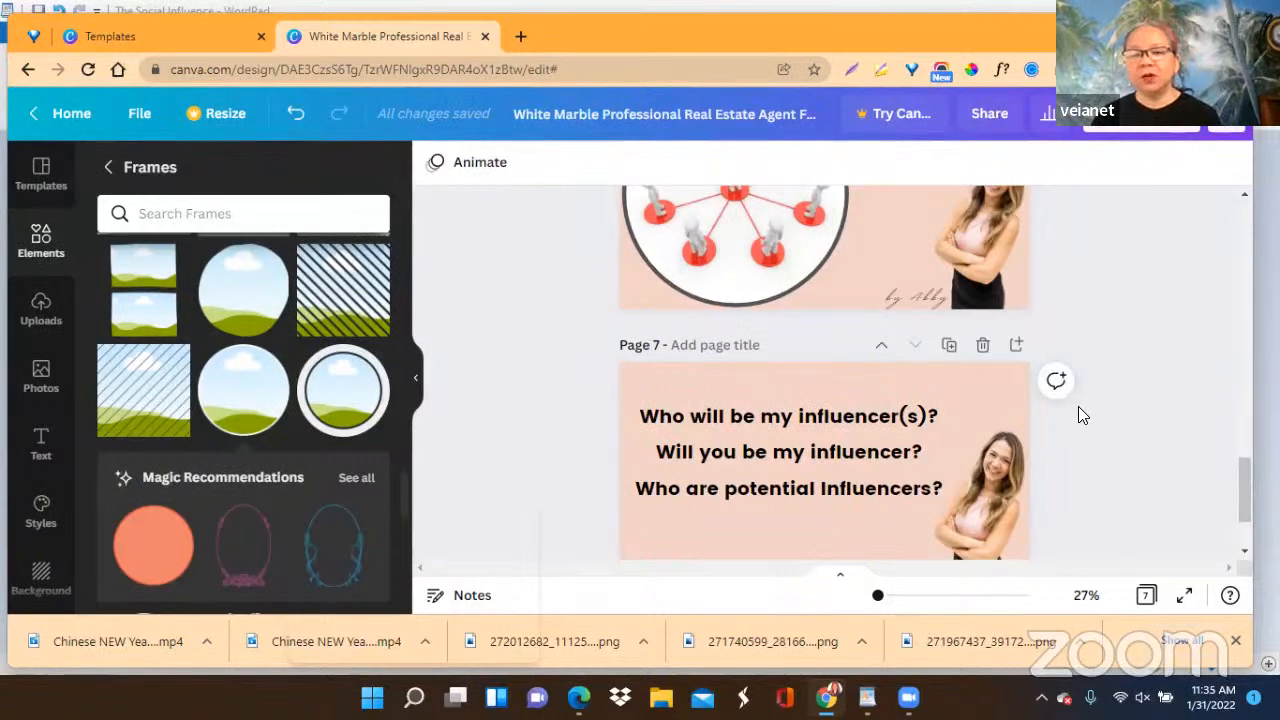
Switch to the WordPad outline and copy the line "SOCIAL INFLUENCE BEYOND MARKETING".
scroll(1078, 406, "down", 1)
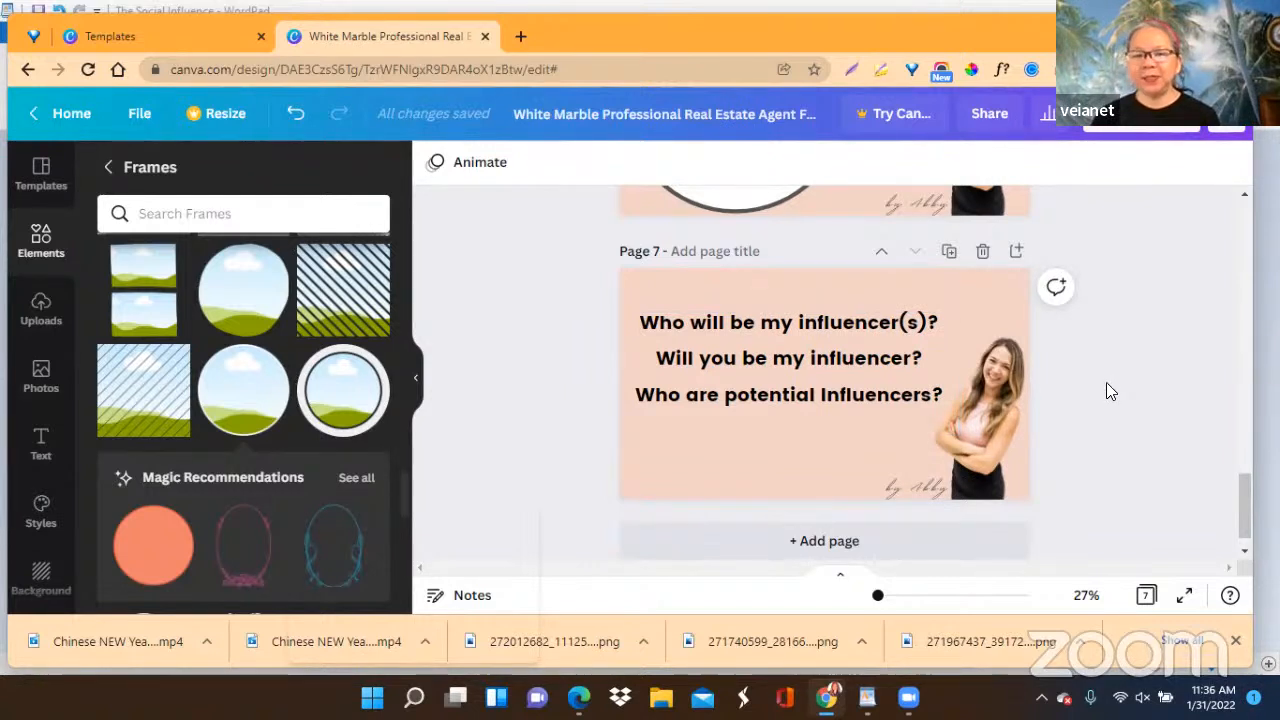
scroll(1107, 384, "down", 1)
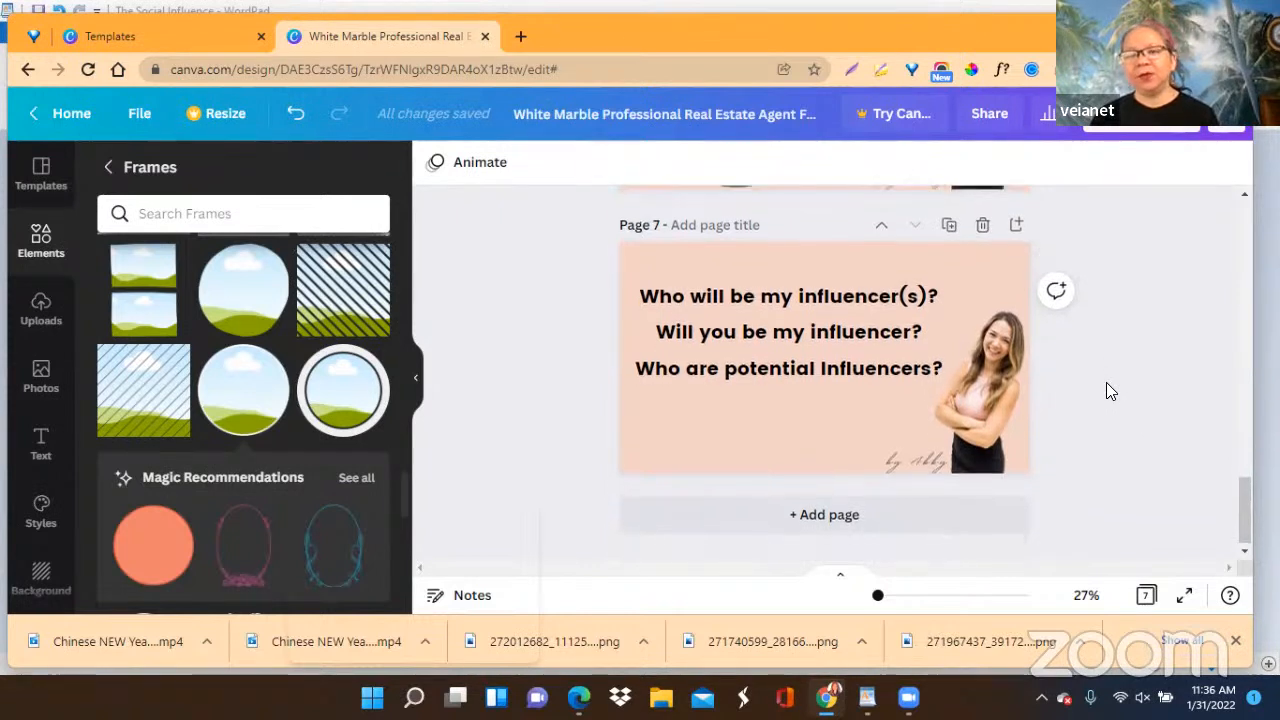
scroll(1106, 382, "down", 1)
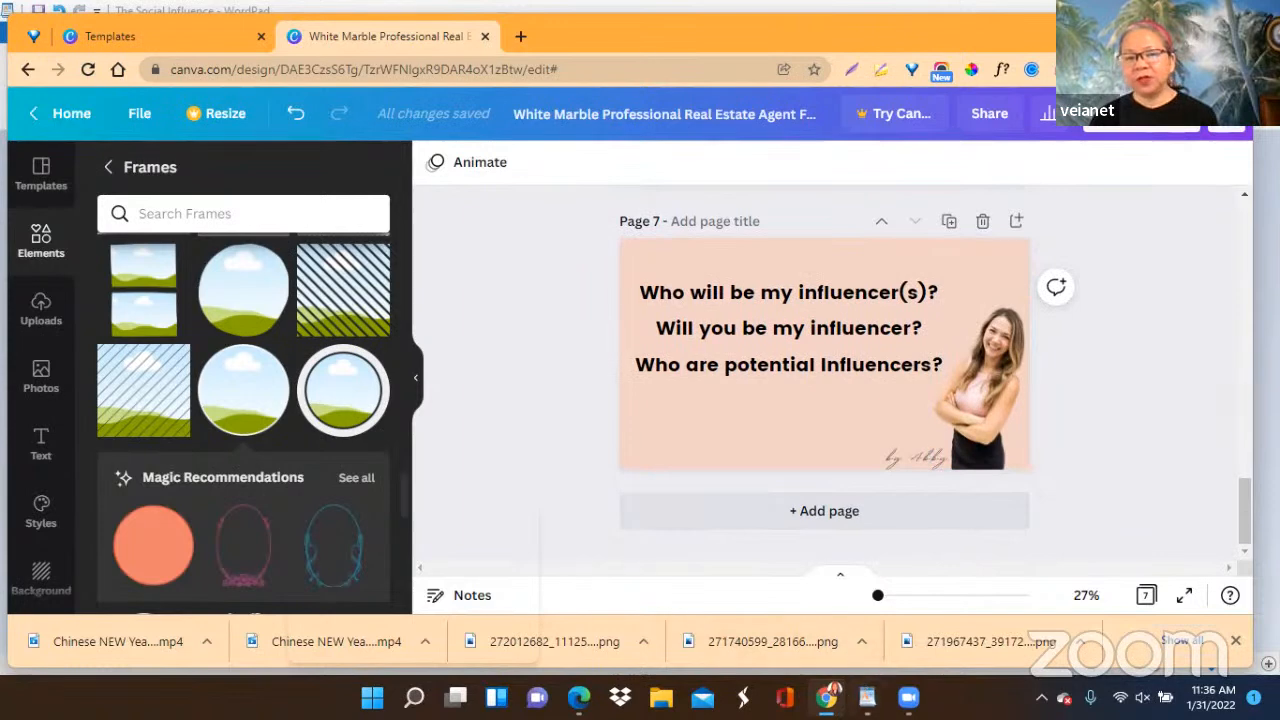
left_click(765, 668)
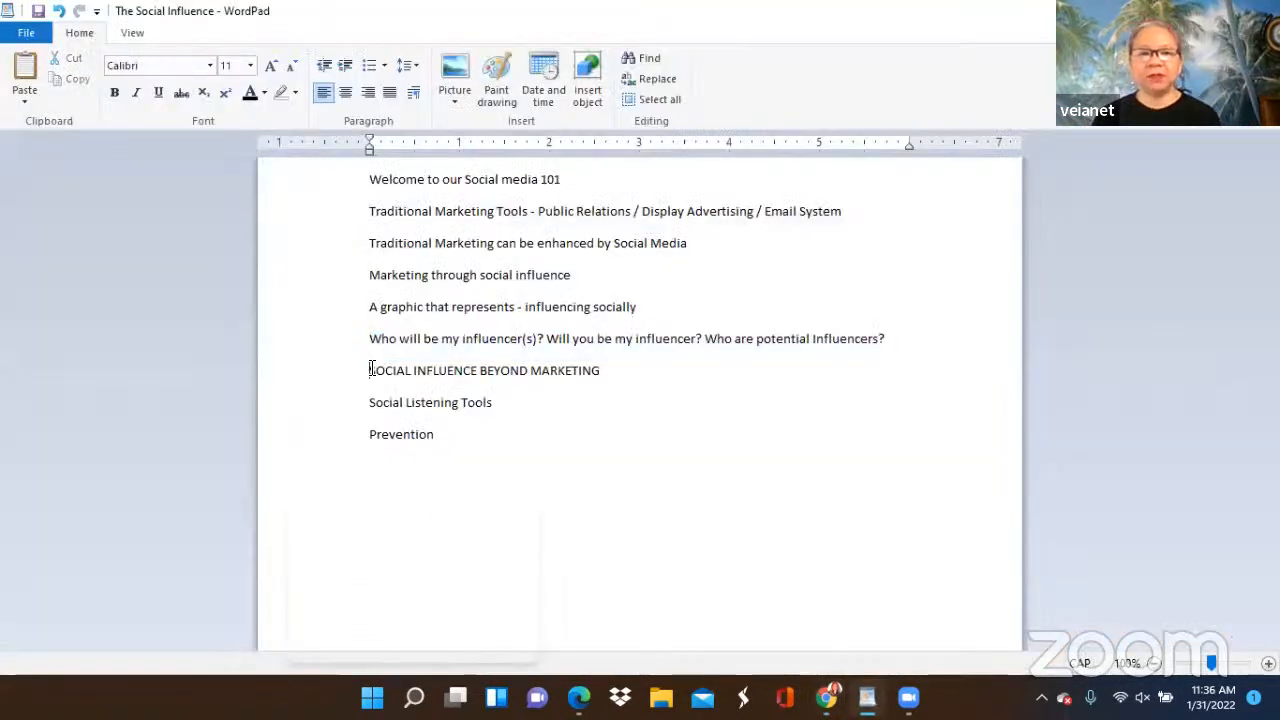
left_click_drag(371, 370, 605, 372)
right_click(555, 380)
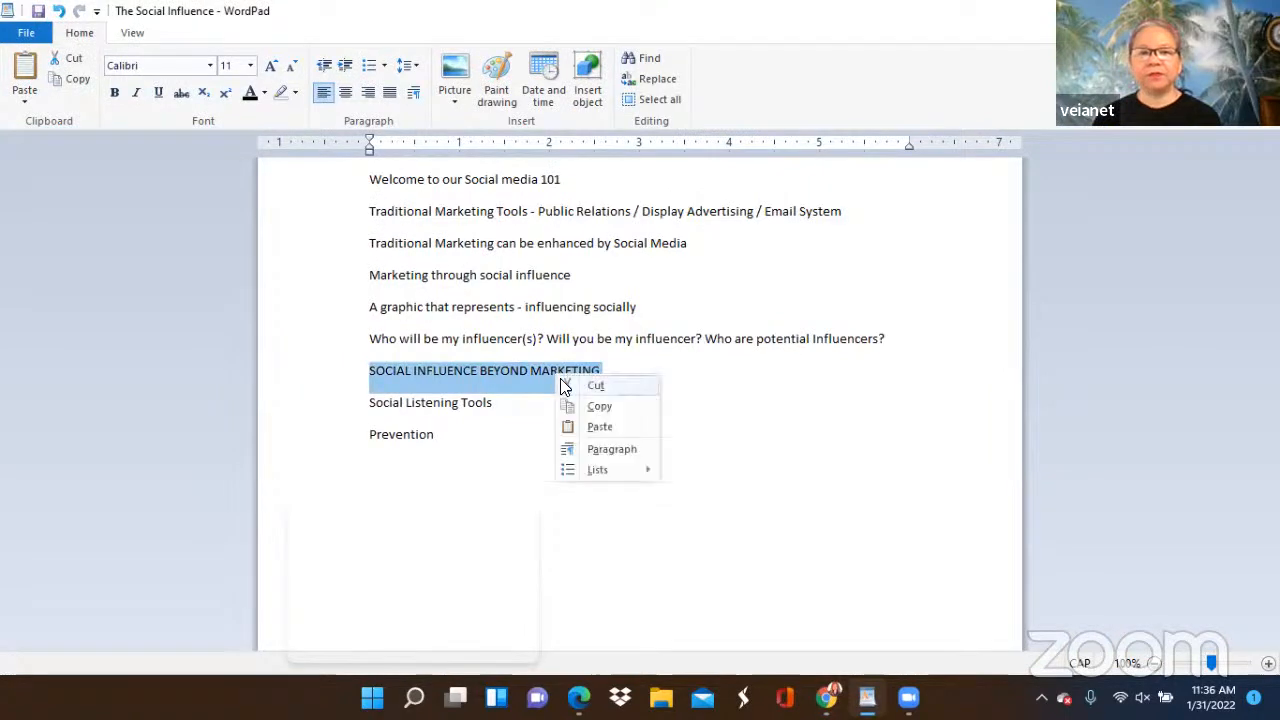
left_click(598, 405)
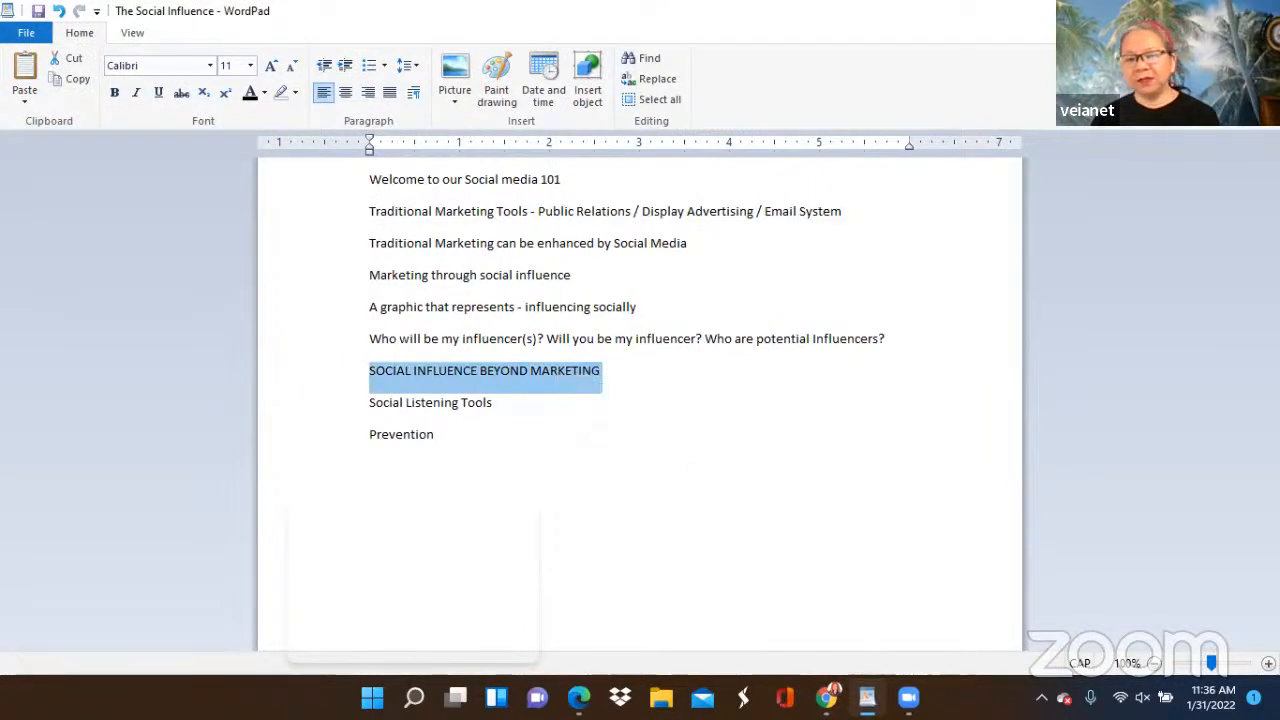
Return to the Canva design in Chrome and duplicate page 7 as the base for the next page.
left_click(866, 697)
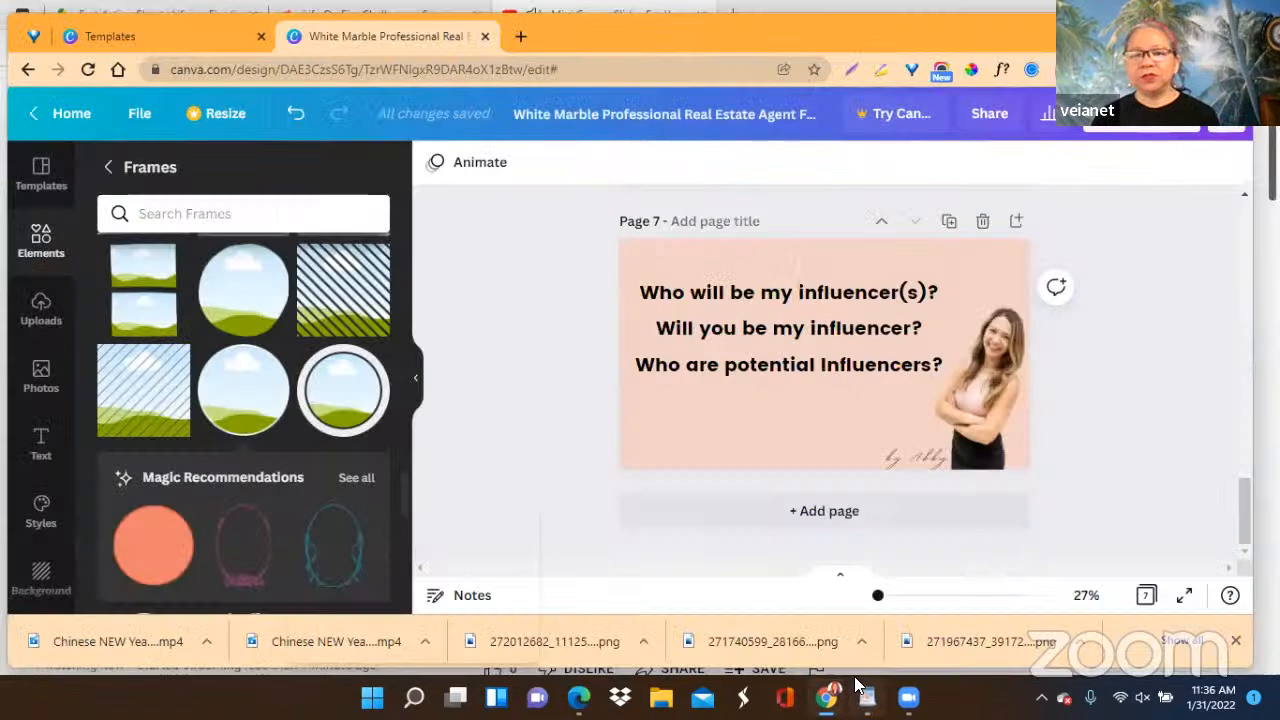
left_click(949, 222)
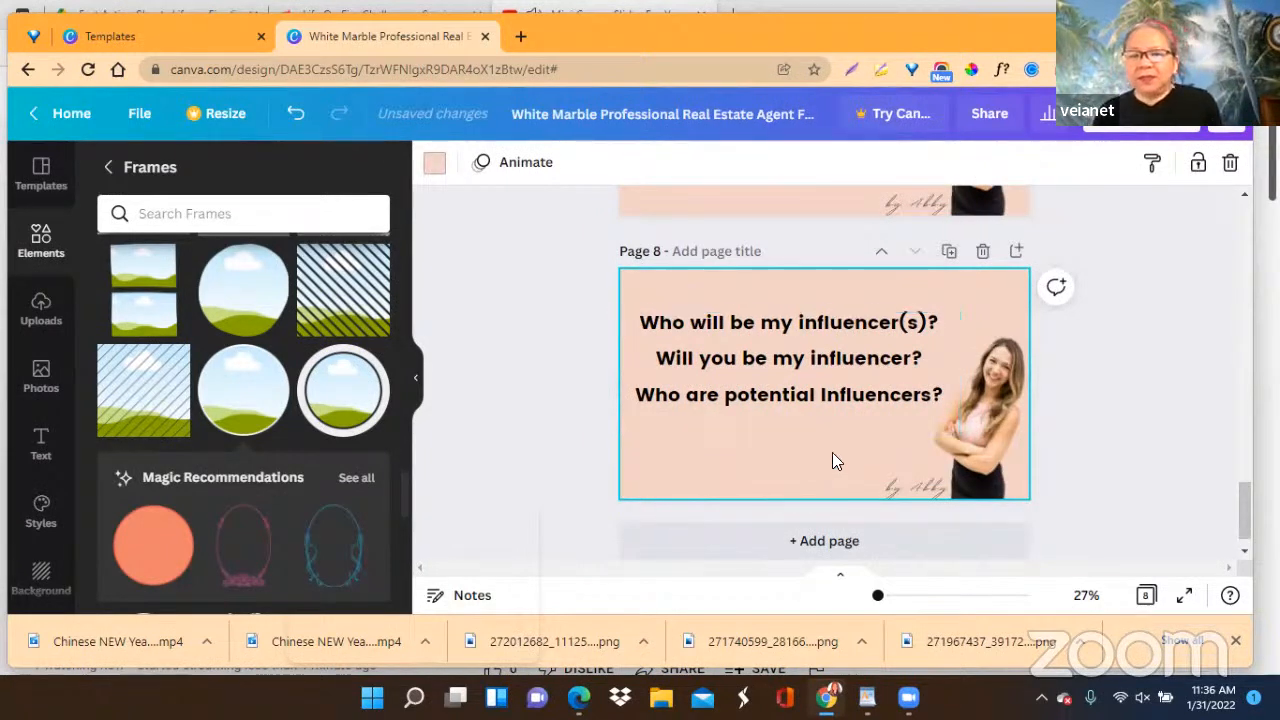
scroll(832, 456, "up", 2)
scroll(834, 450, "up", 3)
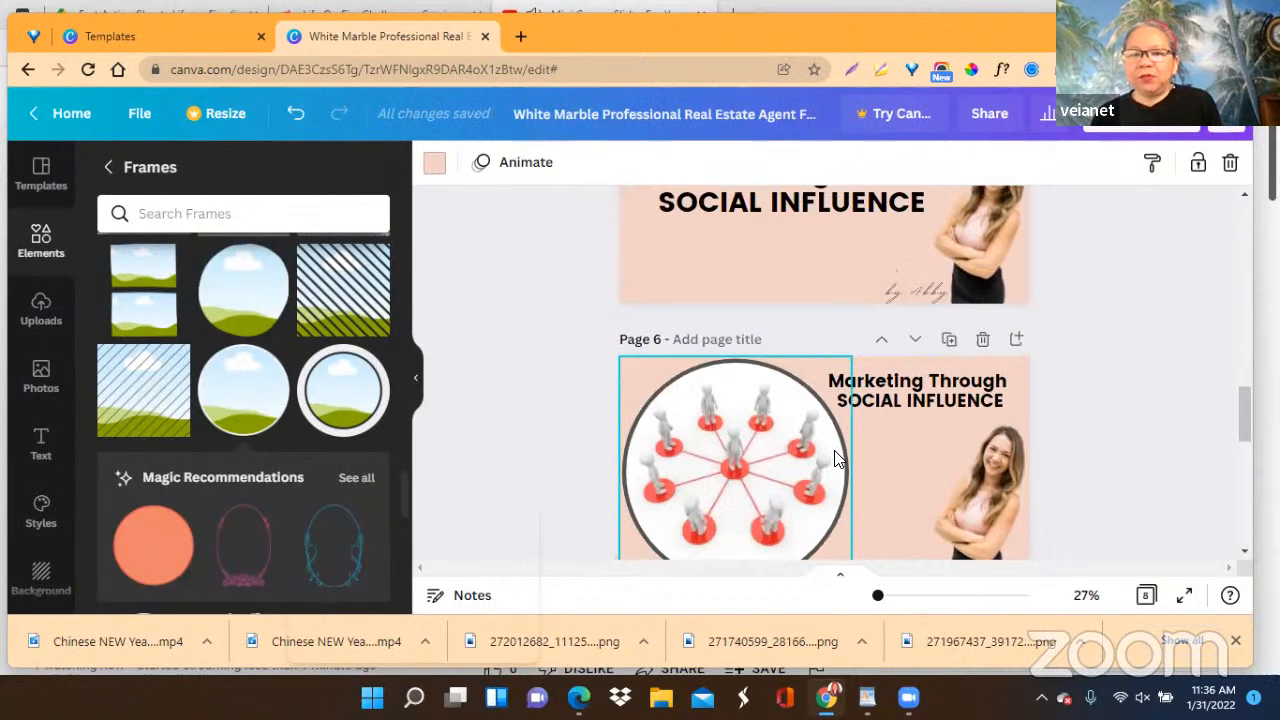
scroll(836, 458, "down", 2)
scroll(836, 455, "down", 3)
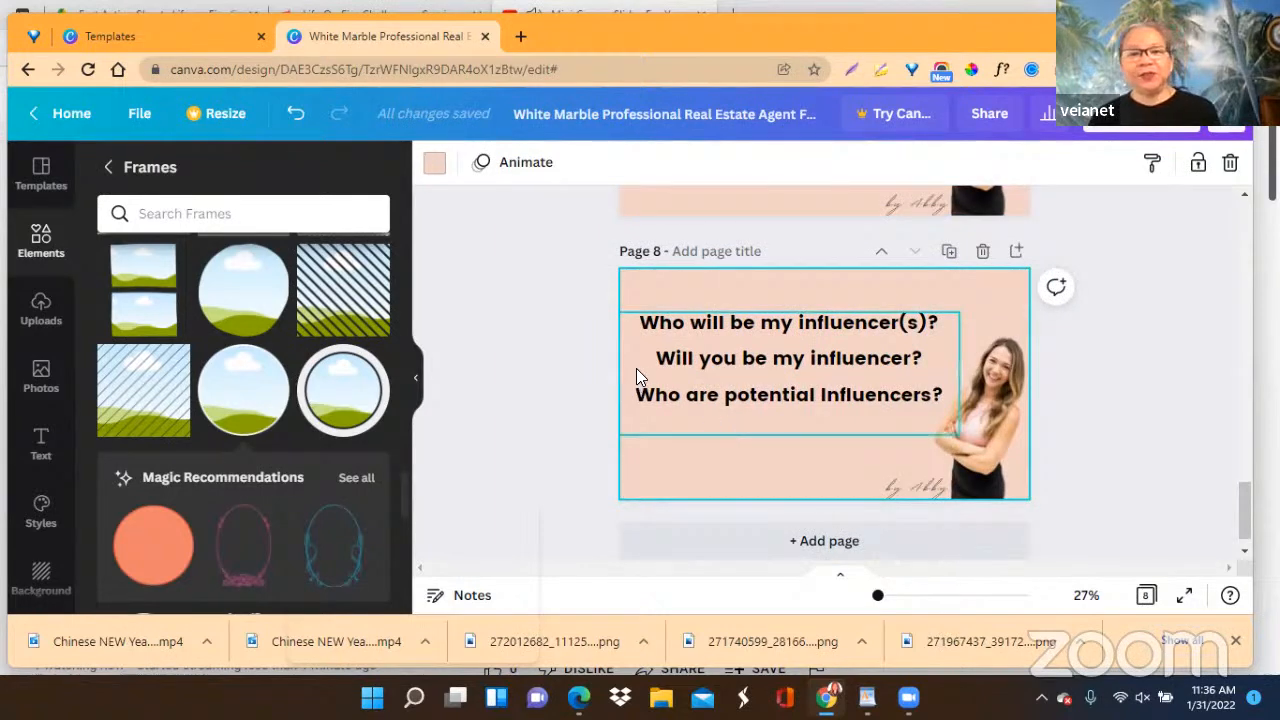
Replace page 8's three influencer questions with the copied heading "SOCIAL INFLUENCE BEYOND MARKETING".
left_click(634, 334)
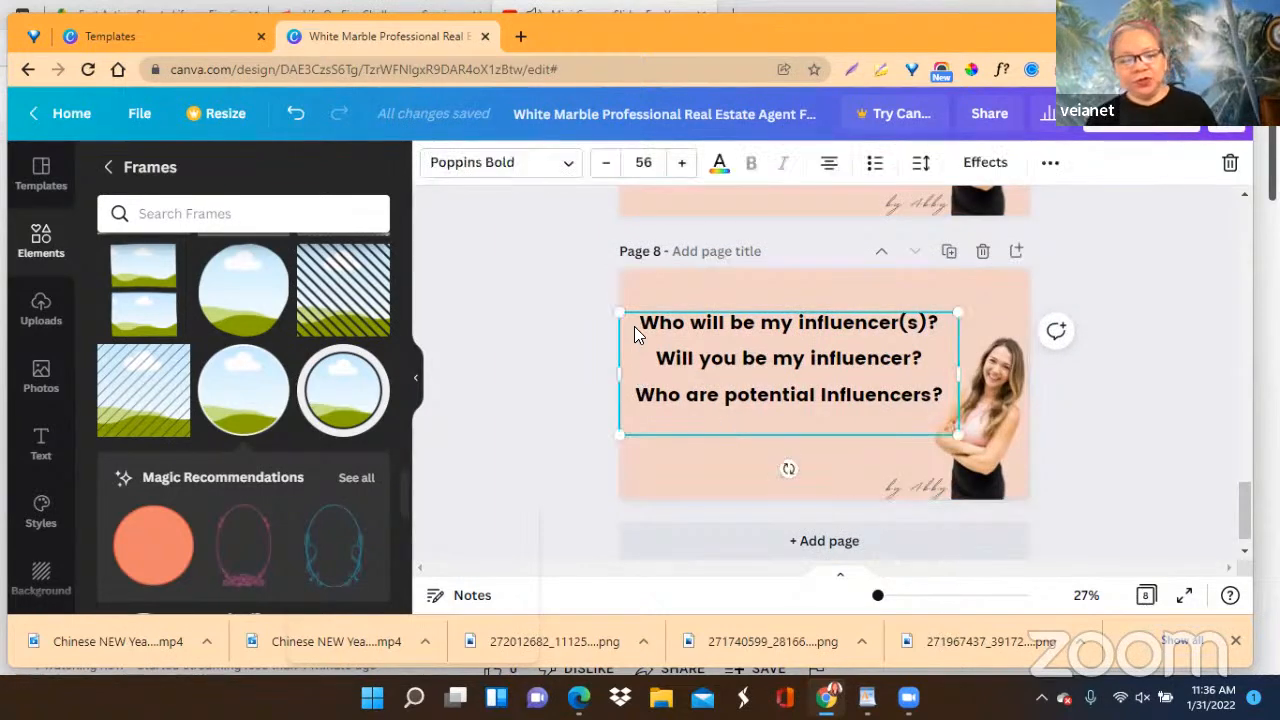
key("ctrl+a")
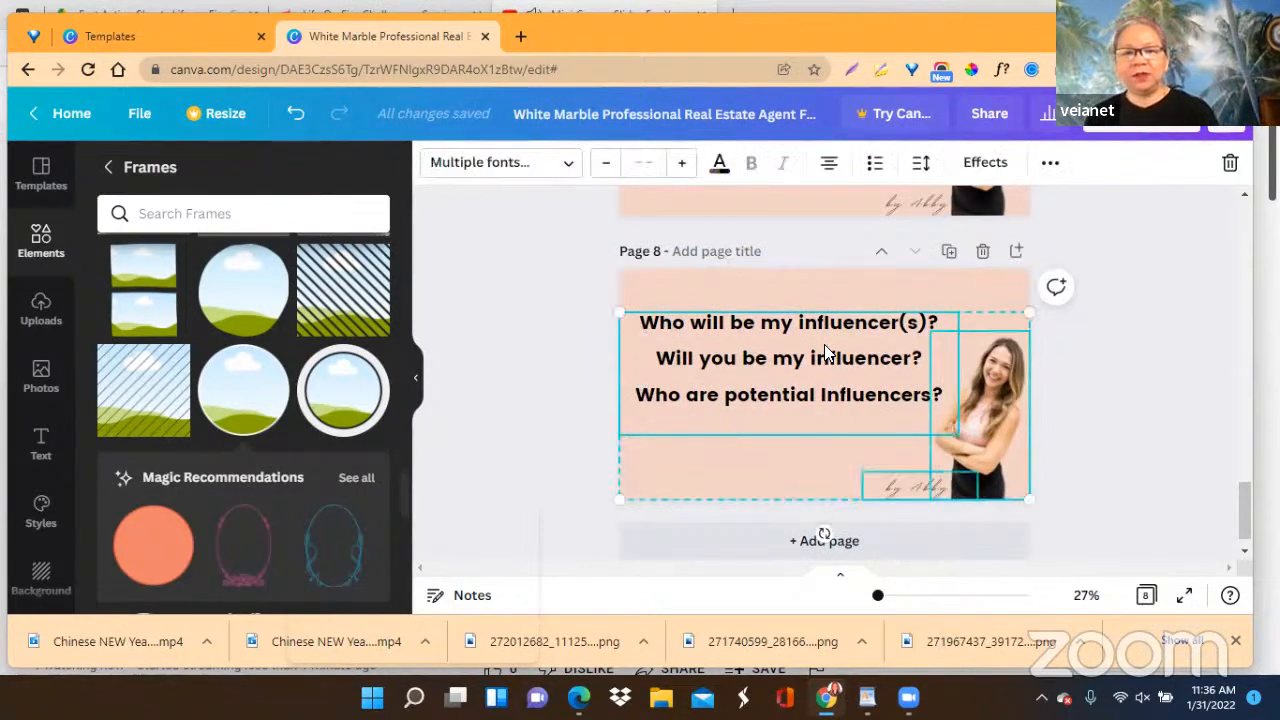
left_click(1090, 330)
left_click(658, 336)
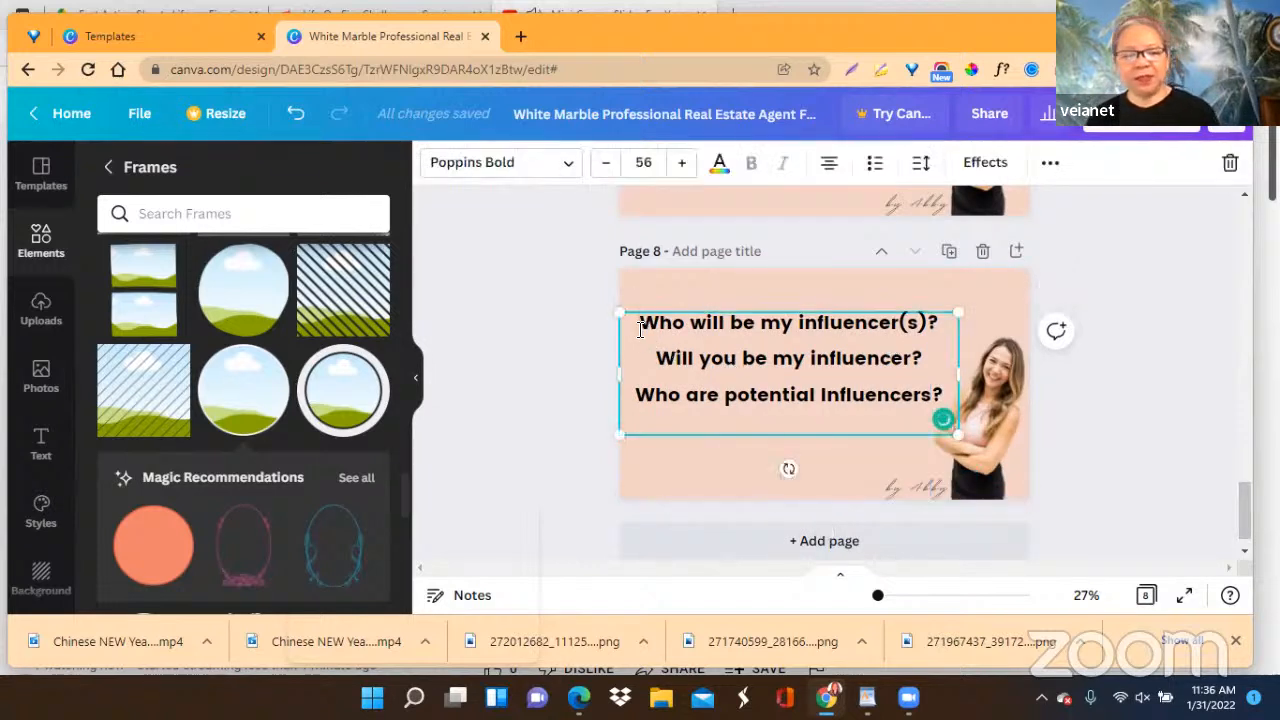
double_click(642, 330)
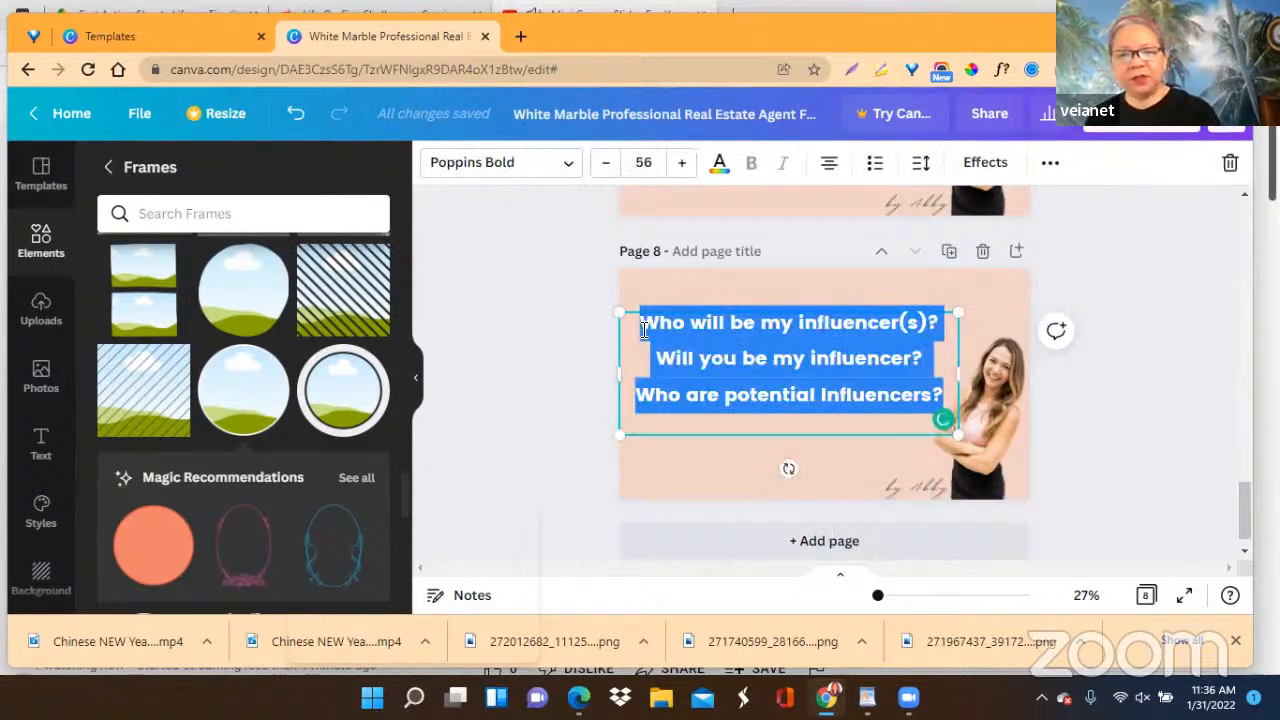
right_click(701, 344)
left_click(749, 143)
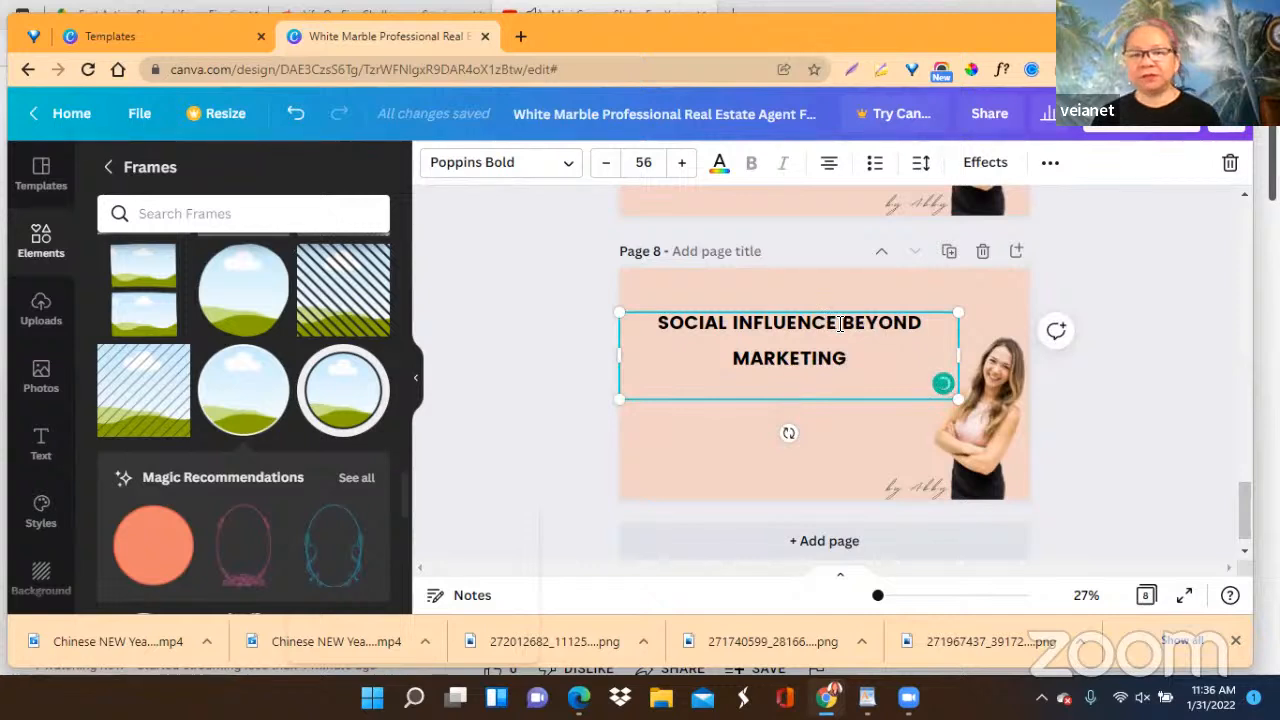
left_click(840, 323)
key("Return")
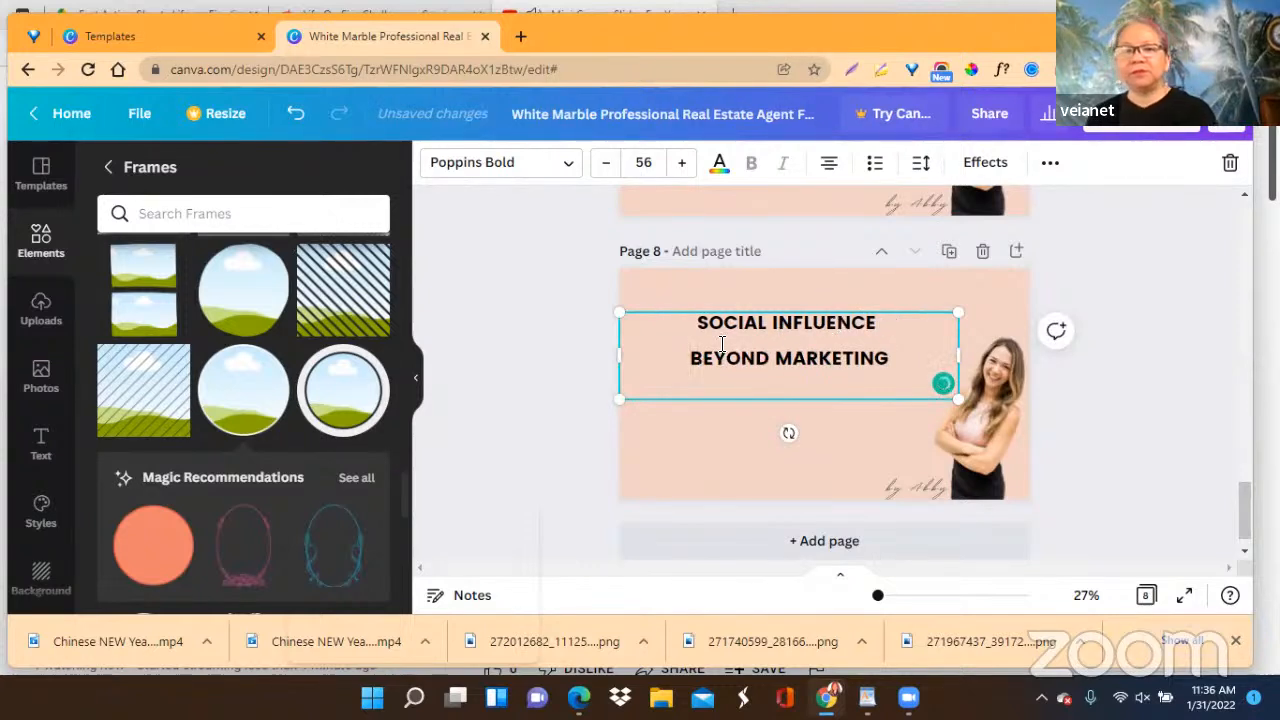
left_click_drag(620, 355, 720, 363)
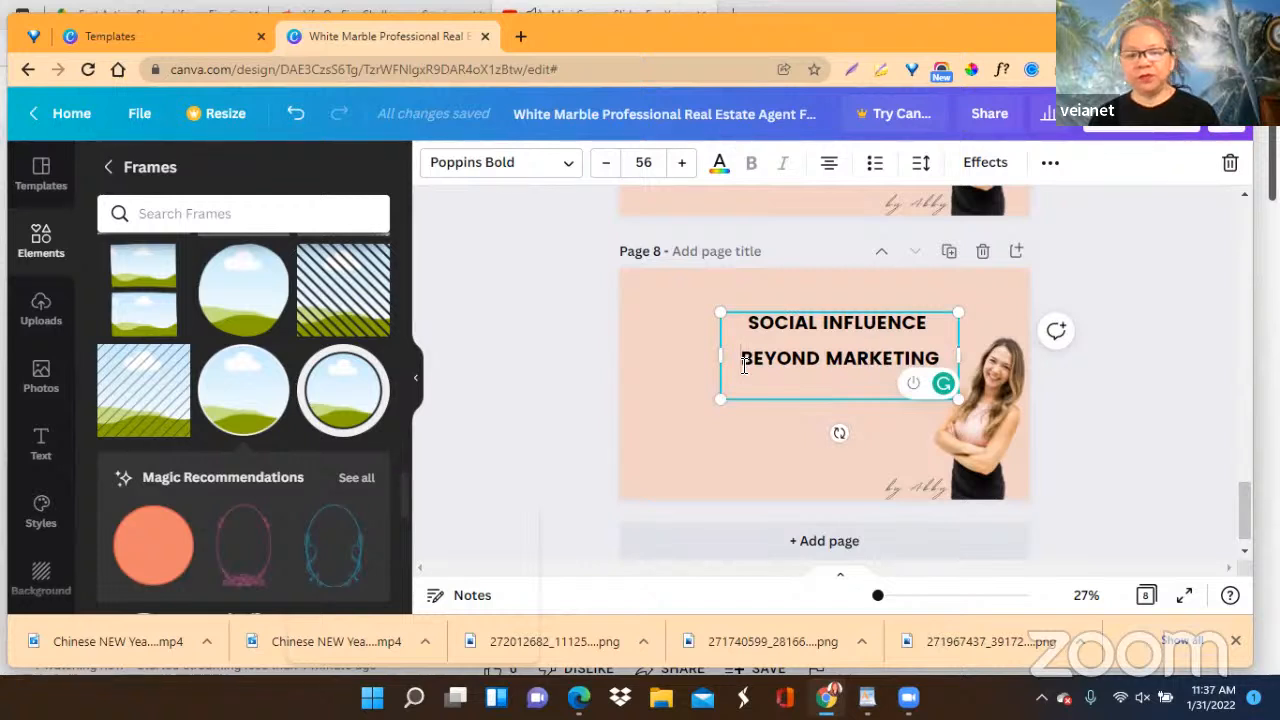
key("BackSpace")
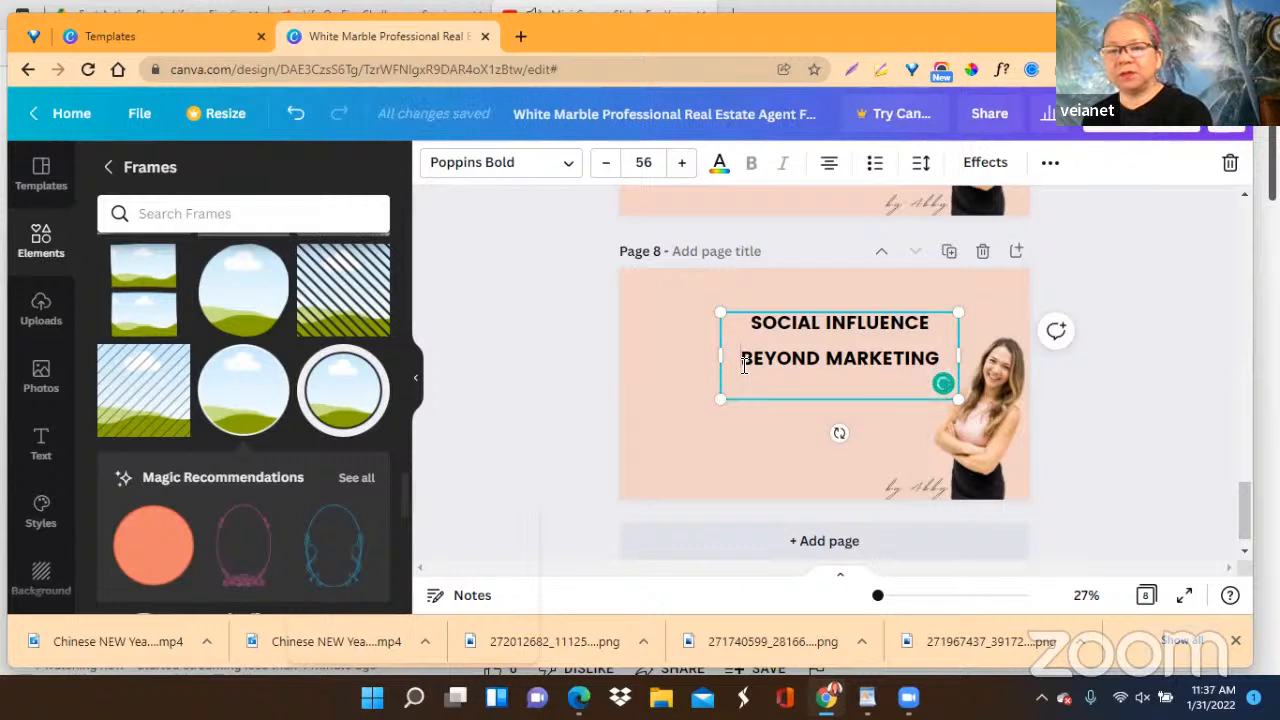
left_click_drag(719, 358, 620, 358)
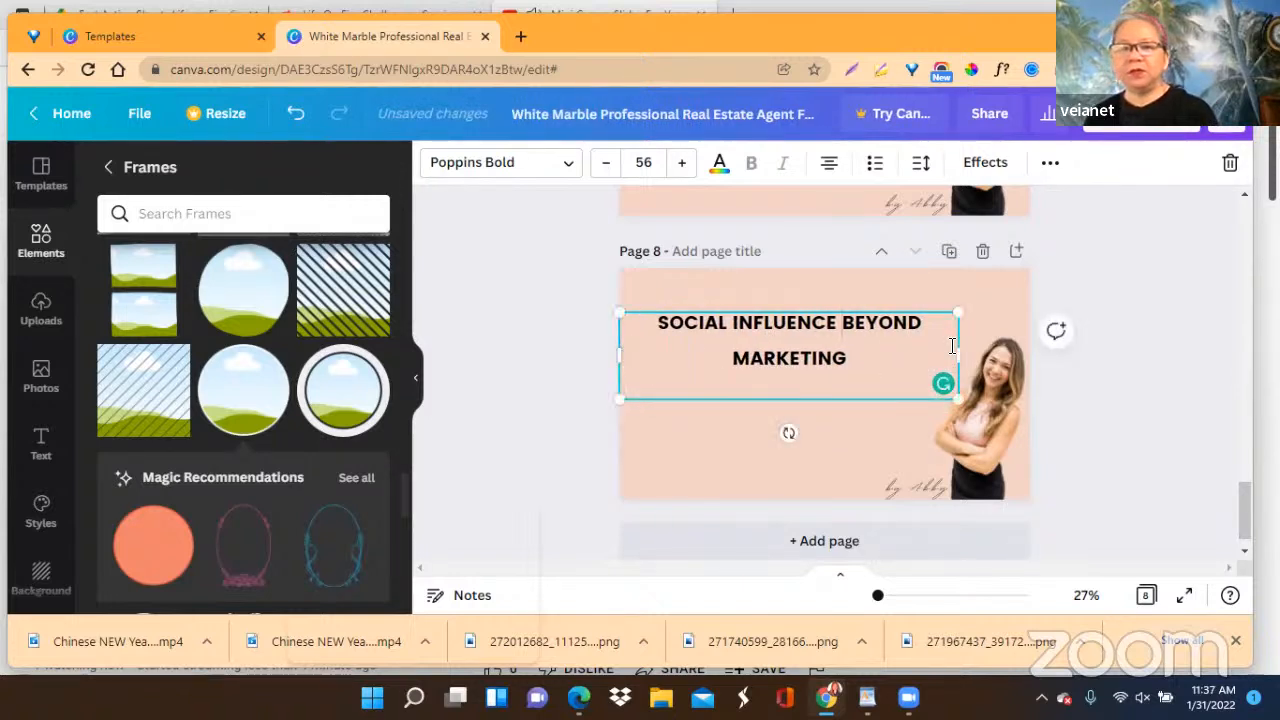
Widen page 8's heading box to the full page width so the text fits one line, and move it up near the page's upper edge.
left_click_drag(960, 356, 1030, 354)
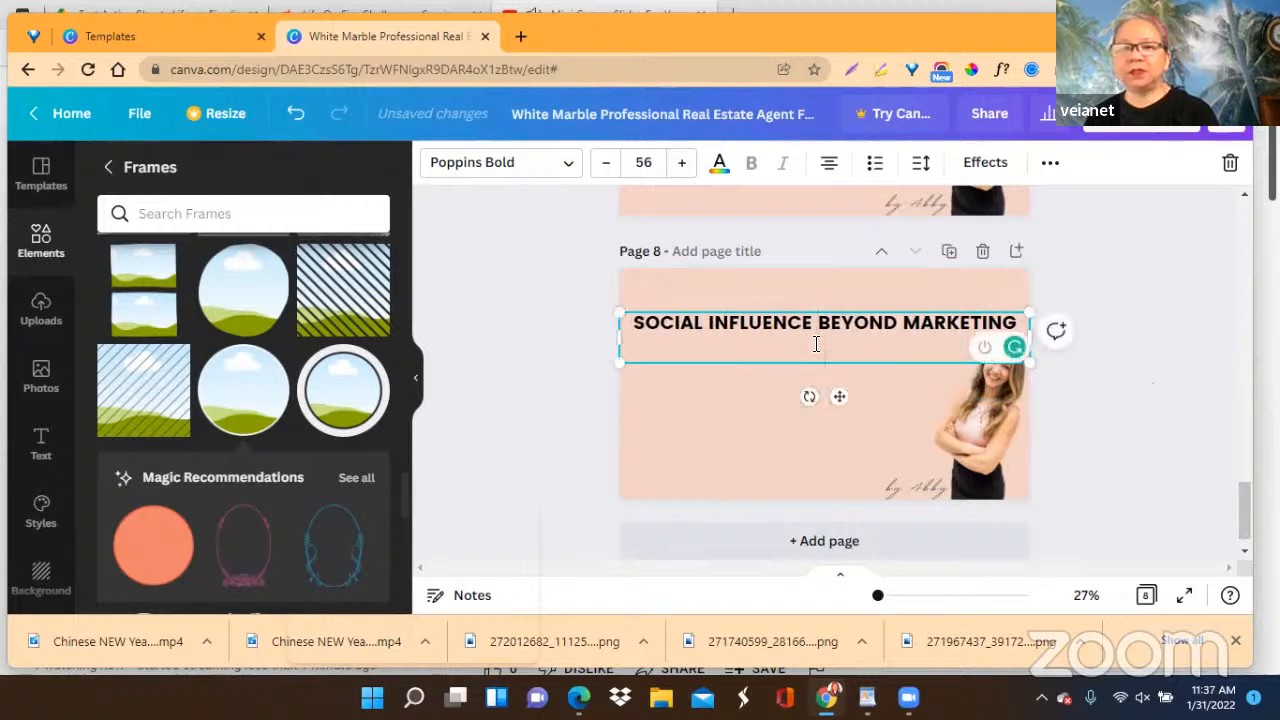
left_click_drag(839, 396, 839, 383)
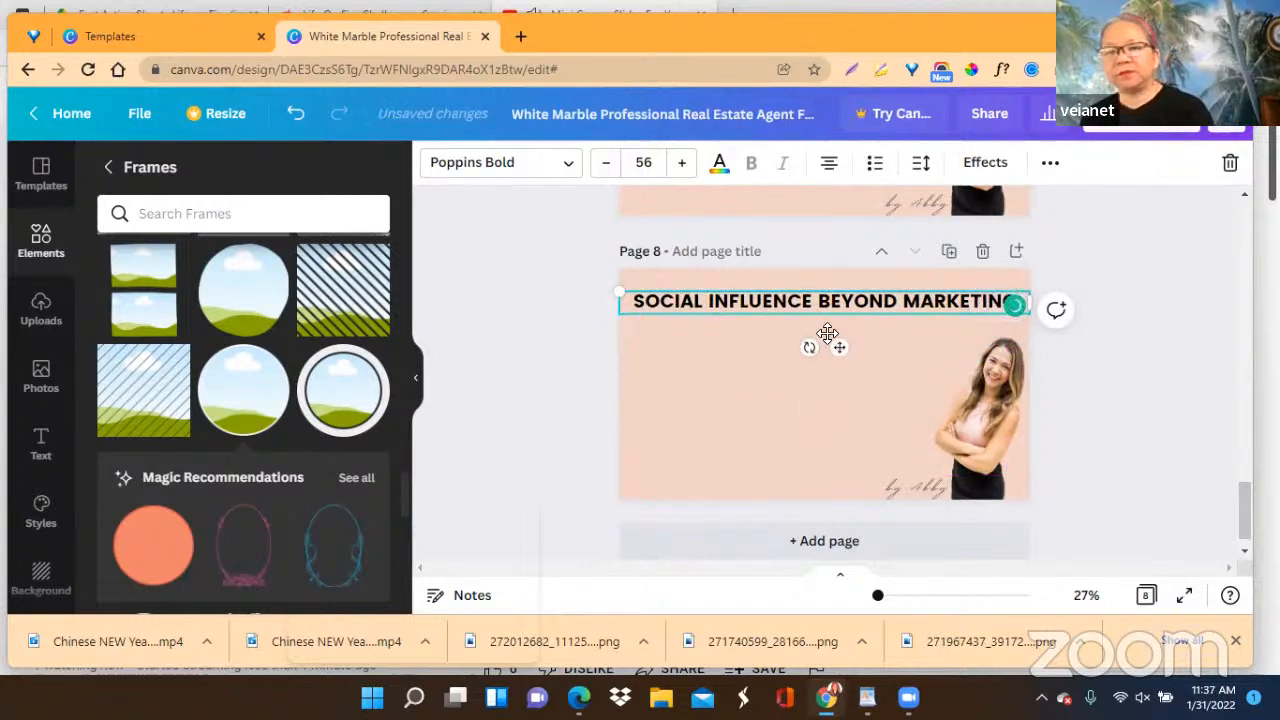
left_click(1106, 369)
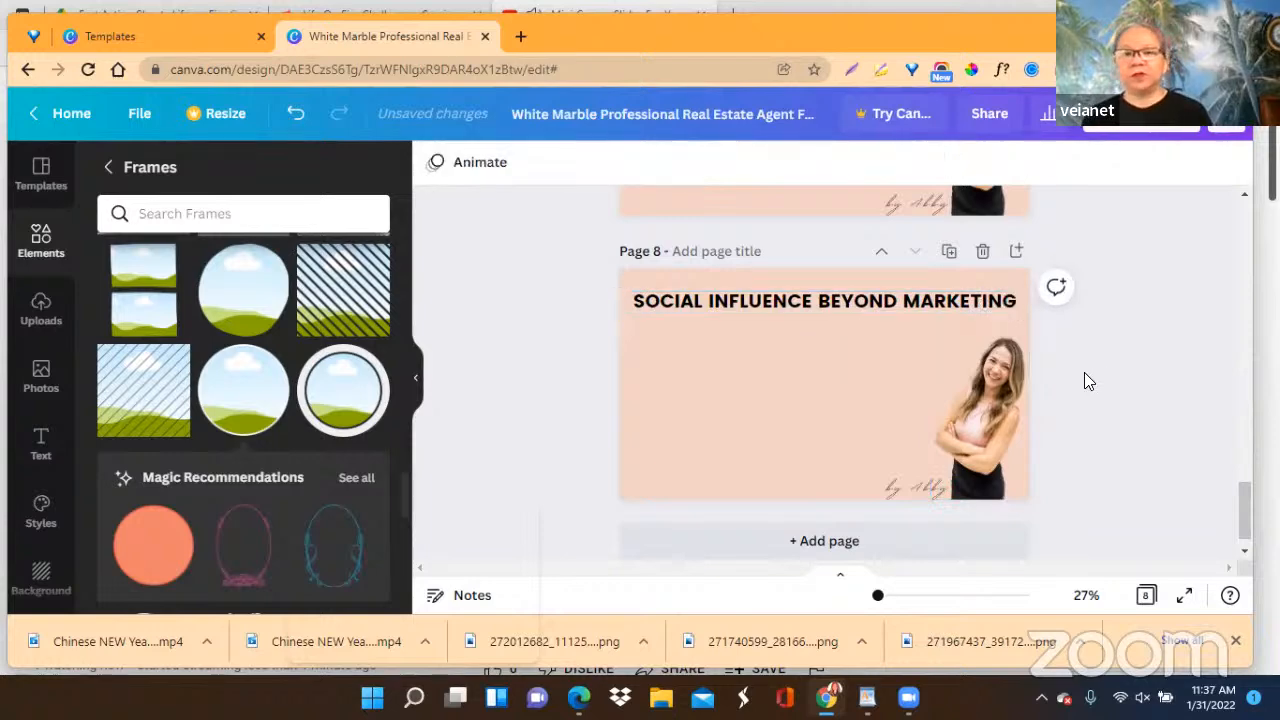
Review the layouts of the earlier pages from page 7 back to page 4 for comparison with page 8.
scroll(840, 391, "up", 3)
scroll(840, 391, "up", 6)
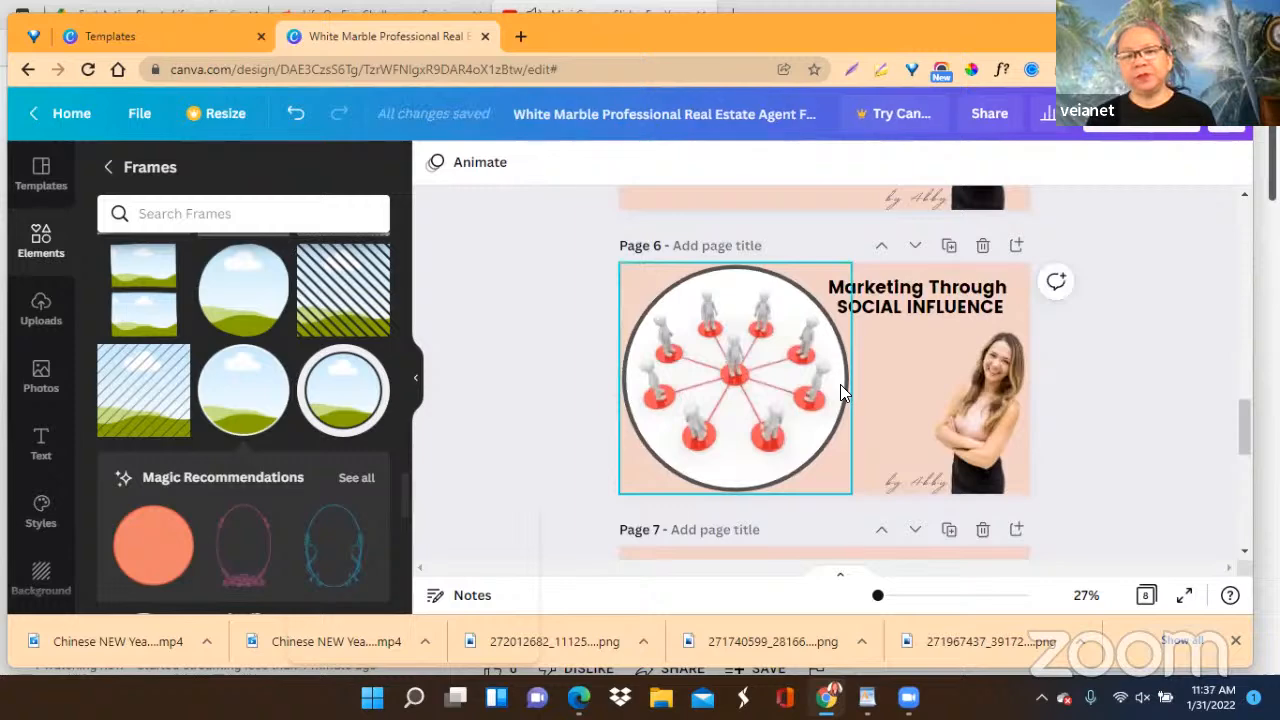
scroll(840, 391, "down", 3)
scroll(840, 391, "up", 4)
scroll(840, 391, "up", 4)
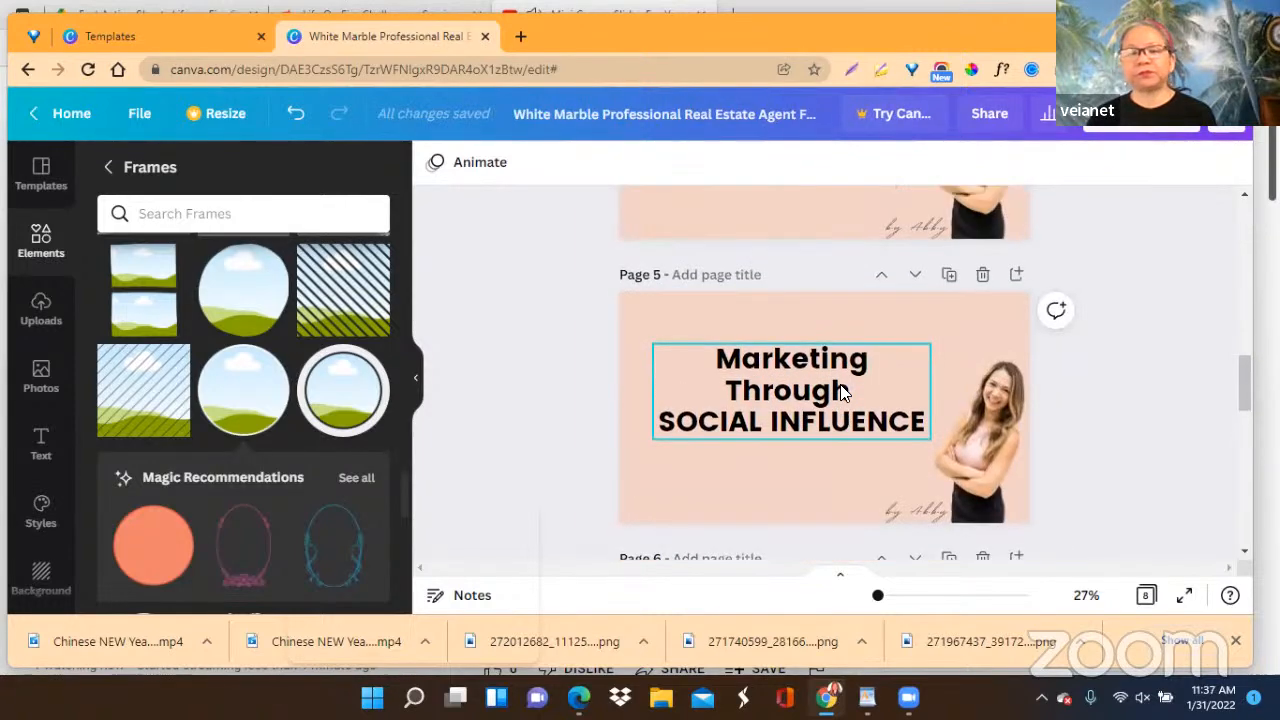
scroll(840, 391, "up", 5)
scroll(840, 391, "down", 4)
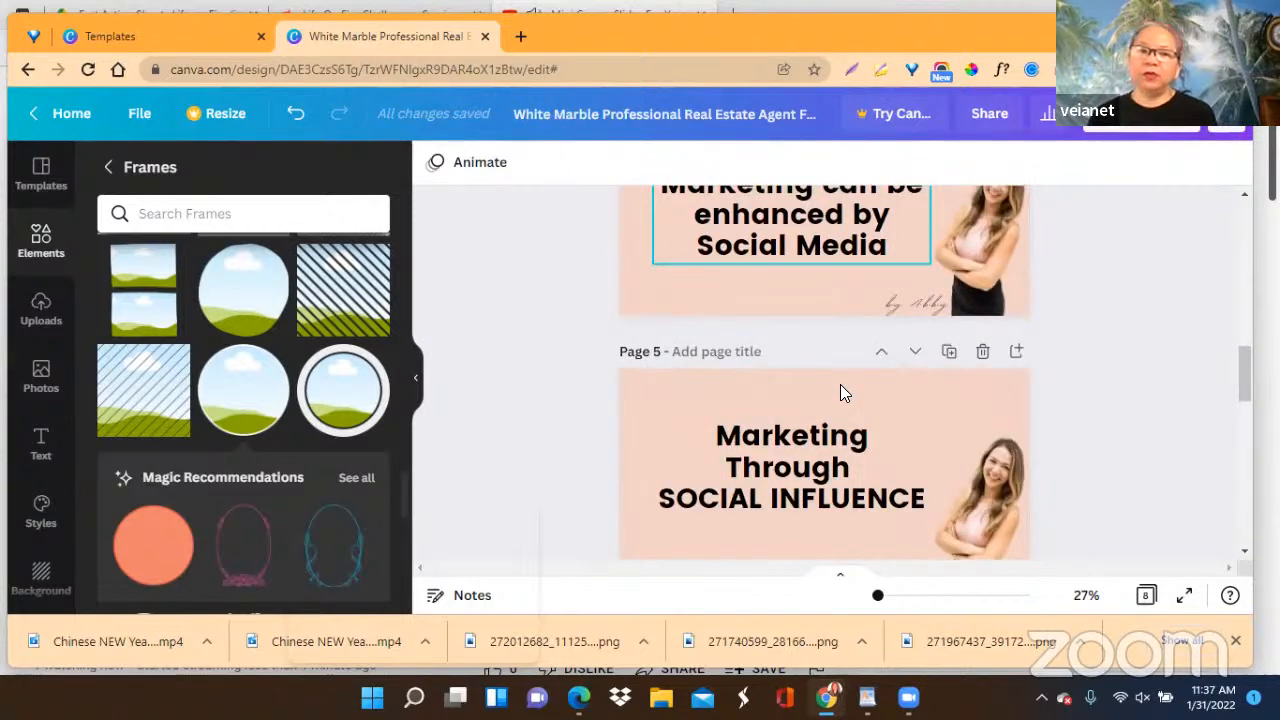
scroll(840, 391, "down", 10)
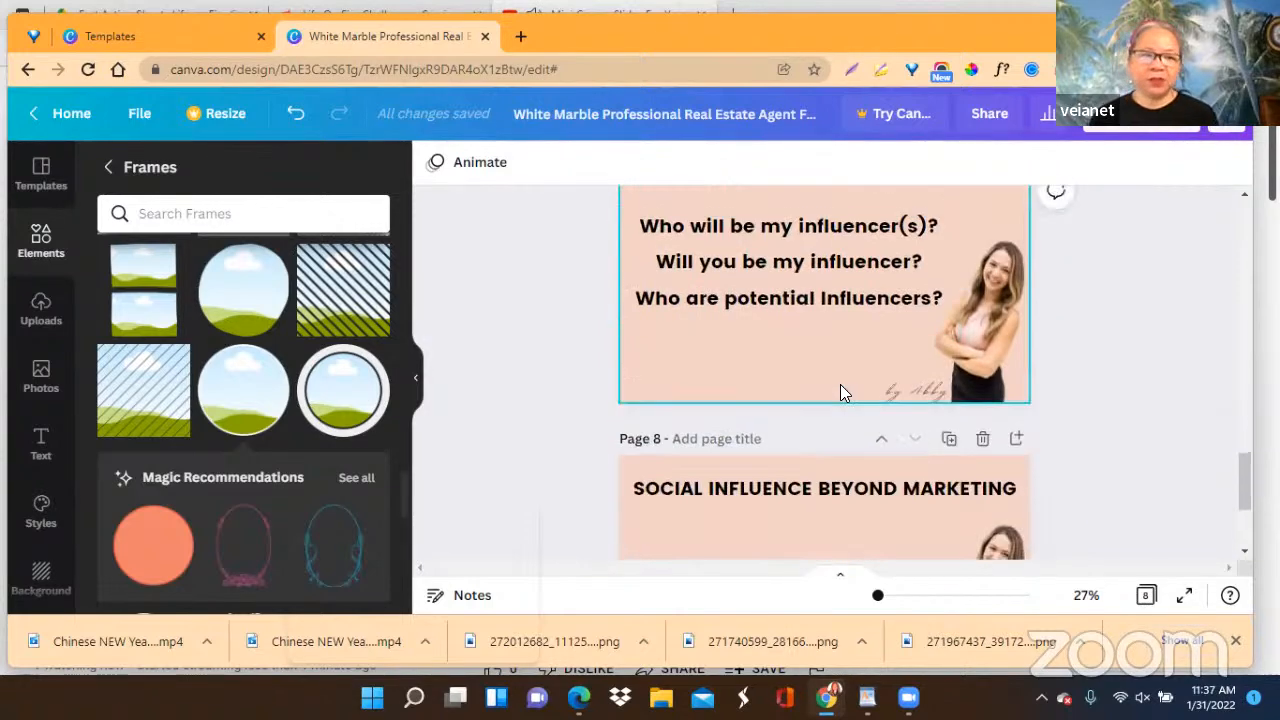
scroll(840, 391, "down", 3)
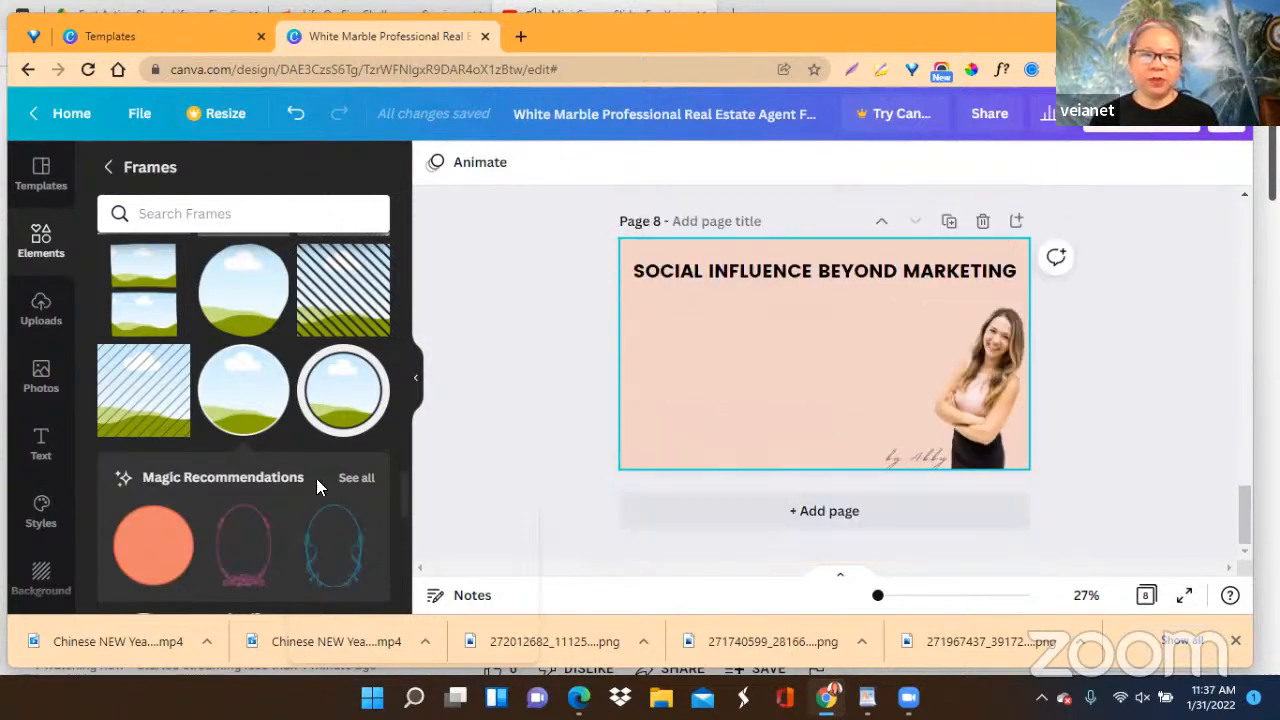
Add the free portrait-collage photo from the "social" photo results to page 8, fitting it below the heading and beside the woman.
left_click(37, 390)
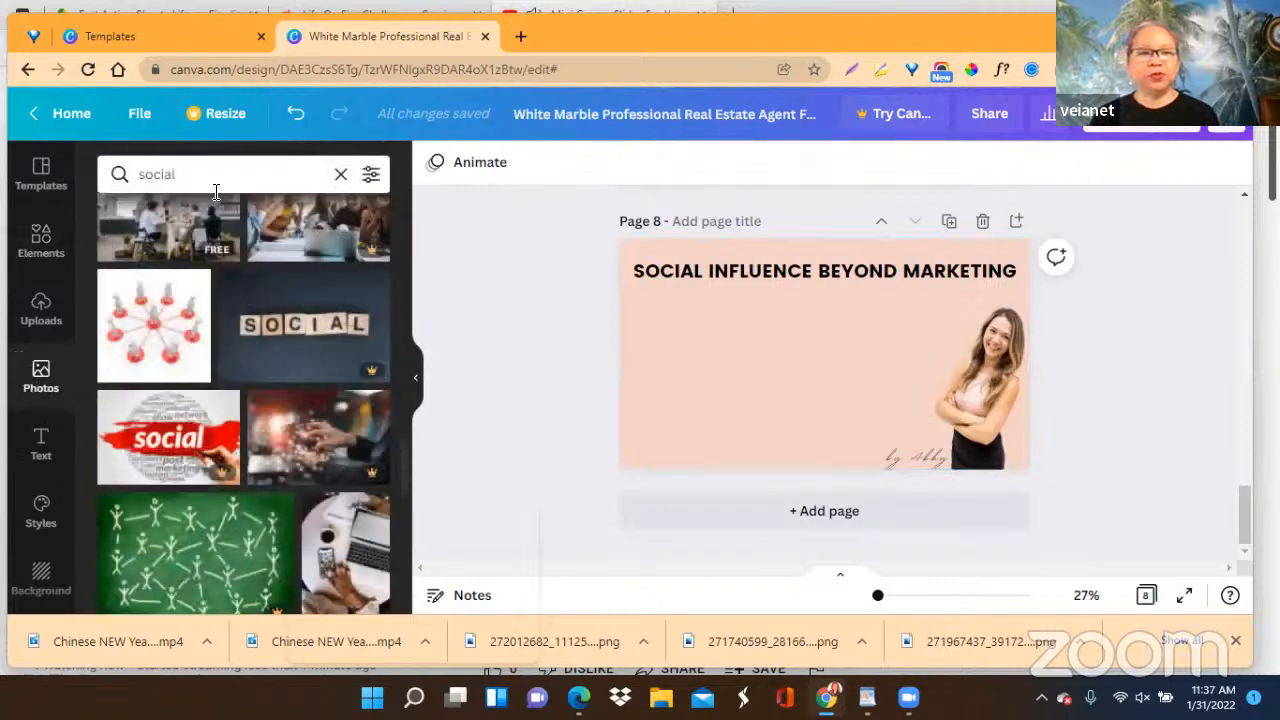
scroll(272, 385, "down", 2)
scroll(274, 388, "down", 3)
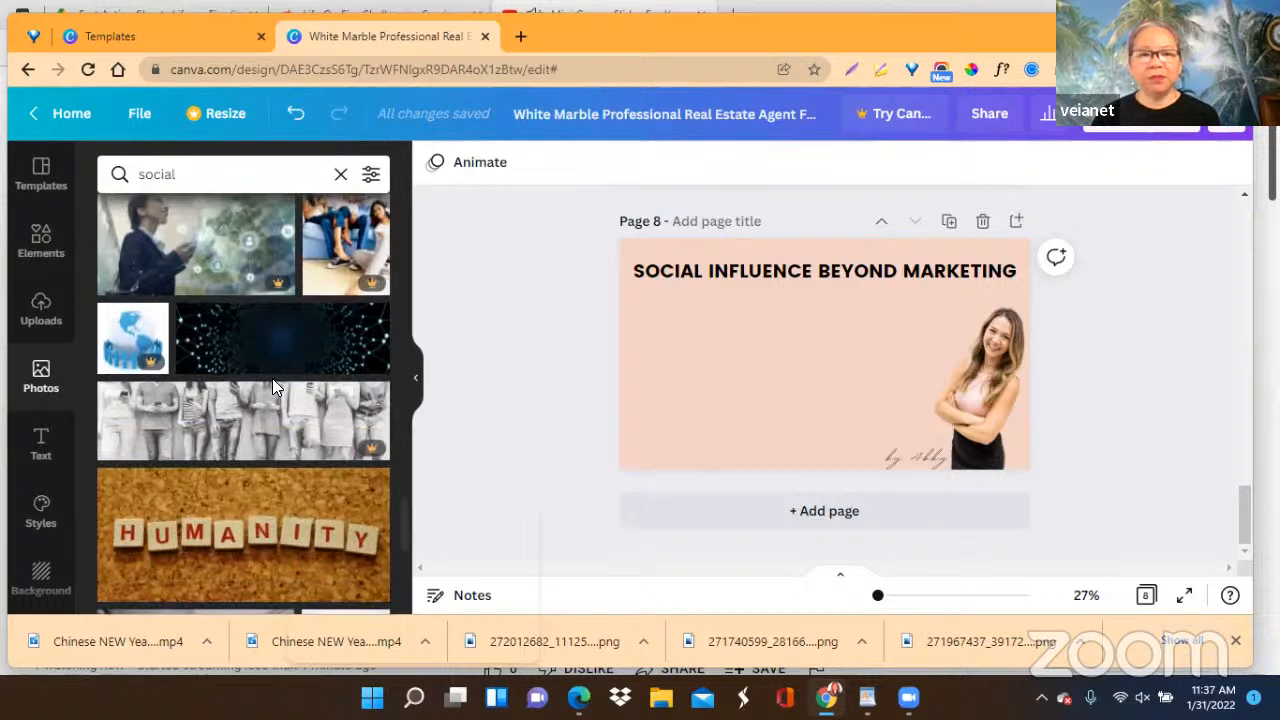
scroll(274, 388, "down", 1)
scroll(274, 388, "down", 2)
scroll(274, 388, "down", 3)
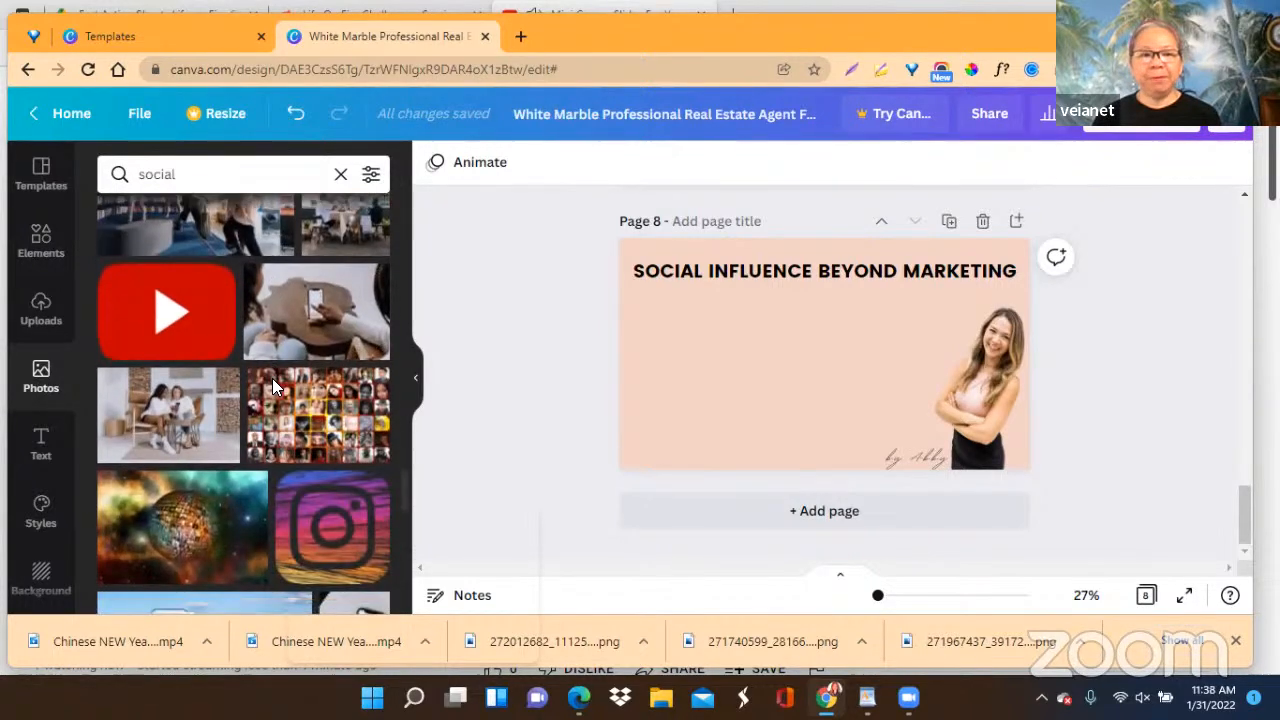
scroll(272, 380, "down", 1)
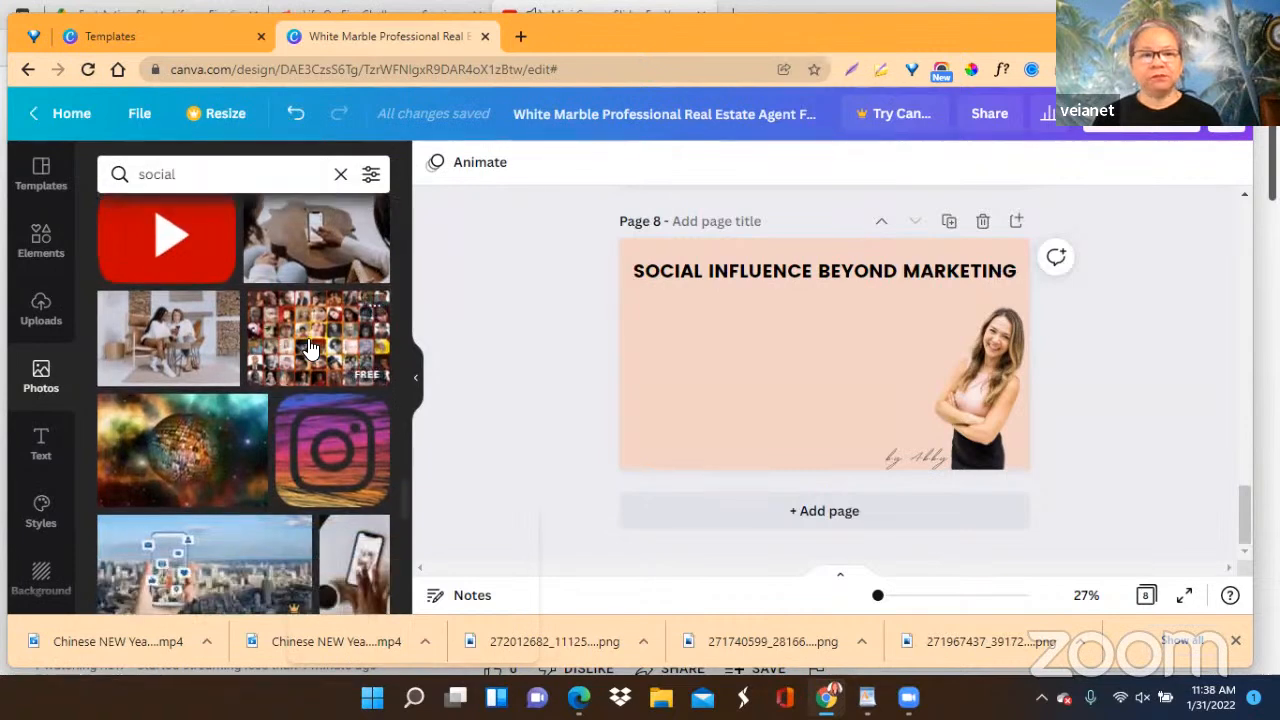
left_click(310, 348)
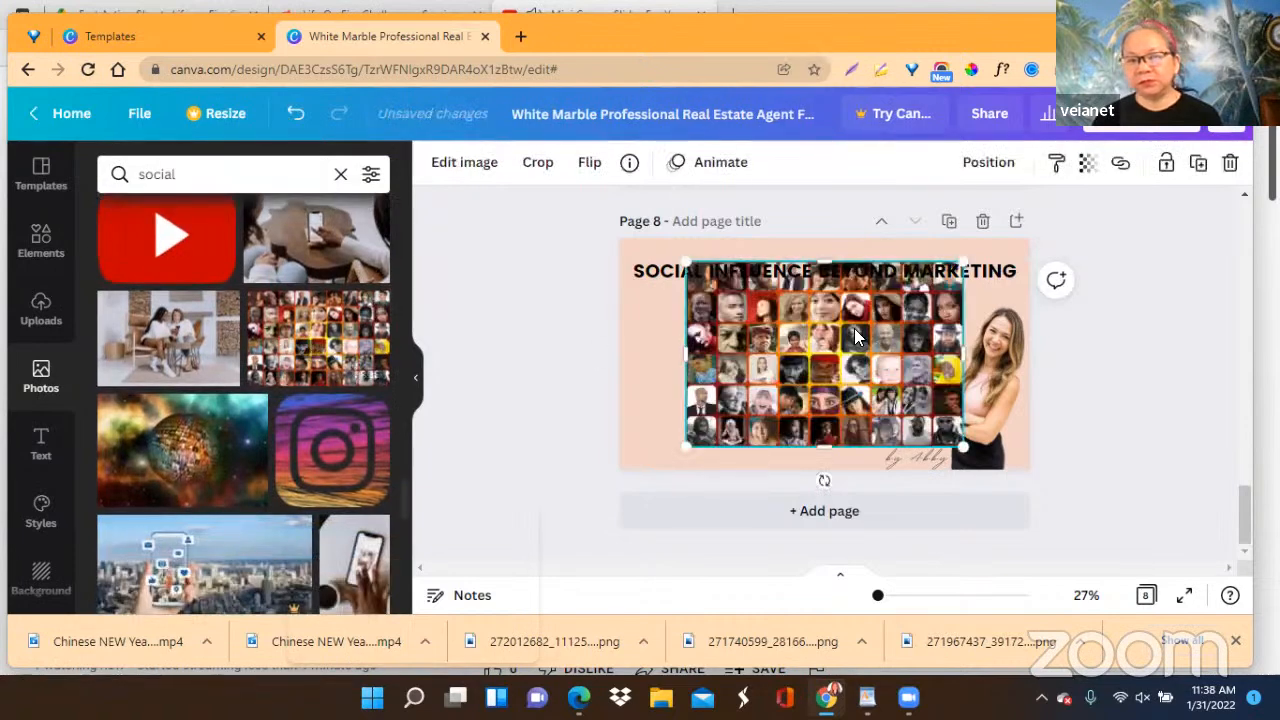
left_click_drag(844, 340, 759, 344)
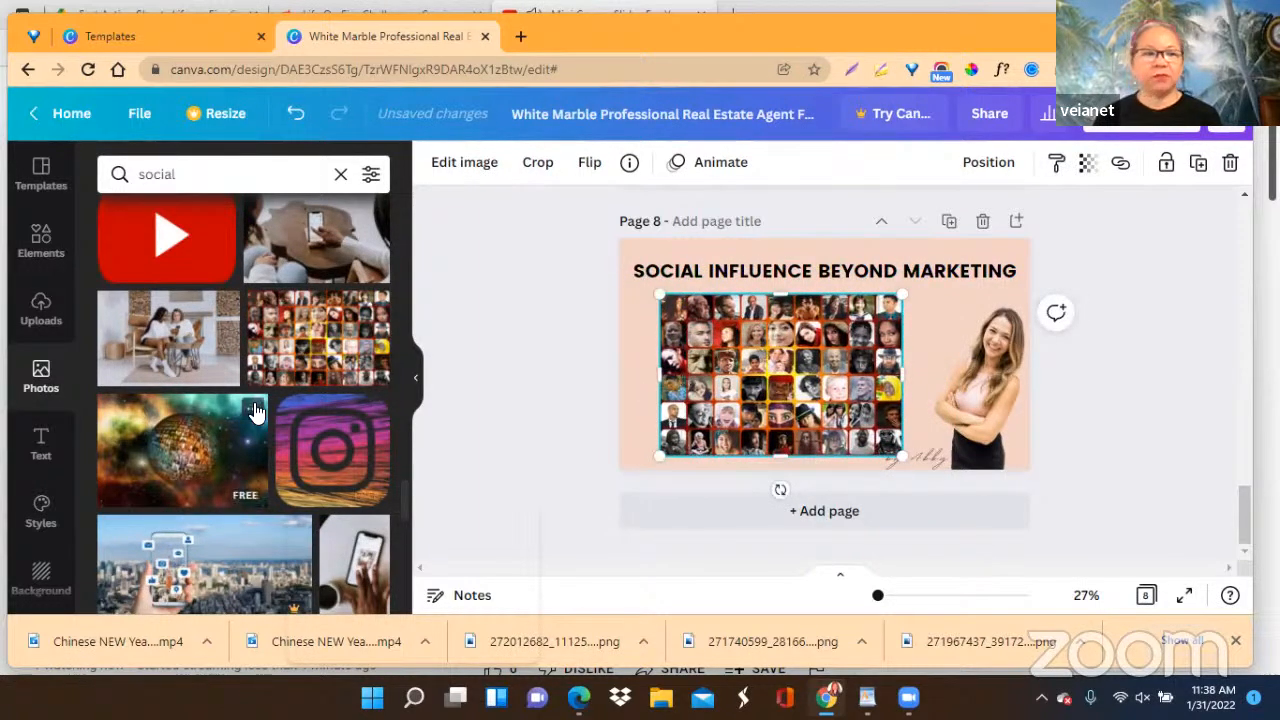
Browse the "social" photo results for another image suited to page 8's theme of social influence beyond marketing.
scroll(255, 410, "down", 5)
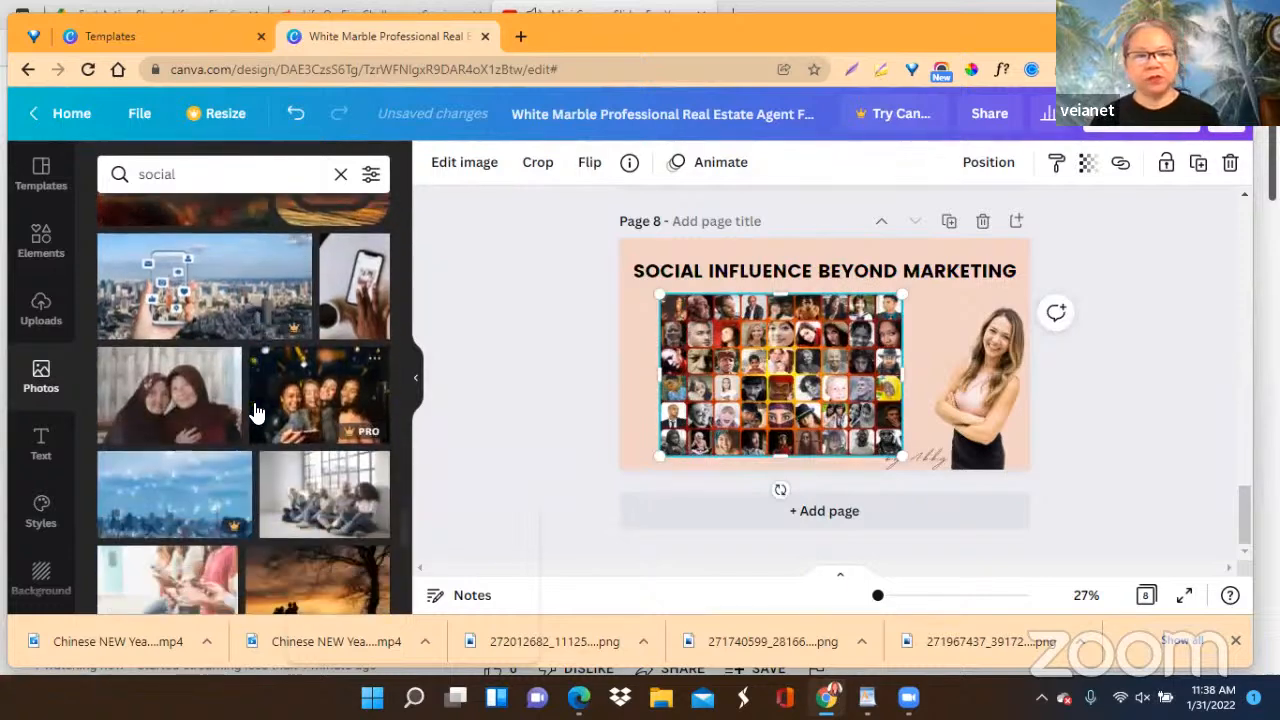
scroll(255, 410, "down", 4)
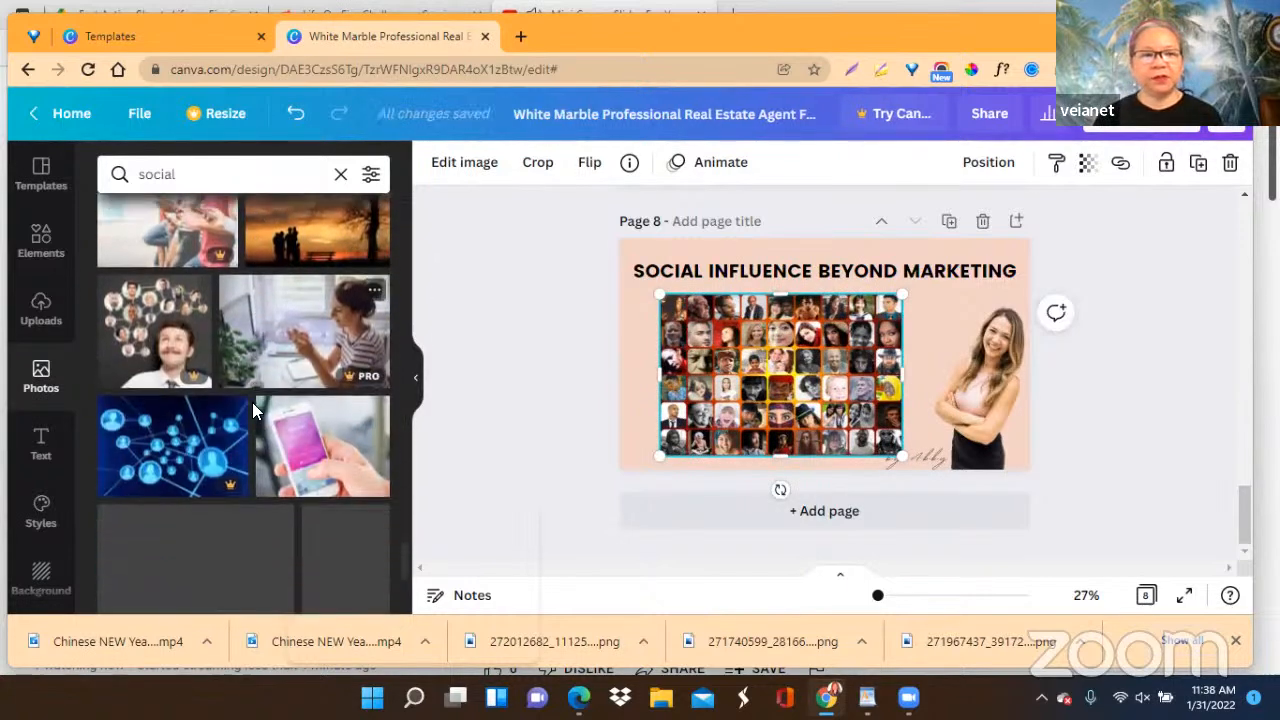
scroll(254, 408, "down", 2)
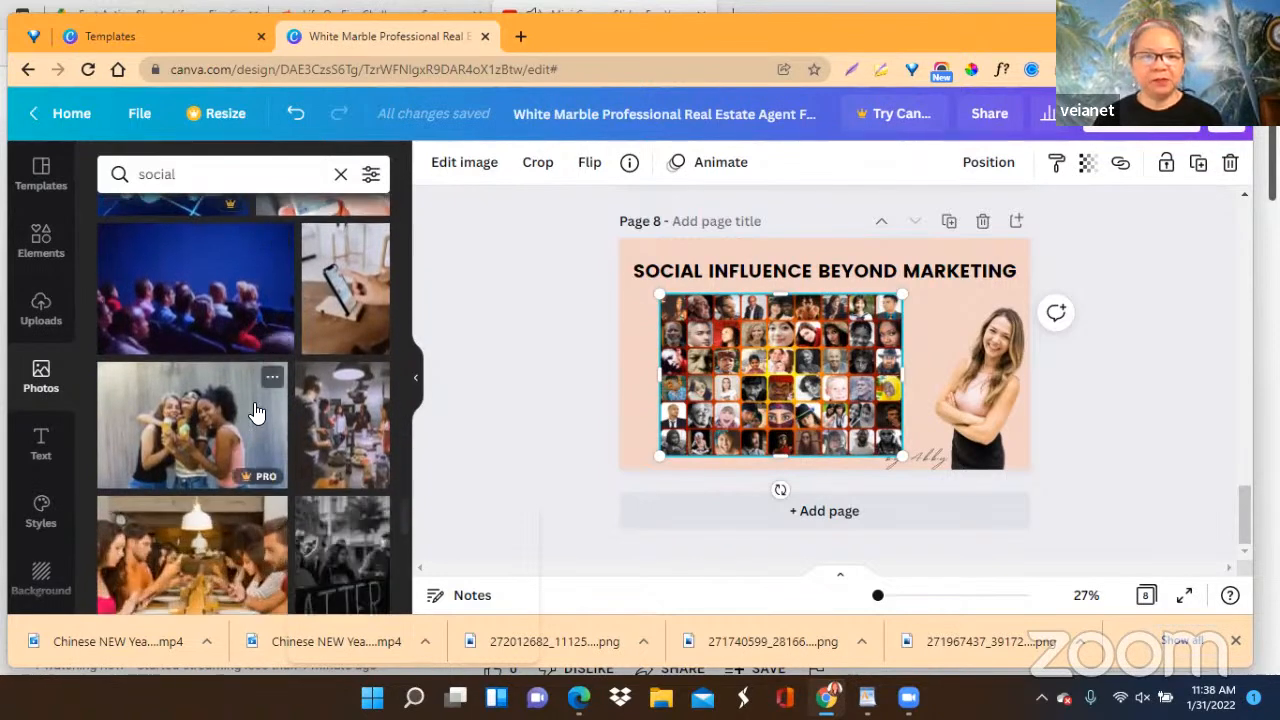
scroll(255, 410, "down", 5)
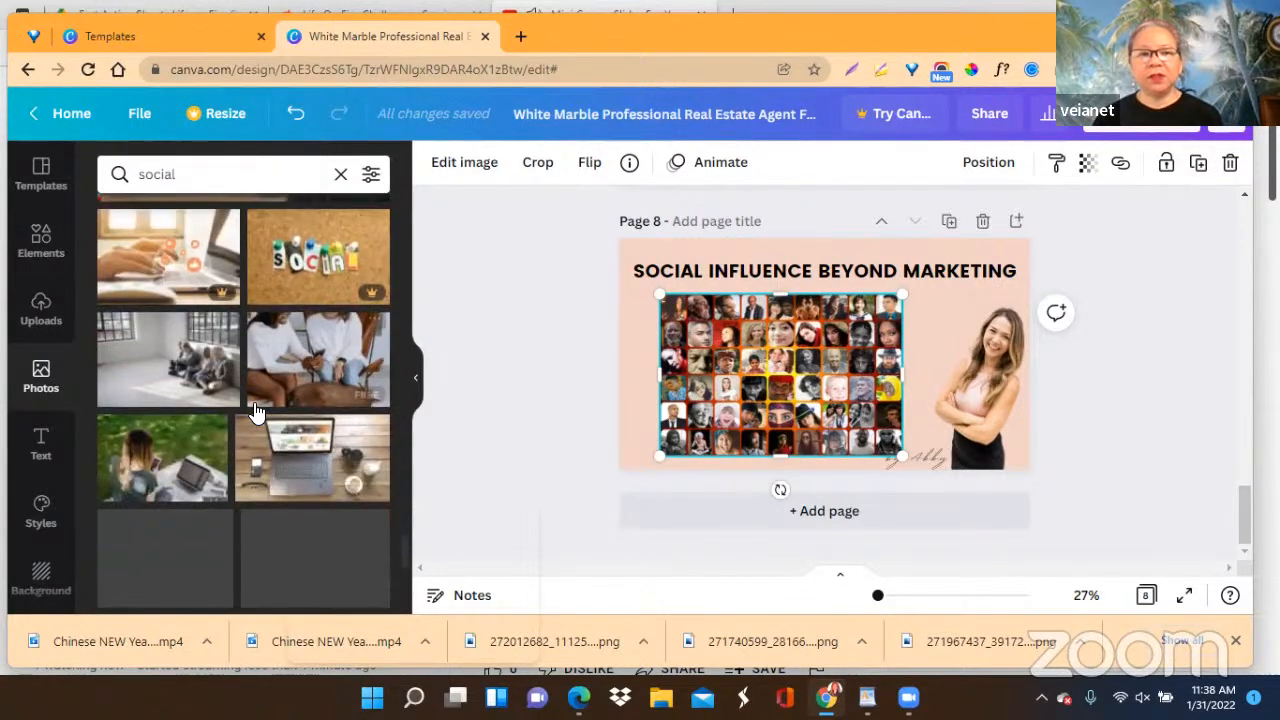
scroll(255, 410, "down", 3)
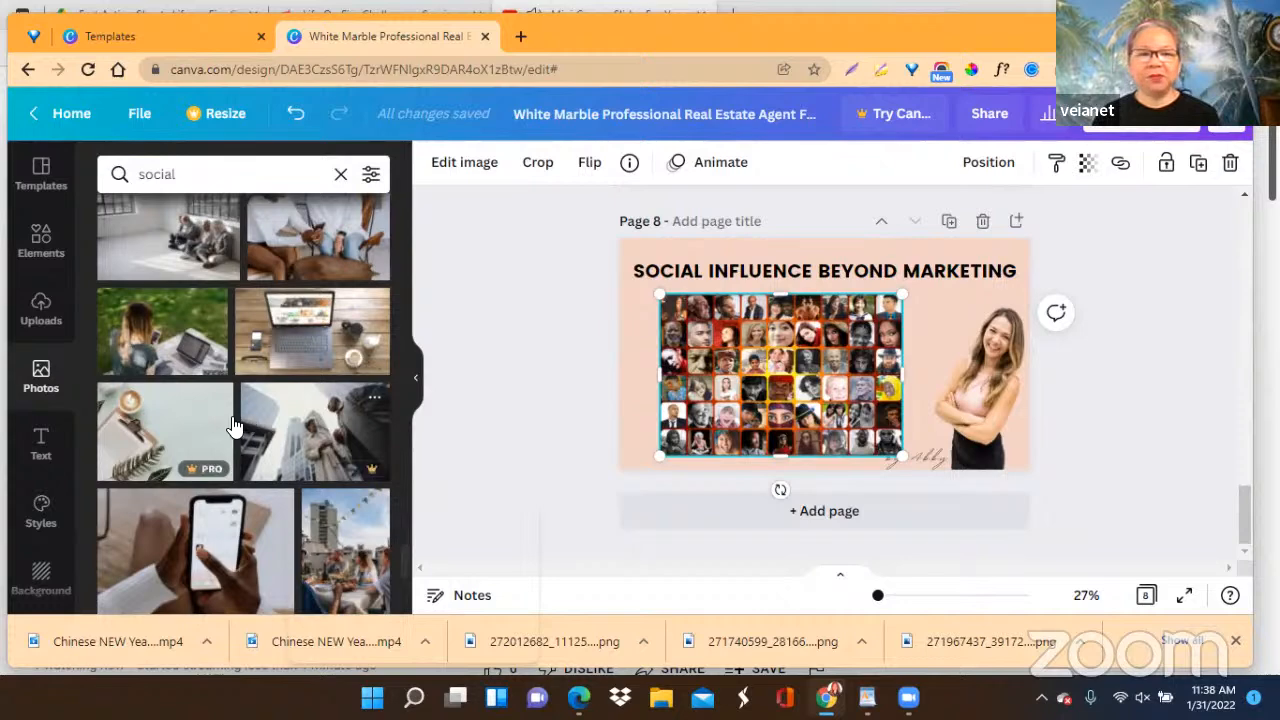
scroll(253, 515, "down", 3)
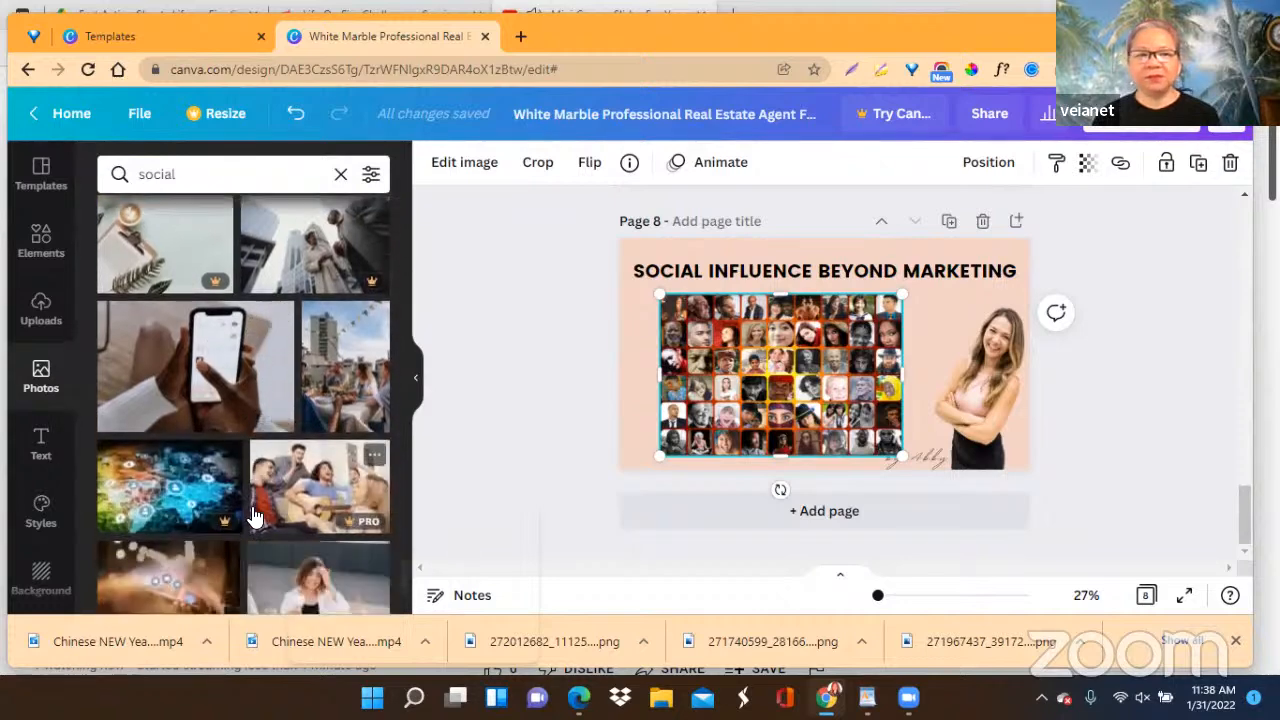
scroll(255, 515, "down", 2)
scroll(253, 515, "down", 2)
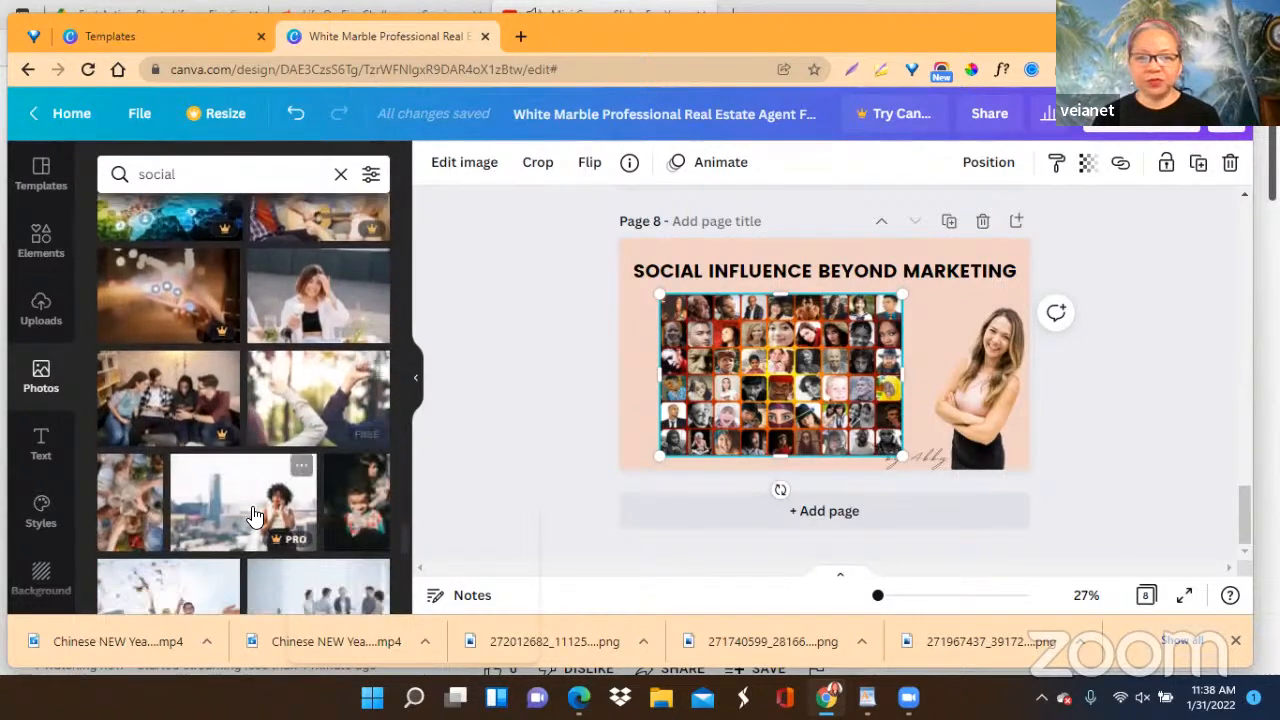
scroll(253, 515, "down", 2)
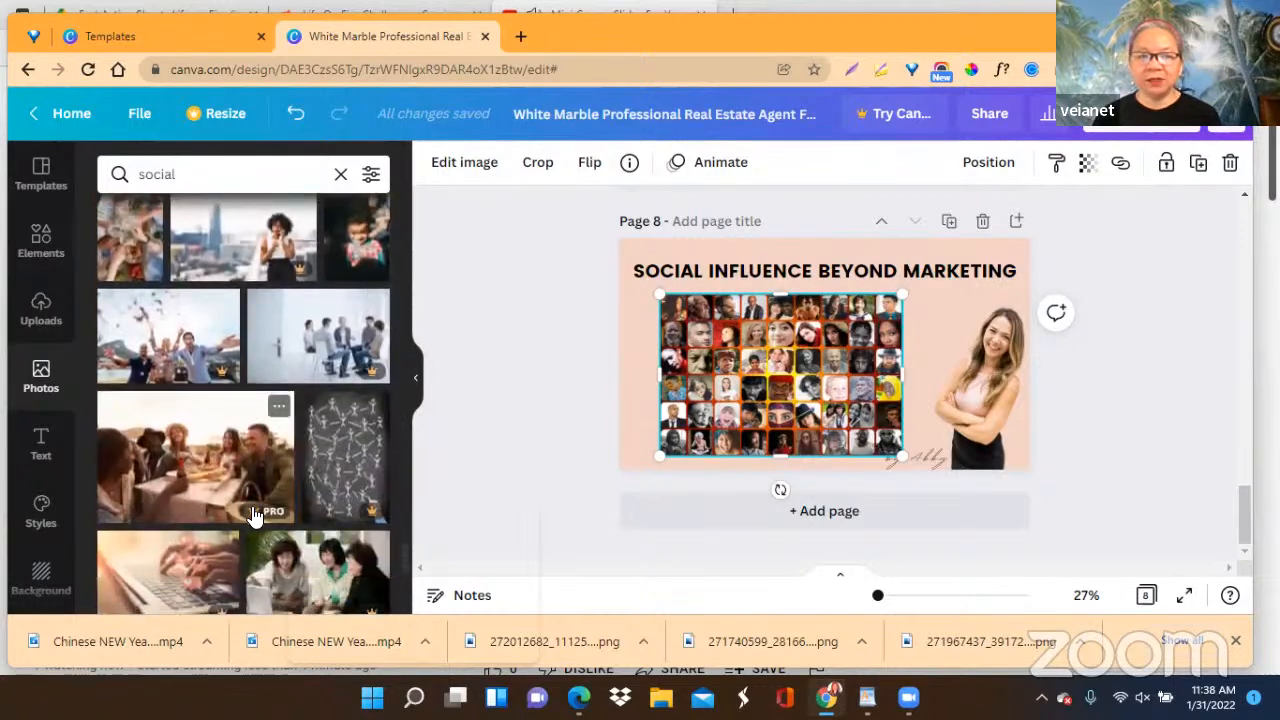
scroll(253, 515, "down", 2)
scroll(253, 515, "down", 2)
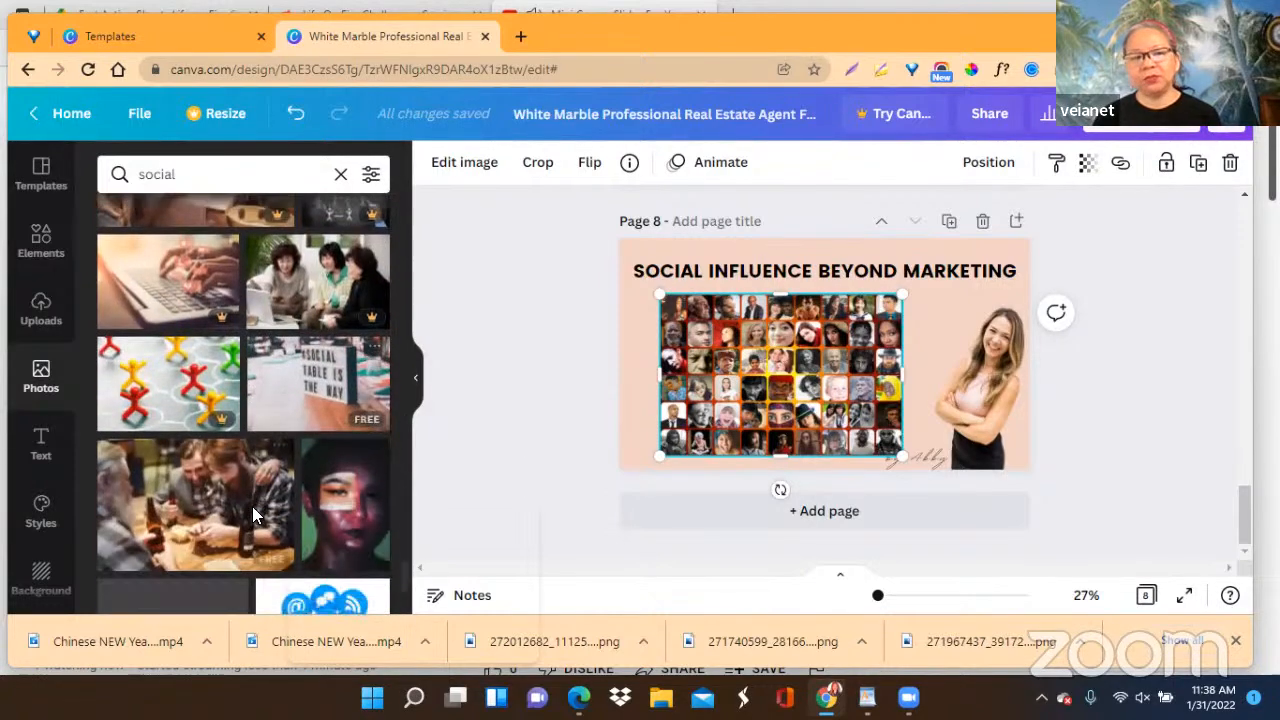
scroll(253, 515, "down", 2)
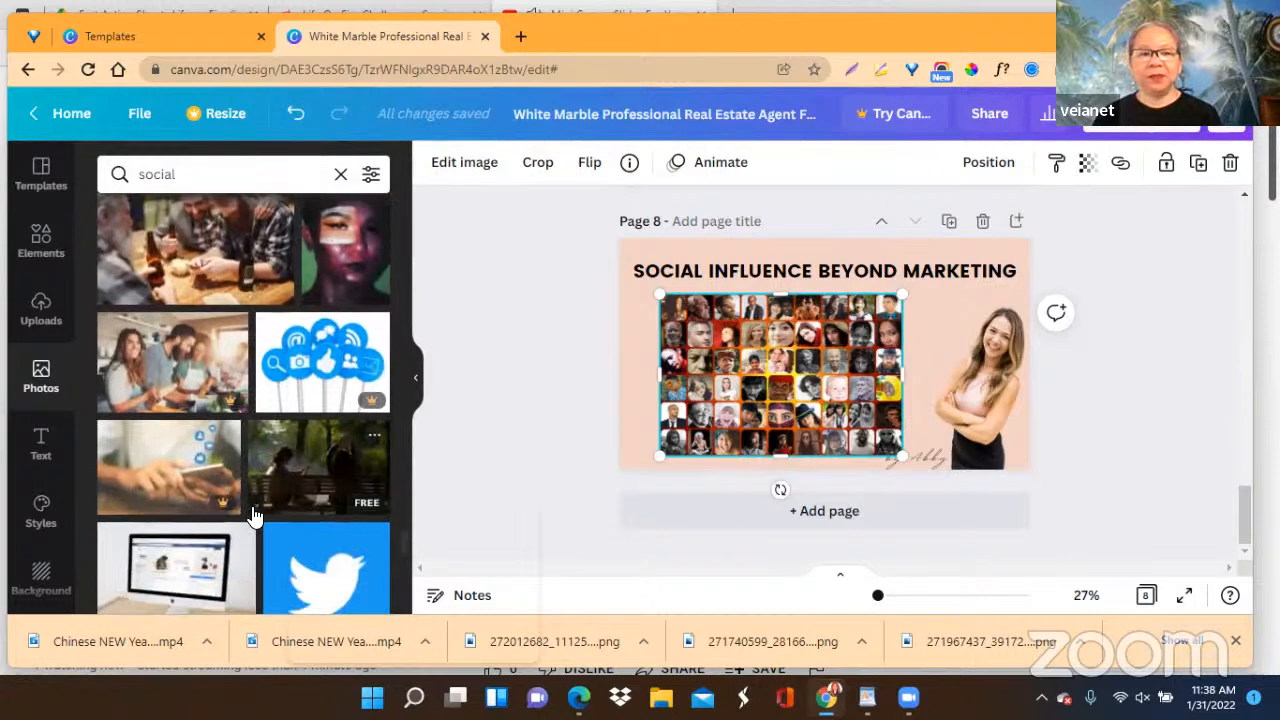
scroll(253, 515, "down", 4)
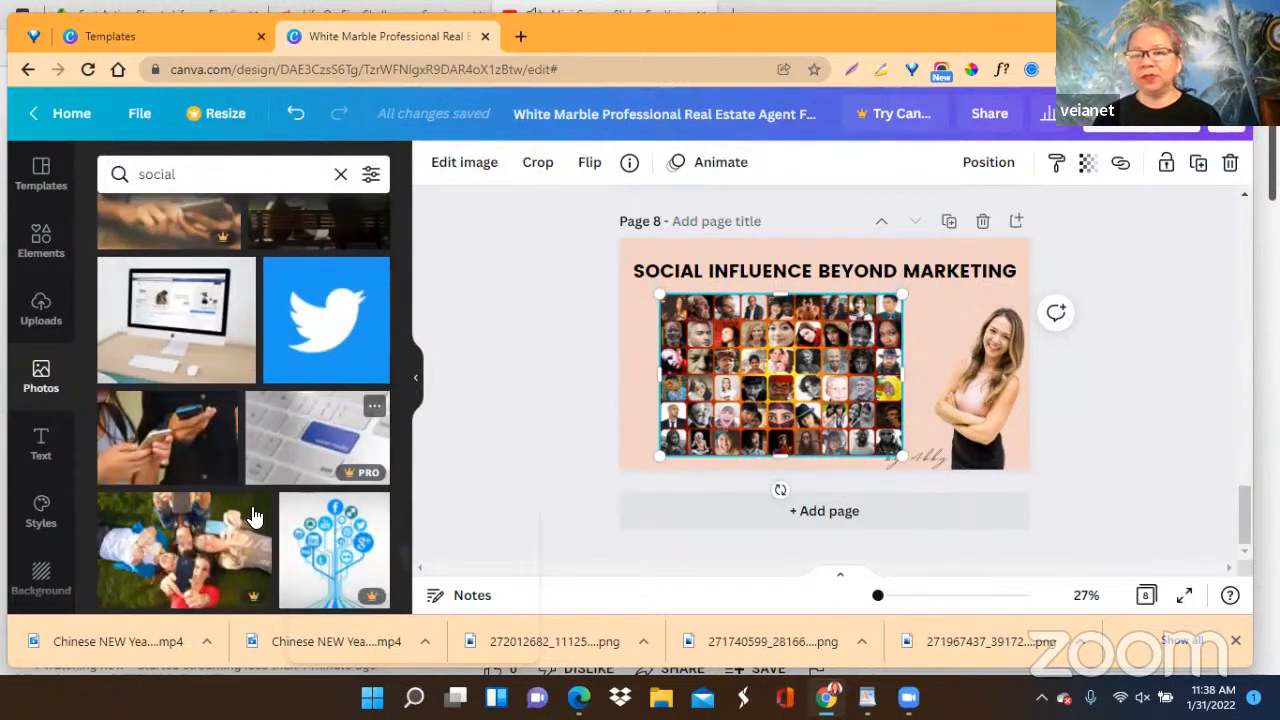
scroll(253, 515, "down", 2)
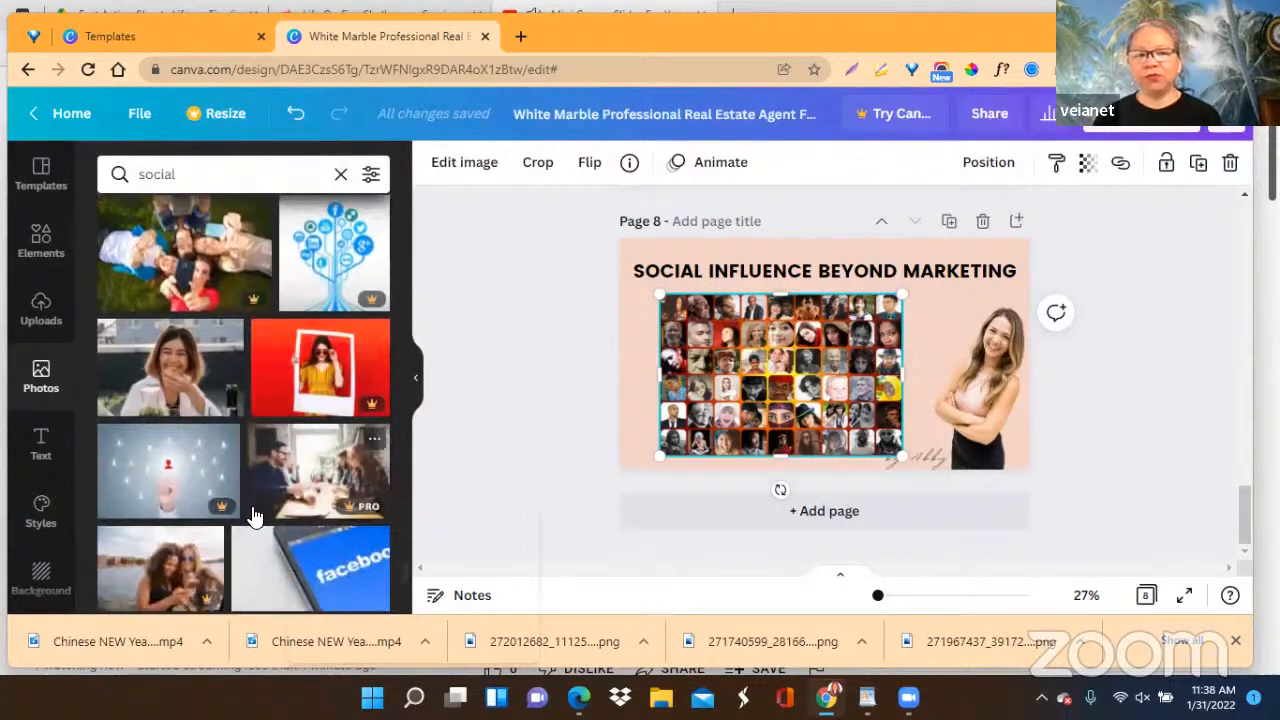
scroll(253, 515, "down", 1)
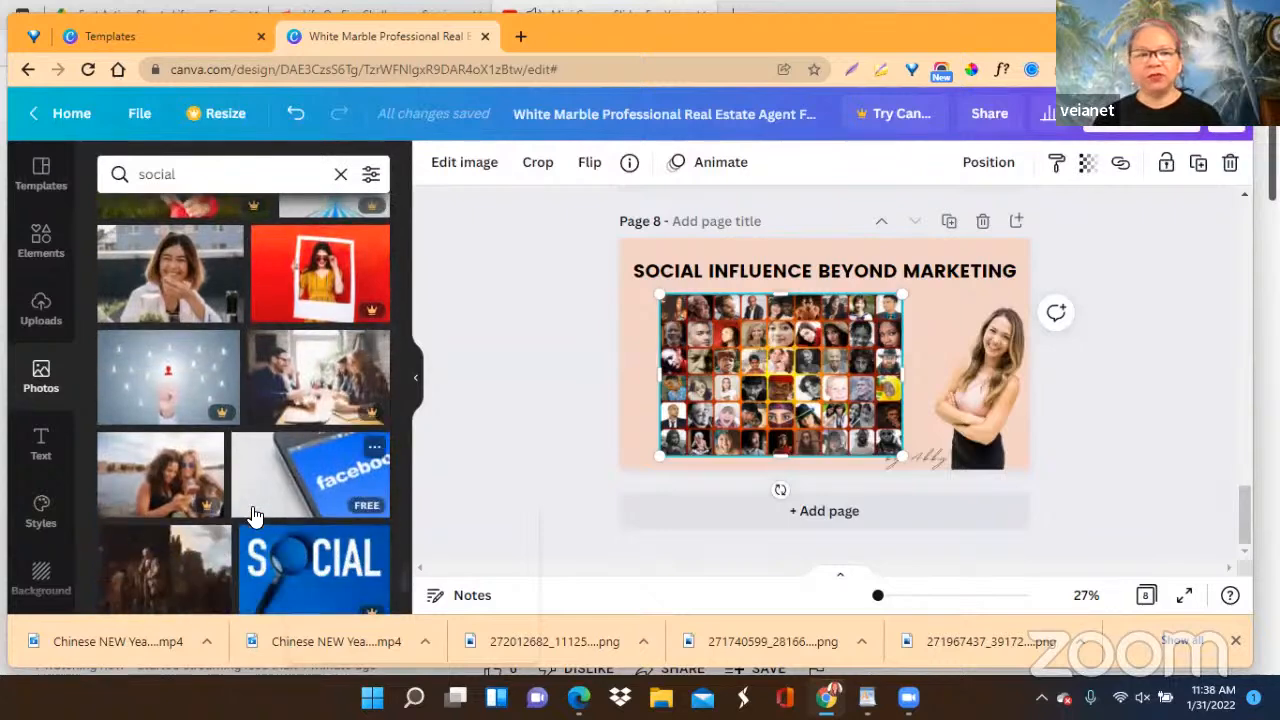
scroll(253, 515, "down", 2)
scroll(253, 515, "down", 2)
scroll(253, 515, "down", 2)
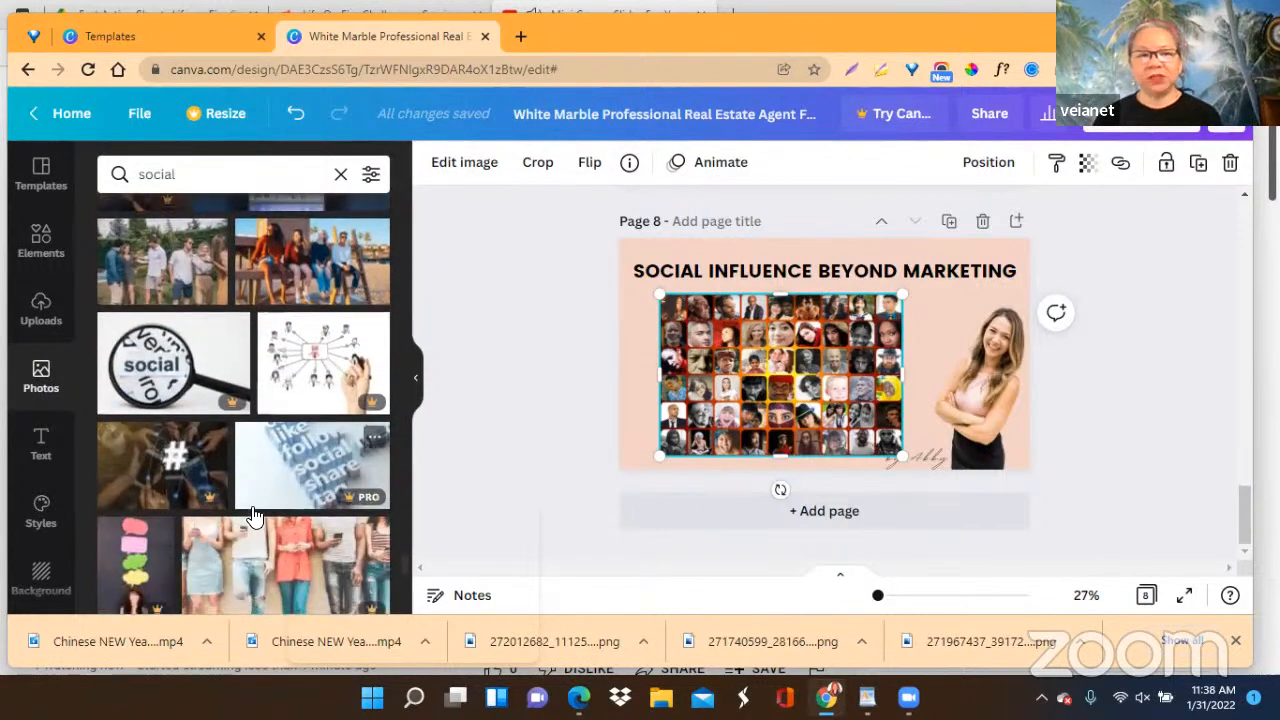
scroll(253, 515, "down", 1)
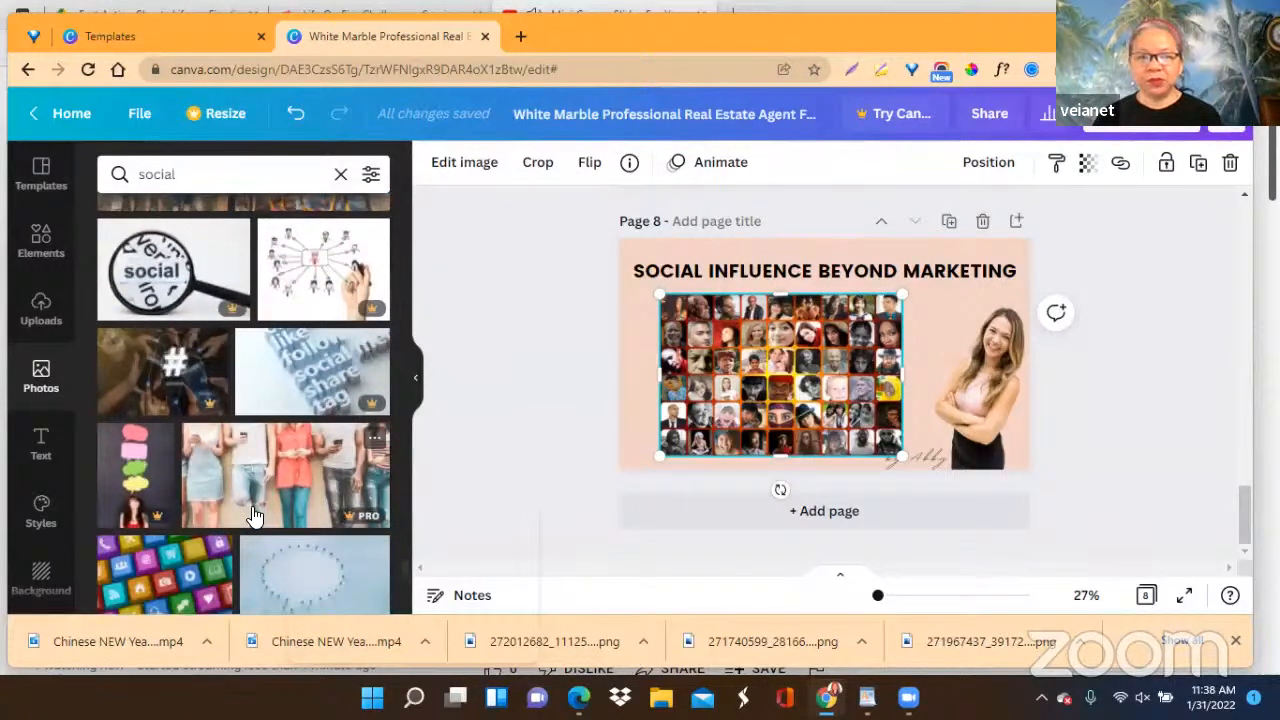
scroll(253, 515, "down", 1)
scroll(253, 515, "down", 2)
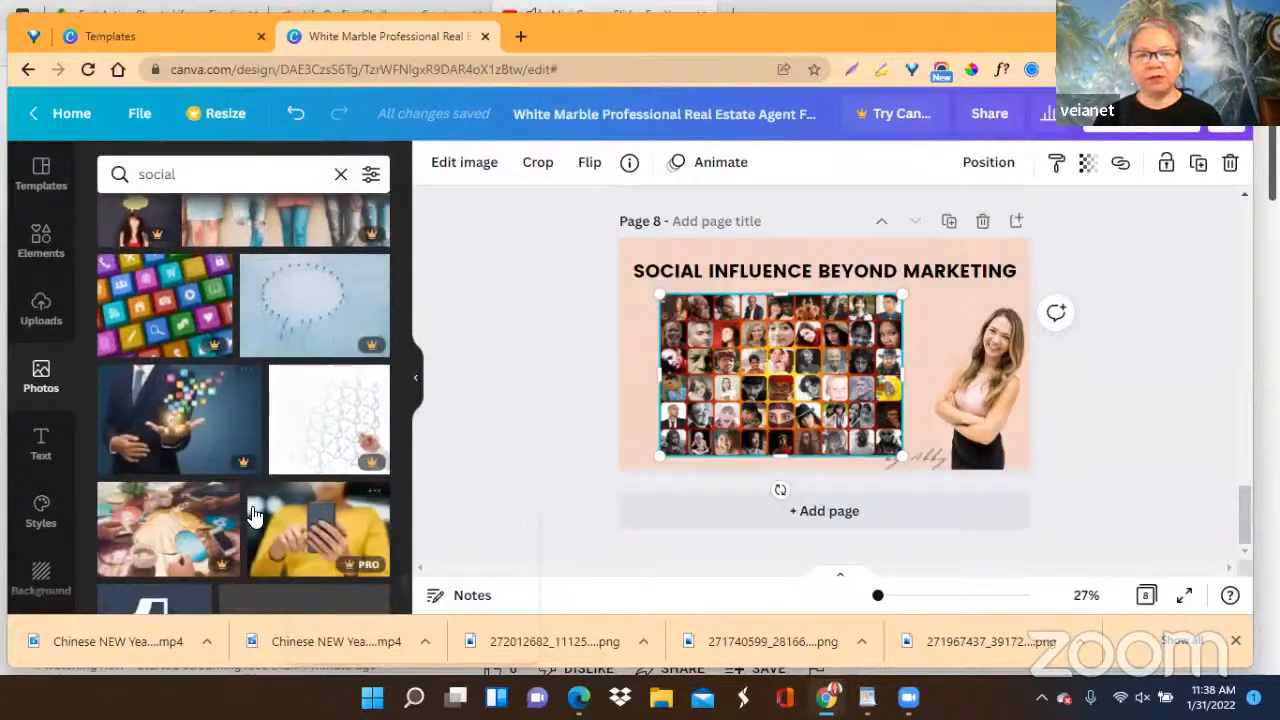
scroll(253, 515, "down", 2)
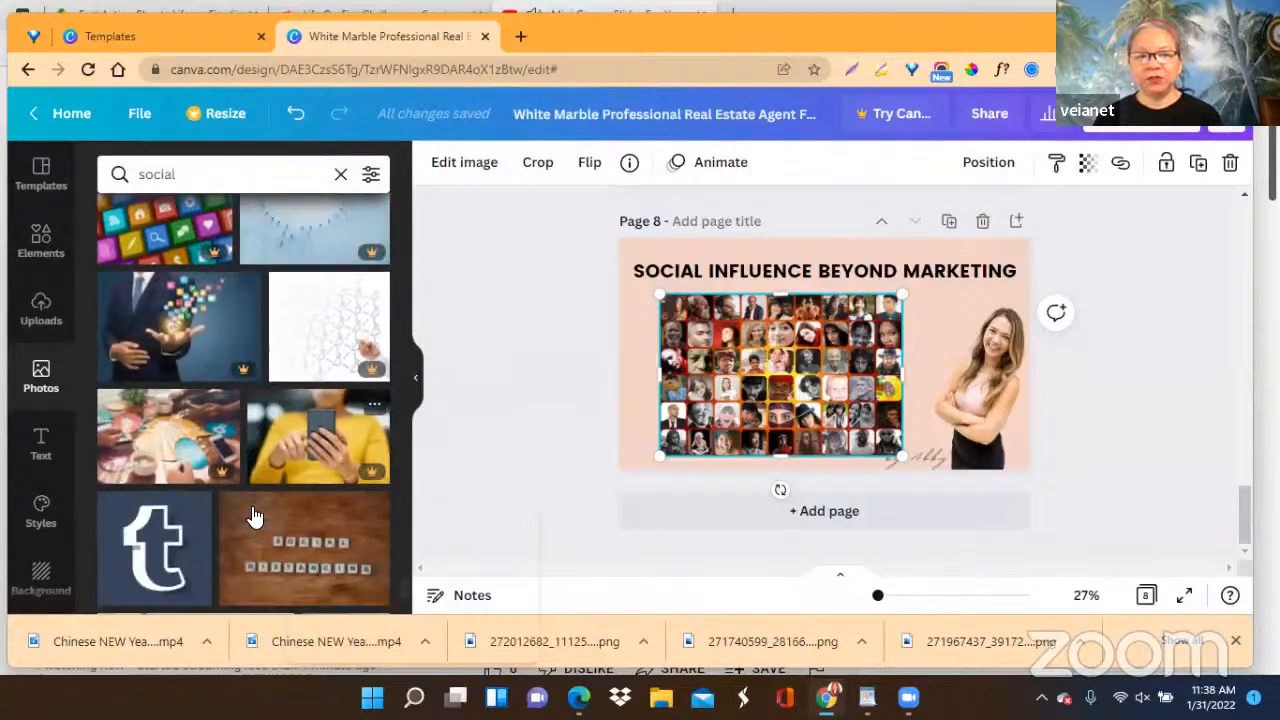
scroll(253, 515, "down", 3)
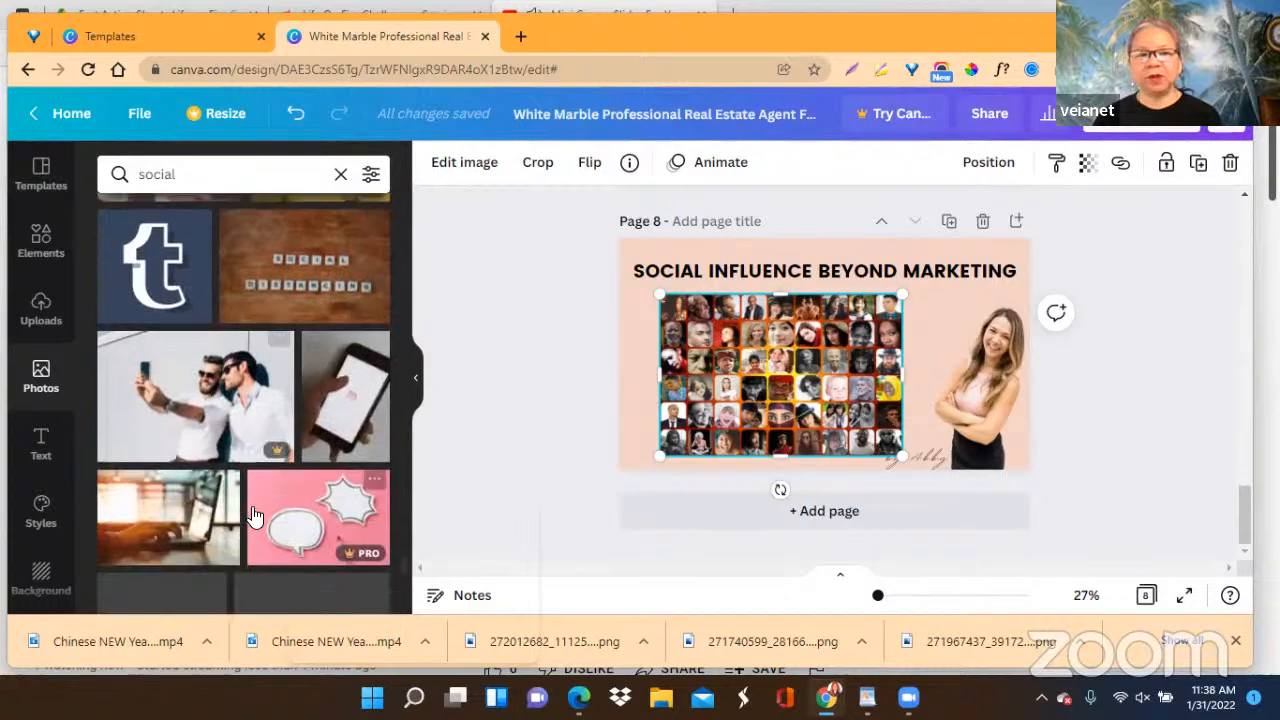
scroll(253, 515, "down", 2)
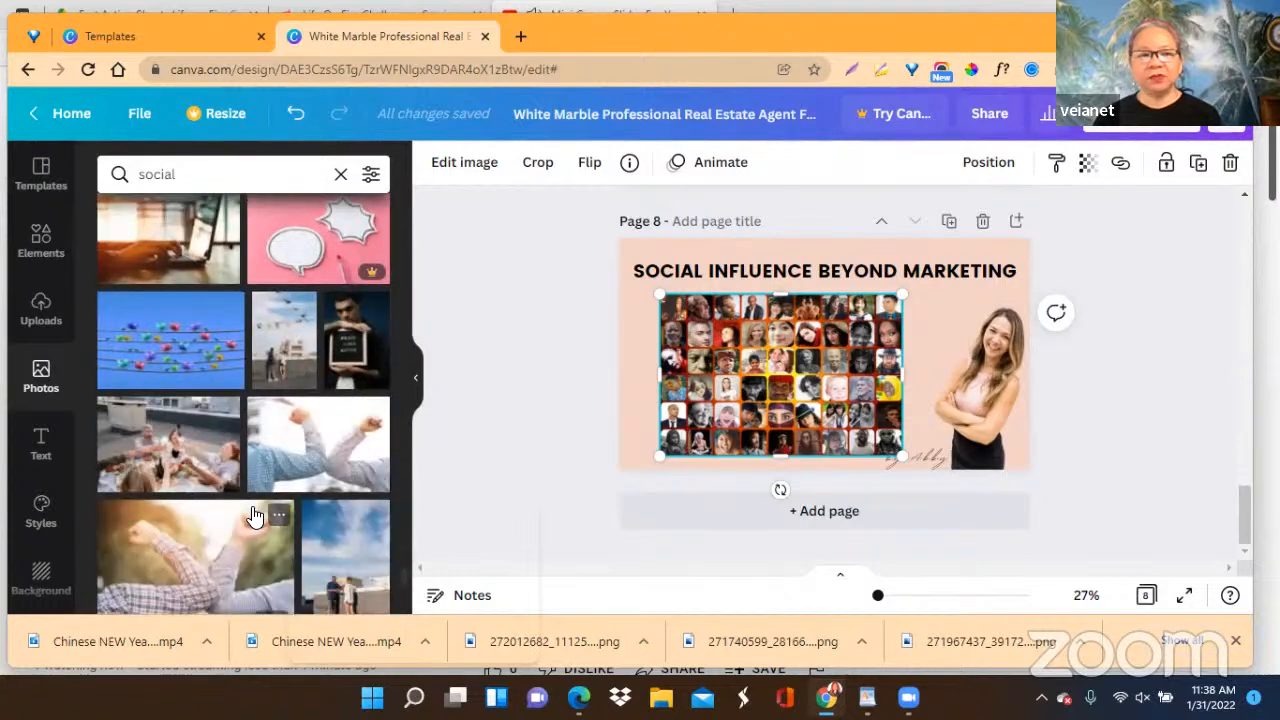
scroll(253, 515, "down", 1)
scroll(253, 515, "down", 5)
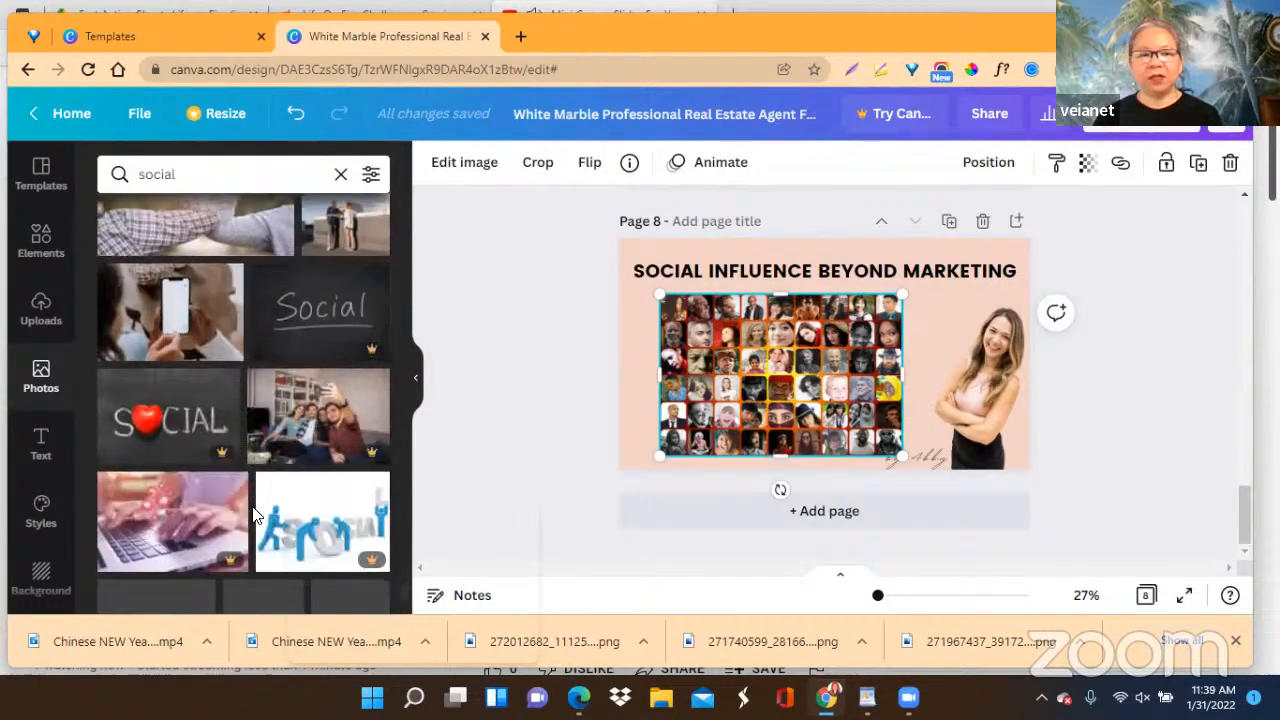
scroll(253, 513, "down", 3)
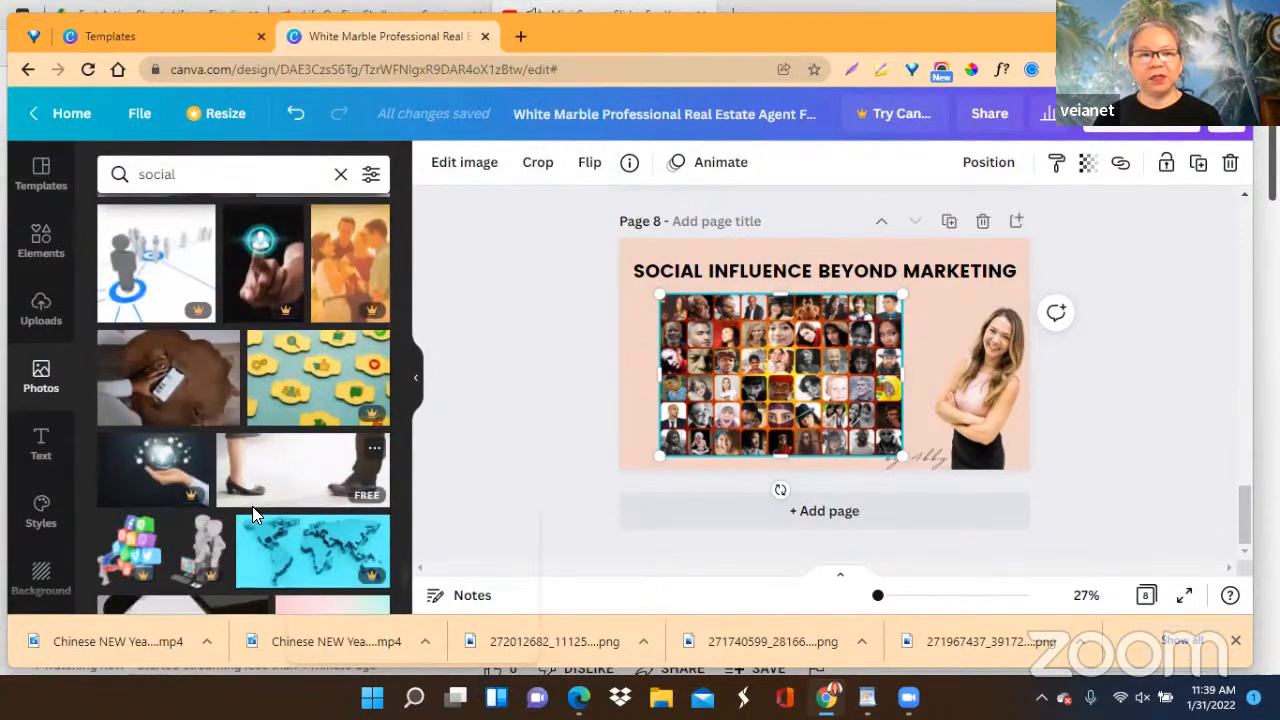
scroll(253, 513, "down", 1)
scroll(253, 515, "down", 6)
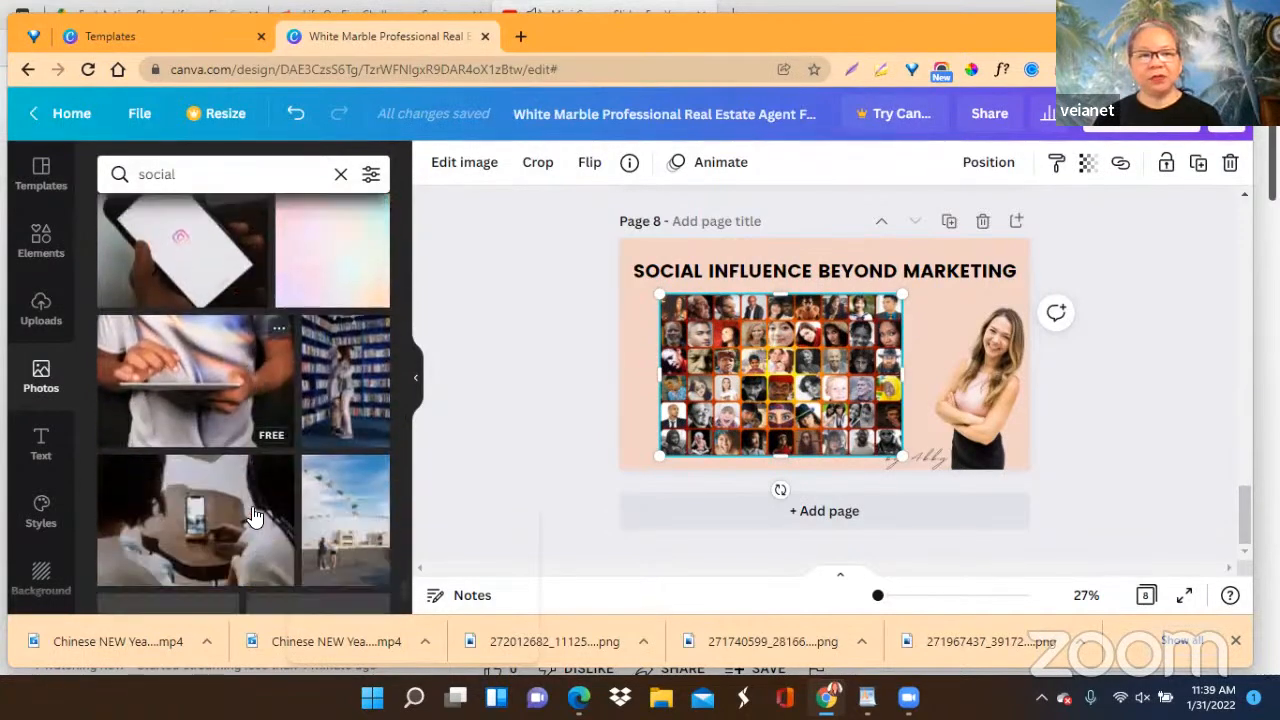
scroll(253, 515, "down", 5)
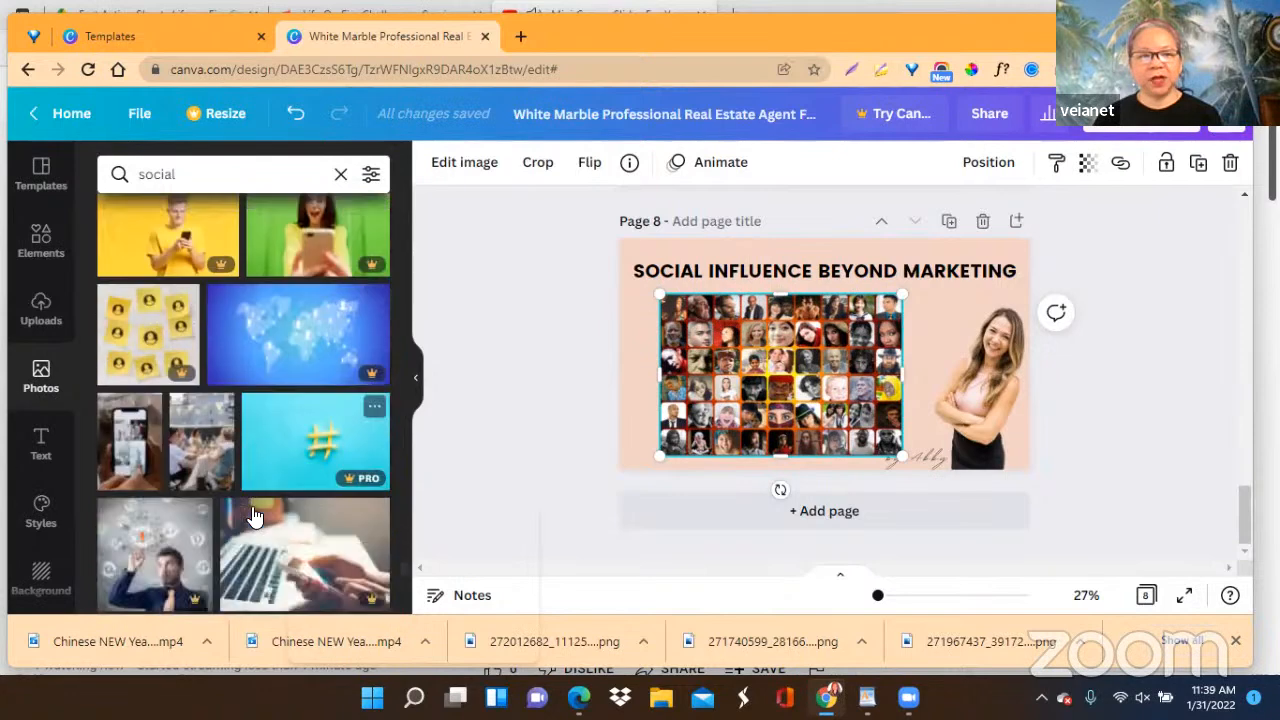
scroll(253, 515, "down", 8)
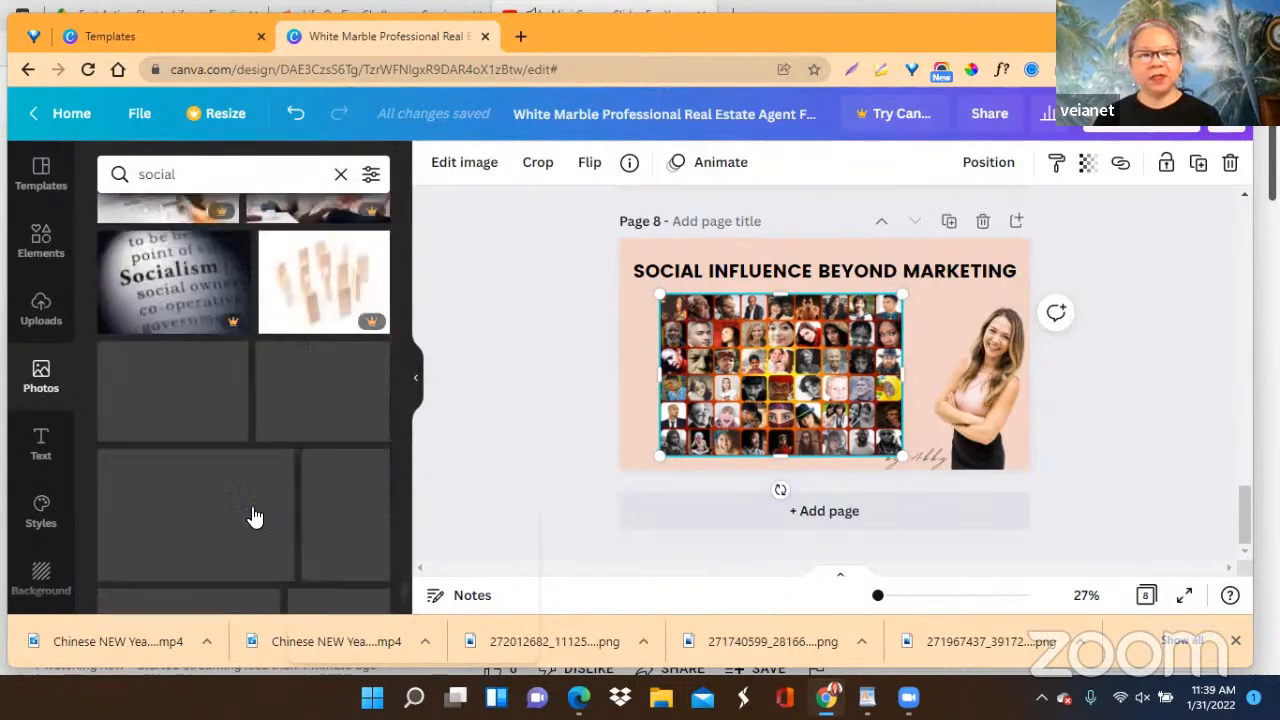
scroll(253, 515, "down", 6)
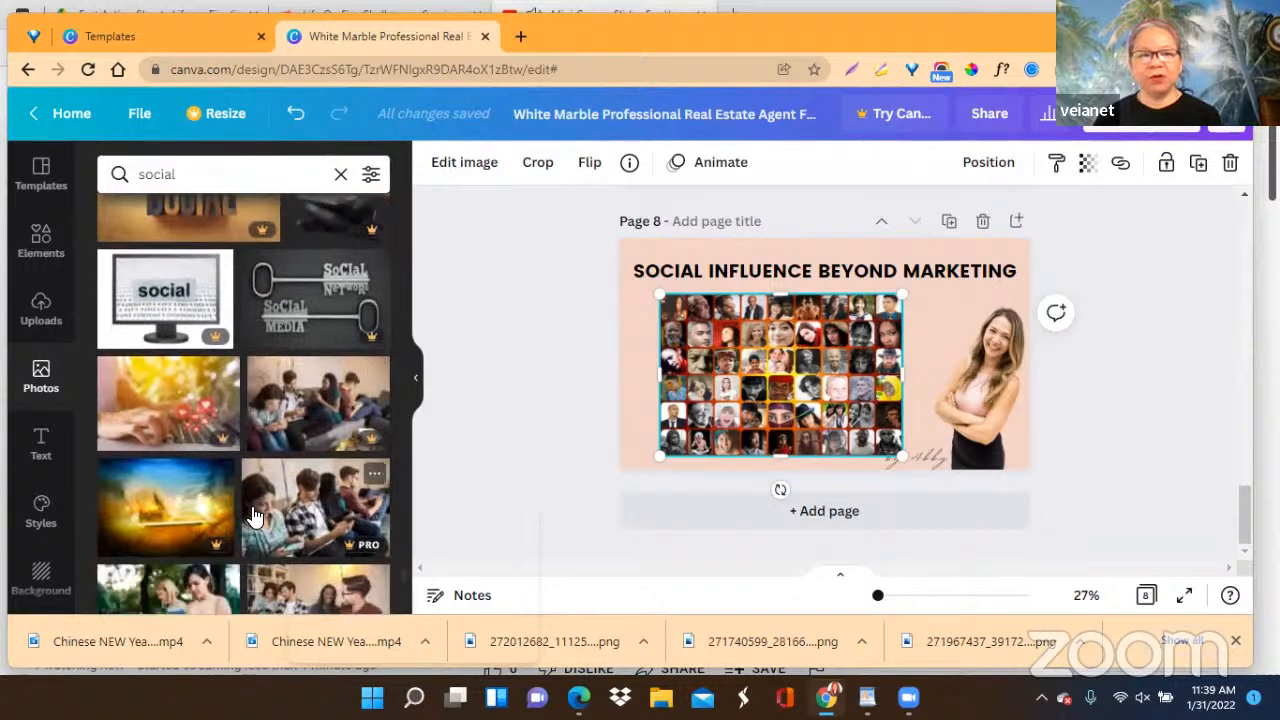
scroll(253, 515, "down", 3)
scroll(253, 515, "down", 5)
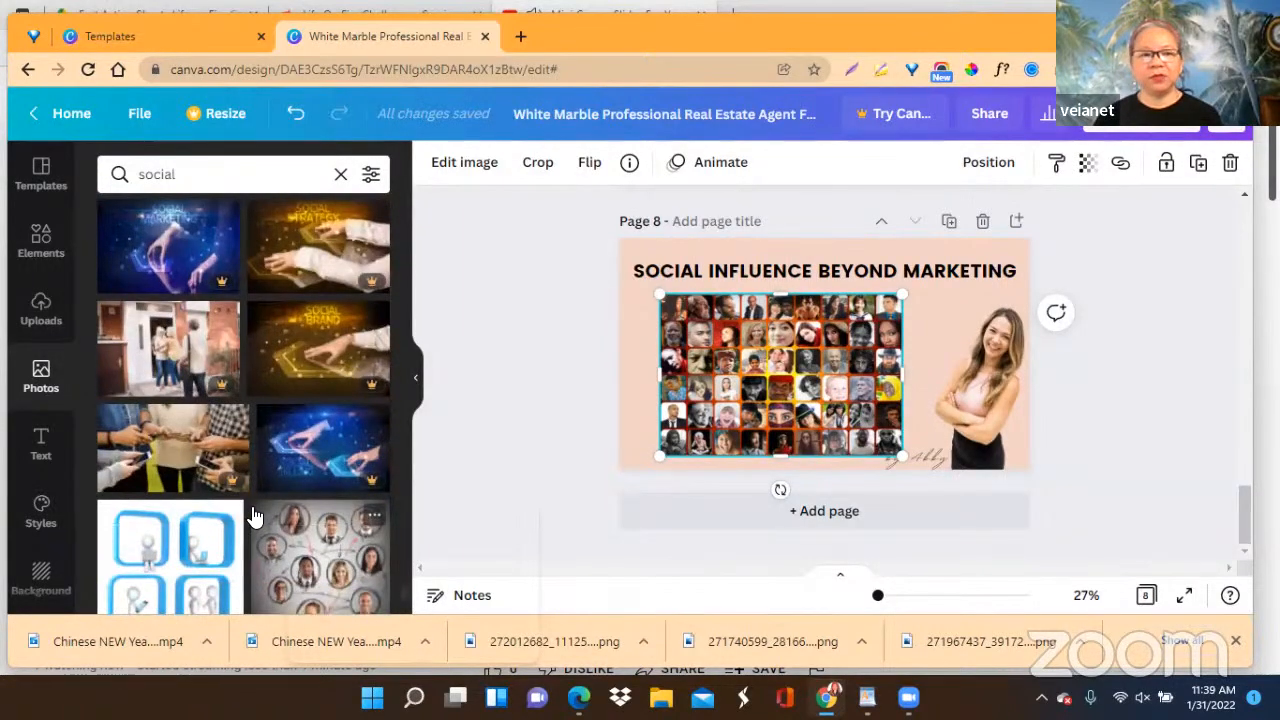
scroll(253, 515, "down", 10)
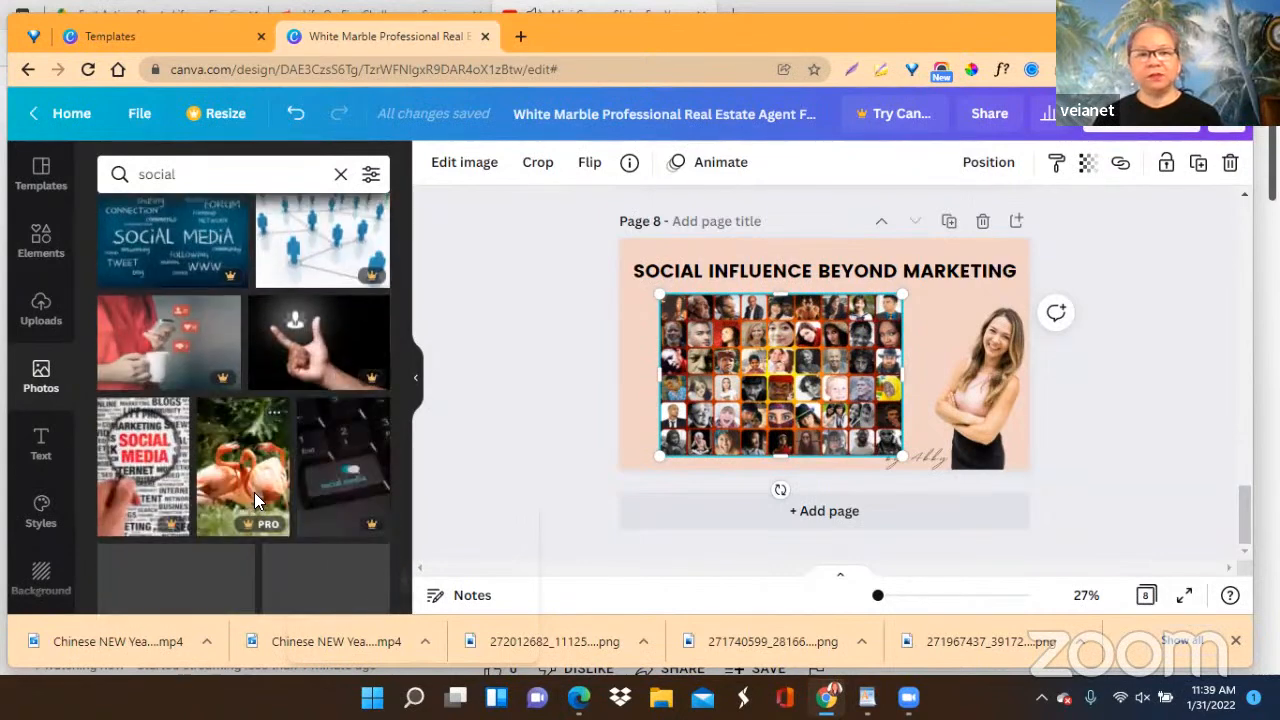
scroll(236, 388, "down", 3)
scroll(254, 392, "up", 1)
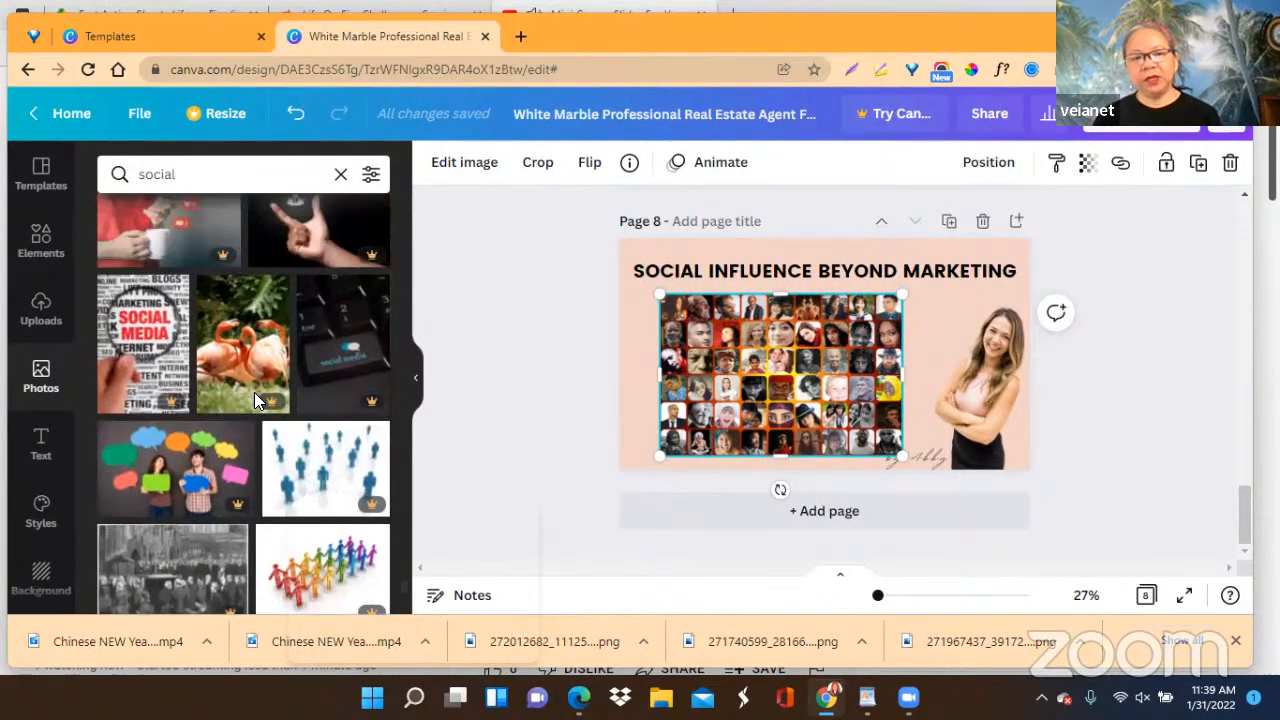
scroll(254, 392, "up", 2)
left_click_drag(415, 465, 410, 535)
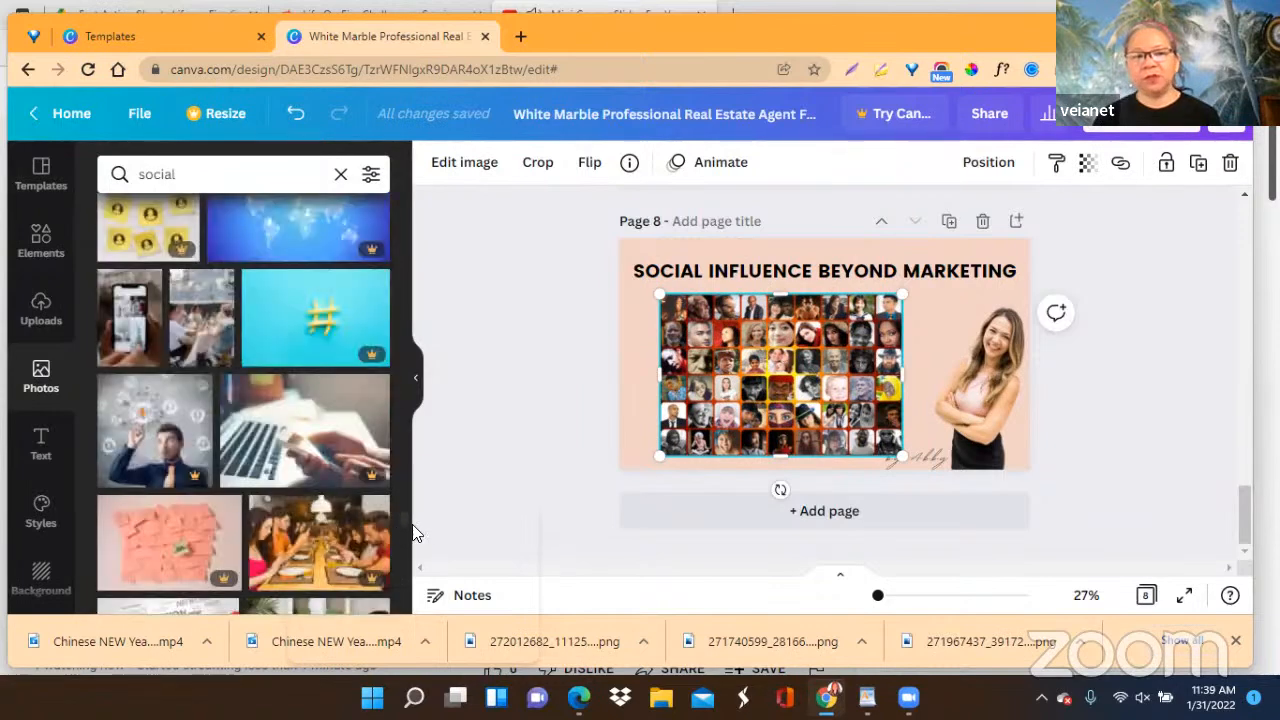
scroll(244, 508, "down", 5)
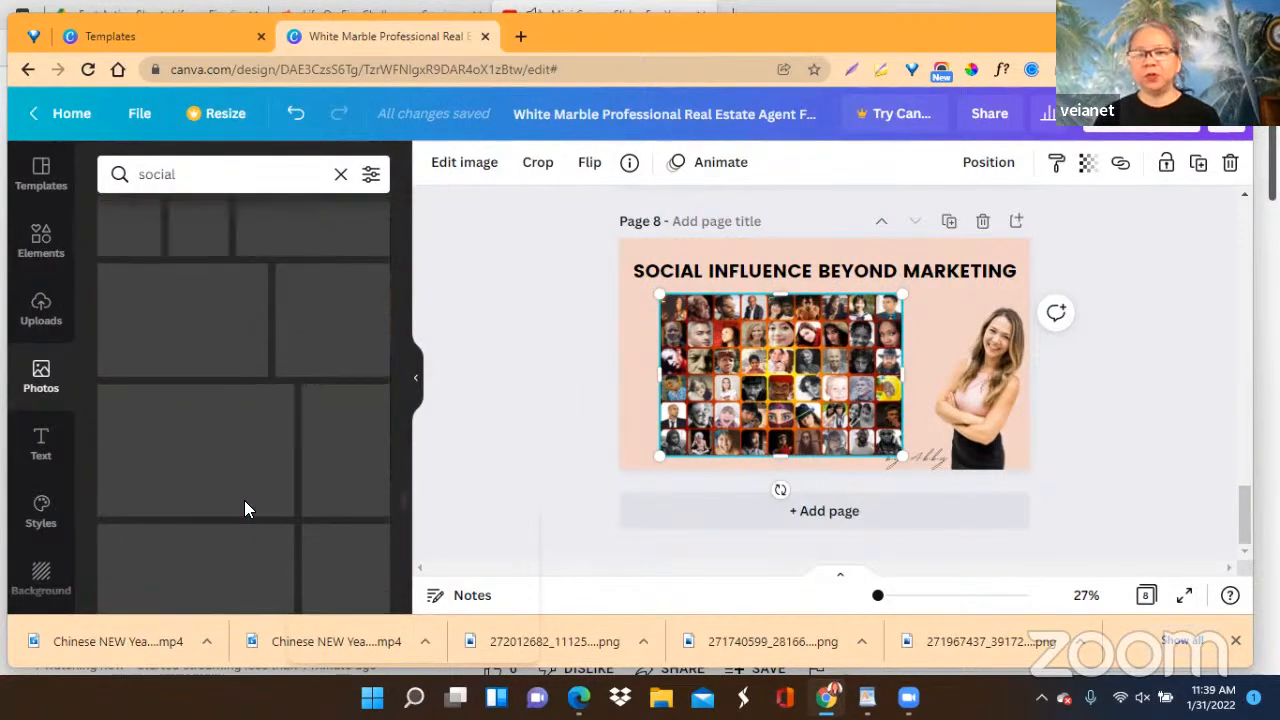
scroll(244, 500, "down", 10)
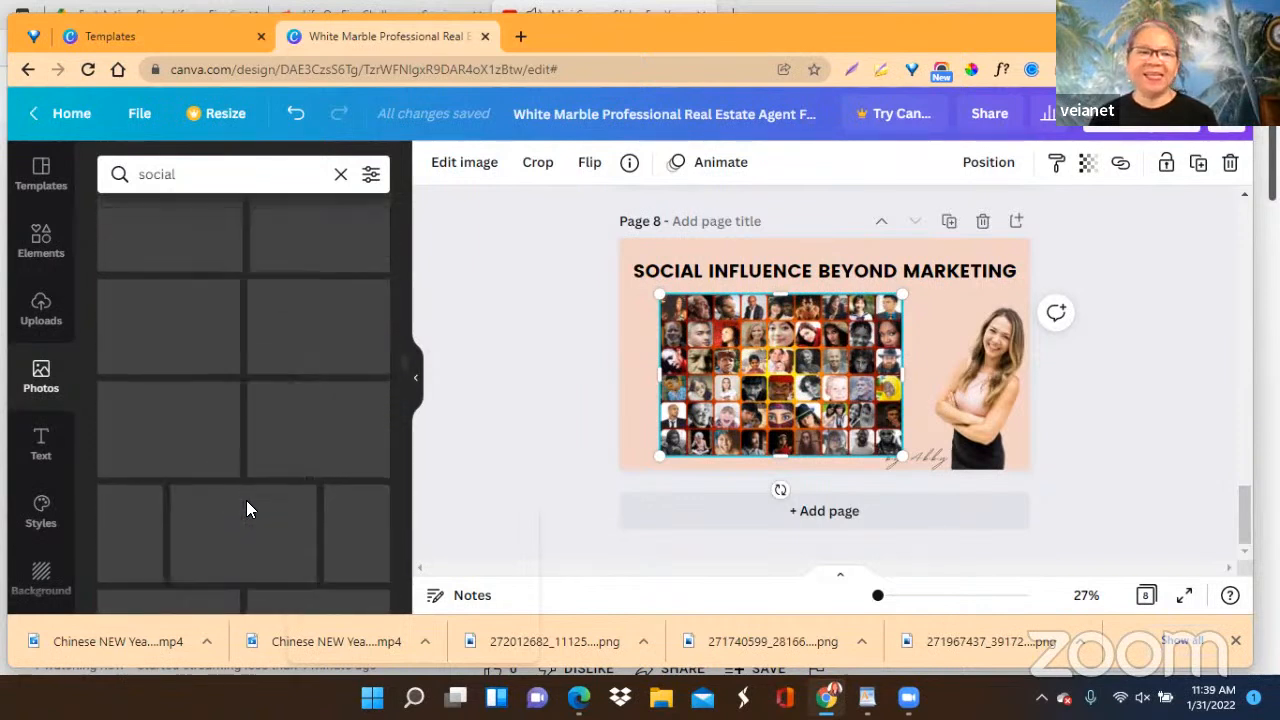
scroll(246, 501, "down", 10)
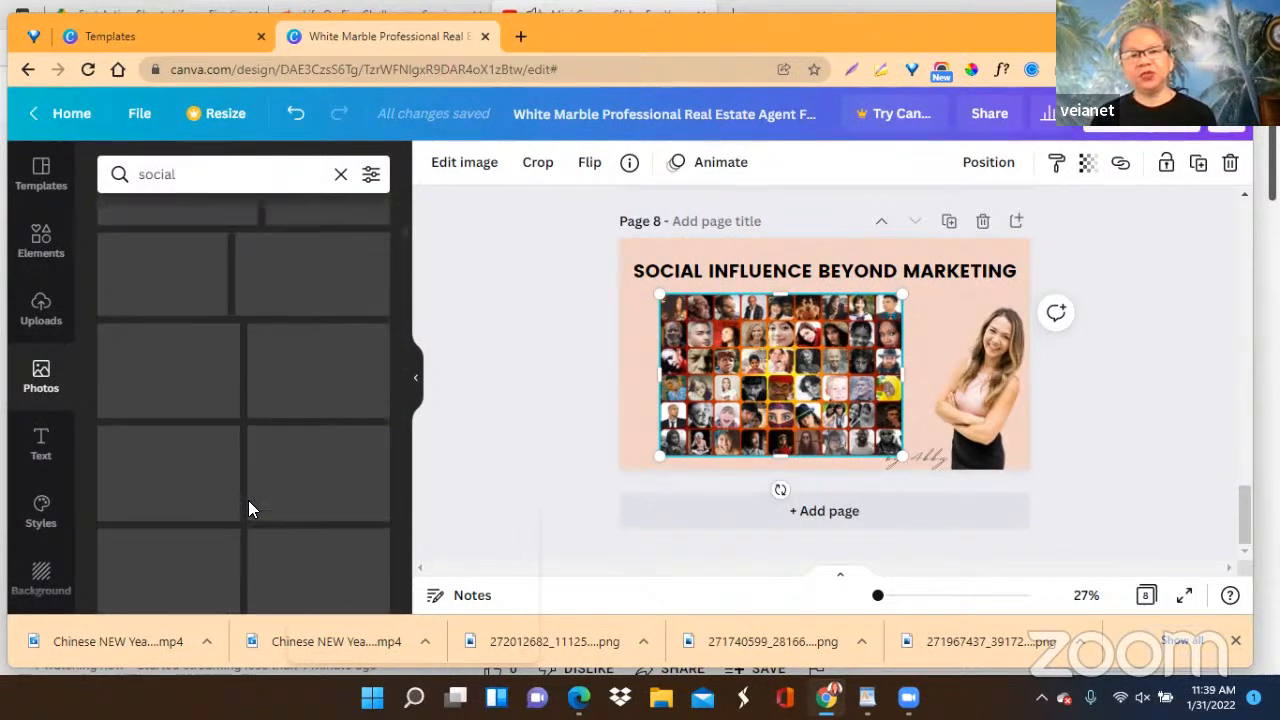
scroll(248, 508, "up", 2)
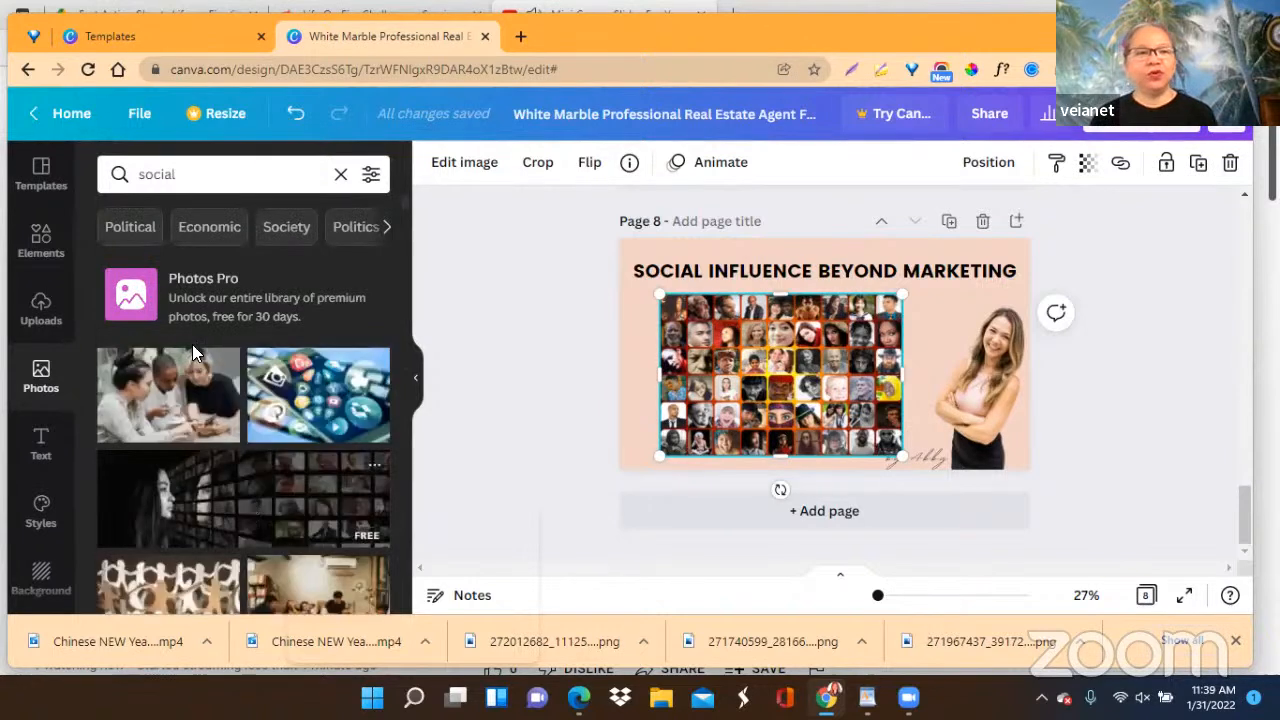
Show all recently used photos in place of the "social" results and delete the portrait collage from page 8.
left_click(340, 176)
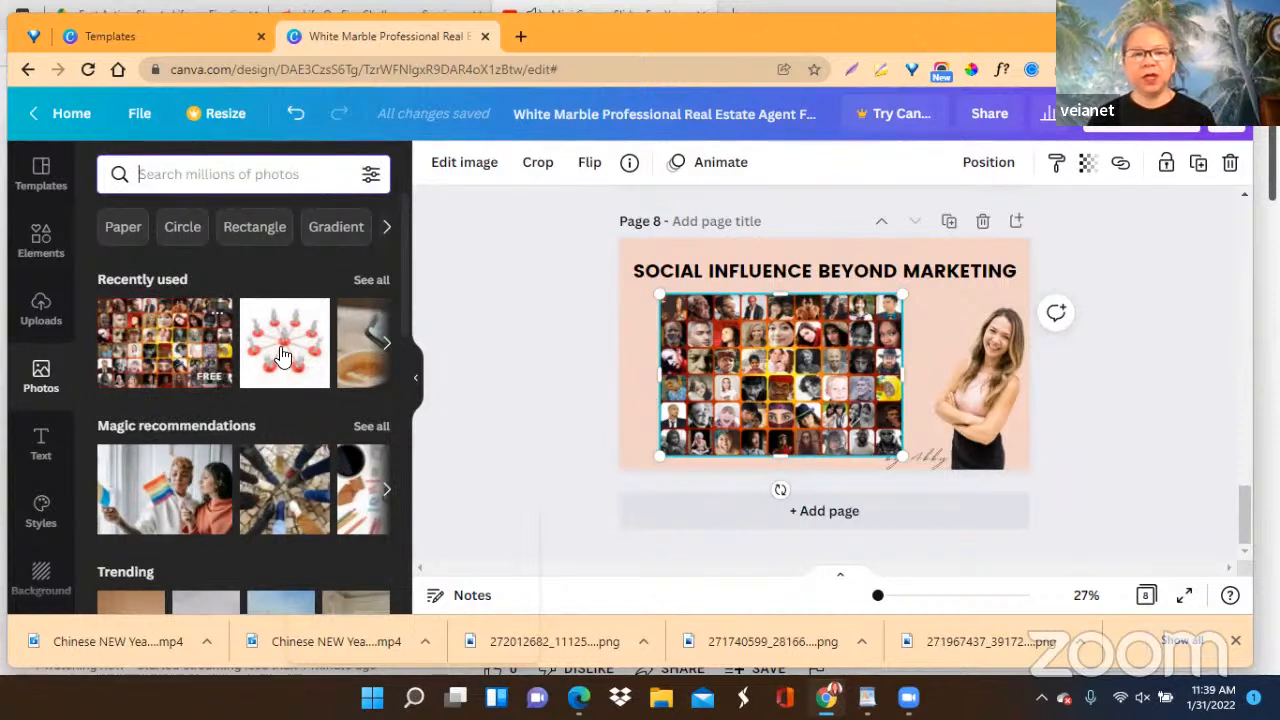
left_click(367, 284)
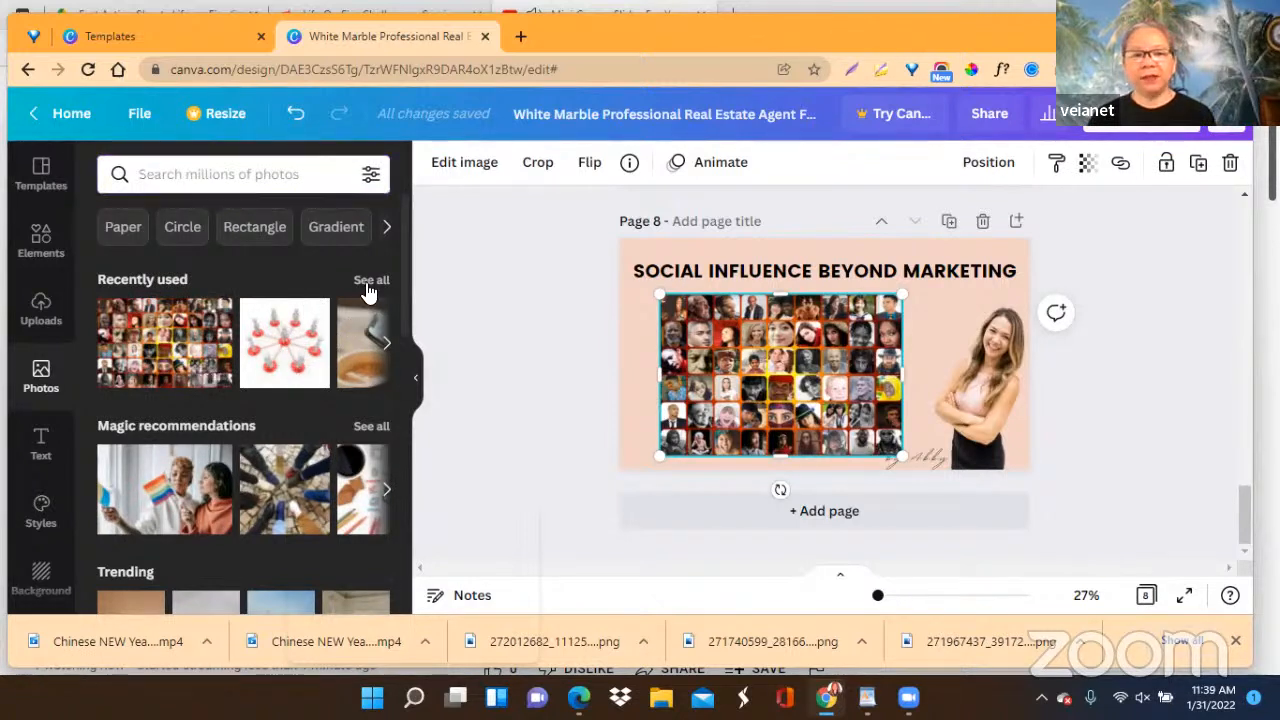
scroll(297, 455, "down", 3)
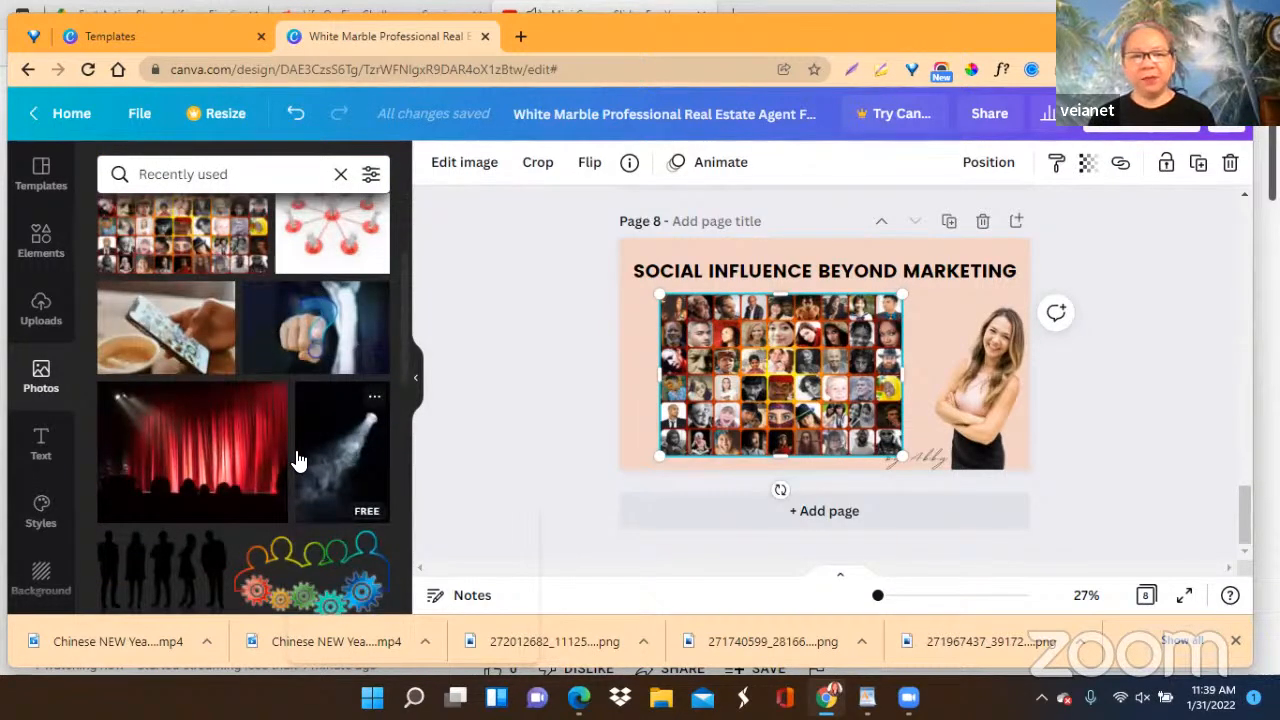
scroll(297, 460, "down", 1)
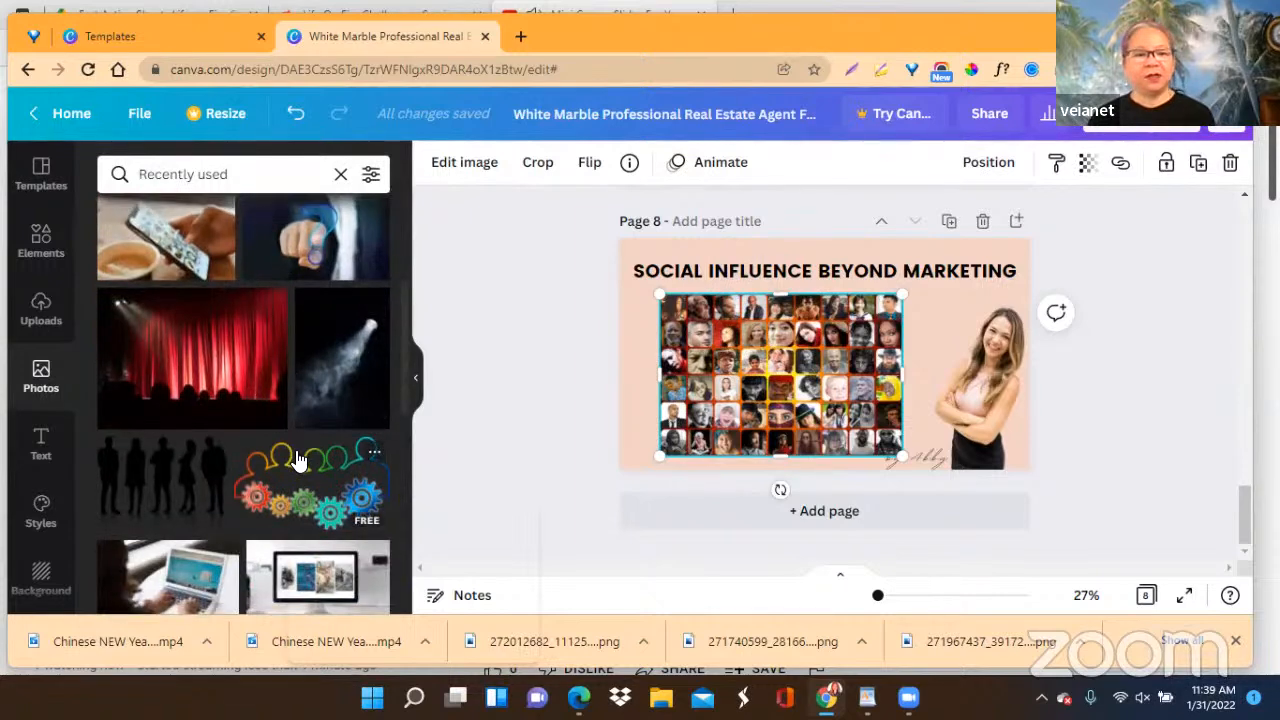
scroll(297, 460, "down", 2)
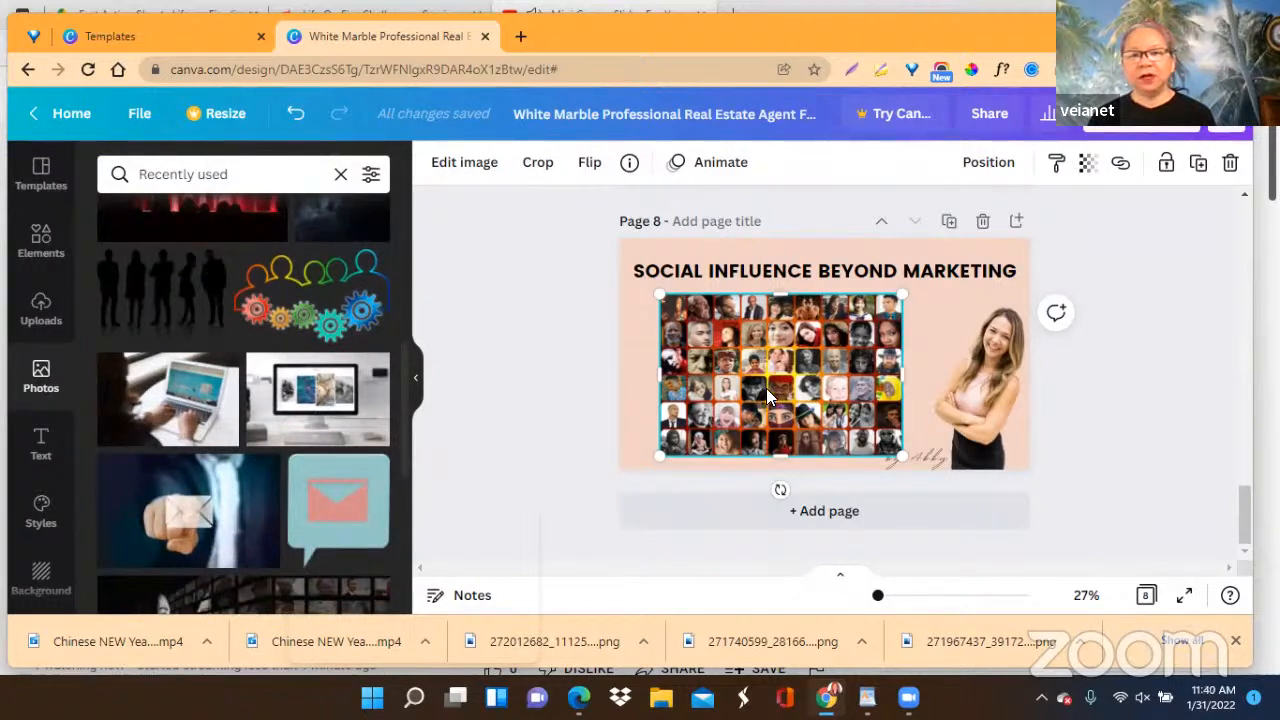
left_click(1230, 168)
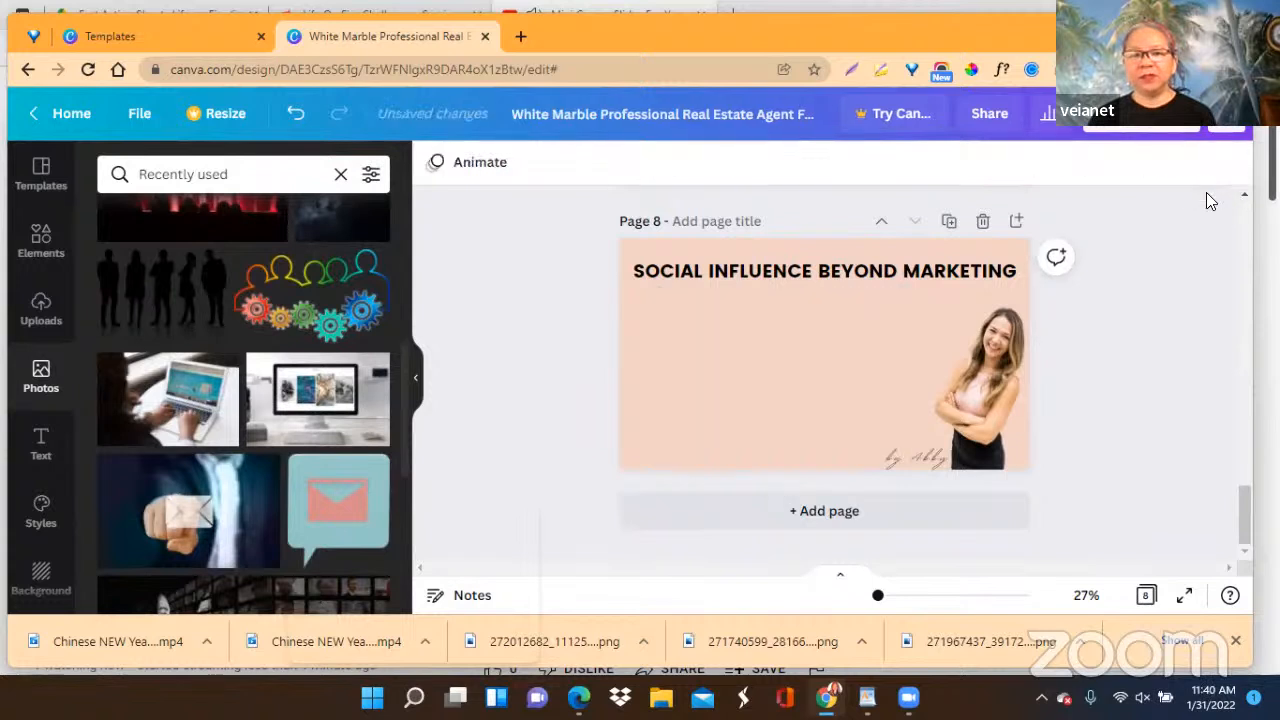
Add the free photo of five standing black silhouettes to page 8, shrinking it to fit below the heading and beside the woman.
left_click(166, 308)
left_click_drag(814, 372, 796, 388)
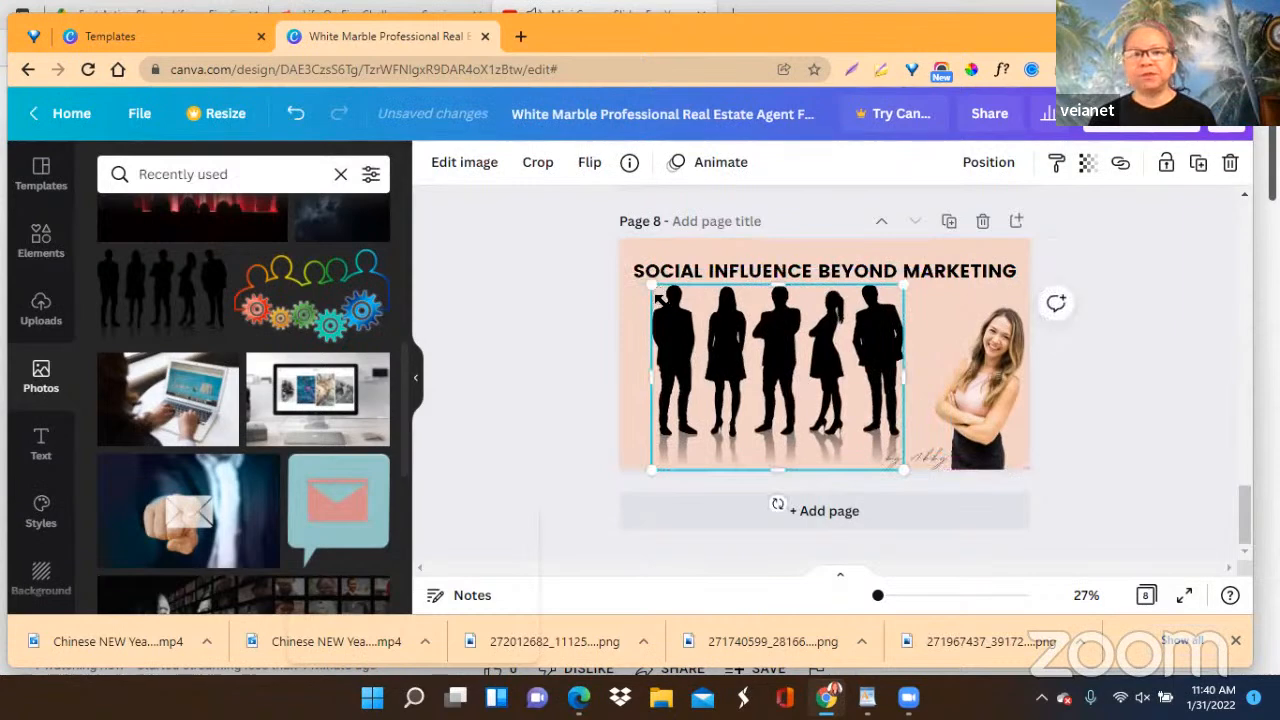
left_click_drag(656, 291, 677, 306)
left_click_drag(794, 390, 782, 394)
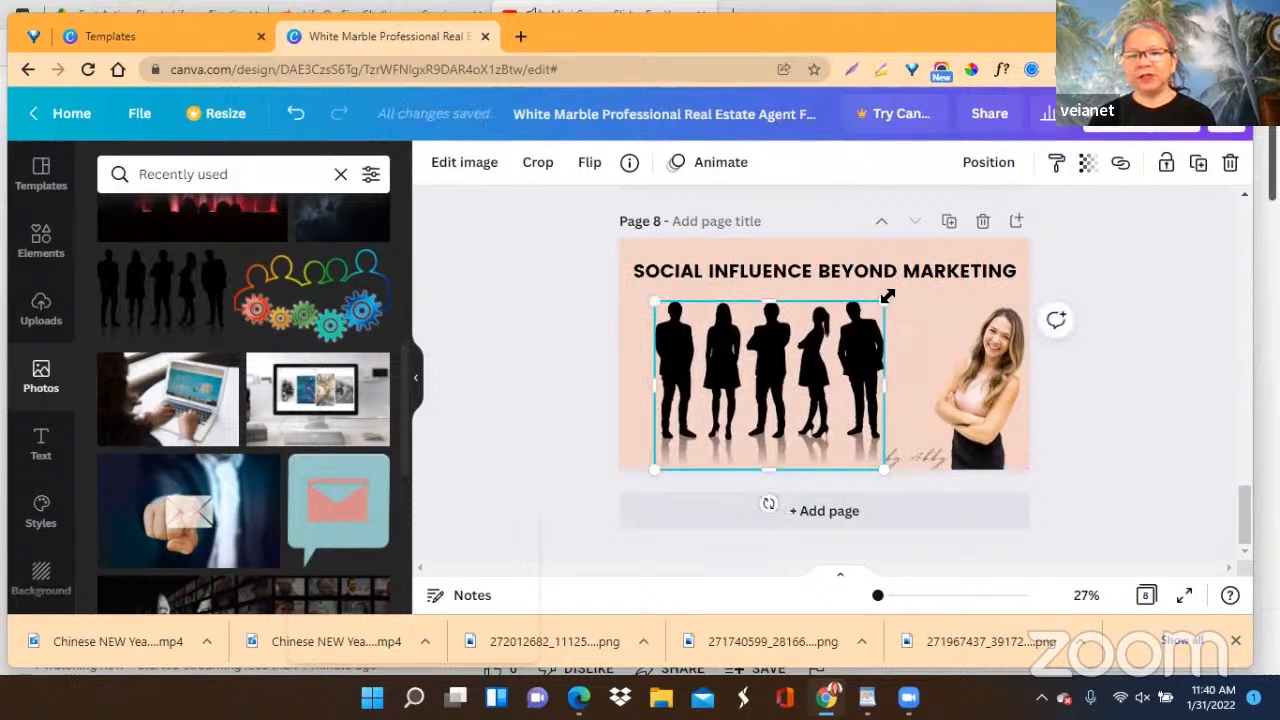
left_click_drag(876, 306, 871, 300)
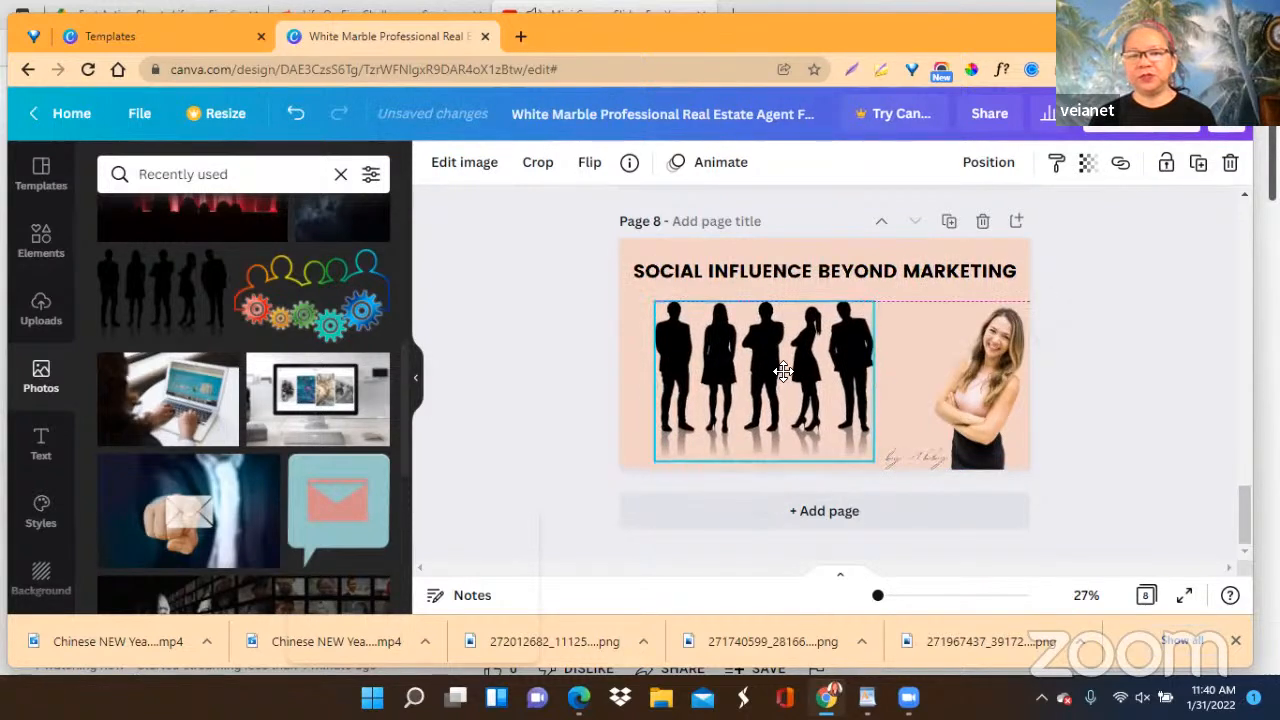
left_click(1159, 355)
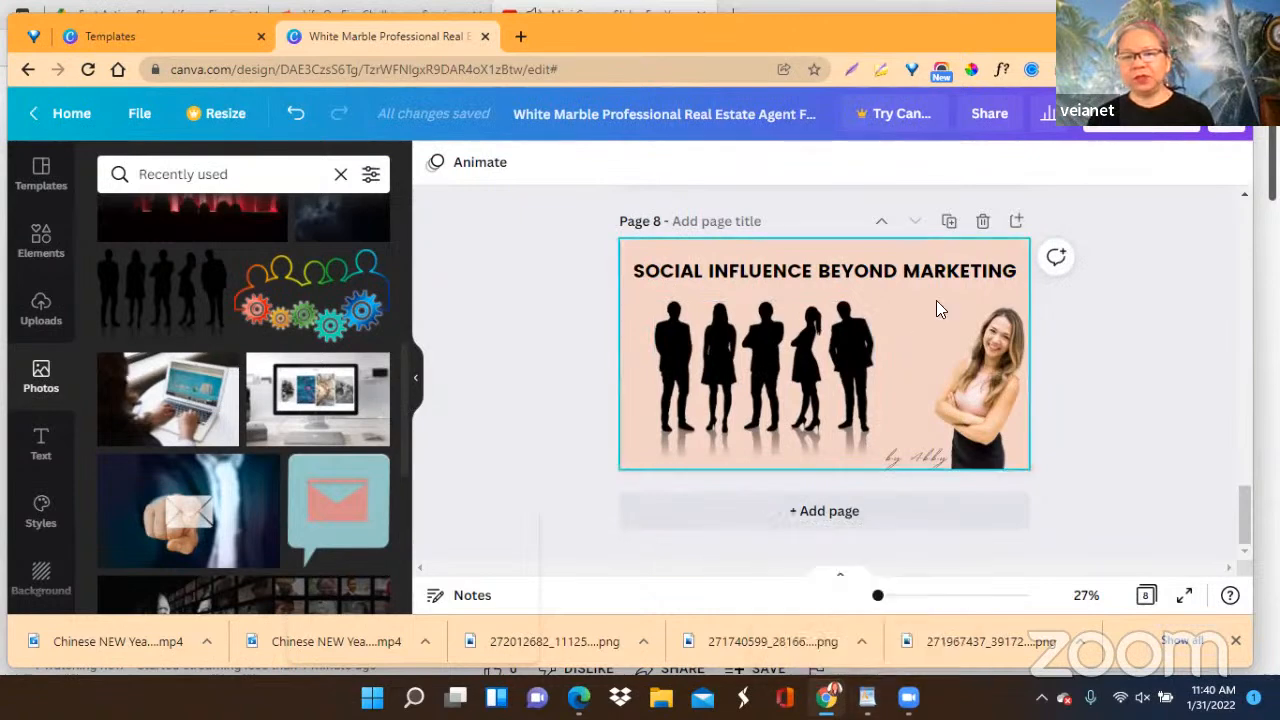
Duplicate page 8, switch to the WordPad outline and copy the line "Social Listening Tools".
left_click(949, 222)
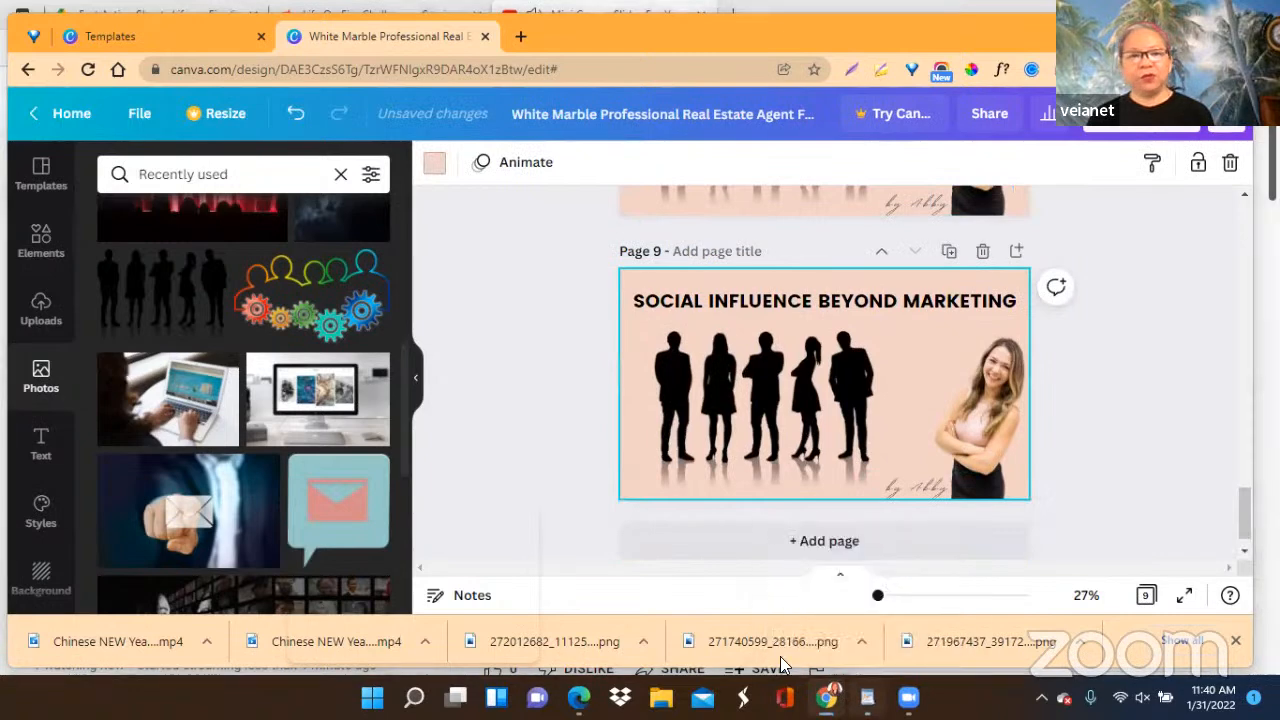
key("alt+Tab")
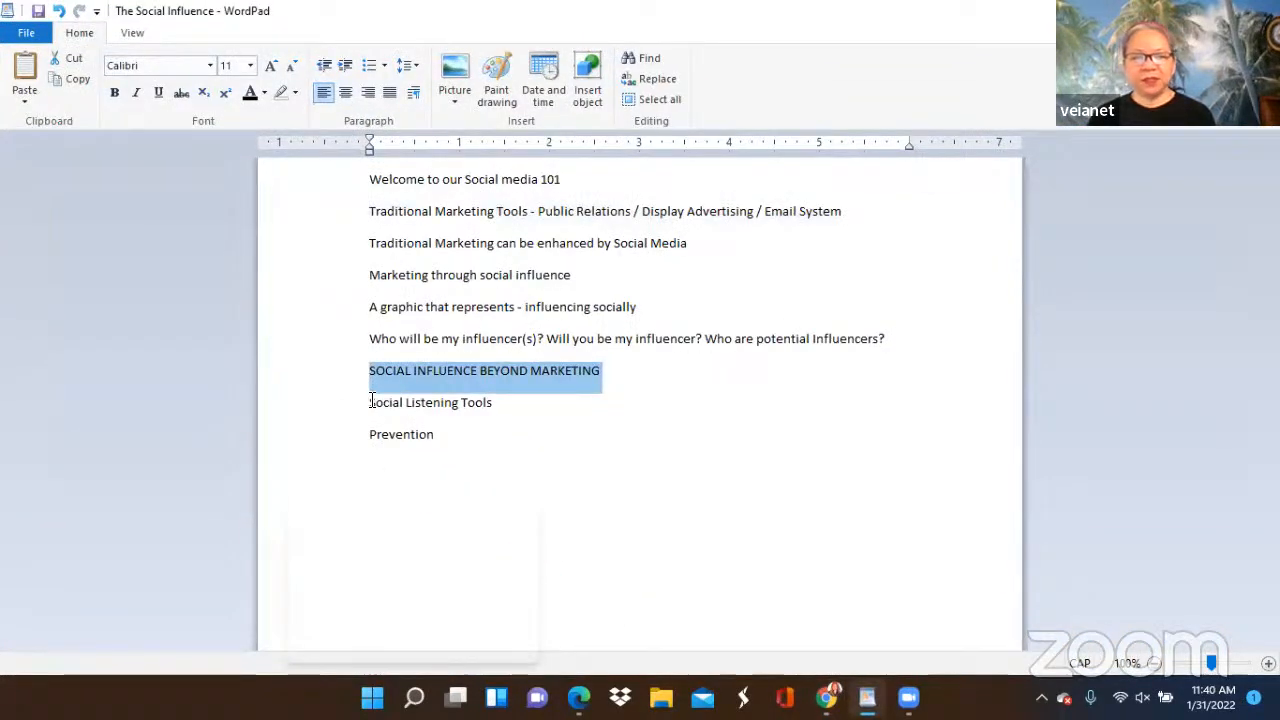
left_click_drag(371, 401, 489, 403)
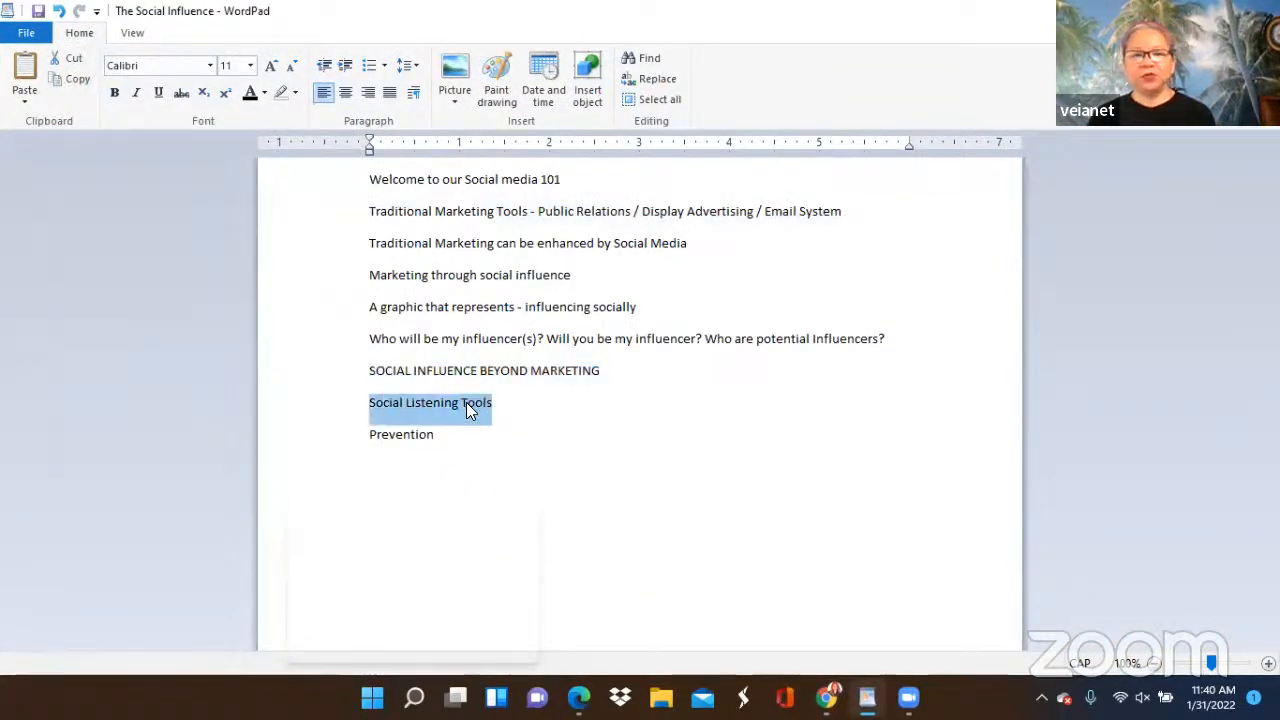
right_click(466, 402)
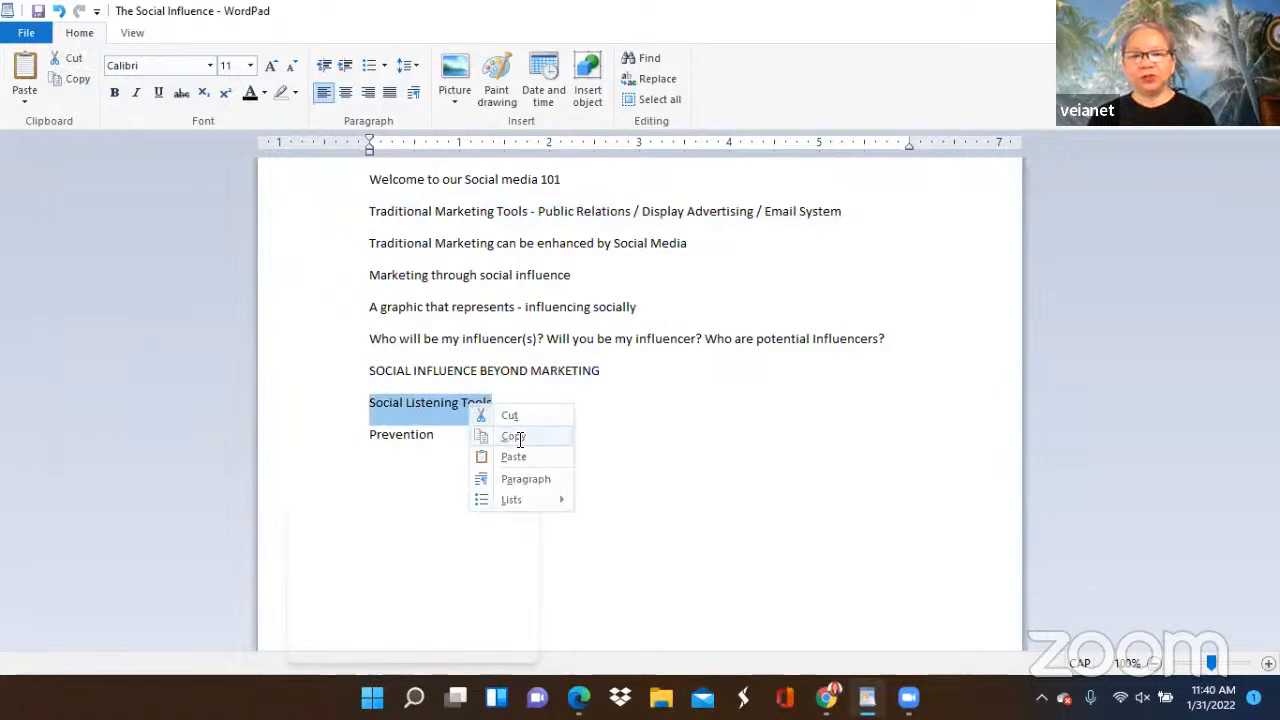
left_click(512, 437)
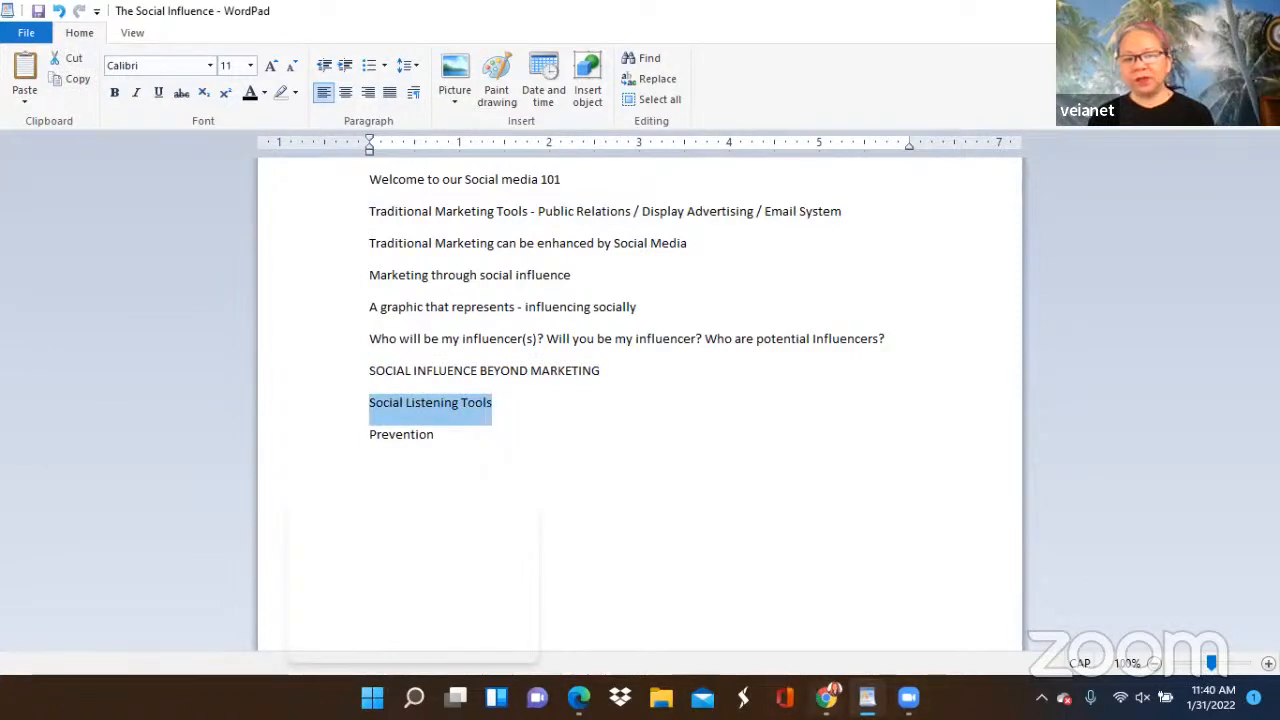
Return to Canva, duplicate page 9 and replace the heading on the new page 10 with the copied "Social Listening Tools".
mouse_move(826, 697)
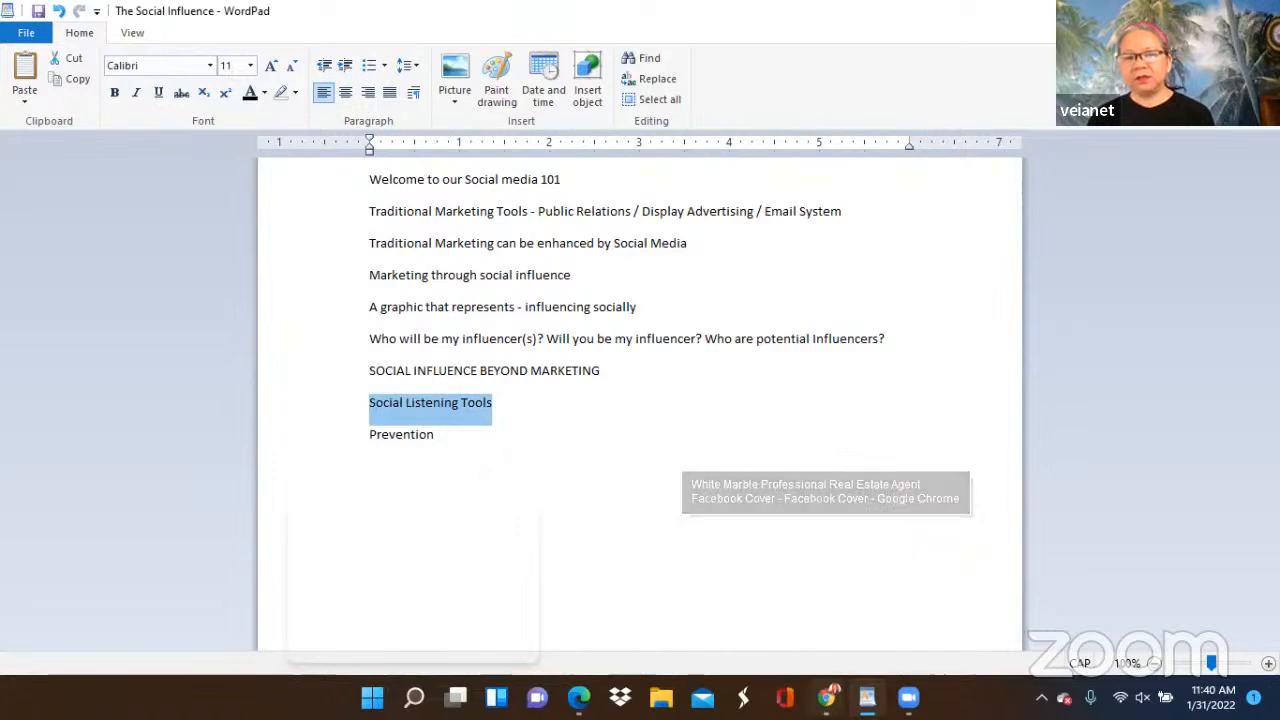
left_click(790, 490)
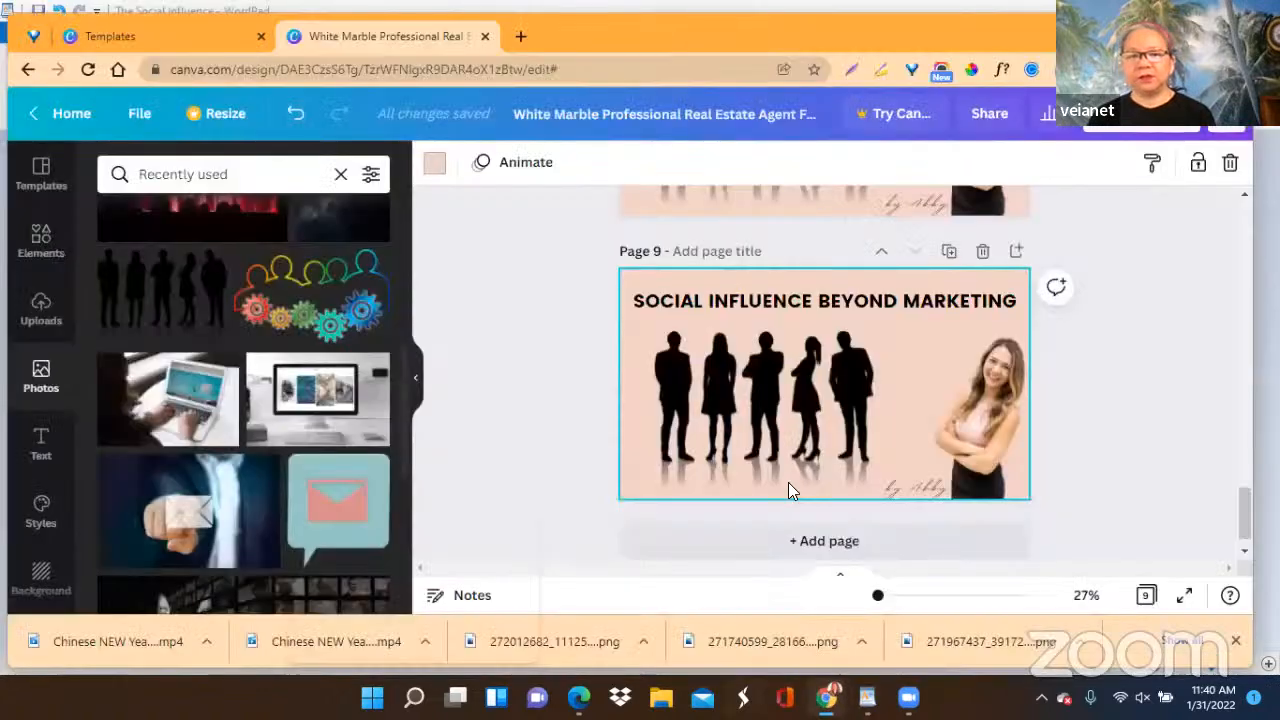
left_click(949, 251)
left_click(749, 305)
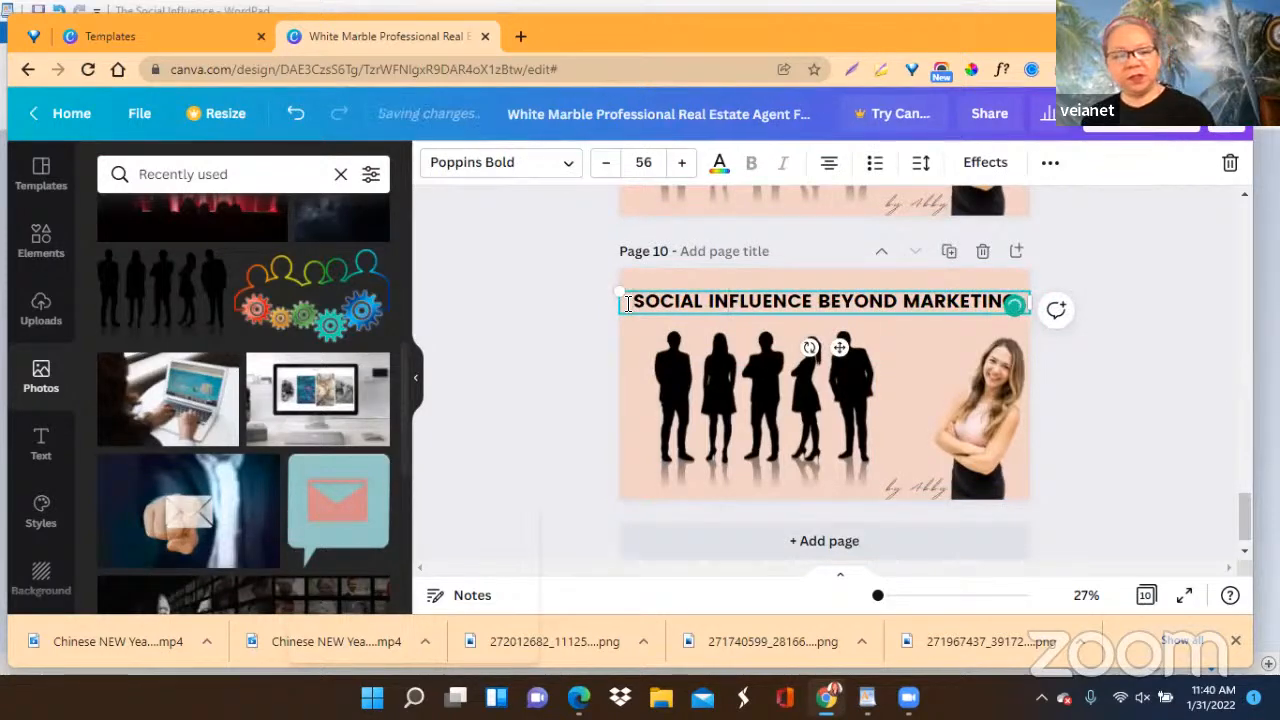
double_click(627, 304)
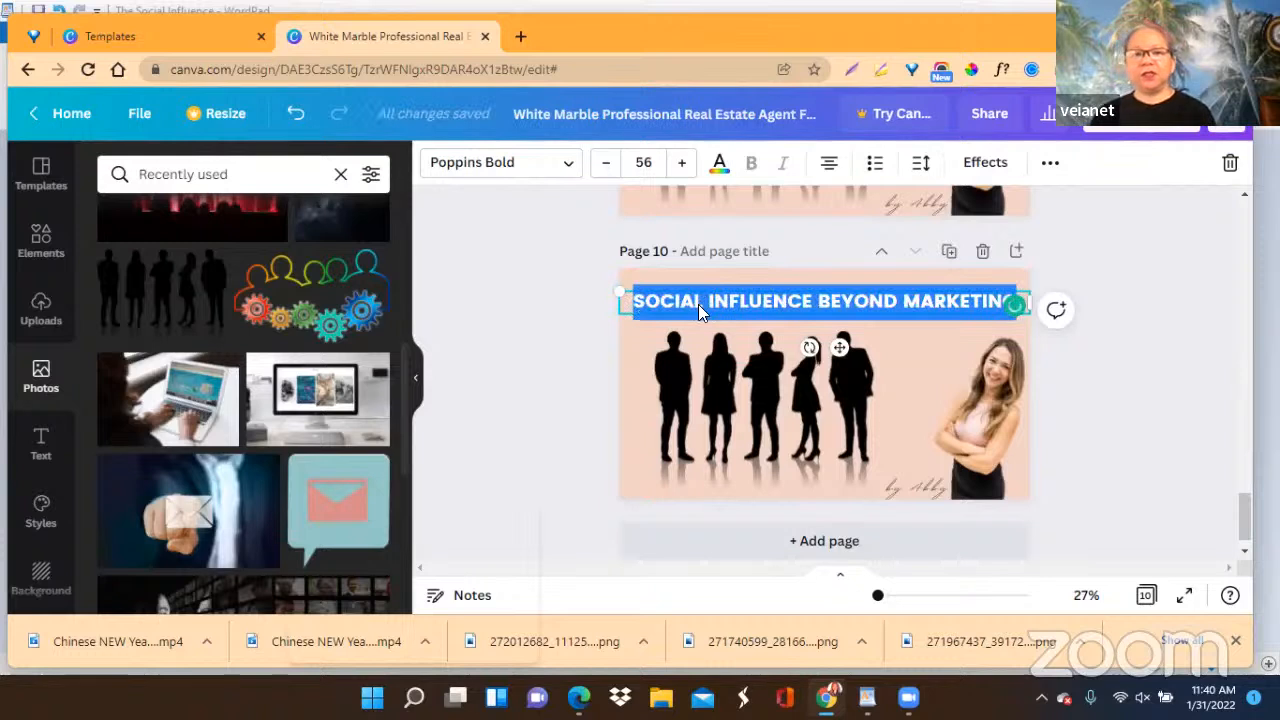
right_click(702, 306)
left_click(752, 400)
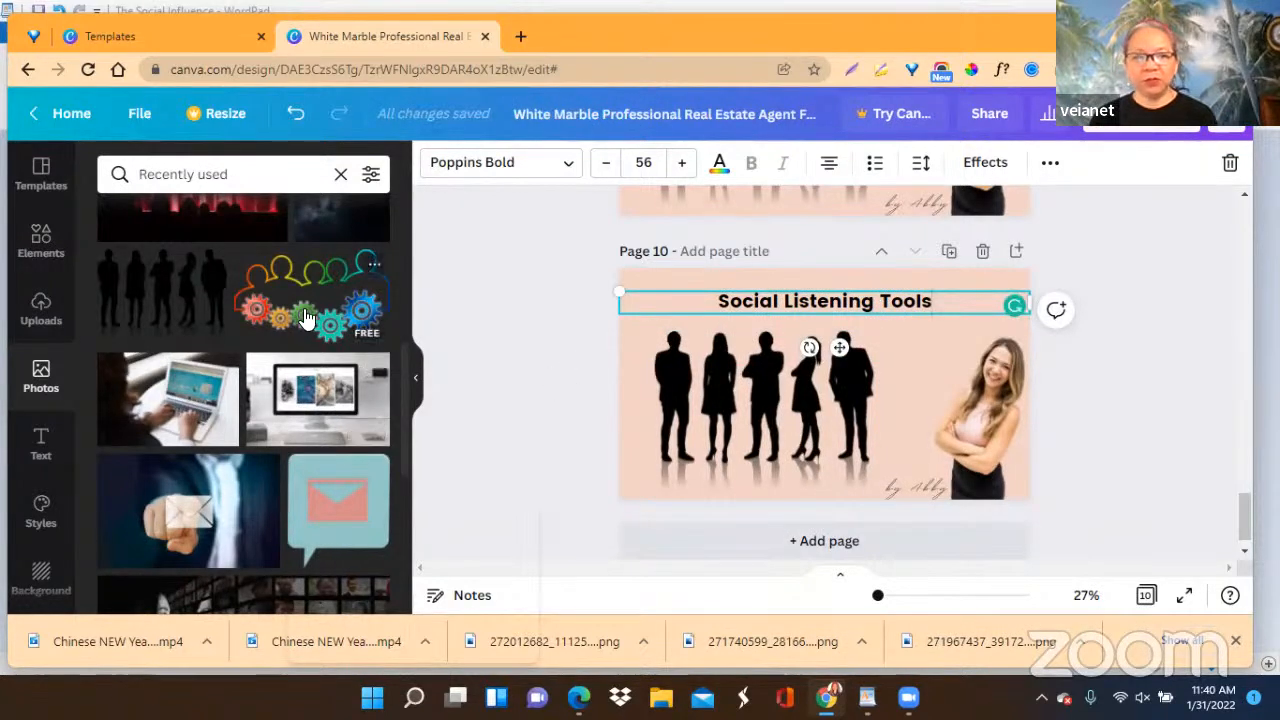
Replace page 10's silhouettes with the free colourful people-and-gears picture, sized to fit below the heading and beside the woman.
left_click(766, 372)
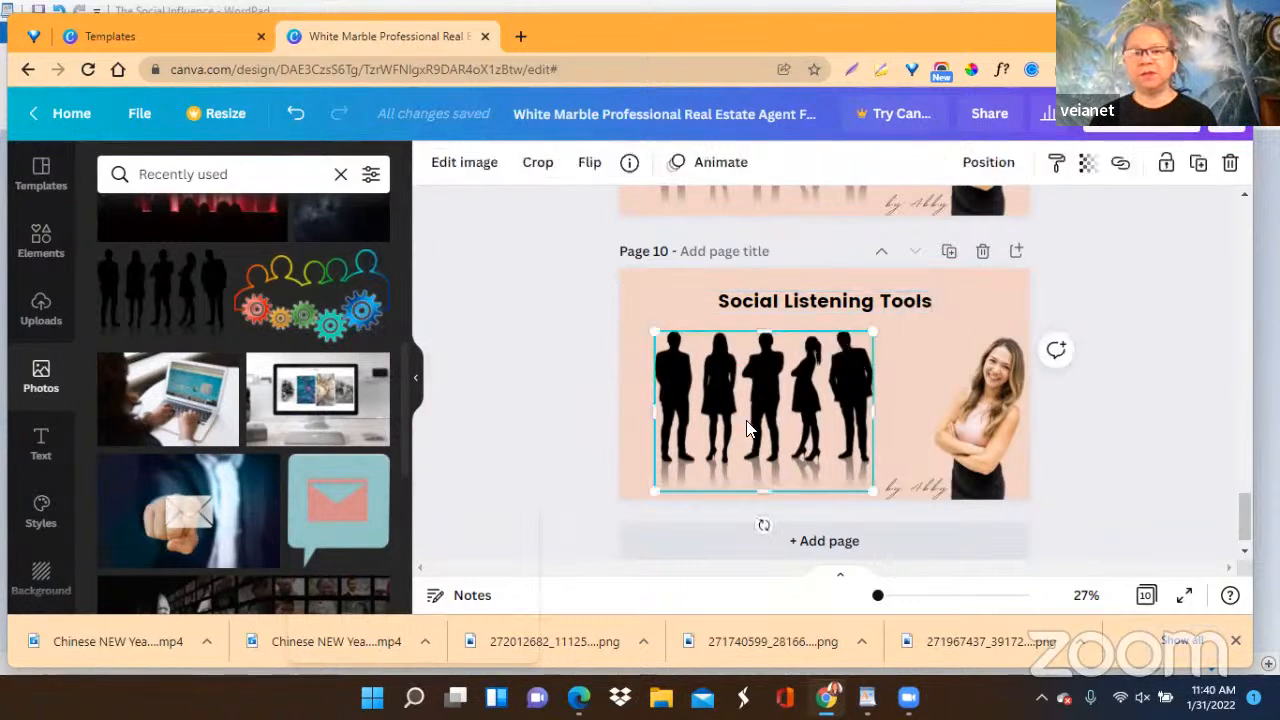
left_click(1230, 162)
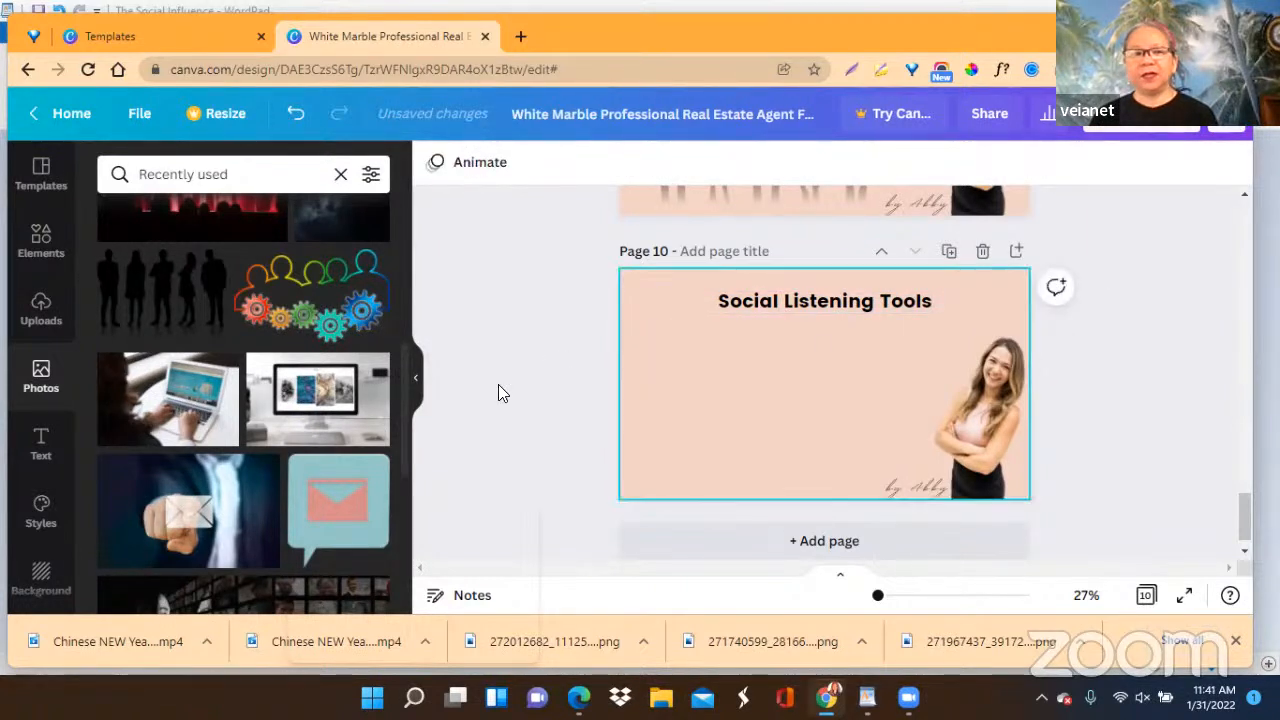
left_click(335, 292)
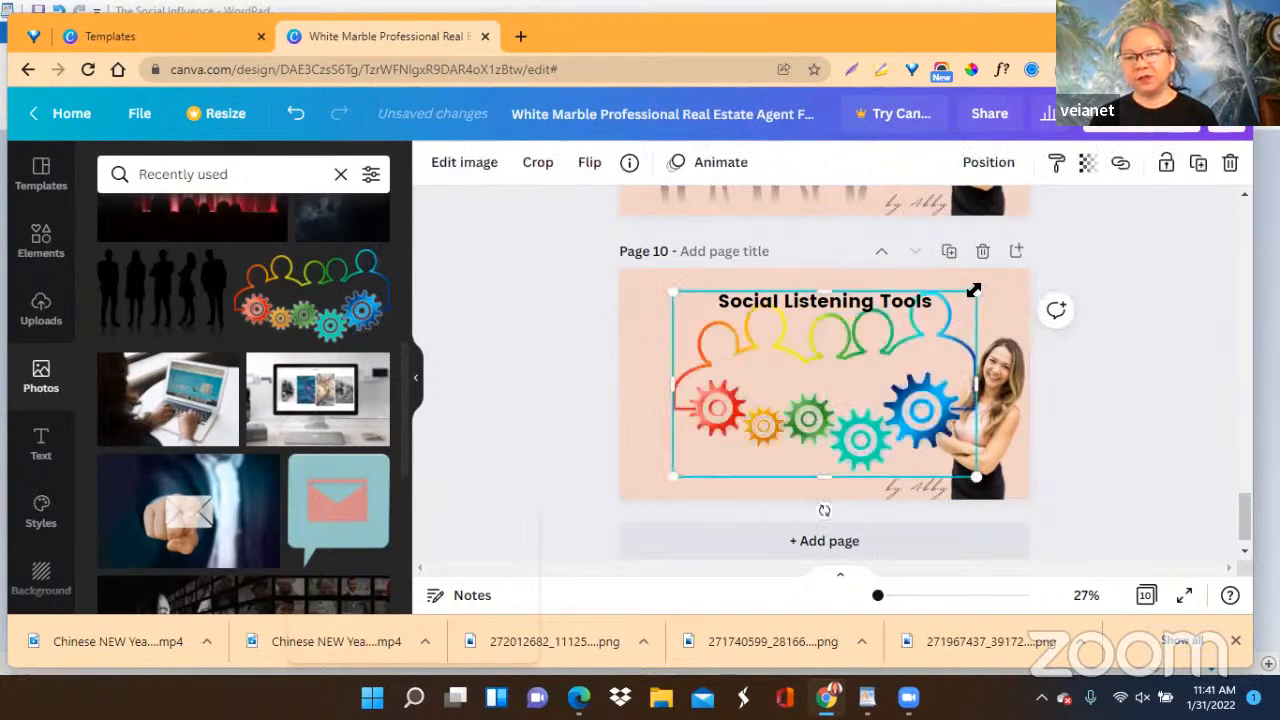
left_click_drag(974, 290, 884, 348)
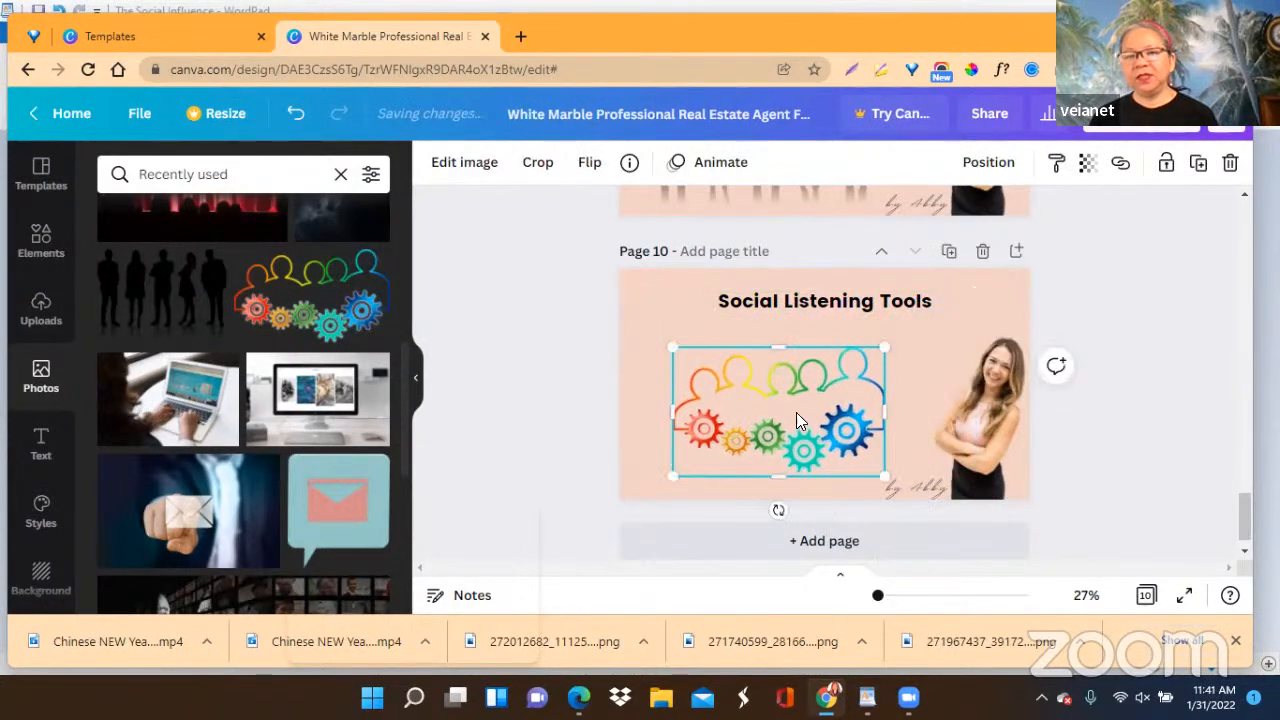
left_click_drag(796, 412, 793, 406)
left_click_drag(666, 342, 637, 318)
left_click_drag(724, 376, 739, 385)
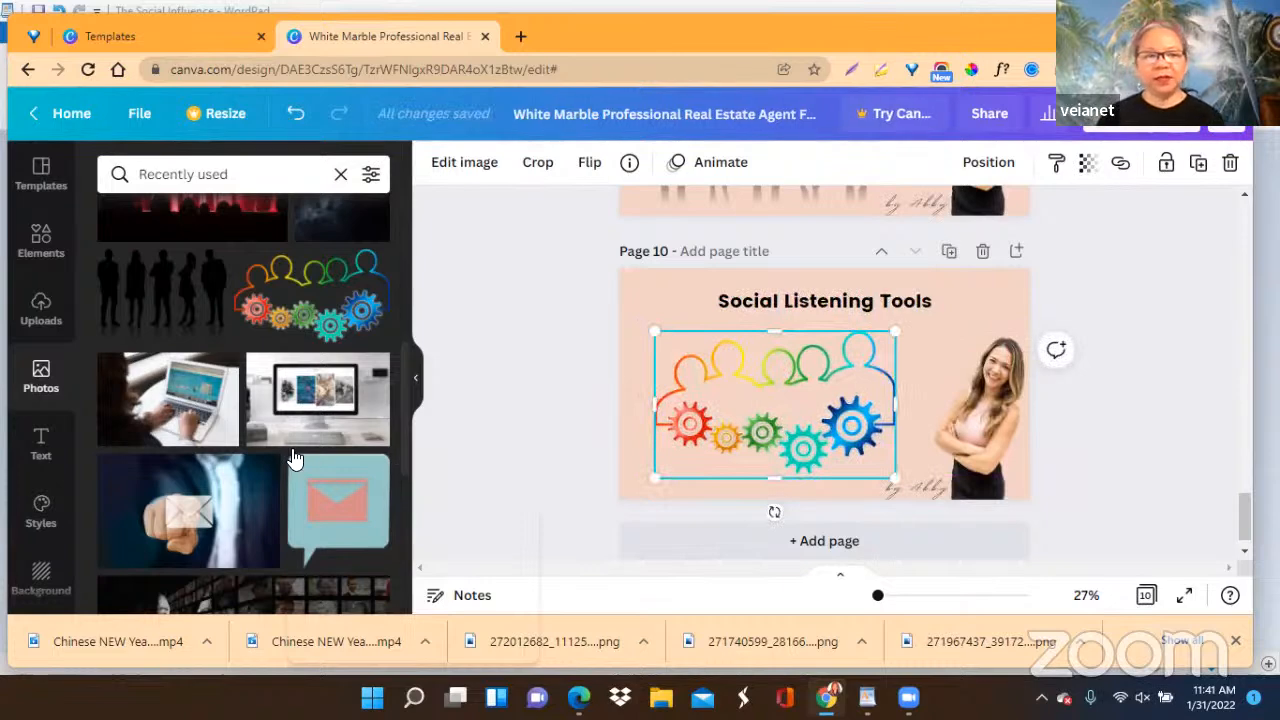
scroll(295, 450, "down", 2)
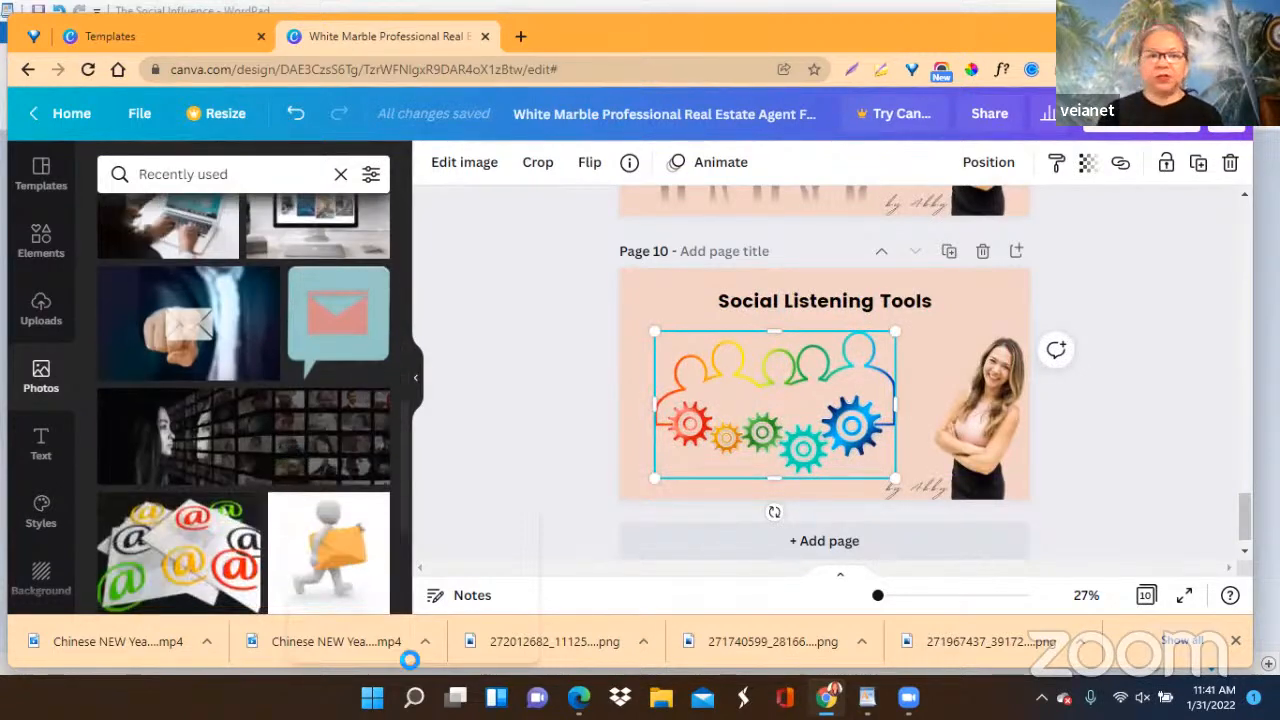
scroll(204, 497, "down", 3)
scroll(204, 497, "down", 10)
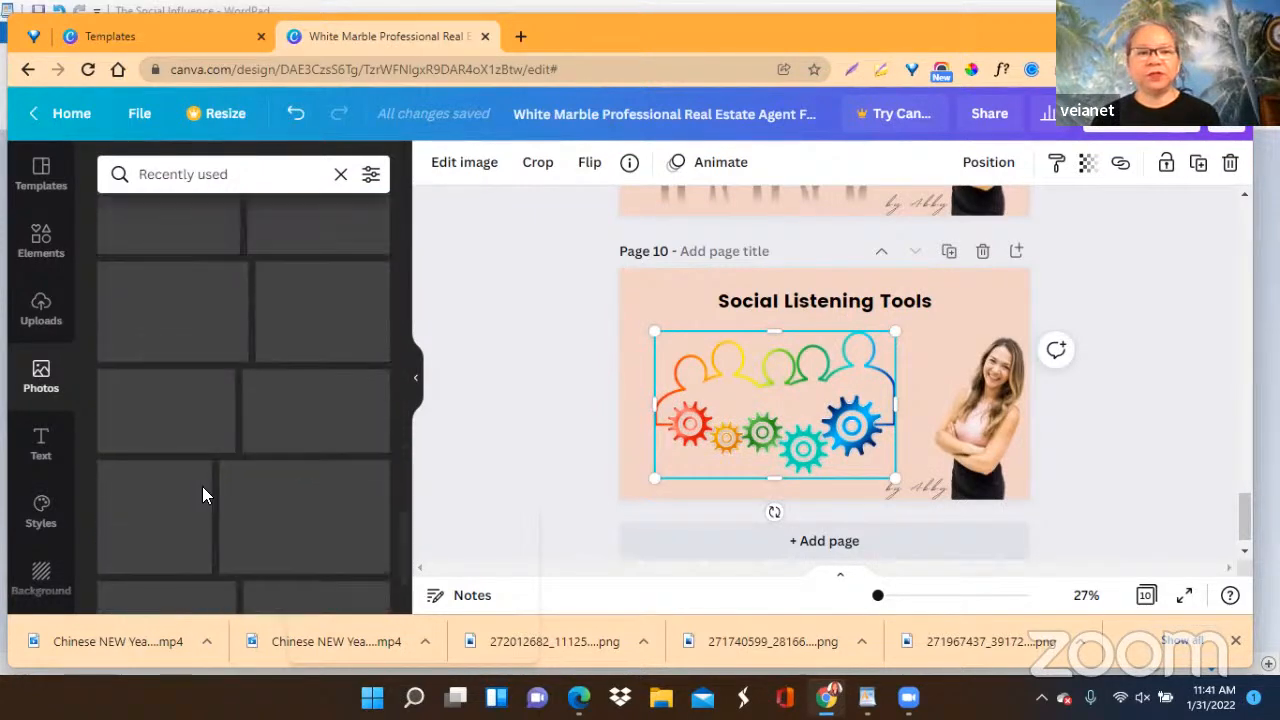
scroll(203, 497, "down", 2)
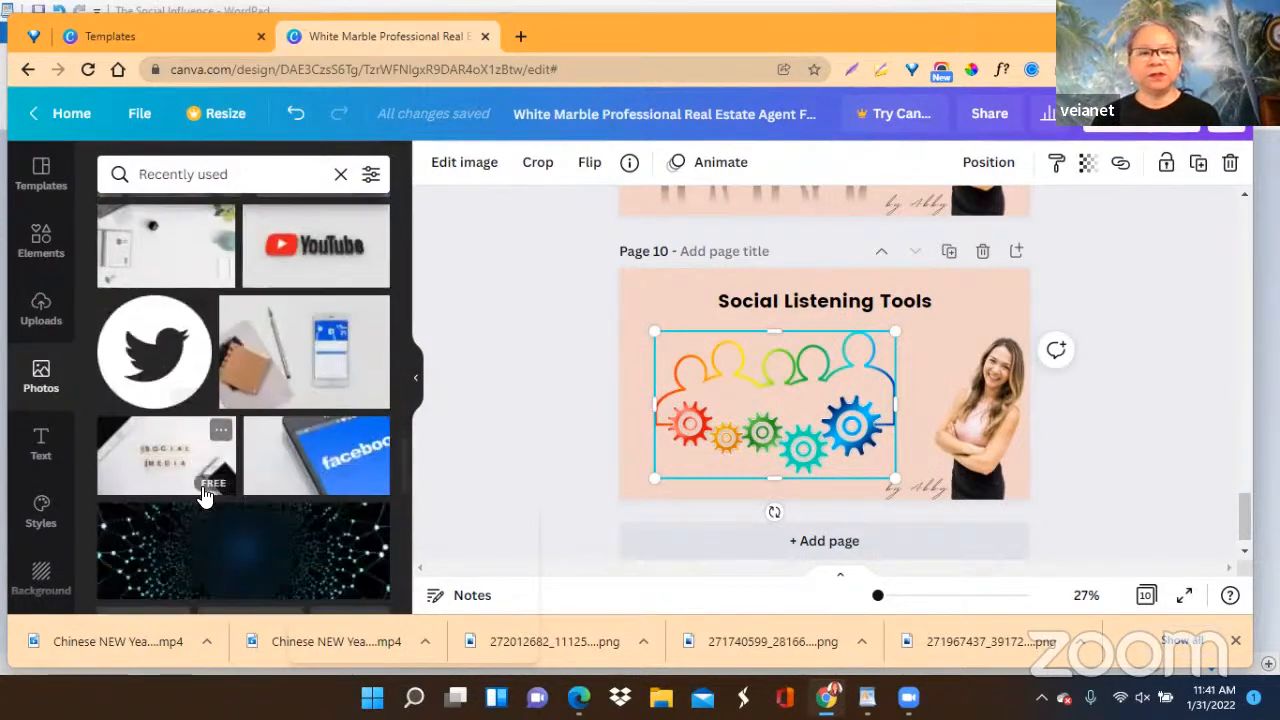
scroll(203, 497, "up", 1)
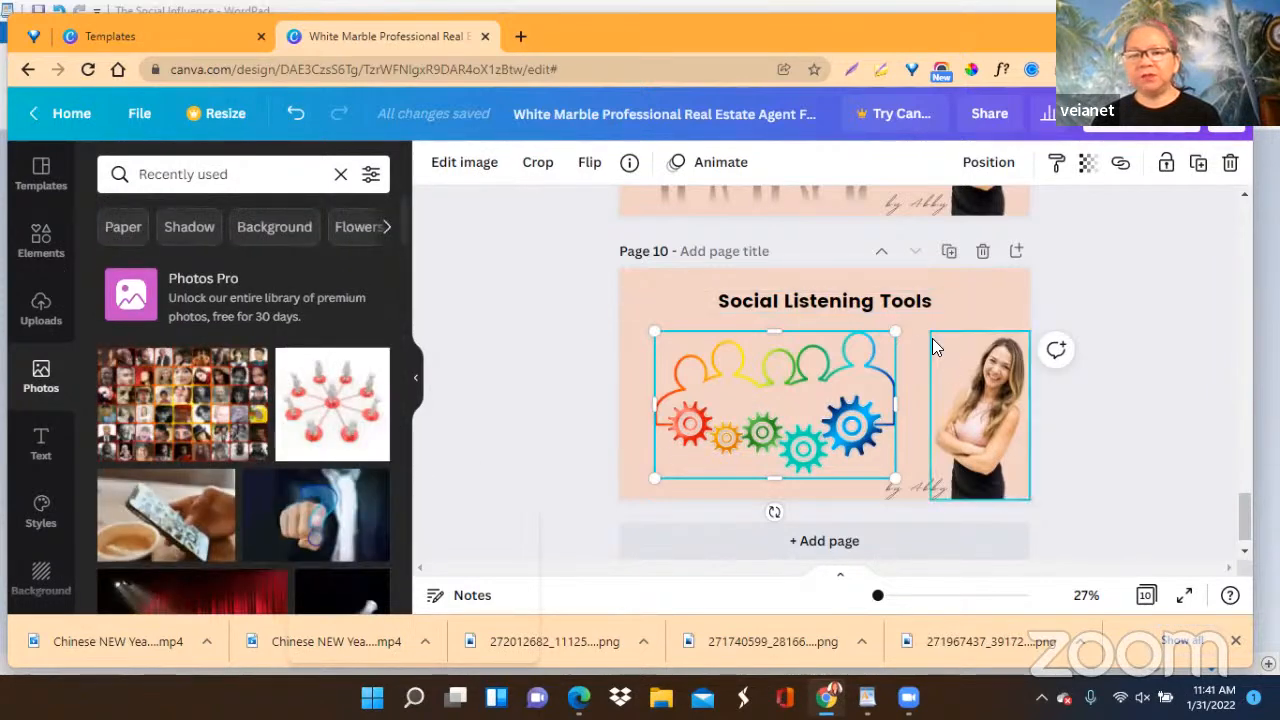
Enlarge page 10's people-and-gears picture slightly and scale its heading up to font size 86.9, spanning the full page width.
left_click_drag(895, 330, 918, 316)
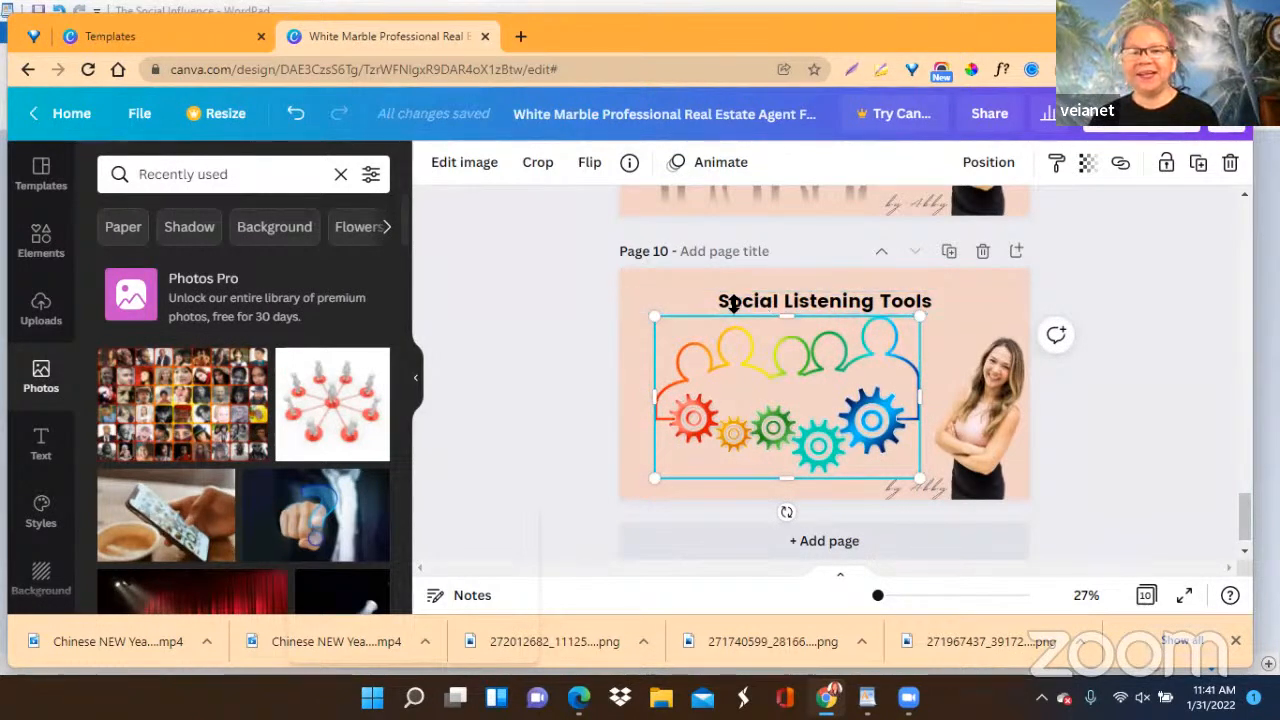
left_click(860, 300)
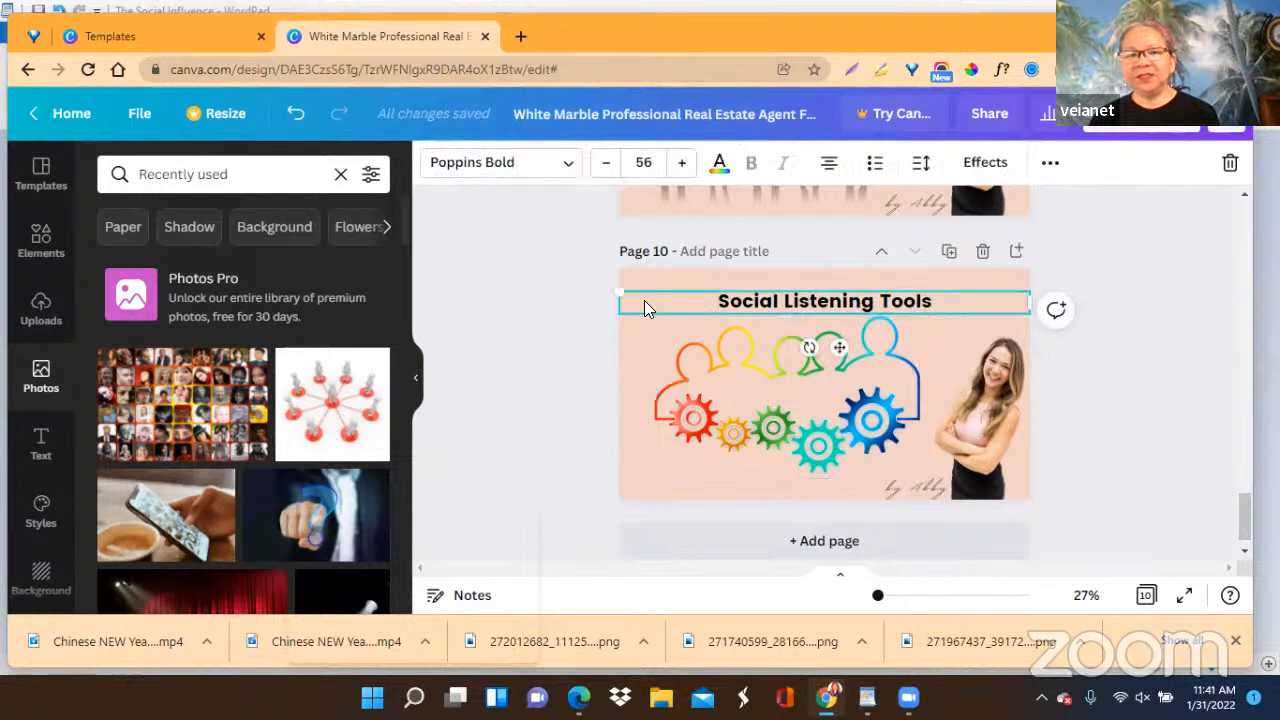
mouse_move(615, 289)
left_mouse_down()
mouse_move(750, 302)
mouse_move(619, 292)
left_mouse_up()
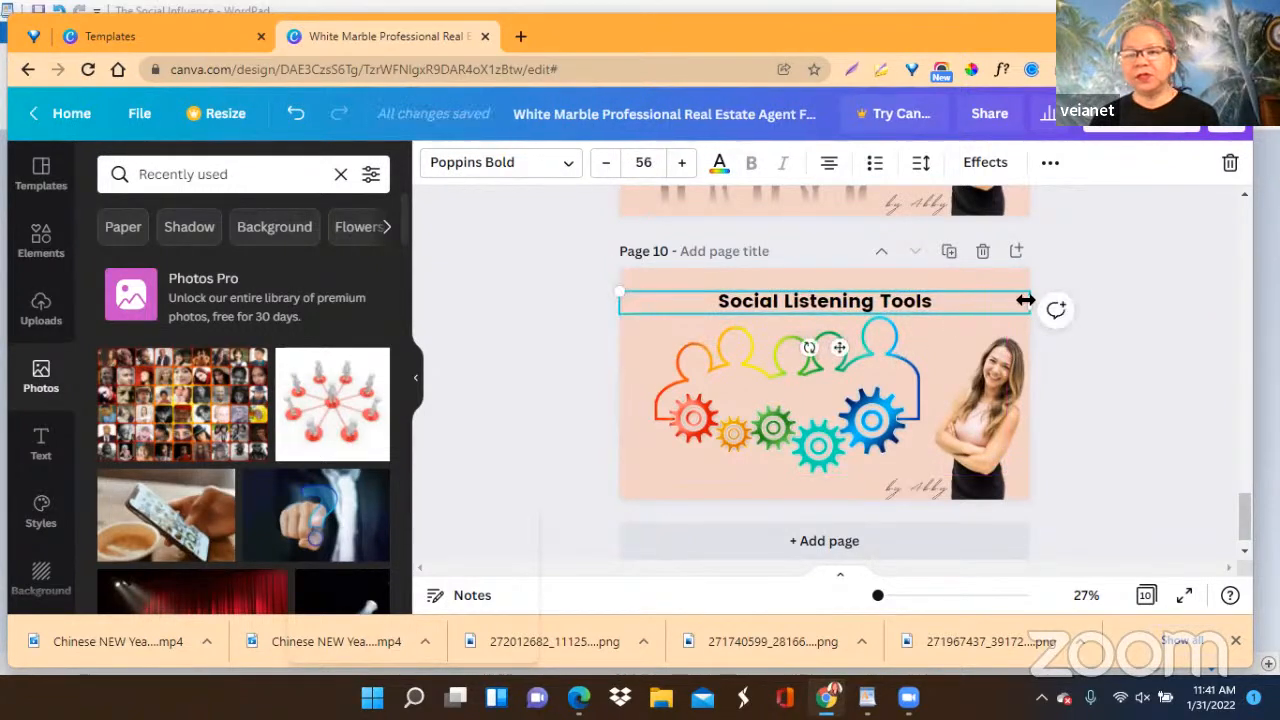
left_click_drag(1023, 300, 880, 314)
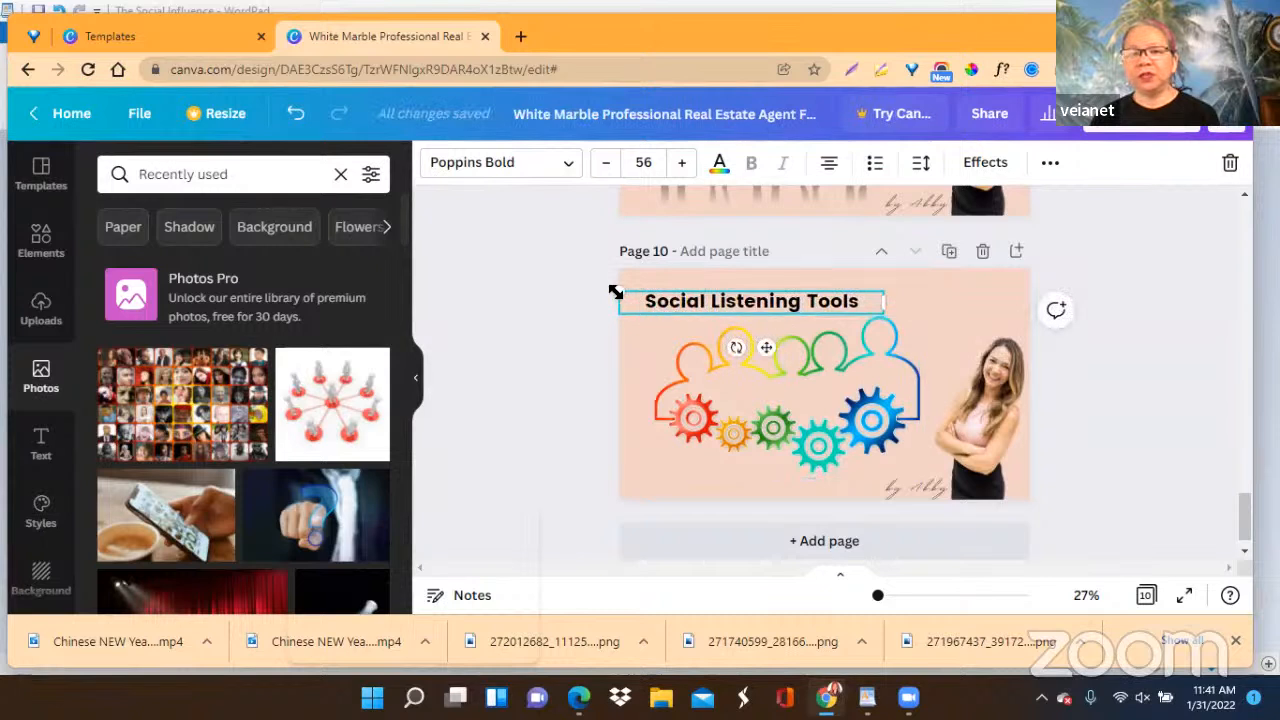
left_click_drag(611, 289, 483, 251)
left_click_drag(699, 350, 835, 363)
left_click_drag(617, 291, 606, 290)
left_click_drag(825, 358, 835, 358)
left_click_drag(608, 289, 614, 291)
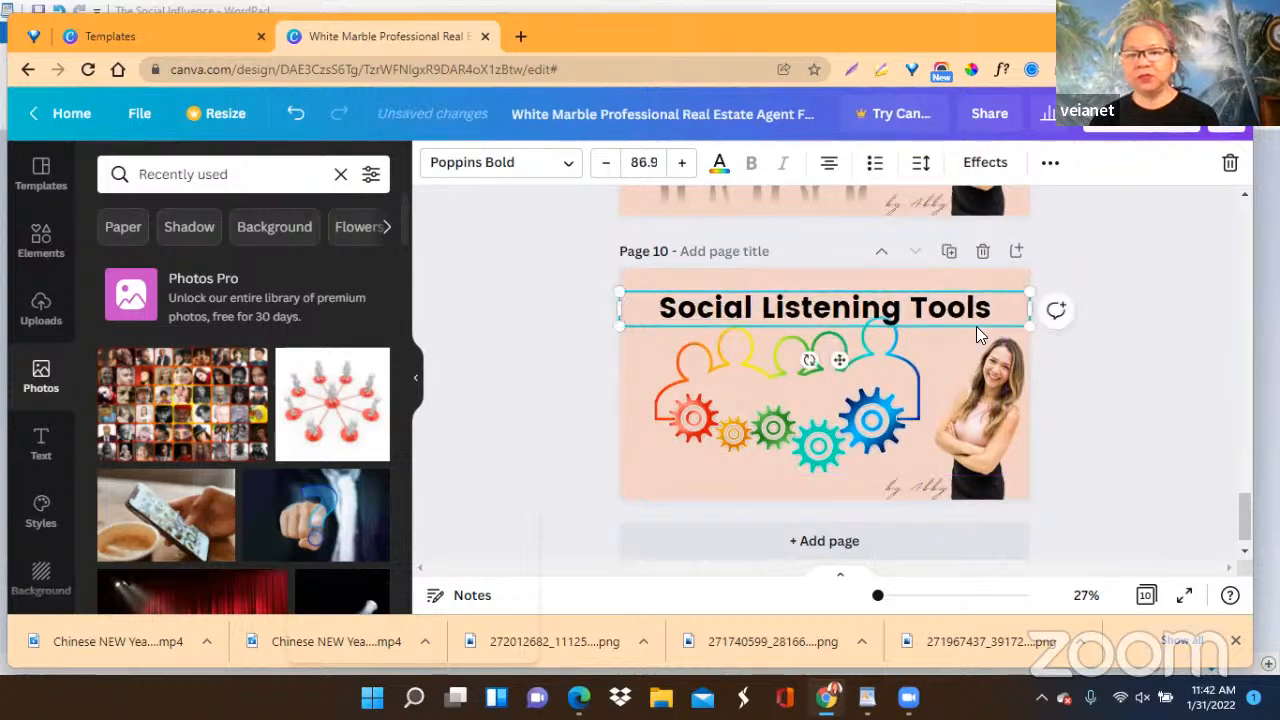
Move page 10's enlarged heading up slightly so it clears the people-and-gears picture.
left_click(1142, 346)
left_click_drag(926, 314, 924, 308)
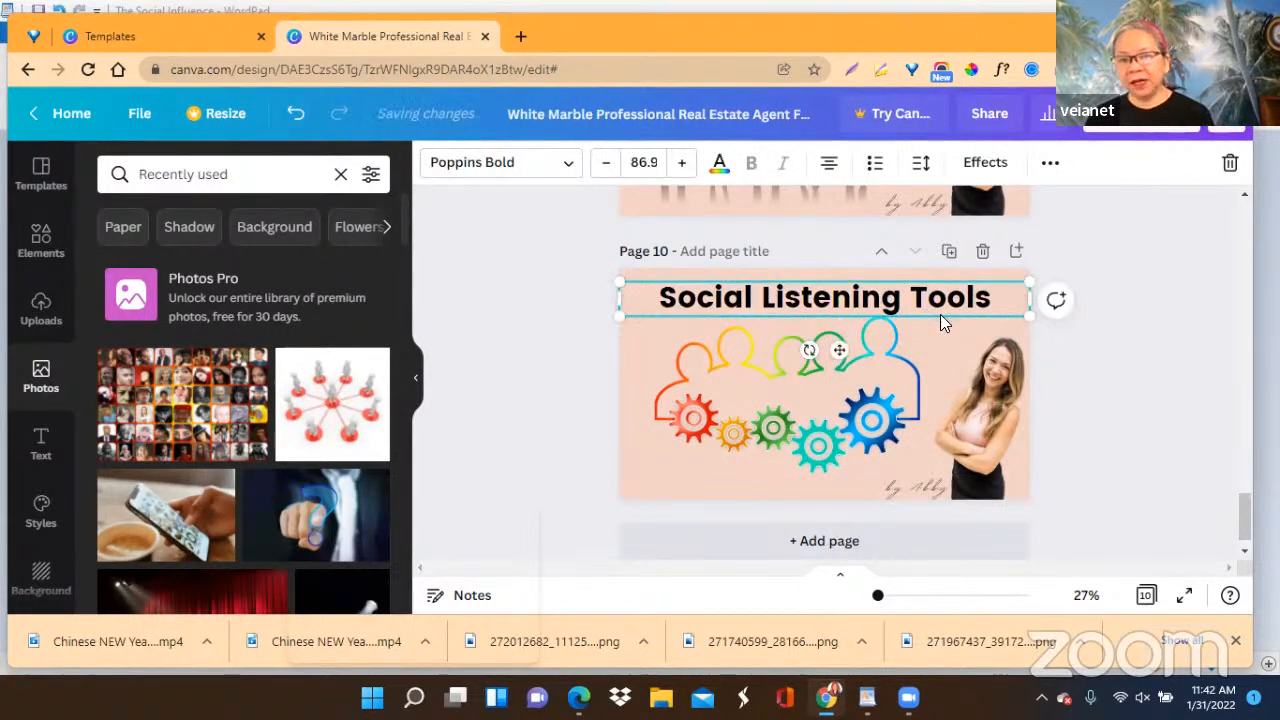
left_click(1153, 372)
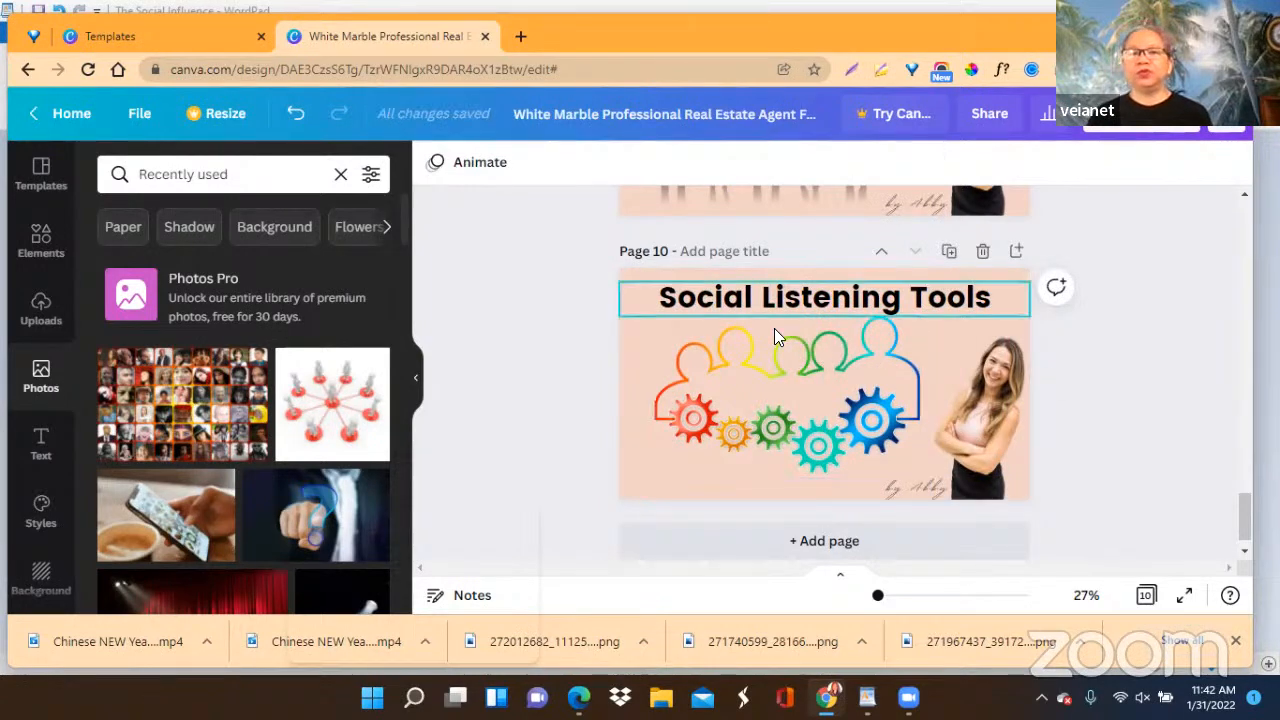
left_click(776, 396)
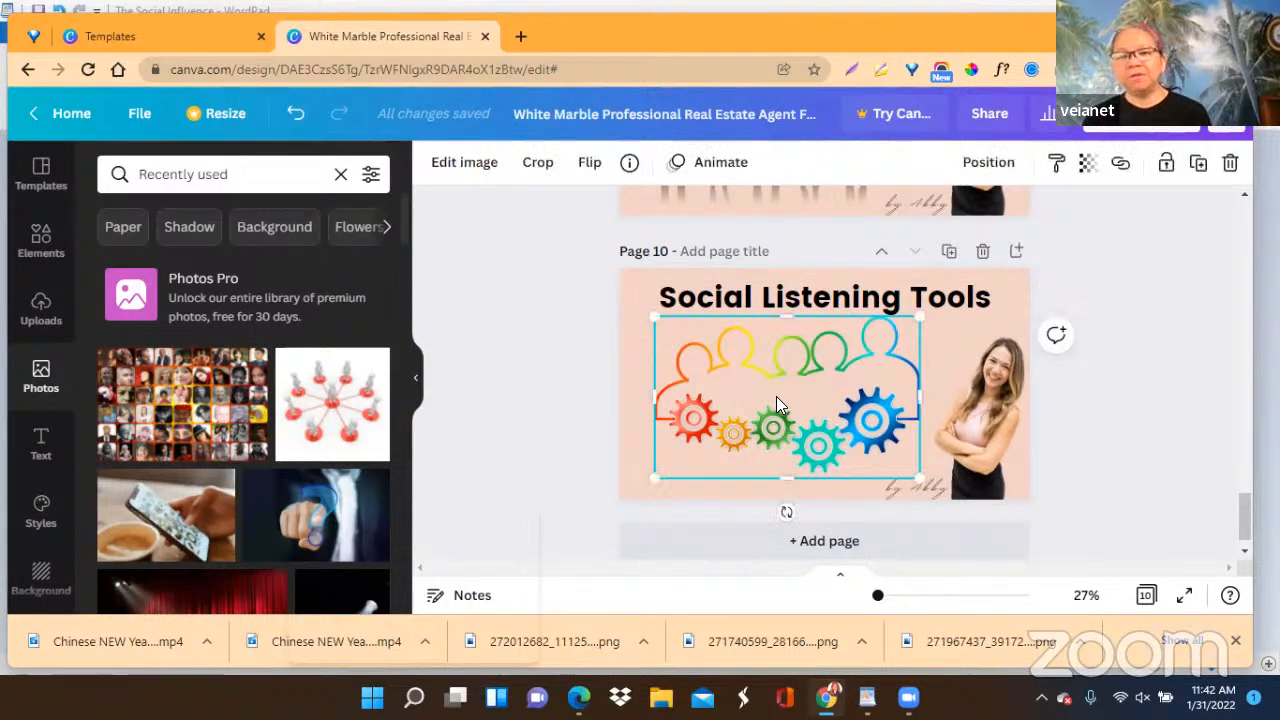
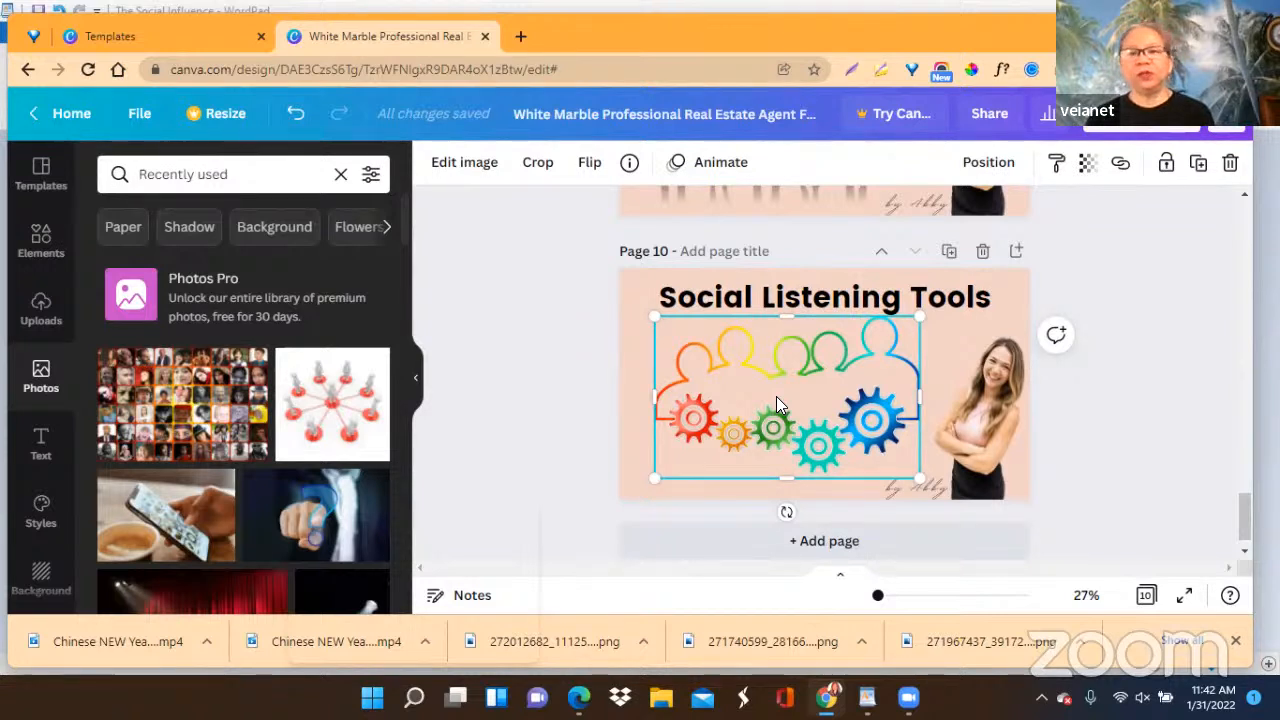
Switch to the WordPad outline and copy its last line, "Prevention".
scroll(1130, 390, "down", 1)
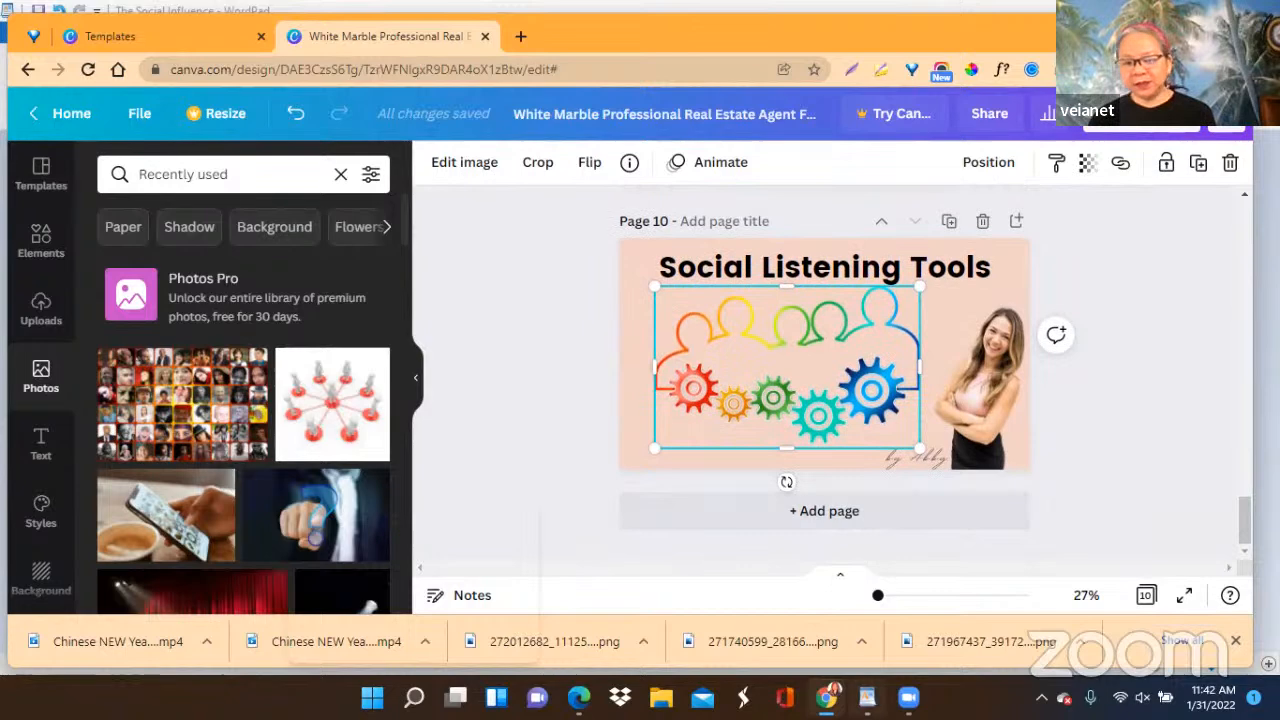
left_click(867, 697)
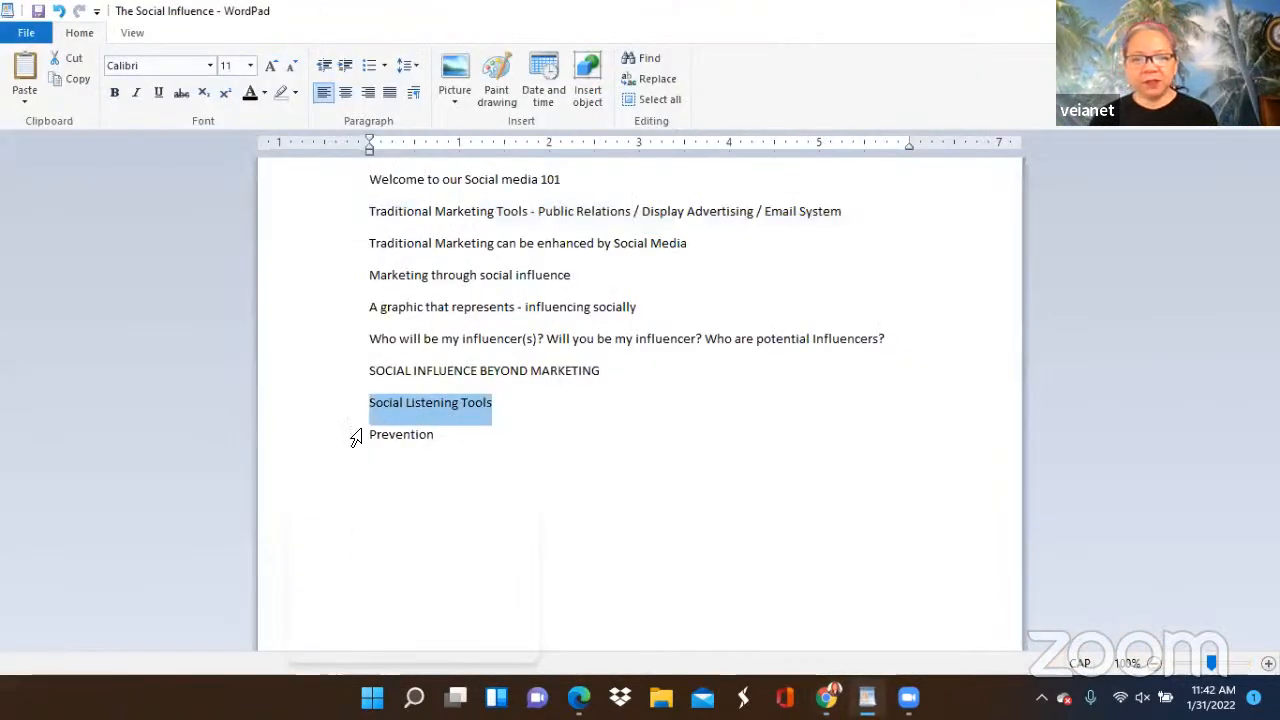
left_click_drag(371, 434, 436, 436)
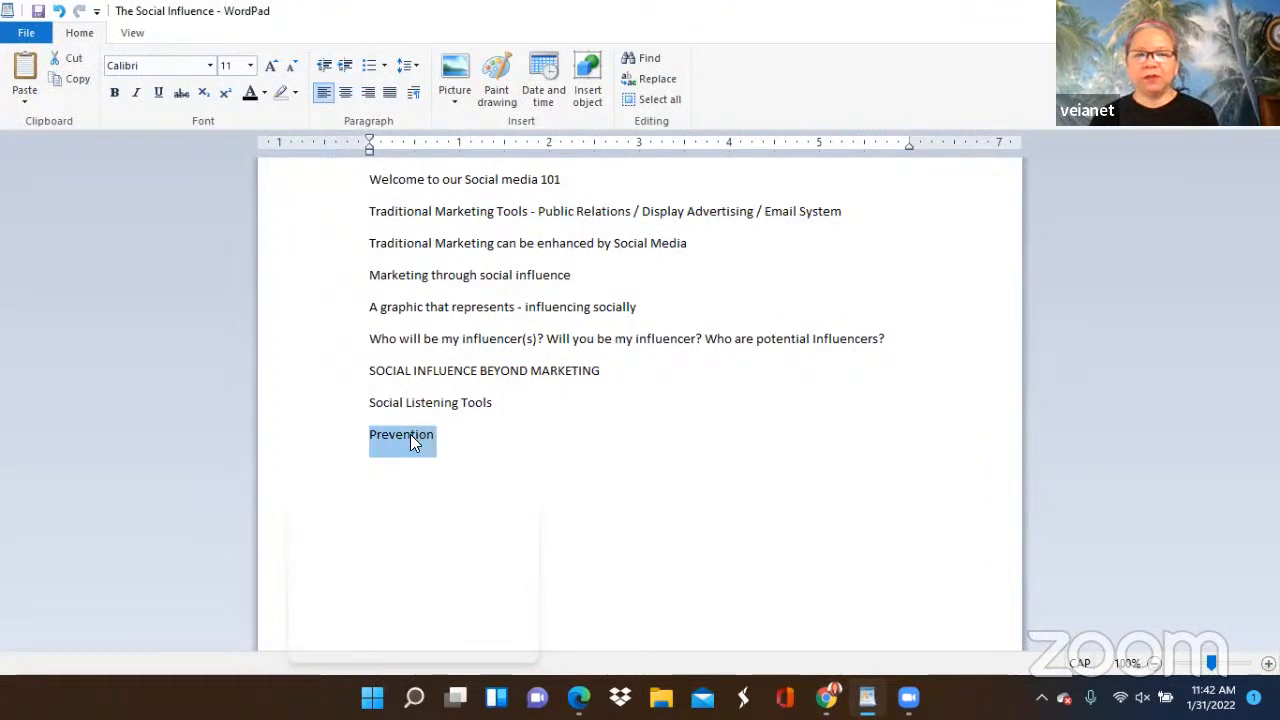
right_click(410, 440)
left_click(461, 467)
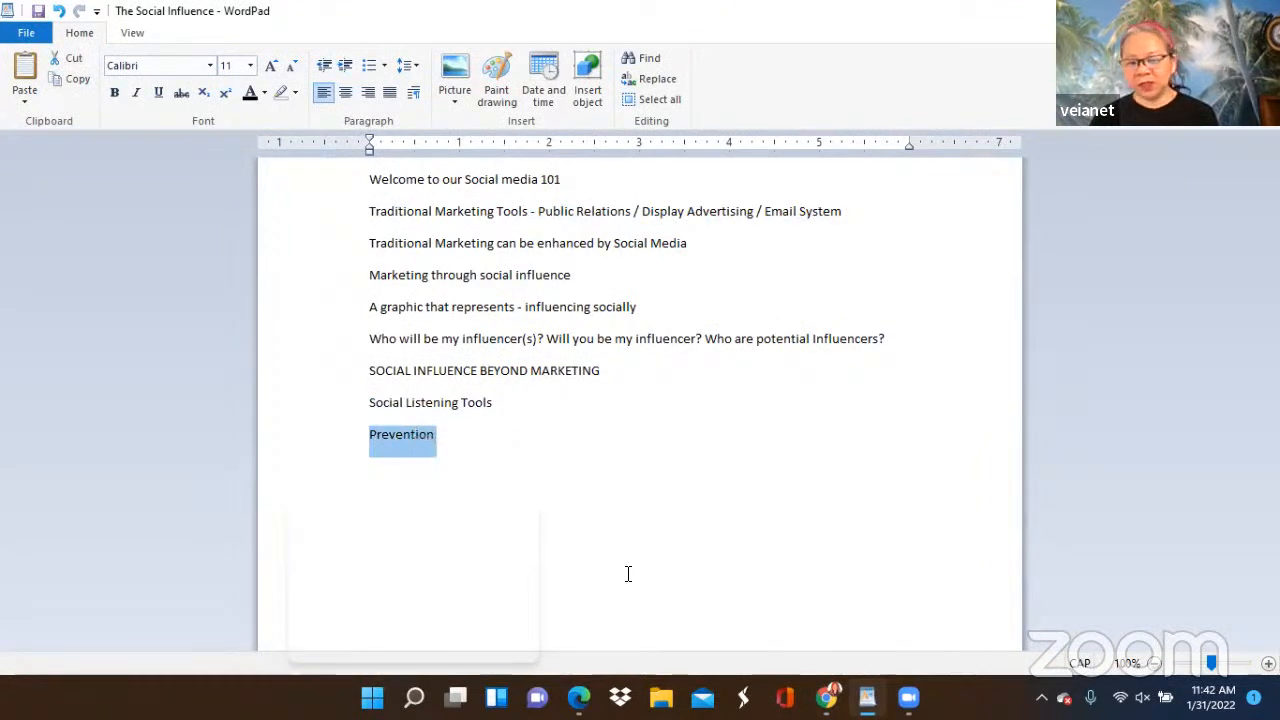
Return to Canva, duplicate page 10 and replace the heading on the new page 11 with the copied "Prevention".
left_click(827, 697)
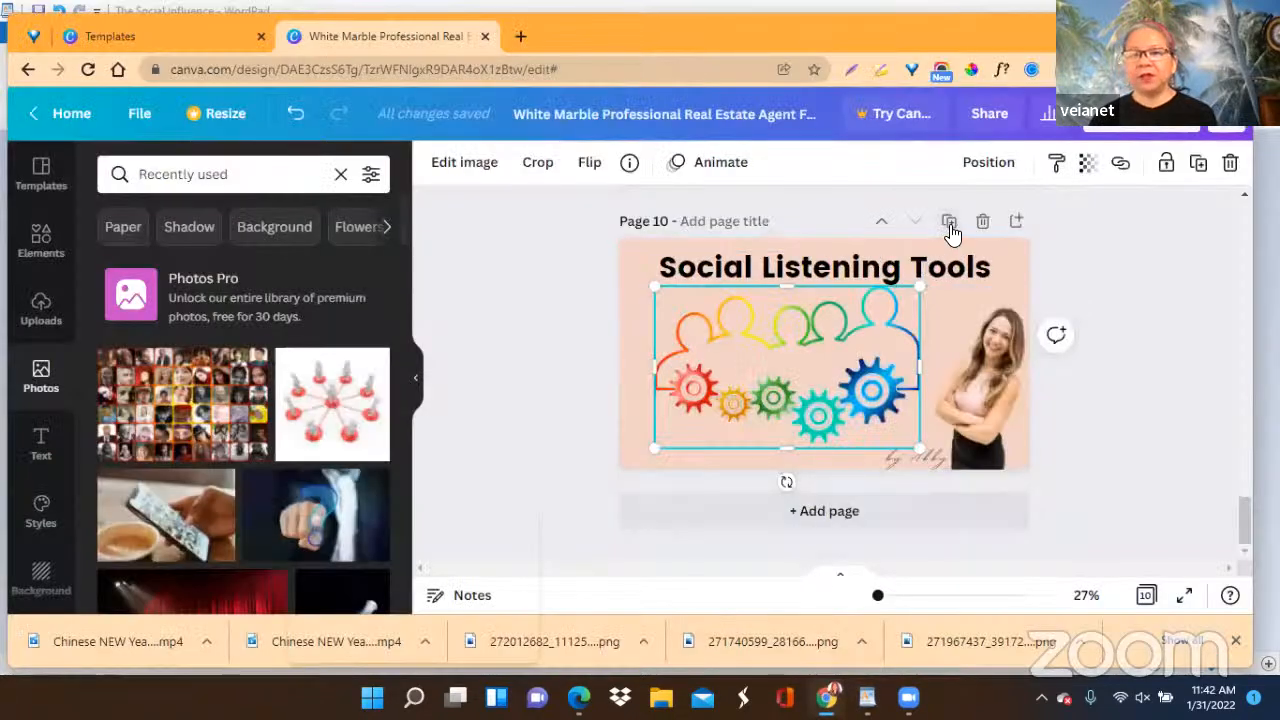
left_click(949, 222)
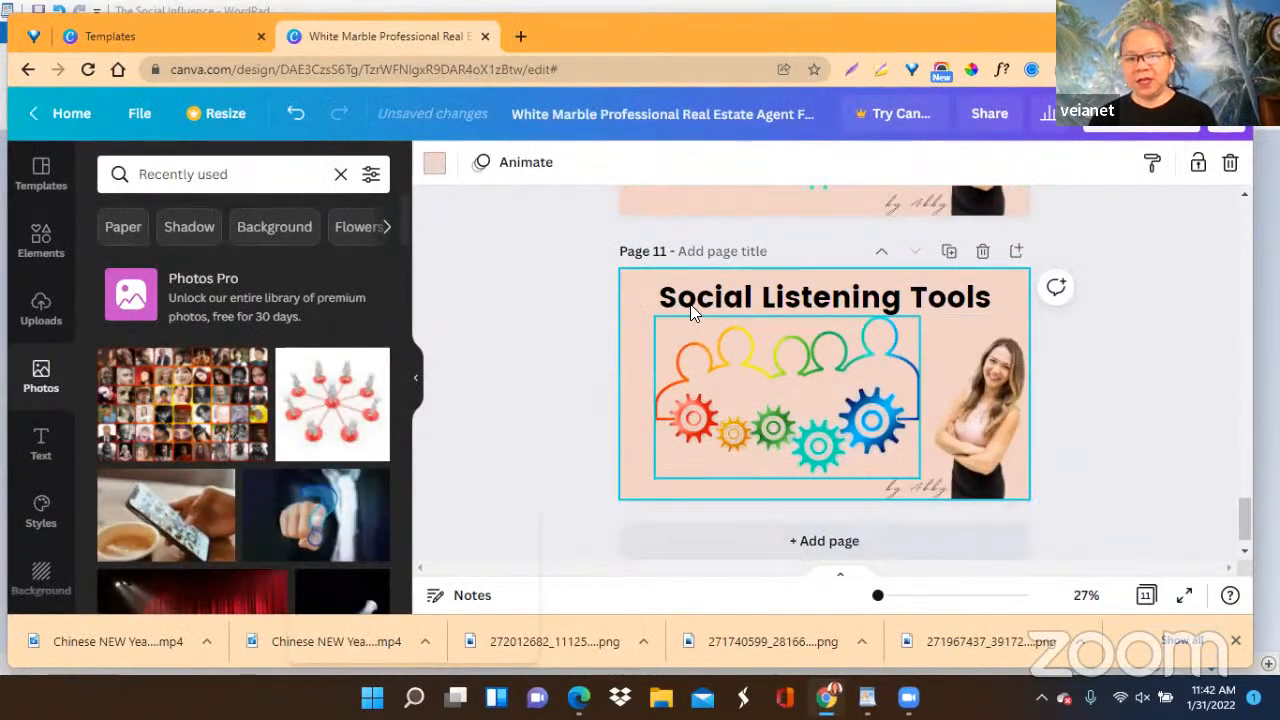
left_click(658, 304)
left_click(658, 298)
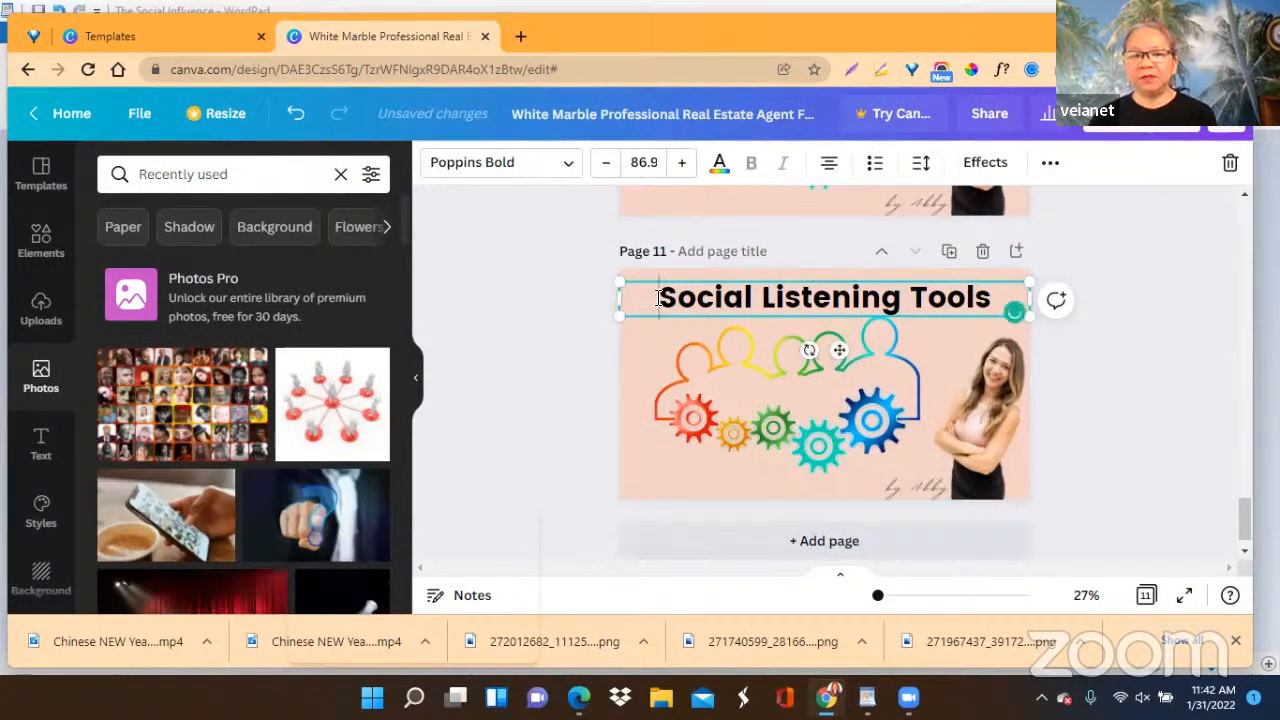
left_click_drag(845, 300, 985, 294)
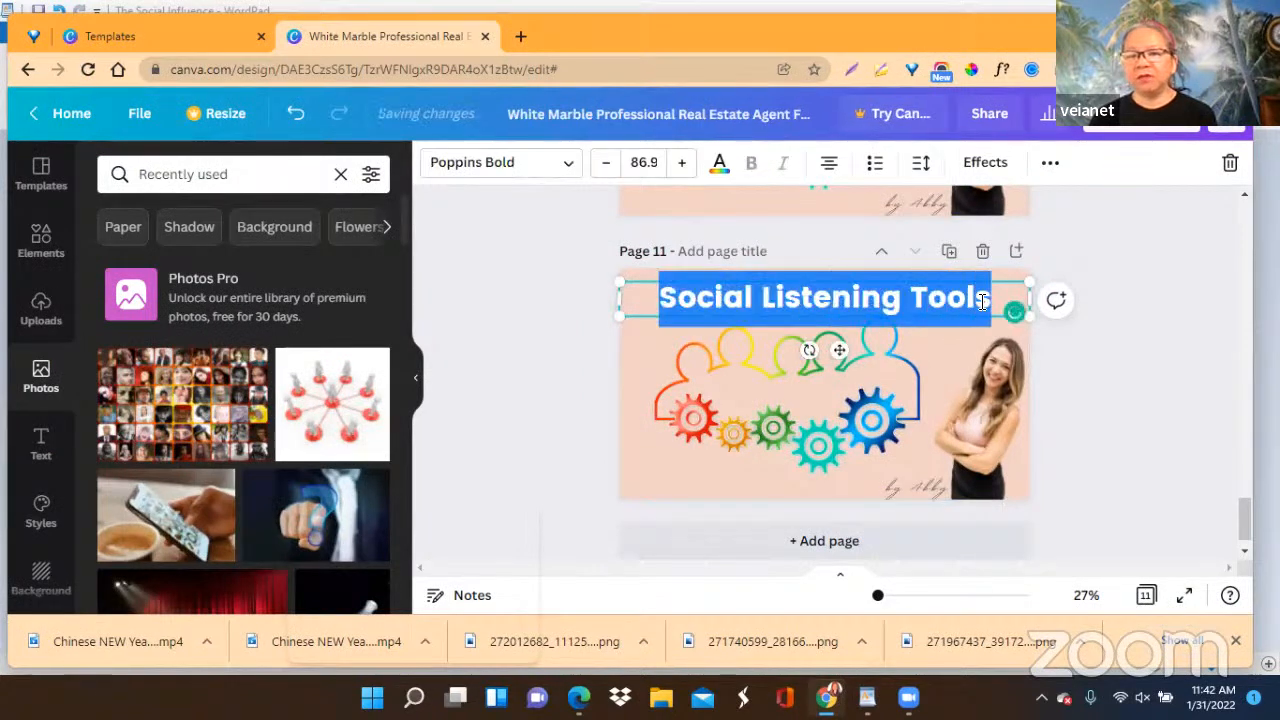
right_click(845, 300)
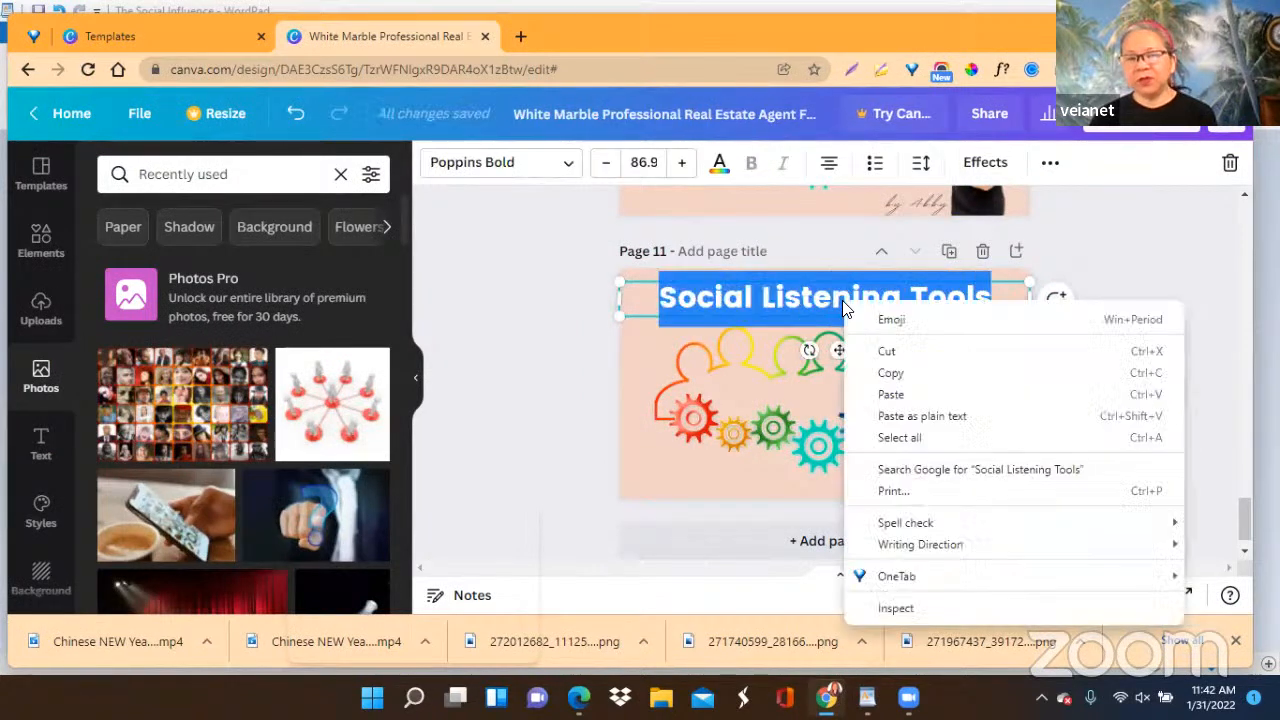
left_click(890, 395)
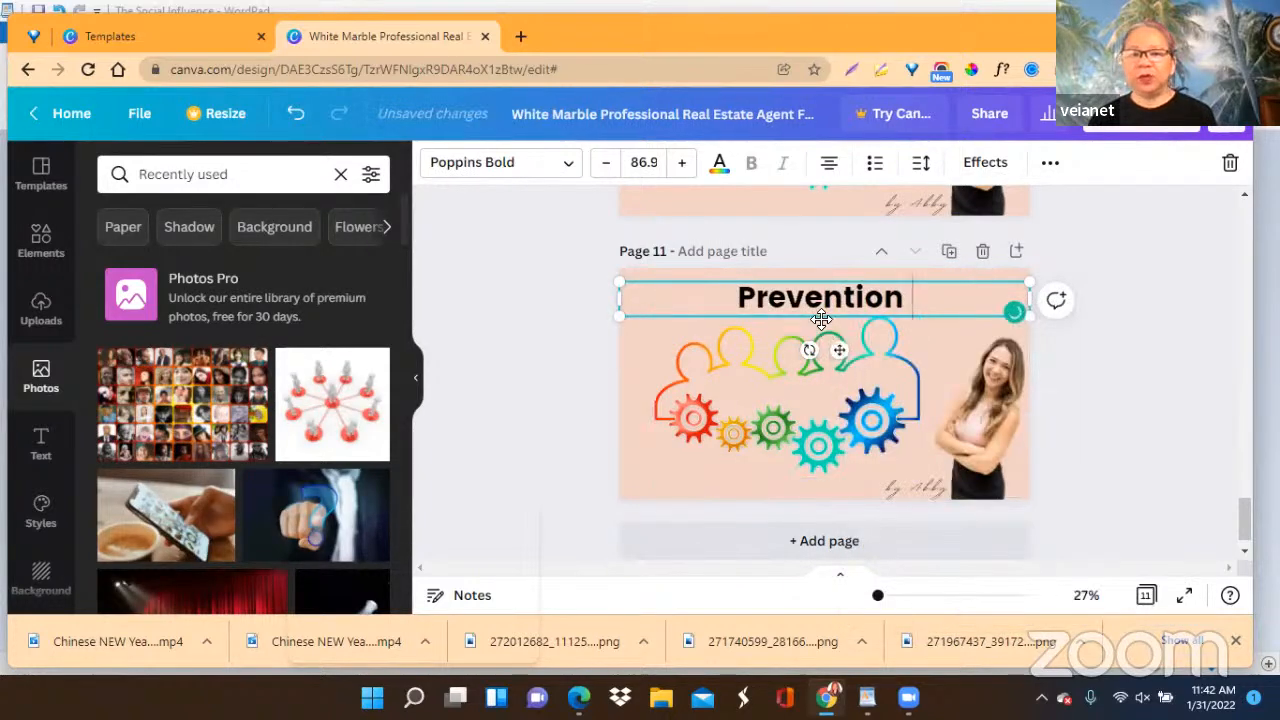
Replace page 11's people-and-gears picture with the free sunset photo of a woman with outstretched arms, found by searching photos for "successful".
left_click(792, 422)
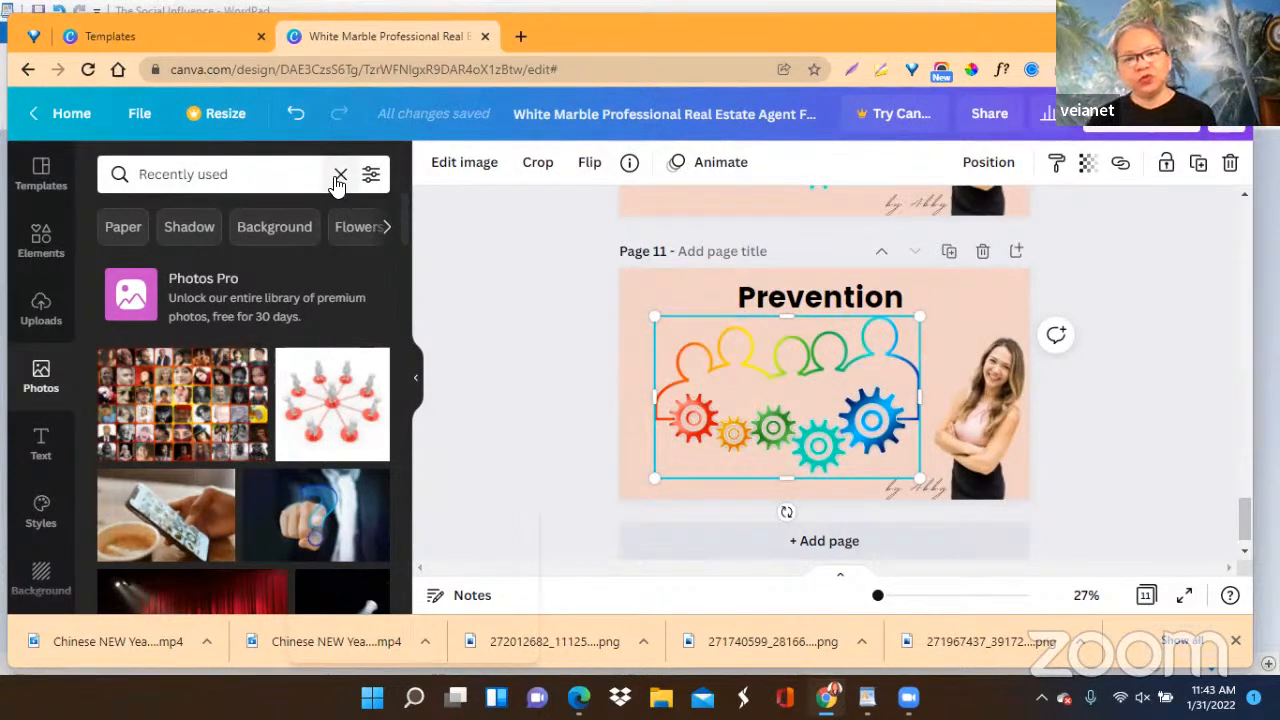
left_click(280, 174)
left_click_drag(278, 175, 126, 181)
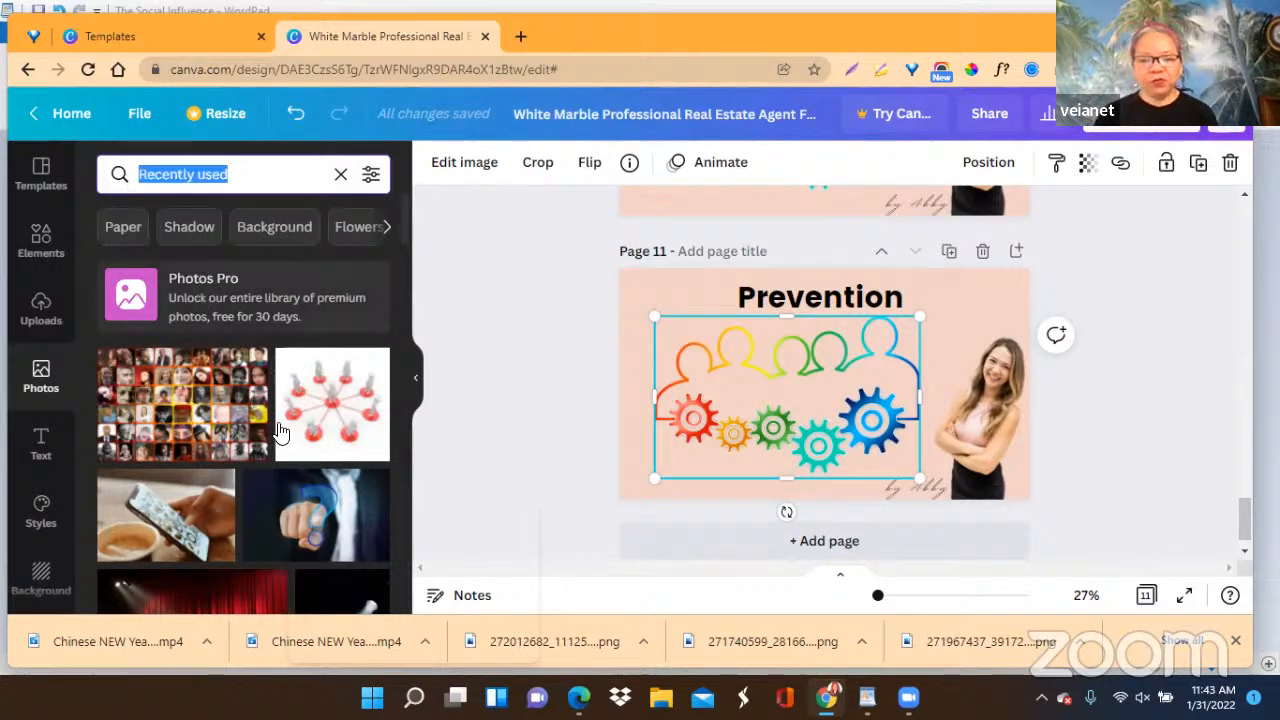
type("SUCCESS")
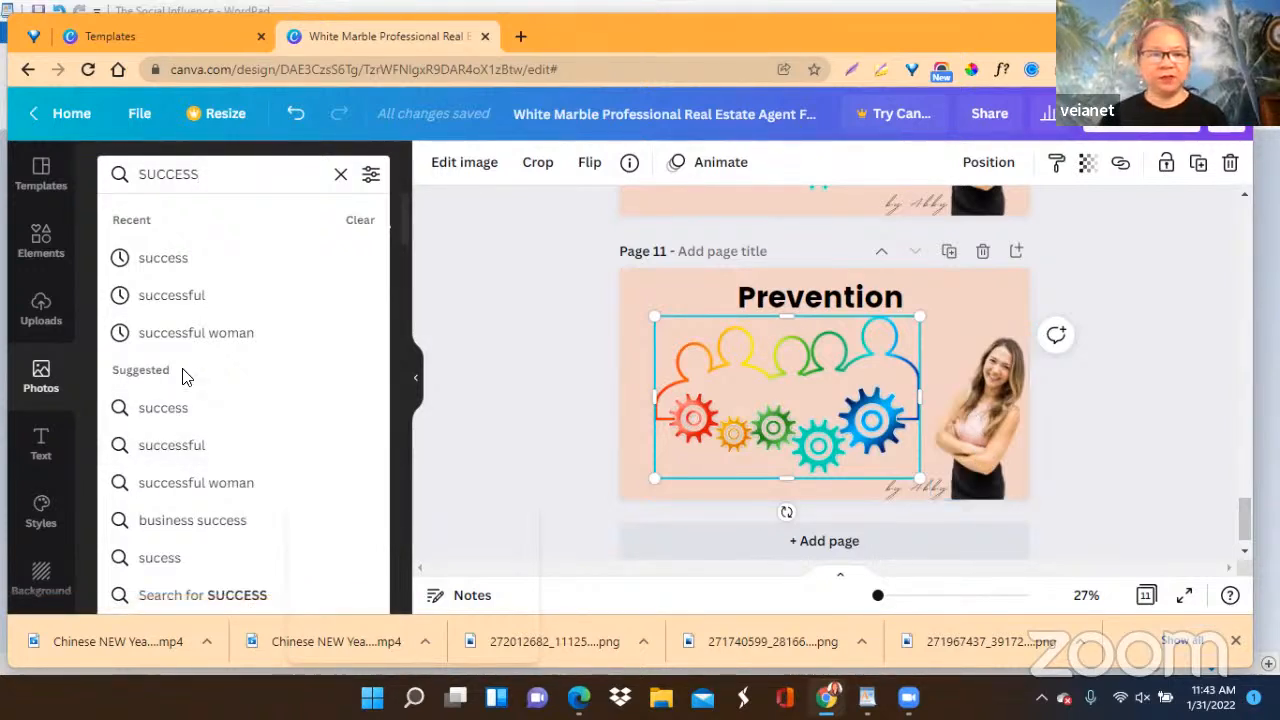
left_click(172, 296)
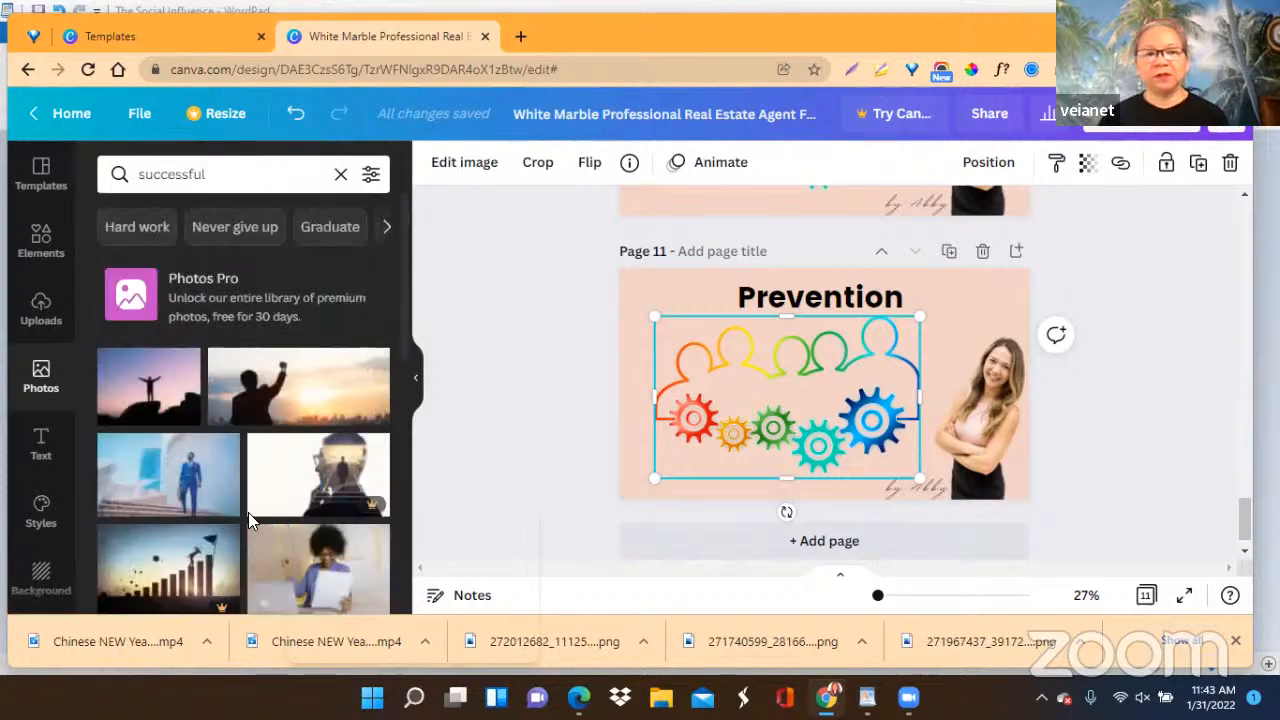
scroll(258, 490, "down", 2)
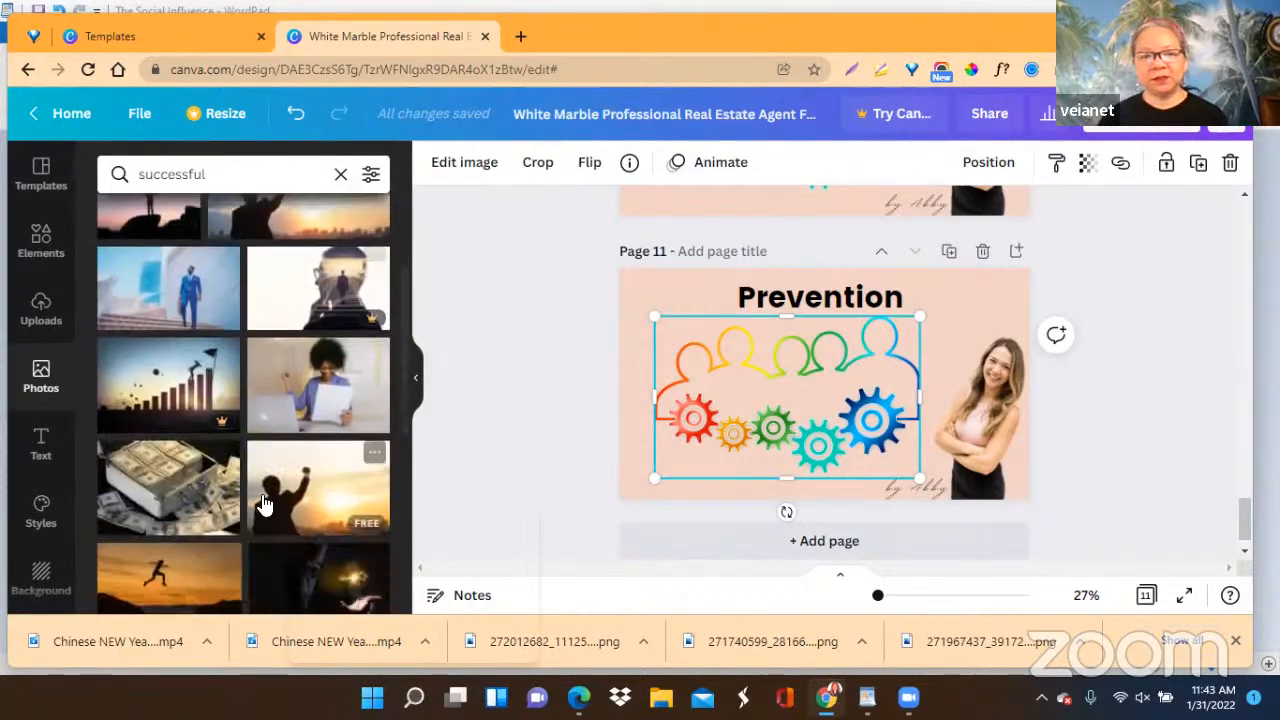
scroll(262, 500, "down", 2)
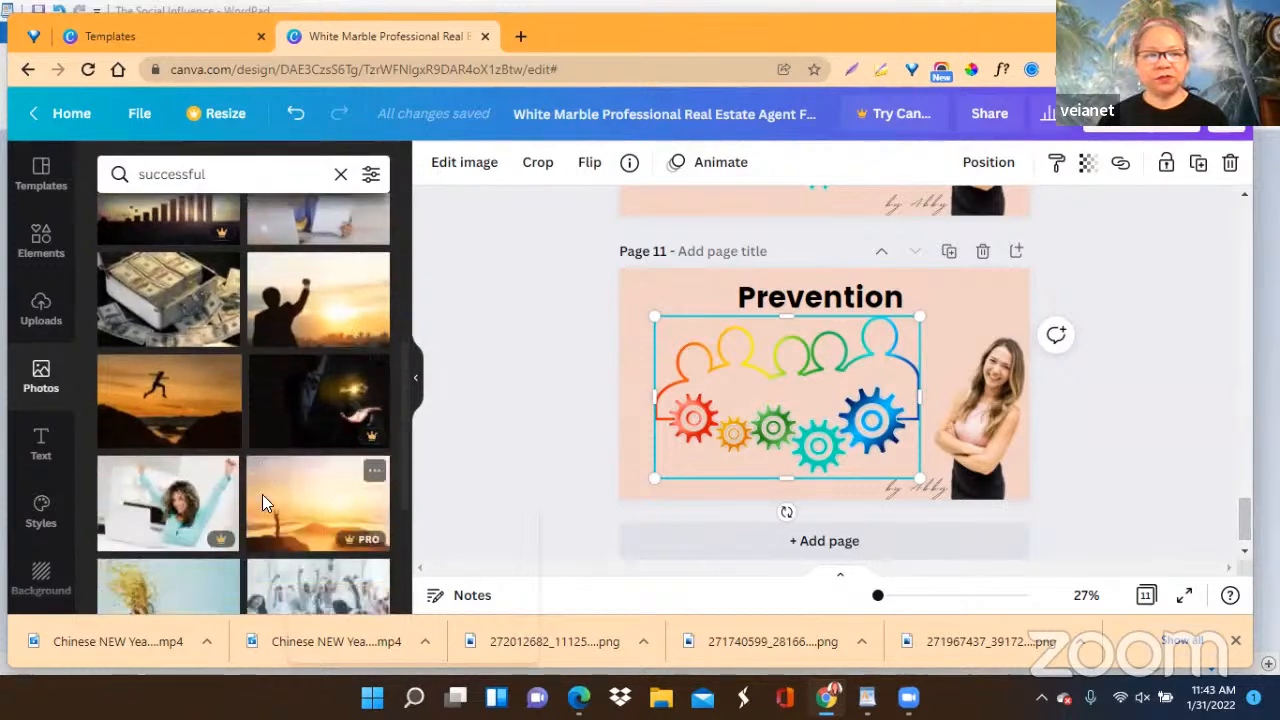
scroll(262, 494, "down", 2)
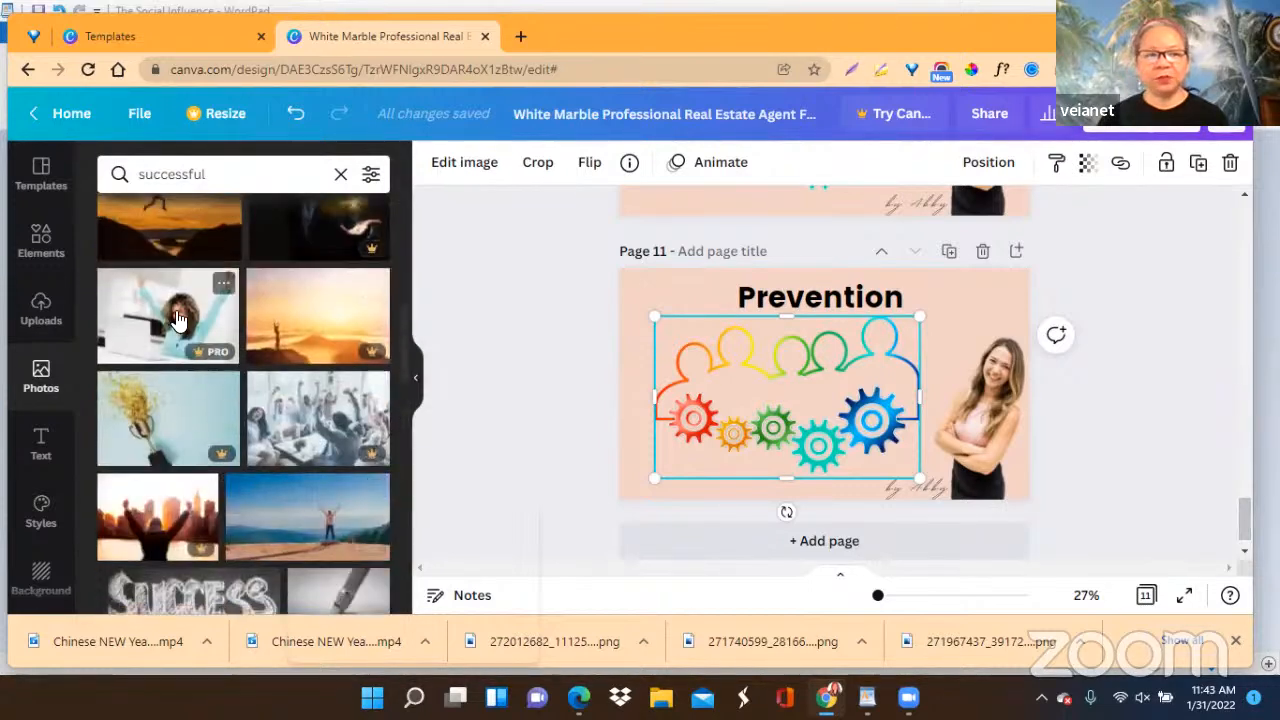
left_click(310, 510)
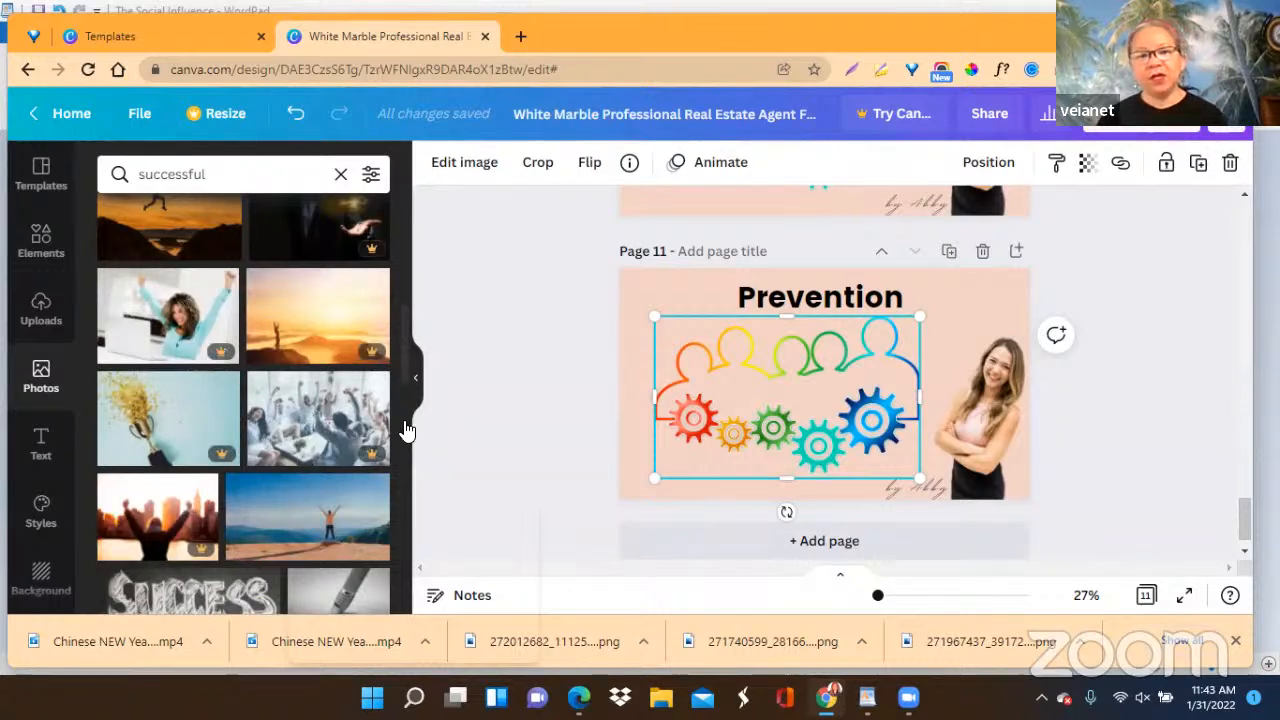
scroll(238, 426, "down", 5)
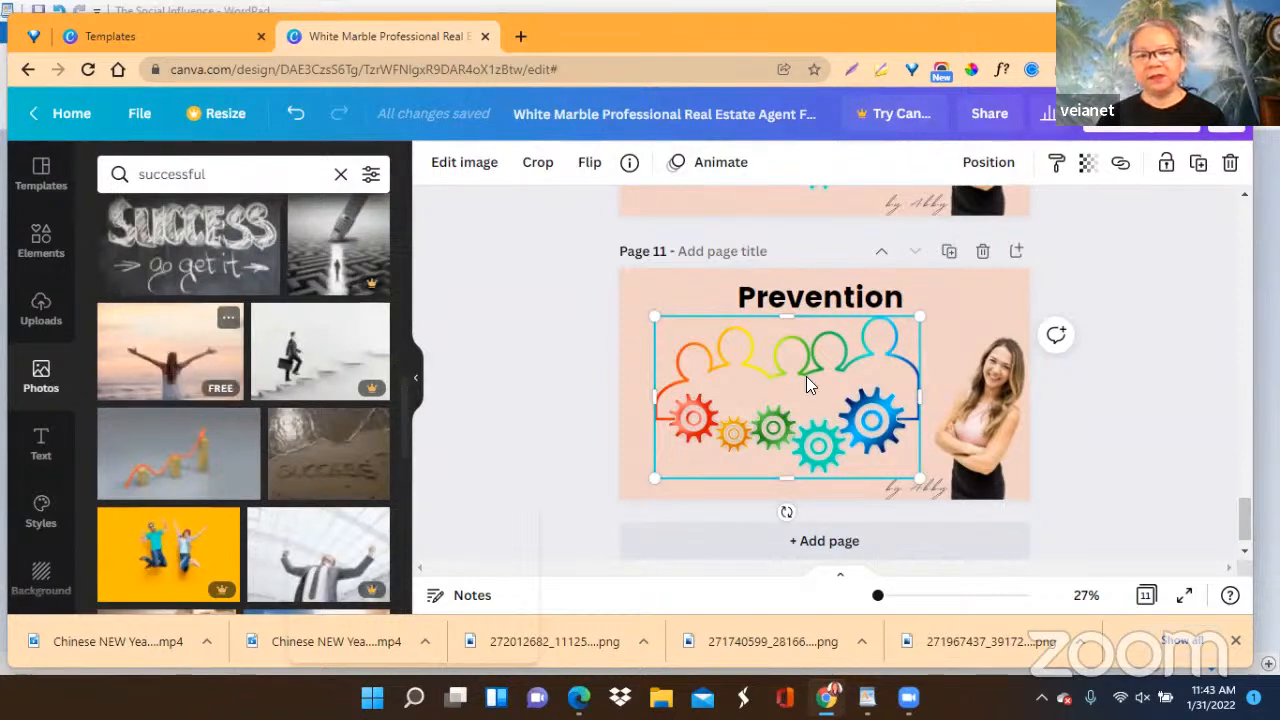
left_click(1230, 163)
left_click(190, 383)
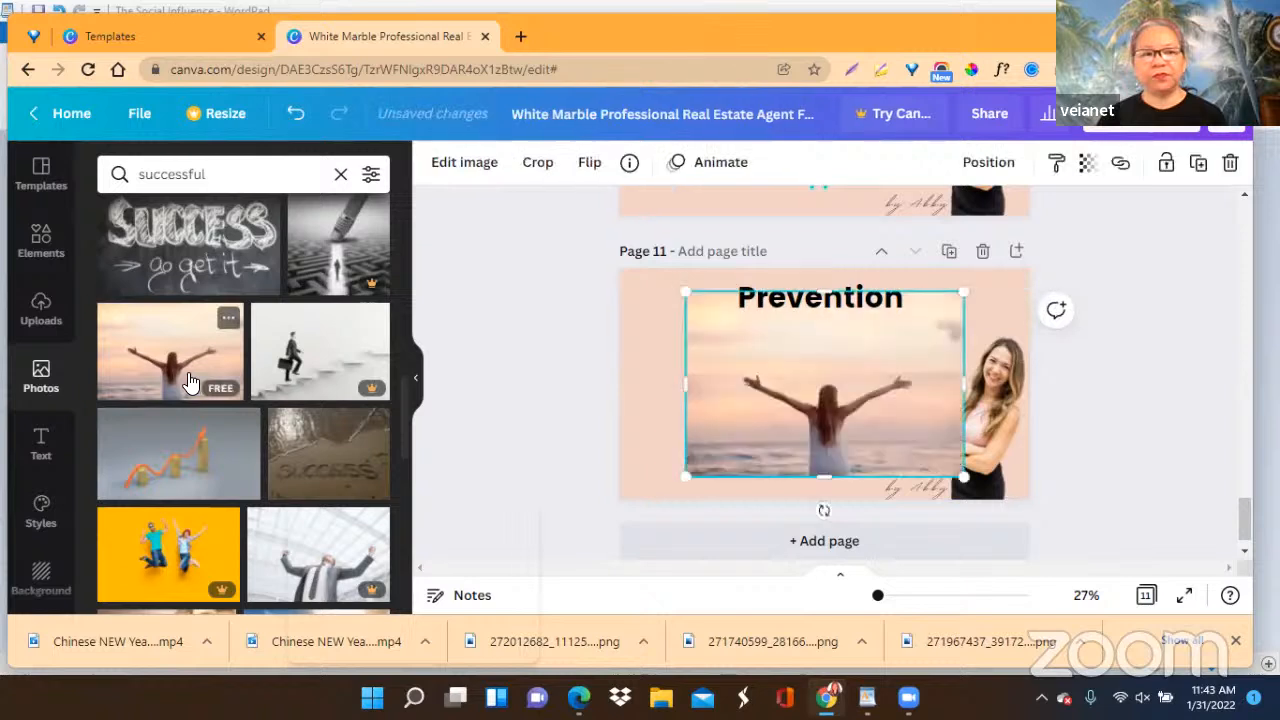
Shrink page 11's sunset photo slightly and place it in the page's lower-left corner, below the heading and beside the signature.
left_click_drag(810, 420, 748, 444)
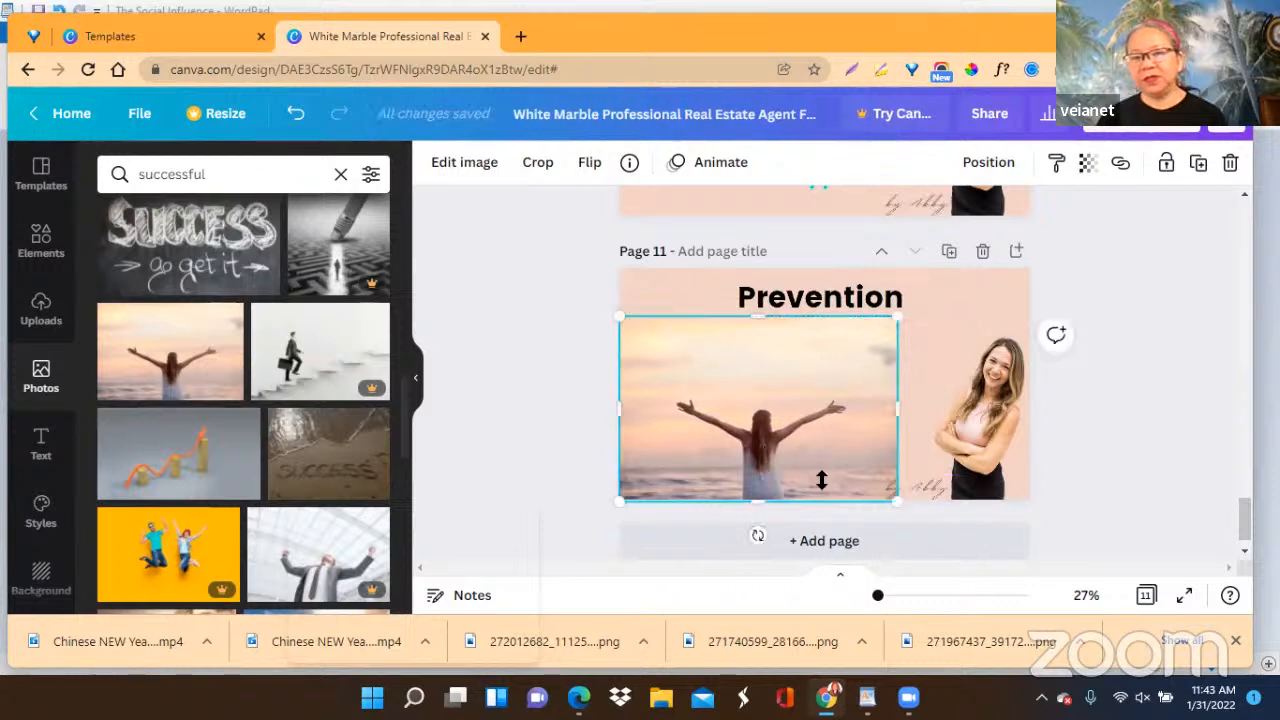
left_click_drag(893, 504, 870, 500)
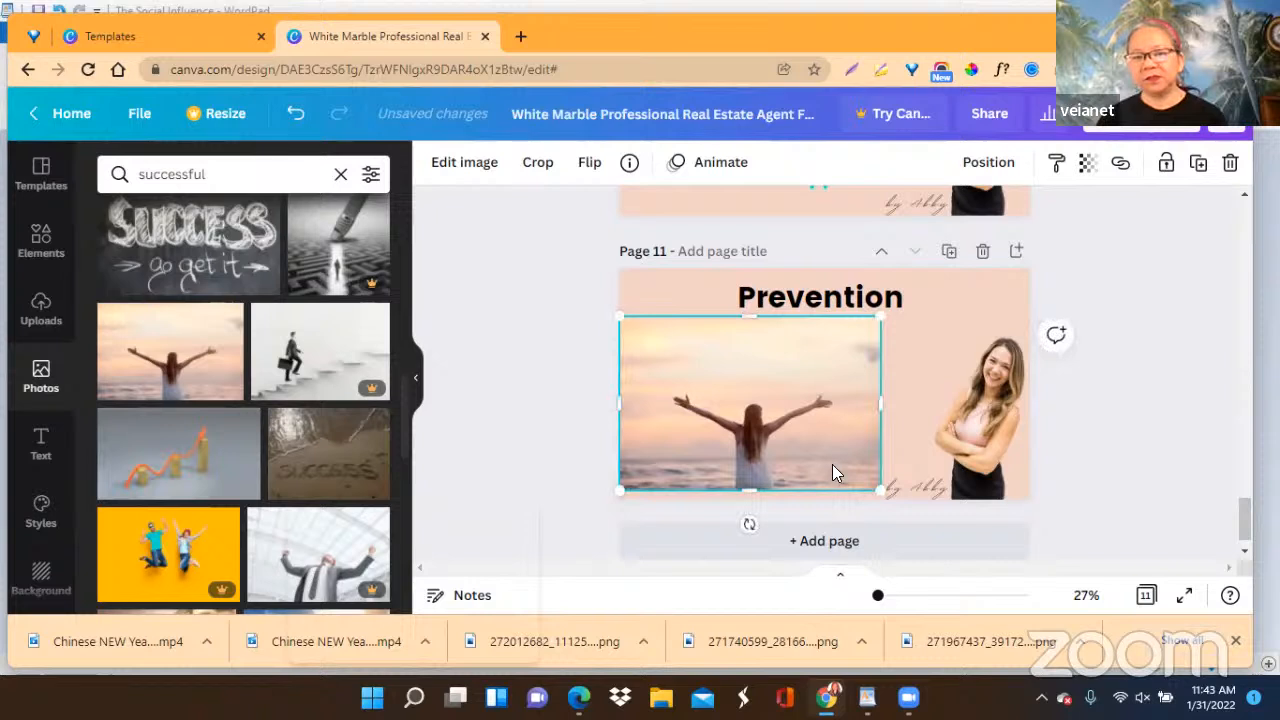
left_click(1104, 411)
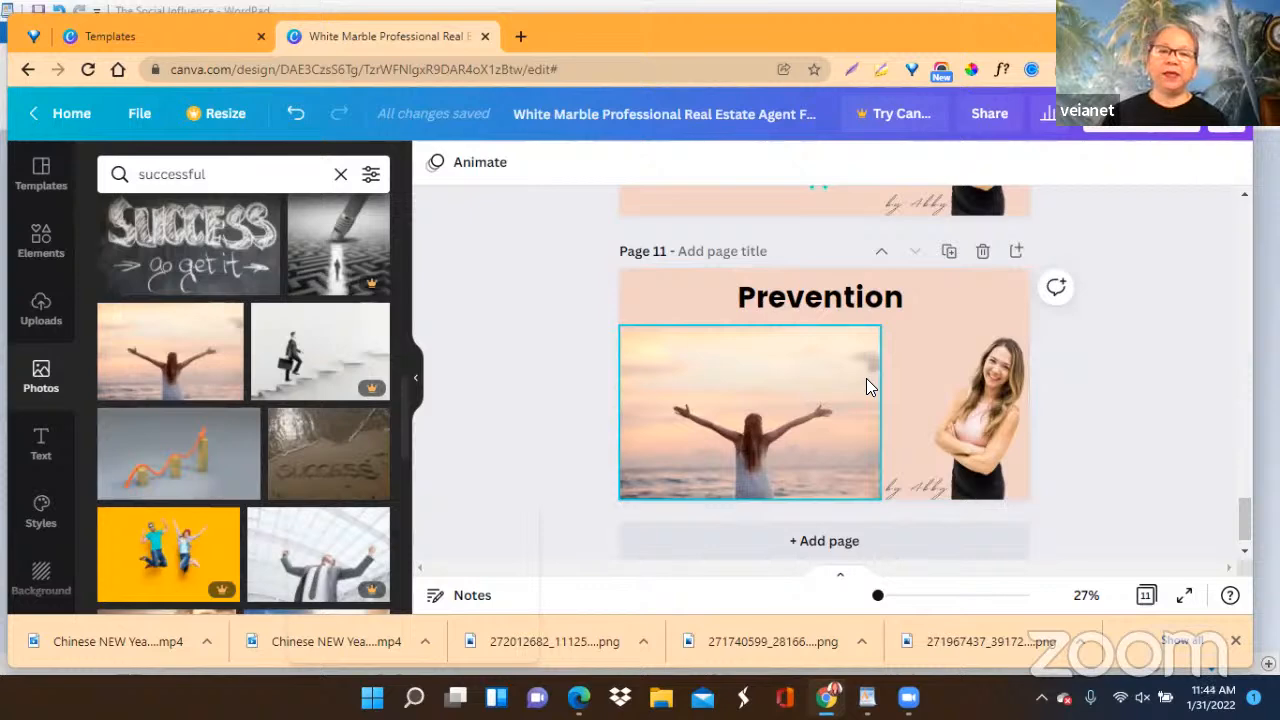
Add the free rounded portrait frame to page 11 and fill it with the sunset photo, beside the standing woman.
left_click(38, 245)
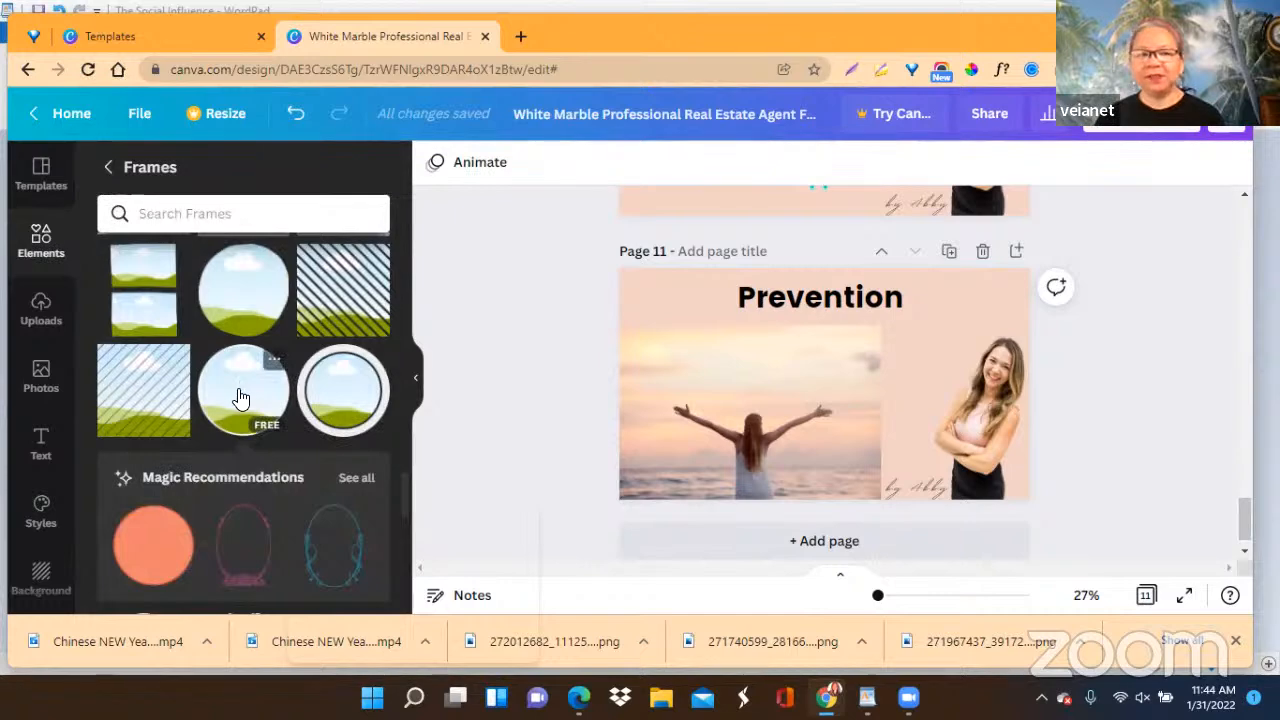
scroll(245, 397, "up", 2)
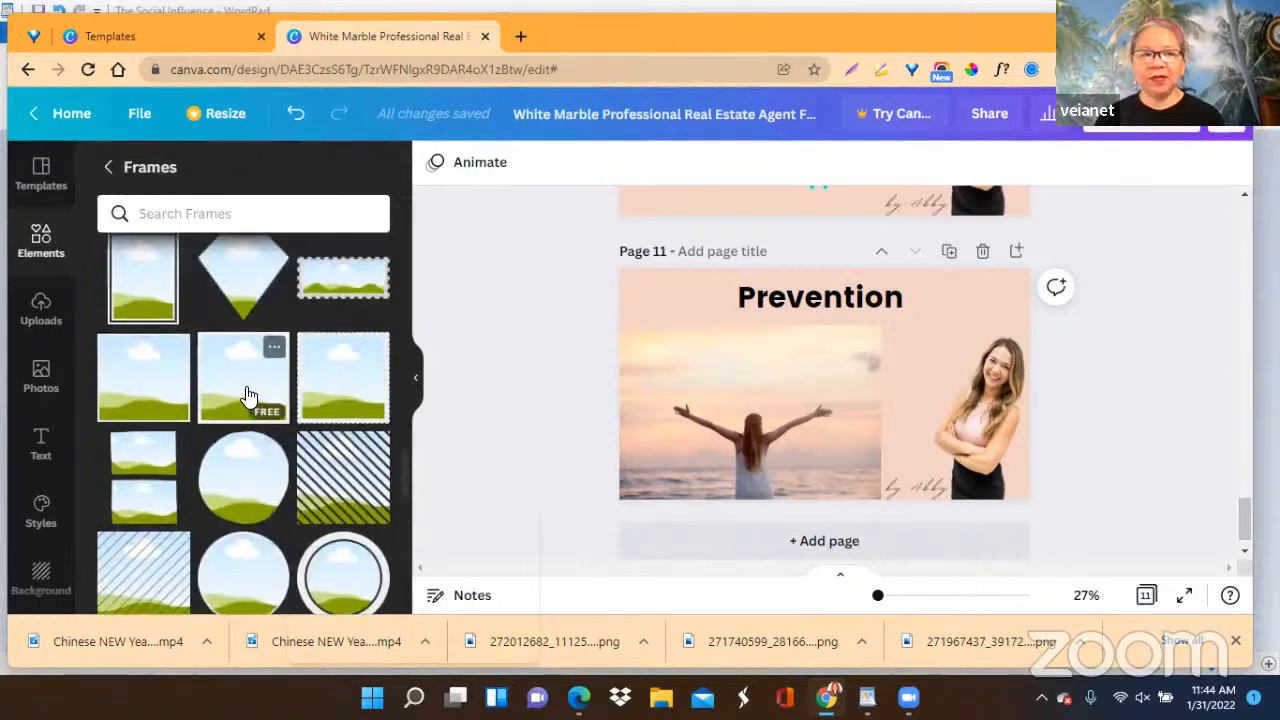
scroll(249, 397, "up", 5)
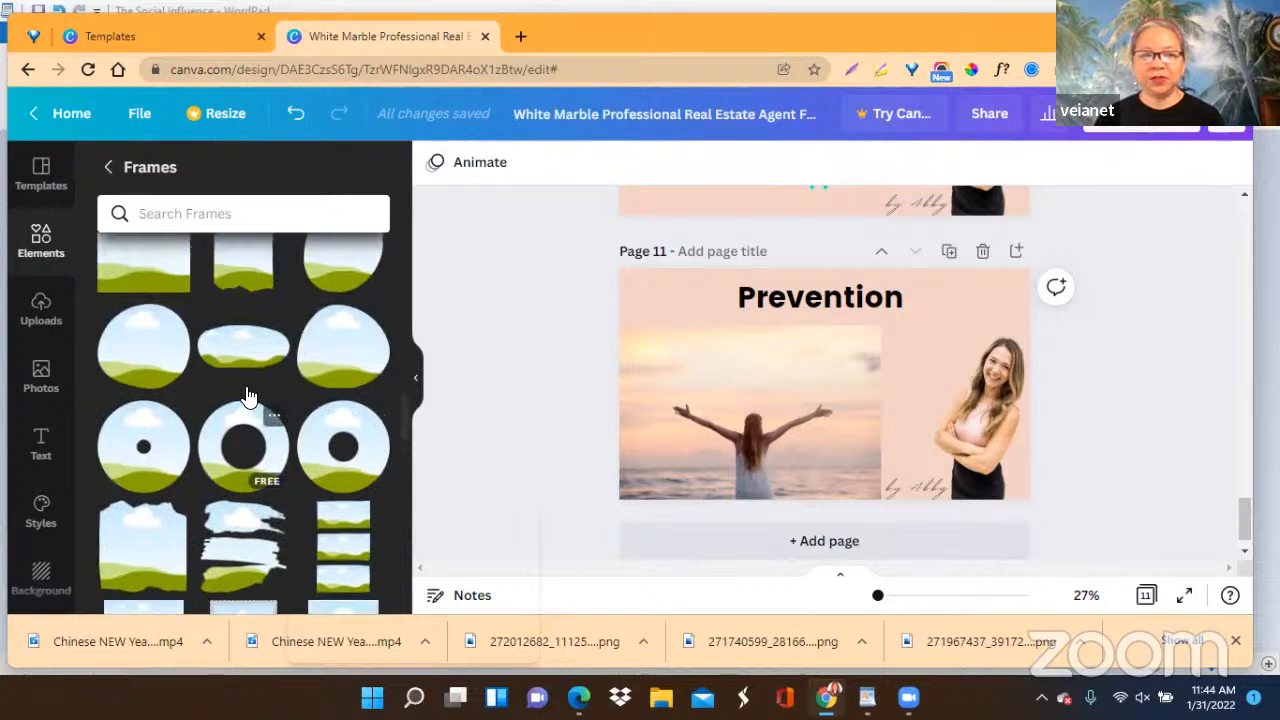
scroll(249, 397, "up", 5)
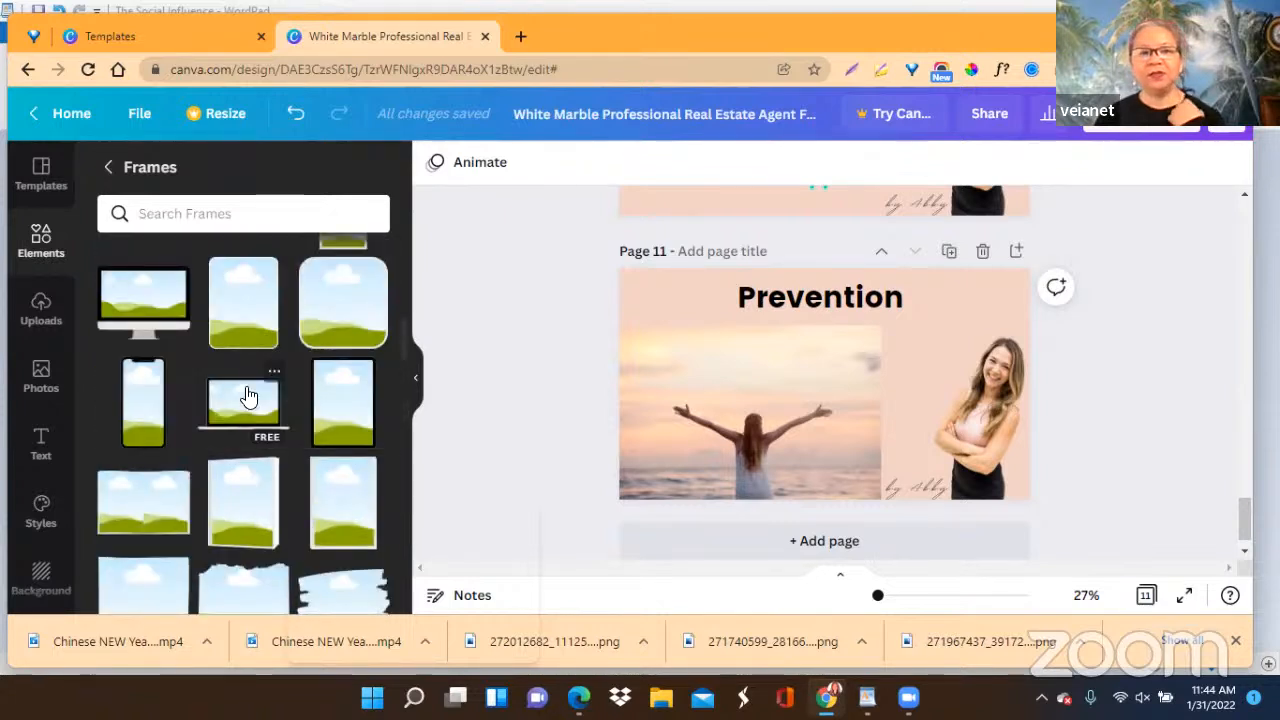
left_click(232, 304)
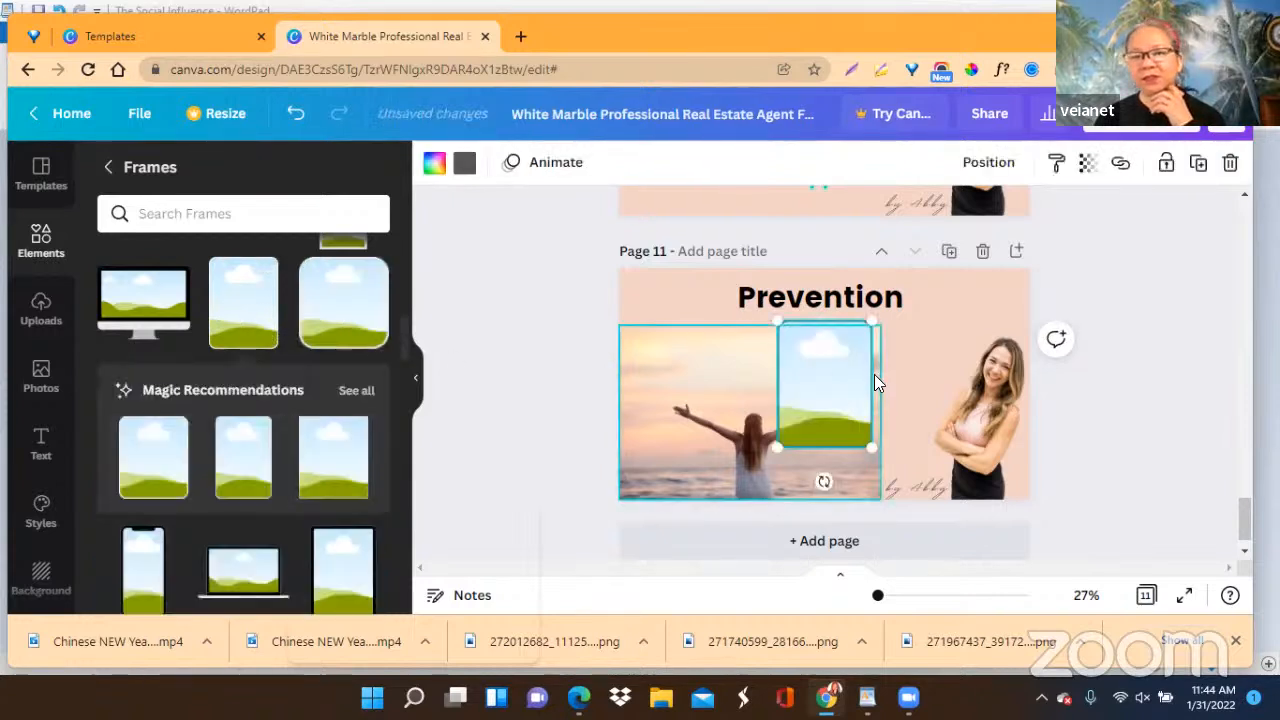
left_click_drag(728, 446, 844, 414)
double_click(829, 399)
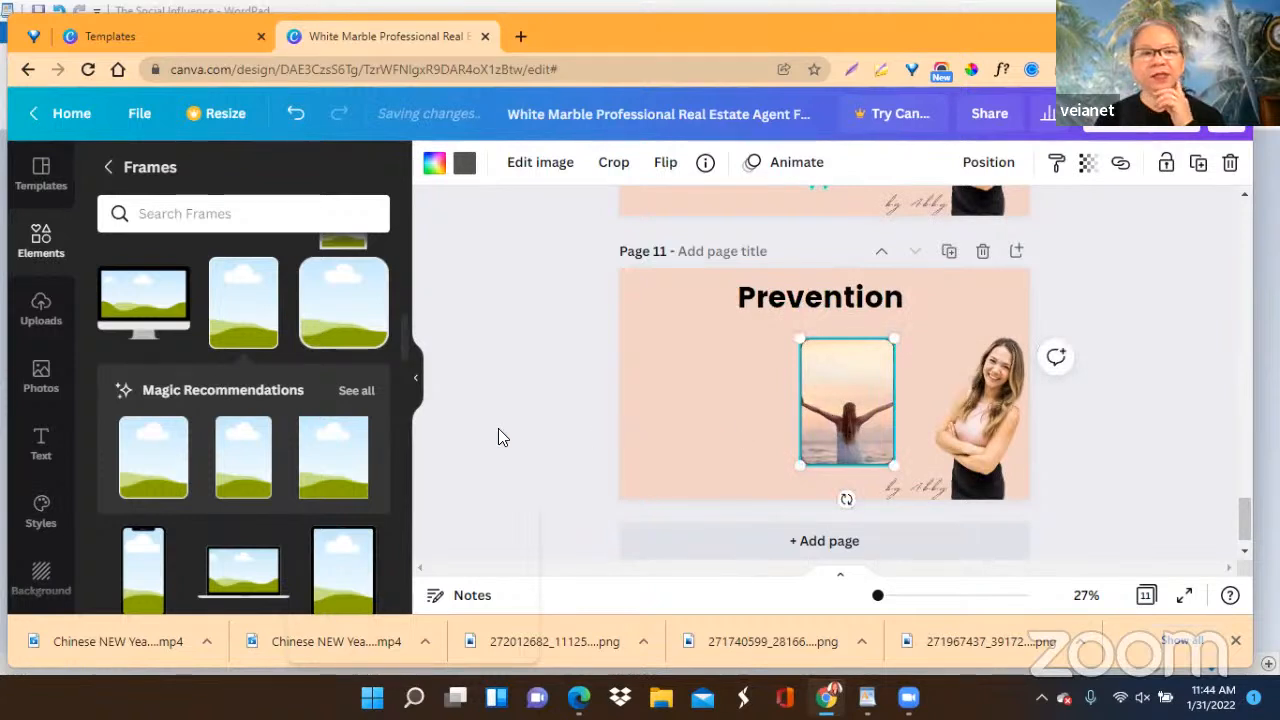
Change the border colour of page 11's photo frame to black from the document colours.
mouse_move(186, 274)
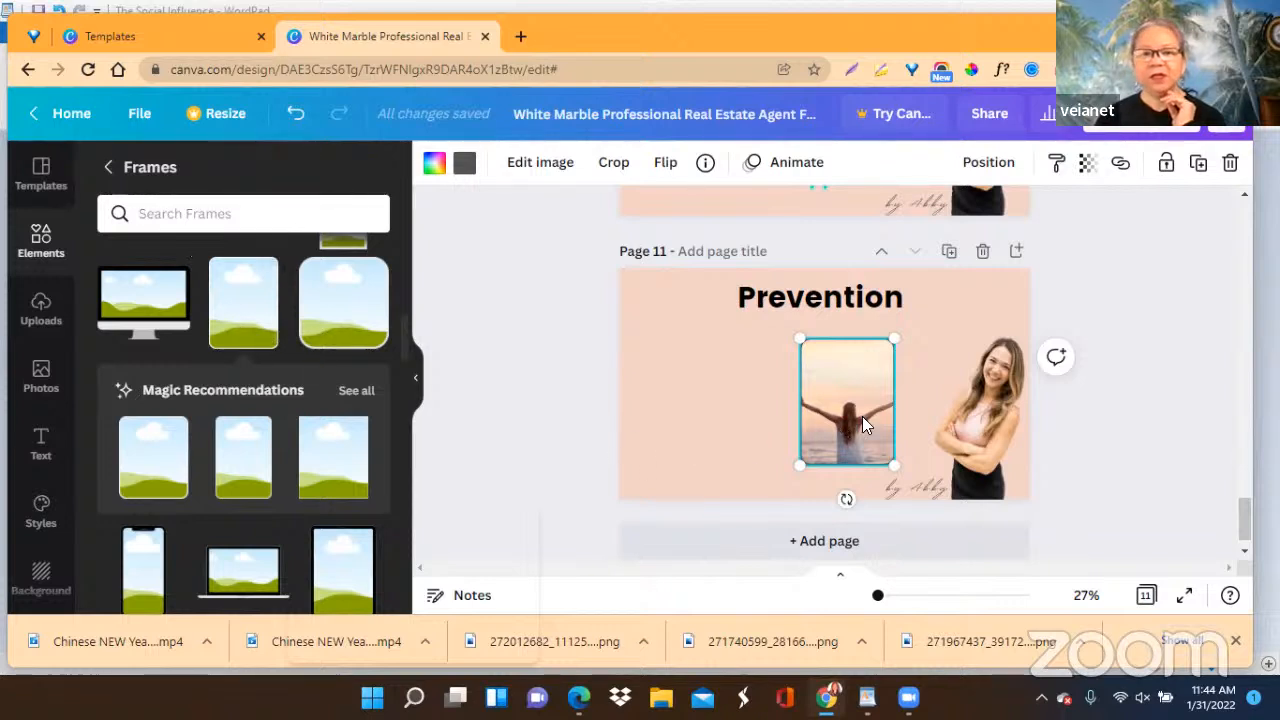
left_click(464, 164)
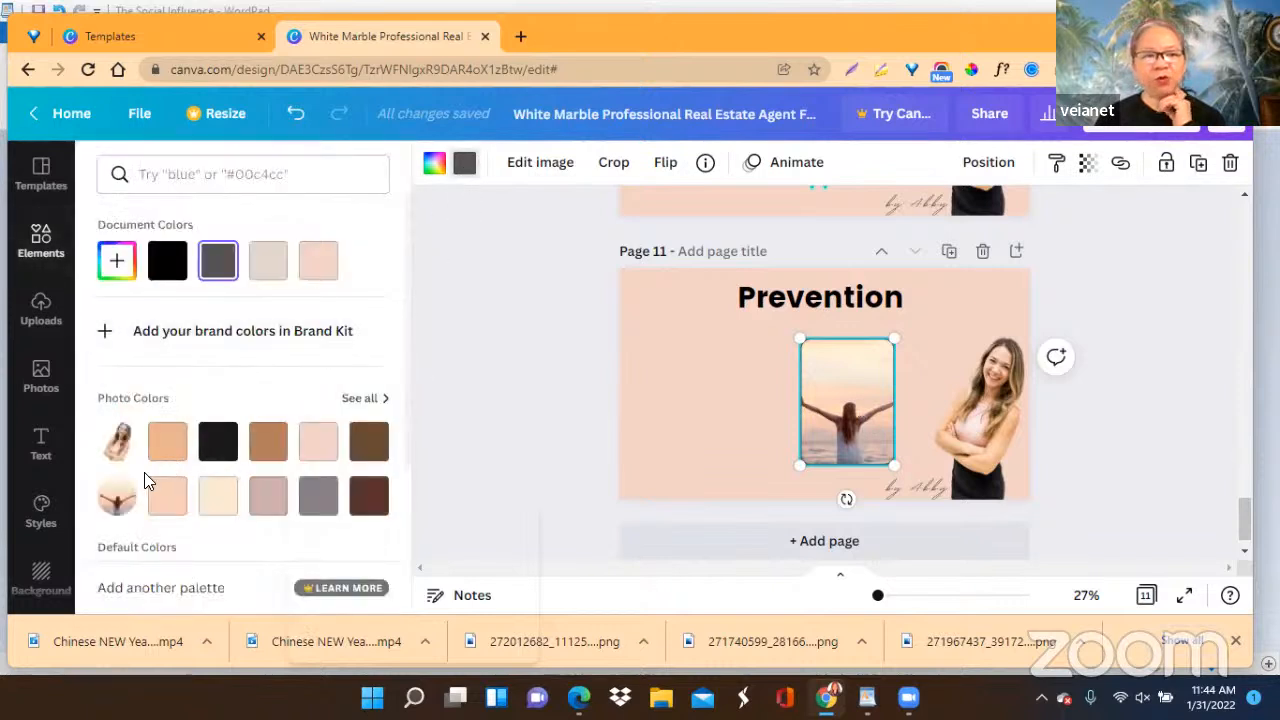
left_click(167, 260)
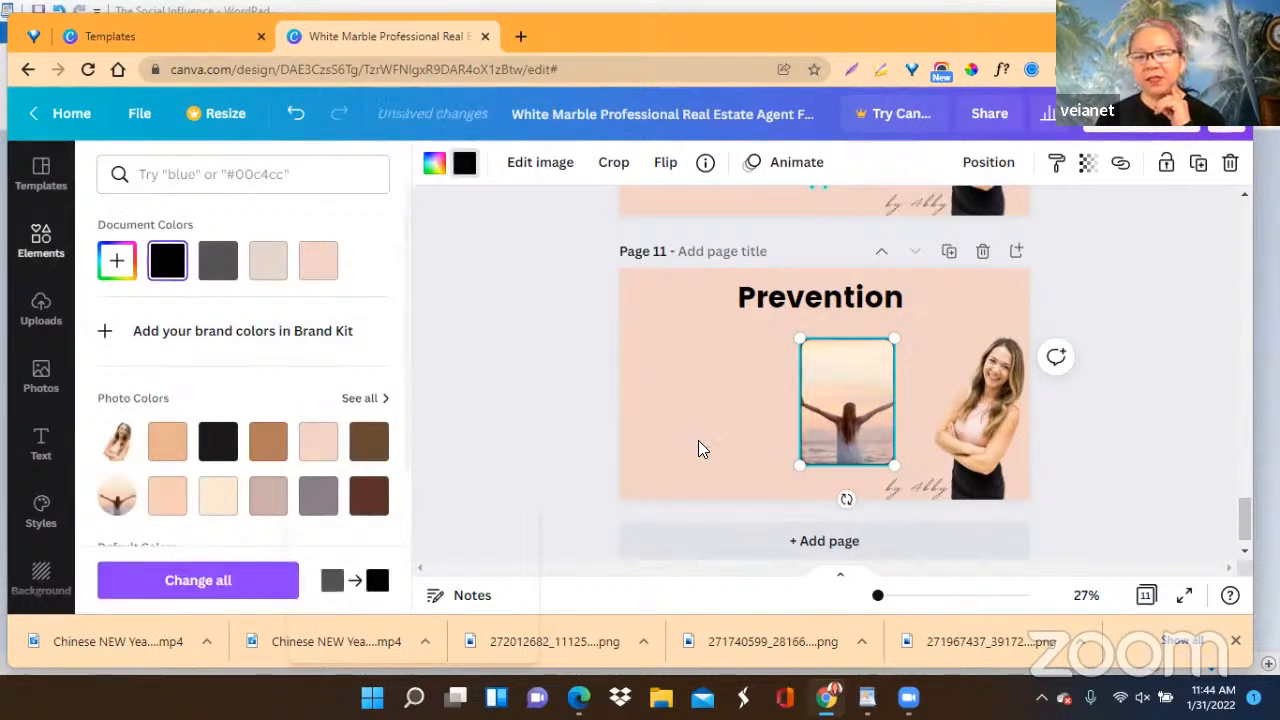
left_click(1153, 375)
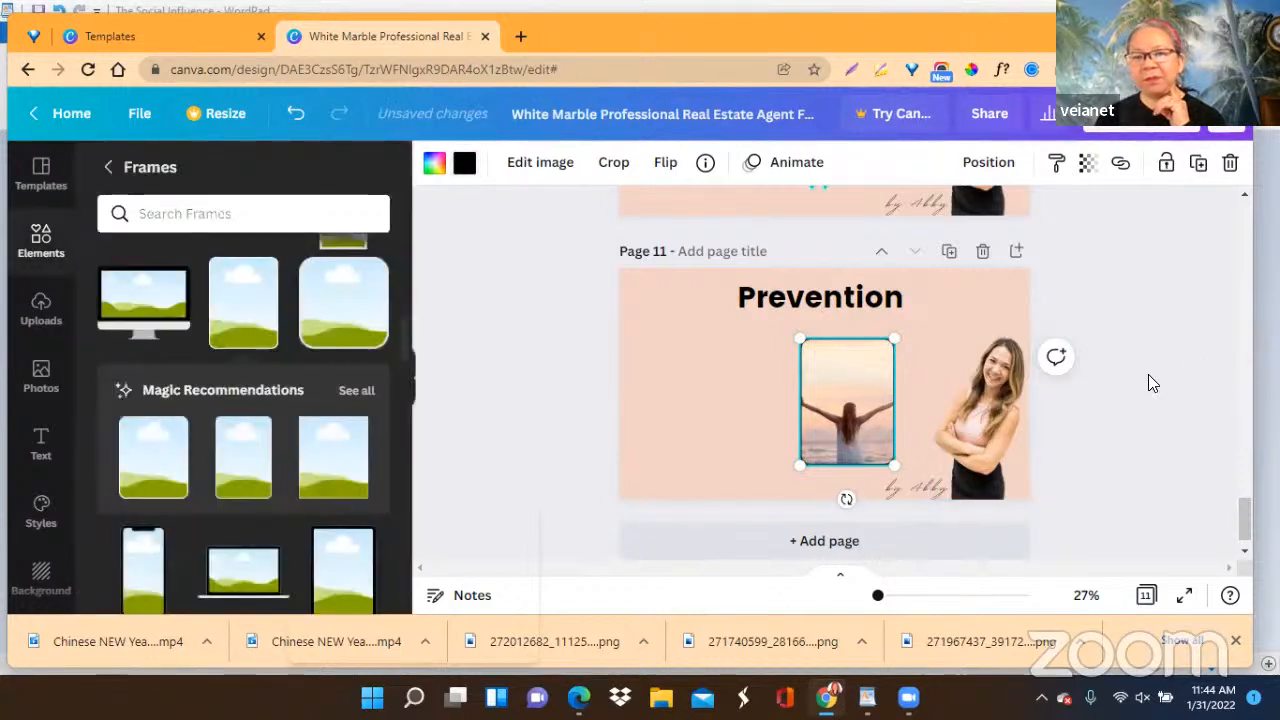
left_click(1149, 378)
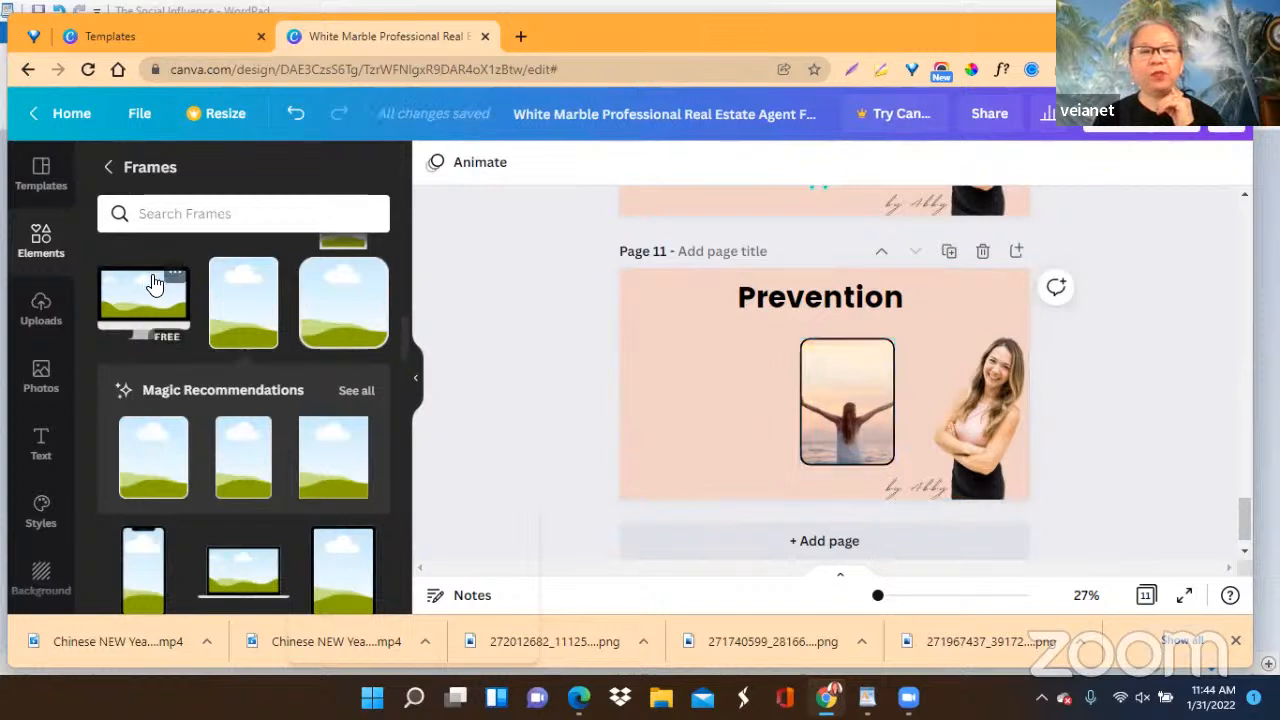
Search the photo library for "fear".
left_click(178, 222)
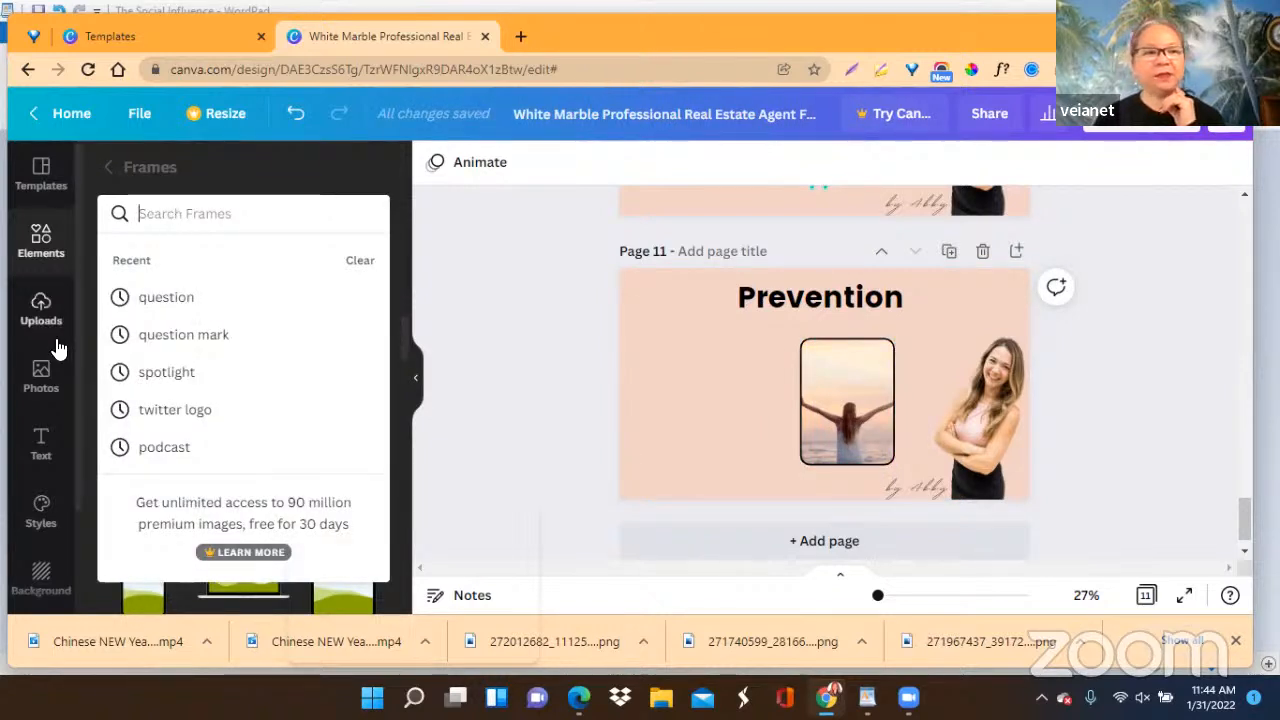
left_click(41, 378)
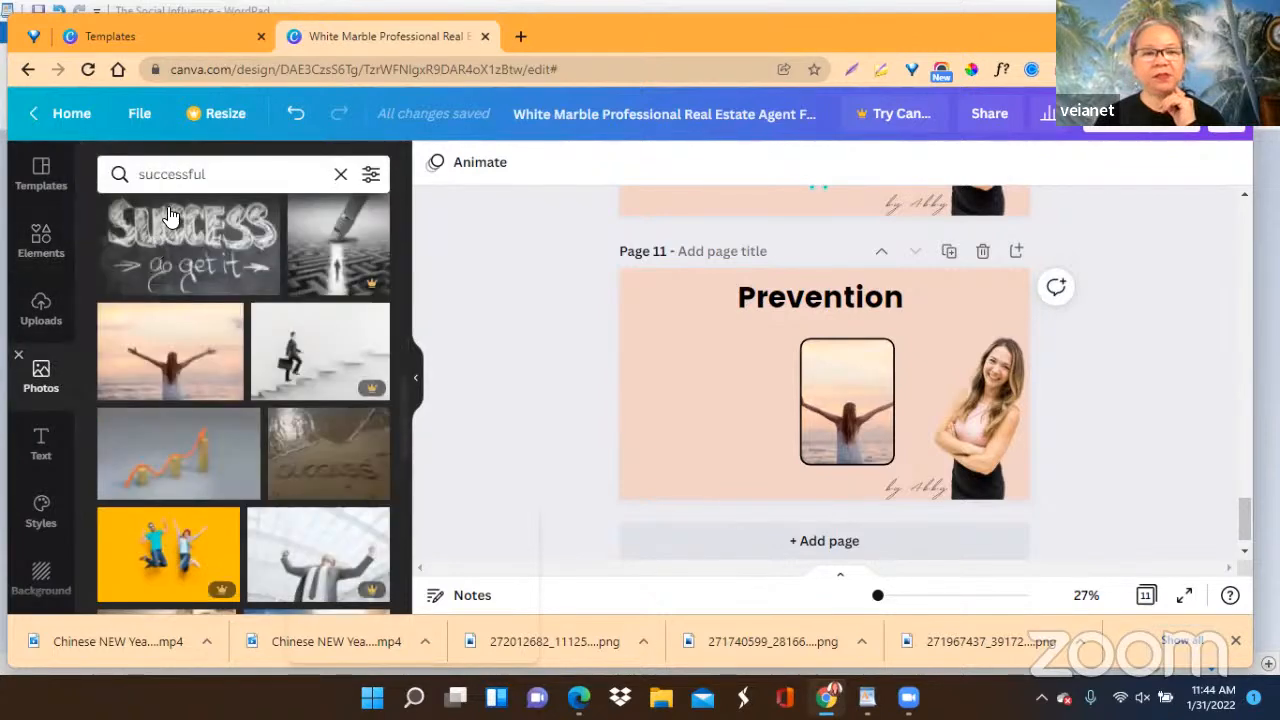
left_click(185, 180)
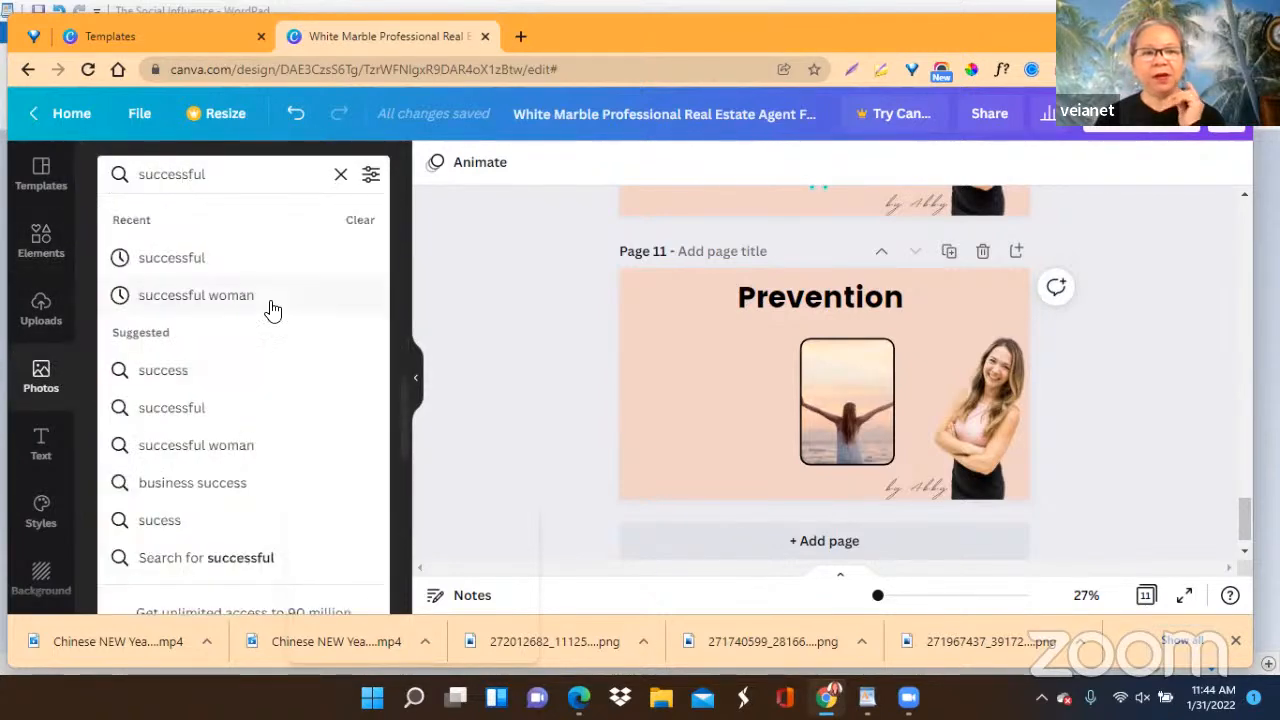
left_click(341, 175)
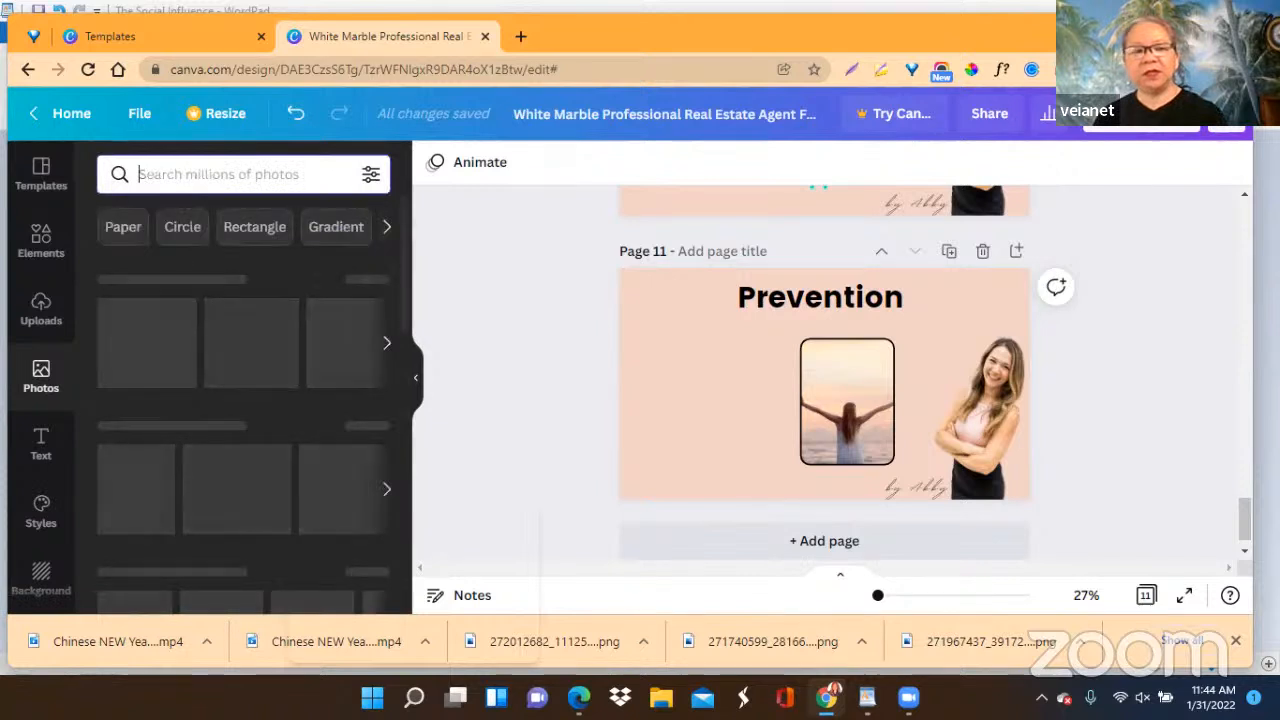
type("FEAR")
key("BackSpace")
key("BackSpace")
key("BackSpace")
key("BackSpace")
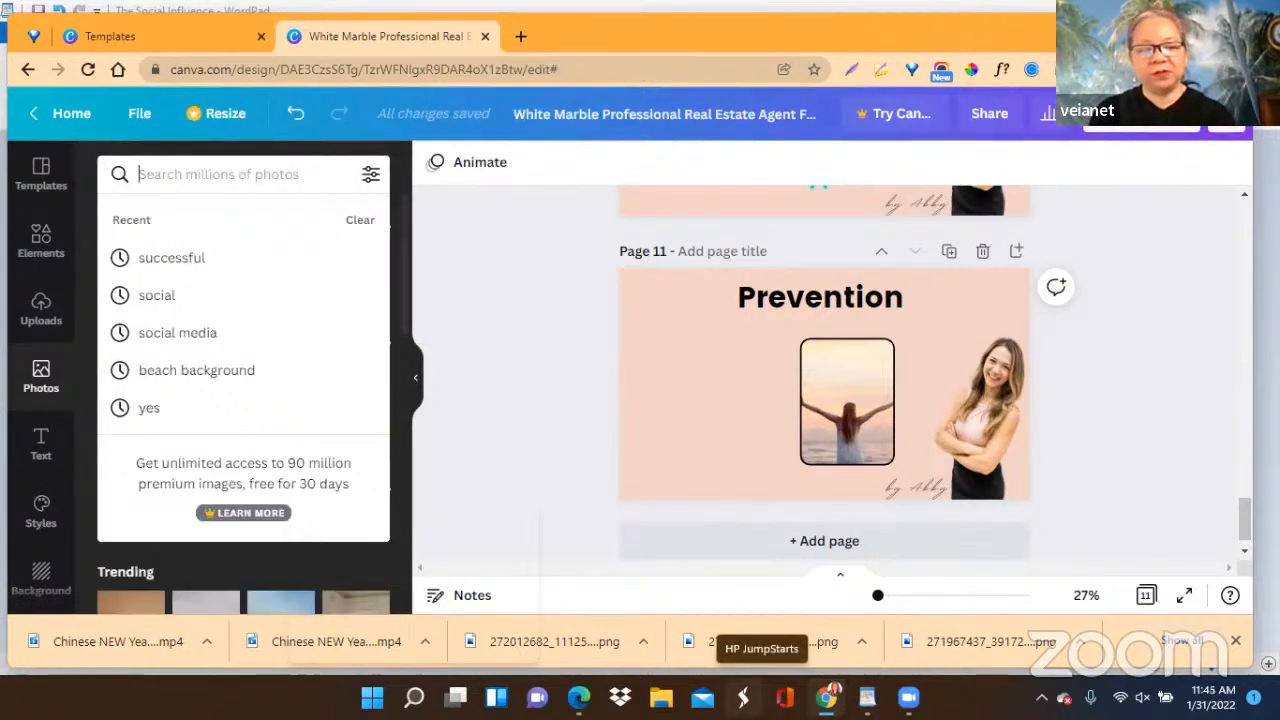
type("FEAR")
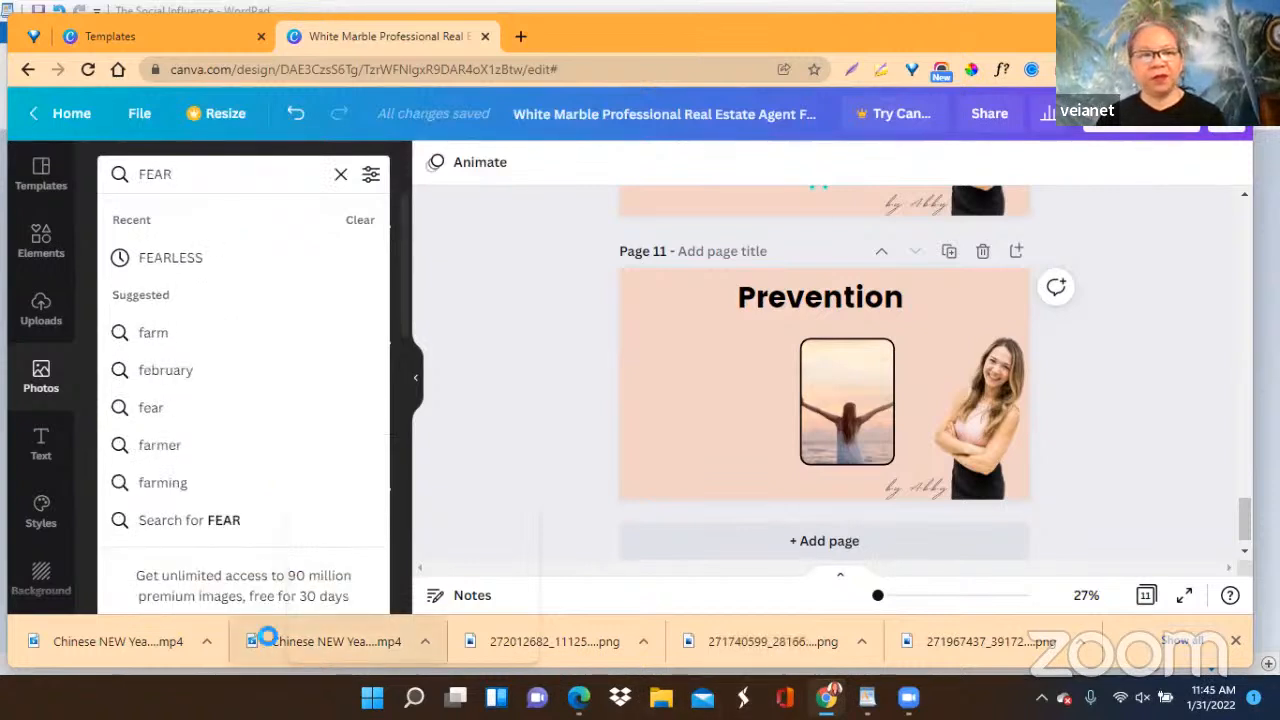
left_click(152, 410)
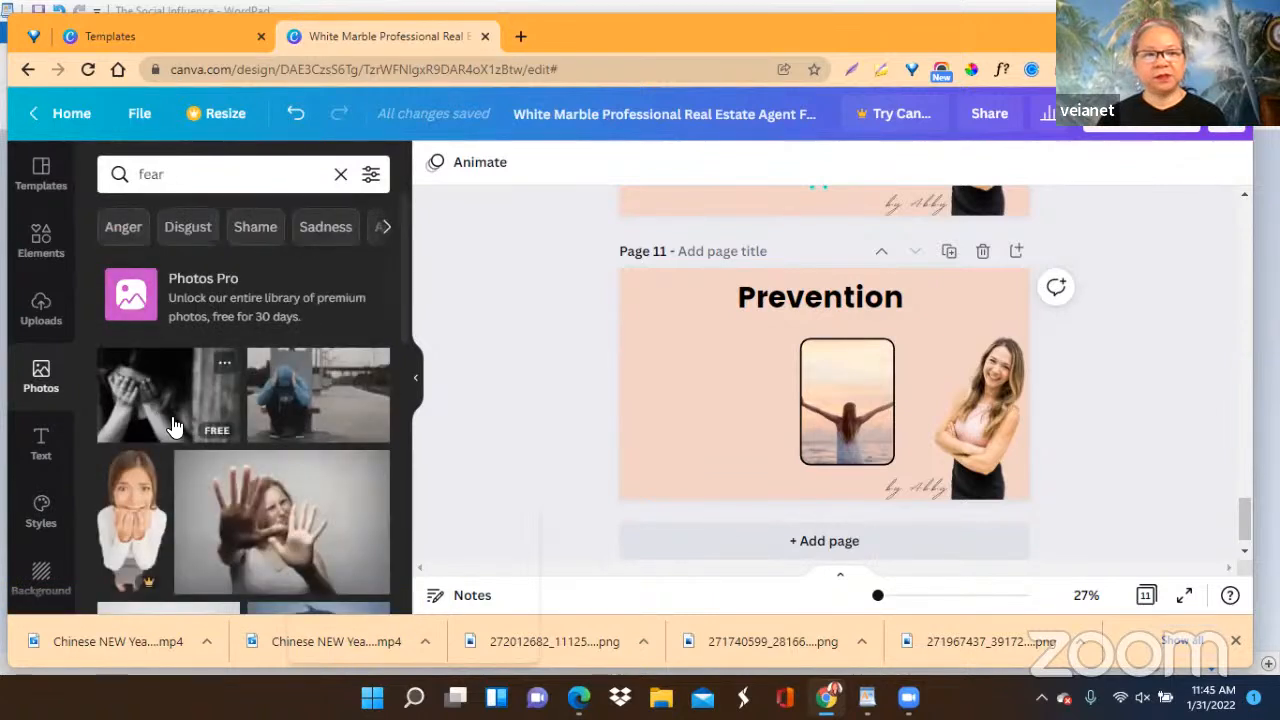
Add the free photo of a woman holding up both hands to page 11 and move it to the page's upper-left corner.
left_click(281, 526)
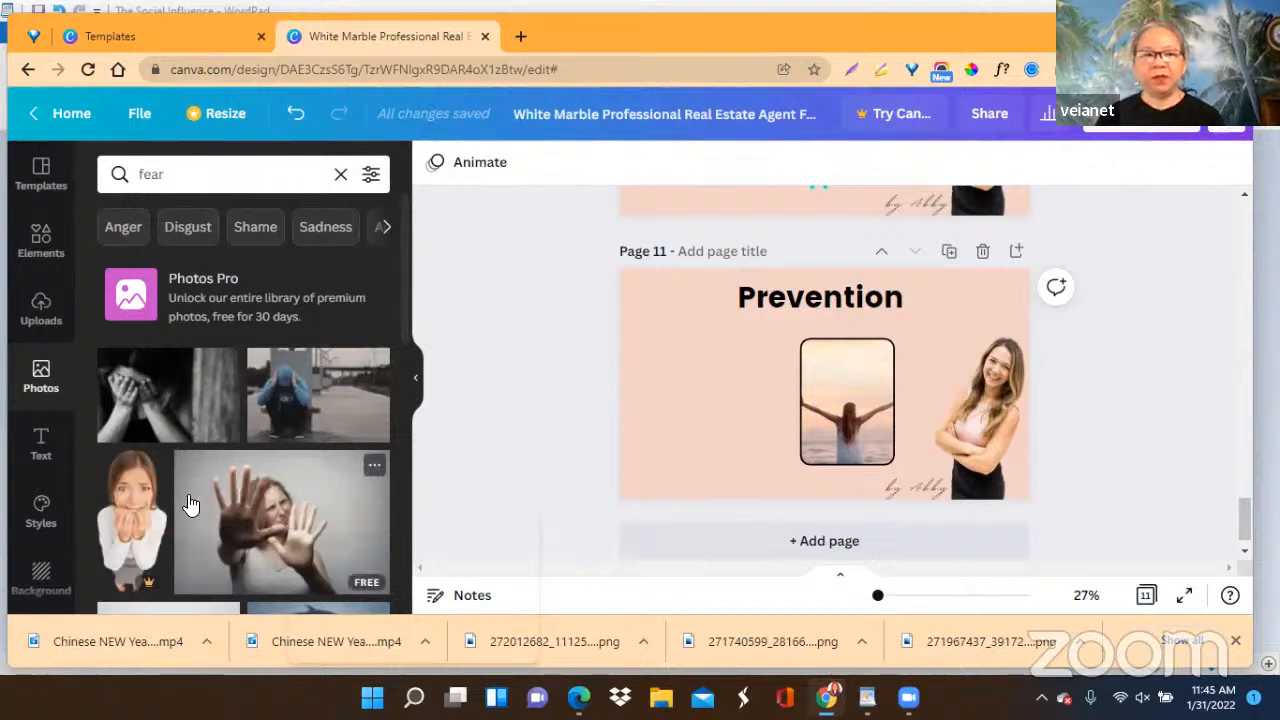
left_click(292, 508)
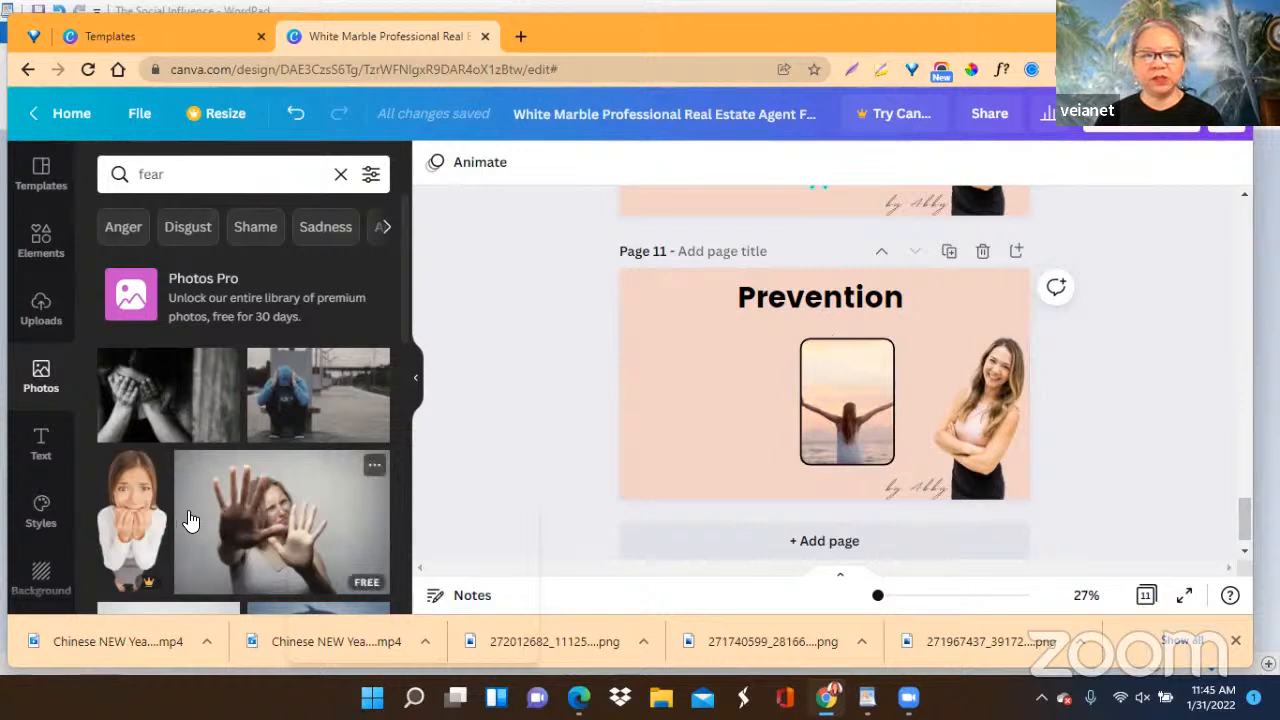
scroll(192, 522, "down", 2)
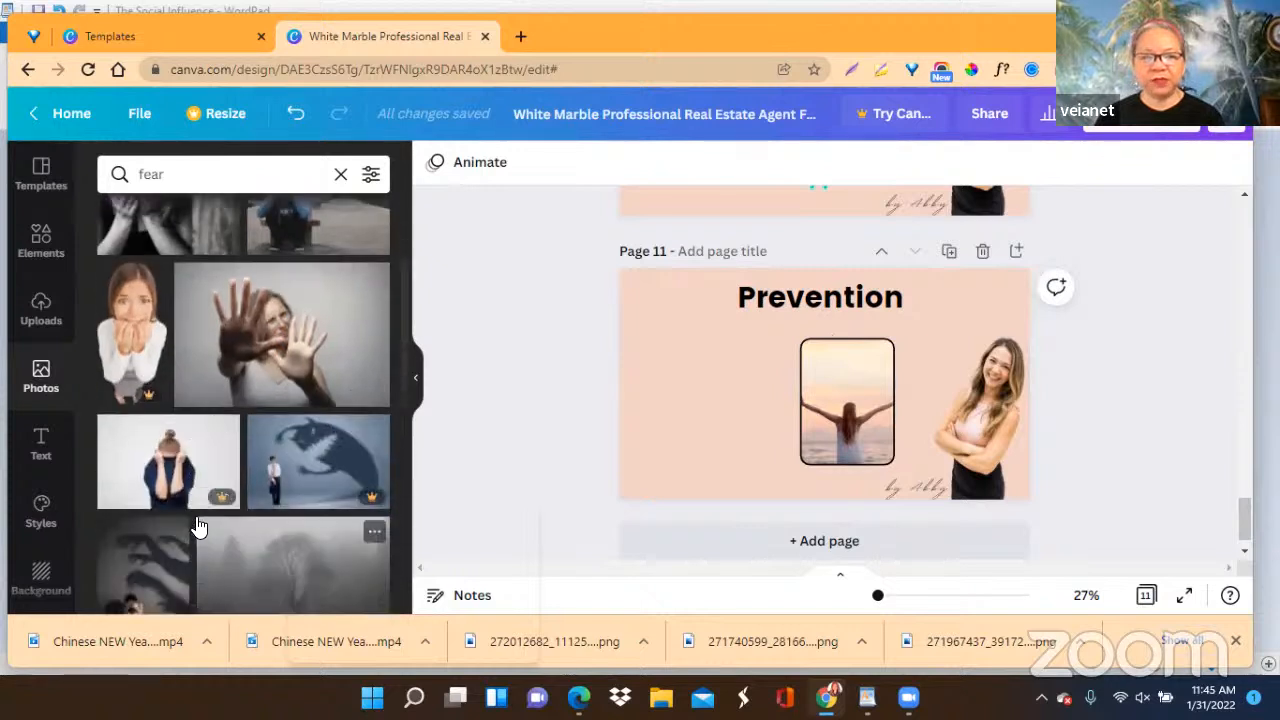
left_click(272, 372)
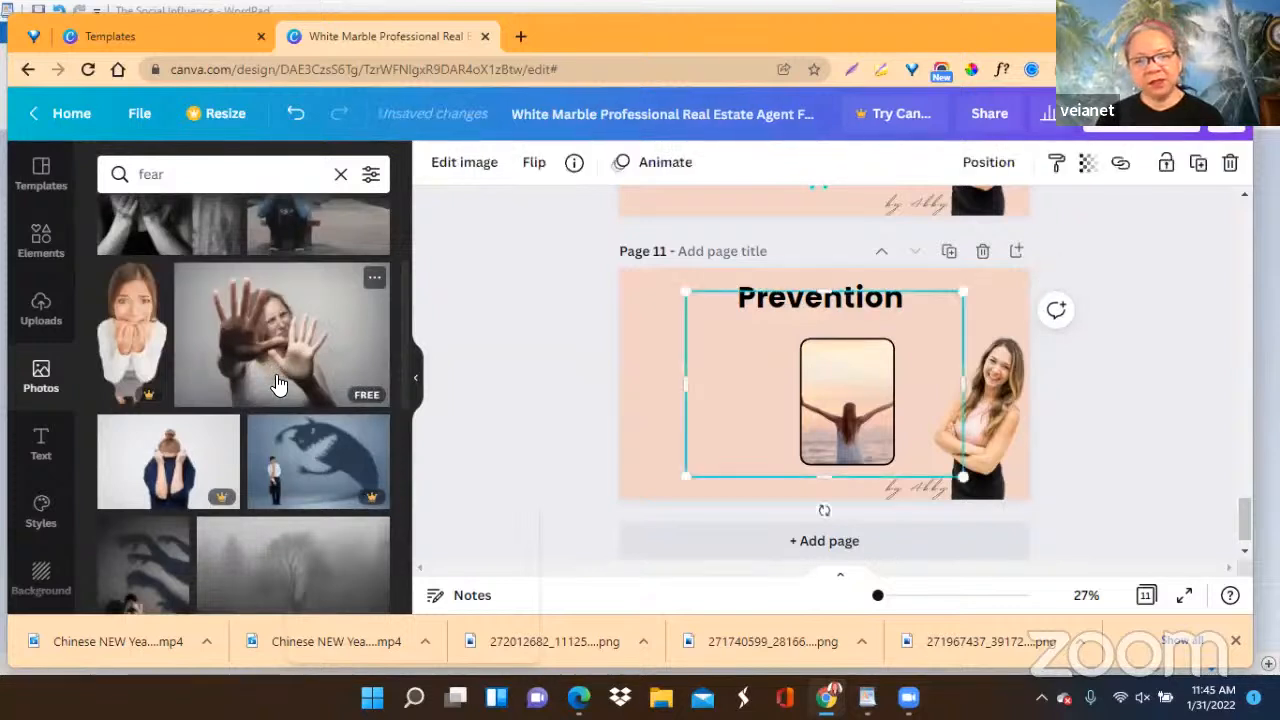
left_click_drag(812, 400, 692, 330)
Duplicate page 11's framed sunset photo, place the copy to its left, and fill the copy with the photo of the woman holding up her hands.
left_click(856, 434)
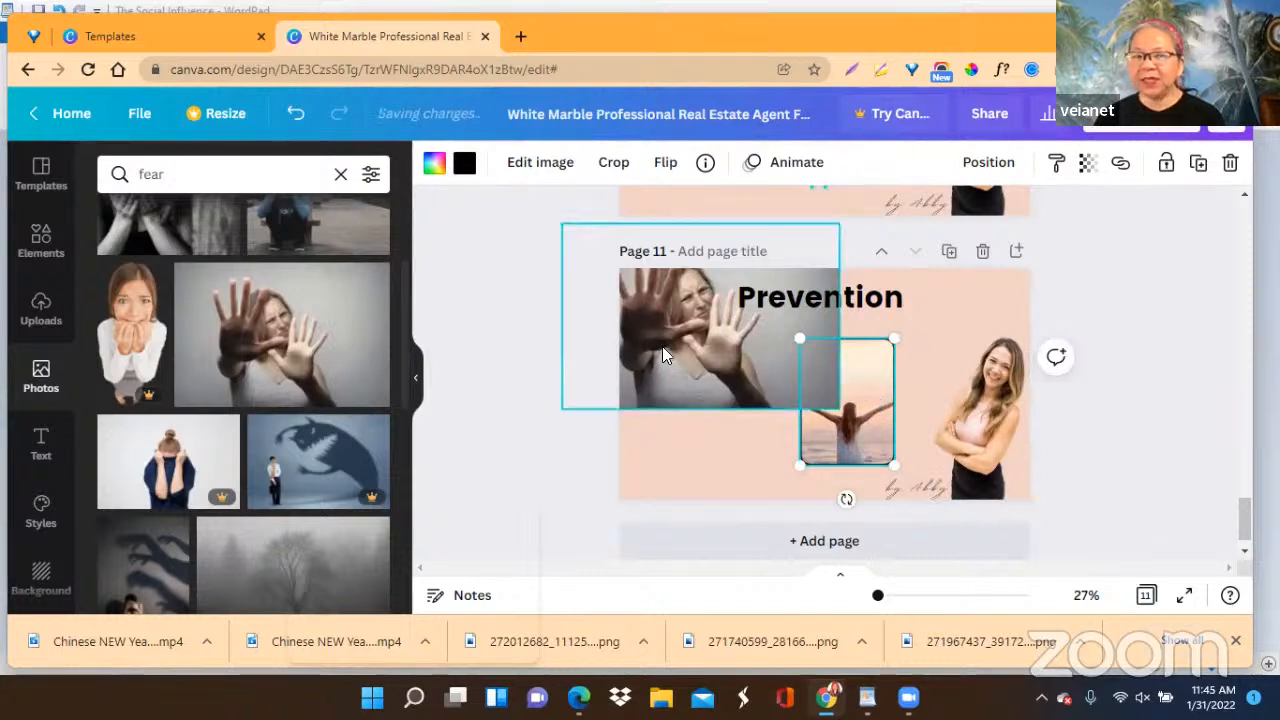
left_click(1198, 166)
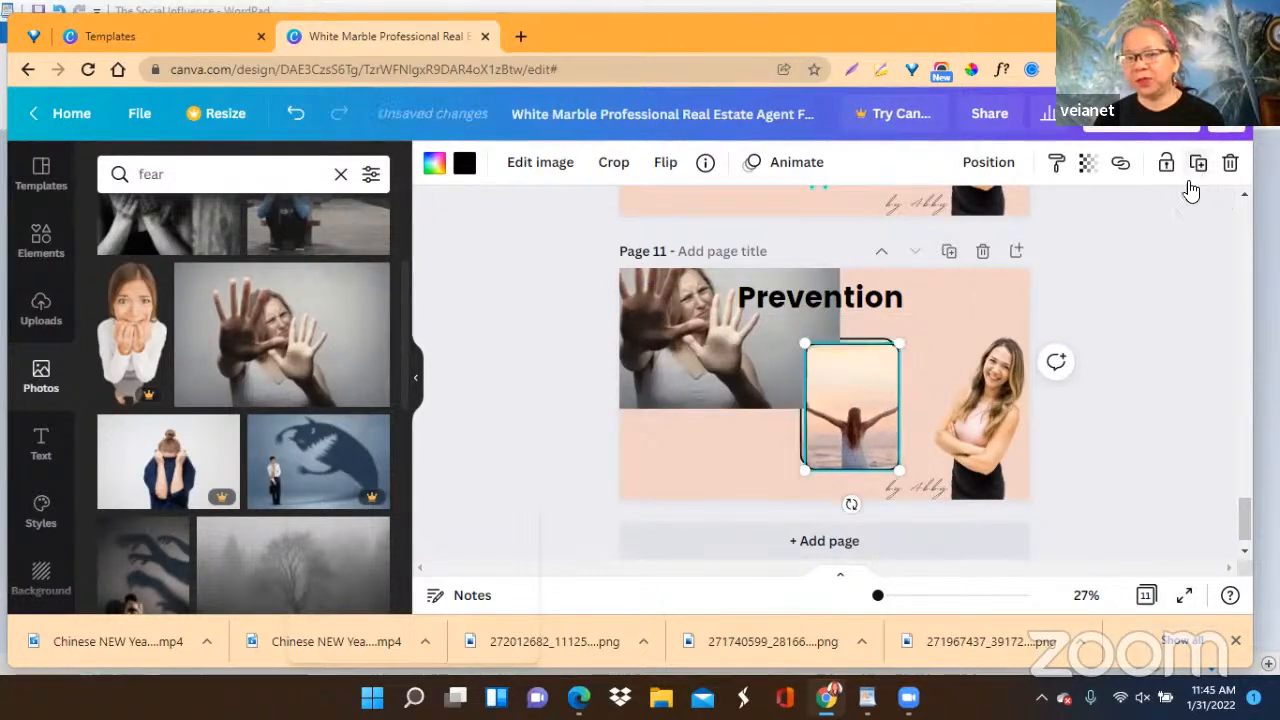
left_click_drag(815, 427, 698, 426)
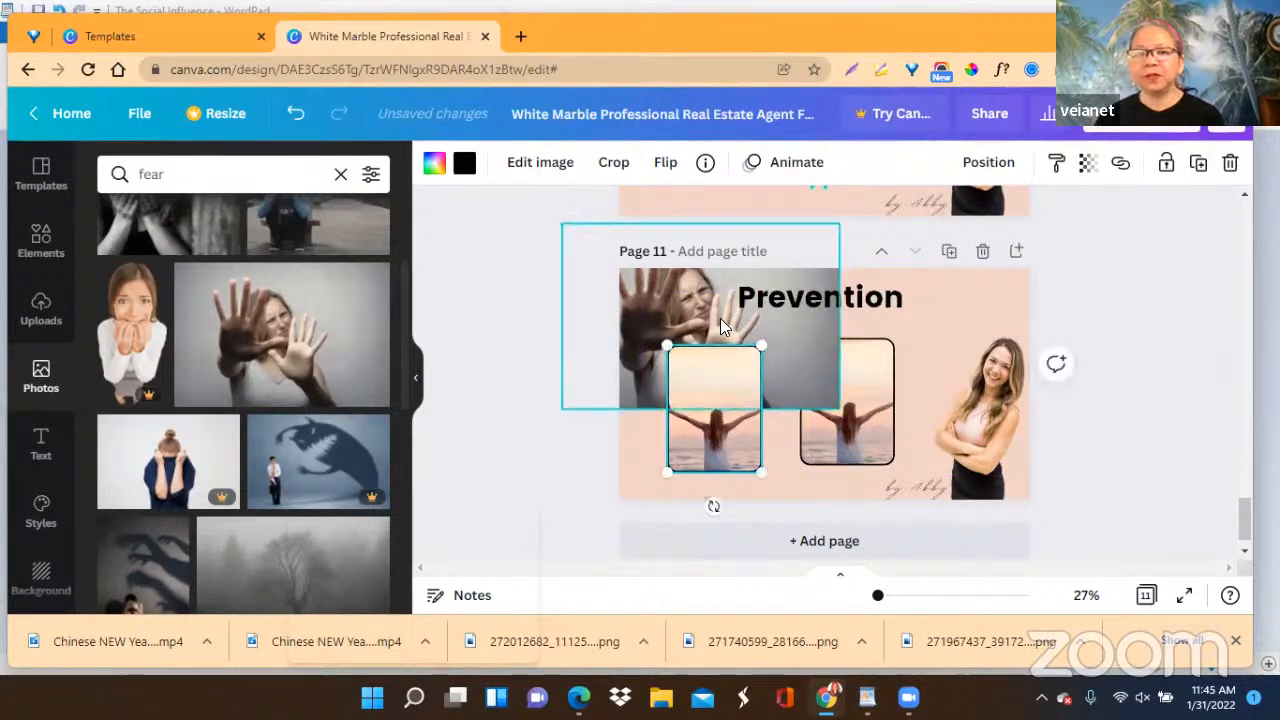
left_click_drag(795, 350, 742, 408)
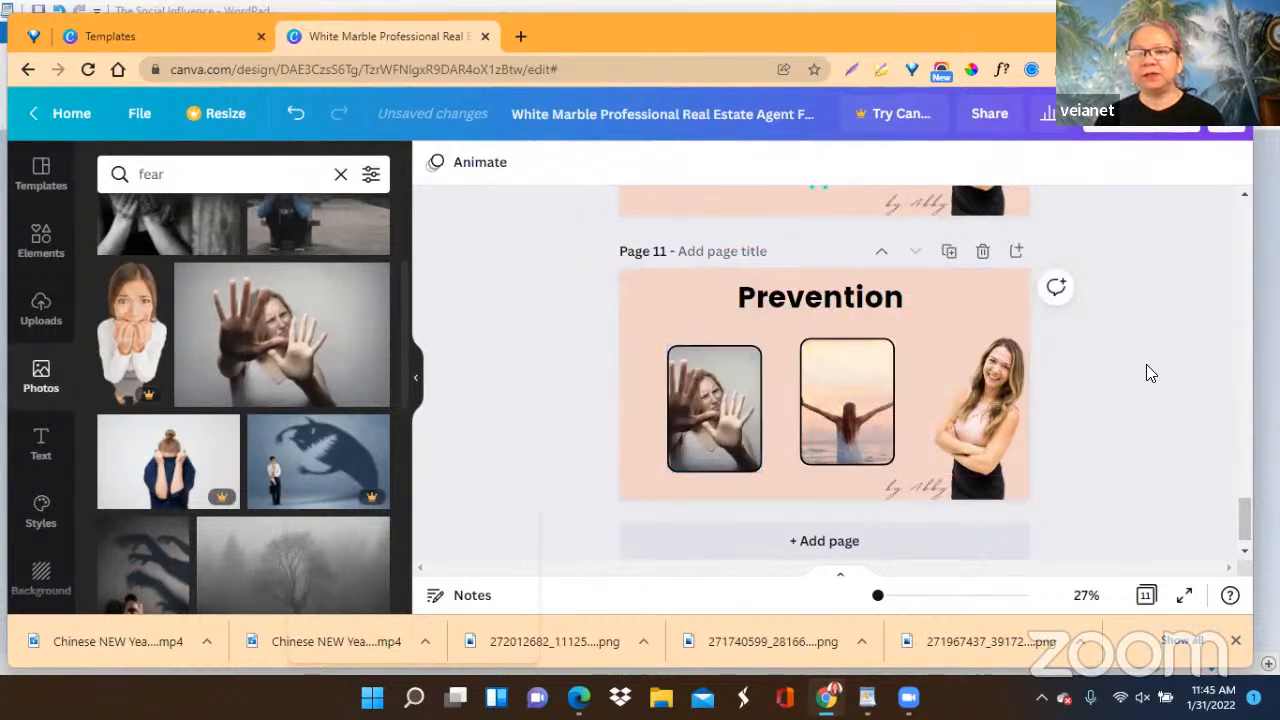
Move page 11's two framed photos further apart, leaving a gap between them beneath the heading.
left_click_drag(718, 406, 700, 414)
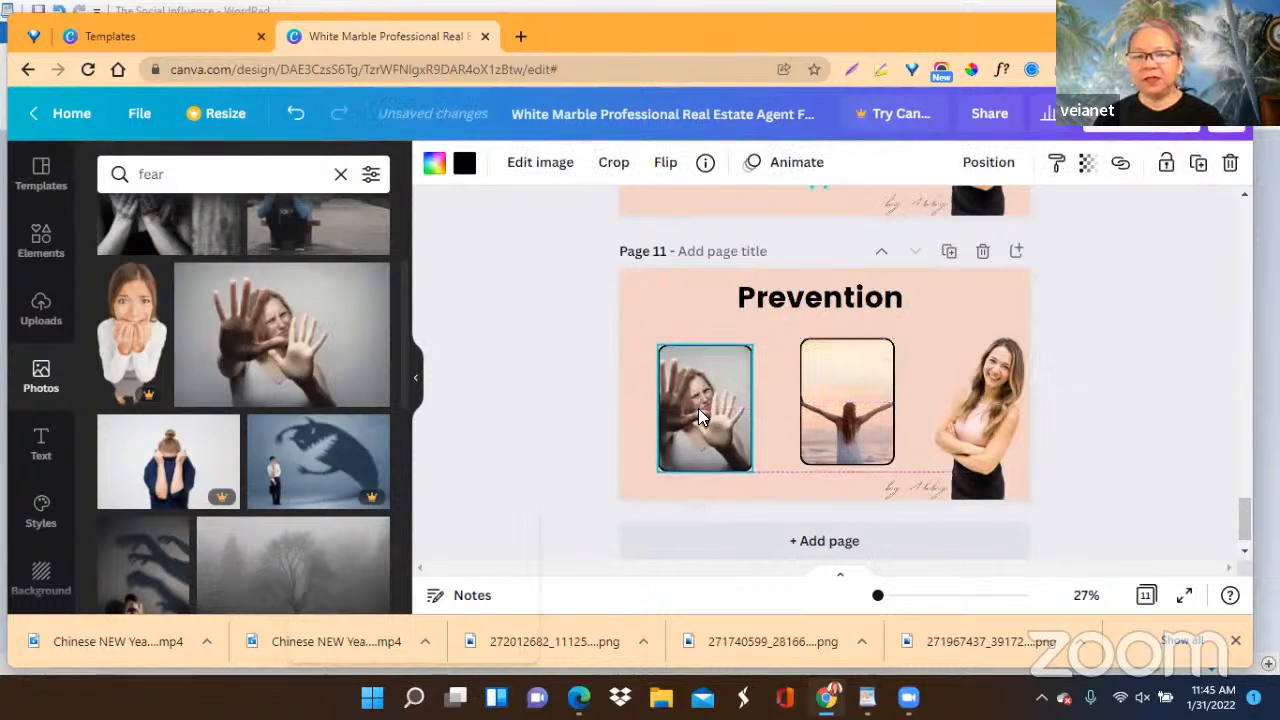
left_click(830, 418)
left_click_drag(830, 418, 846, 412)
left_click(726, 410)
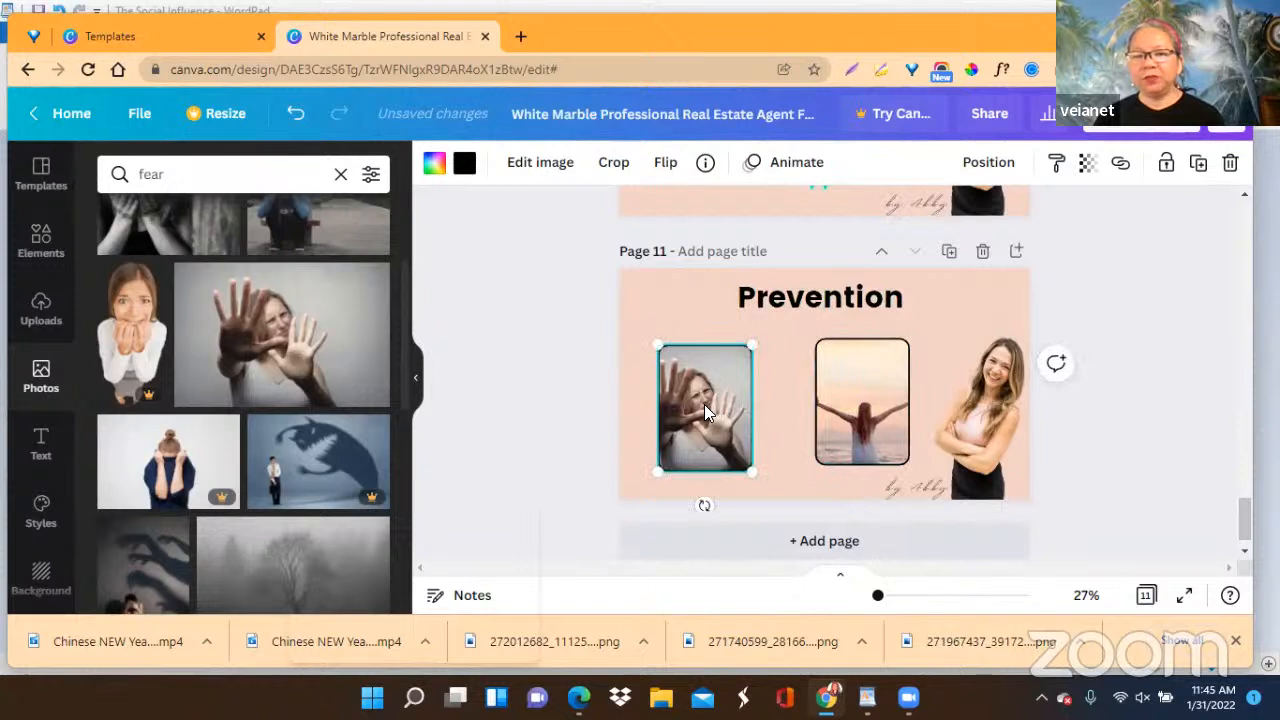
left_click_drag(704, 406, 708, 405)
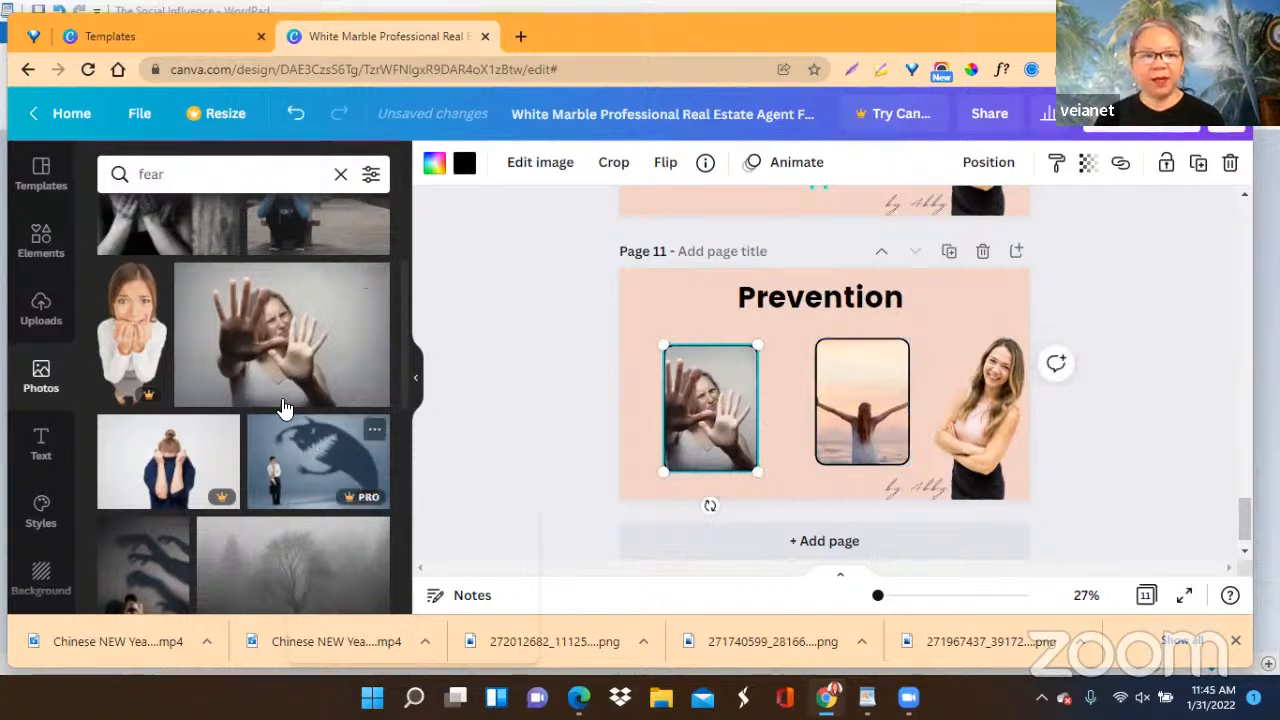
Search the elements for "ARROW" and add the free thick hand-drawn arrow pointing right to page 11.
left_click(38, 240)
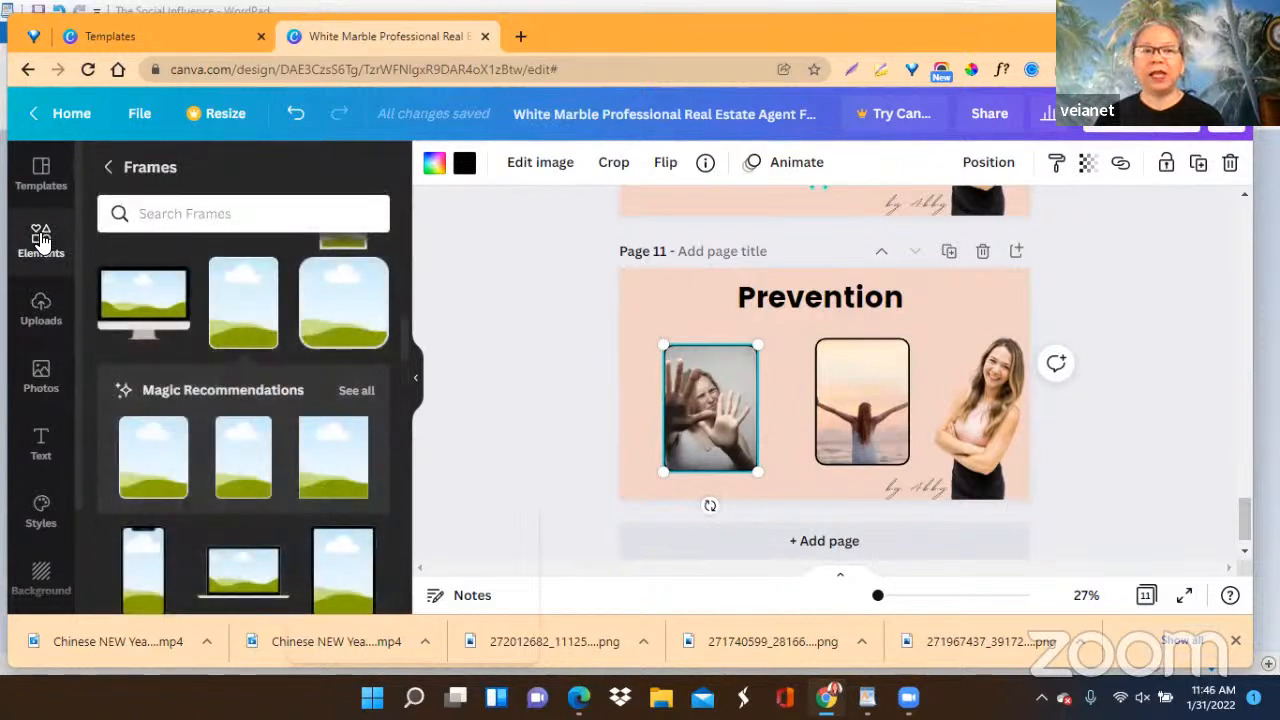
left_click(104, 172)
left_click(166, 174)
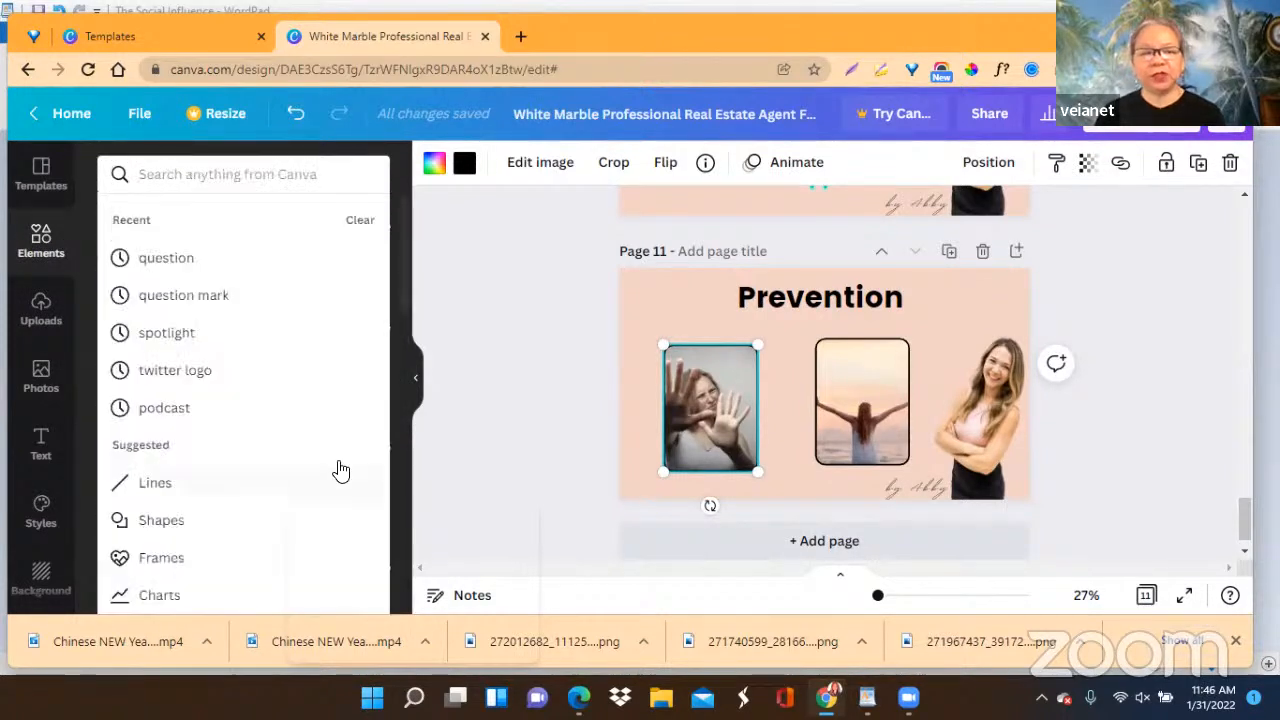
type("ARROW")
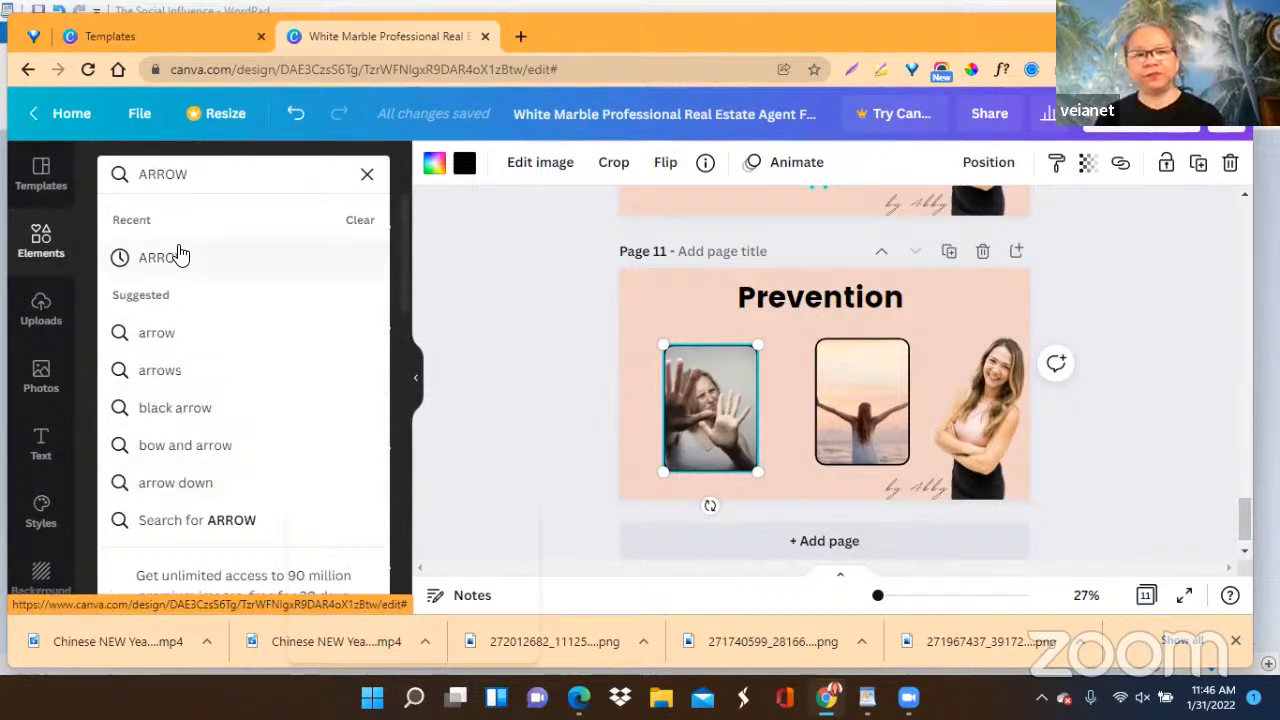
left_click(175, 256)
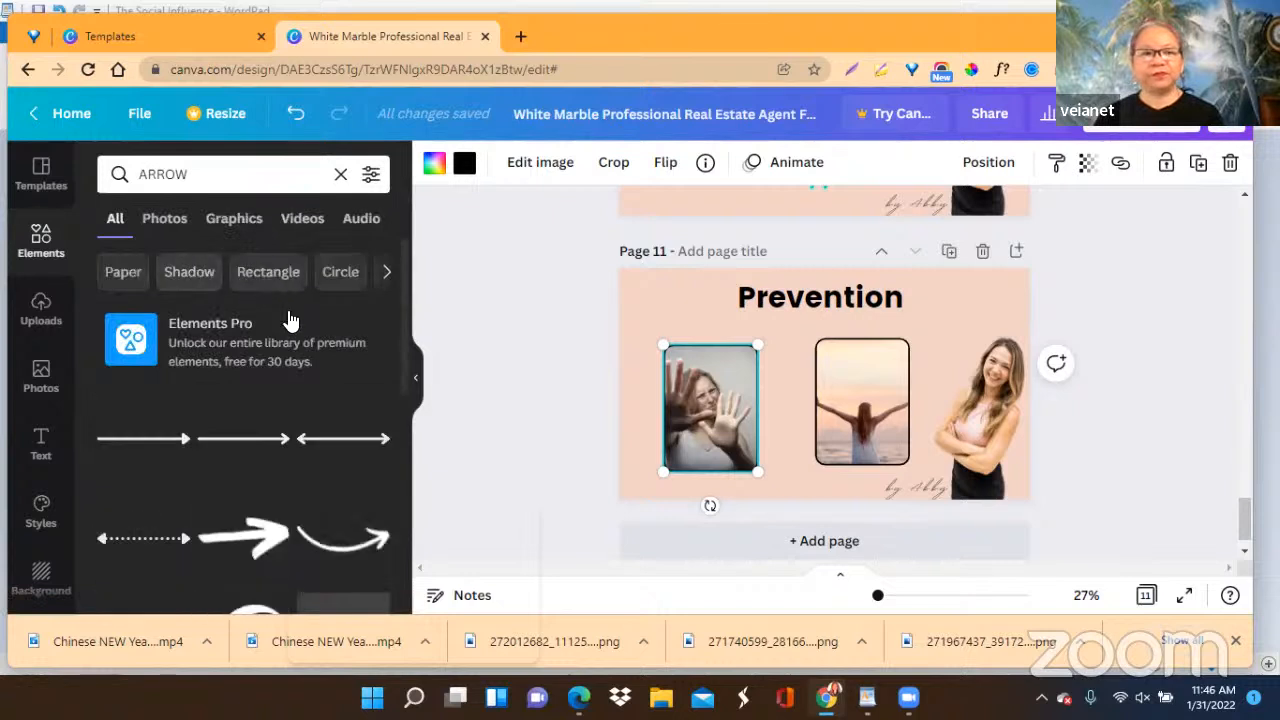
scroll(323, 434, "down", 1)
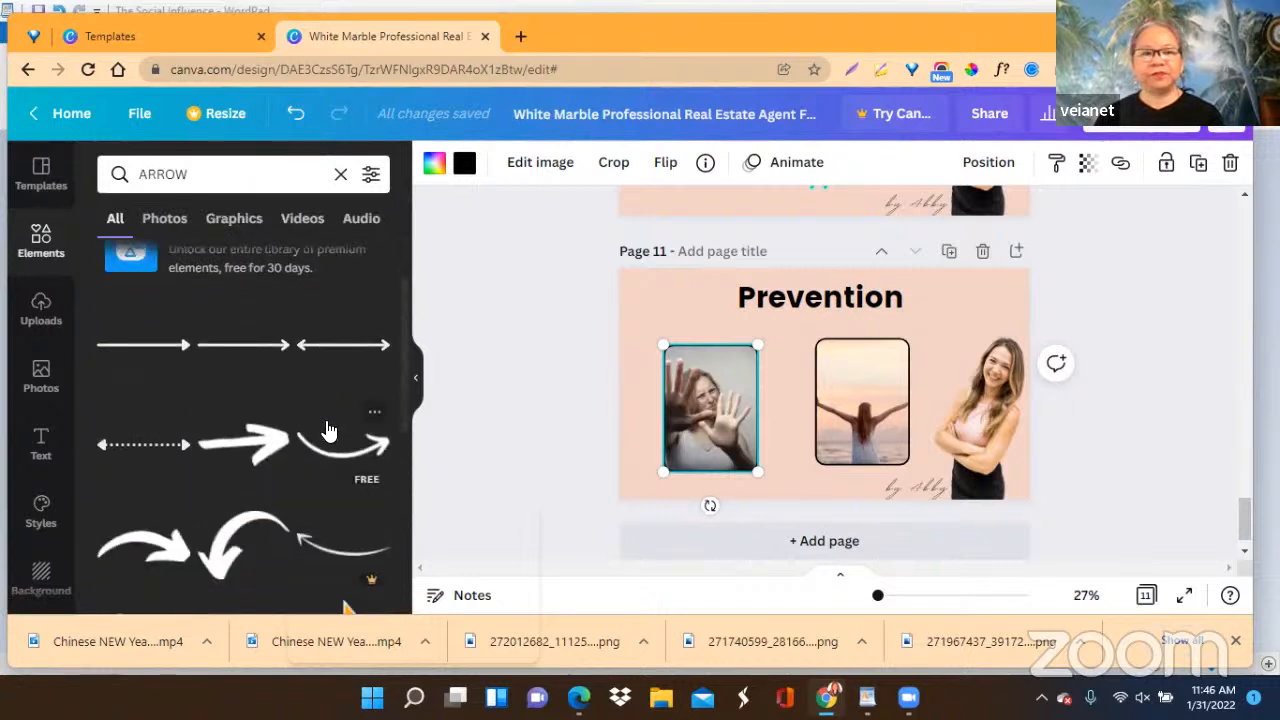
left_click(268, 455)
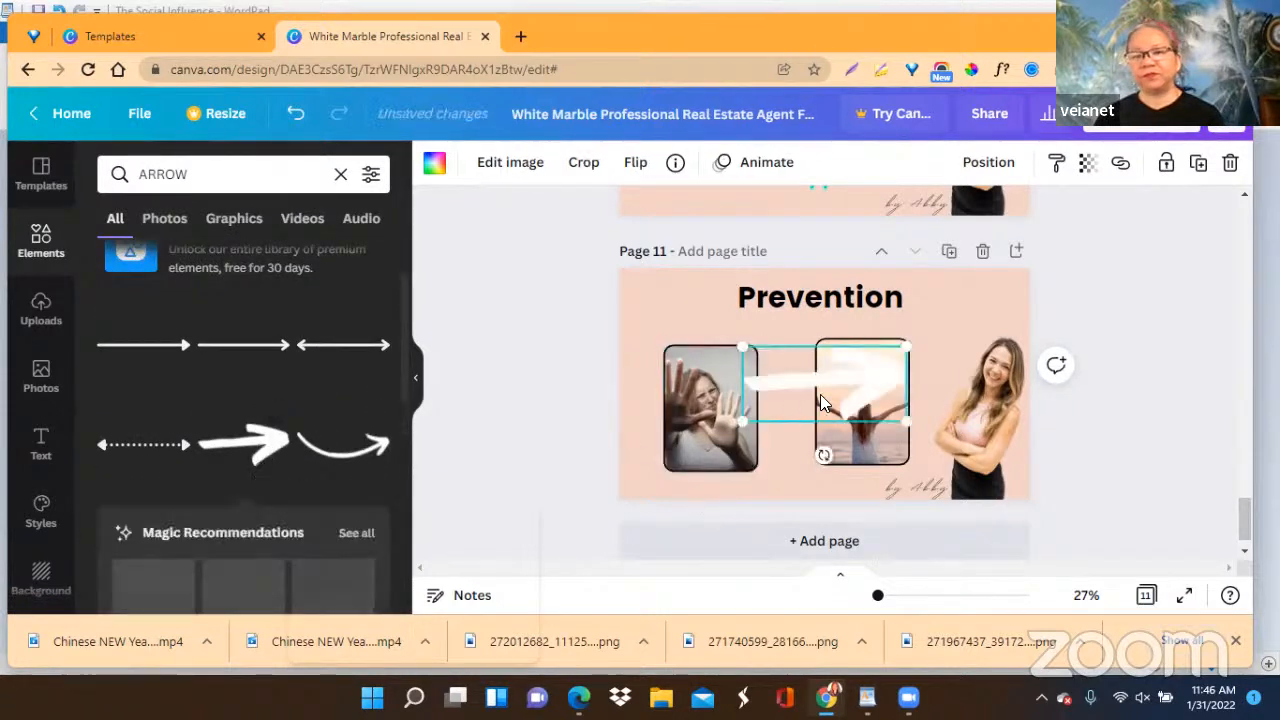
Shrink the arrow to roughly the gap between the two framed photos and recolour it black from the document colours.
left_click_drag(905, 350, 808, 391)
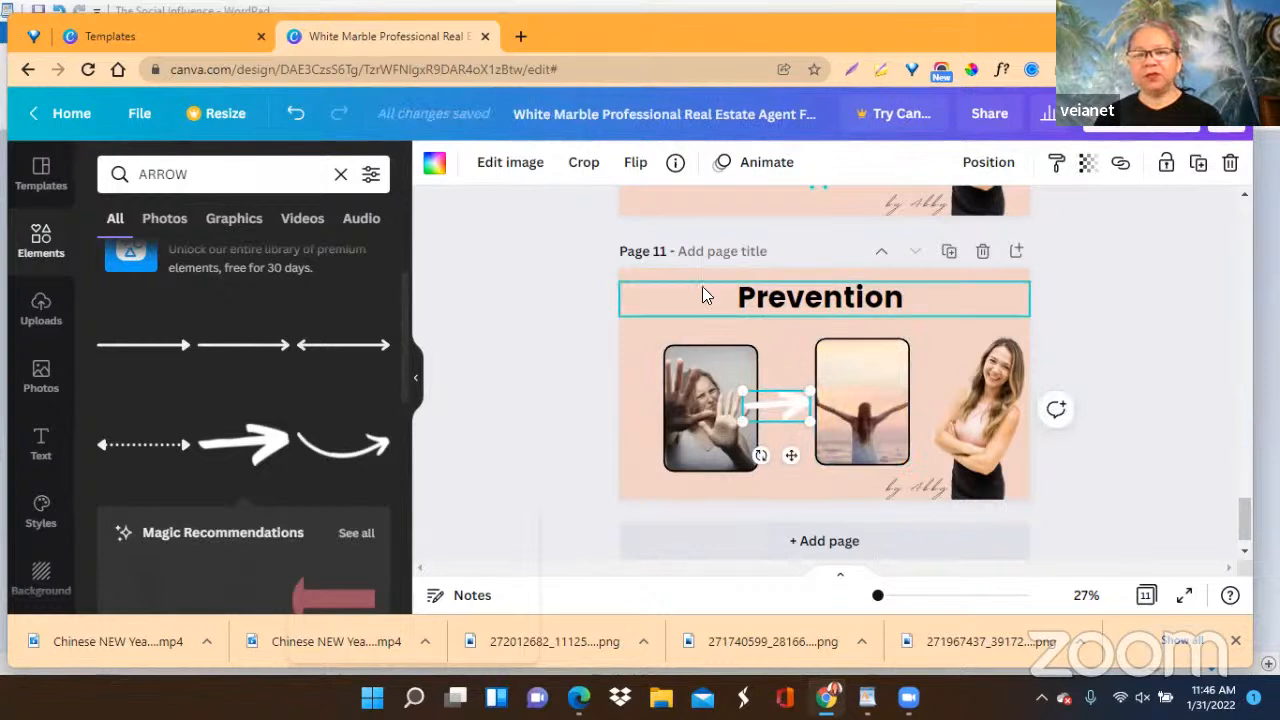
left_click(433, 166)
left_click(167, 262)
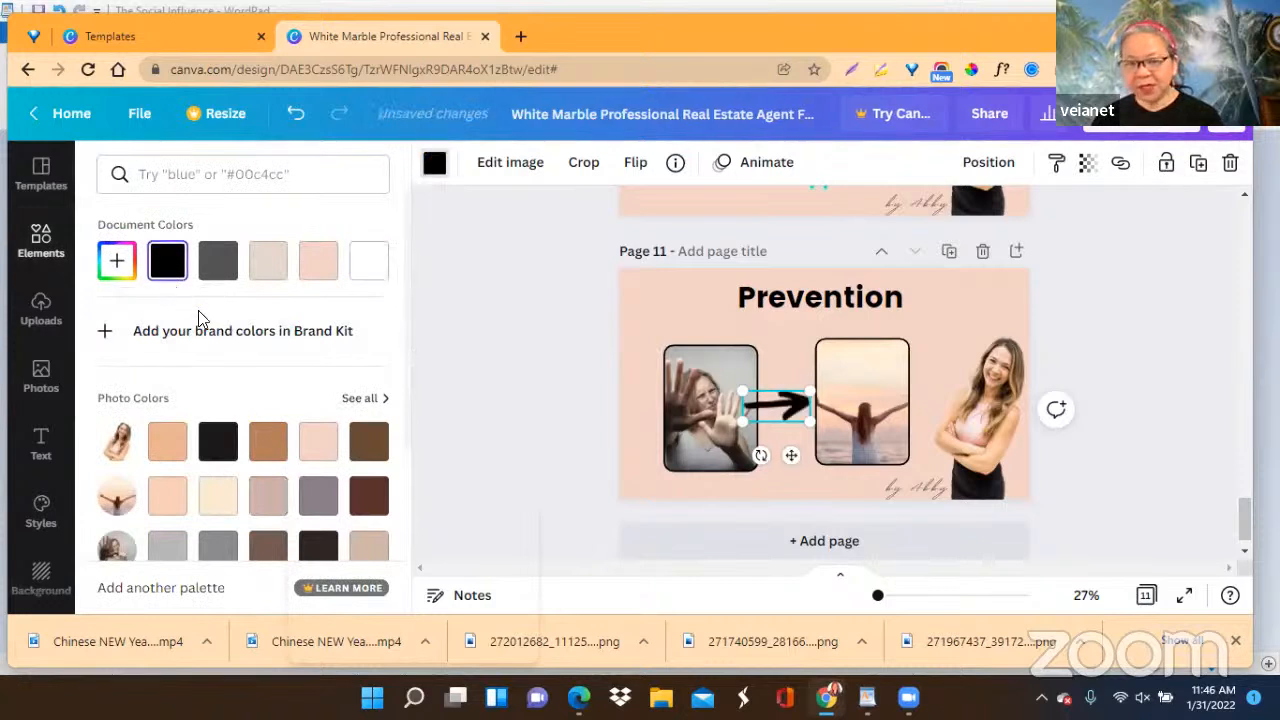
Fine-tune the black arrow's size and shift it slightly right so it clears the photo of the woman holding up her hands.
left_click_drag(741, 390, 757, 402)
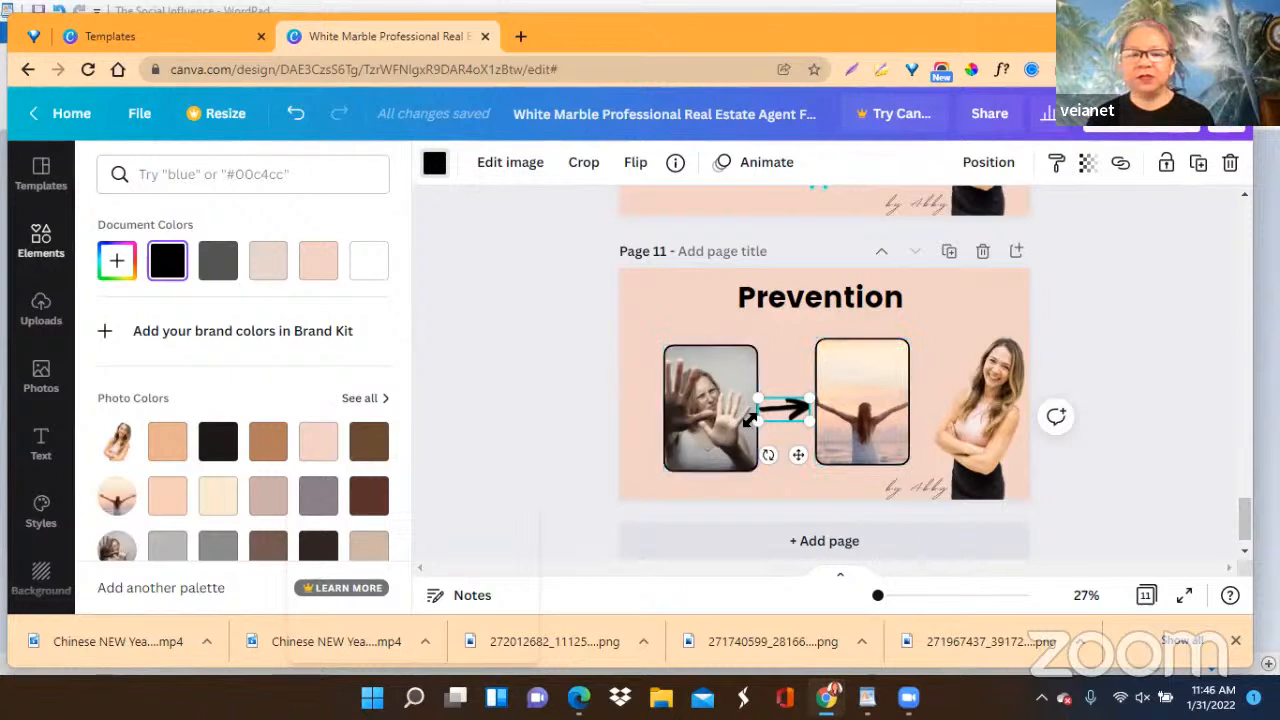
left_click_drag(752, 398, 761, 402)
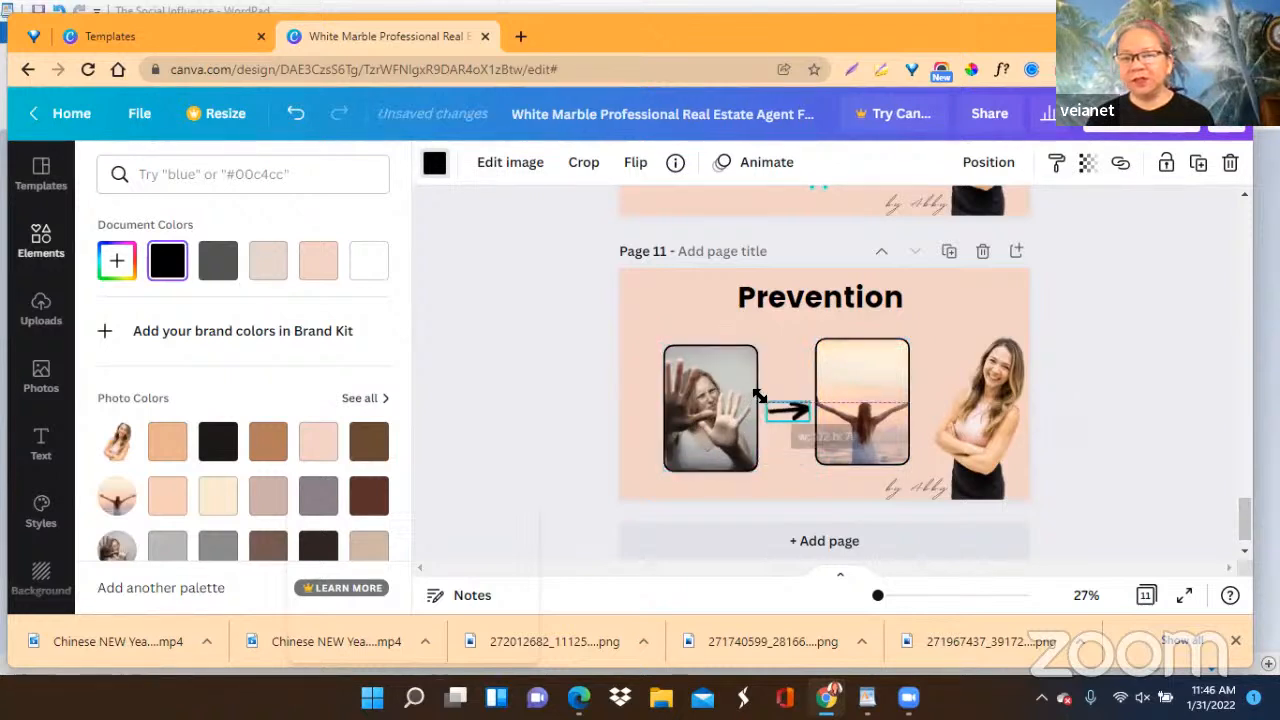
left_click(1180, 340)
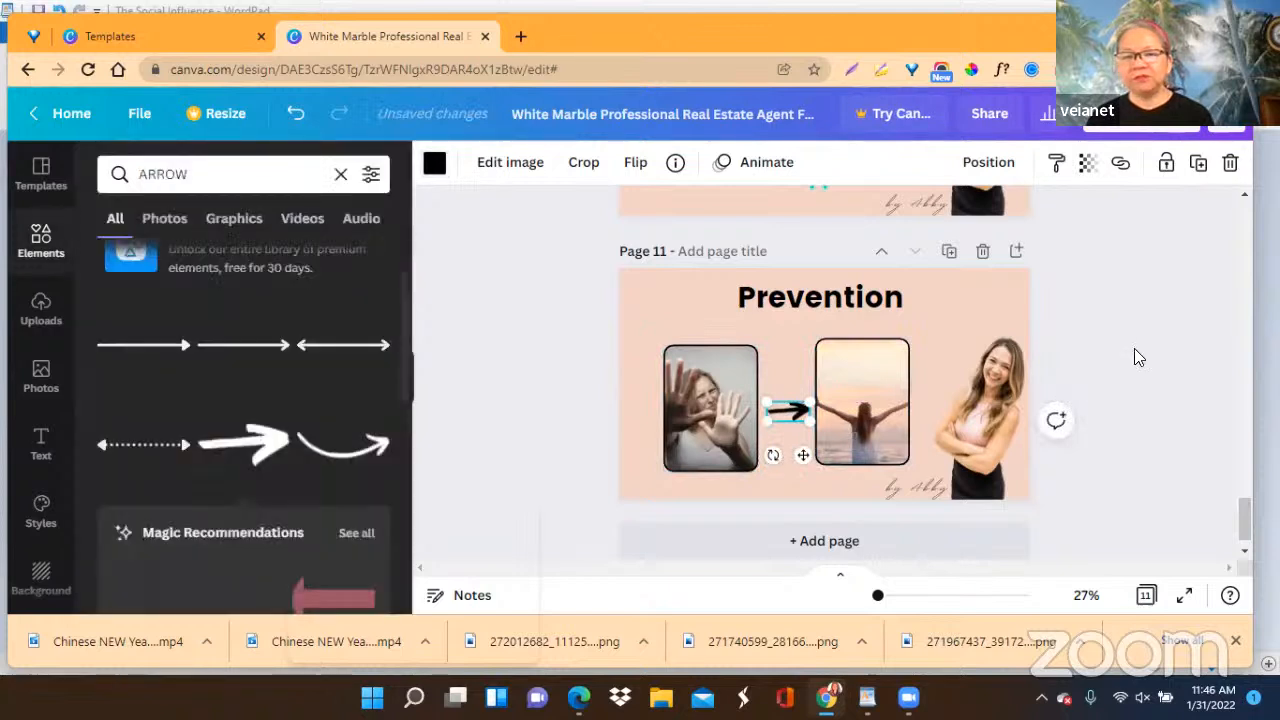
left_click(788, 413)
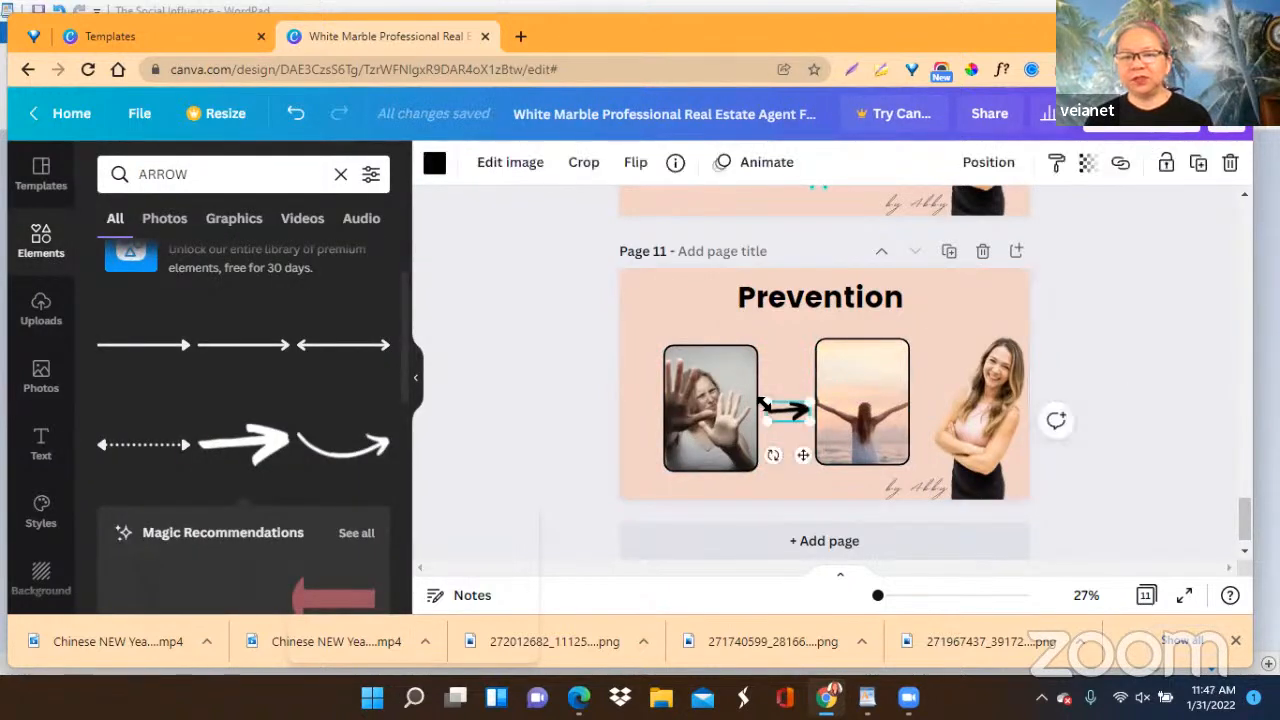
left_click_drag(763, 403, 756, 405)
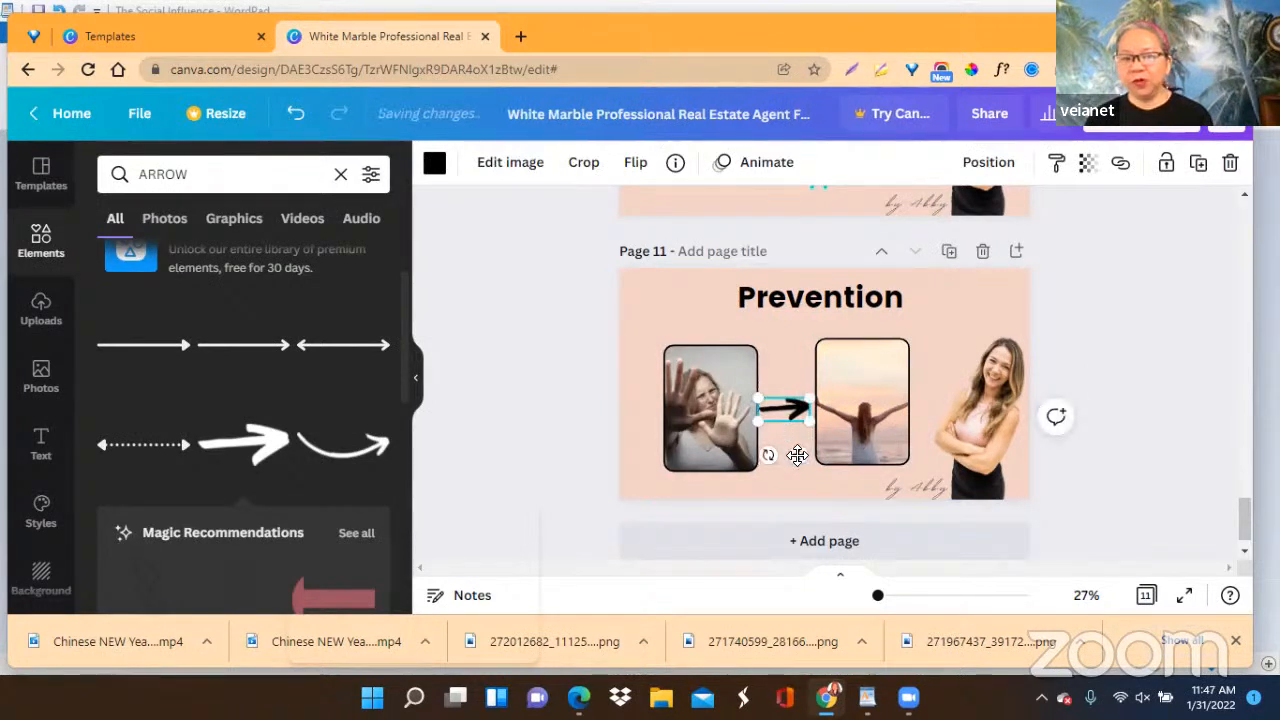
left_click_drag(799, 455, 802, 454)
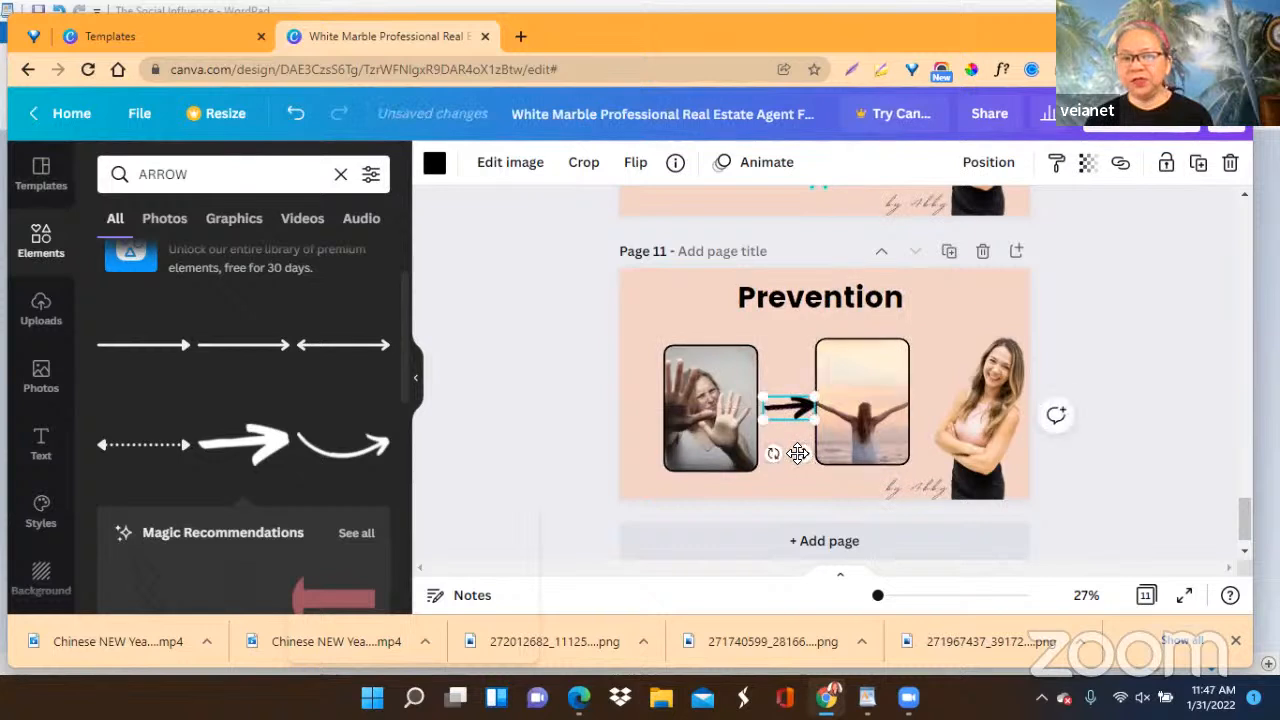
Move the framed sunset photo slightly right and down, clear of the arrow and level with the other framed photo.
left_click(862, 424)
left_click_drag(864, 424, 868, 431)
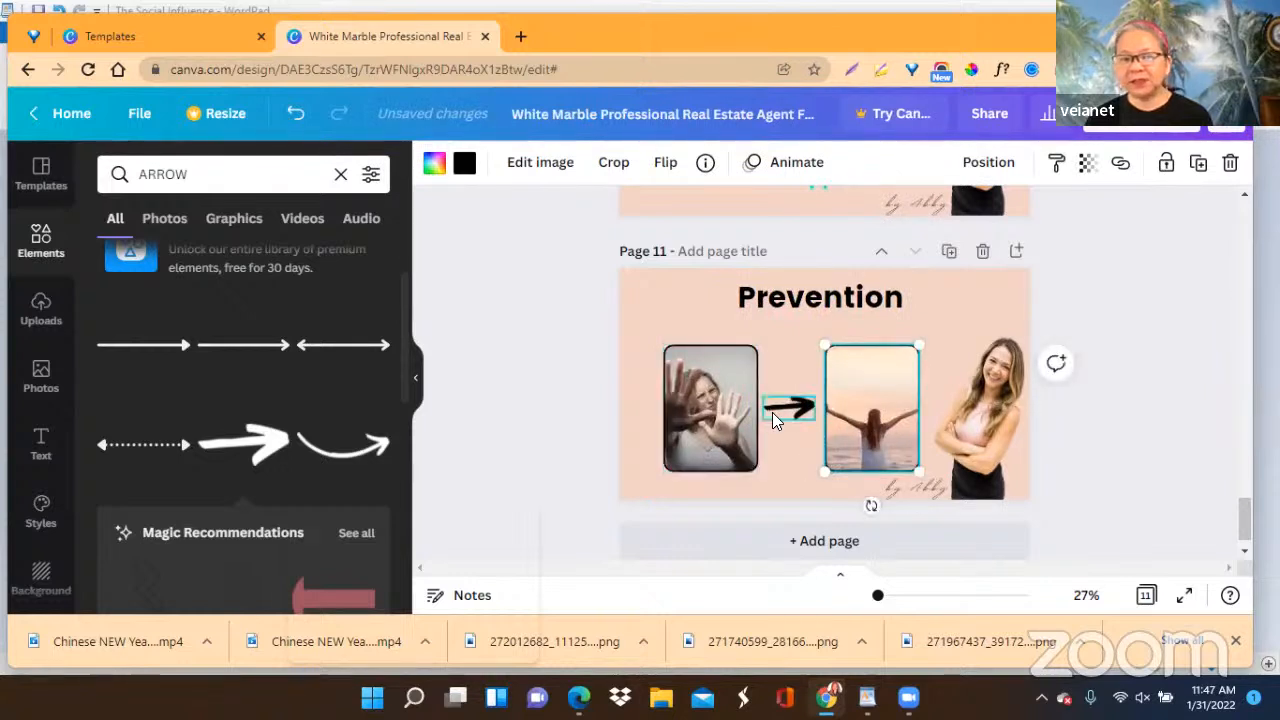
left_click(772, 412)
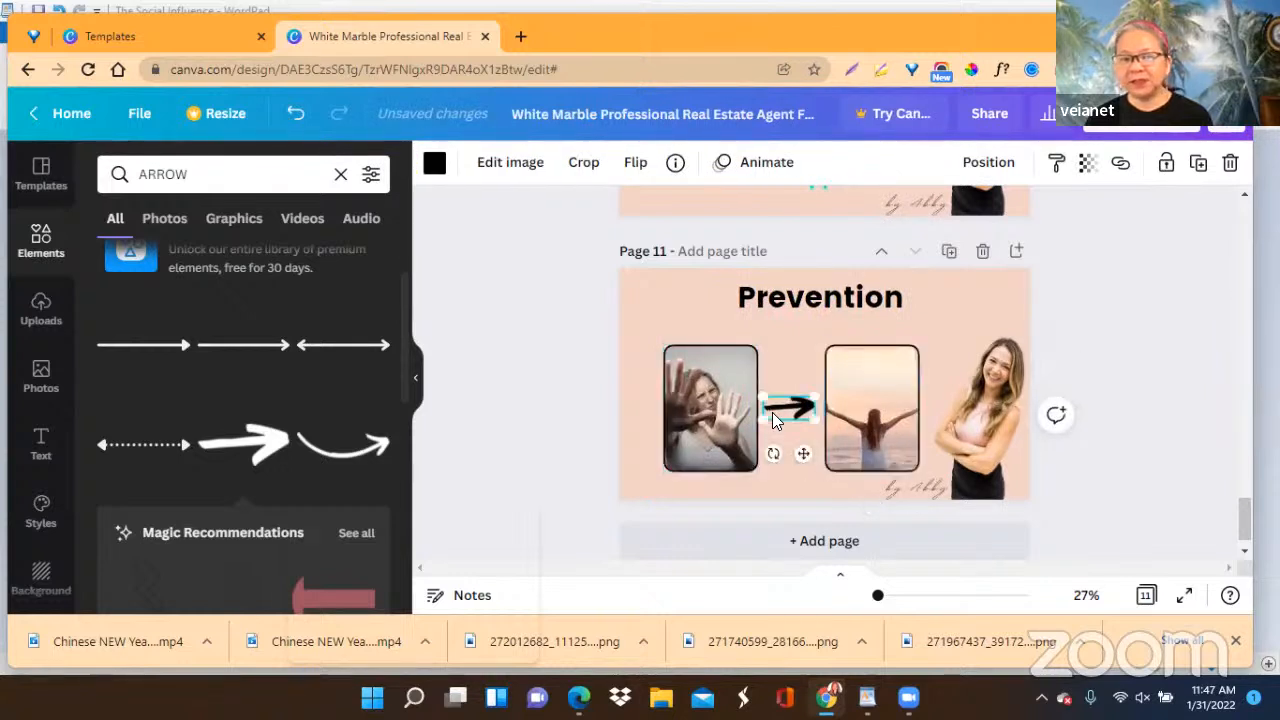
left_click(1145, 385)
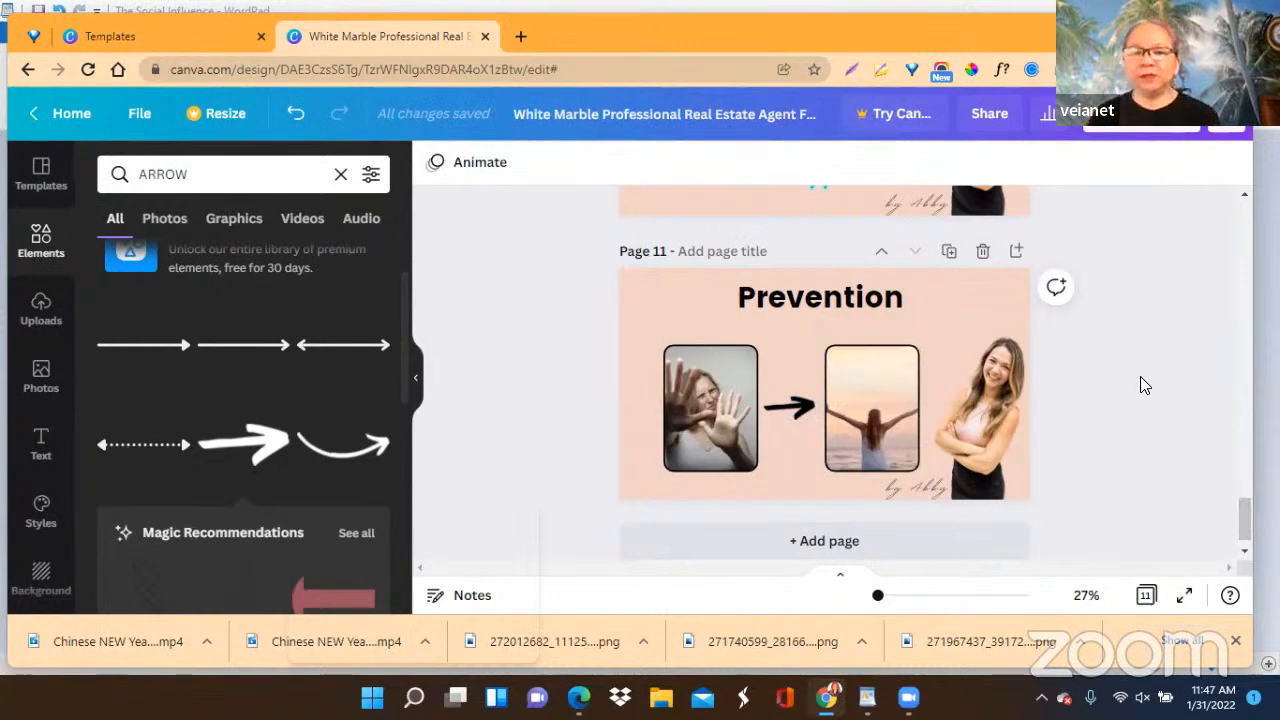
Delete the duplicate "SOCIAL INFLUENCE BEYOND MARKETING" page, page 9, after comparing it with the neighbouring pages.
scroll(1130, 394, "up", 3)
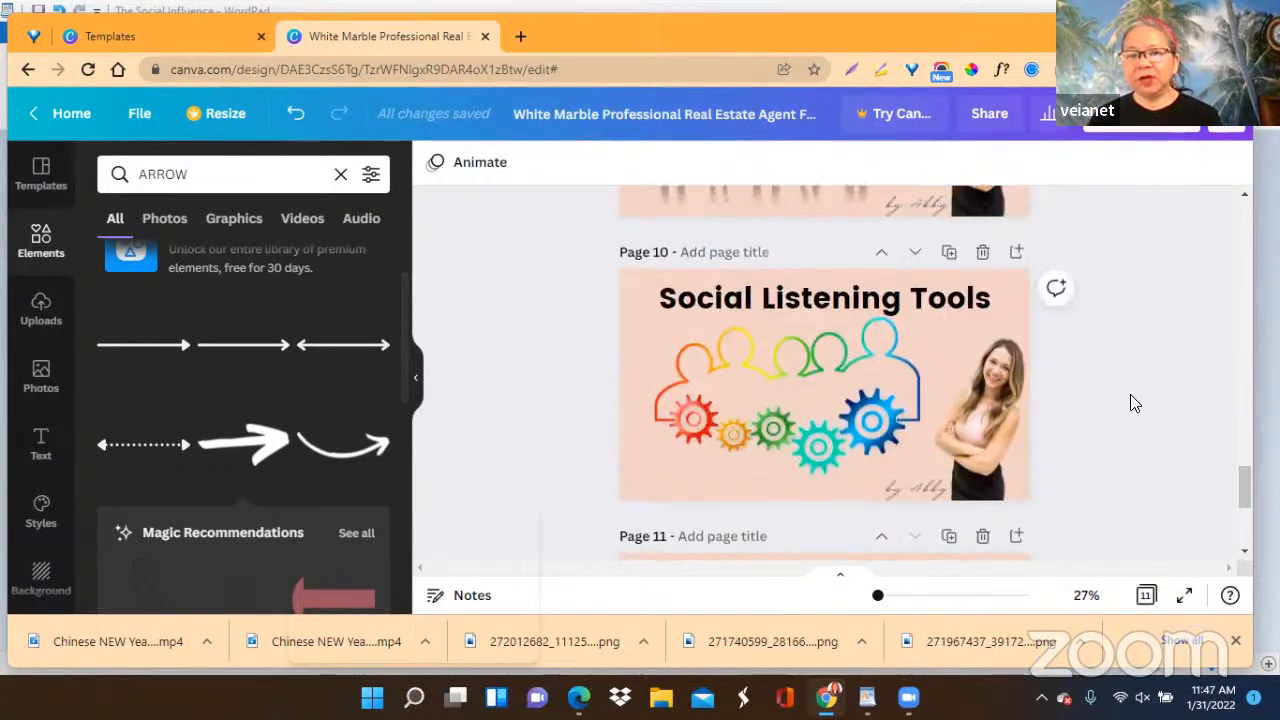
scroll(1135, 403, "up", 5)
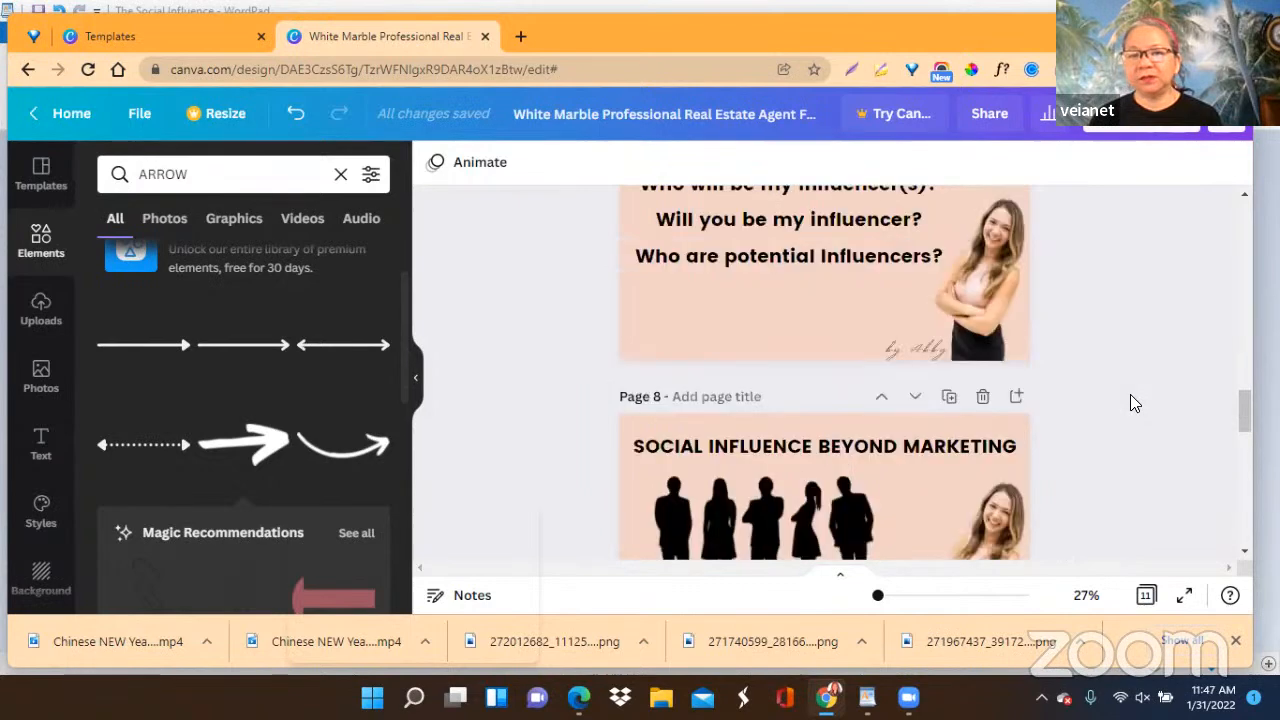
scroll(1133, 403, "down", 2)
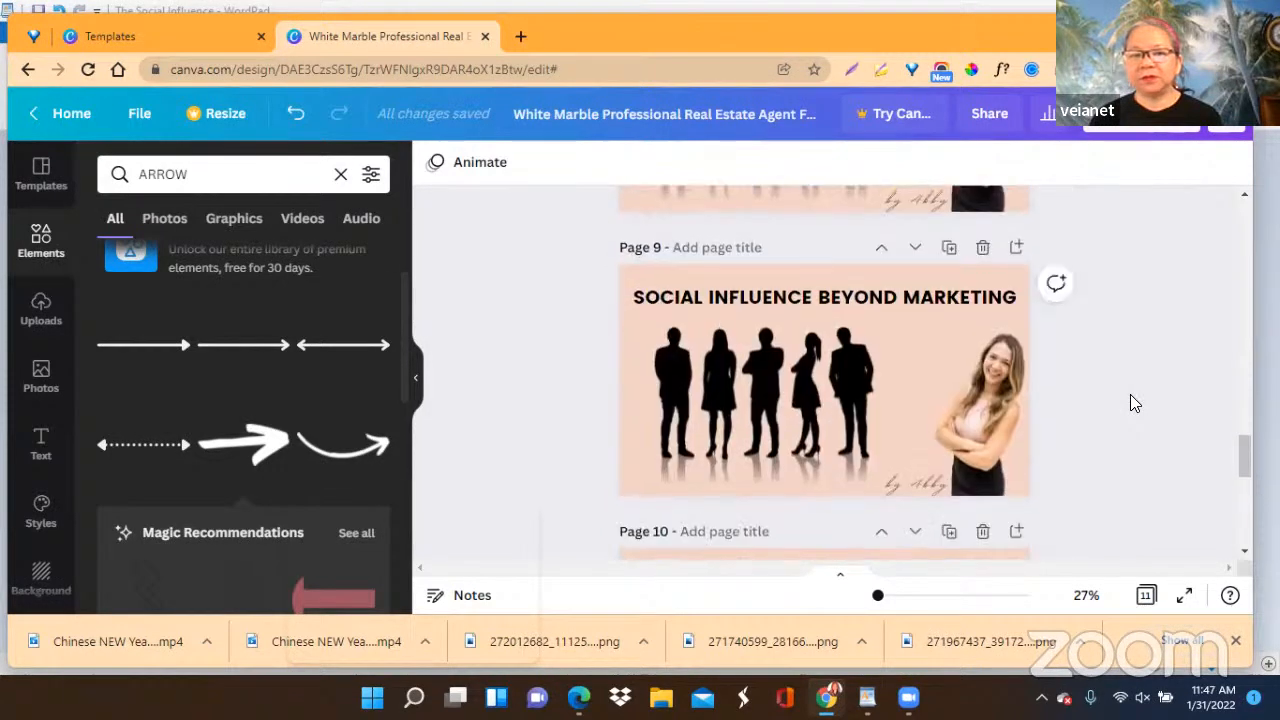
scroll(1135, 403, "down", 2)
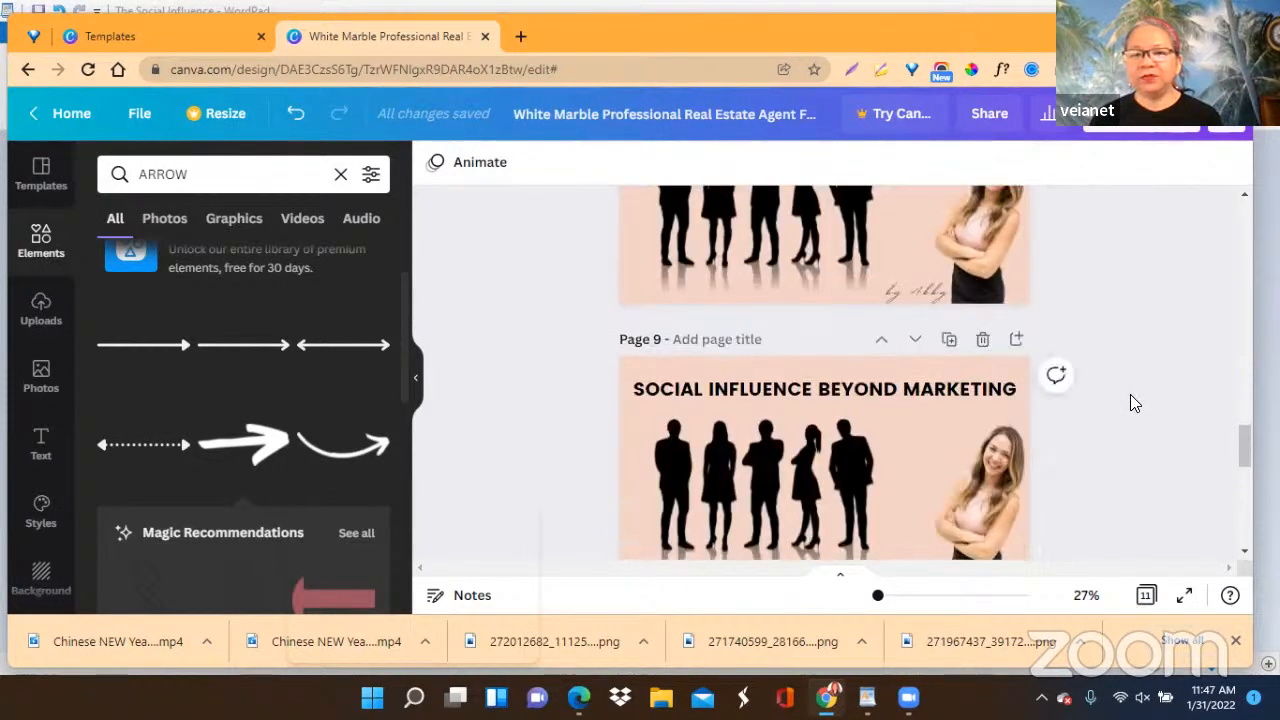
scroll(1135, 403, "down", 2)
scroll(1135, 403, "up", 2)
scroll(1135, 403, "up", 4)
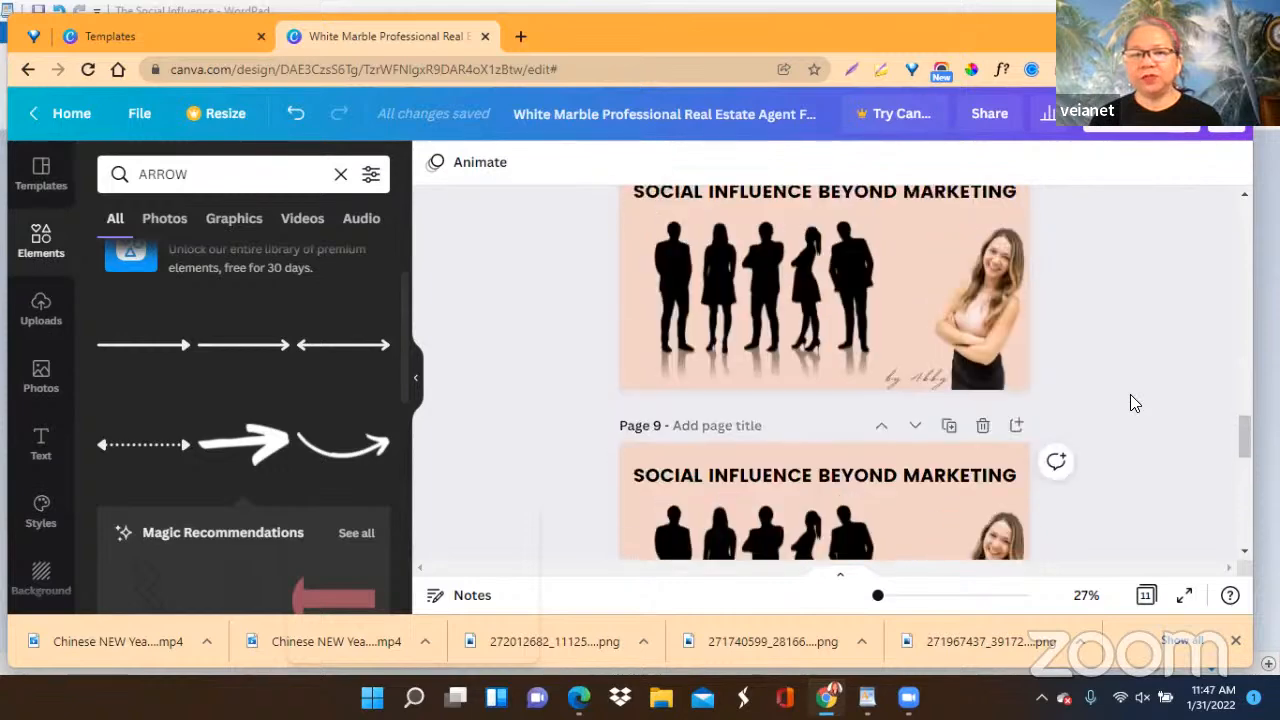
scroll(1135, 403, "down", 4)
scroll(1135, 403, "down", 2)
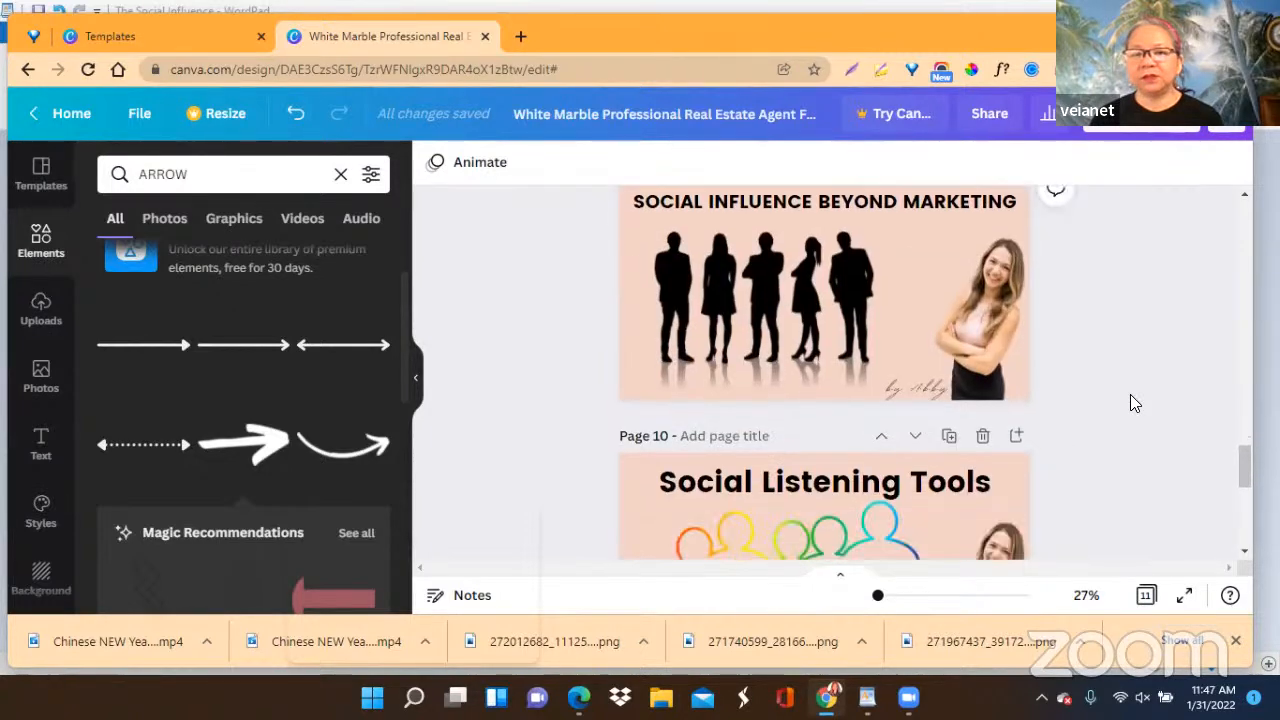
scroll(1120, 394, "up", 2)
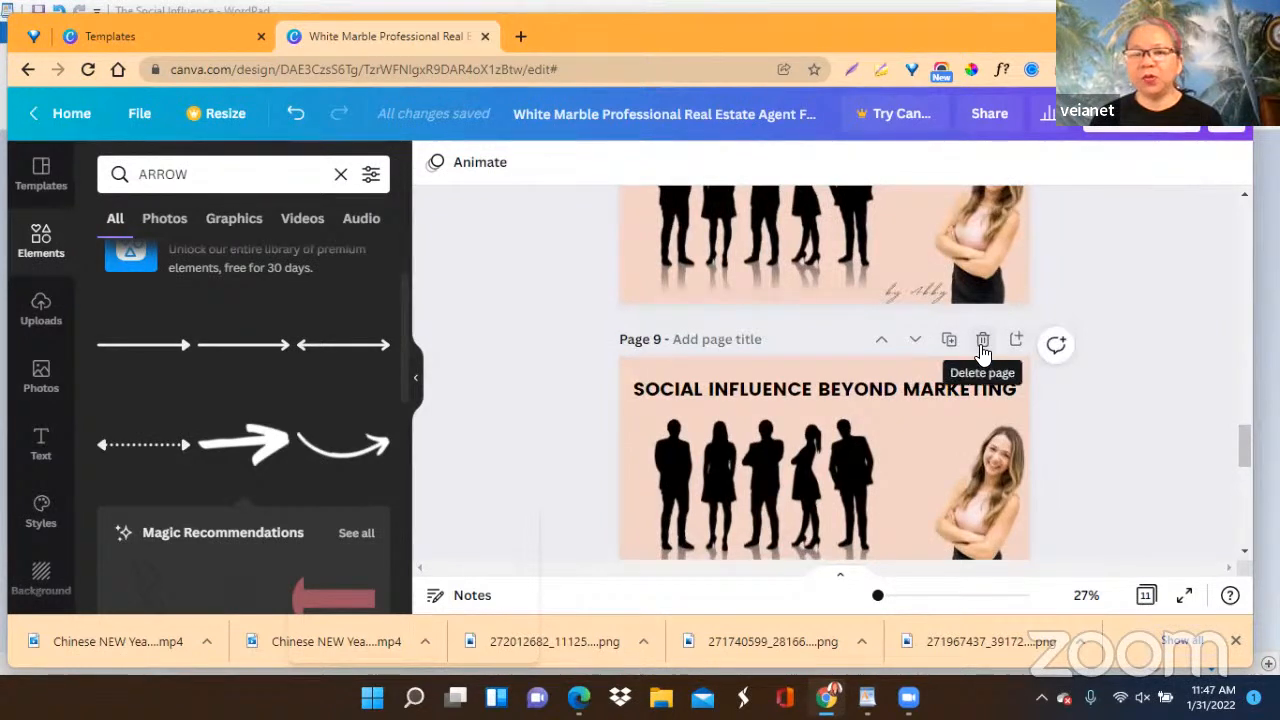
left_click(983, 342)
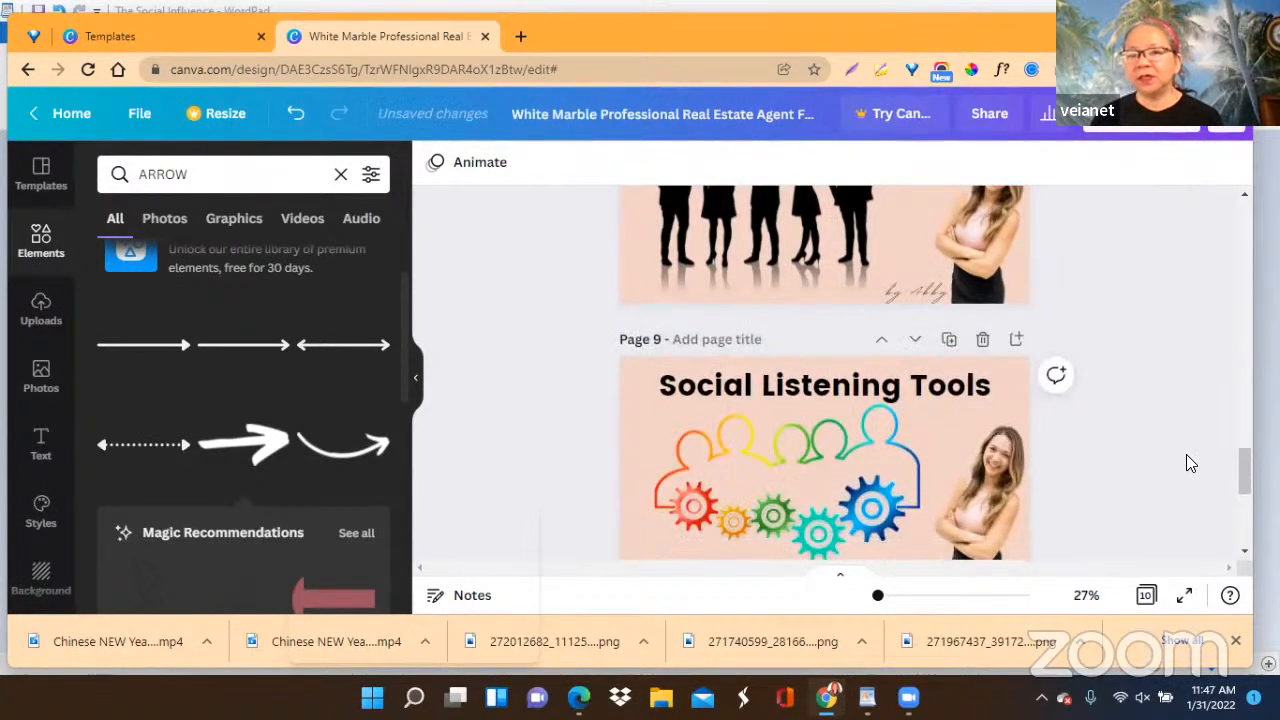
Return to page 1 and clear the wording in front of "acebook Cover" from the design's title.
left_click_drag(1242, 473, 1242, 204)
left_click(698, 119)
left_click_drag(516, 117, 858, 130)
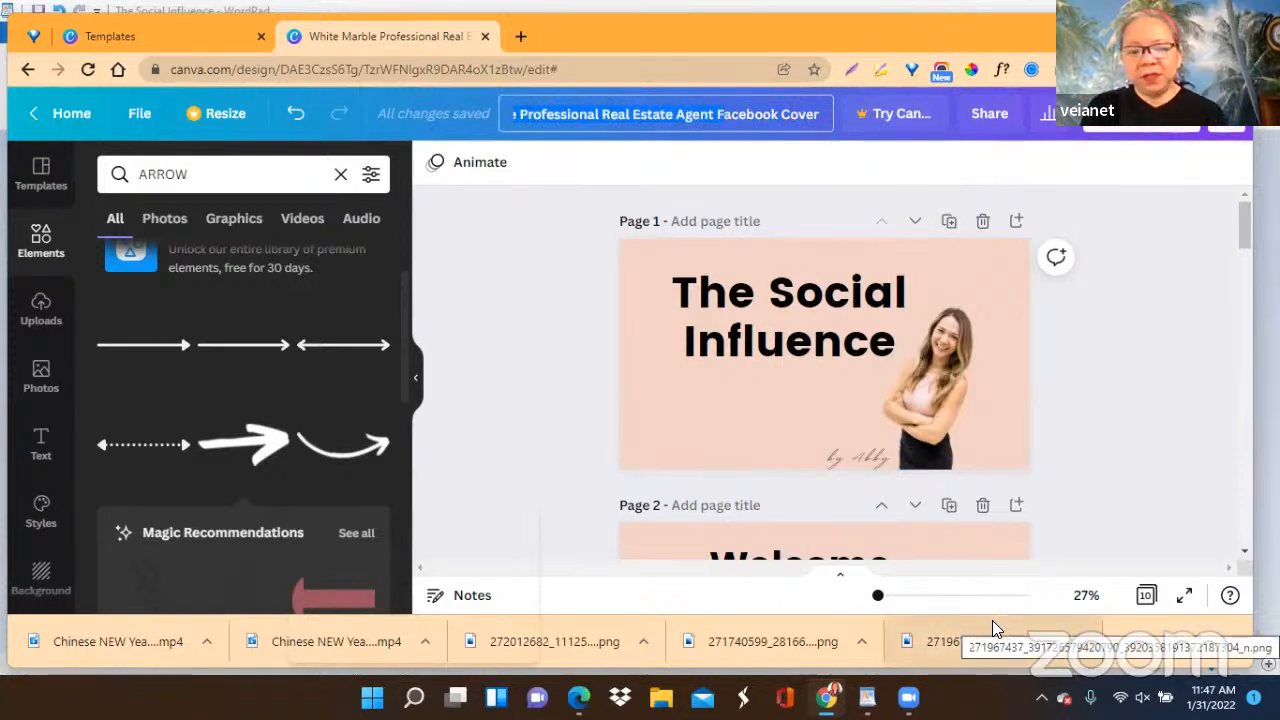
key("Delete")
key("Delete")
type("t")
key("BackSpace")
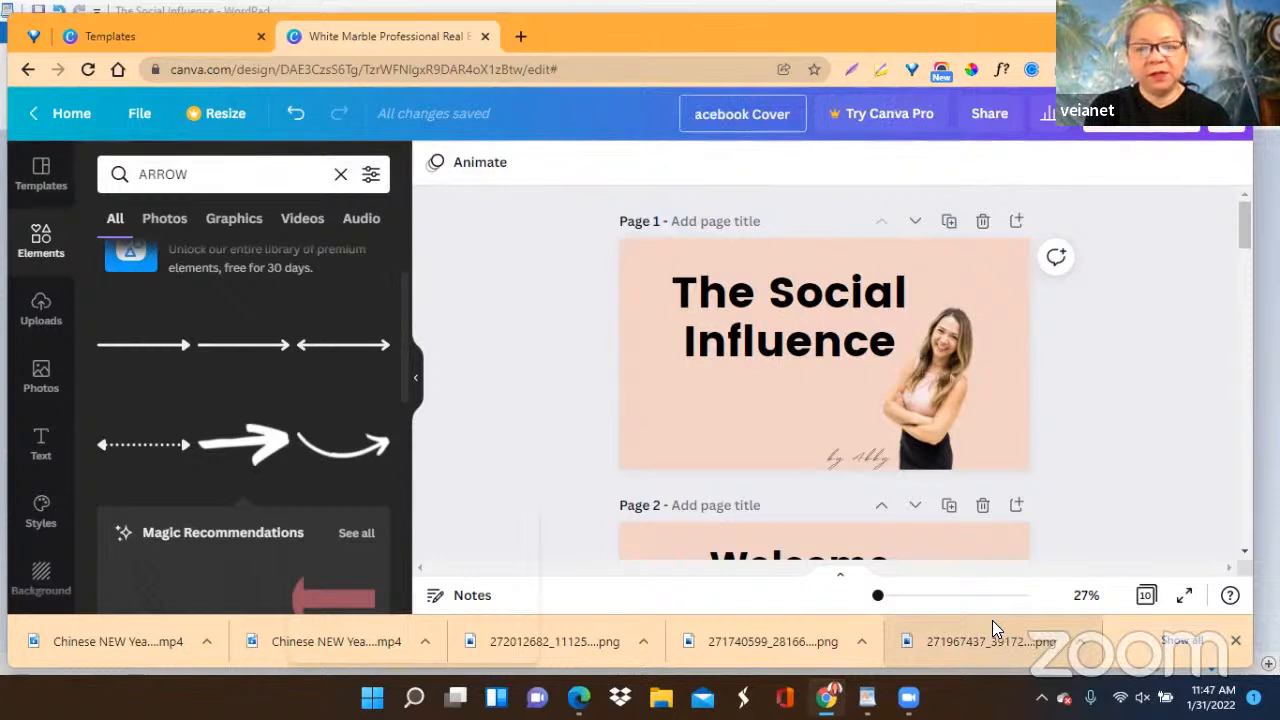
type("tE")
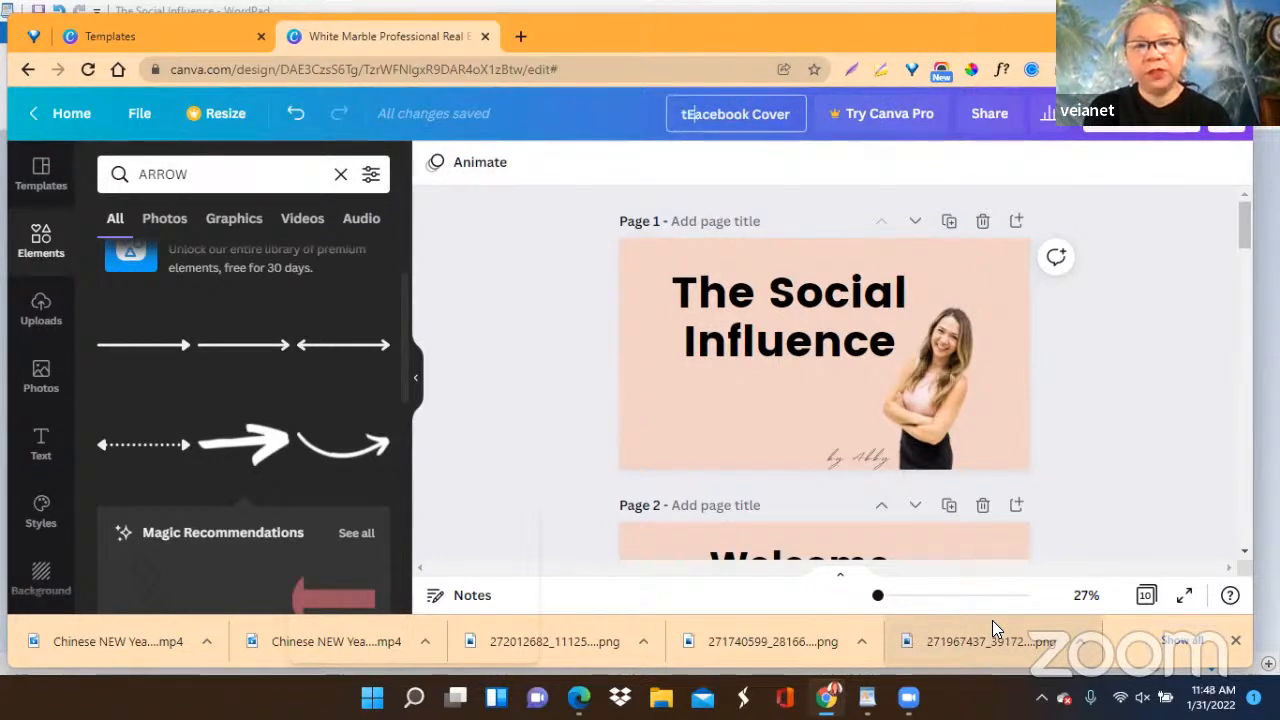
key("BackSpace")
key("BackSpace")
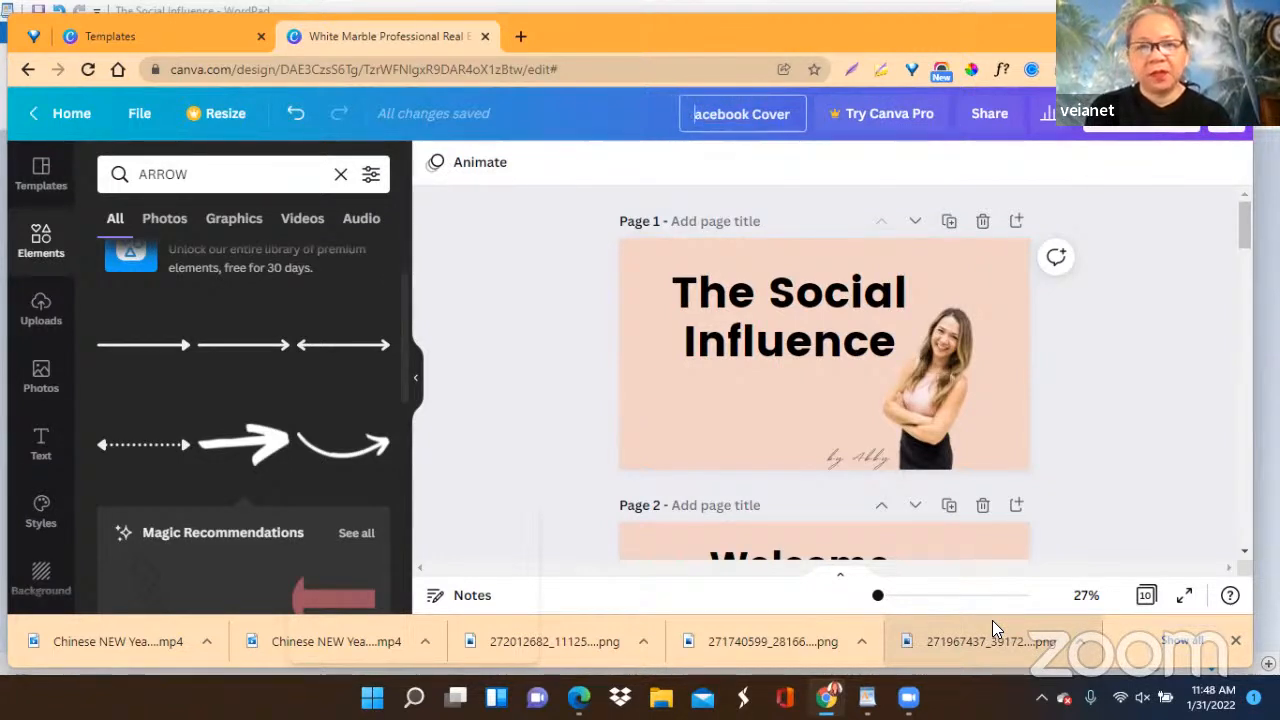
type("tH")
key("BackSpace")
key("BackSpace")
key("BackSpace")
type("tH")
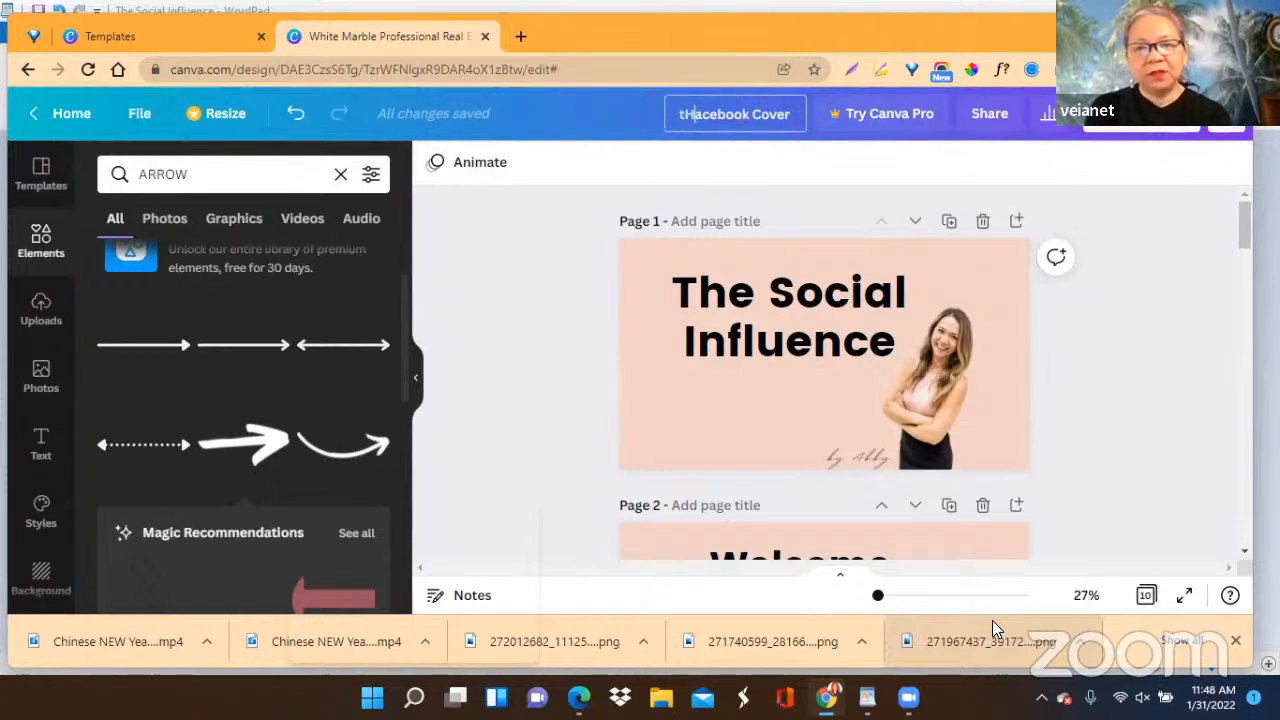
type("F")
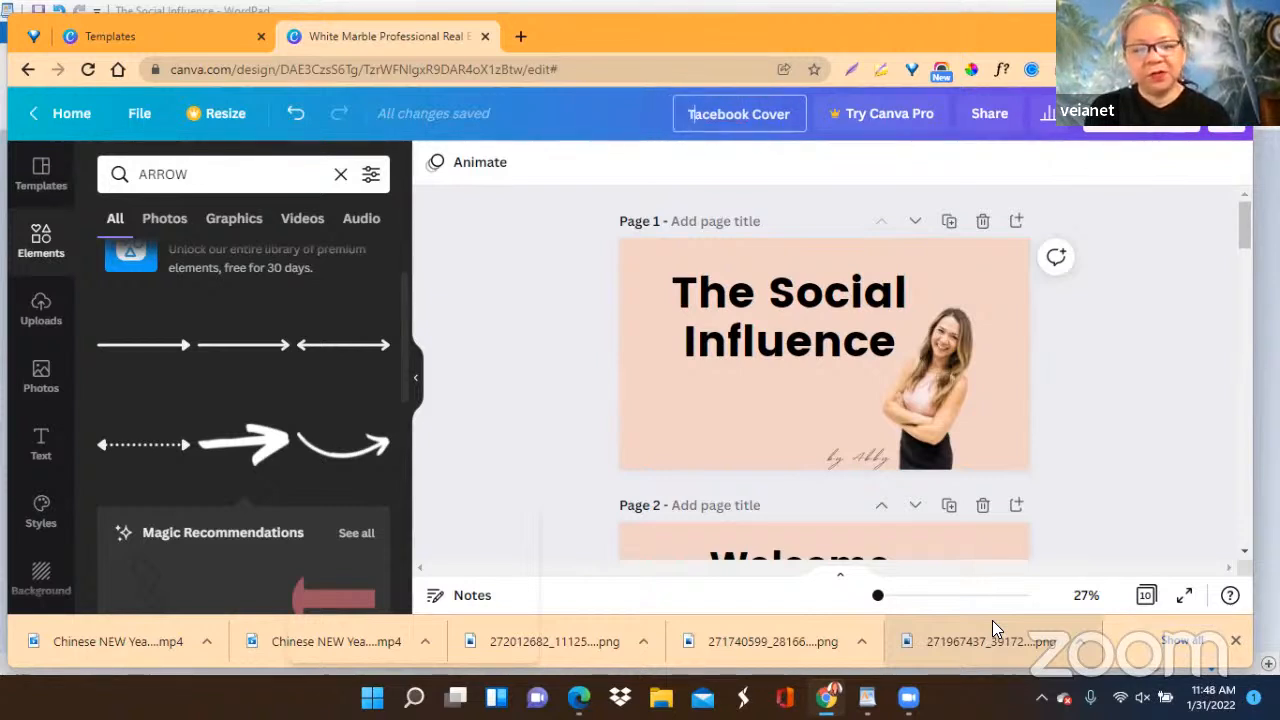
type("The Social ")
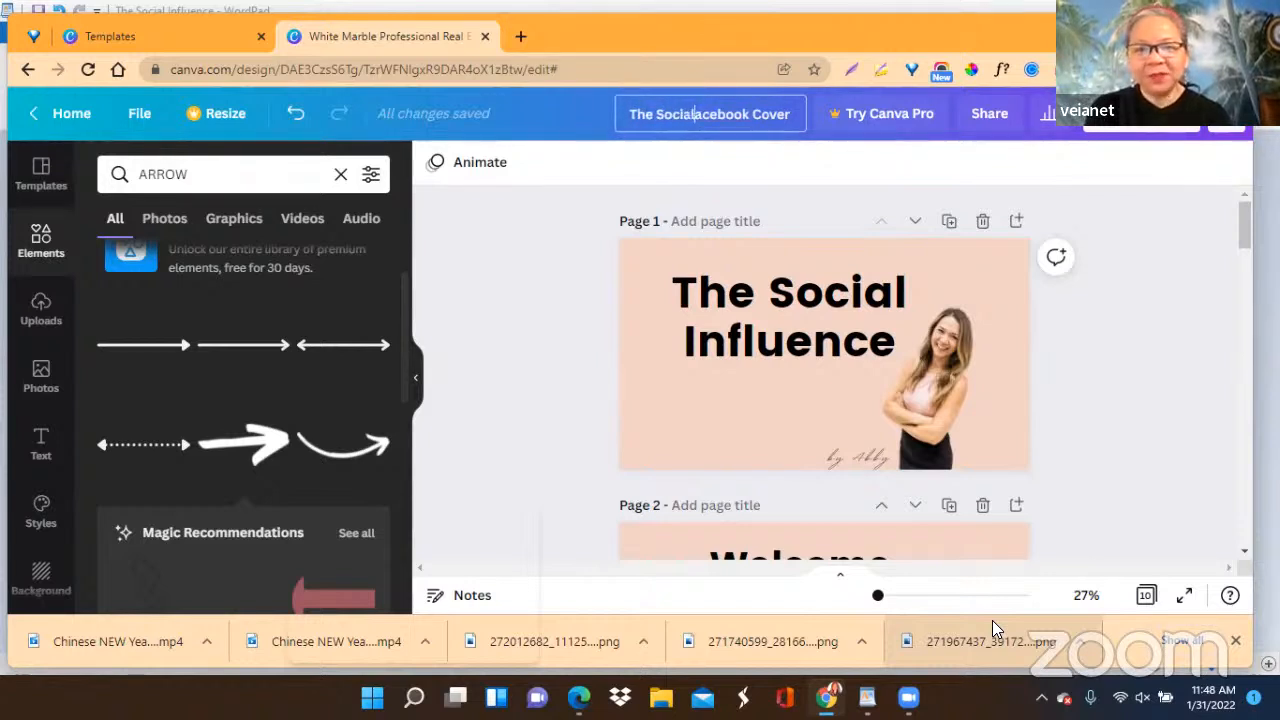
type("Influ")
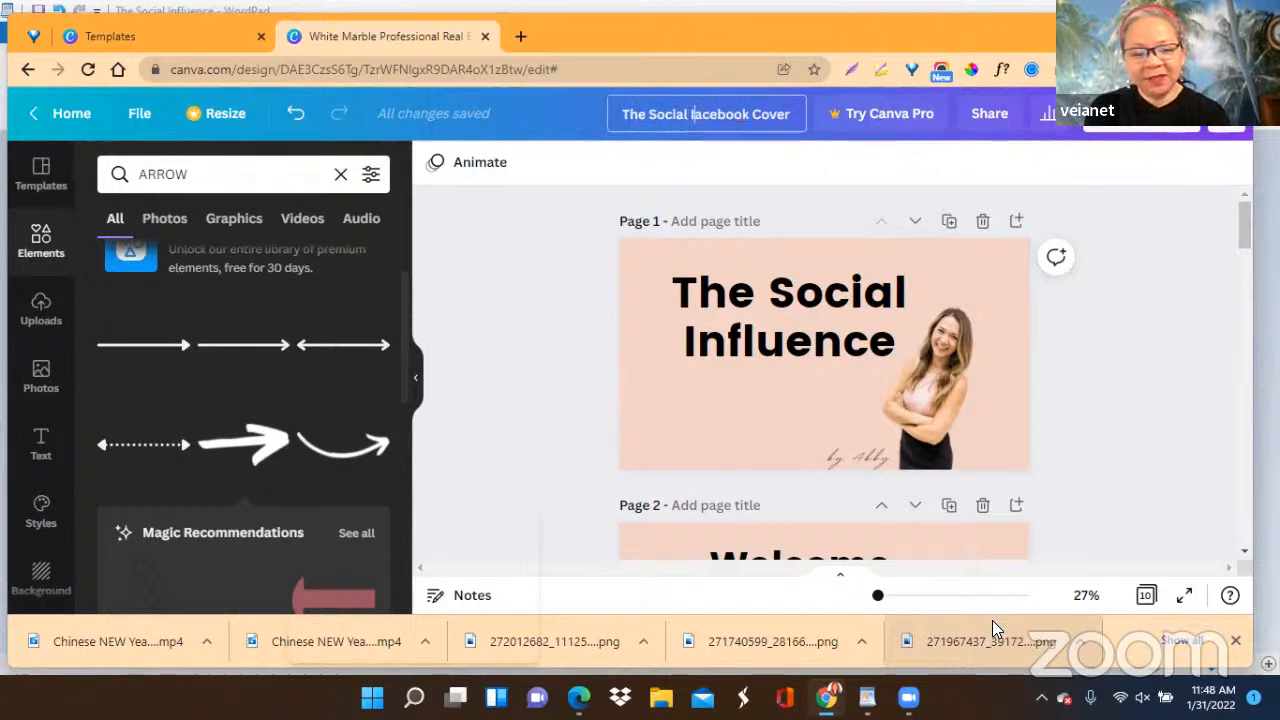
type("encer")
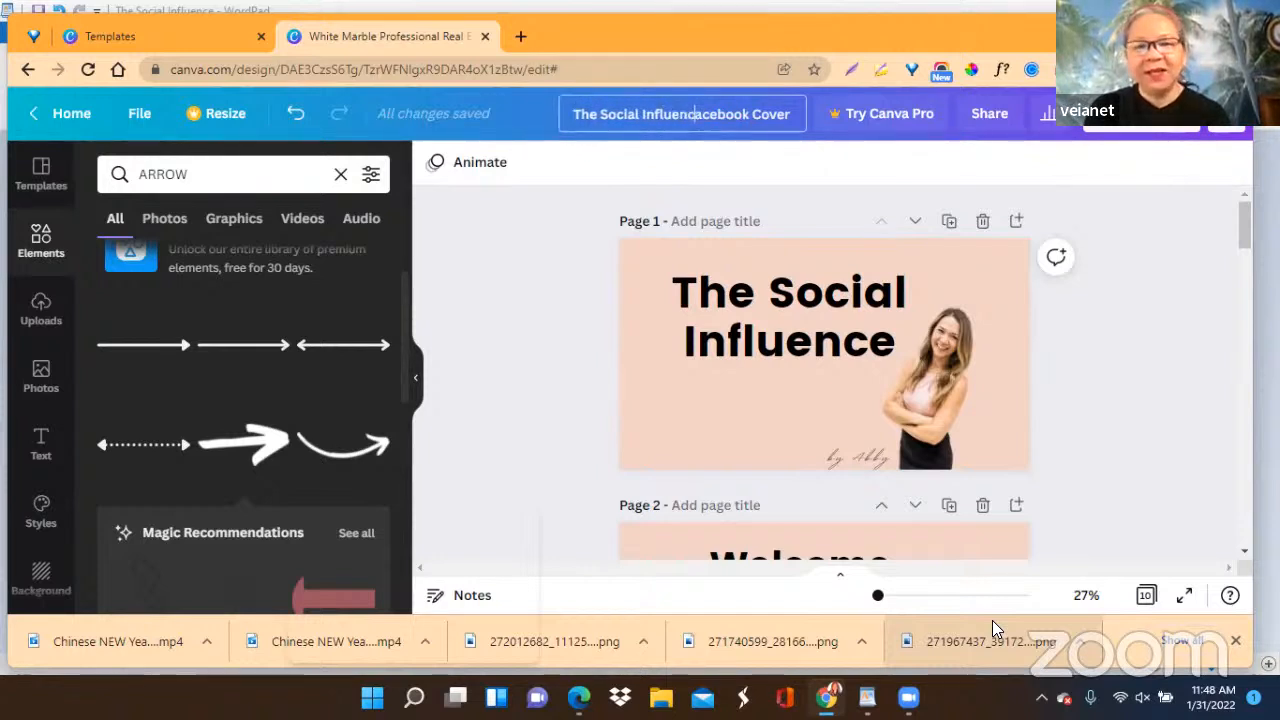
Complete the design's title as "The Social Influence FB Cover", replacing the rest of the word Facebook with FB.
key("BackSpace")
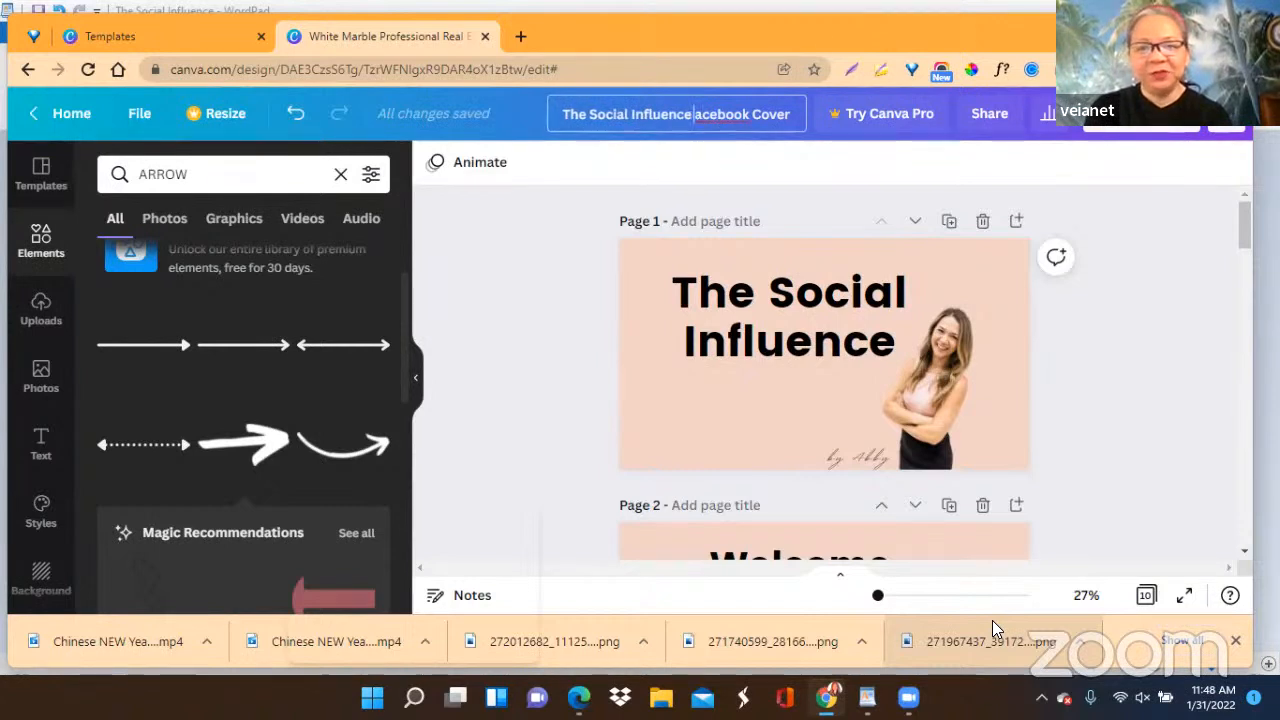
type("FB")
key("Delete")
key("Delete")
key("Delete")
key("Delete")
key("Delete")
key("Delete")
key("Delete")
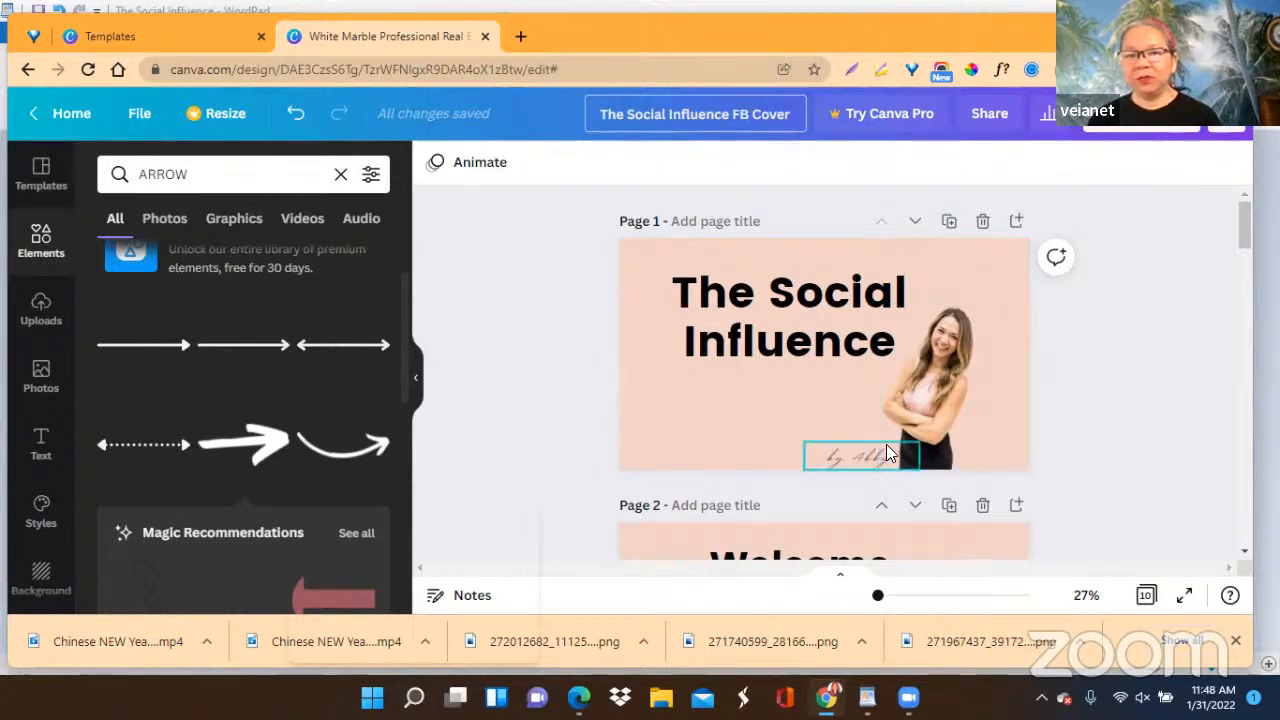
scroll(685, 439, "down", 4)
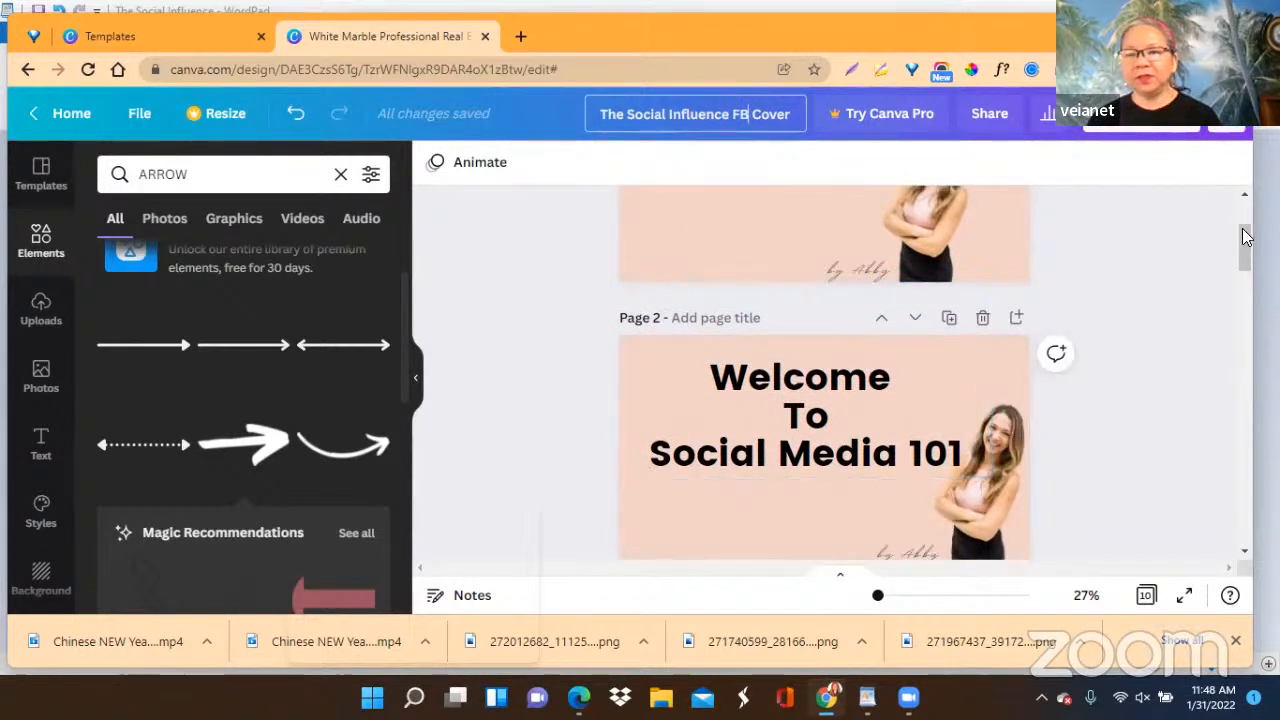
left_click_drag(1243, 243, 1244, 207)
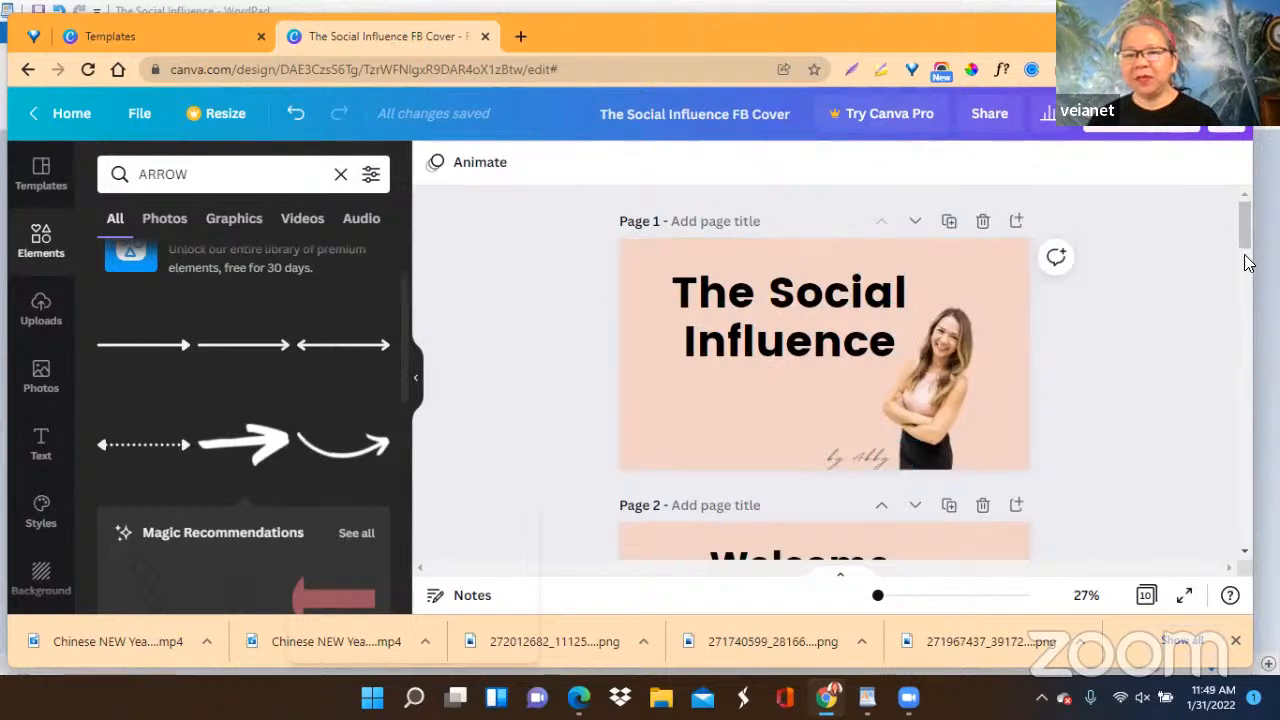
Search the elements for "ARROW" again and add the free thick hand-drawn arrow to page 3, Traditional Marketing Tools.
left_click_drag(1244, 220, 1244, 292)
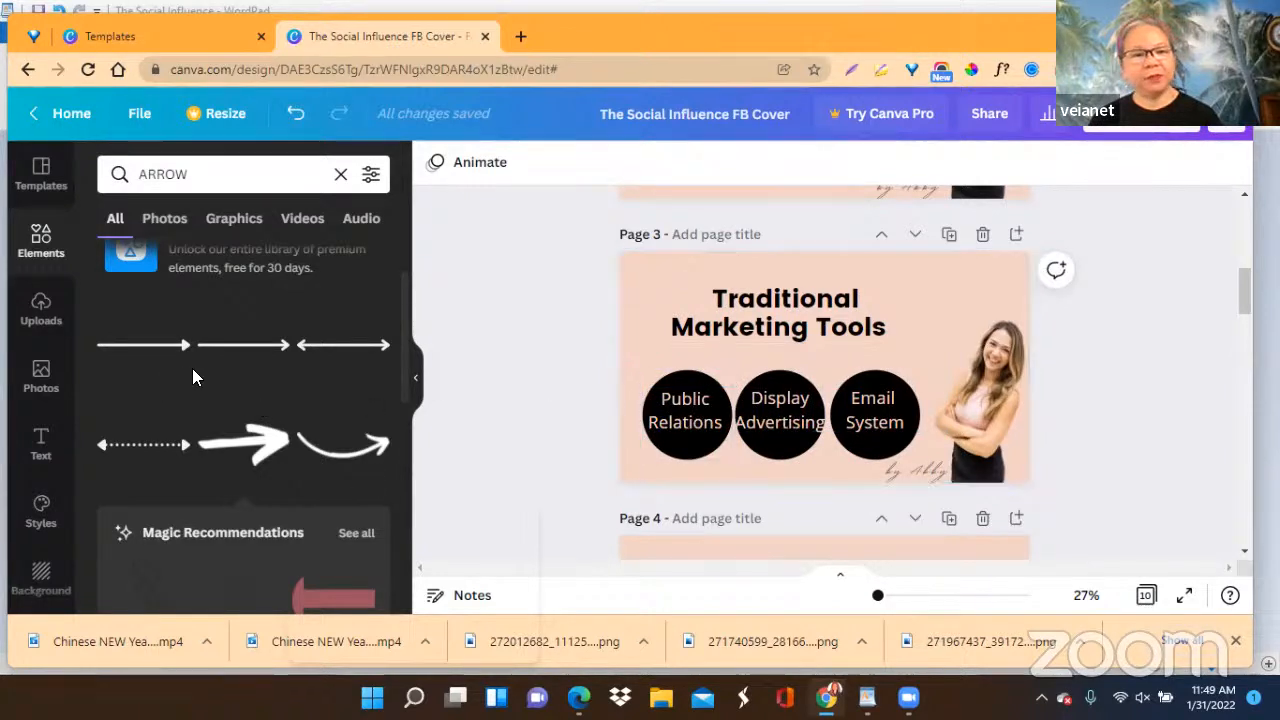
scroll(303, 400, "up", 2)
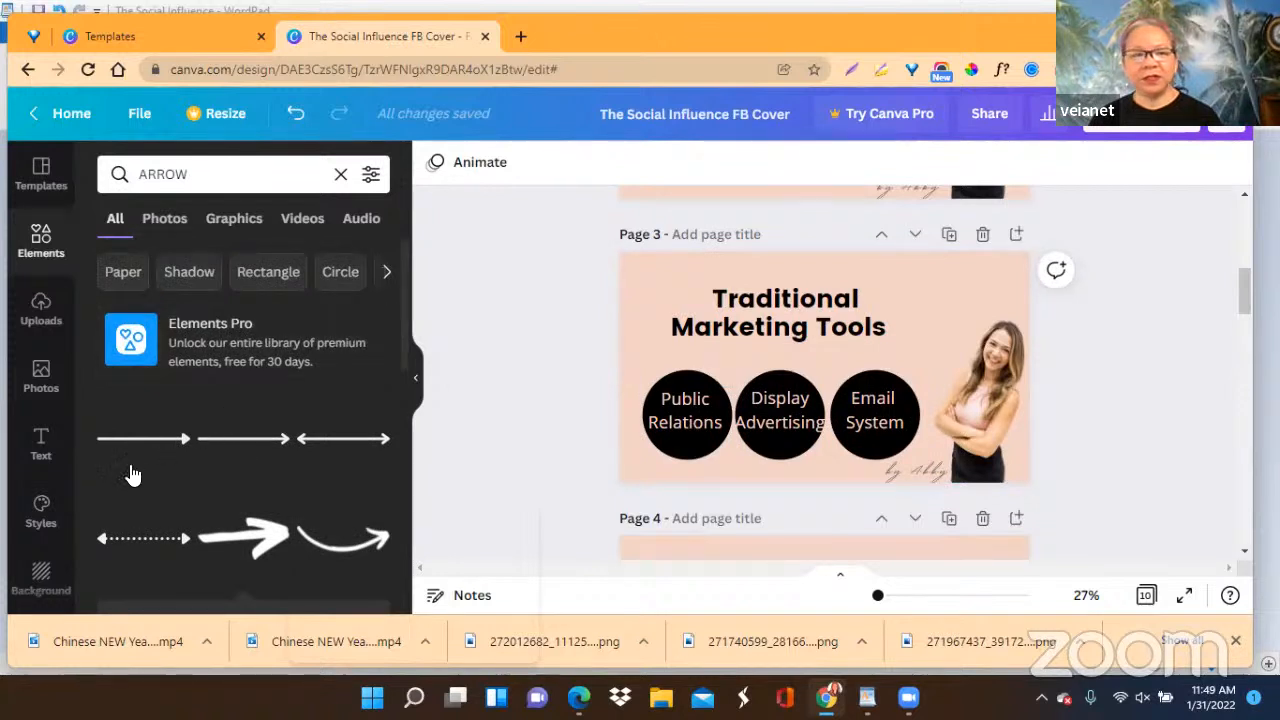
scroll(140, 462, "down", 1)
scroll(140, 462, "down", 2)
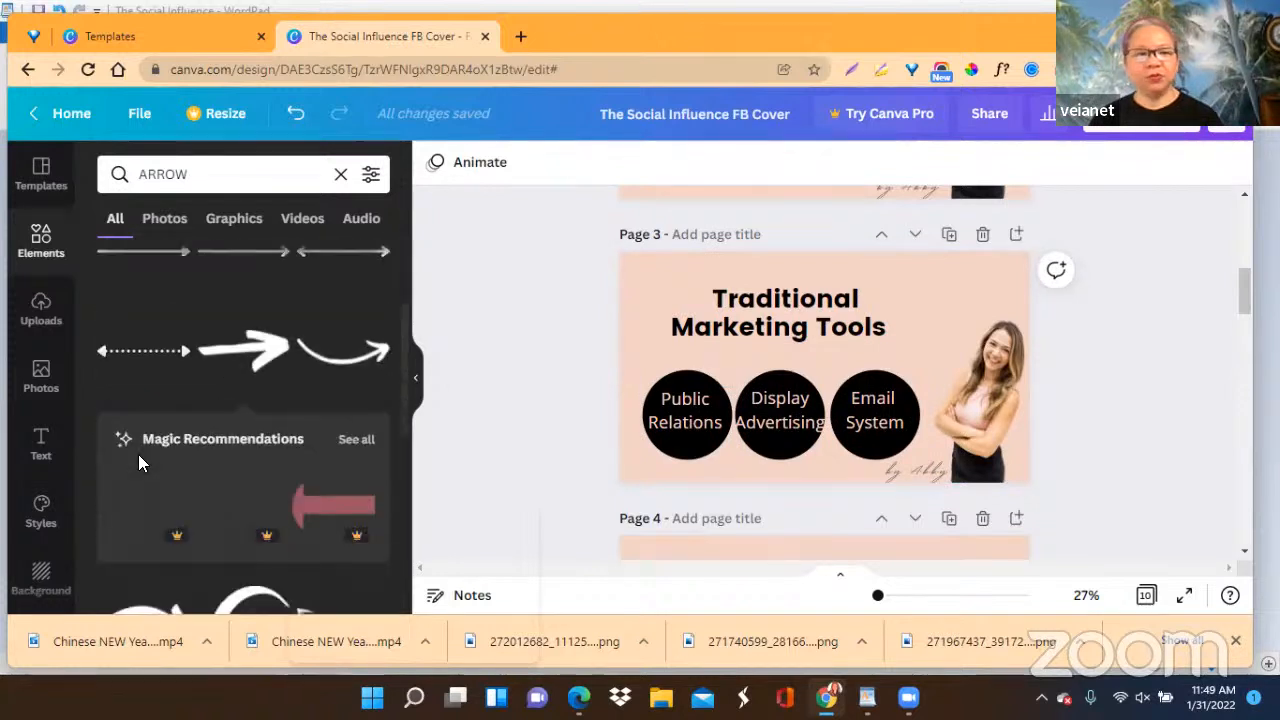
scroll(138, 454, "down", 2)
scroll(138, 454, "up", 4)
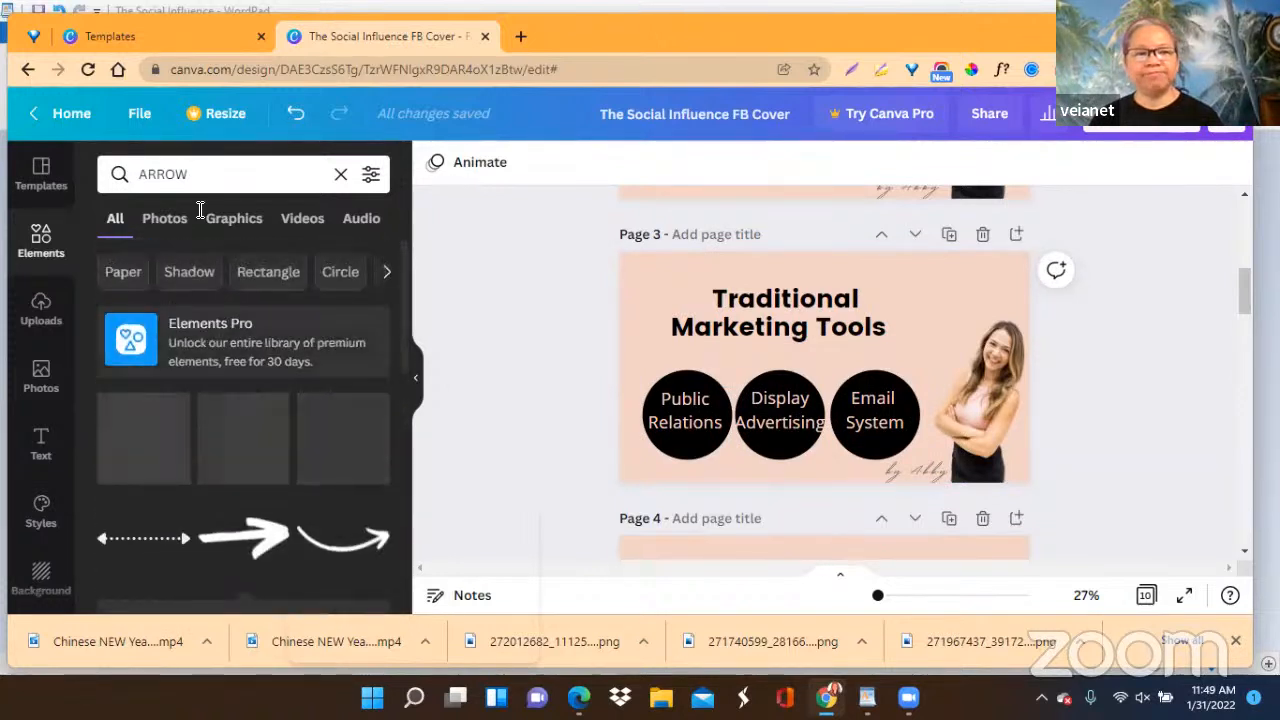
left_click(341, 174)
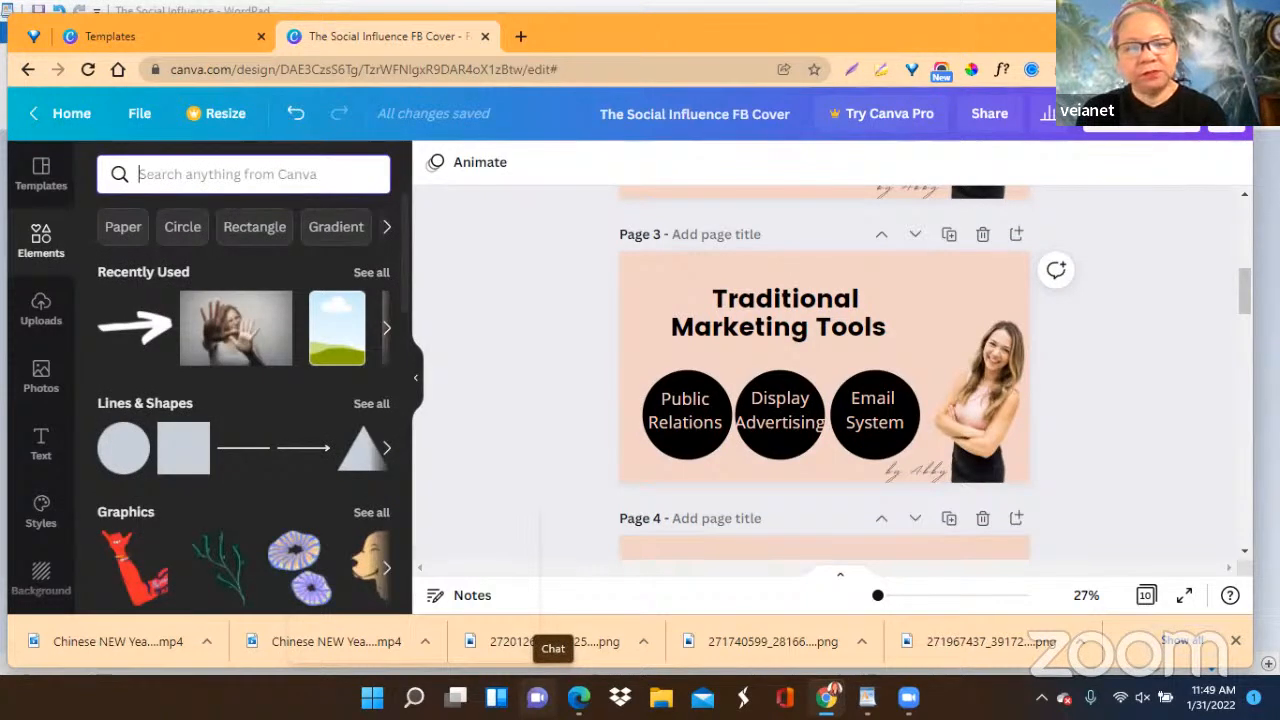
type("arrove")
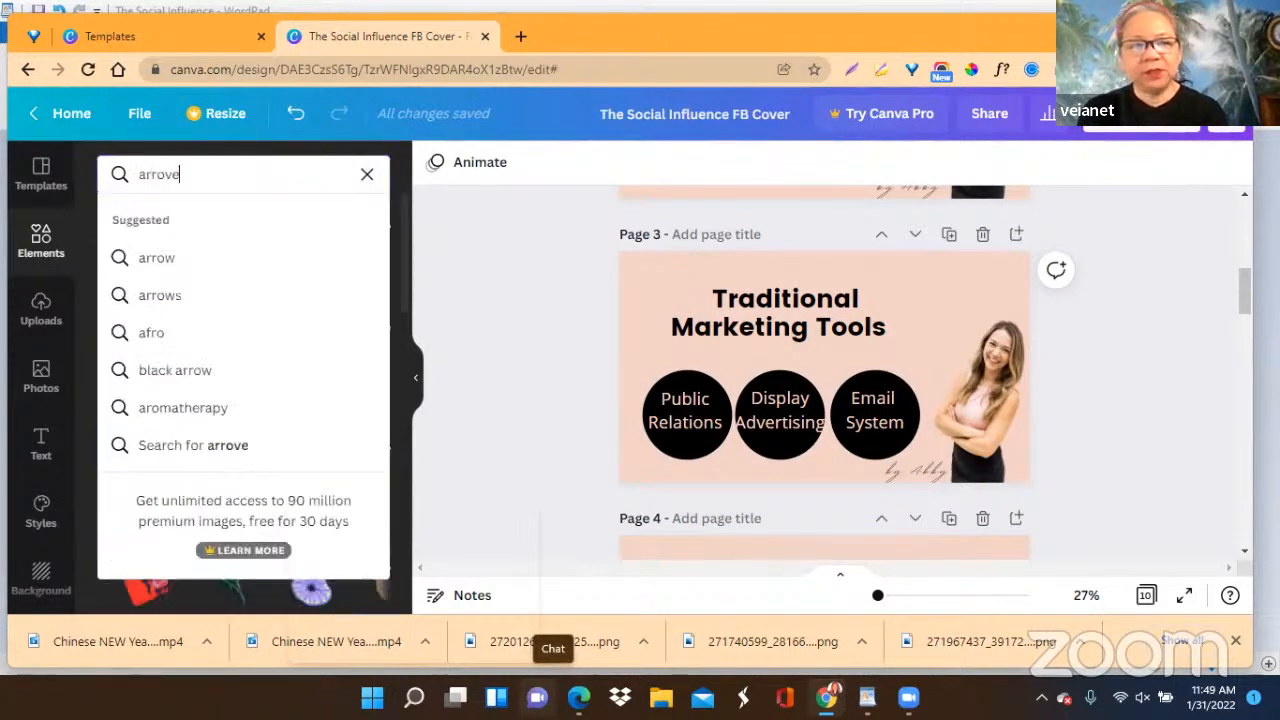
key("BackSpace")
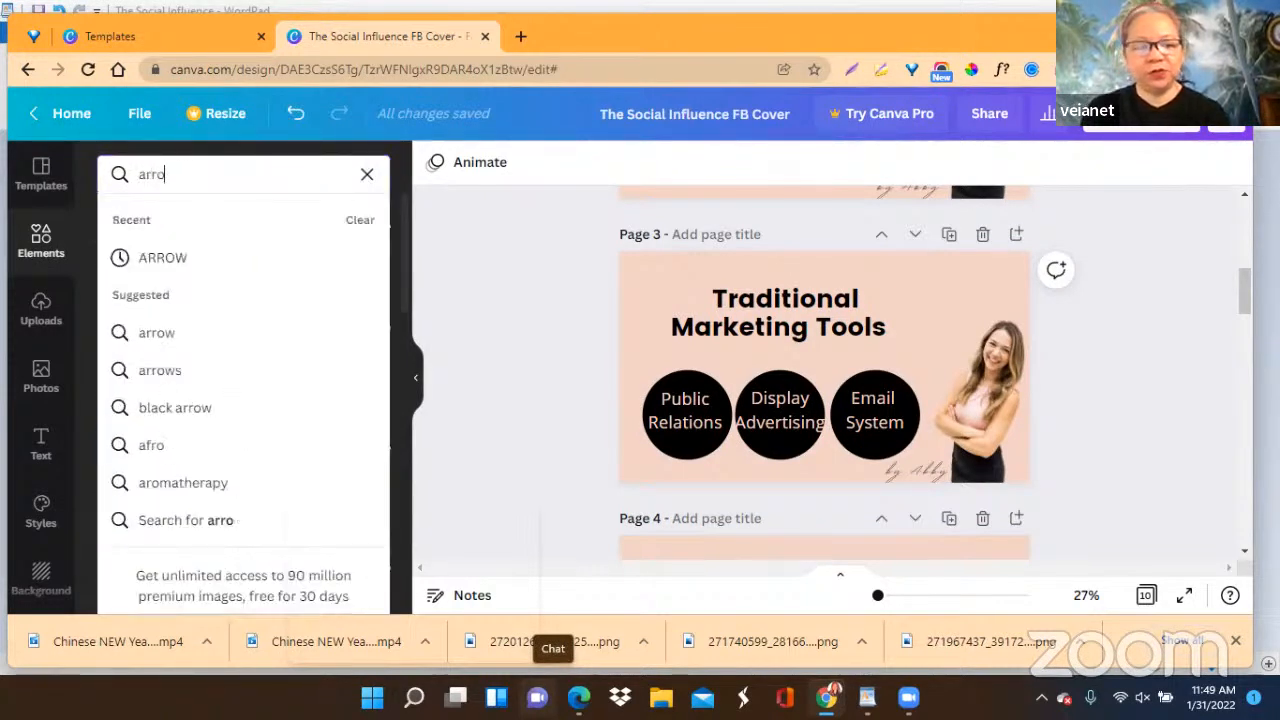
type("w")
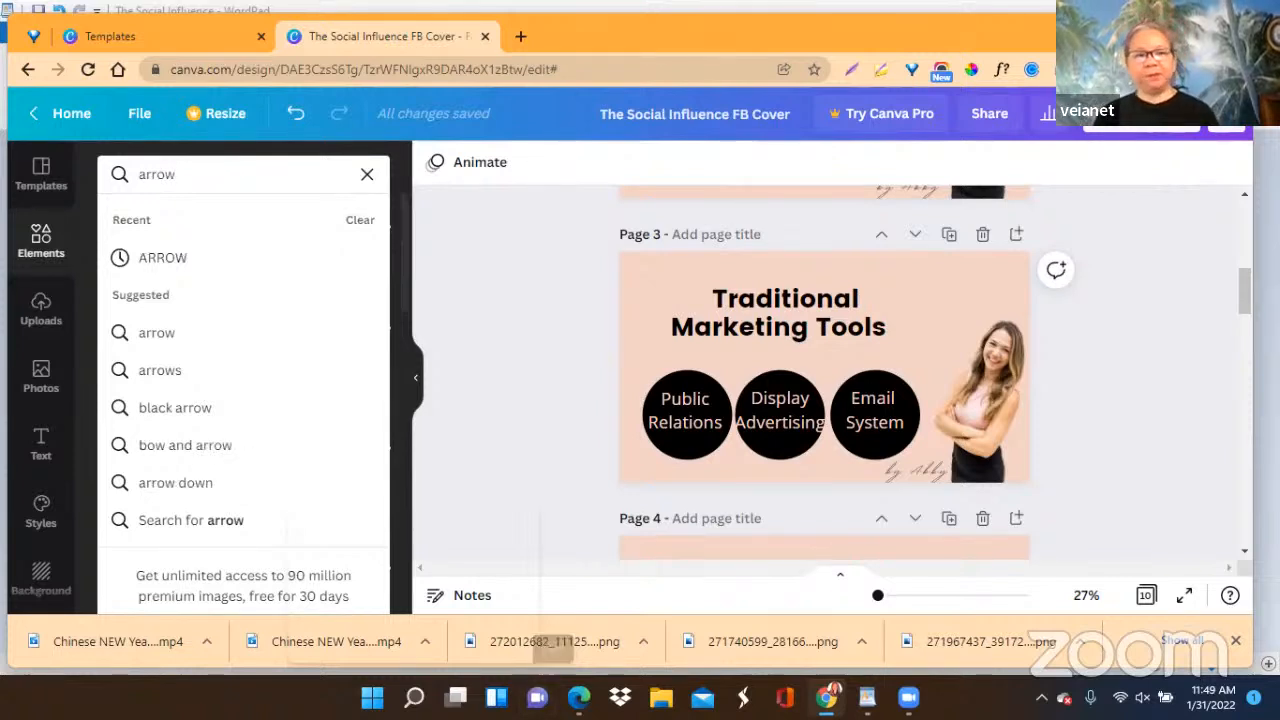
left_click(157, 259)
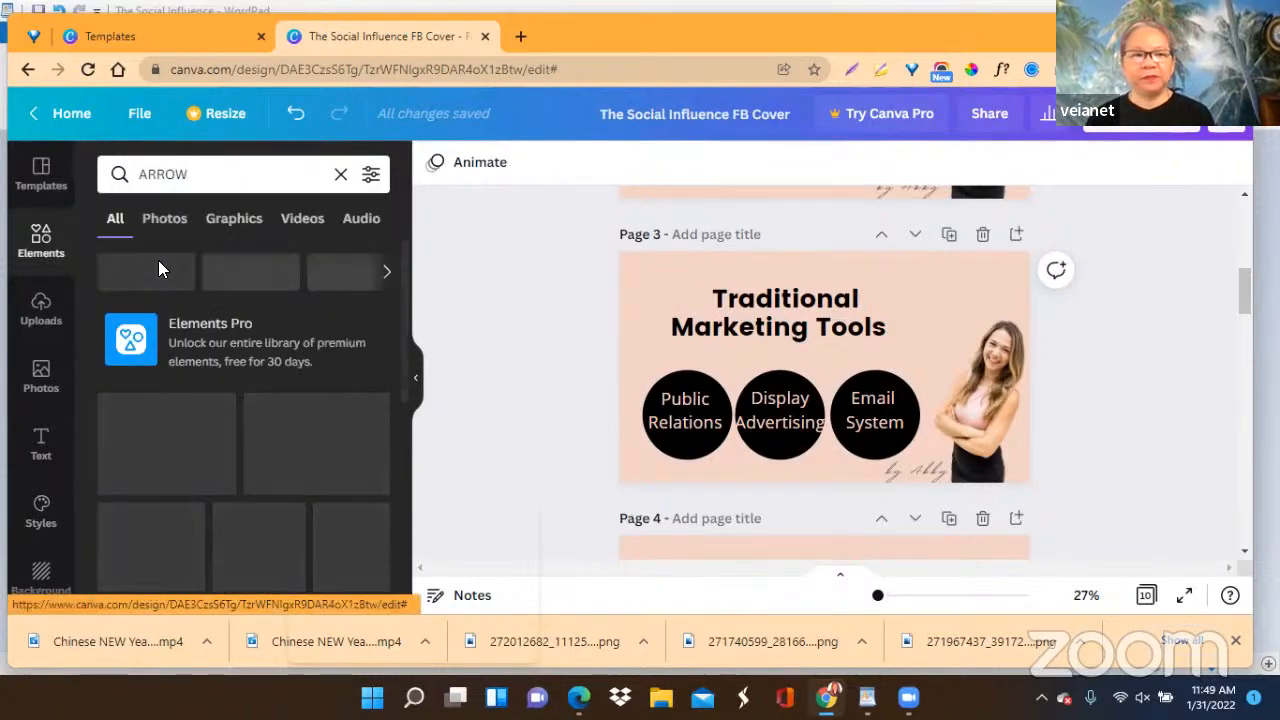
scroll(306, 474, "down", 3)
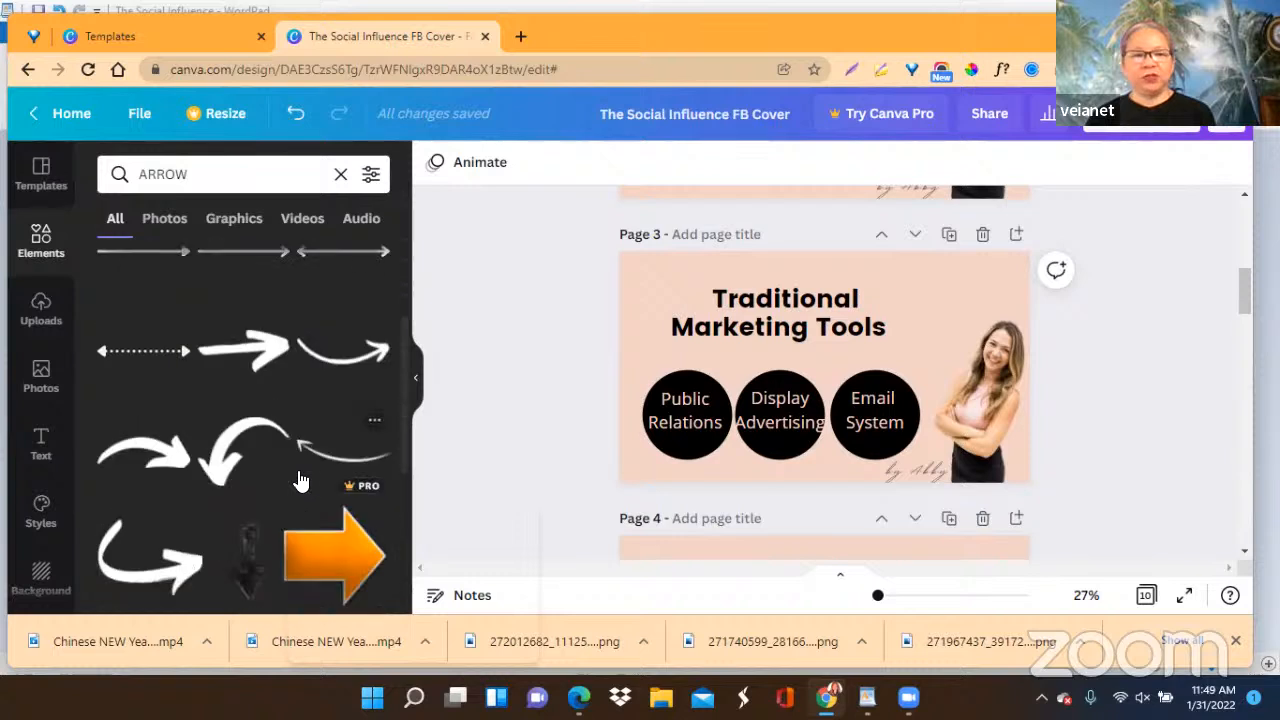
left_click(255, 360)
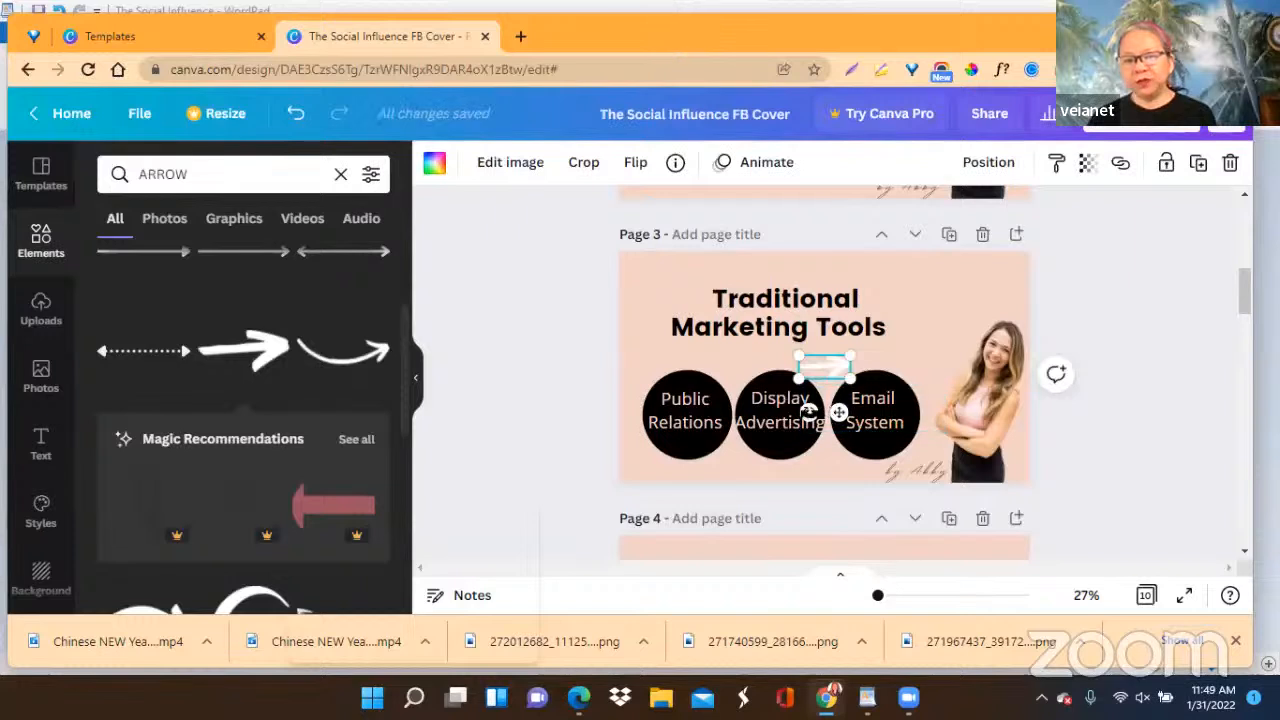
Rotate the new arrow on page 3 to point straight down and recolour it black from the document colours.
left_click_drag(808, 412, 727, 351)
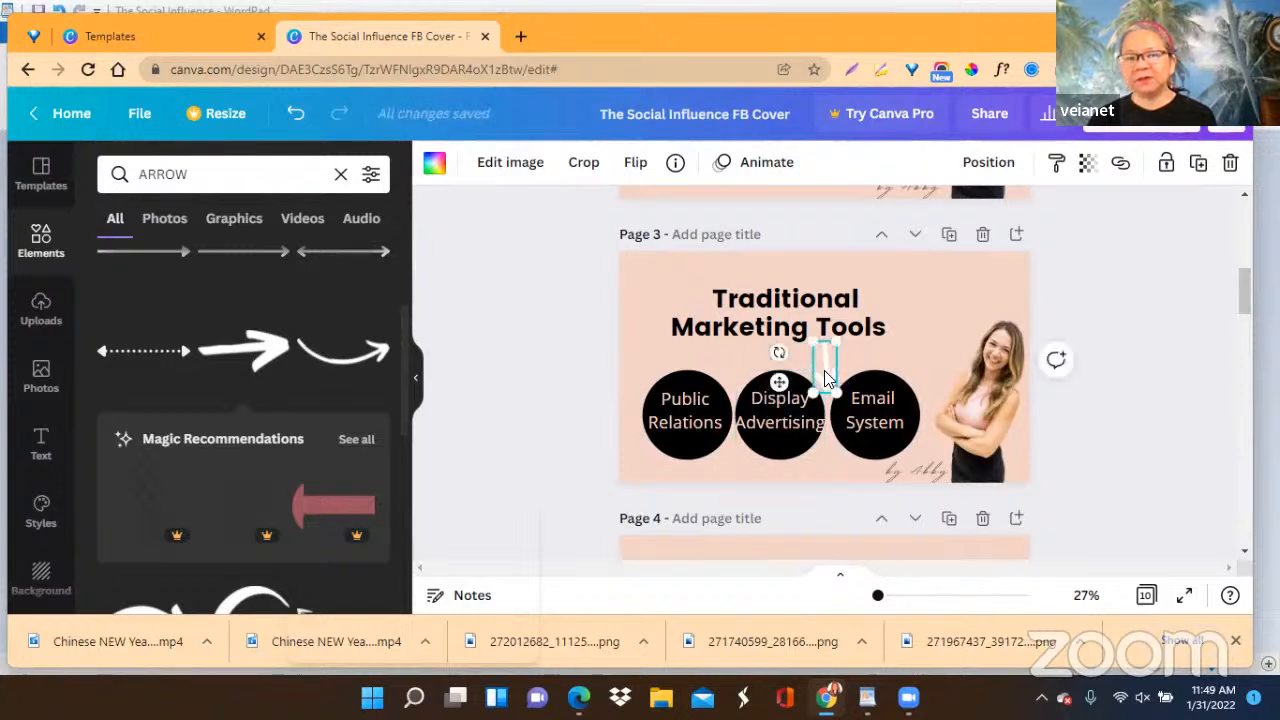
left_click(432, 164)
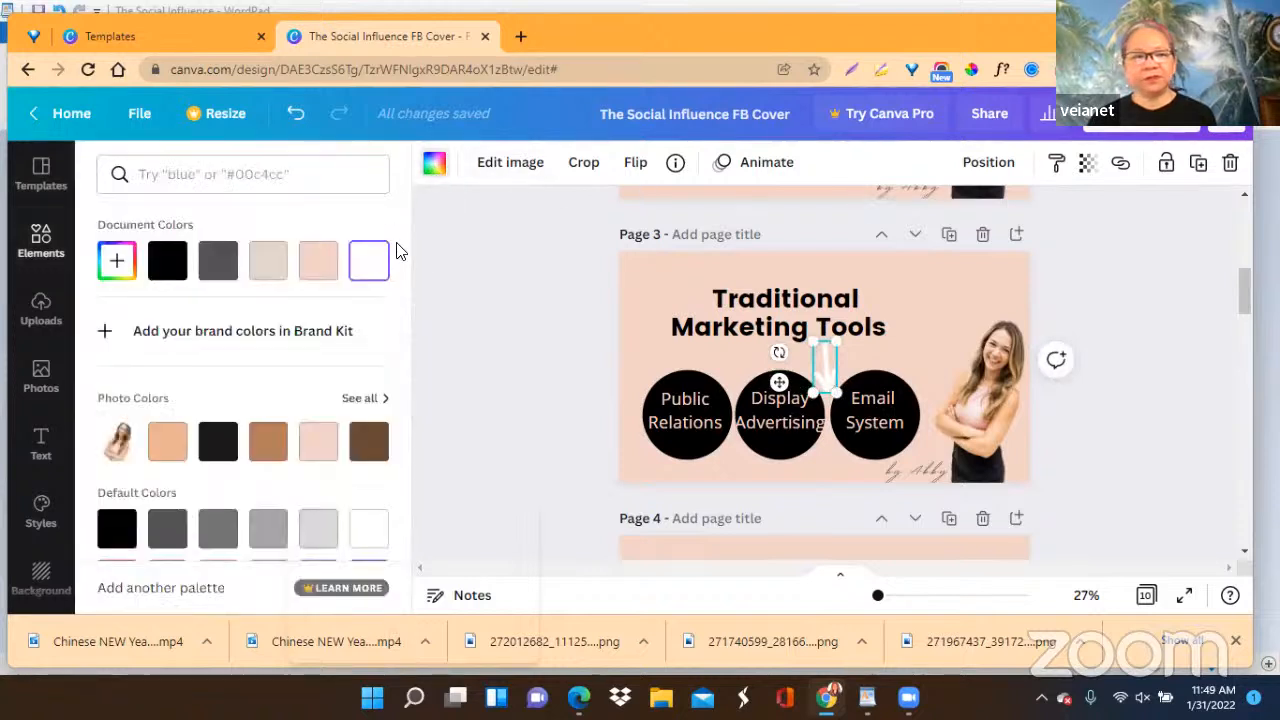
left_click(167, 262)
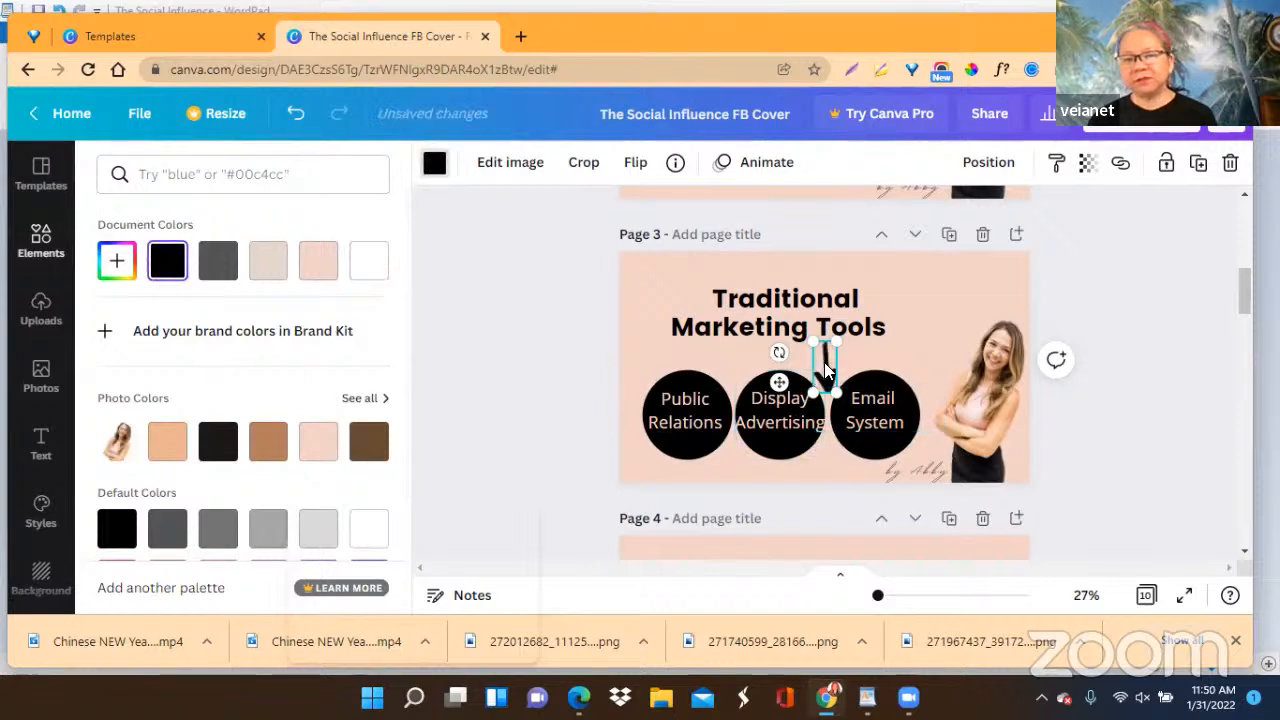
Move the page 3 title slightly up, then shrink the black arrow and place it between the title and the Display Advertising circle.
left_click(772, 318)
left_click_drag(772, 318, 767, 308)
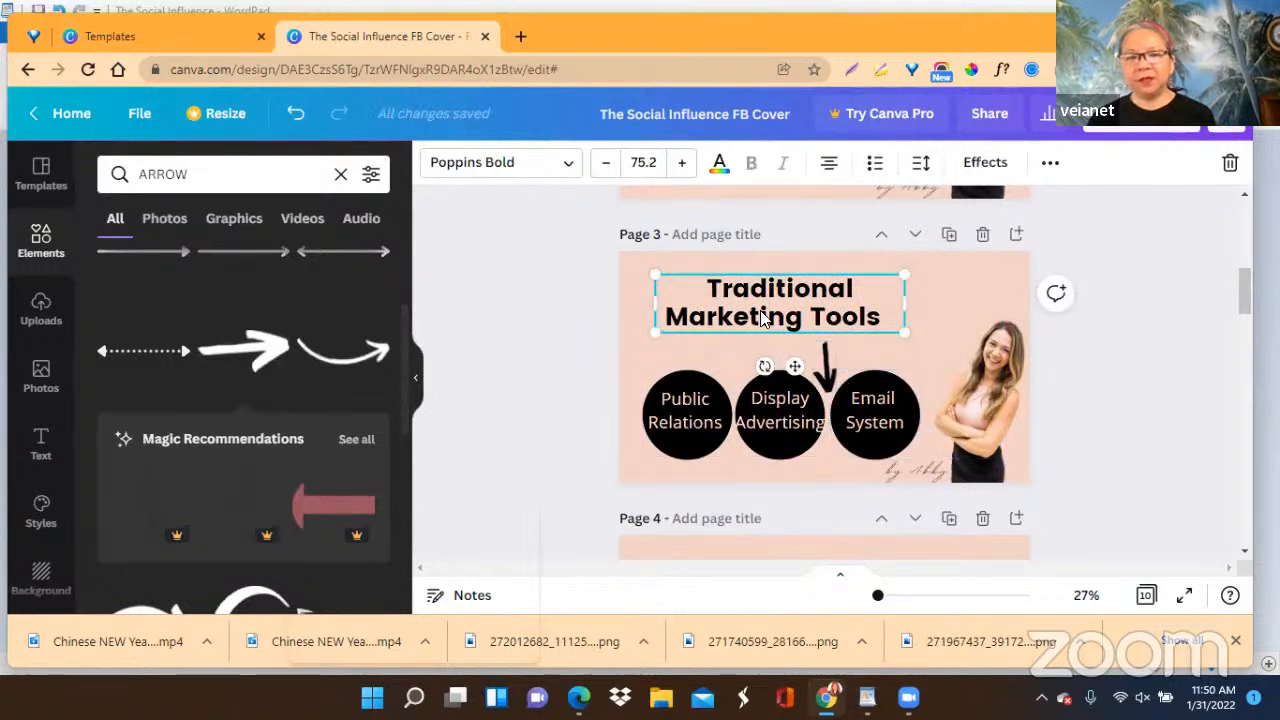
left_click_drag(829, 376, 763, 346)
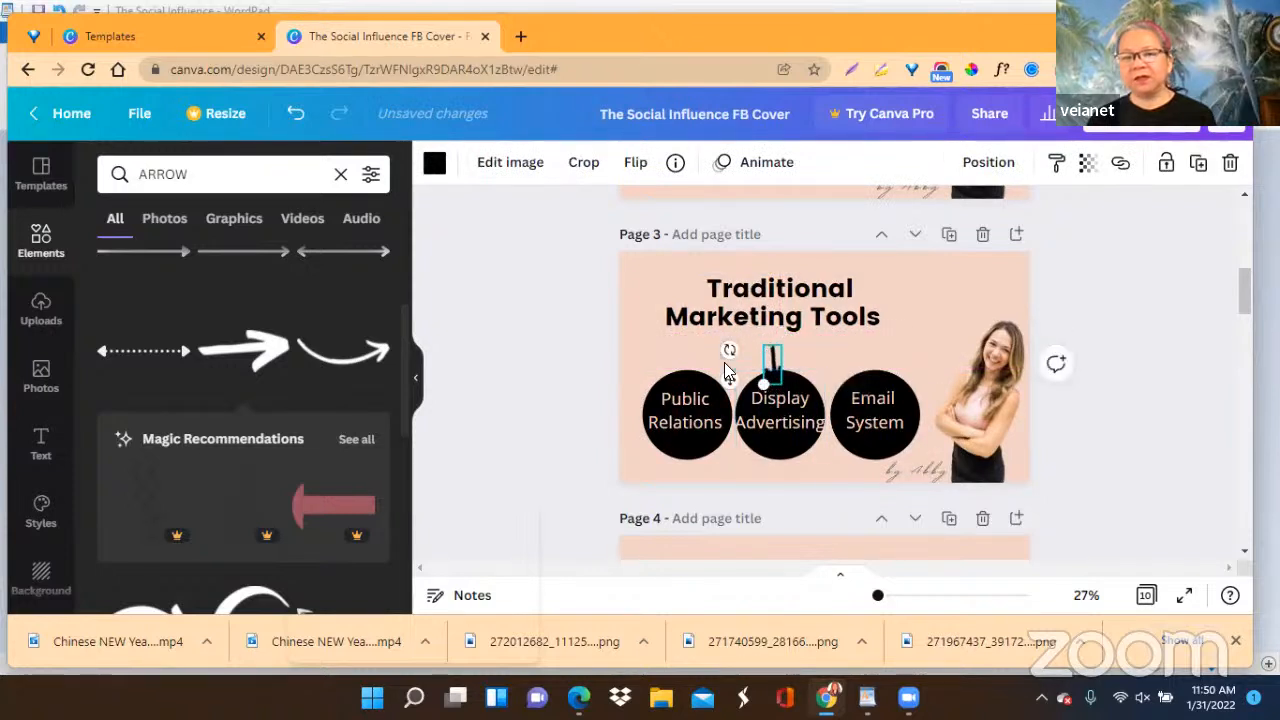
left_click_drag(726, 372, 726, 371)
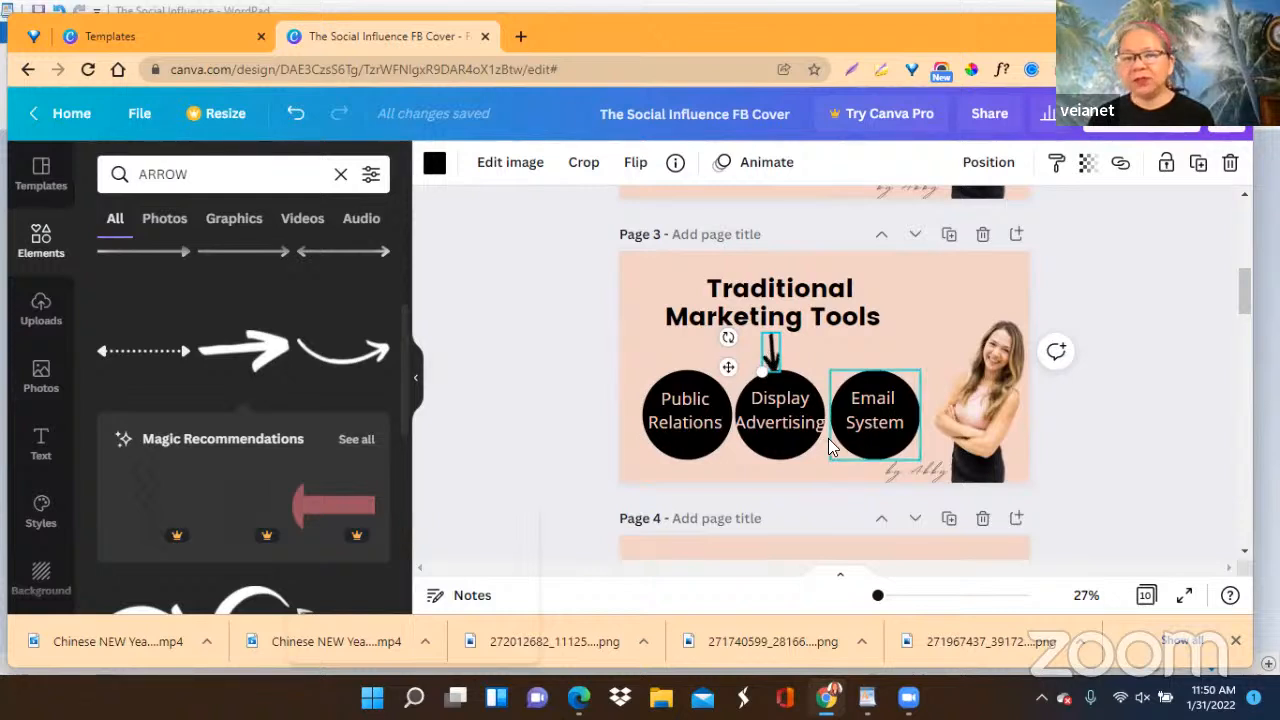
Duplicate the arrow for the two outer circles and angle the copies towards Public Relations and Email System.
left_click(1198, 165)
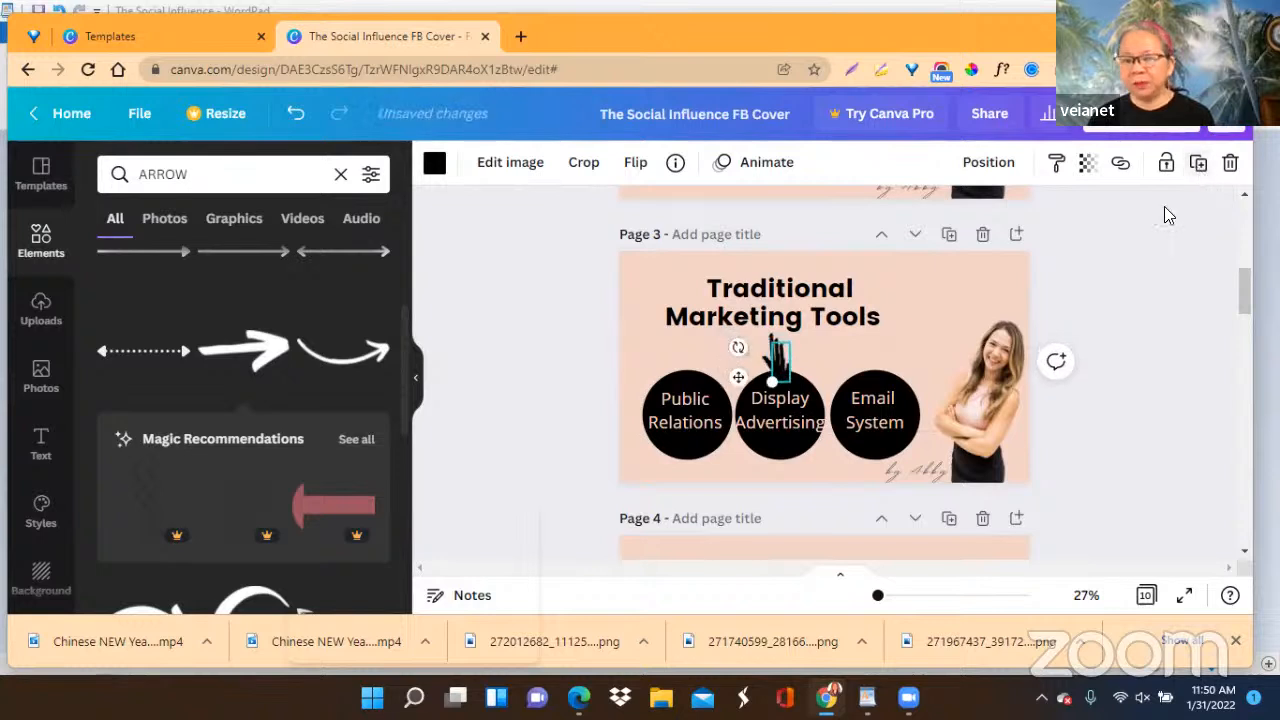
left_click_drag(739, 376, 802, 368)
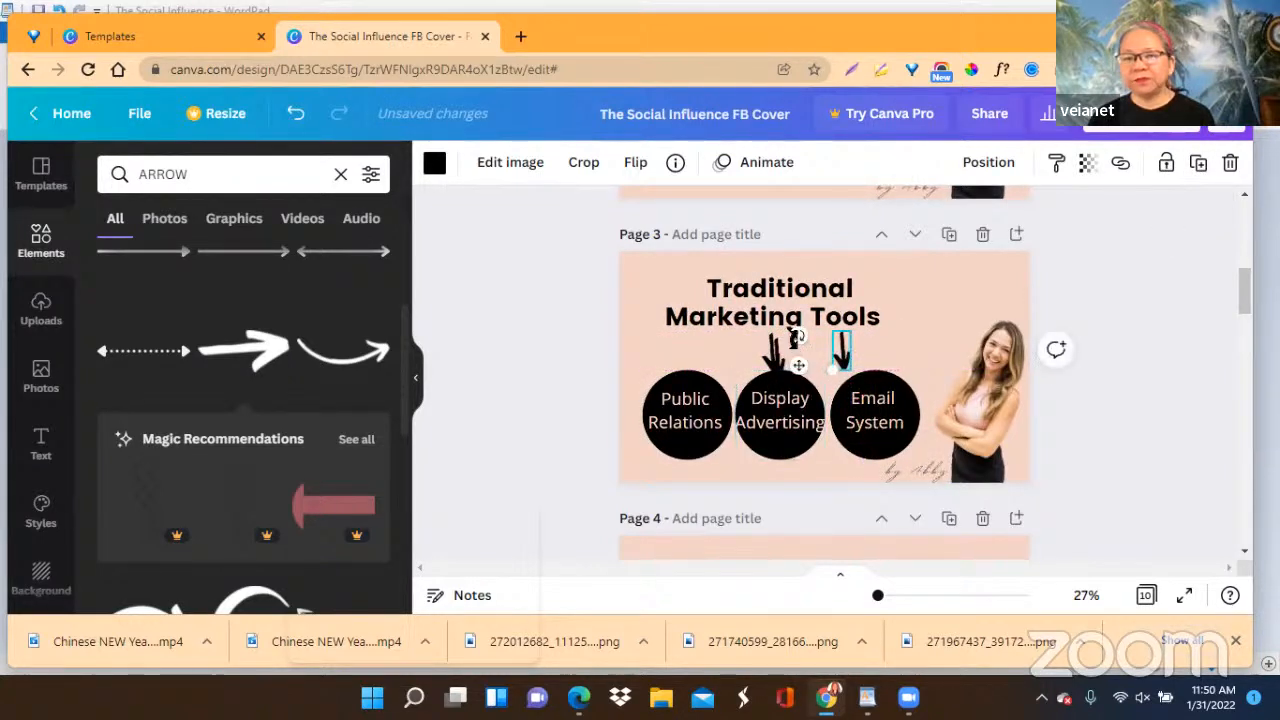
left_click_drag(797, 335, 671, 332)
left_click(748, 360)
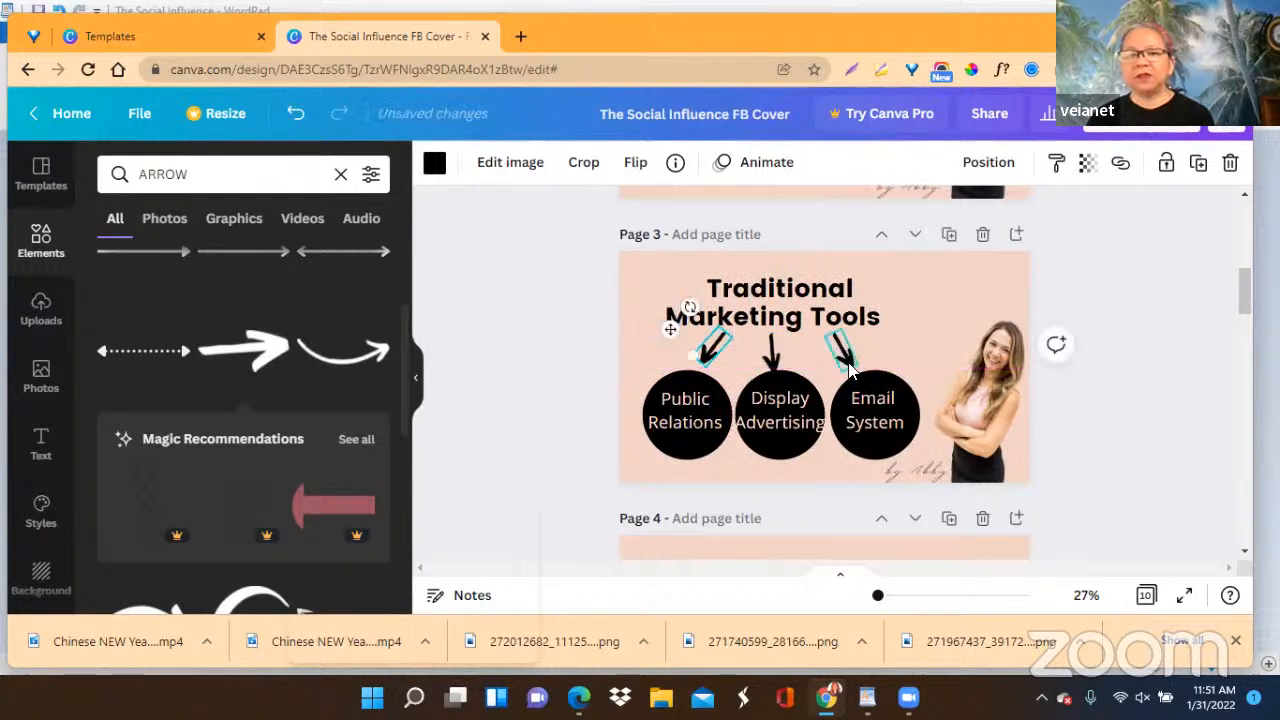
Shift the Email System arrow slightly left and nudge the Display Advertising arrow up closer to the title.
left_click_drag(845, 354, 834, 351)
left_click(780, 415)
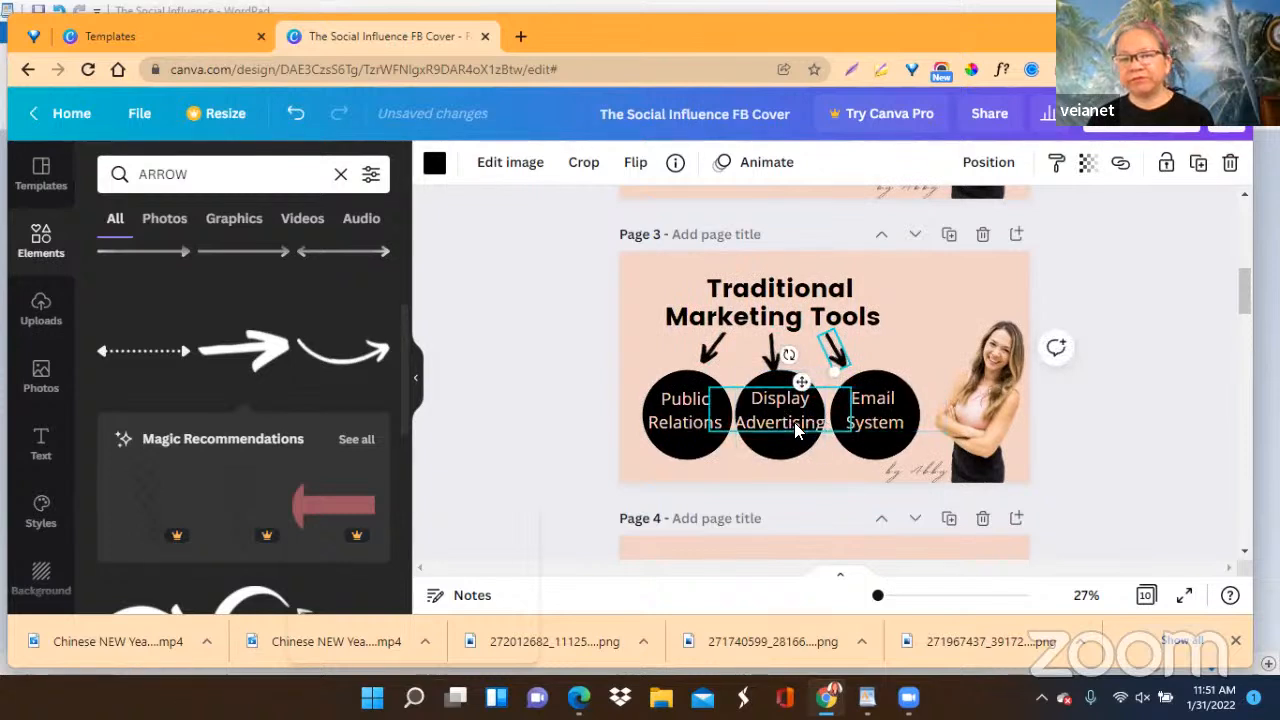
left_click(1114, 420)
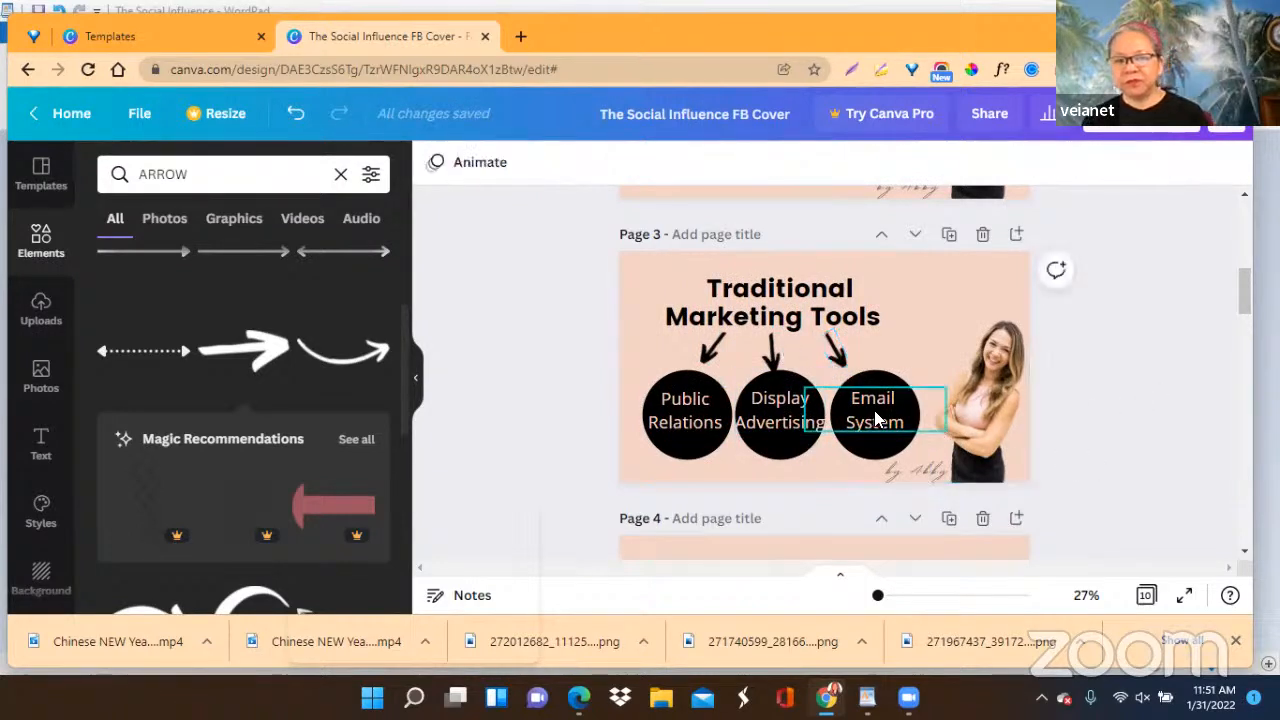
left_click_drag(776, 356, 773, 344)
left_click_drag(777, 342, 769, 342)
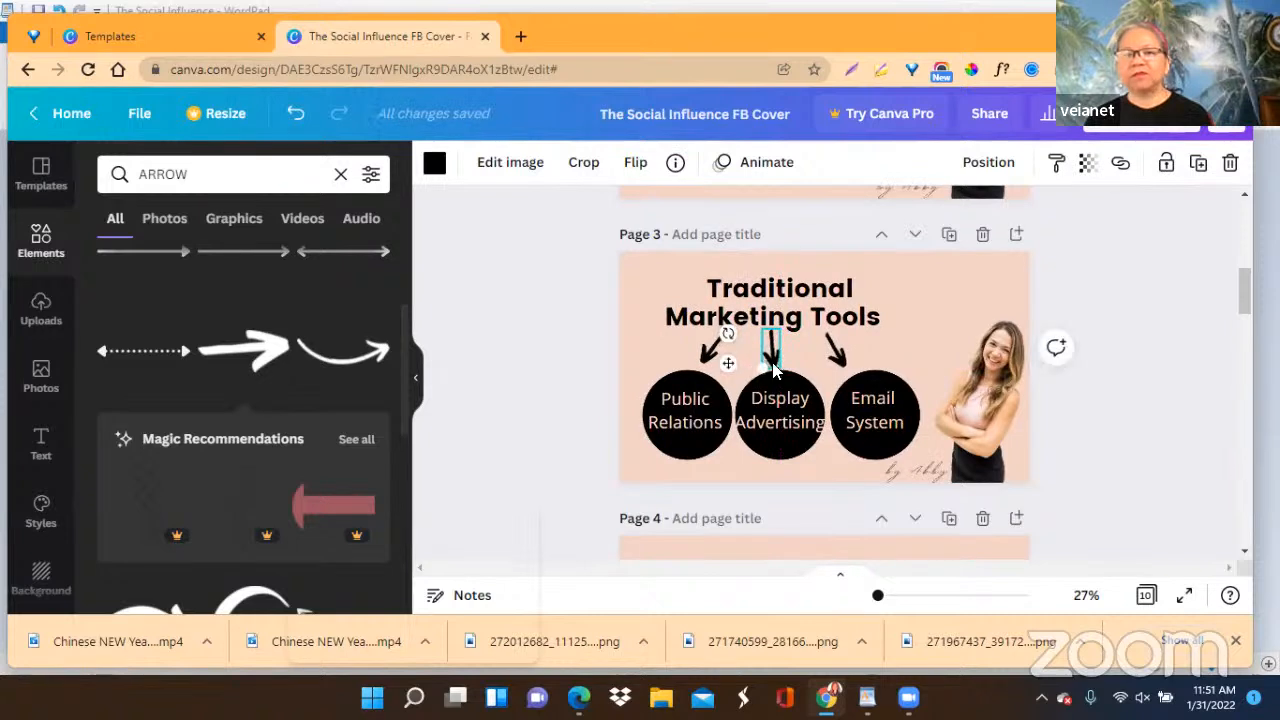
Tilt the Email System arrow further outward and move it slightly right so it points at its circle.
left_click(834, 350)
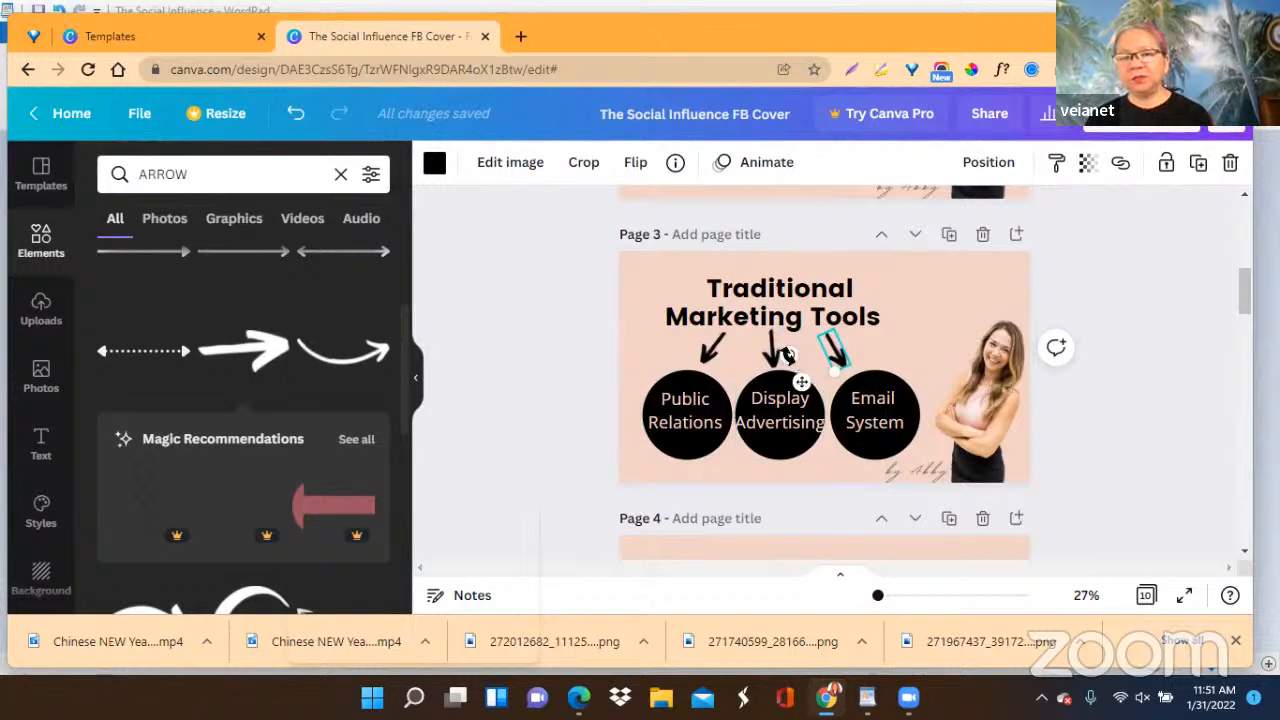
left_click_drag(787, 355, 799, 364)
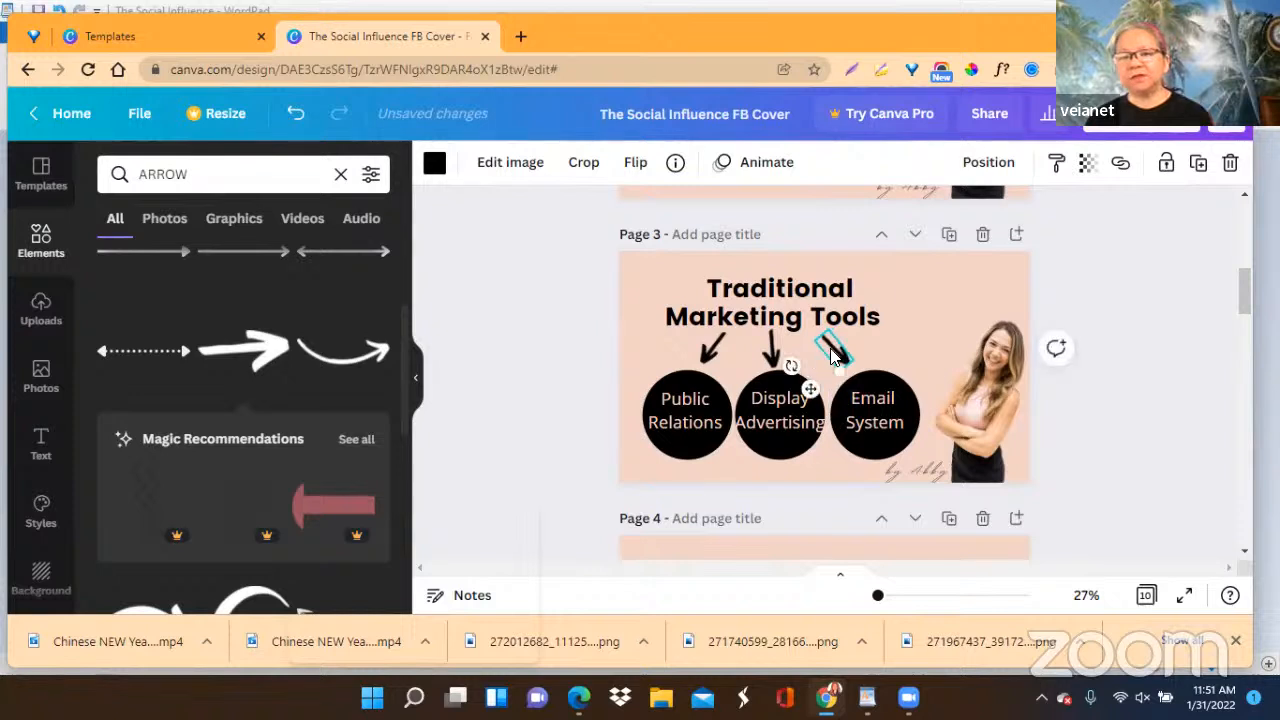
left_click_drag(803, 388, 813, 389)
left_click(1144, 400)
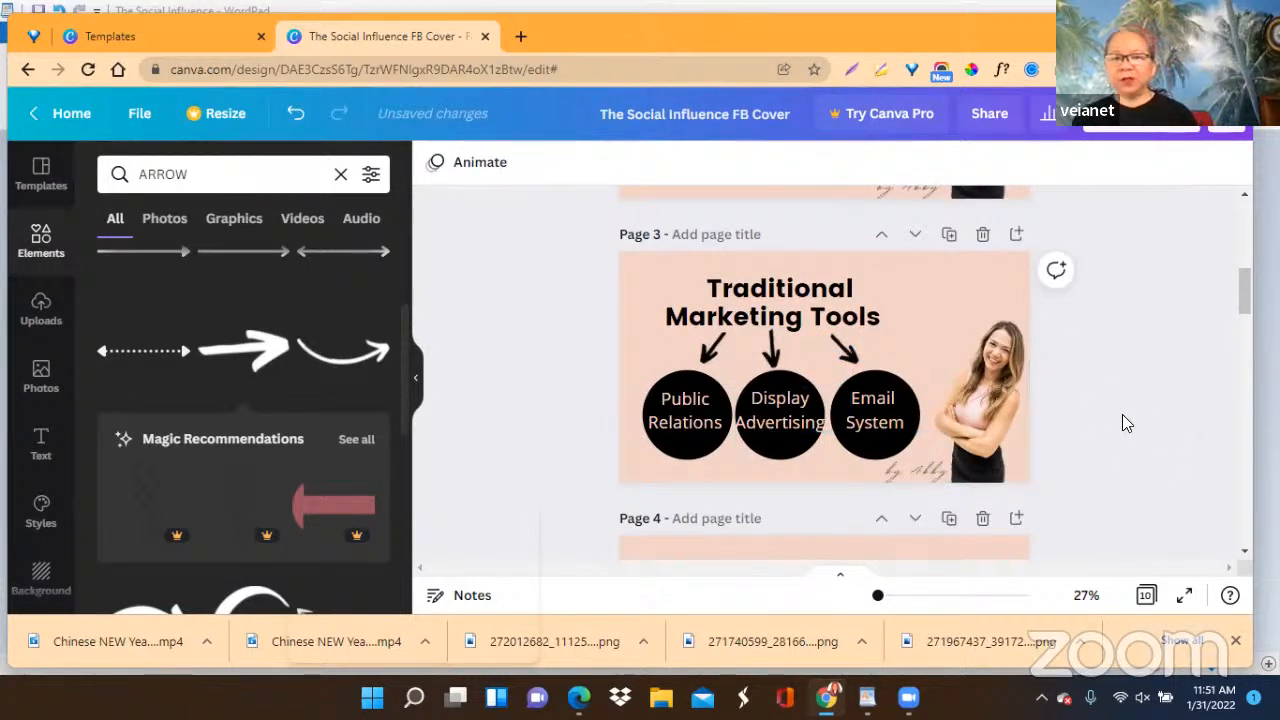
Review the text and graphics on the pages after page 3, through to page 9, Social Listening Tools.
scroll(1092, 406, "down", 3)
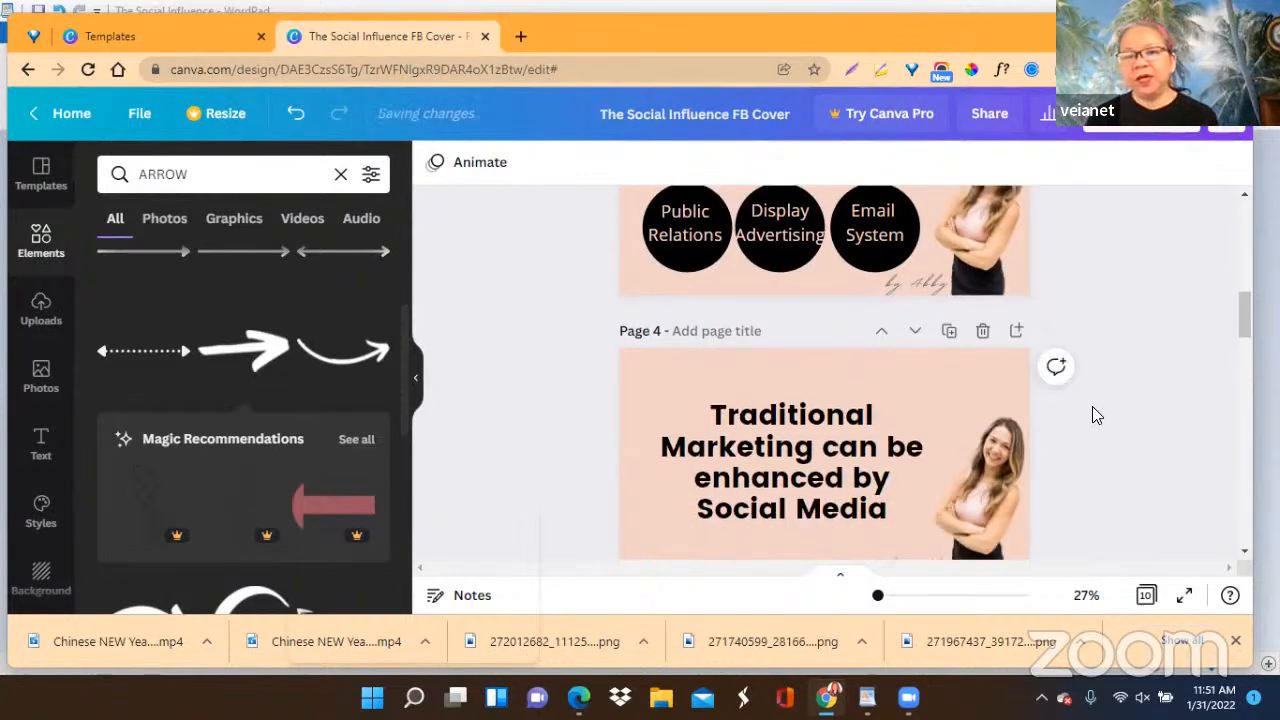
scroll(1092, 406, "down", 2)
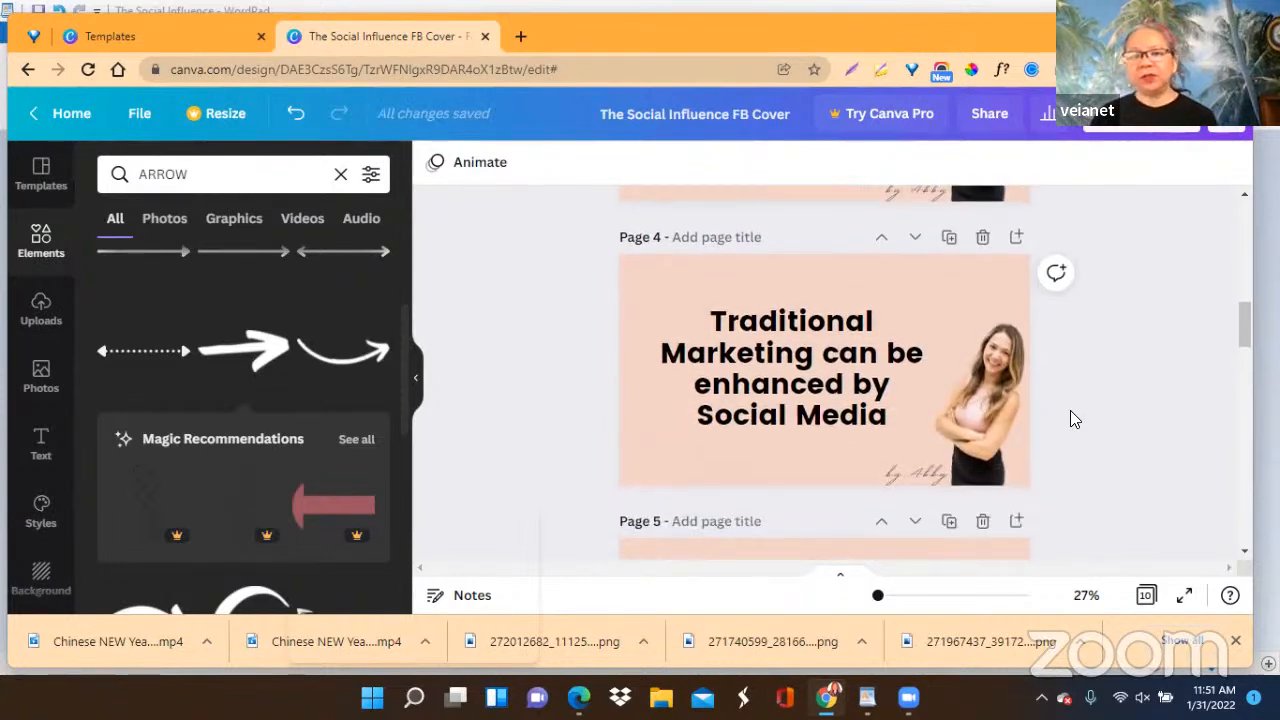
scroll(782, 432, "down", 3)
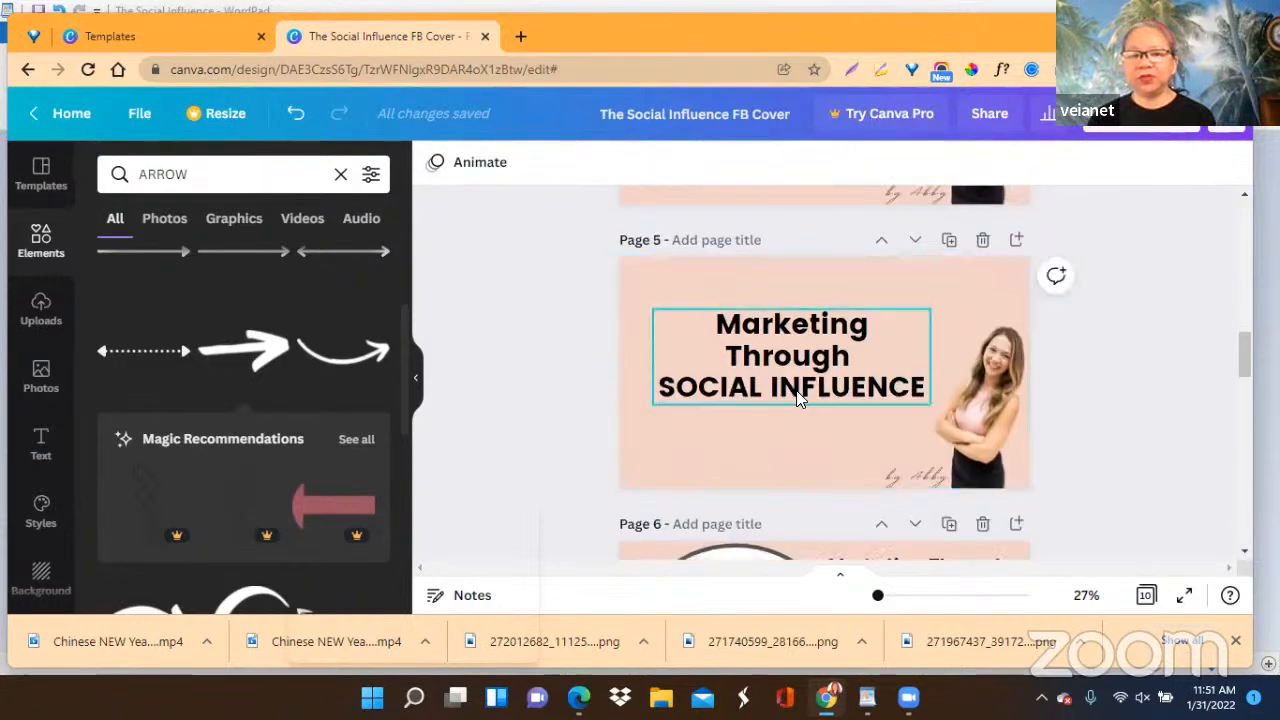
scroll(802, 390, "down", 3)
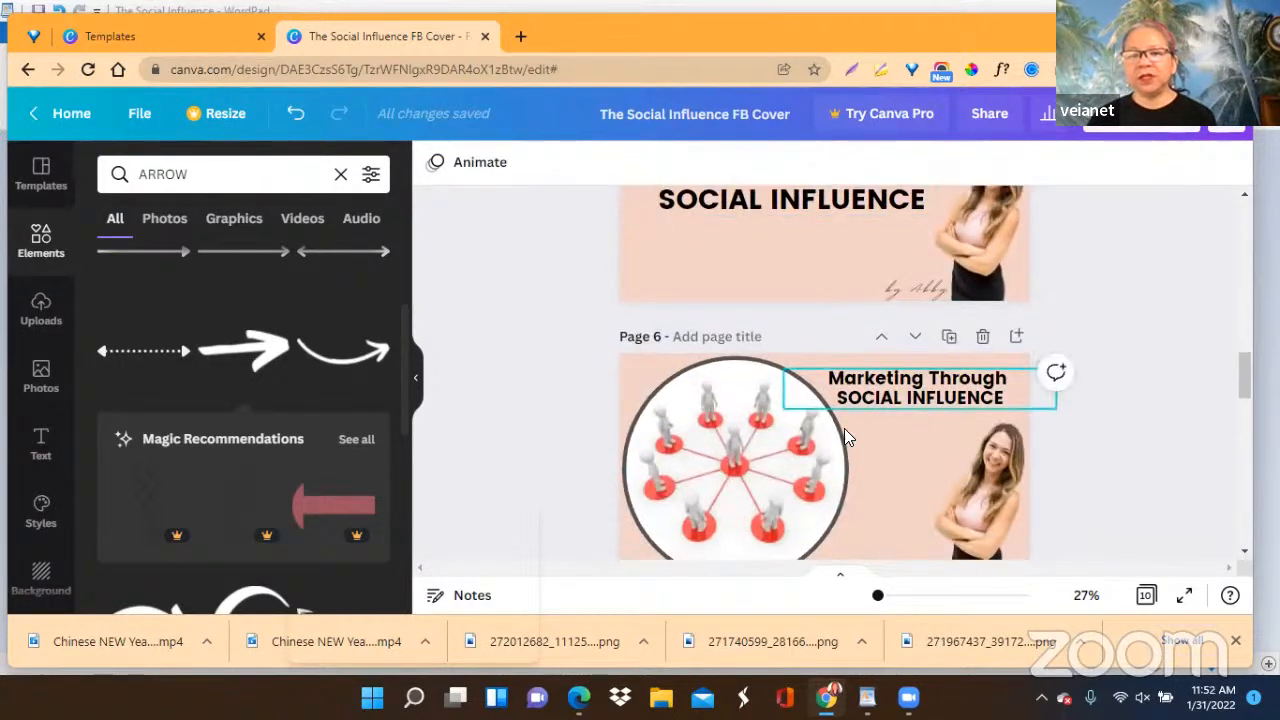
scroll(868, 449, "down", 2)
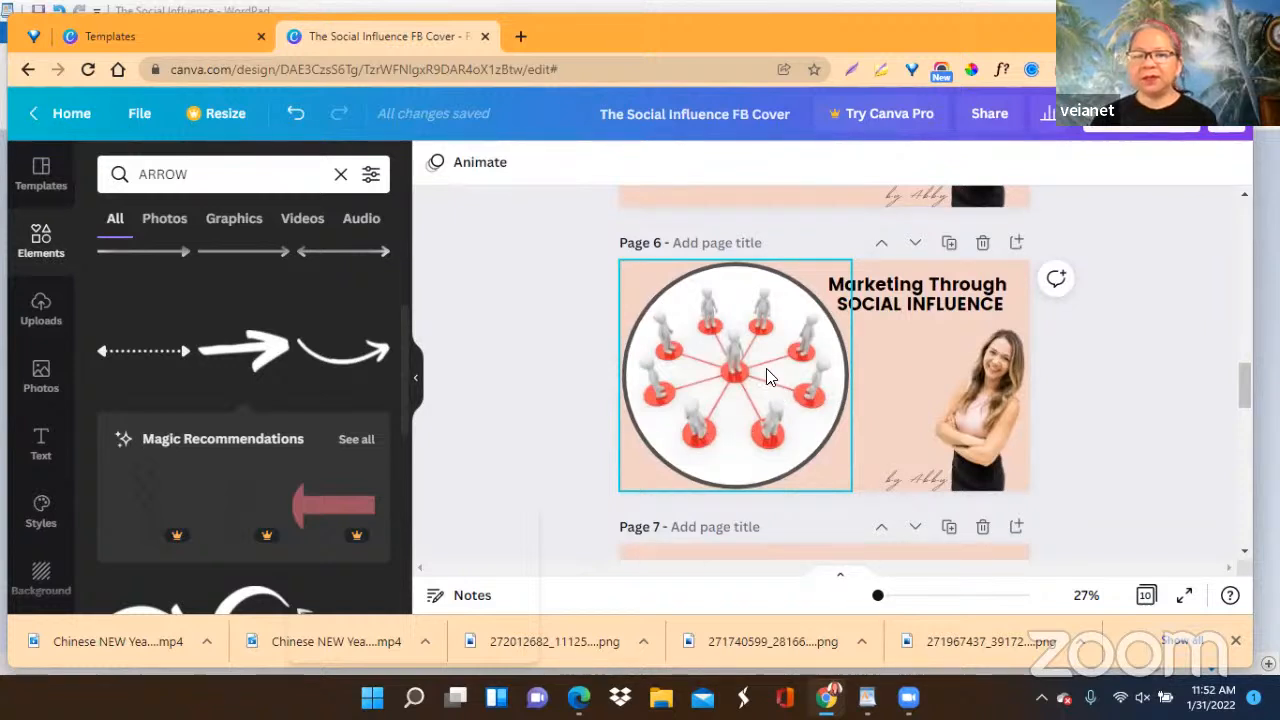
scroll(1118, 462, "down", 3)
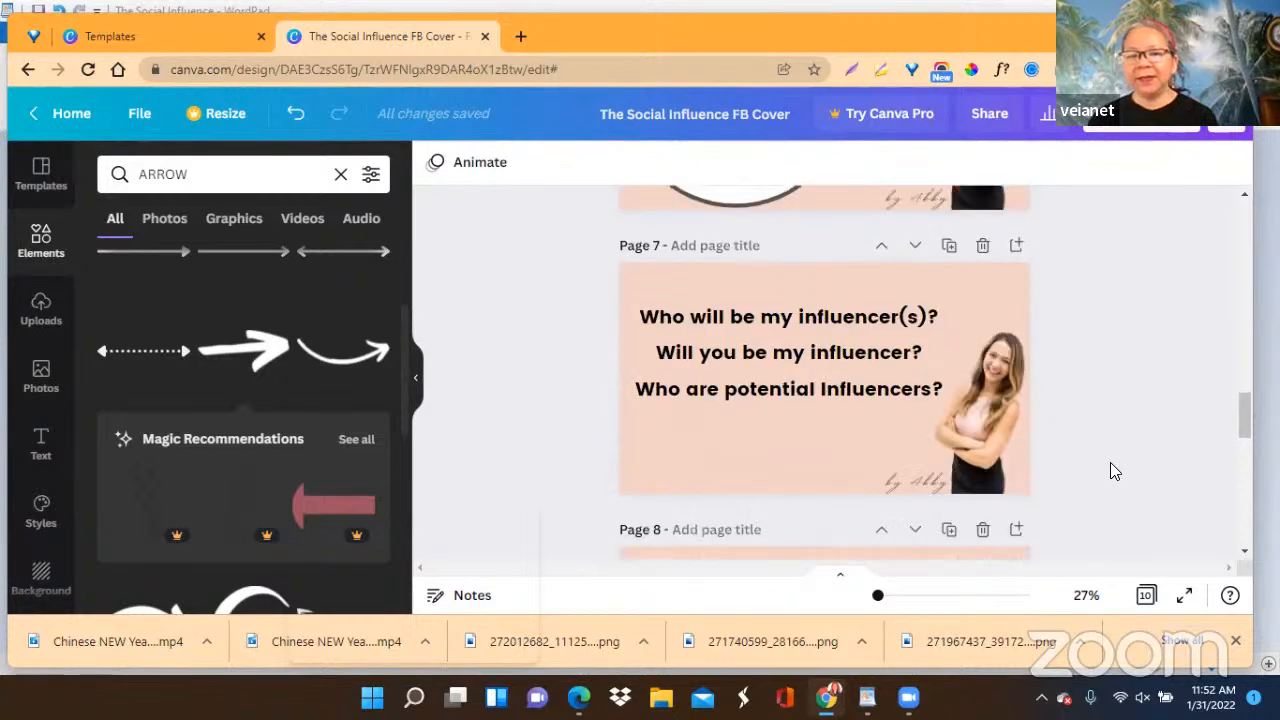
scroll(776, 400, "down", 3)
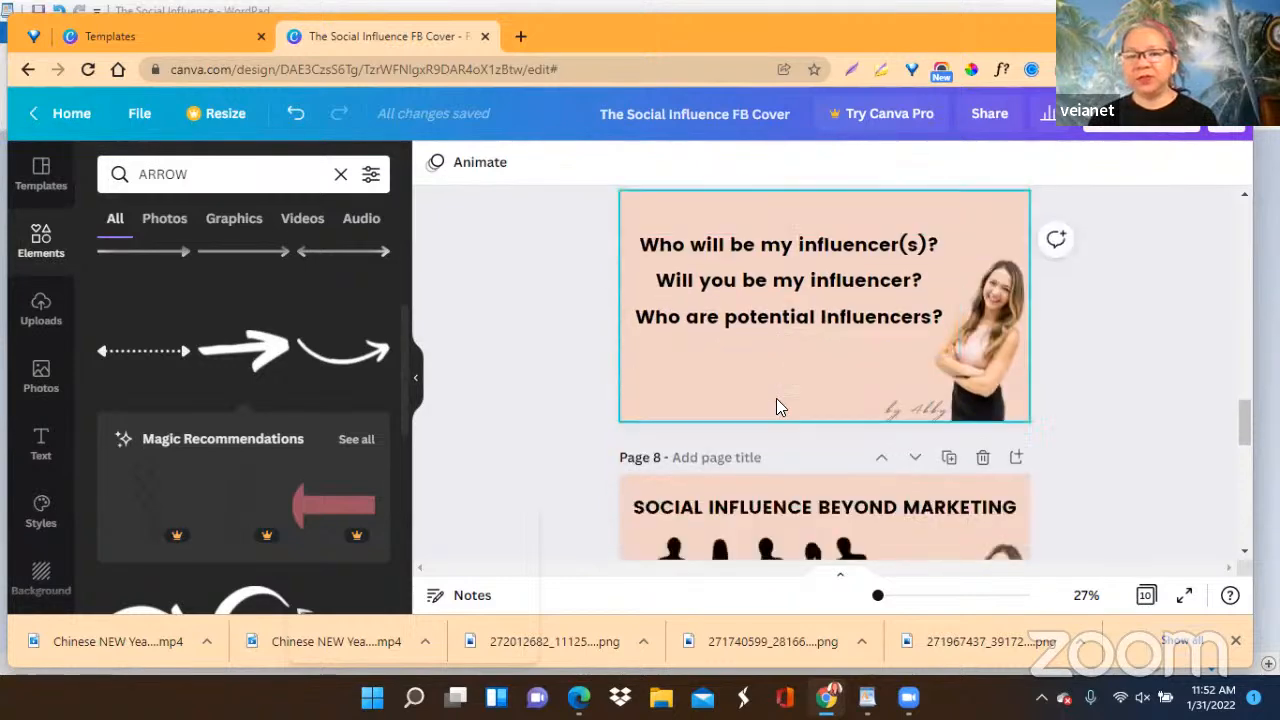
scroll(776, 405, "down", 1)
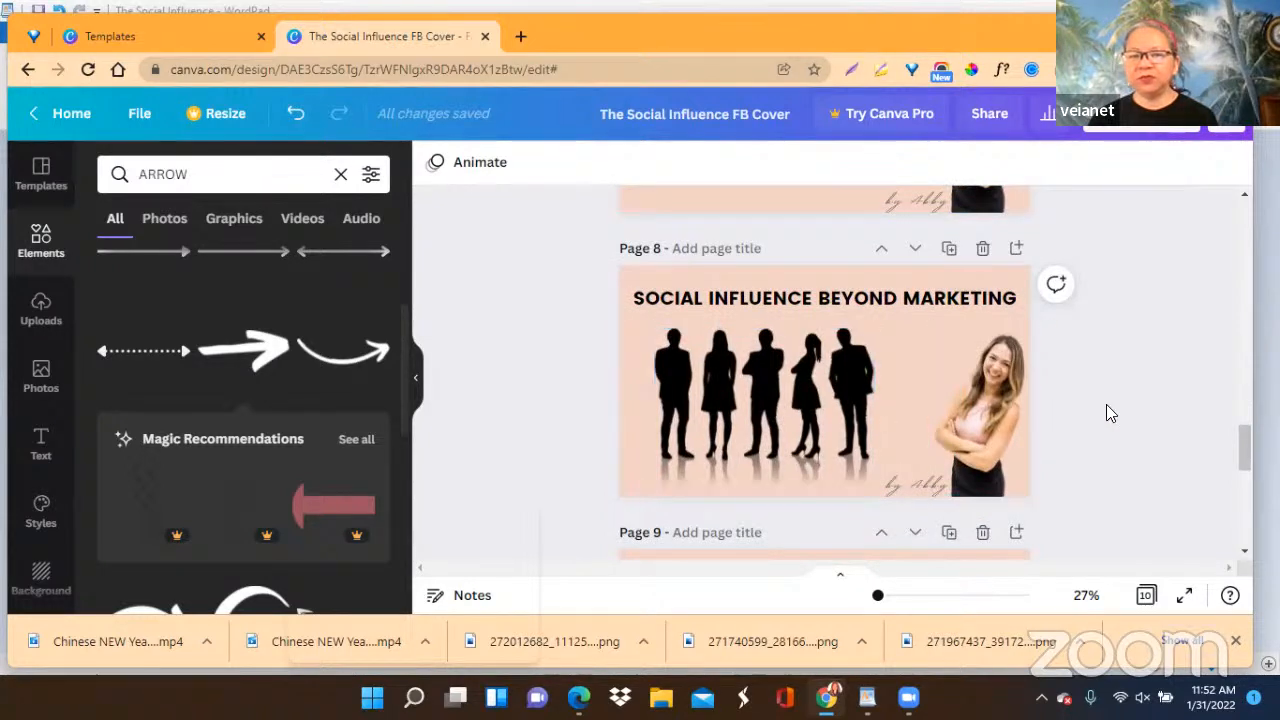
scroll(1107, 406, "down", 2)
scroll(1107, 406, "up", 4)
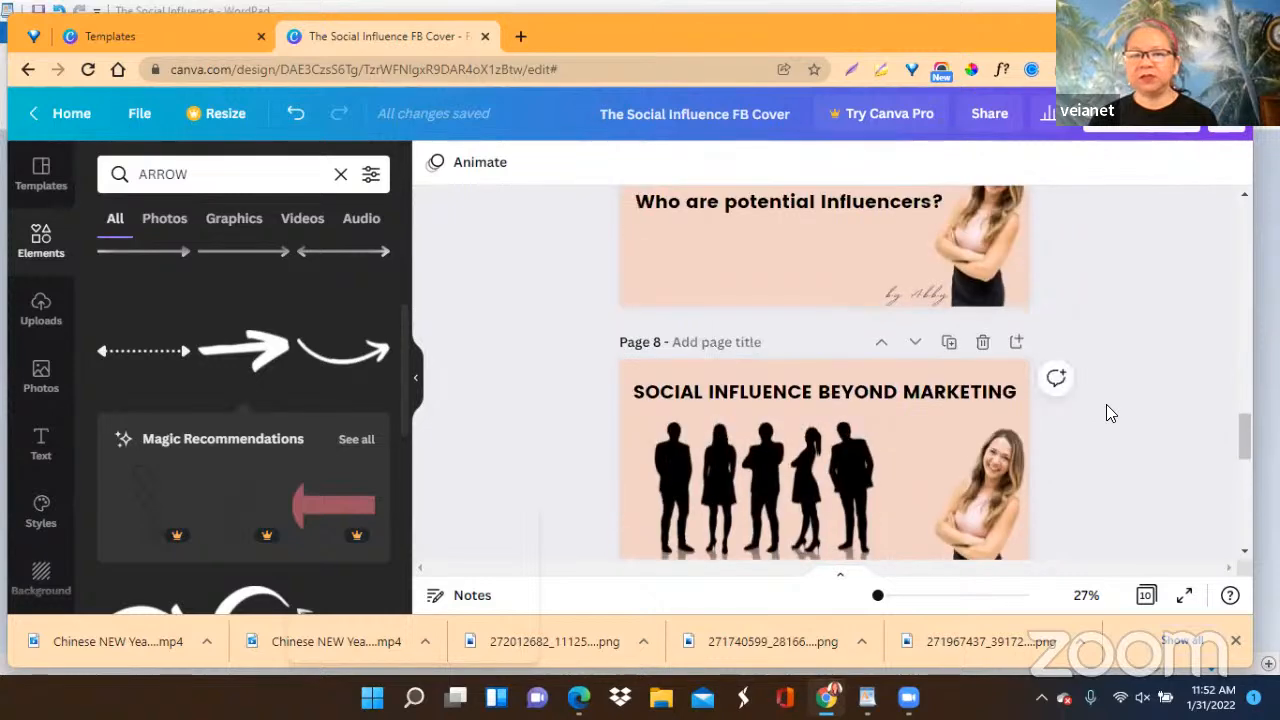
scroll(1106, 404, "up", 1)
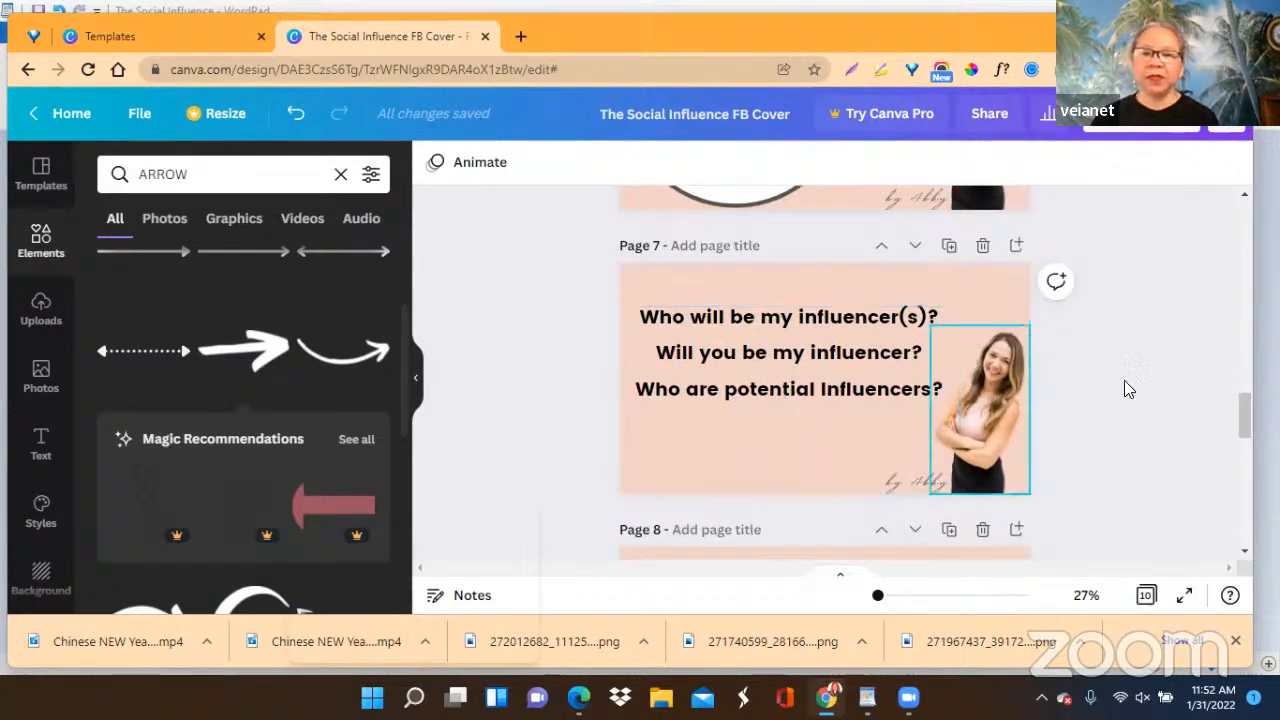
left_click_drag(1244, 409, 1244, 437)
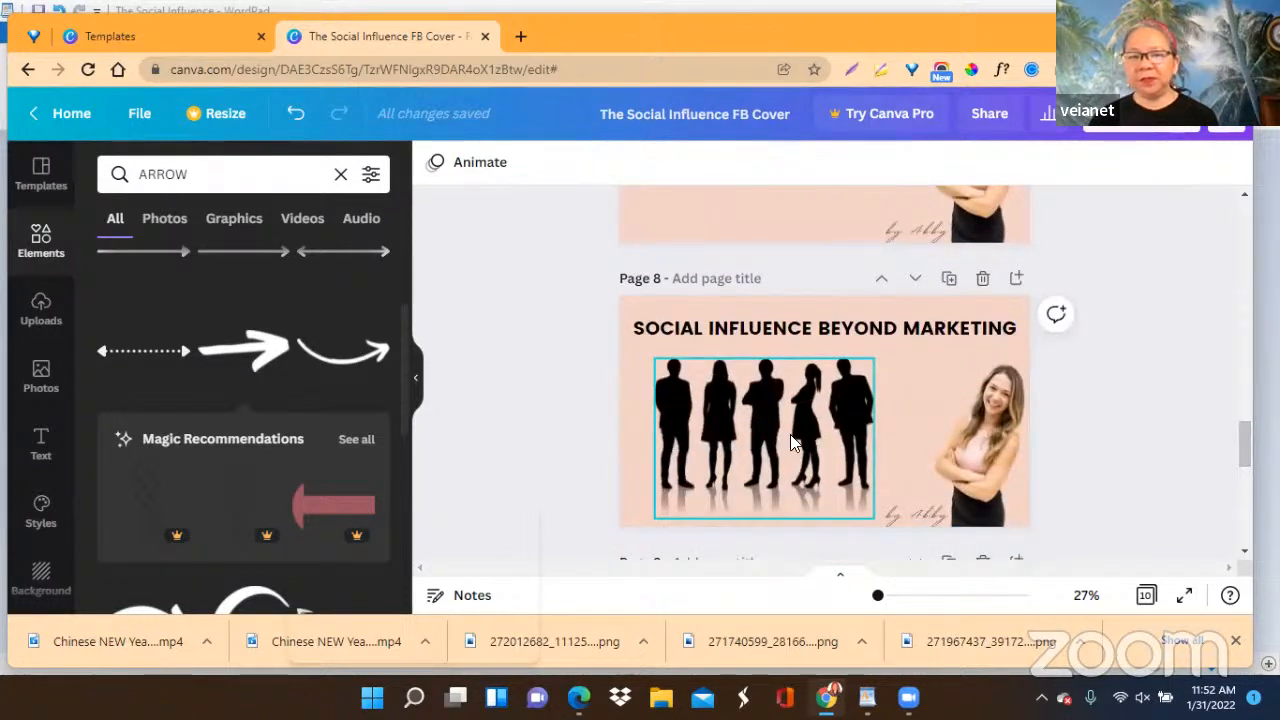
left_click_drag(1243, 434, 1243, 465)
scroll(854, 458, "down", 1)
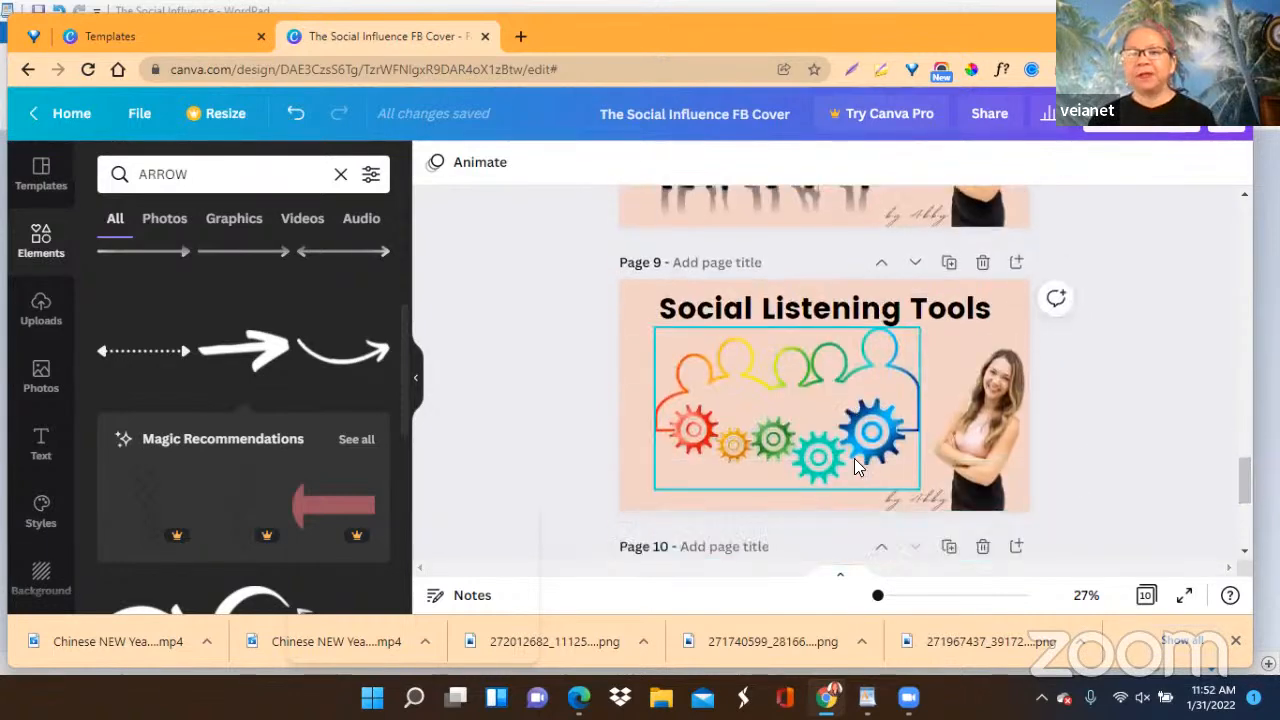